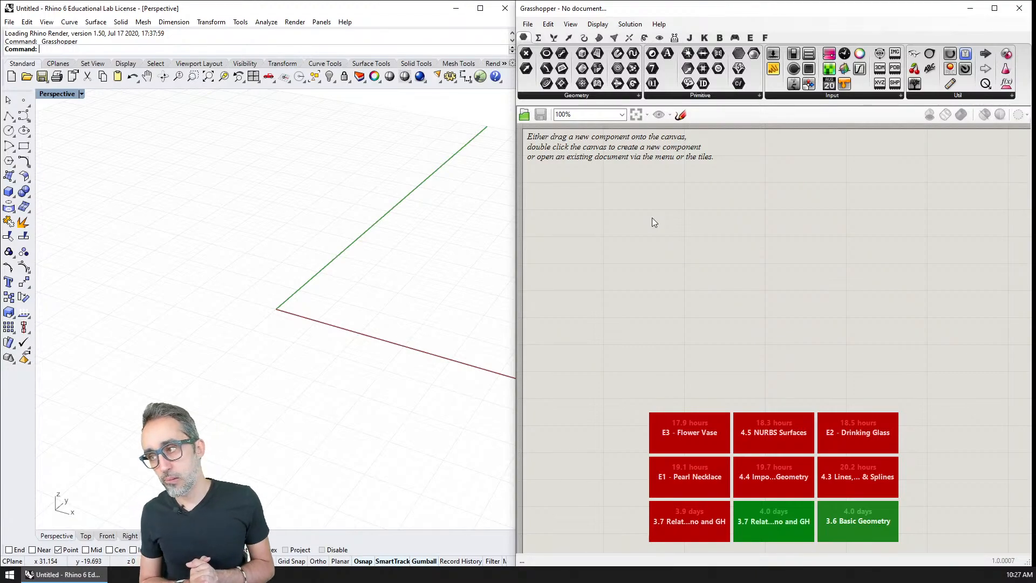
pyautogui.click(568, 37)
pyautogui.click(652, 95)
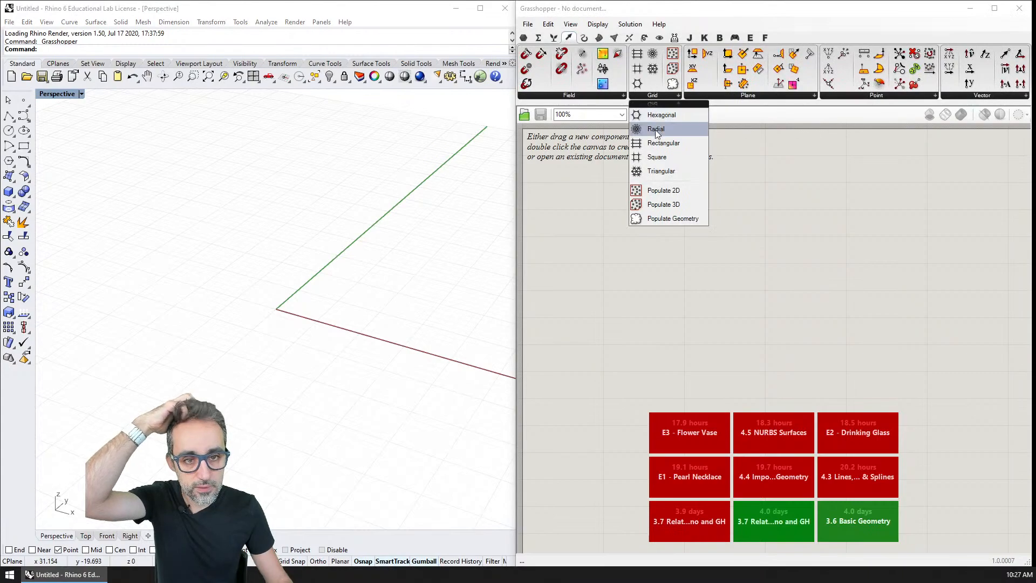
pyautogui.moveTo(657, 157); pyautogui.dragTo(670, 222)
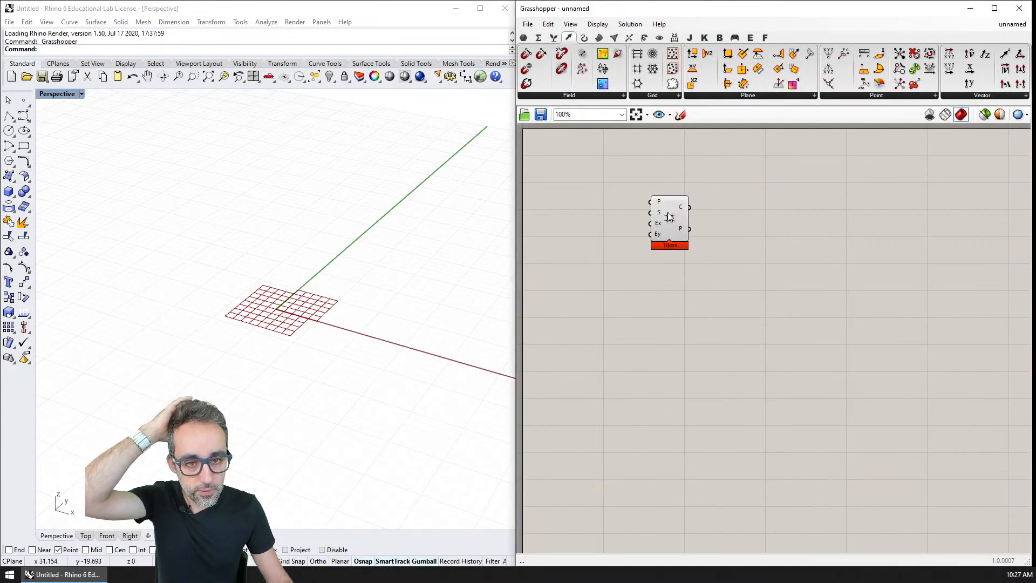
pyautogui.click(674, 237)
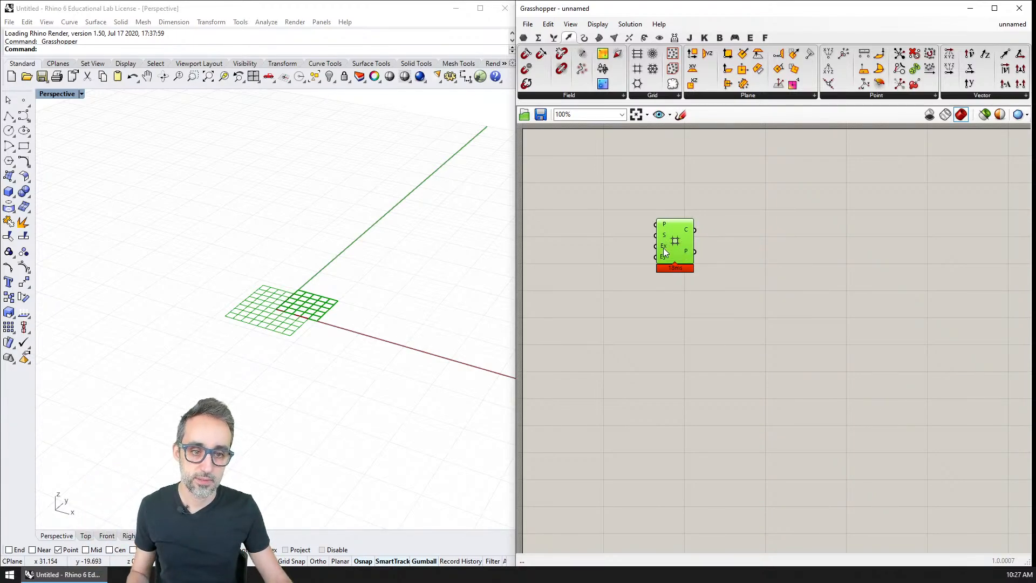
pyautogui.press('Delete')
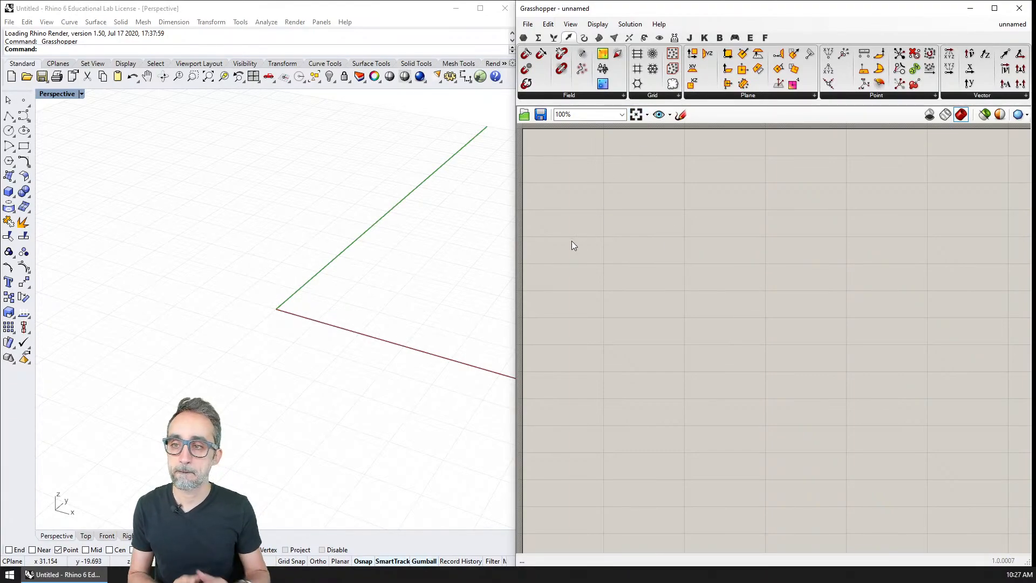
pyautogui.keyDown('shift'); pyautogui.moveTo(475, 237); pyautogui.dragTo(370, 225, button='right'); pyautogui.keyUp('shift')
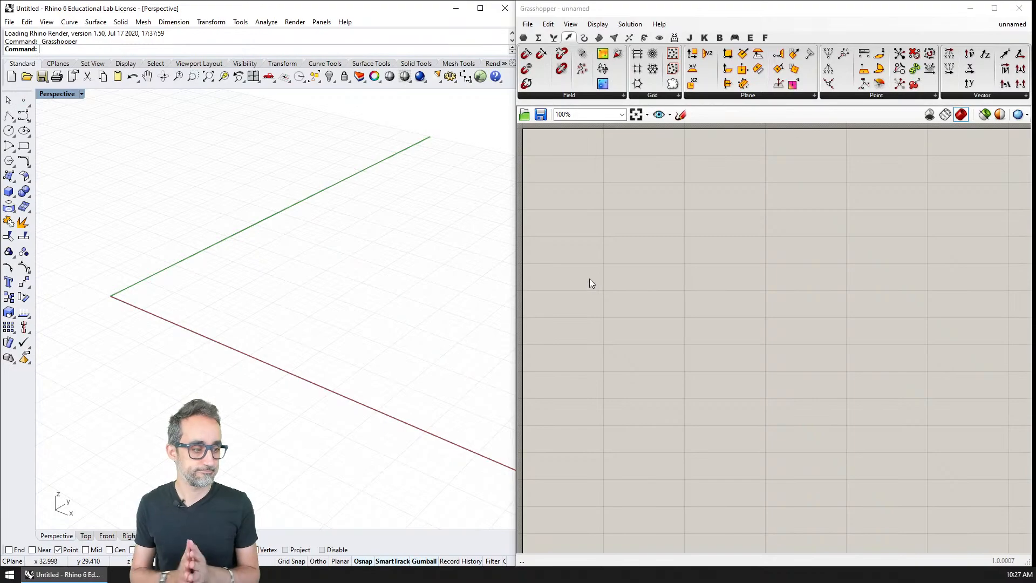
pyautogui.click(523, 37)
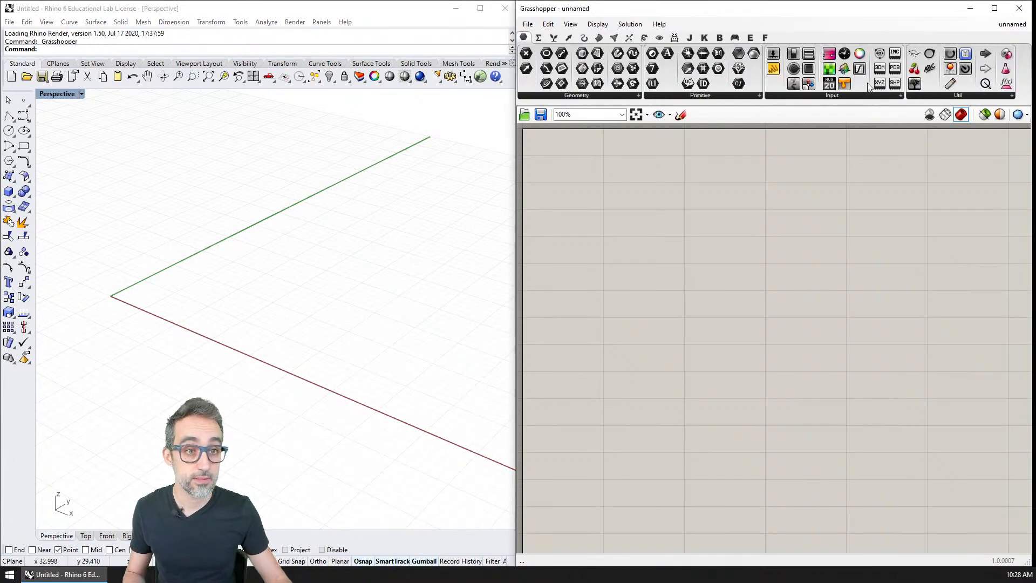
pyautogui.moveTo(914, 54); pyautogui.dragTo(599, 156)
pyautogui.moveTo(601, 156); pyautogui.dragTo(664, 250, button='right')
pyautogui.moveTo(663, 249); pyautogui.dragTo(573, 133)
pyautogui.moveTo(715, 381); pyautogui.dragTo(665, 296, button='right')
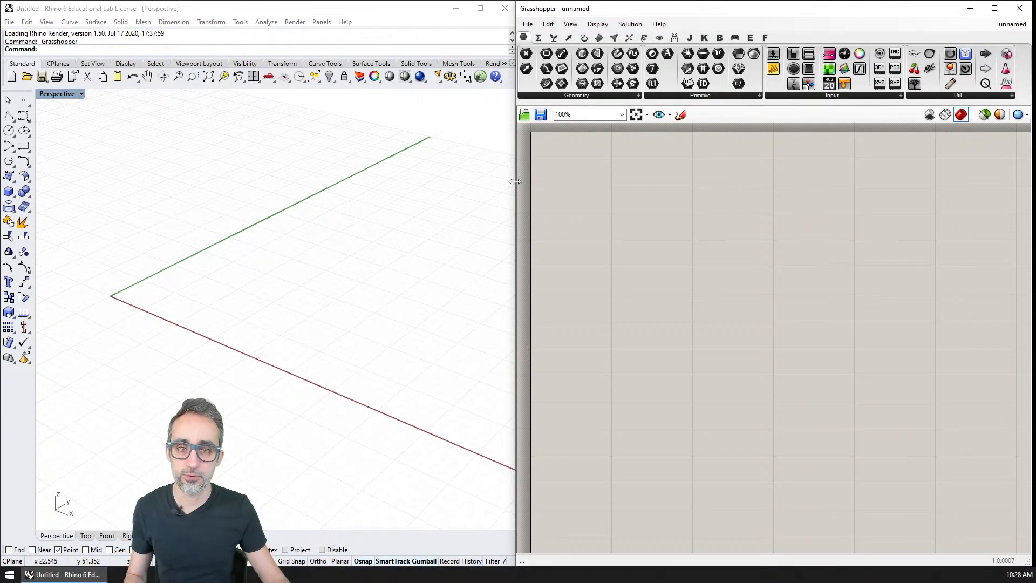
# Place a point object between the axes in Rhino's Perspective view and reference it in a new Grasshopper Point parameter.
pyautogui.click(23, 100)
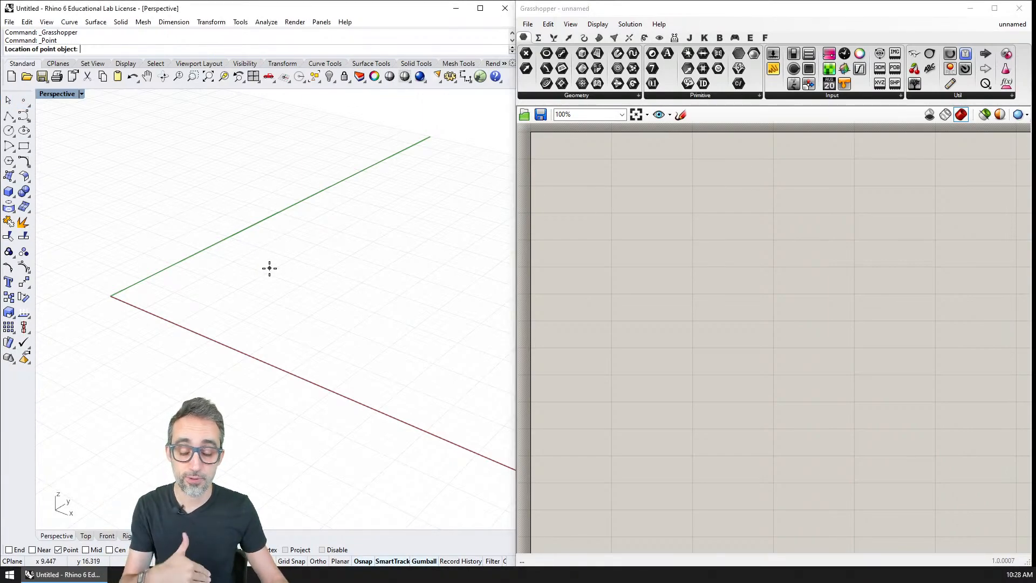
pyautogui.click(263, 291)
pyautogui.click(526, 53)
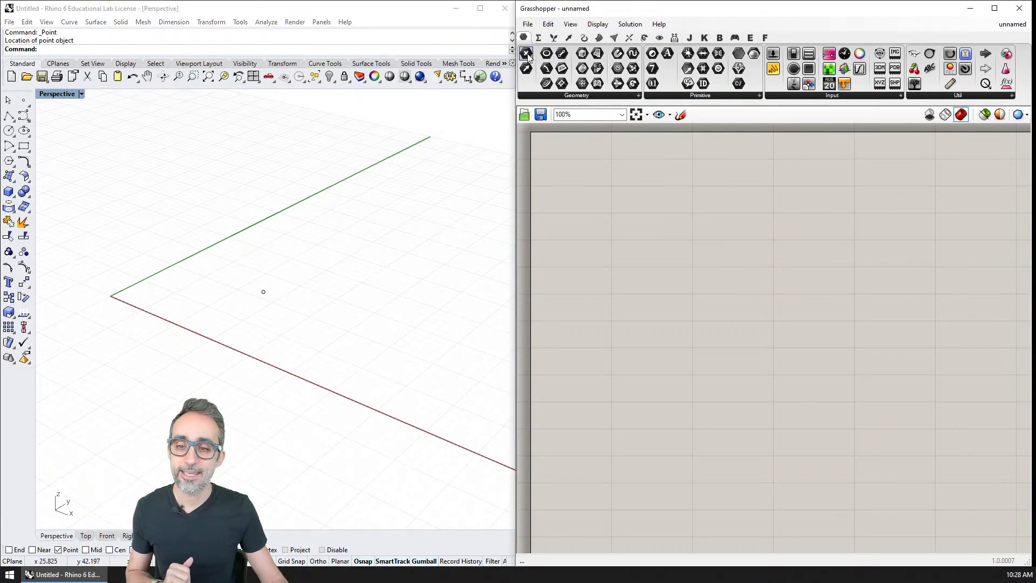
pyautogui.click(620, 193)
pyautogui.rightClick(620, 193)
pyautogui.click(664, 341)
pyautogui.click(263, 291)
pyautogui.scroll(2, 617, 215)
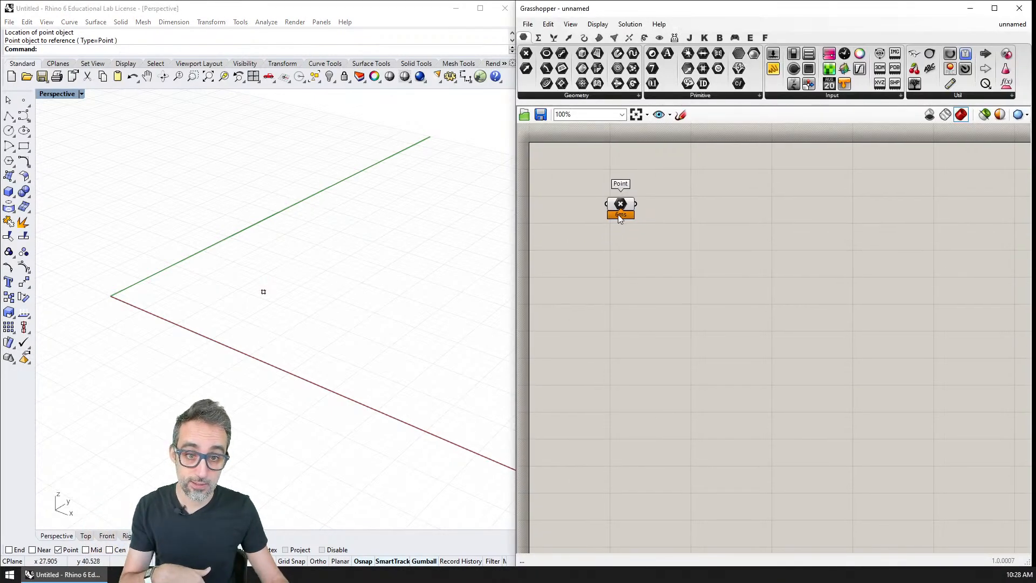
pyautogui.moveTo(647, 291); pyautogui.dragTo(636, 234, button='right')
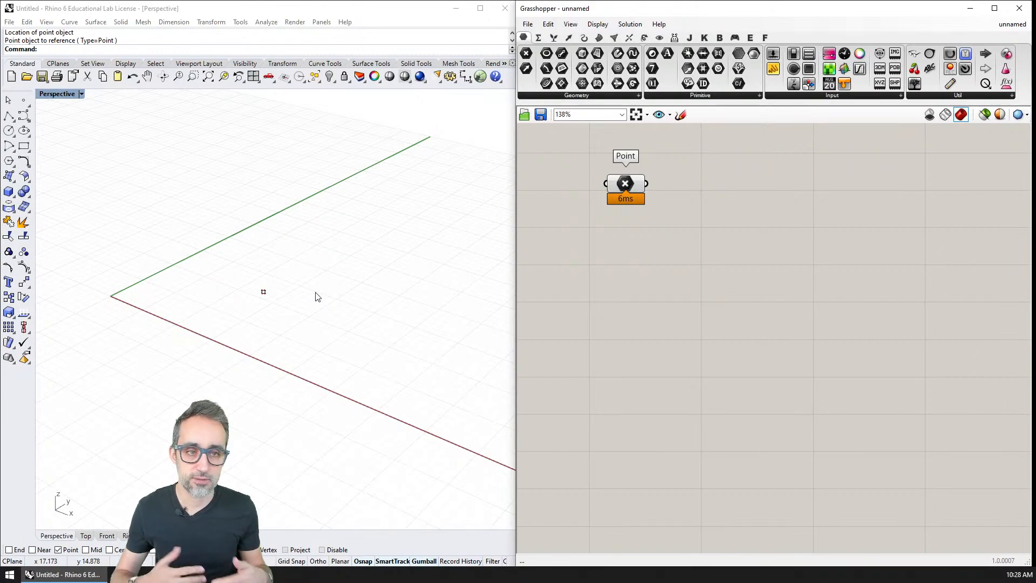
# Add a Number Slider below the Point parameter, name it CELL SIZE and align it with the parameter.
pyautogui.doubleClick(639, 248)
pyautogui.write('slider')
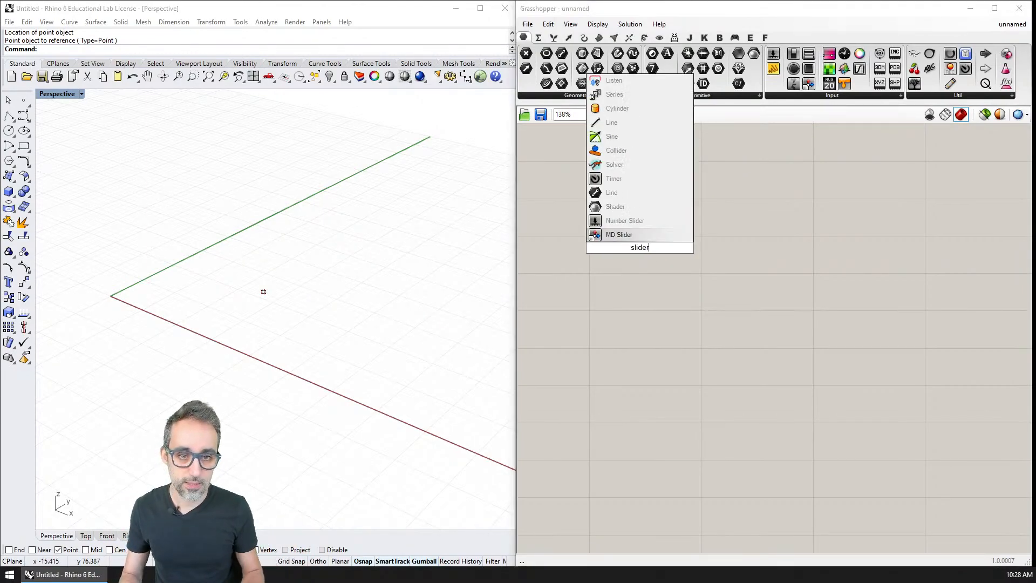
pyautogui.press('Return')
pyautogui.click(641, 249)
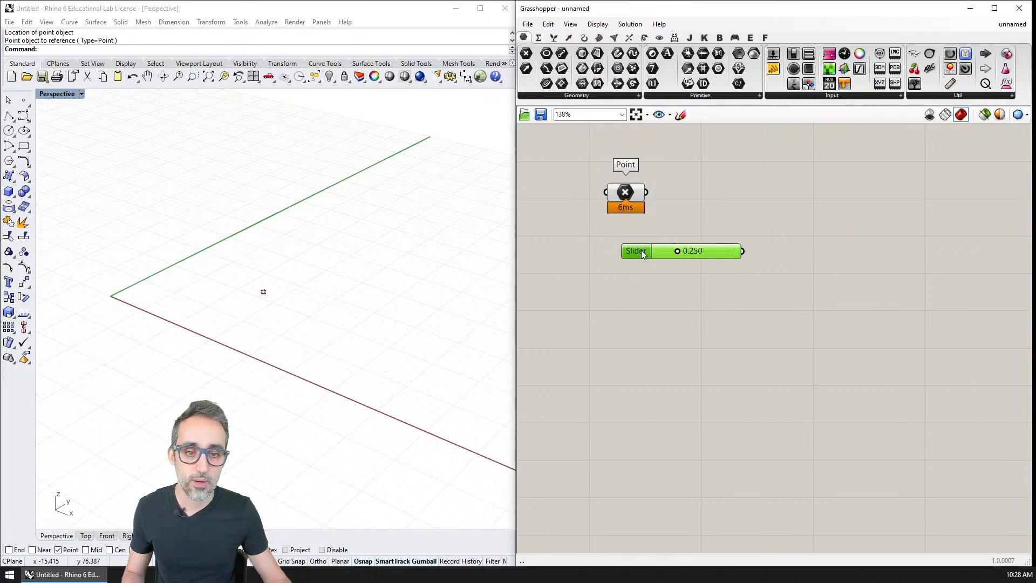
pyautogui.rightClick(642, 252)
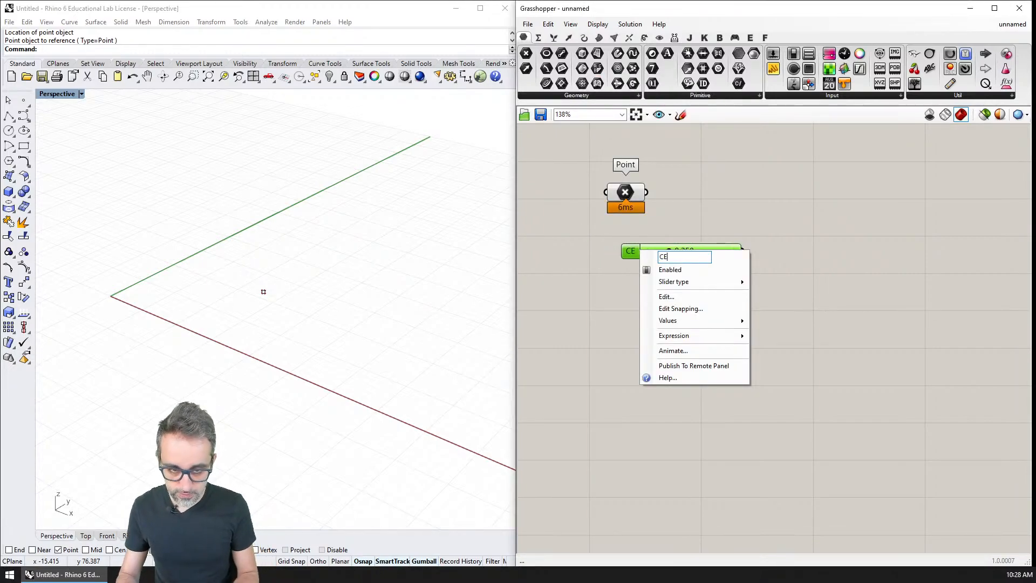
pyautogui.write('CELL SIZE')
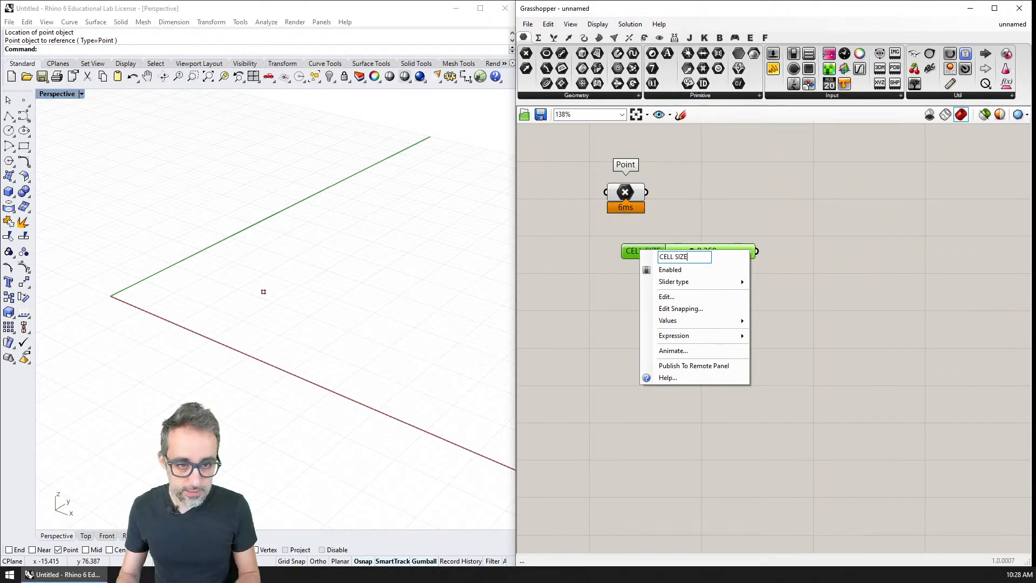
pyautogui.press('Return')
pyautogui.moveTo(714, 248); pyautogui.dragTo(699, 252)
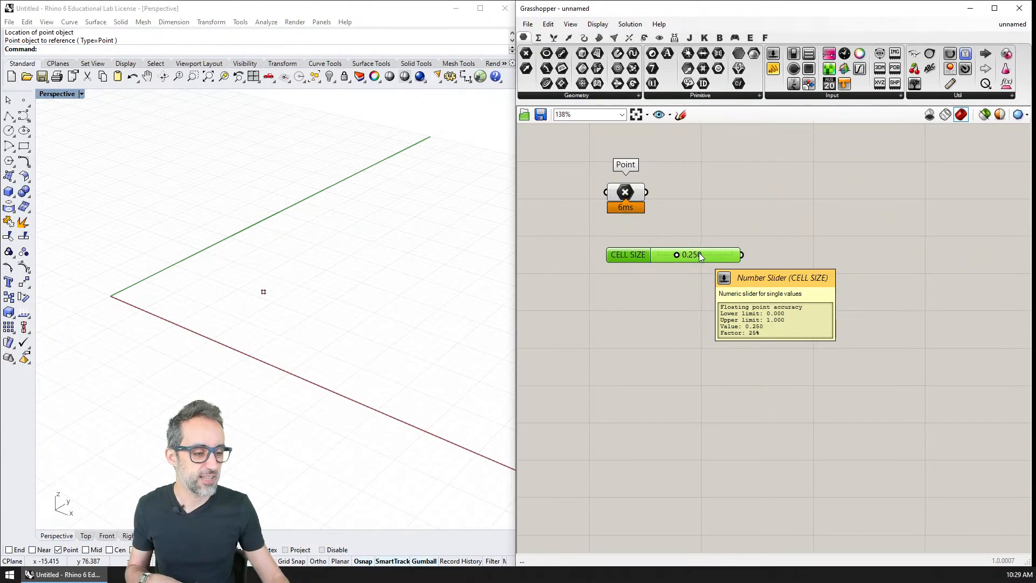
# Set the maximum of the CELL SIZE slider's numeric domain to 10.
pyautogui.rightClick(696, 253)
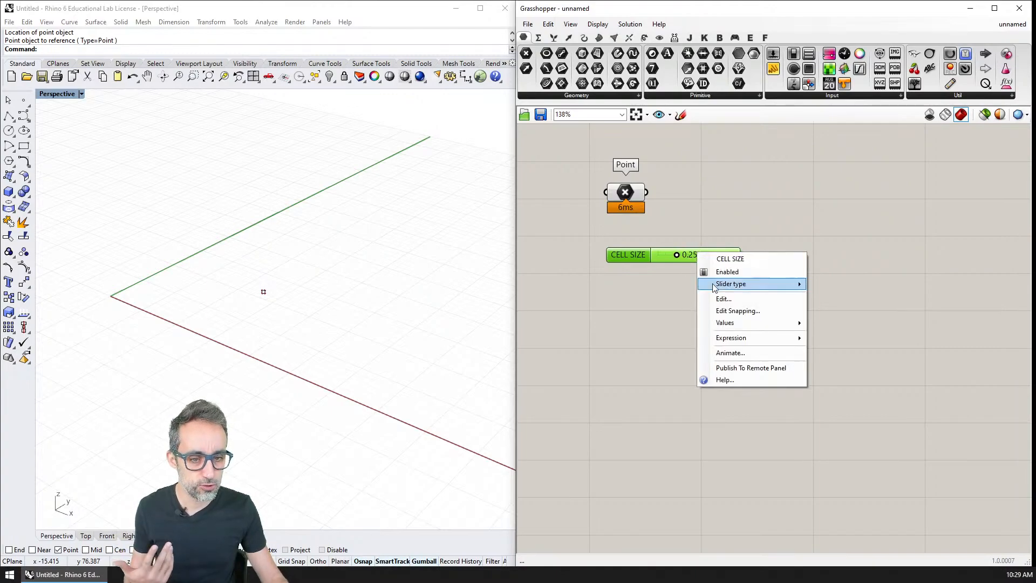
pyautogui.click(719, 298)
pyautogui.doubleClick(728, 325)
pyautogui.write('10')
pyautogui.press('Return')
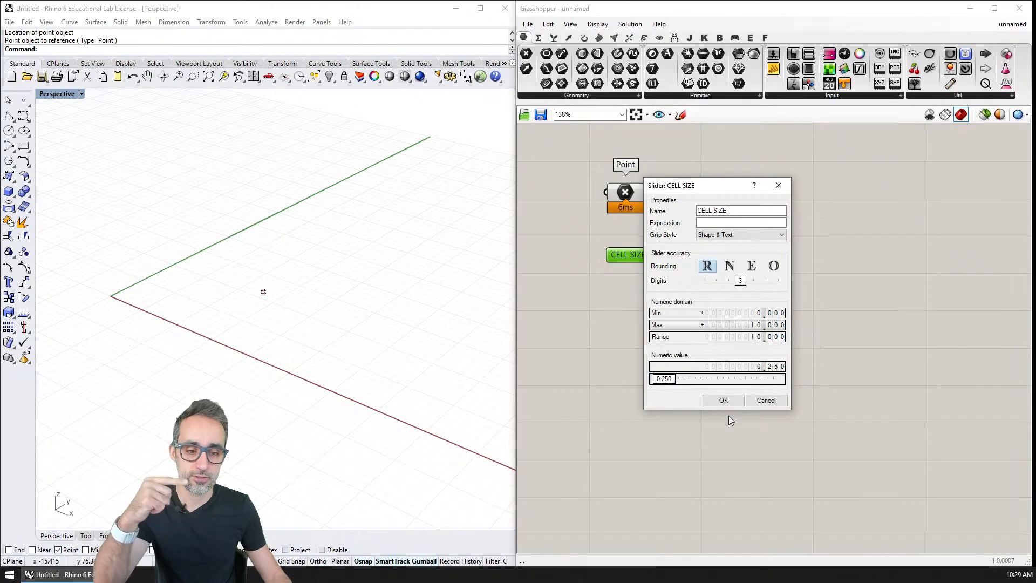
pyautogui.click(721, 399)
# Set the CELL SIZE slider's value to 1.5.
pyautogui.doubleClick(698, 255)
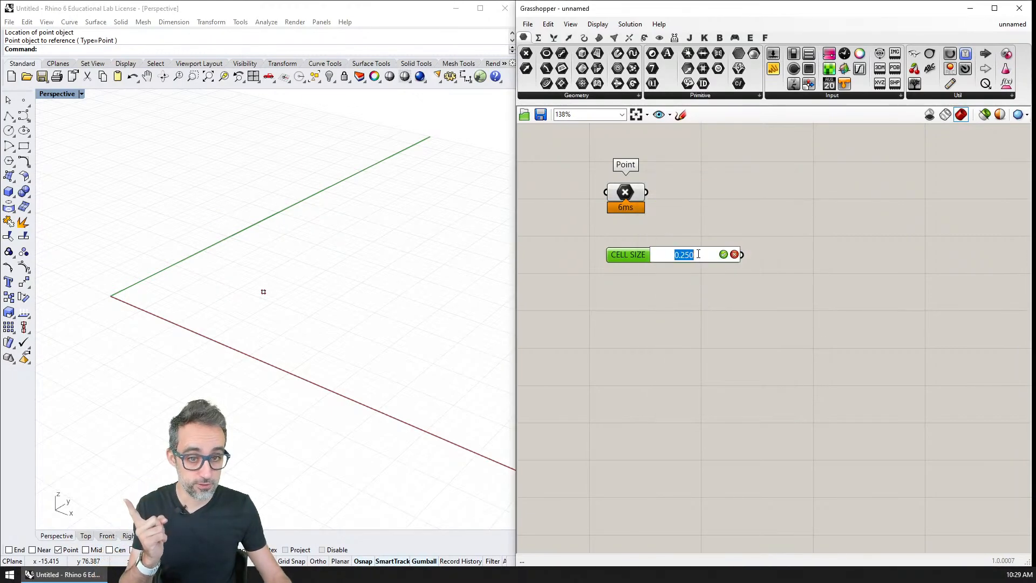
pyautogui.write('1')
pyautogui.press('Return')
pyautogui.doubleClick(698, 255)
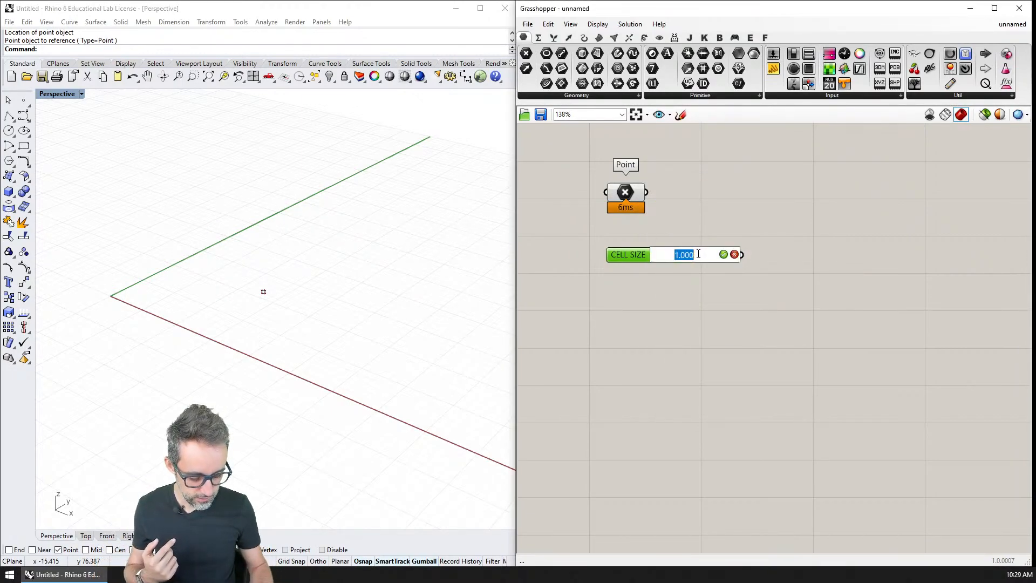
pyautogui.write('1.5')
pyautogui.press('Return')
# Duplicate the CELL SIZE slider below the original and rename the copy CELLS IN X DIRECTION.
pyautogui.moveTo(711, 259); pyautogui.dragTo(643, 287)
pyautogui.rightClick(643, 287)
pyautogui.doubleClick(686, 293)
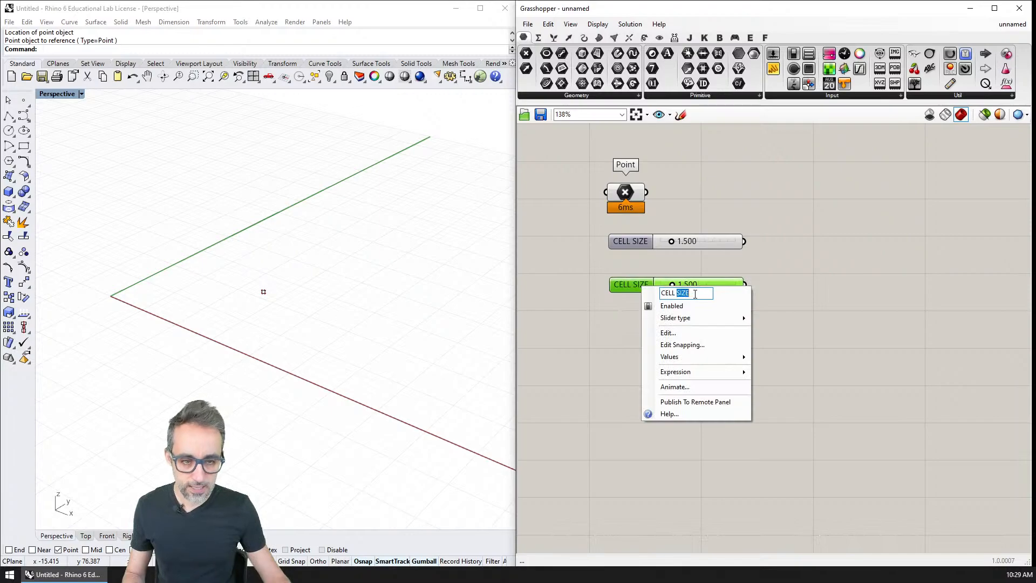
pyautogui.press('BackSpace')
pyautogui.press('BackSpace')
pyautogui.write('s')
pyautogui.press('BackSpace')
pyautogui.press('BackSpace')
pyautogui.write('S IN X')
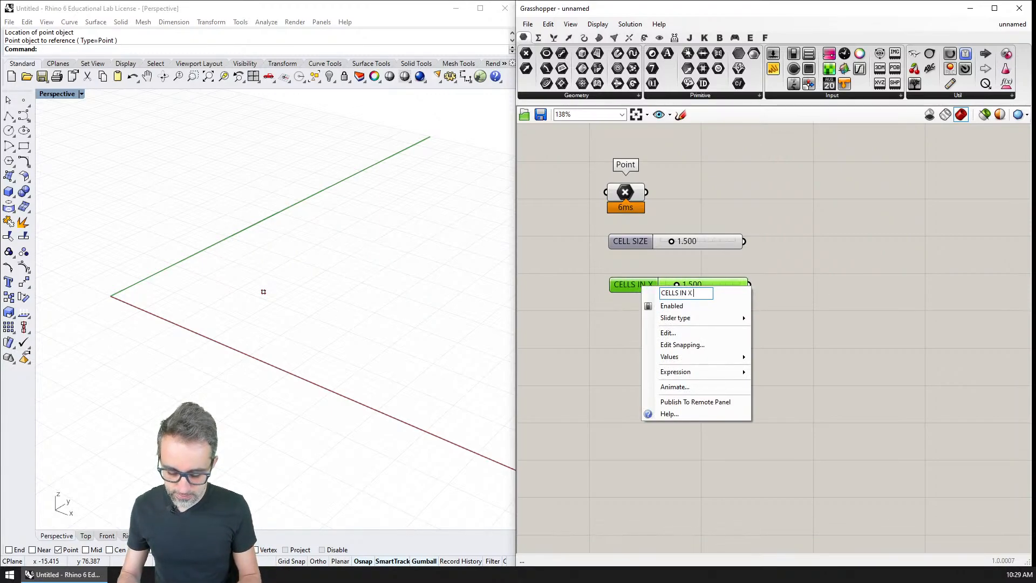
pyautogui.write(' DIRECTION')
pyautogui.press('Return')
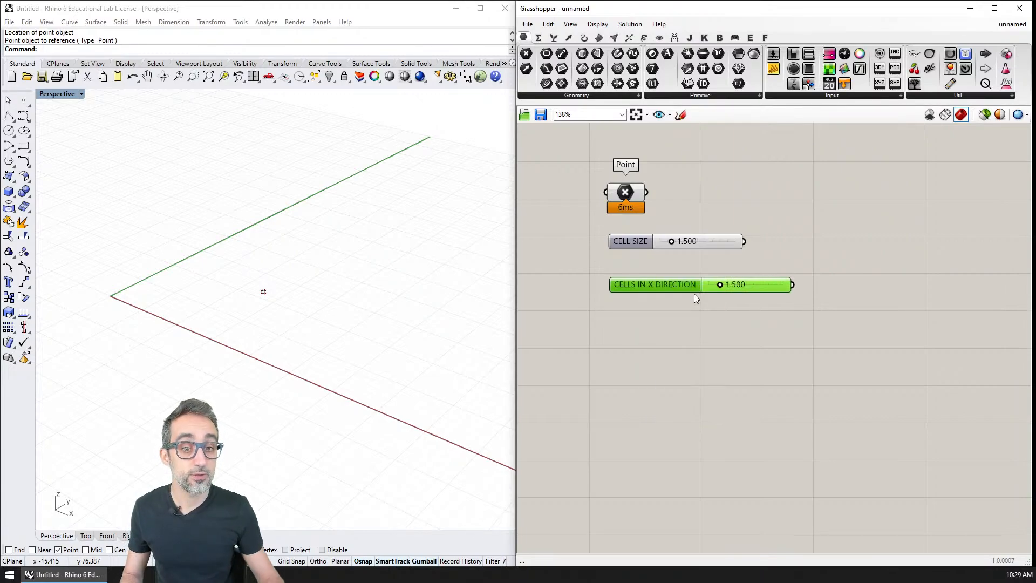
# Set the CELLS IN X DIRECTION slider to integer rounding (N) with a maximum of 20.
pyautogui.rightClick(738, 285)
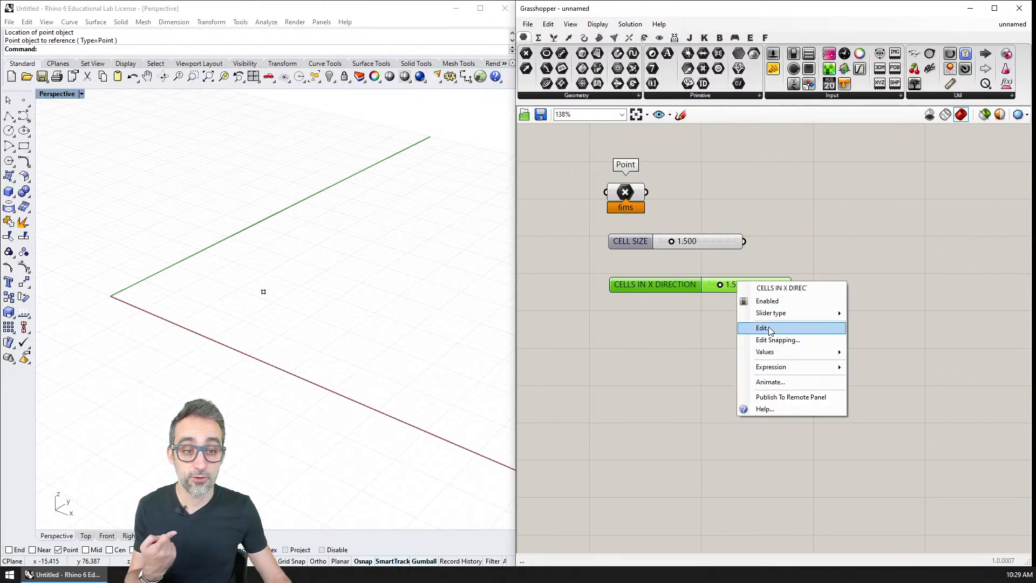
pyautogui.click(769, 326)
pyautogui.click(781, 297)
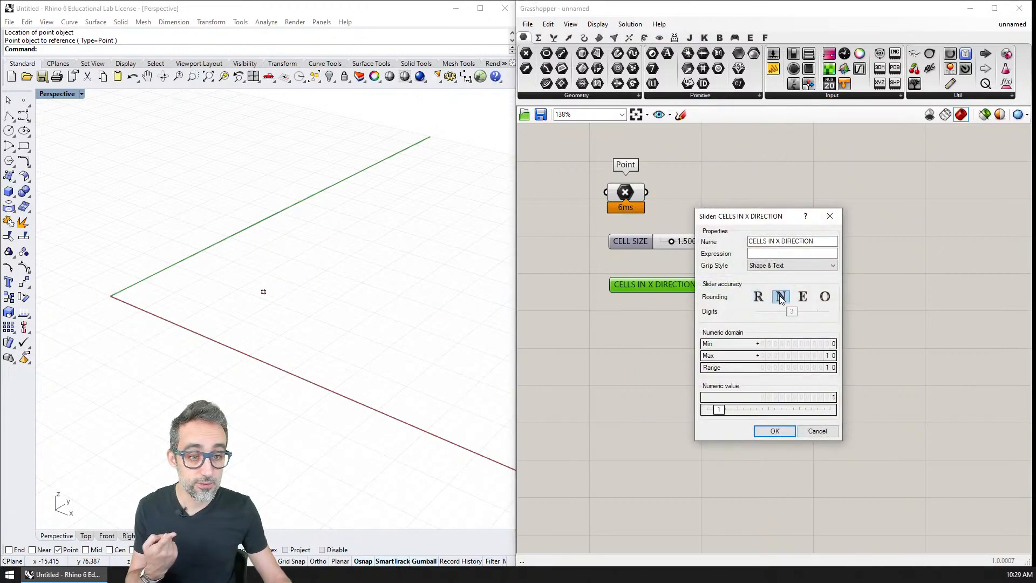
pyautogui.doubleClick(793, 355)
pyautogui.write('20')
pyautogui.press('Return')
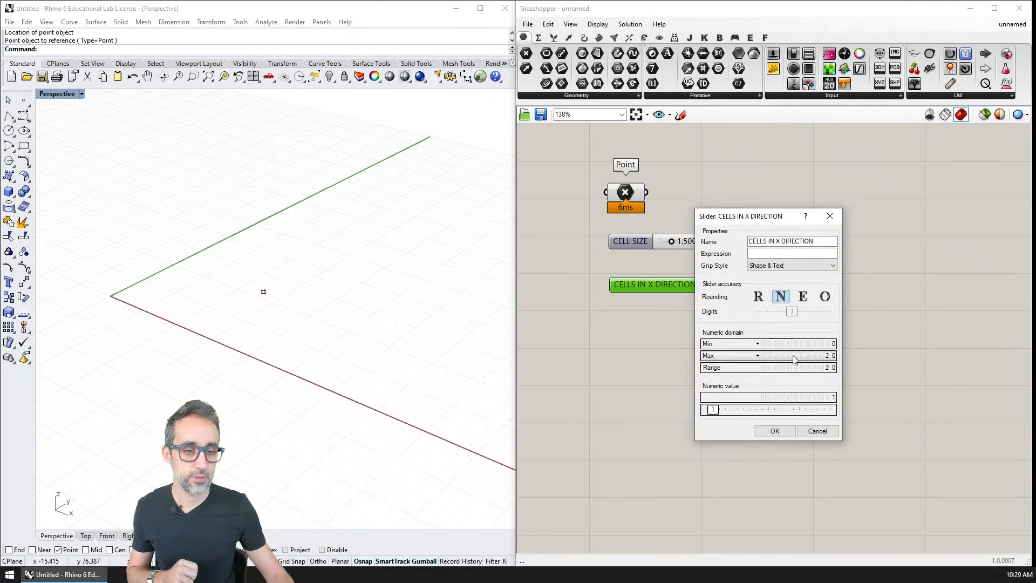
pyautogui.click(775, 431)
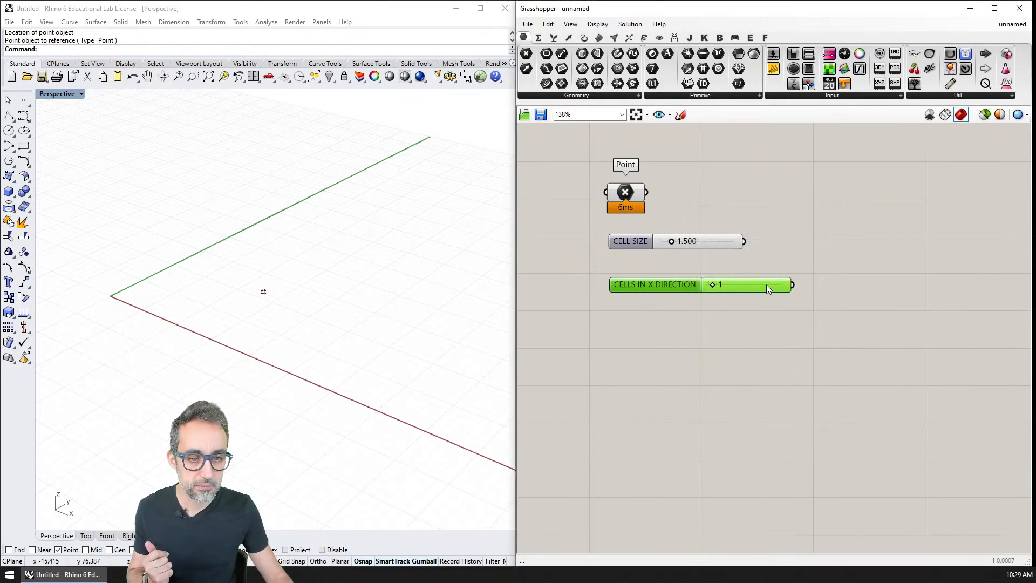
# Set the CELLS IN X DIRECTION slider's value to 8.
pyautogui.doubleClick(729, 286)
pyautogui.write('8')
pyautogui.press('Return')
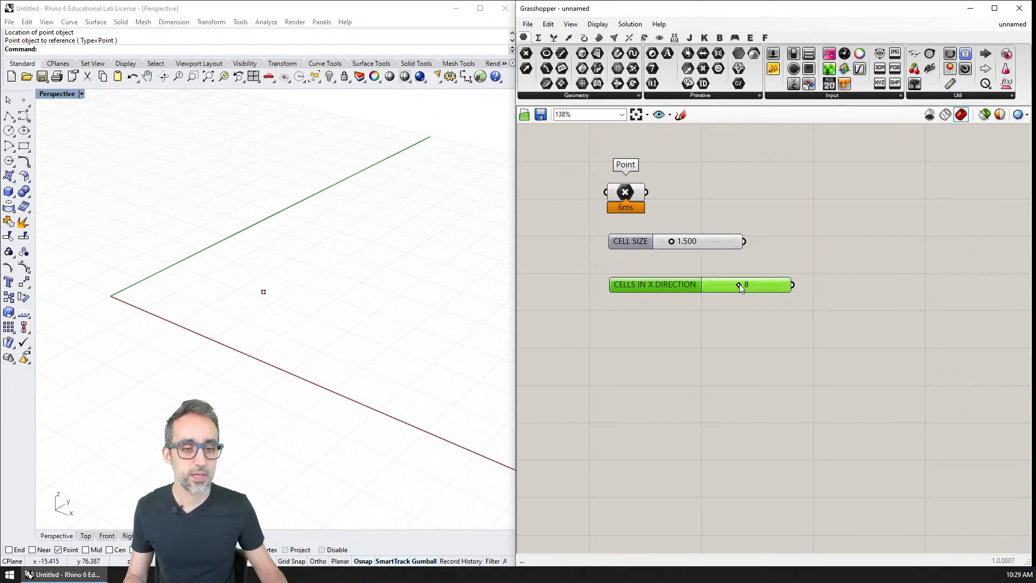
# Duplicate the CELLS IN X DIRECTION slider directly below it and rename the copy CELLS IN Y DIRECTION.
pyautogui.moveTo(747, 286)
pyautogui.mouseDown()
pyautogui.moveTo(757, 271)
pyautogui.moveTo(757, 298)
pyautogui.mouseUp()
pyautogui.rightClick(649, 299)
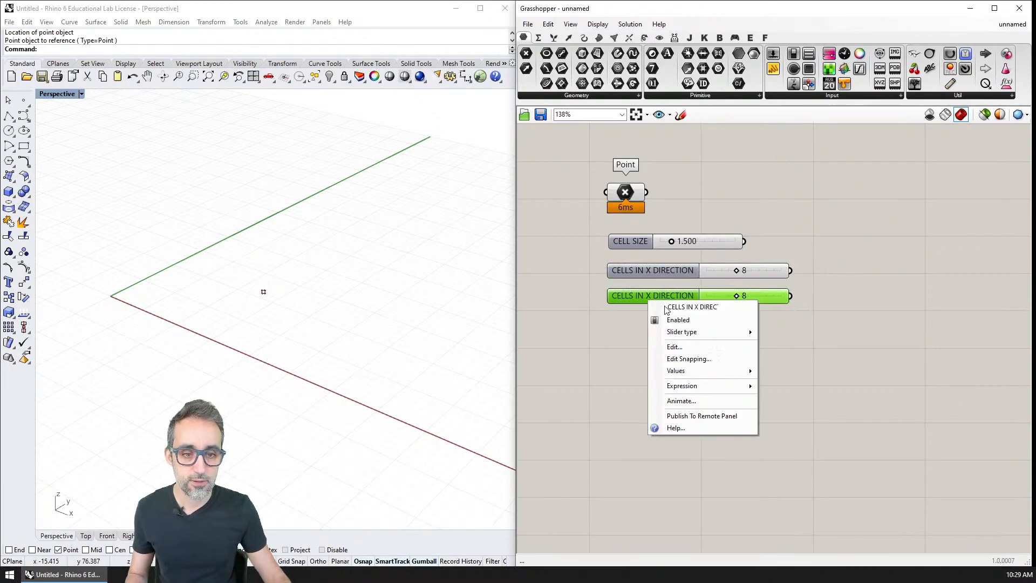
pyautogui.doubleClick(696, 306)
pyautogui.write('Y')
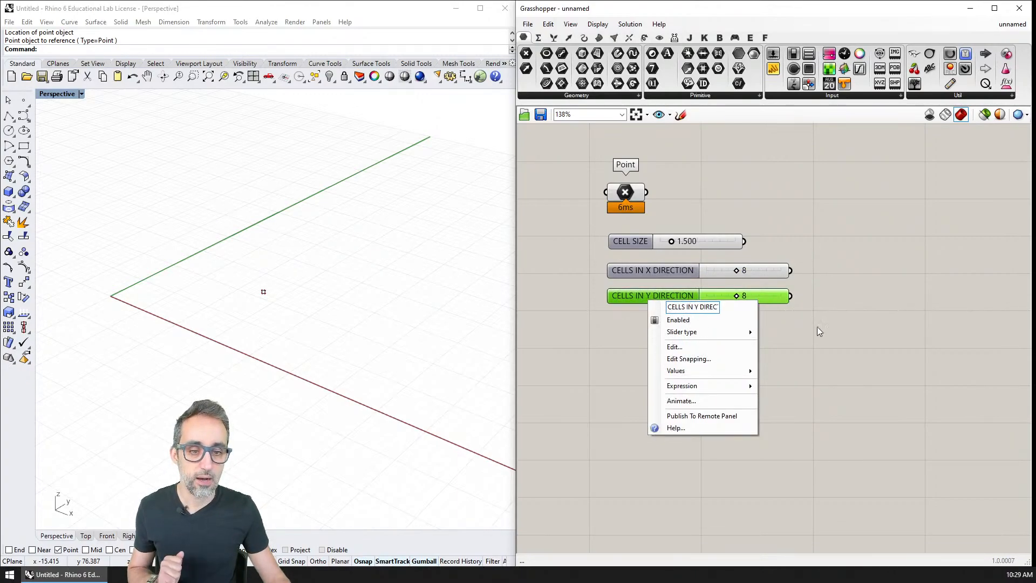
pyautogui.click(780, 315)
# Align the CELL SIZE slider with the other components, then group the Point parameter and all three sliders under the name inputs.
pyautogui.click(671, 246)
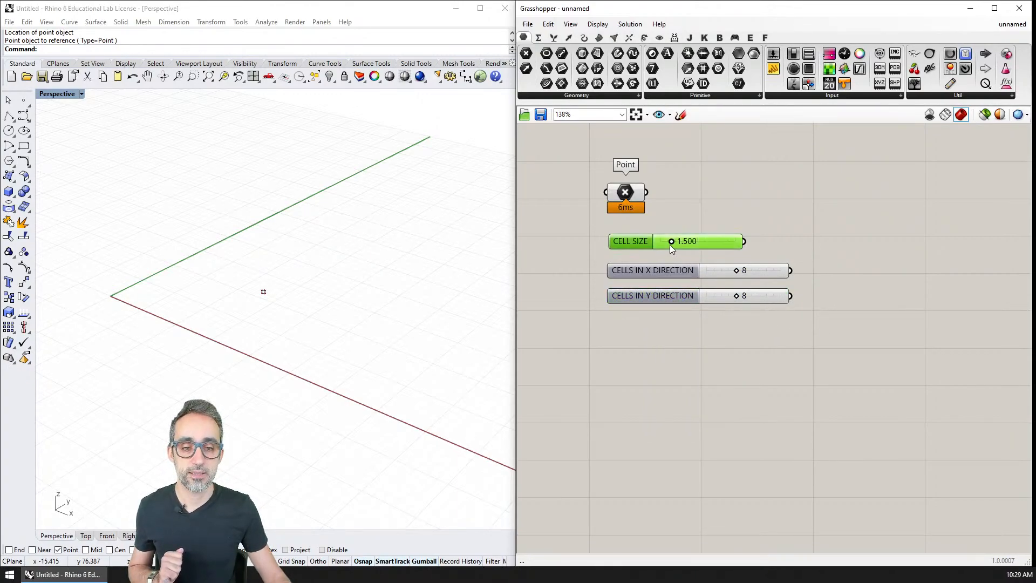
pyautogui.moveTo(661, 244); pyautogui.dragTo(660, 242)
pyautogui.moveTo(710, 346); pyautogui.dragTo(595, 156)
pyautogui.hotkey('ctrl', 'g')
pyautogui.rightClick(746, 203)
pyautogui.write('inputs')
pyautogui.press('Return')
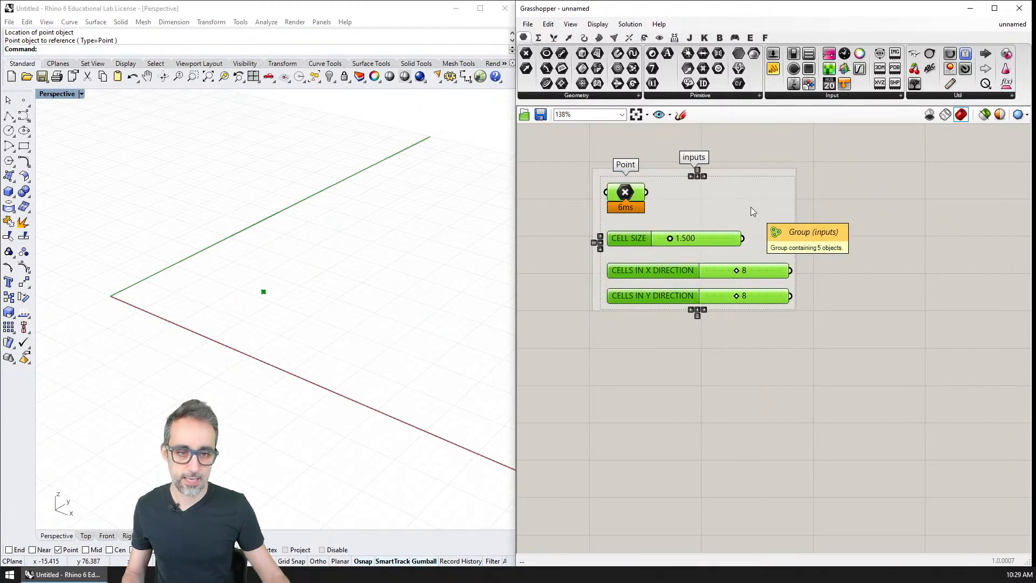
# Rename the group in capitals as INPUTS.
pyautogui.click(799, 285)
pyautogui.rightClick(751, 198)
pyautogui.doubleClick(799, 202)
pyautogui.write('INPUTS')
pyautogui.press('Return')
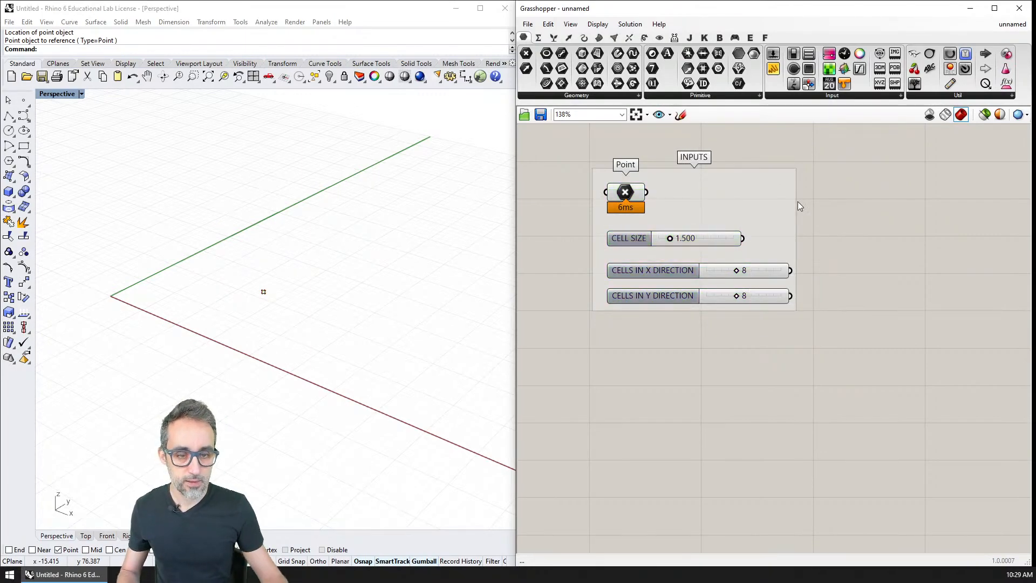
pyautogui.moveTo(856, 318); pyautogui.dragTo(829, 317, button='right')
pyautogui.scroll(-1, 828, 312)
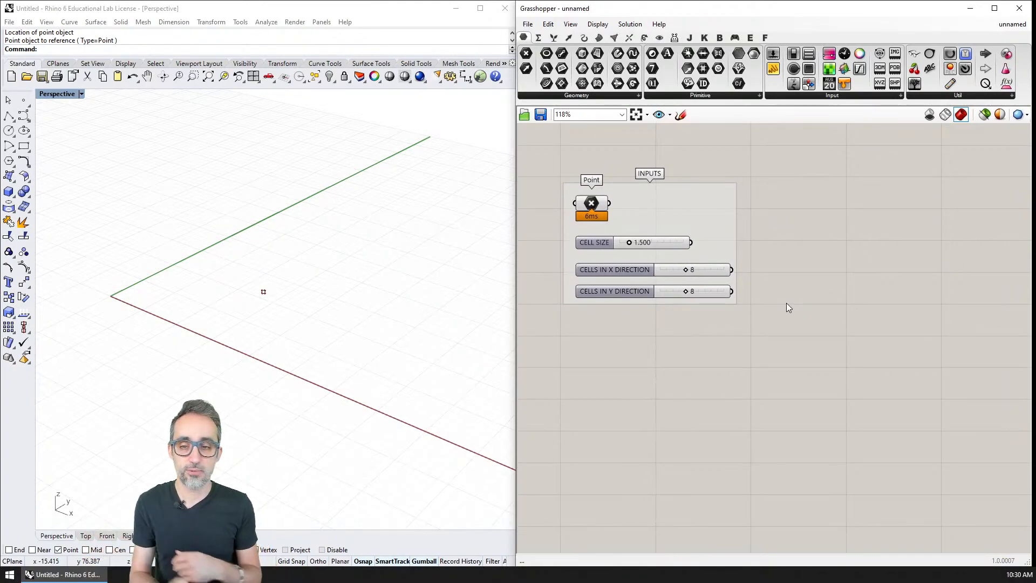
pyautogui.write('4View')
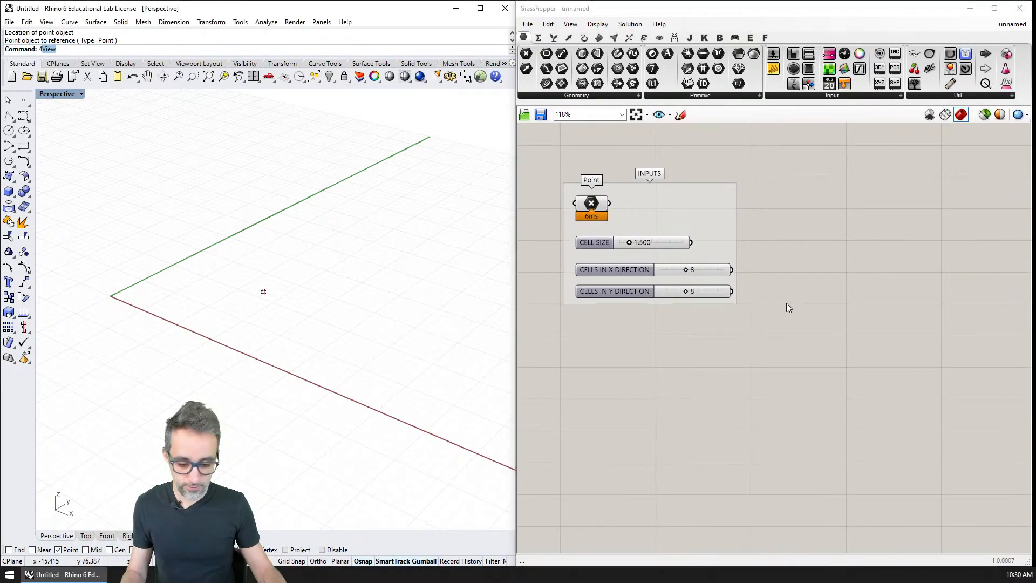
pyautogui.click(755, 228)
pyautogui.write('3')
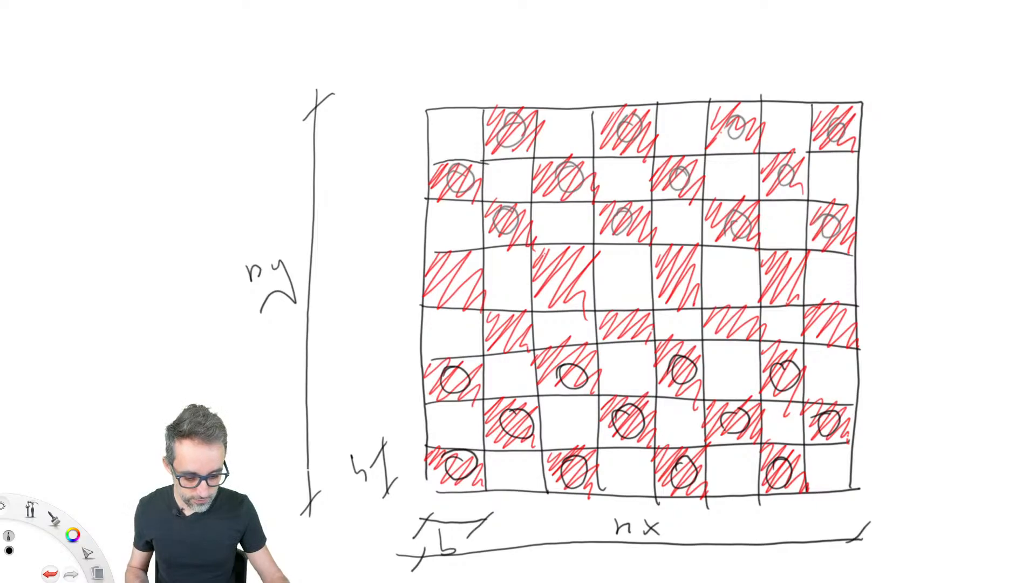
pyautogui.click(923, 148)
pyautogui.click(923, 104)
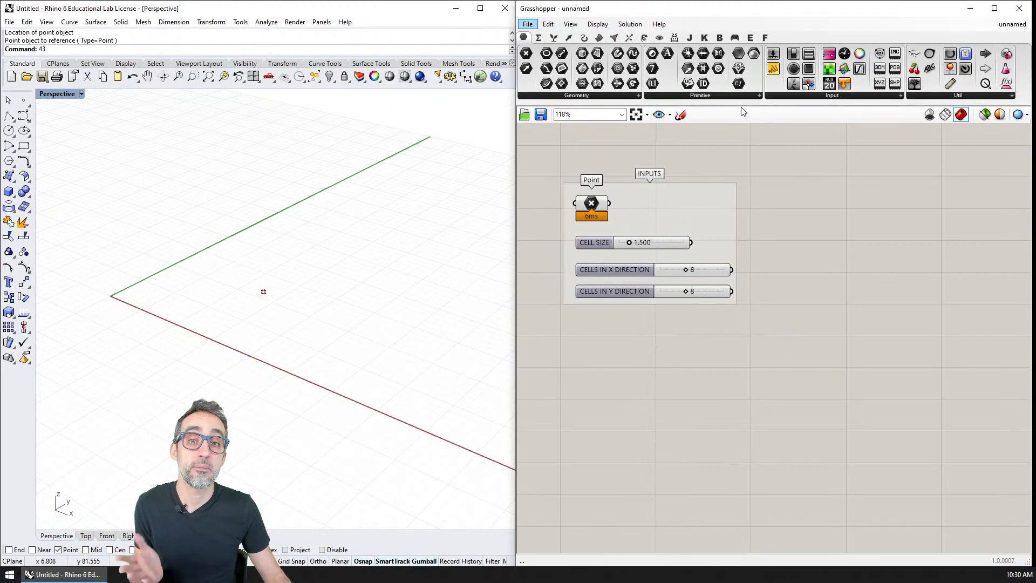
# Place a Square grid component to the right of the INPUTS group.
pyautogui.click(569, 38)
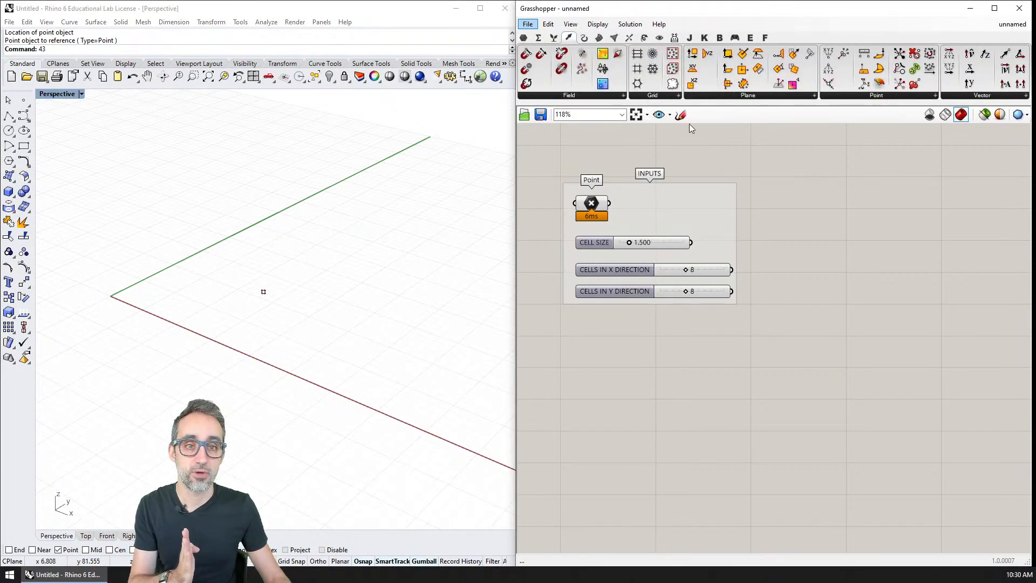
pyautogui.click(673, 95)
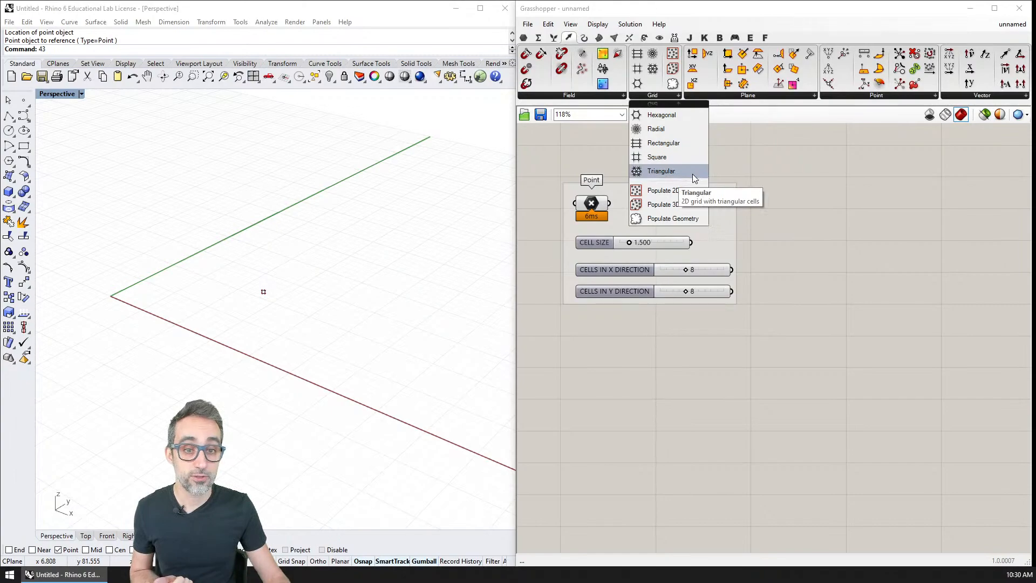
pyautogui.click(665, 156)
pyautogui.click(850, 219)
pyautogui.moveTo(845, 218)
pyautogui.mouseDown()
pyautogui.moveTo(826, 222)
pyautogui.moveTo(850, 221)
pyautogui.mouseUp()
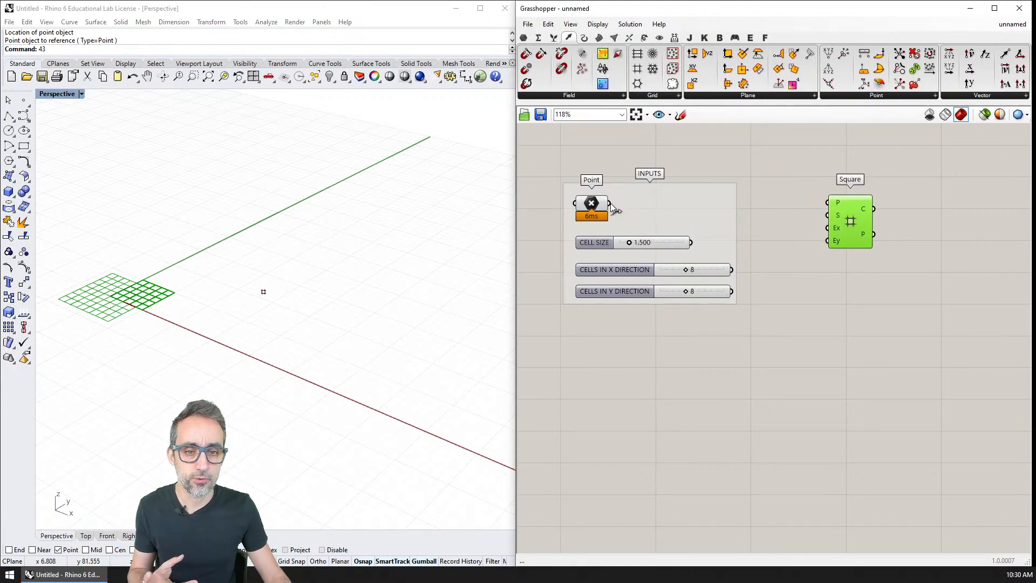
# Connect the Point parameter to the Square component's Plane input and line the component up with it.
pyautogui.moveTo(610, 203); pyautogui.dragTo(701, 195)
pyautogui.scroll(2, 874, 215)
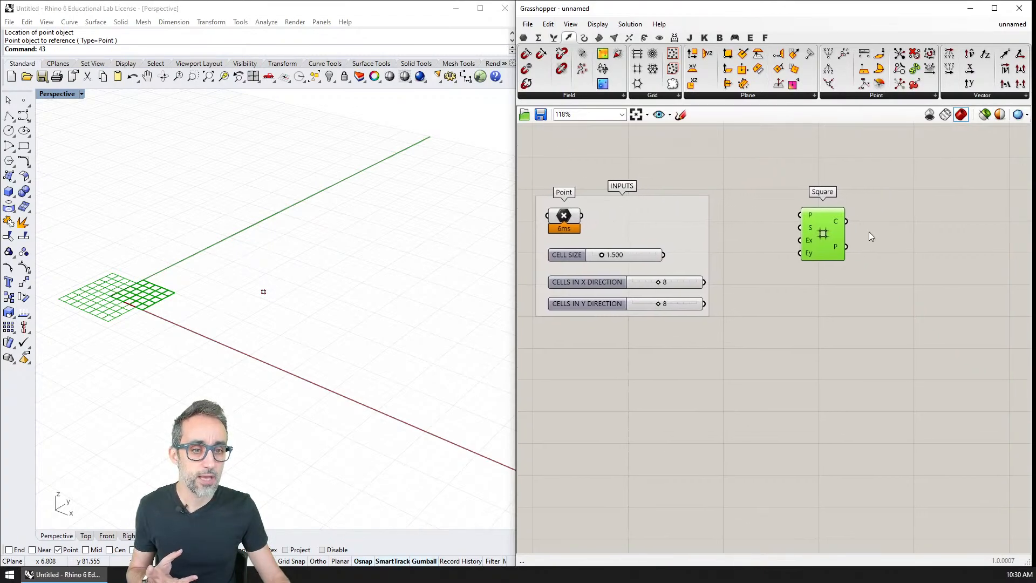
pyautogui.moveTo(830, 218); pyautogui.dragTo(875, 217, button='right')
pyautogui.moveTo(849, 210)
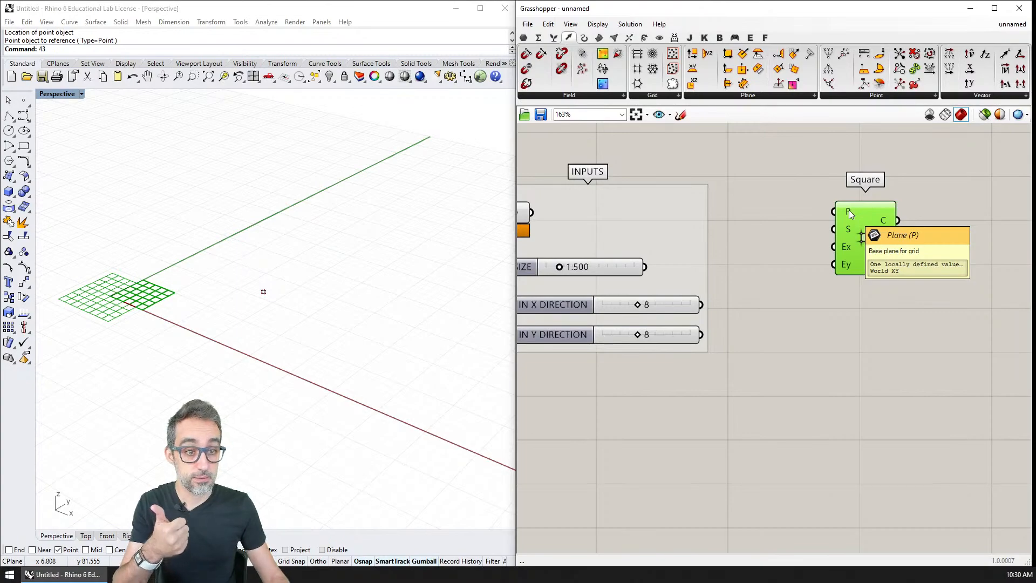
pyautogui.moveTo(786, 220); pyautogui.dragTo(844, 208, button='right')
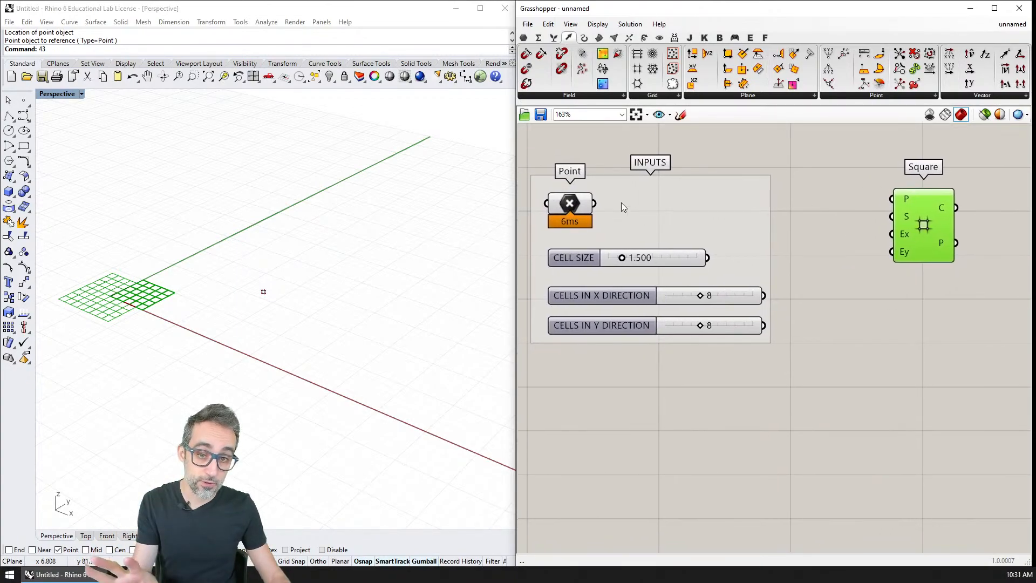
pyautogui.moveTo(596, 203); pyautogui.dragTo(924, 216)
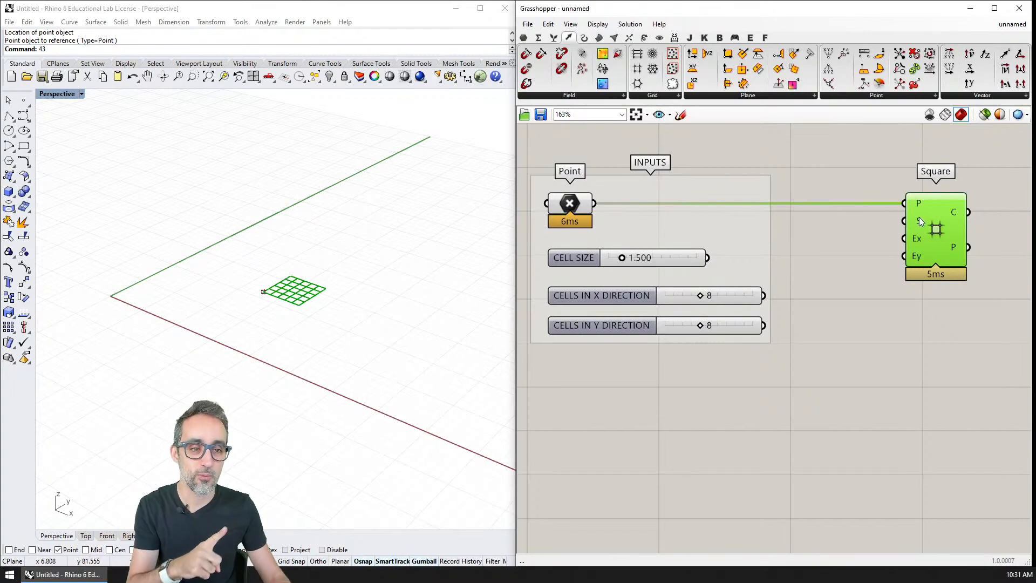
# Connect the CELL SIZE, CELLS IN X DIRECTION and CELLS IN Y DIRECTION sliders to the Square component's S, Ex and Ey inputs.
pyautogui.moveTo(918, 221)
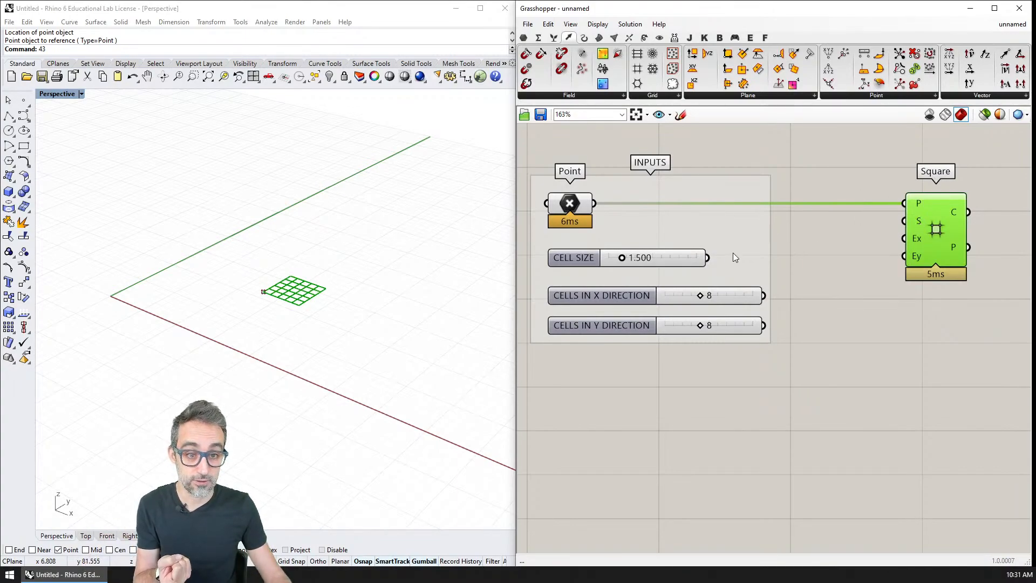
pyautogui.moveTo(706, 257); pyautogui.dragTo(905, 221)
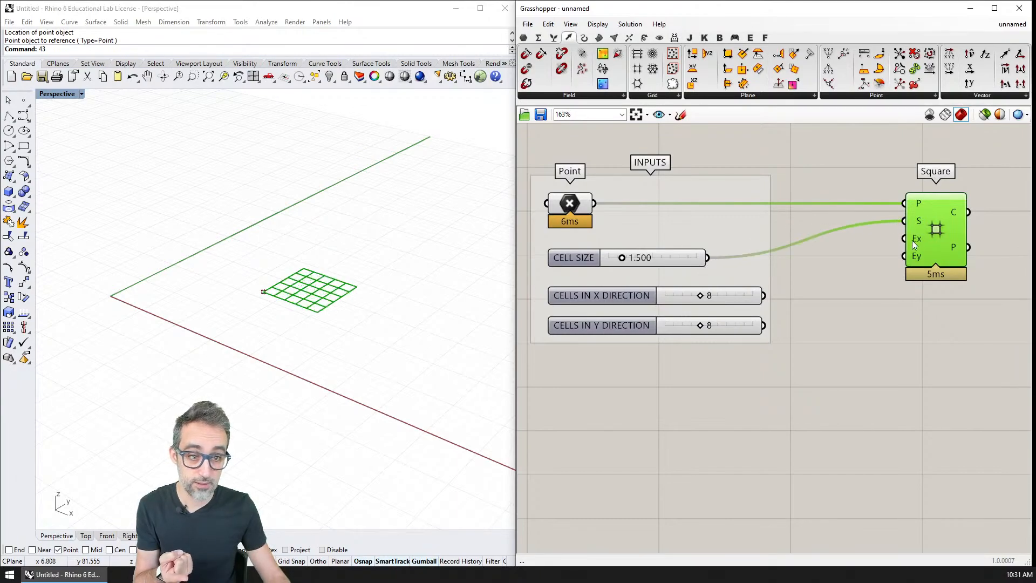
pyautogui.moveTo(914, 239)
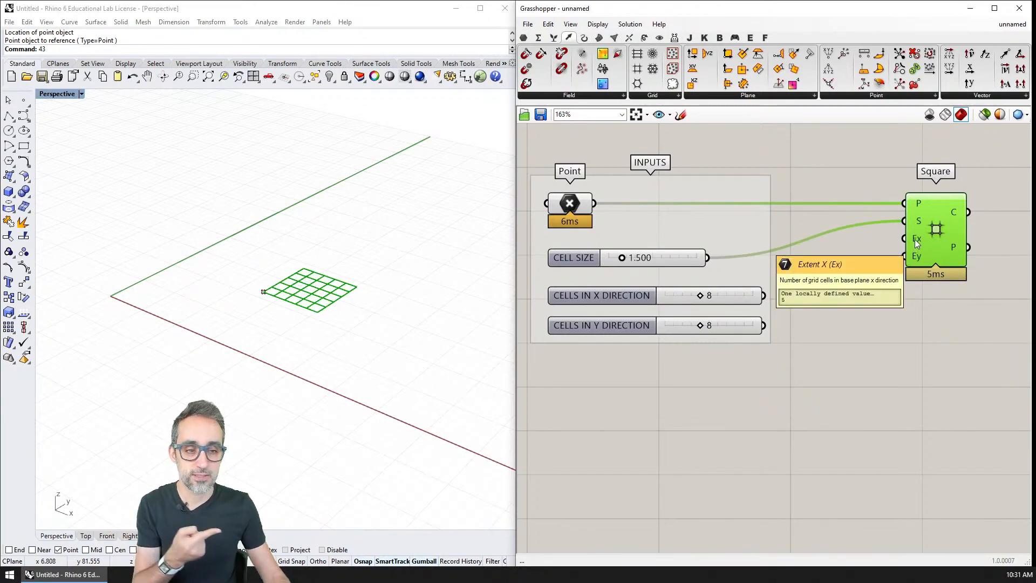
pyautogui.moveTo(763, 295); pyautogui.dragTo(904, 239)
pyautogui.moveTo(763, 325); pyautogui.dragTo(906, 256)
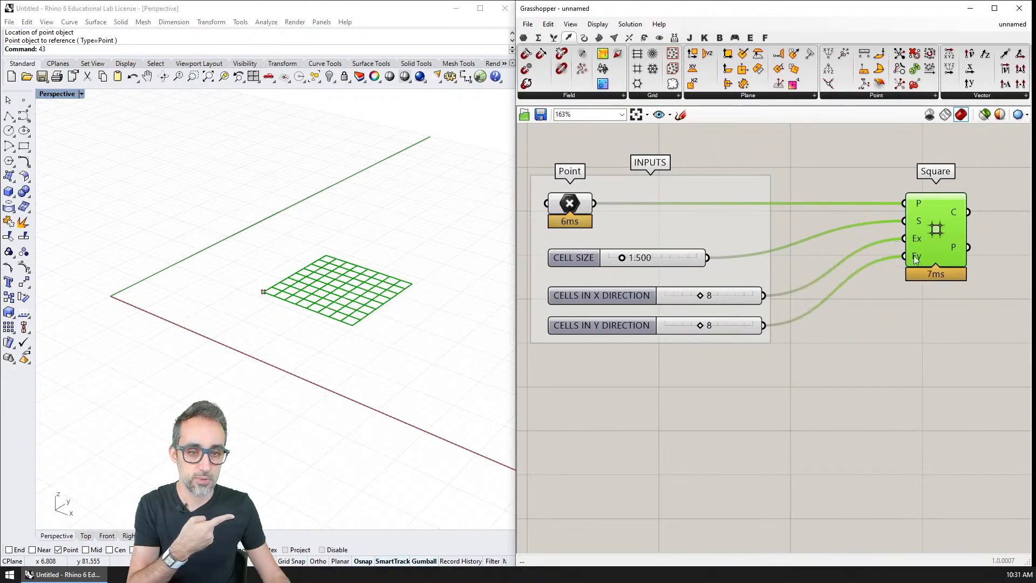
# Test the grid's response by moving the base point in the Rhino viewport and trying the cell count sliders.
pyautogui.scroll(1, 327, 281)
pyautogui.scroll(3, 327, 281)
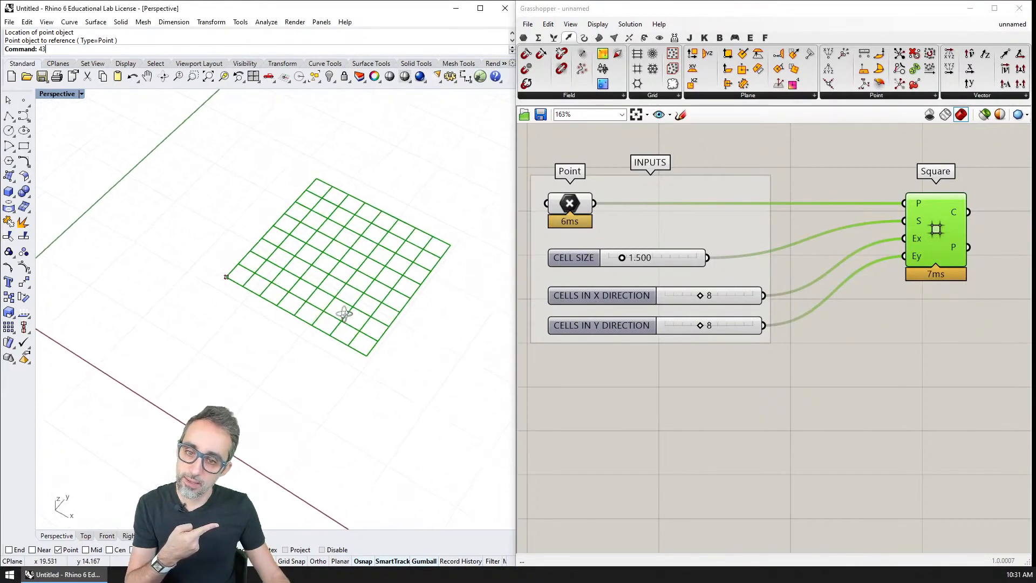
pyautogui.click(226, 277)
pyautogui.moveTo(269, 276)
pyautogui.mouseDown()
pyautogui.moveTo(235, 284)
pyautogui.moveTo(227, 252)
pyautogui.moveTo(270, 265)
pyautogui.mouseUp()
pyautogui.click(265, 325)
pyautogui.moveTo(266, 326); pyautogui.dragTo(270, 305, button='right')
pyautogui.moveTo(700, 296); pyautogui.dragTo(701, 326)
# Reposition the Square component and put it in its own group.
pyautogui.click(771, 373)
pyautogui.moveTo(770, 373); pyautogui.dragTo(642, 328, button='right')
pyautogui.scroll(-1, 767, 374)
pyautogui.scroll(-1, 734, 294)
pyautogui.moveTo(761, 225); pyautogui.dragTo(804, 225)
pyautogui.moveTo(833, 174); pyautogui.dragTo(749, 291)
pyautogui.hotkey('ctrl', 'g')
# Name the group around the Square component GRID.
pyautogui.rightClick(821, 198)
pyautogui.doubleClick(857, 207)
pyautogui.click(864, 203)
pyautogui.scroll(2, 825, 199)
pyautogui.rightClick(825, 199)
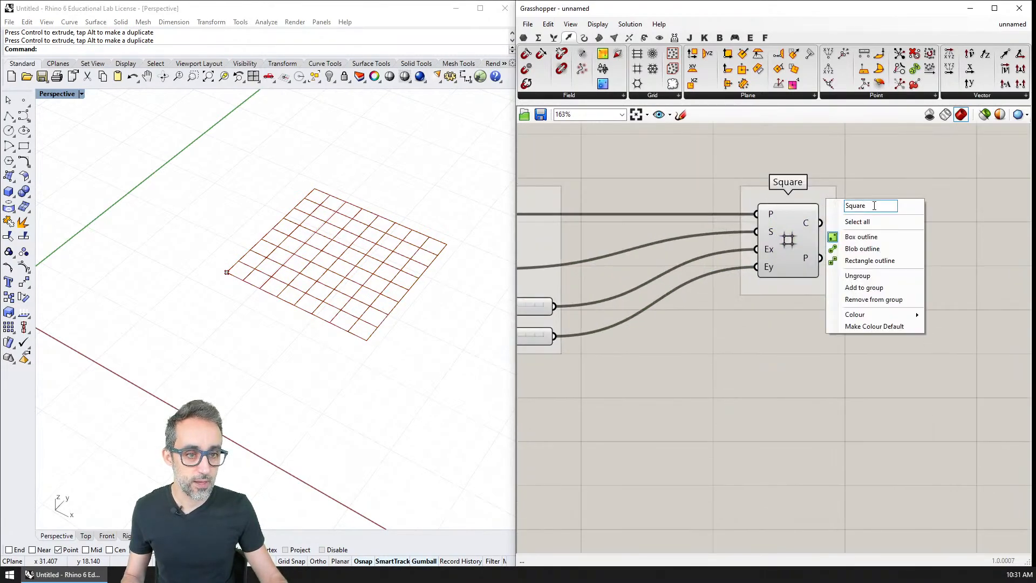
pyautogui.doubleClick(871, 204)
pyautogui.press('BackSpace')
pyautogui.press('Return')
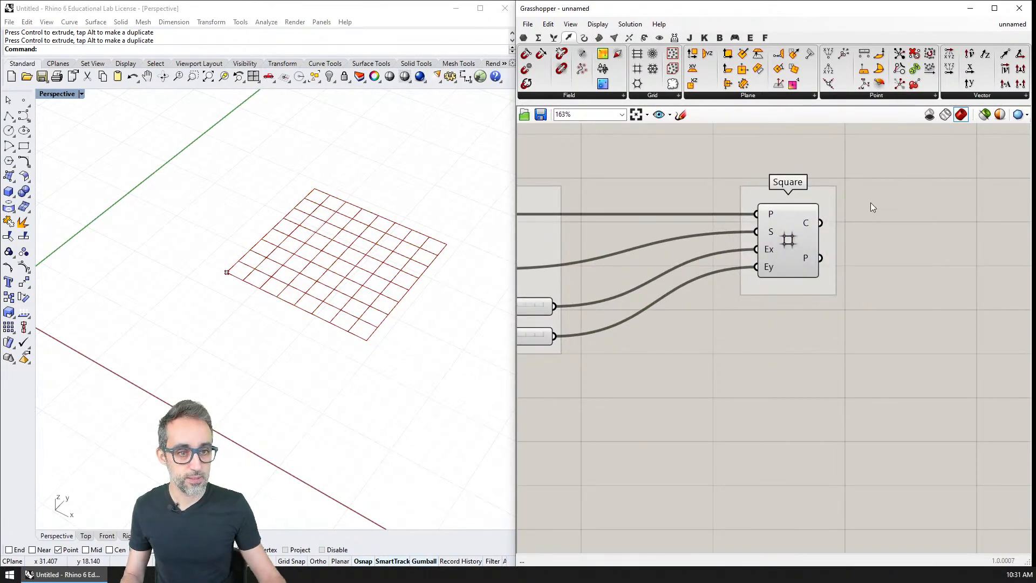
pyautogui.rightClick(823, 192)
pyautogui.click(864, 197)
pyautogui.write('grid')
pyautogui.press('BackSpace')
pyautogui.press('BackSpace')
pyautogui.press('BackSpace')
pyautogui.press('BackSpace')
pyautogui.write('GRID')
pyautogui.press('Return')
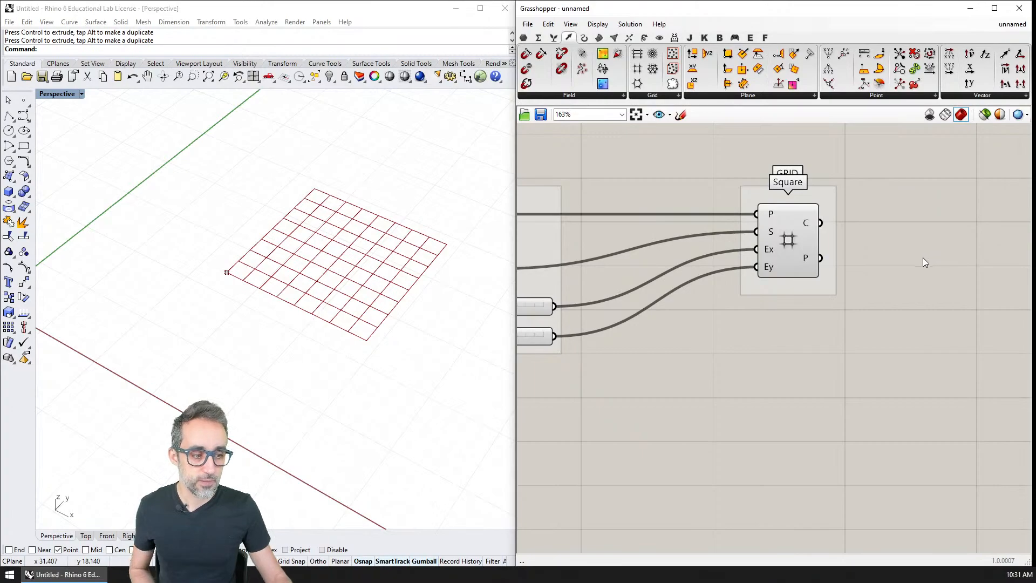
pyautogui.scroll(-3, 925, 257)
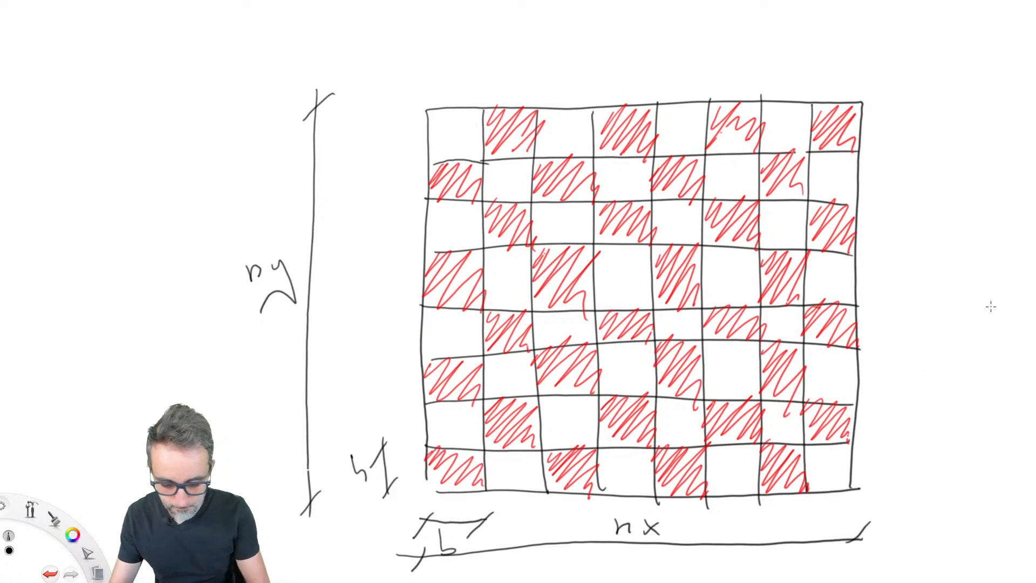
pyautogui.moveTo(76, 538); pyautogui.dragTo(108, 513)
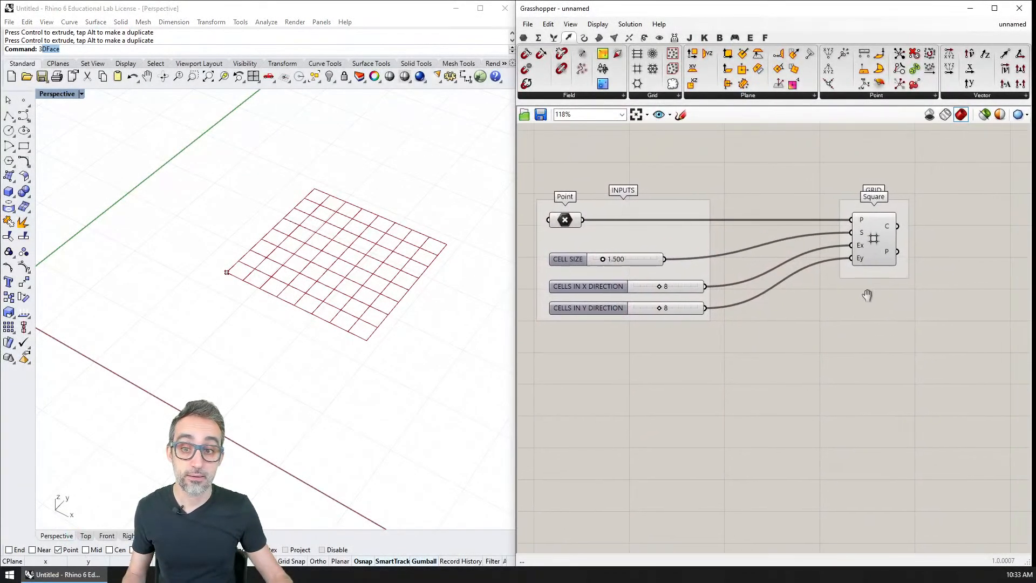
# Add a Panel beside the Square component, connect the Cells output to it and enlarge it so each rectangle fits on one line.
pyautogui.moveTo(867, 295); pyautogui.dragTo(798, 303, button='right')
pyautogui.moveTo(877, 303); pyautogui.dragTo(797, 318, button='right')
pyautogui.scroll(2, 773, 284)
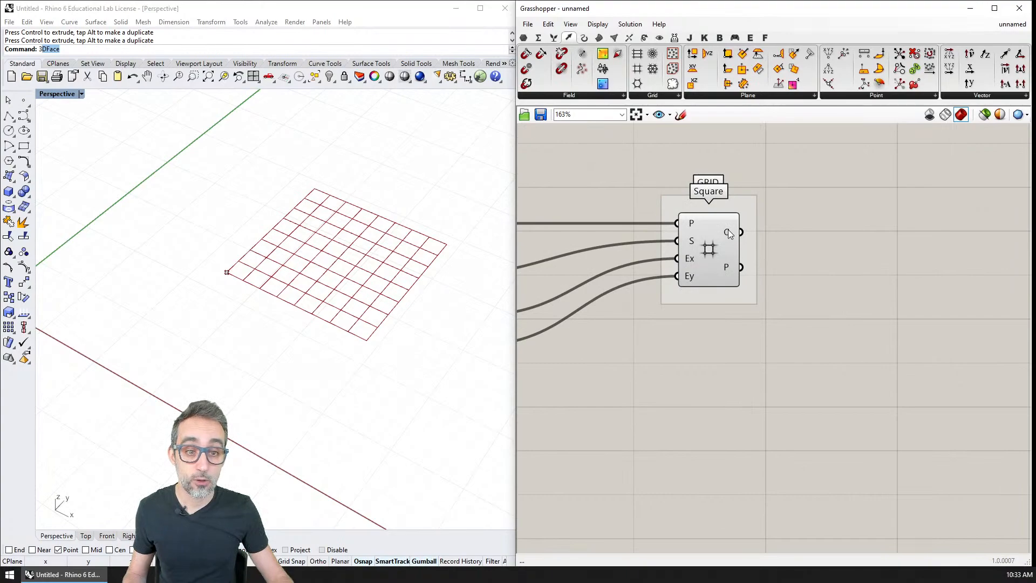
pyautogui.moveTo(728, 229)
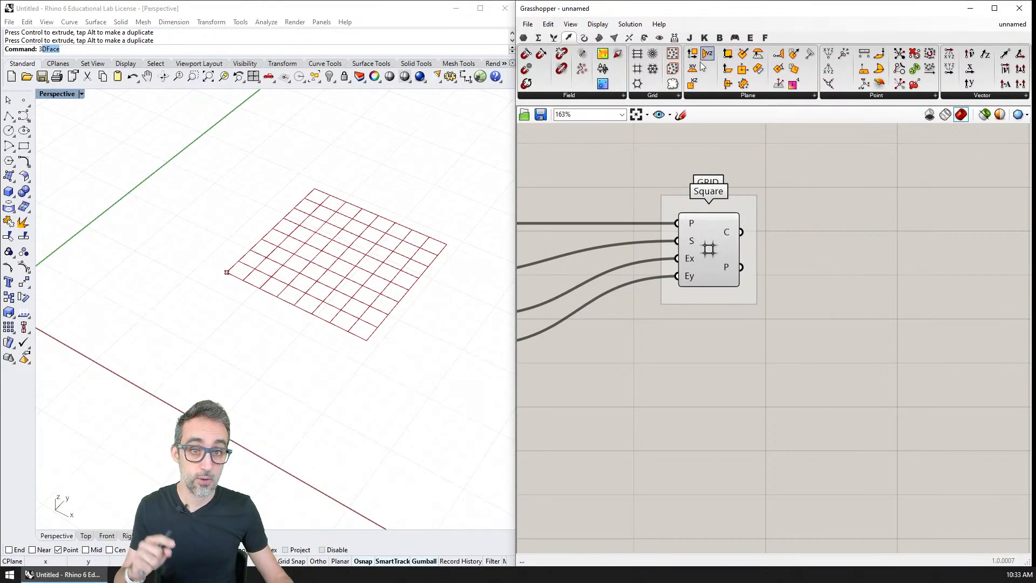
pyautogui.doubleClick(815, 213)
pyautogui.write('PANE')
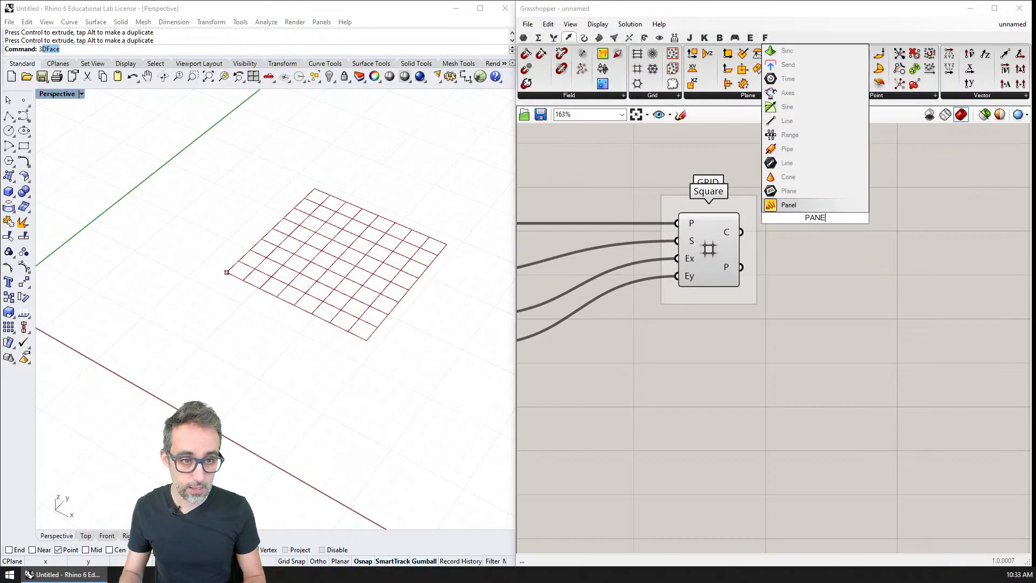
pyautogui.press('Return')
pyautogui.moveTo(745, 231); pyautogui.dragTo(805, 223)
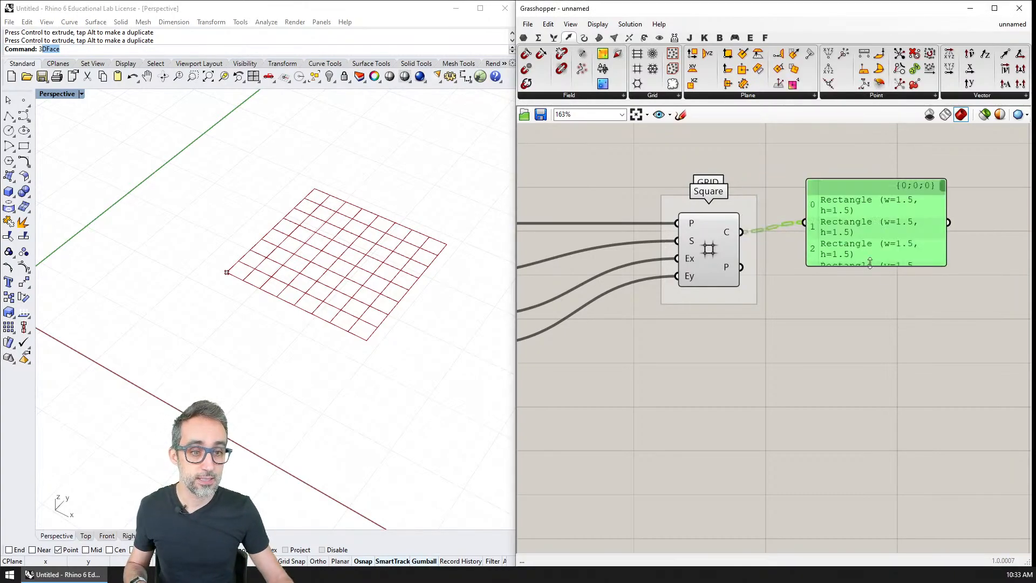
pyautogui.moveTo(917, 265); pyautogui.dragTo(852, 281, button='right')
pyautogui.moveTo(879, 278); pyautogui.dragTo(970, 306)
pyautogui.moveTo(845, 314); pyautogui.dragTo(866, 335, button='right')
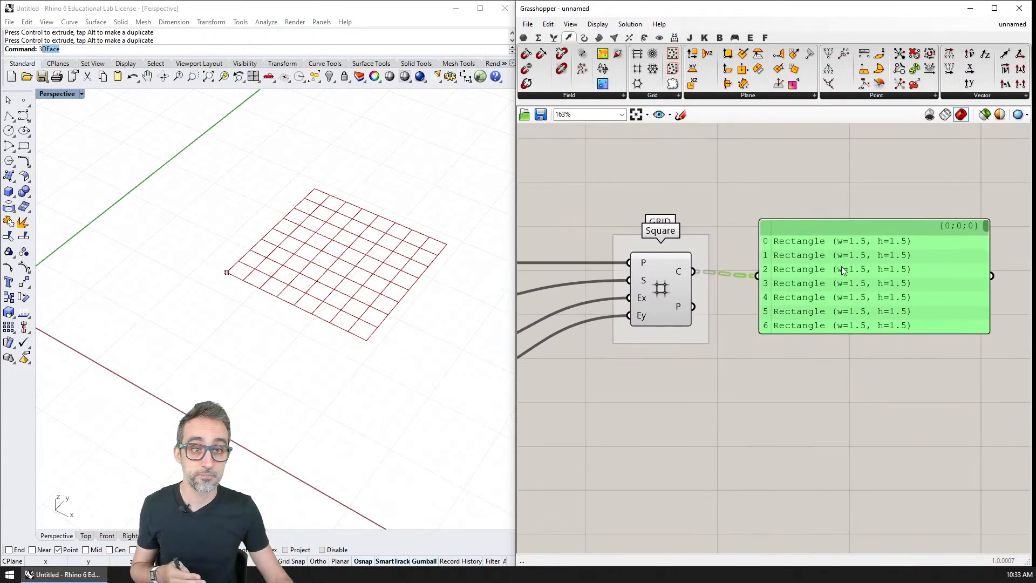
# Add a Boundary Surfaces component below the panel and connect the Square component's Cells output to its edges input.
pyautogui.click(599, 38)
pyautogui.click(775, 97)
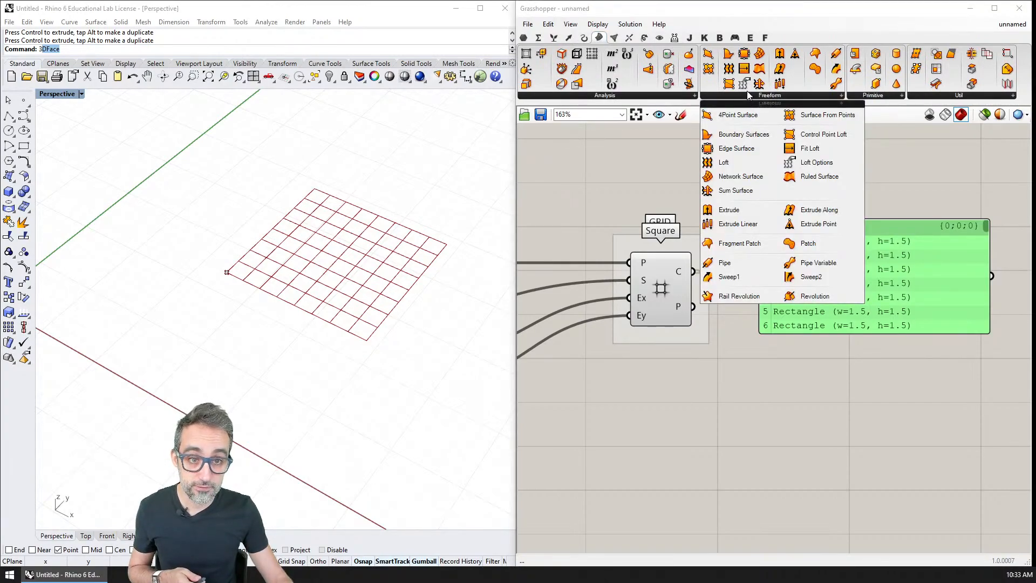
pyautogui.moveTo(746, 135); pyautogui.dragTo(746, 141)
pyautogui.moveTo(839, 349); pyautogui.dragTo(843, 405)
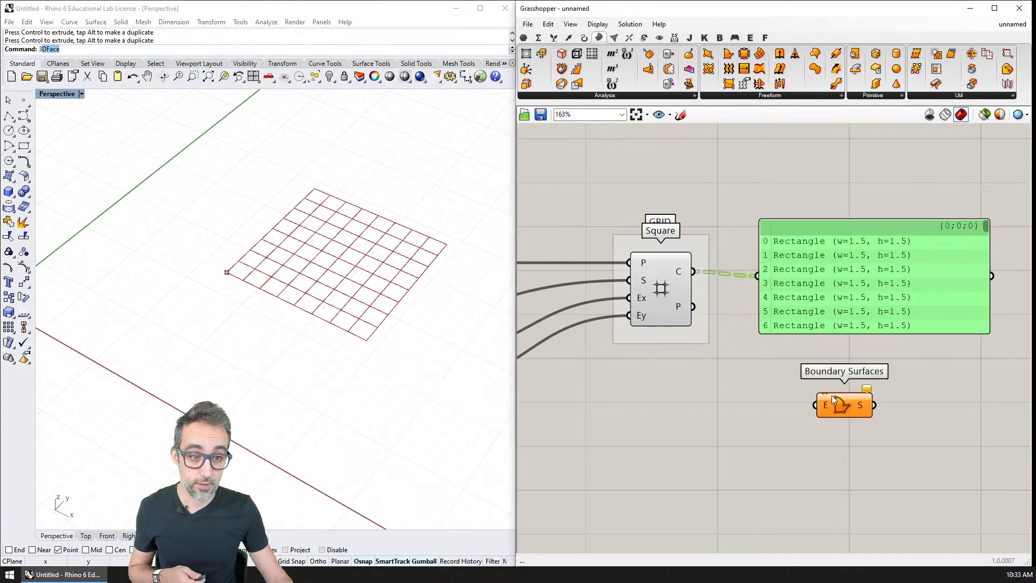
pyautogui.moveTo(693, 272); pyautogui.dragTo(814, 404)
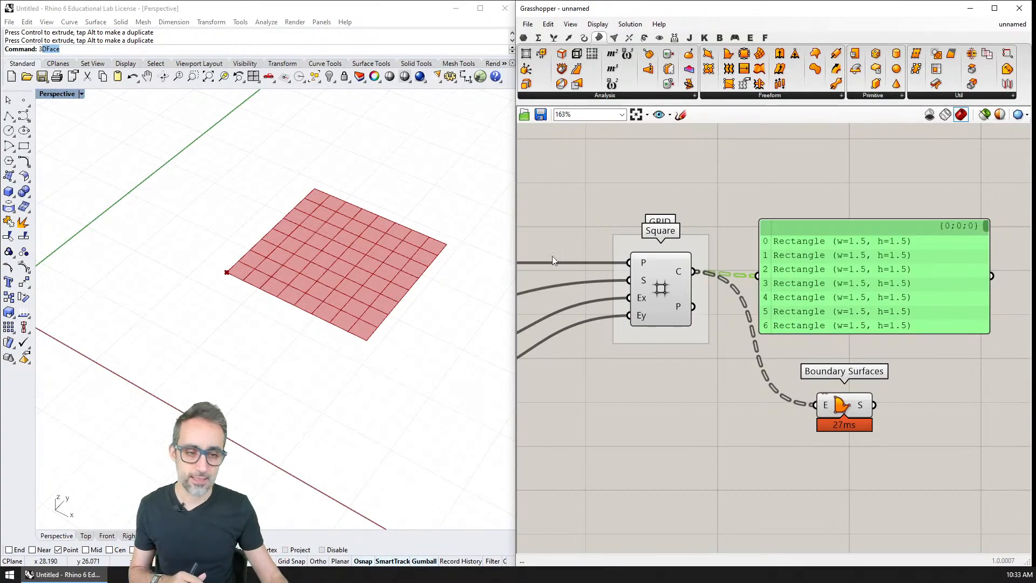
# Delete the Boundary Surfaces component.
pyautogui.click(918, 365)
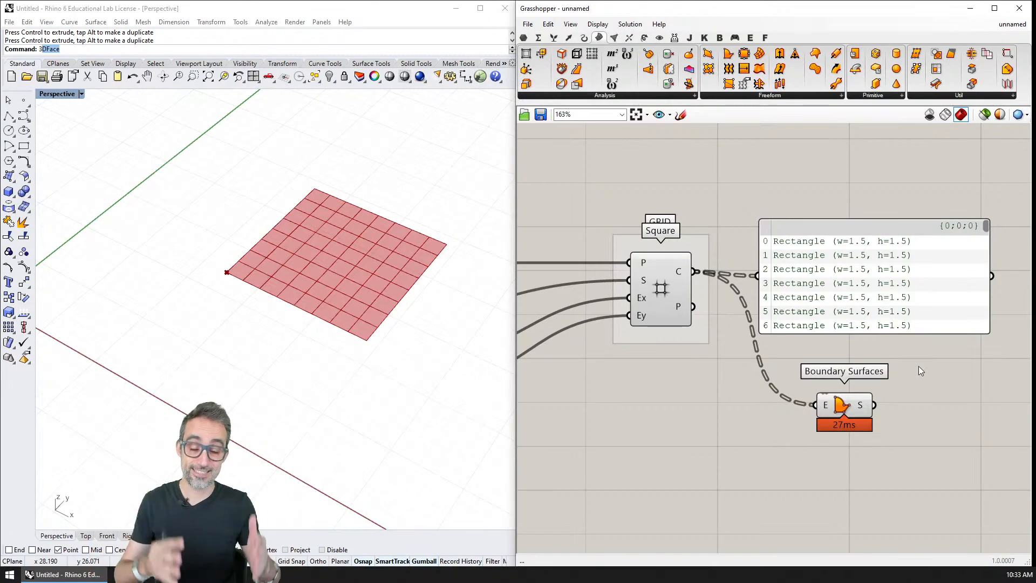
pyautogui.moveTo(929, 376); pyautogui.dragTo(819, 457)
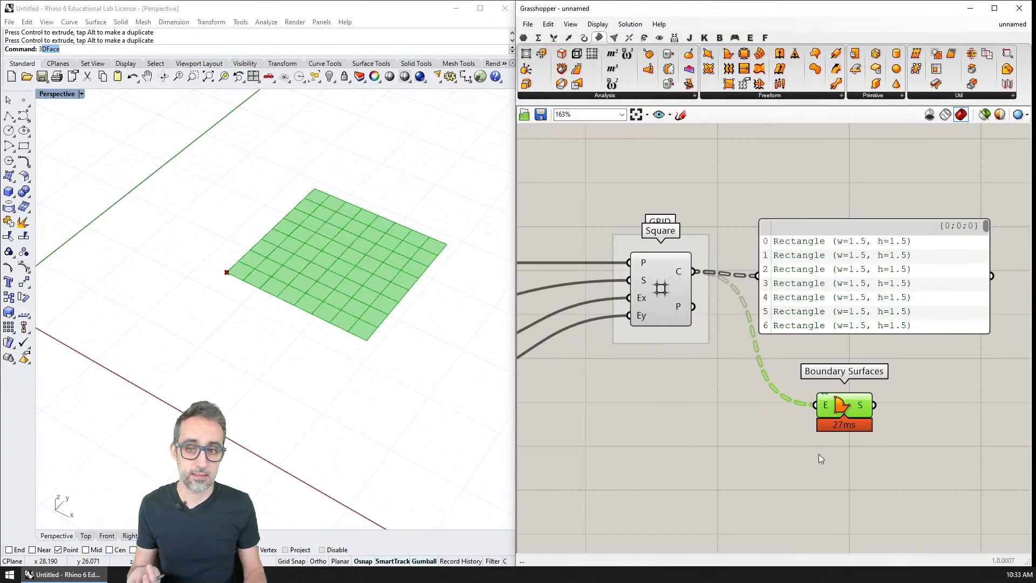
pyautogui.press('Delete')
# Replace the panel's source with the Square component's Points output and line the panel up with that output.
pyautogui.click(802, 271)
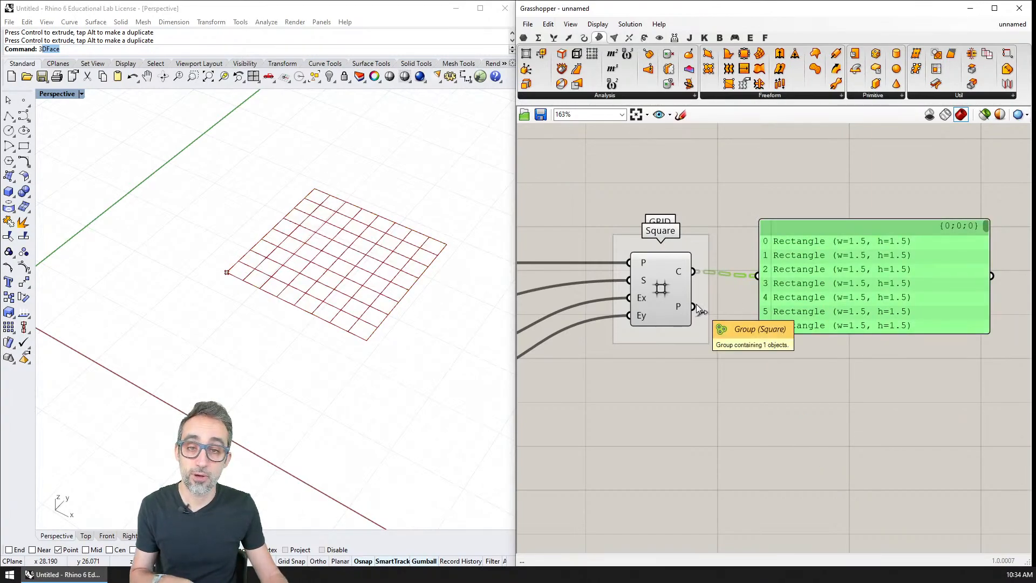
pyautogui.moveTo(693, 307); pyautogui.dragTo(757, 276)
pyautogui.moveTo(820, 313); pyautogui.dragTo(843, 331)
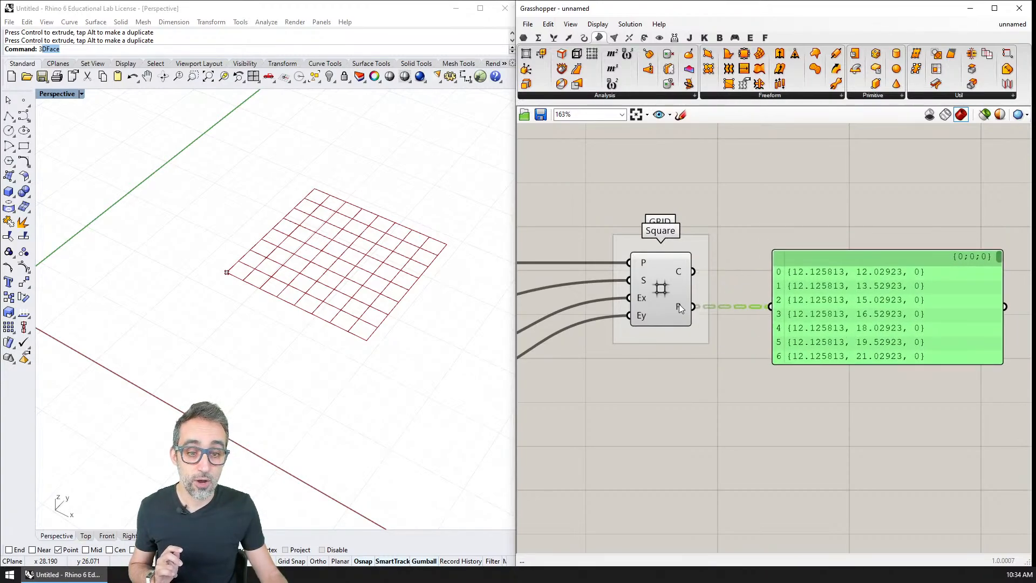
# Add a Point parameter below the panel and connect the Square component's Points output to it.
pyautogui.moveTo(677, 307)
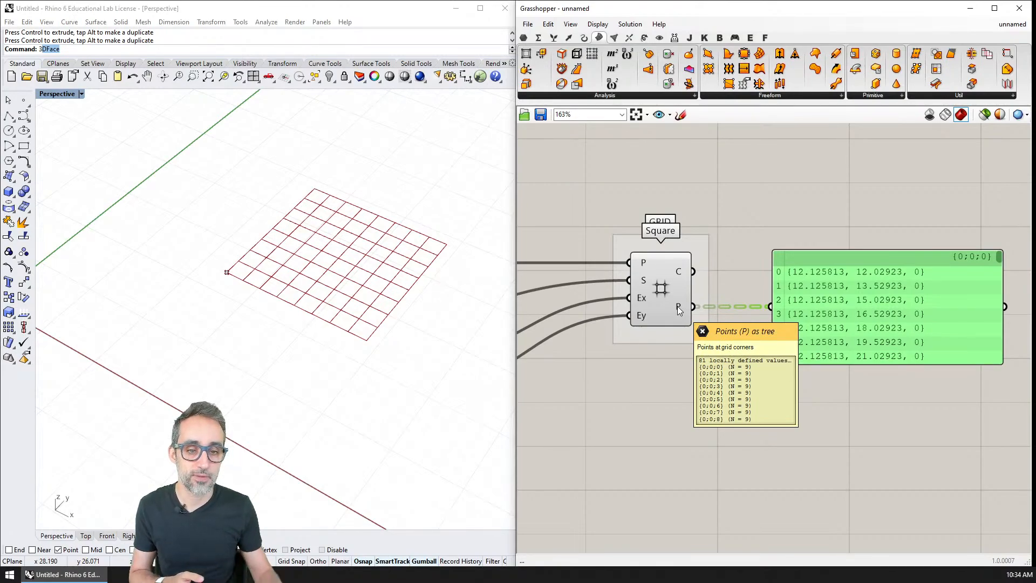
pyautogui.click(523, 37)
pyautogui.moveTo(528, 55); pyautogui.dragTo(804, 410)
pyautogui.moveTo(696, 310); pyautogui.dragTo(781, 410)
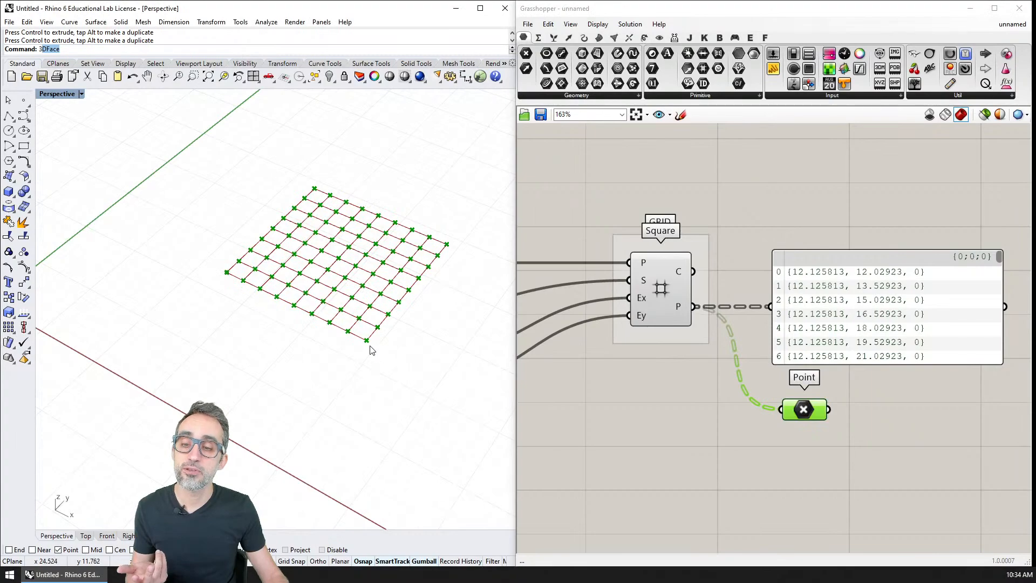
# Add a Plane Surface component below the Point parameter.
pyautogui.scroll(1, 371, 346)
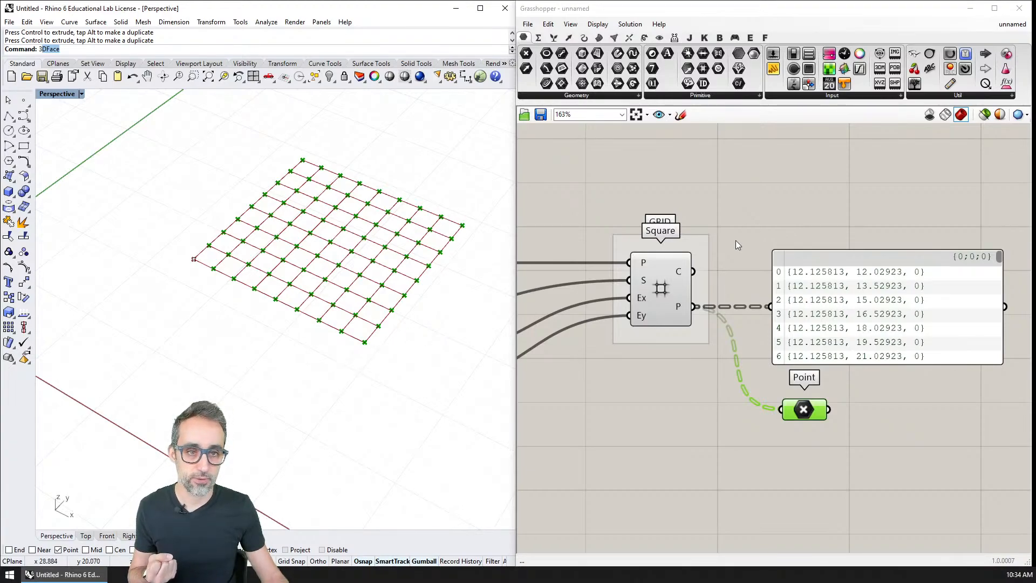
pyautogui.click(599, 38)
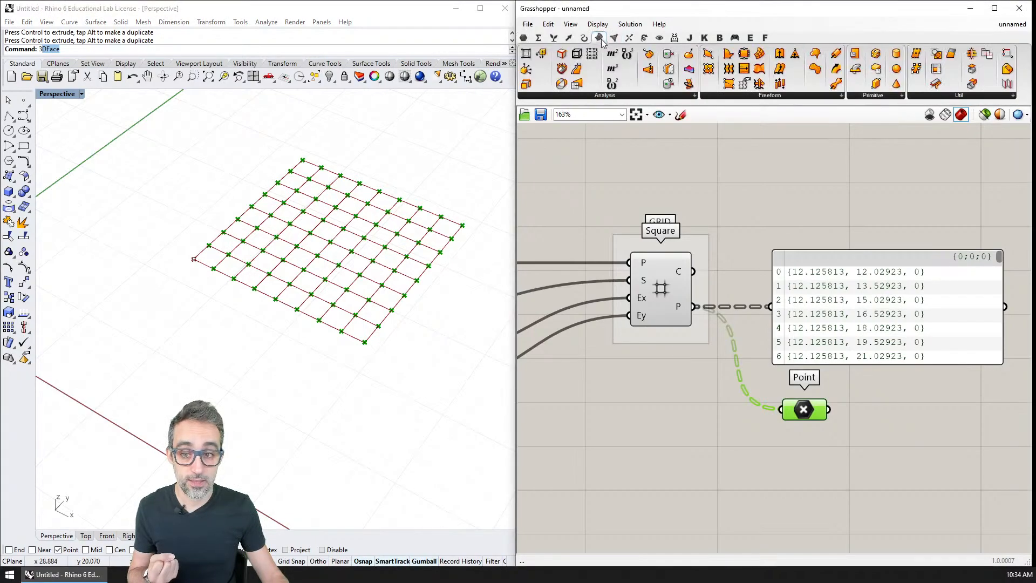
pyautogui.click(873, 99)
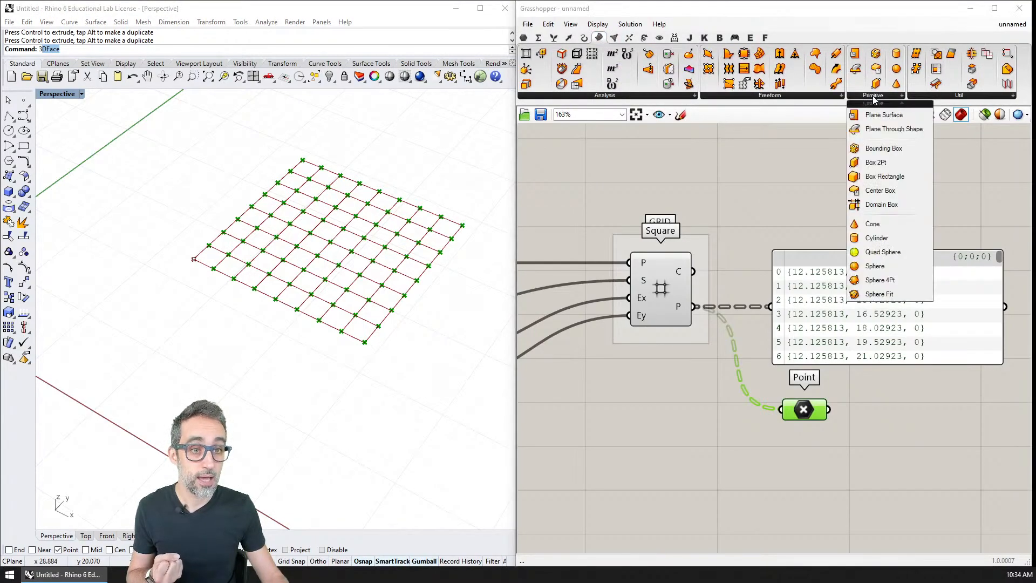
pyautogui.click(819, 97)
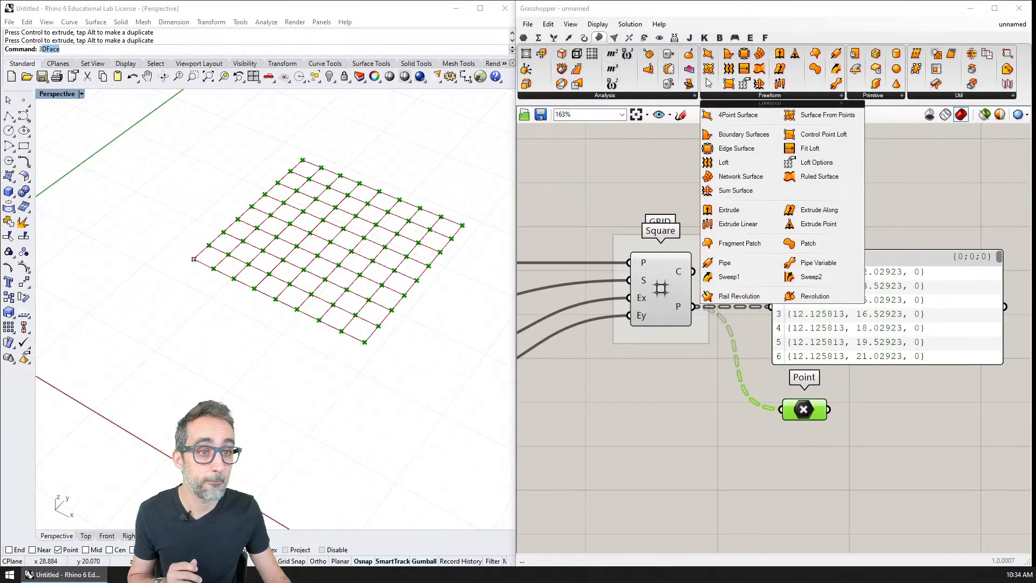
pyautogui.click(870, 95)
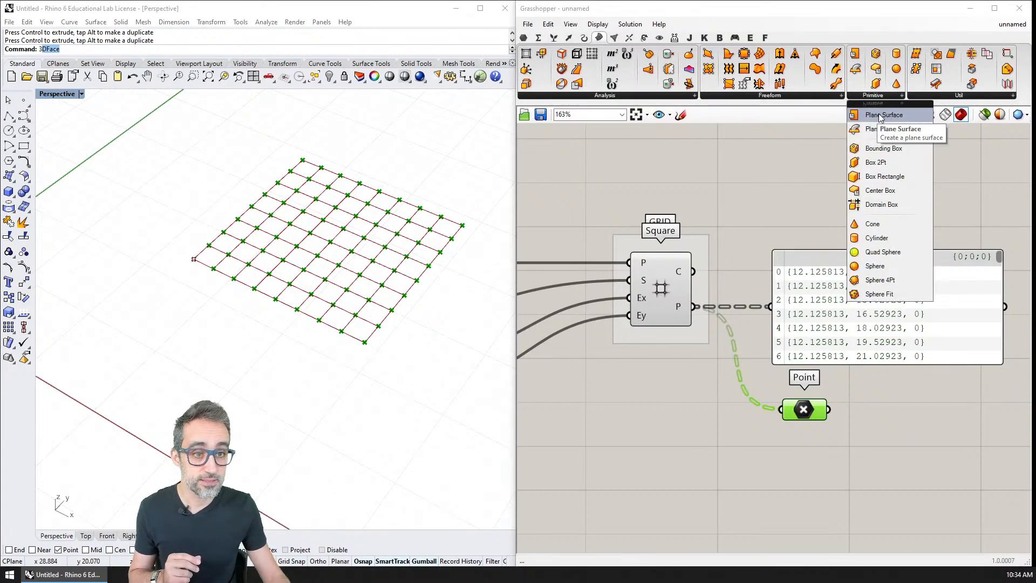
pyautogui.click(881, 118)
pyautogui.click(813, 465)
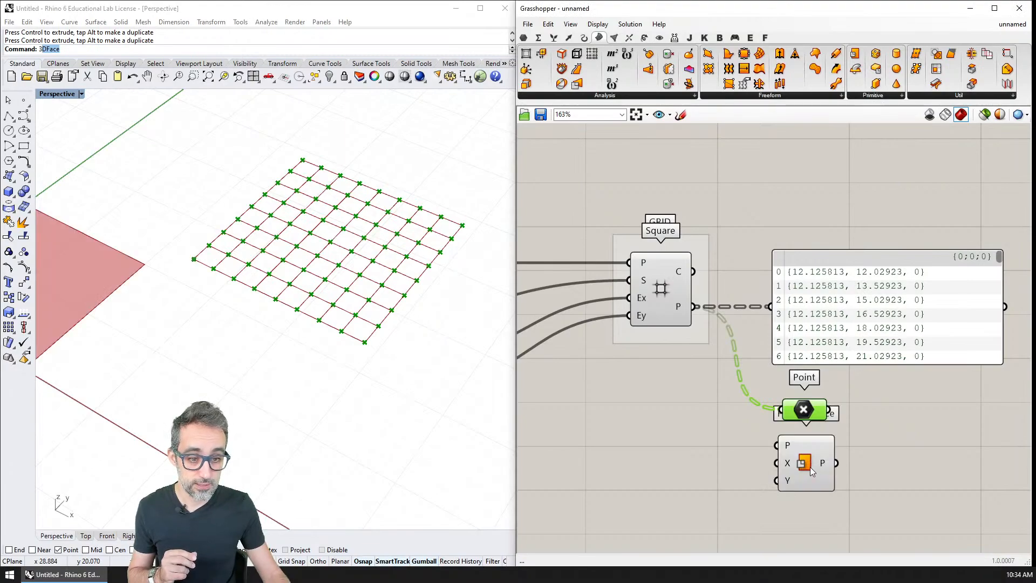
pyautogui.moveTo(708, 411); pyautogui.dragTo(724, 336, button='right')
pyautogui.scroll(-4, 704, 348)
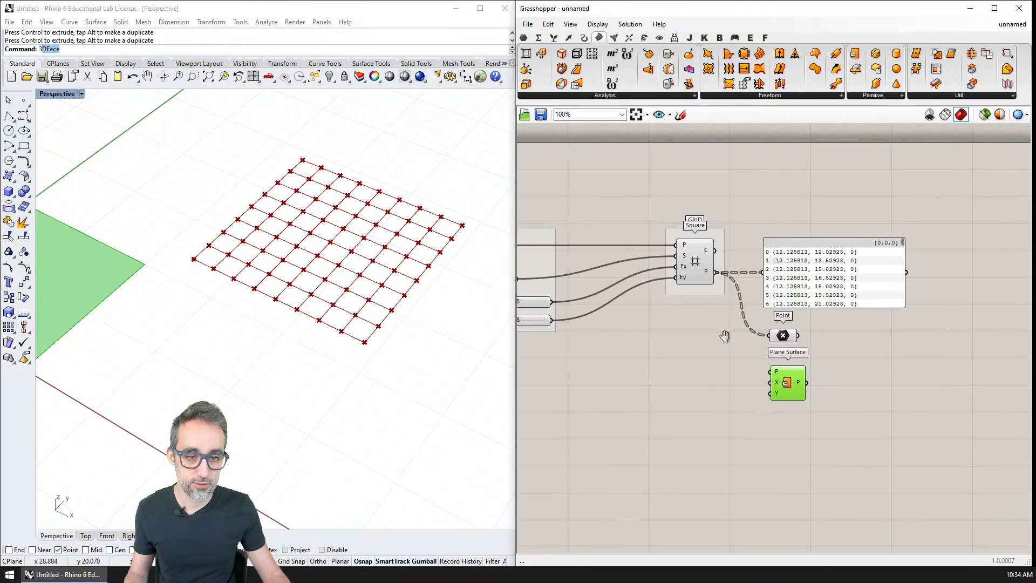
# Connect the Square component's Points output to the Plane Surface's P input and a new 1.000 number slider to its X and Y inputs.
pyautogui.keyDown('shift'); pyautogui.moveTo(393, 319); pyautogui.dragTo(437, 315, button='right'); pyautogui.keyUp('shift')
pyautogui.moveTo(716, 272); pyautogui.dragTo(771, 372)
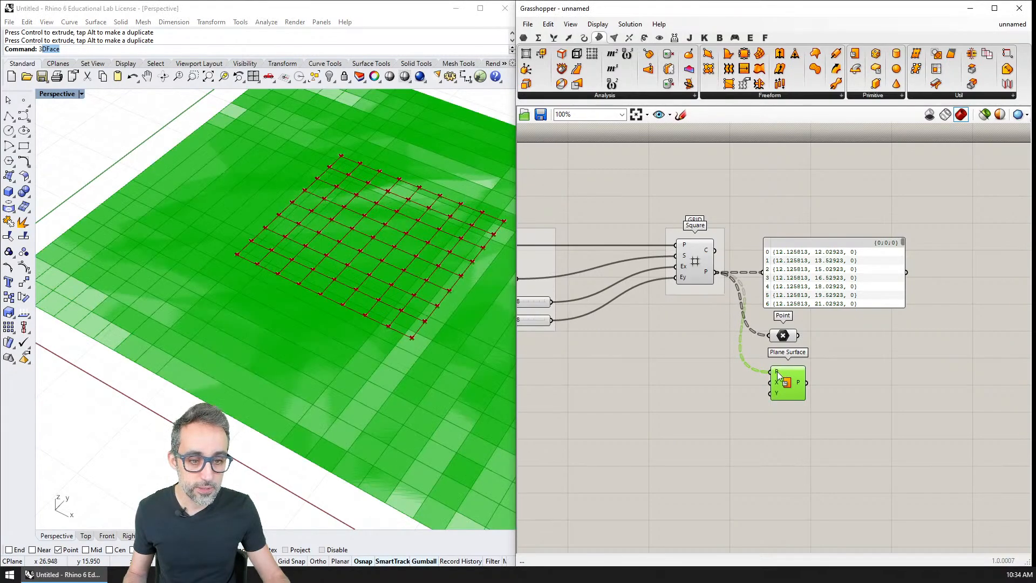
pyautogui.doubleClick(686, 381)
pyautogui.write('1.000')
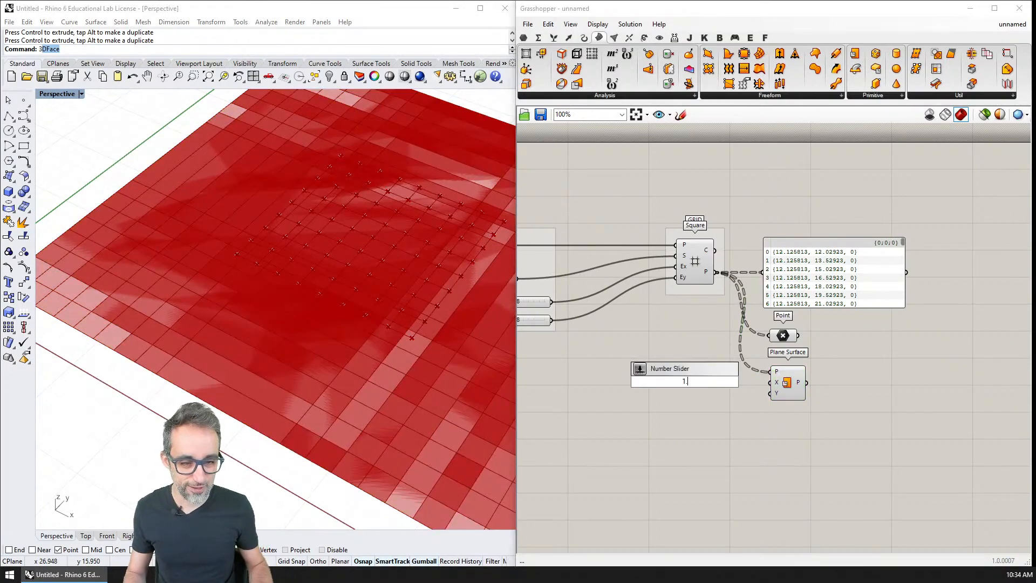
pyautogui.press('Return')
pyautogui.moveTo(731, 383)
pyautogui.mouseDown()
pyautogui.moveTo(770, 382)
pyautogui.moveTo(708, 382)
pyautogui.moveTo(724, 382)
pyautogui.mouseUp()
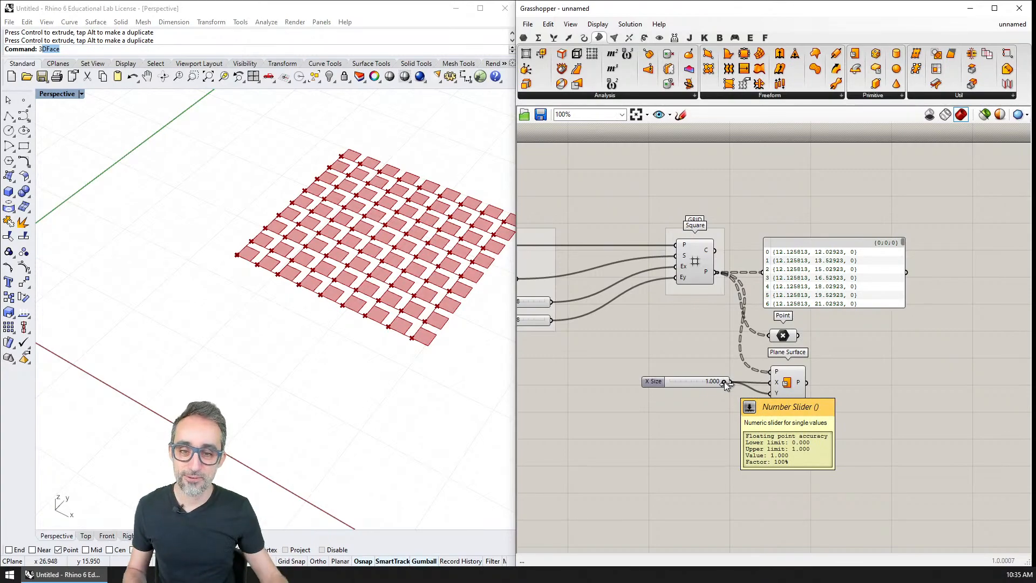
pyautogui.moveTo(380, 260); pyautogui.dragTo(377, 289, button='right')
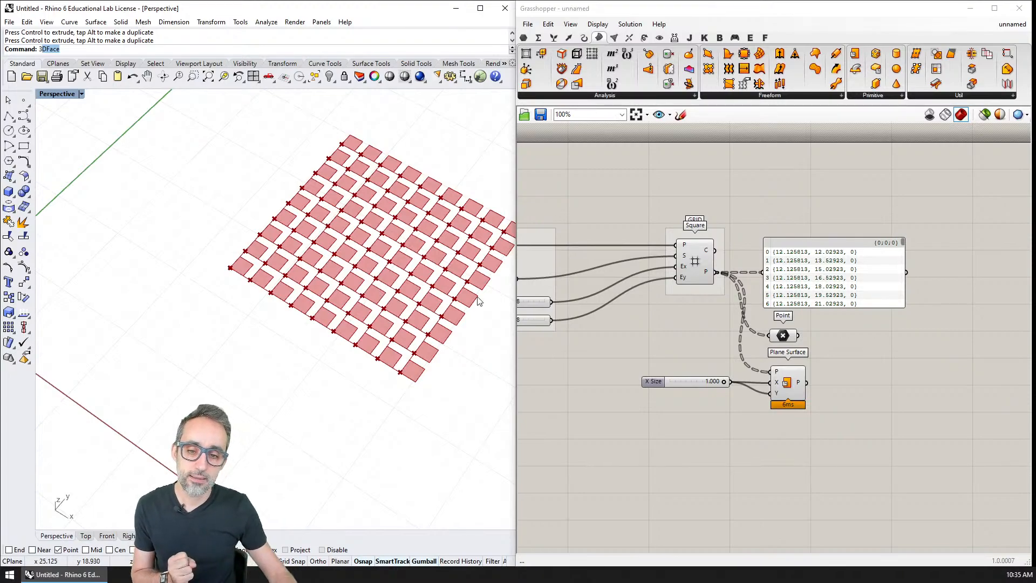
pyautogui.moveTo(723, 382); pyautogui.dragTo(744, 383)
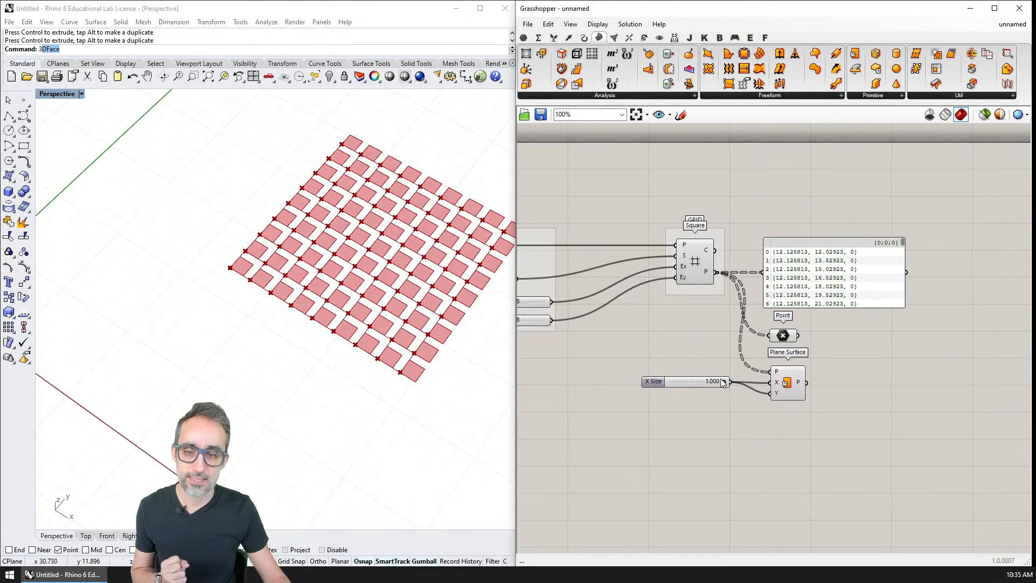
pyautogui.keyDown('shift'); pyautogui.moveTo(465, 289); pyautogui.dragTo(199, 298, button='right'); pyautogui.keyUp('shift')
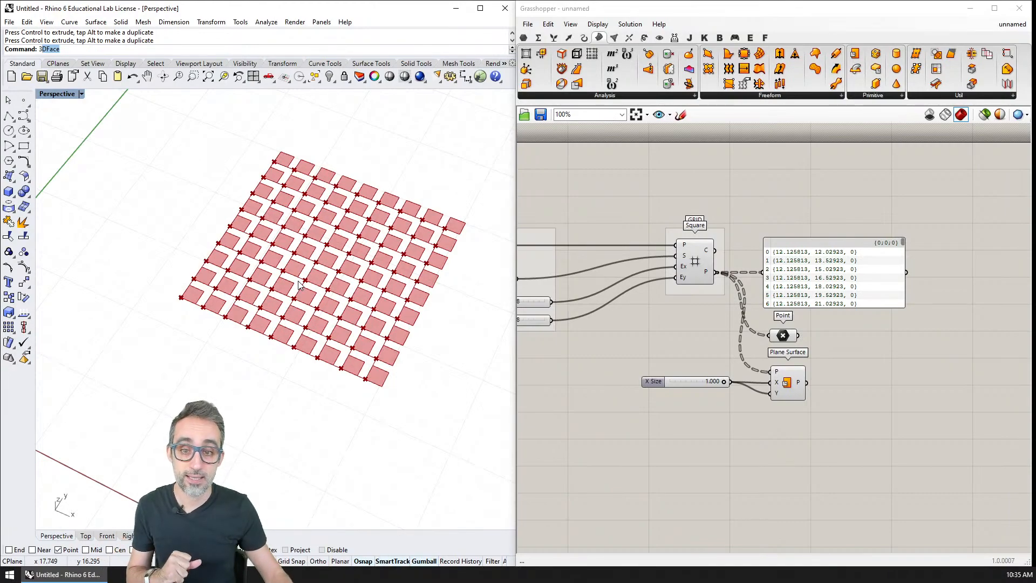
pyautogui.scroll(2, 798, 380)
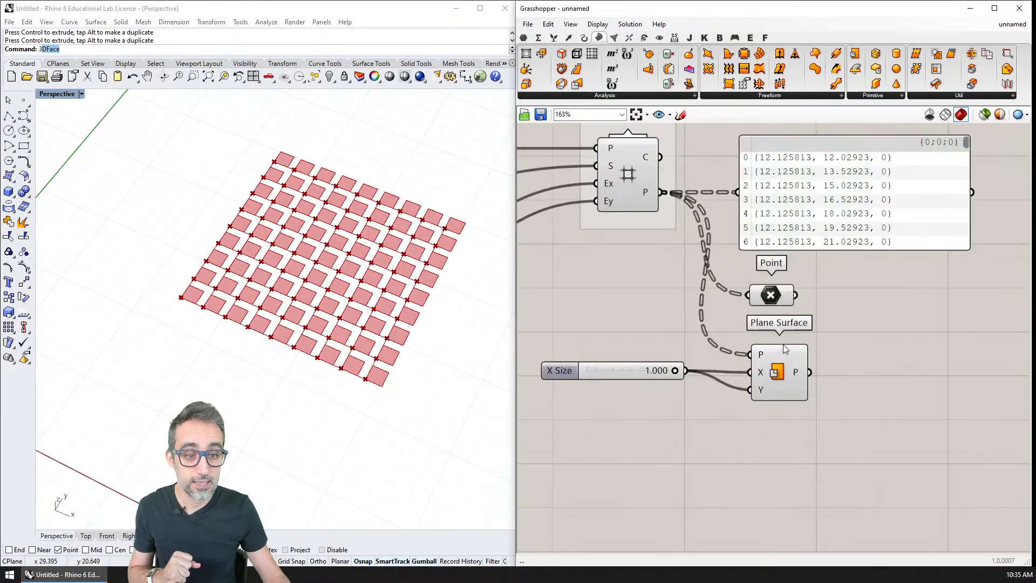
pyautogui.click(777, 374)
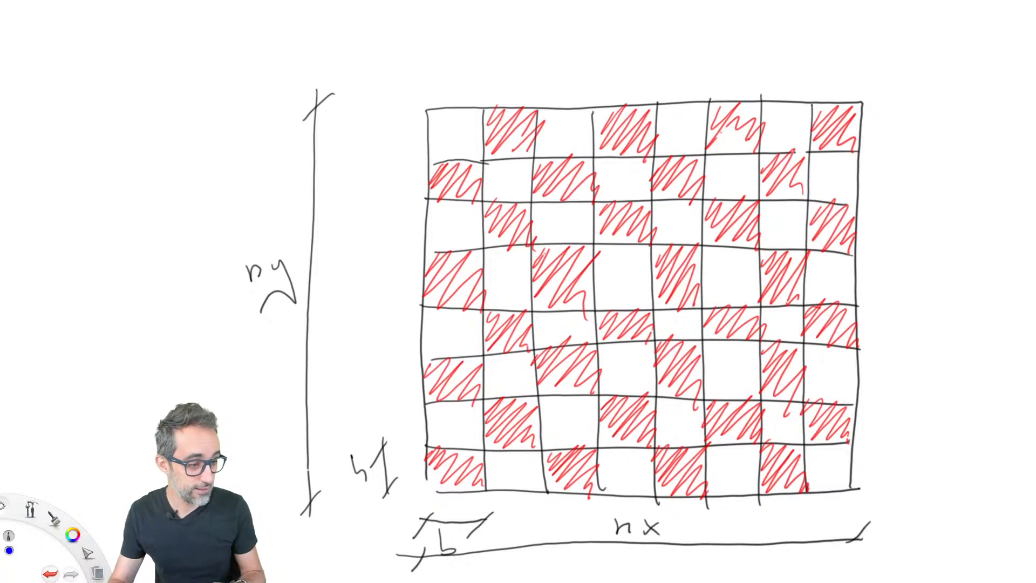
# Switch to the checkerboard sketch and circle in blue the lower-left corners of the shaded cells in every second row, starting with the lowest.
pyautogui.moveTo(428, 485); pyautogui.dragTo(426, 490)
pyautogui.moveTo(435, 398); pyautogui.dragTo(435, 398)
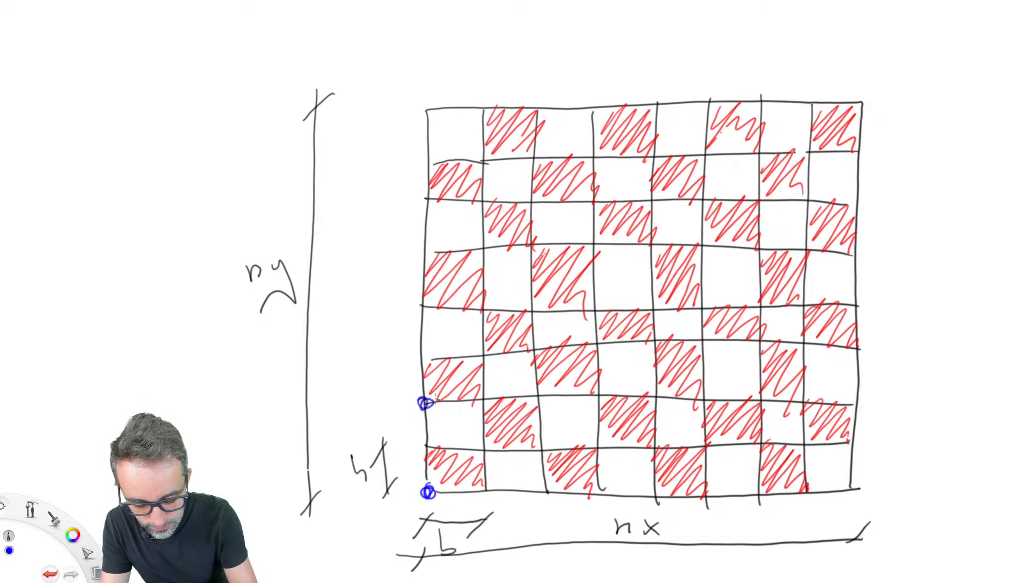
pyautogui.moveTo(545, 482); pyautogui.dragTo(544, 488)
pyautogui.moveTo(541, 390); pyautogui.dragTo(534, 386)
pyautogui.moveTo(431, 301); pyautogui.dragTo(427, 303)
pyautogui.moveTo(534, 310); pyautogui.dragTo(530, 309)
pyautogui.moveTo(539, 199); pyautogui.dragTo(534, 195)
pyautogui.moveTo(436, 197); pyautogui.dragTo(442, 195)
pyautogui.moveTo(647, 197); pyautogui.dragTo(659, 196)
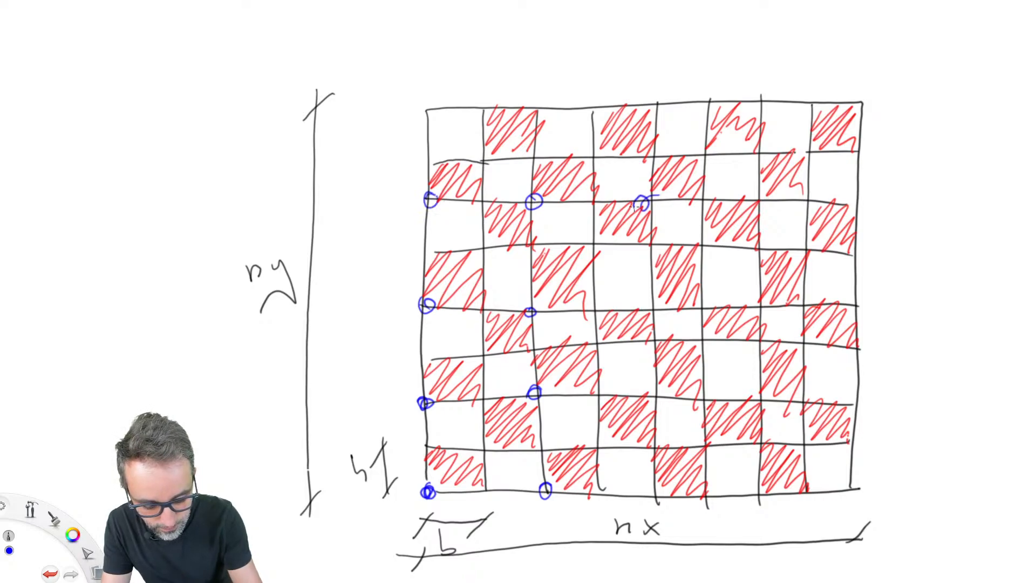
pyautogui.moveTo(661, 289); pyautogui.dragTo(657, 303)
pyautogui.moveTo(658, 391); pyautogui.dragTo(657, 394)
pyautogui.moveTo(656, 487); pyautogui.dragTo(655, 489)
pyautogui.moveTo(758, 486); pyautogui.dragTo(757, 486)
pyautogui.moveTo(766, 390); pyautogui.dragTo(765, 394)
pyautogui.moveTo(758, 298); pyautogui.dragTo(763, 301)
pyautogui.moveTo(764, 197); pyautogui.dragTo(768, 199)
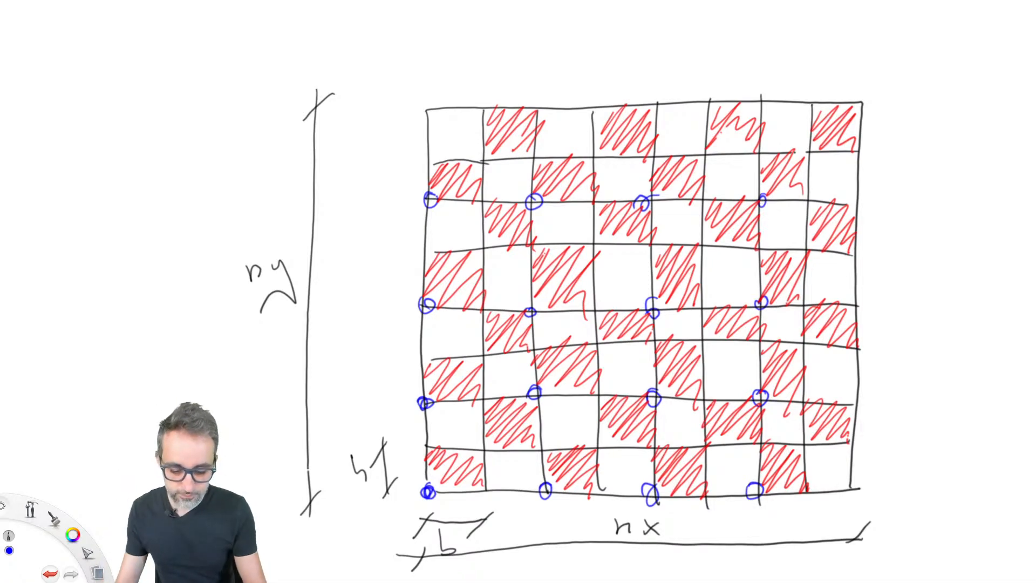
# Hatch in blue the sixteen shaded cells that start at the circled corners.
pyautogui.moveTo(438, 172)
pyautogui.mouseDown()
pyautogui.moveTo(464, 161)
pyautogui.moveTo(483, 182)
pyautogui.moveTo(470, 204)
pyautogui.mouseUp()
pyautogui.moveTo(532, 174)
pyautogui.mouseDown()
pyautogui.moveTo(557, 161)
pyautogui.moveTo(599, 197)
pyautogui.mouseUp()
pyautogui.moveTo(652, 186)
pyautogui.mouseDown()
pyautogui.moveTo(677, 157)
pyautogui.moveTo(707, 178)
pyautogui.moveTo(688, 204)
pyautogui.mouseUp()
pyautogui.moveTo(751, 178)
pyautogui.mouseDown()
pyautogui.moveTo(777, 154)
pyautogui.moveTo(810, 173)
pyautogui.moveTo(812, 190)
pyautogui.mouseUp()
pyautogui.moveTo(429, 283)
pyautogui.mouseDown()
pyautogui.moveTo(458, 254)
pyautogui.moveTo(474, 312)
pyautogui.mouseUp()
pyautogui.moveTo(537, 299)
pyautogui.mouseDown()
pyautogui.moveTo(566, 247)
pyautogui.moveTo(609, 291)
pyautogui.mouseUp()
pyautogui.moveTo(653, 280)
pyautogui.mouseDown()
pyautogui.moveTo(688, 245)
pyautogui.moveTo(682, 319)
pyautogui.moveTo(694, 246)
pyautogui.mouseUp()
pyautogui.moveTo(755, 280)
pyautogui.mouseDown()
pyautogui.moveTo(791, 252)
pyautogui.moveTo(801, 294)
pyautogui.mouseUp()
pyautogui.moveTo(424, 402)
pyautogui.mouseDown()
pyautogui.moveTo(464, 360)
pyautogui.moveTo(481, 402)
pyautogui.moveTo(590, 378)
pyautogui.moveTo(600, 391)
pyautogui.mouseUp()
pyautogui.moveTo(653, 372)
pyautogui.mouseDown()
pyautogui.moveTo(696, 386)
pyautogui.moveTo(701, 404)
pyautogui.mouseUp()
pyautogui.moveTo(761, 377); pyautogui.dragTo(806, 413)
pyautogui.moveTo(440, 488)
pyautogui.mouseDown()
pyautogui.moveTo(469, 440)
pyautogui.moveTo(483, 489)
pyautogui.mouseUp()
pyautogui.moveTo(552, 483)
pyautogui.mouseDown()
pyautogui.moveTo(575, 448)
pyautogui.moveTo(596, 488)
pyautogui.moveTo(701, 499)
pyautogui.mouseUp()
pyautogui.moveTo(674, 446); pyautogui.dragTo(704, 501)
pyautogui.moveTo(758, 472)
pyautogui.mouseDown()
pyautogui.moveTo(779, 445)
pyautogui.moveTo(802, 490)
pyautogui.mouseUp()
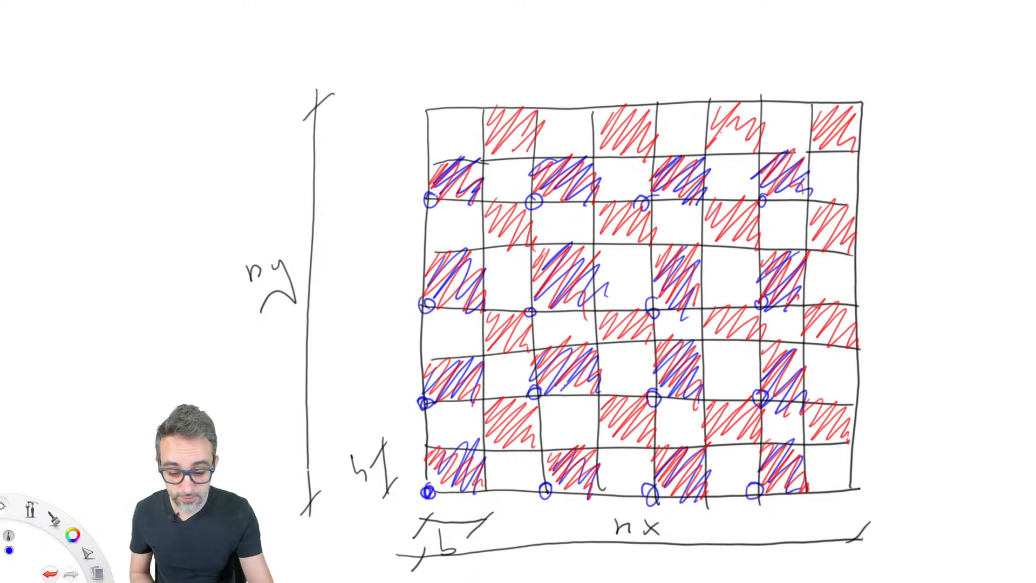
# Circle grid corners along the sketch's second column and hatch four of the remaining shaded cells in its upper part in blue.
pyautogui.moveTo(491, 441)
pyautogui.mouseDown()
pyautogui.moveTo(498, 453)
pyautogui.moveTo(478, 454)
pyautogui.mouseUp()
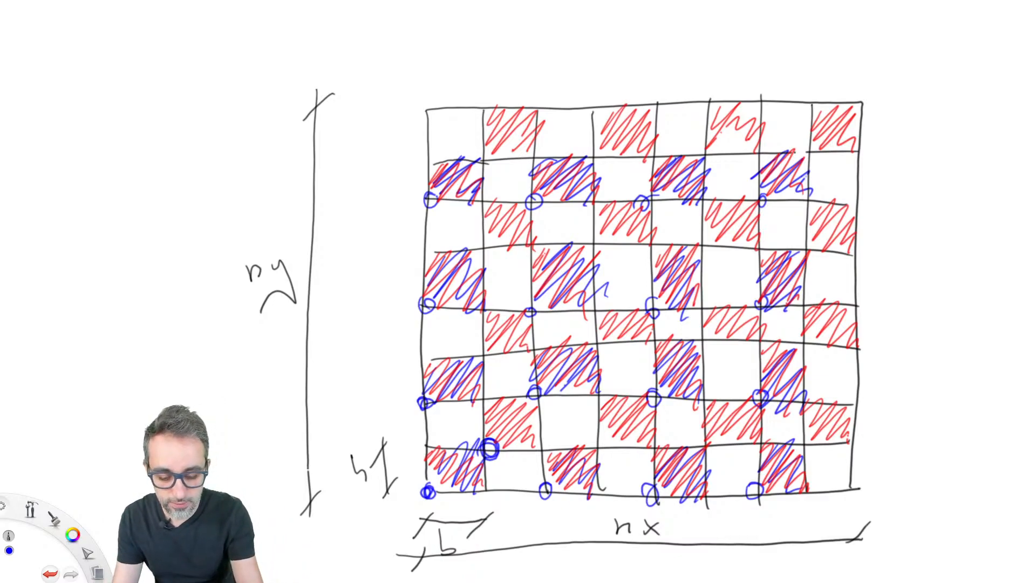
pyautogui.moveTo(492, 389); pyautogui.dragTo(484, 397)
pyautogui.moveTo(488, 338)
pyautogui.mouseDown()
pyautogui.moveTo(494, 350)
pyautogui.moveTo(488, 338)
pyautogui.mouseUp()
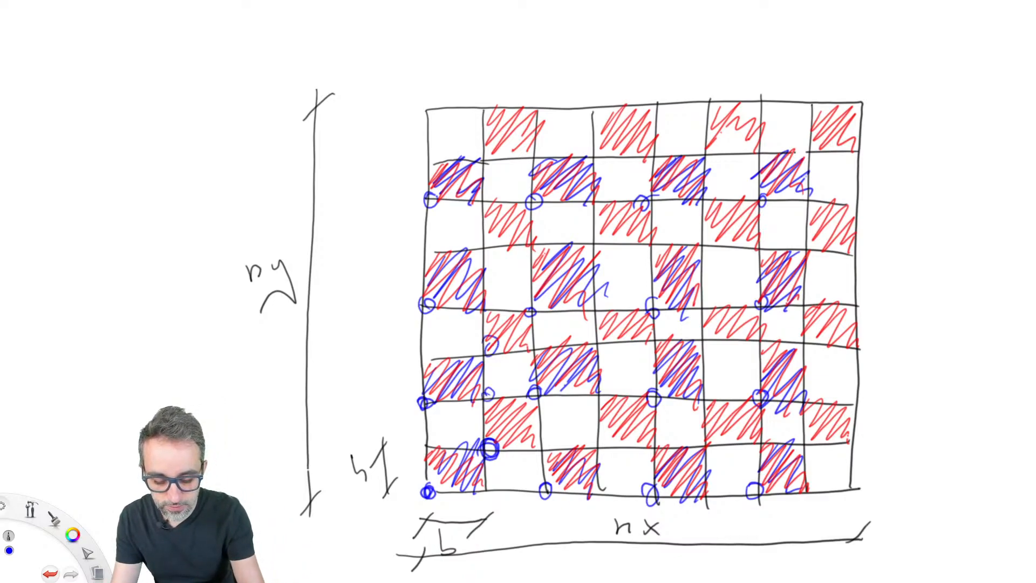
pyautogui.moveTo(488, 246); pyautogui.dragTo(485, 255)
pyautogui.moveTo(489, 162); pyautogui.dragTo(491, 168)
pyautogui.moveTo(493, 105); pyautogui.dragTo(532, 156)
pyautogui.moveTo(493, 201); pyautogui.dragTo(531, 252)
pyautogui.moveTo(604, 138)
pyautogui.mouseDown()
pyautogui.moveTo(628, 116)
pyautogui.moveTo(643, 152)
pyautogui.mouseUp()
pyautogui.moveTo(600, 233)
pyautogui.mouseDown()
pyautogui.moveTo(639, 213)
pyautogui.moveTo(646, 249)
pyautogui.mouseUp()
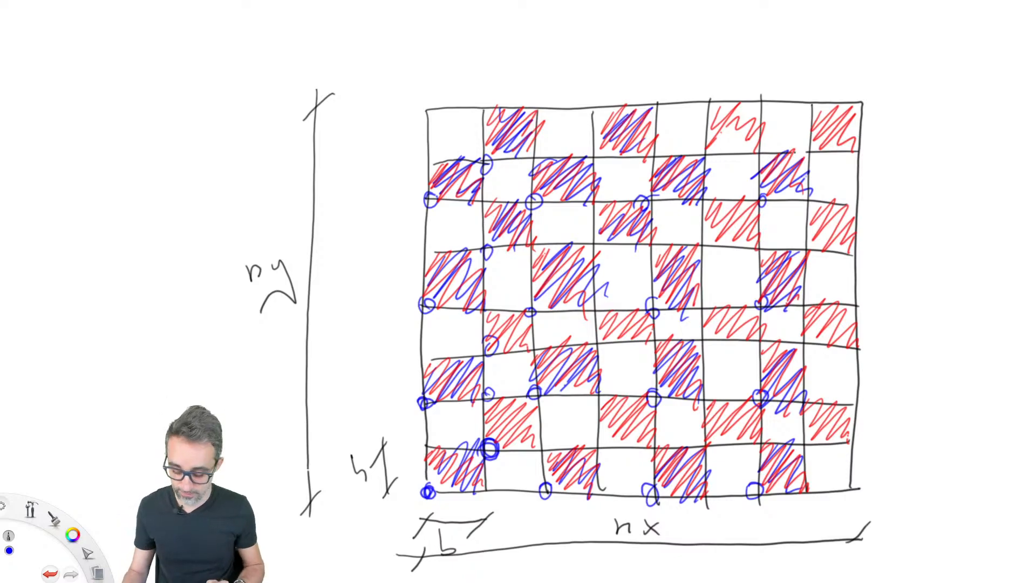
# Undo the blue circles and hatching back to the single circle at the checkerboard's lower-left corner.
pyautogui.hotkey('ctrl', 'z')
pyautogui.hotkey('ctrl', 'z')
pyautogui.hotkey('ctrl', 'z')
pyautogui.hotkey('ctrl', 'z')
pyautogui.hotkey('ctrl', 'z')
pyautogui.hotkey('ctrl', 'z')
pyautogui.hotkey('ctrl', 'z')
pyautogui.hotkey('ctrl', 'z')
pyautogui.hotkey('ctrl', 'z')
pyautogui.hotkey('ctrl', 'z')
pyautogui.hotkey('ctrl', 'z')
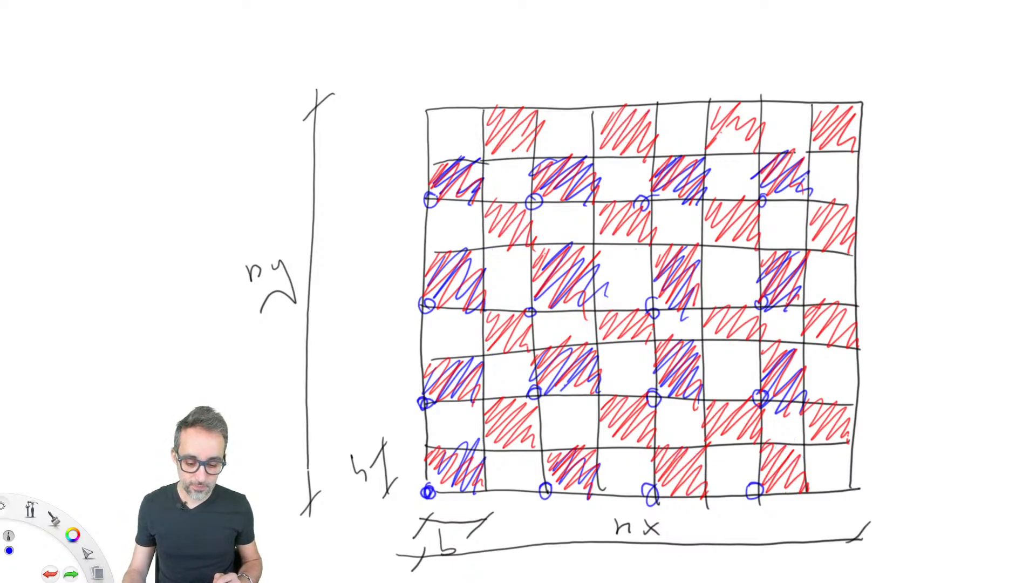
pyautogui.hotkey('ctrl', 'z')
pyautogui.hotkey('ctrl', 'z')
pyautogui.hotkey('ctrl', 'z')
pyautogui.hotkey('ctrl', 'z')
pyautogui.hotkey('ctrl', 'z')
pyautogui.hotkey('ctrl', 'z')
pyautogui.hotkey('ctrl', 'z')
pyautogui.hotkey('ctrl', 'z')
pyautogui.hotkey('ctrl', 'z')
pyautogui.hotkey('ctrl', 'z')
pyautogui.hotkey('ctrl', 'z')
pyautogui.hotkey('ctrl', 'z')
pyautogui.hotkey('ctrl', 'z')
pyautogui.hotkey('ctrl', 'z')
pyautogui.hotkey('ctrl', 'z')
pyautogui.hotkey('ctrl', 'z')
pyautogui.hotkey('ctrl', 'z')
pyautogui.hotkey('ctrl', 'z')
pyautogui.hotkey('ctrl', 'z')
pyautogui.hotkey('ctrl', 'z')
pyautogui.hotkey('ctrl', 'z')
pyautogui.hotkey('ctrl', 'z')
pyautogui.hotkey('ctrl', 'z')
pyautogui.hotkey('ctrl', 'z')
pyautogui.hotkey('ctrl', 'z')
pyautogui.hotkey('ctrl', 'z')
pyautogui.hotkey('ctrl', 'z')
pyautogui.hotkey('ctrl', 'z')
pyautogui.hotkey('ctrl', 'z')
pyautogui.hotkey('ctrl', 'z')
pyautogui.hotkey('ctrl', 'z')
pyautogui.hotkey('ctrl', 'z')
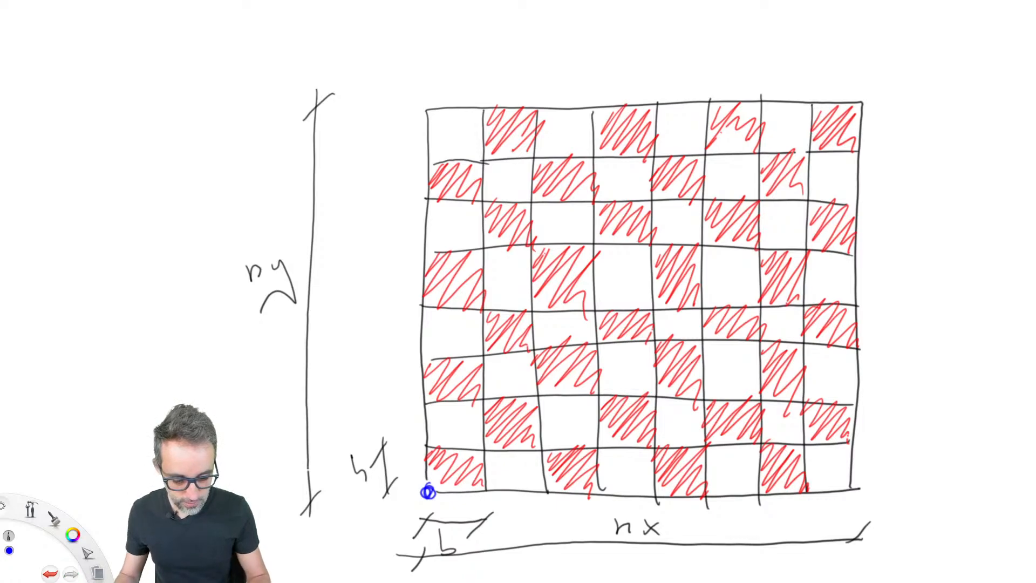
# Draw a blue three-by-three grid with double-size cells over the checkerboard, starting at its lower-left corner.
pyautogui.moveTo(431, 480)
pyautogui.mouseDown()
pyautogui.moveTo(430, 198)
pyautogui.moveTo(763, 200)
pyautogui.moveTo(767, 371)
pyautogui.moveTo(723, 491)
pyautogui.moveTo(429, 489)
pyautogui.mouseUp()
pyautogui.moveTo(527, 200); pyautogui.dragTo(549, 490)
pyautogui.moveTo(652, 200); pyautogui.dragTo(658, 502)
pyautogui.moveTo(429, 308); pyautogui.dragTo(763, 308)
pyautogui.moveTo(419, 400); pyautogui.dragTo(768, 398)
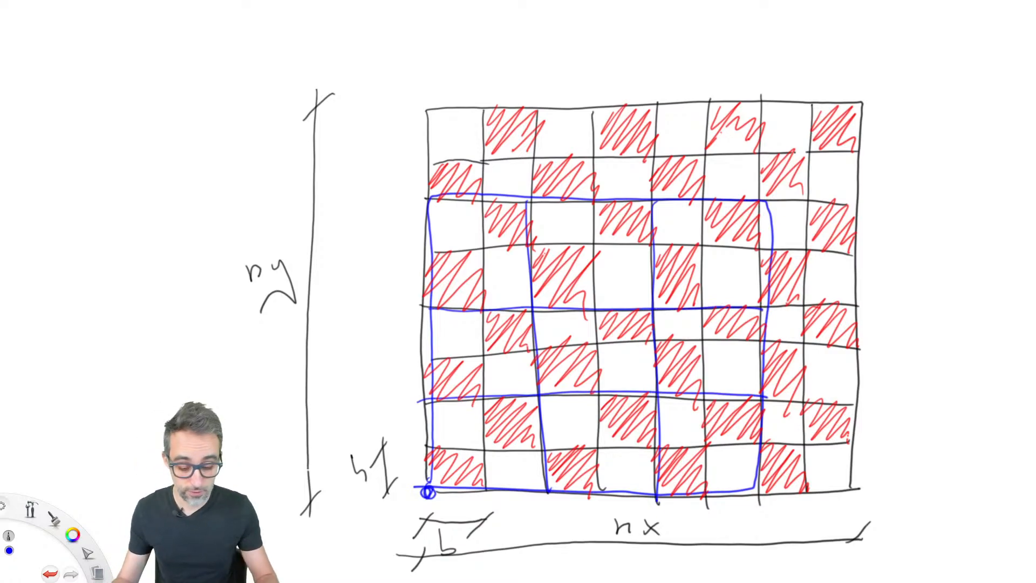
# Circle the intersection points of the blue double-size grid.
pyautogui.moveTo(548, 477); pyautogui.dragTo(547, 488)
pyautogui.moveTo(657, 488); pyautogui.dragTo(658, 504)
pyautogui.moveTo(758, 481); pyautogui.dragTo(760, 488)
pyautogui.moveTo(662, 386); pyautogui.dragTo(663, 398)
pyautogui.moveTo(542, 387); pyautogui.dragTo(541, 397)
pyautogui.moveTo(434, 388)
pyautogui.mouseDown()
pyautogui.moveTo(432, 402)
pyautogui.moveTo(439, 399)
pyautogui.mouseUp()
pyautogui.moveTo(431, 296); pyautogui.dragTo(432, 305)
pyautogui.moveTo(539, 300); pyautogui.dragTo(542, 317)
pyautogui.moveTo(660, 295)
pyautogui.mouseDown()
pyautogui.moveTo(658, 318)
pyautogui.moveTo(663, 302)
pyautogui.mouseUp()
pyautogui.moveTo(766, 296); pyautogui.dragTo(764, 312)
pyautogui.moveTo(753, 193); pyautogui.dragTo(751, 211)
pyautogui.moveTo(647, 189); pyautogui.dragTo(647, 201)
pyautogui.moveTo(531, 195); pyautogui.dragTo(534, 209)
pyautogui.moveTo(432, 195); pyautogui.dragTo(418, 210)
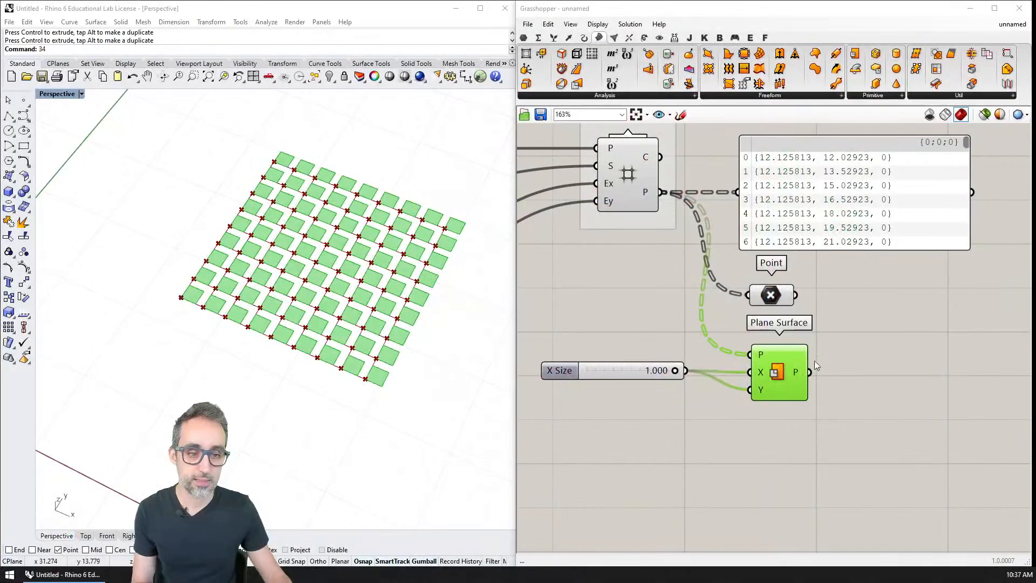
# Return to Grasshopper and delete the Plane Surface component together with its size slider.
pyautogui.moveTo(851, 338)
pyautogui.mouseDown()
pyautogui.moveTo(619, 415)
pyautogui.moveTo(691, 439)
pyautogui.moveTo(606, 429)
pyautogui.mouseUp()
pyautogui.press('Delete')
pyautogui.scroll(-2, 715, 417)
pyautogui.scroll(-1, 710, 348)
pyautogui.moveTo(710, 348); pyautogui.dragTo(798, 307, button='right')
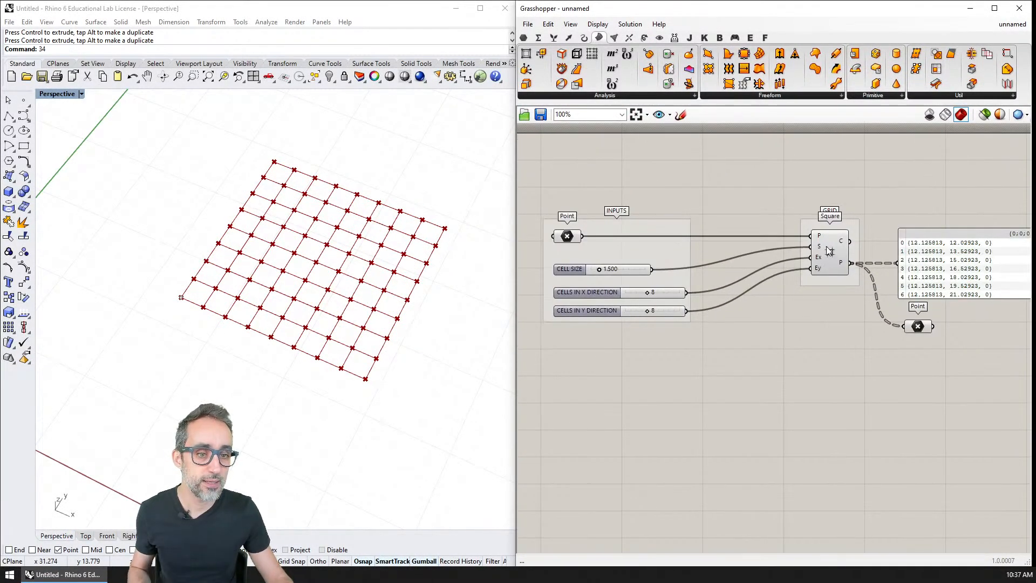
# Hide the preview of the Point parameter fed by the Square component's Points output.
pyautogui.click(830, 265)
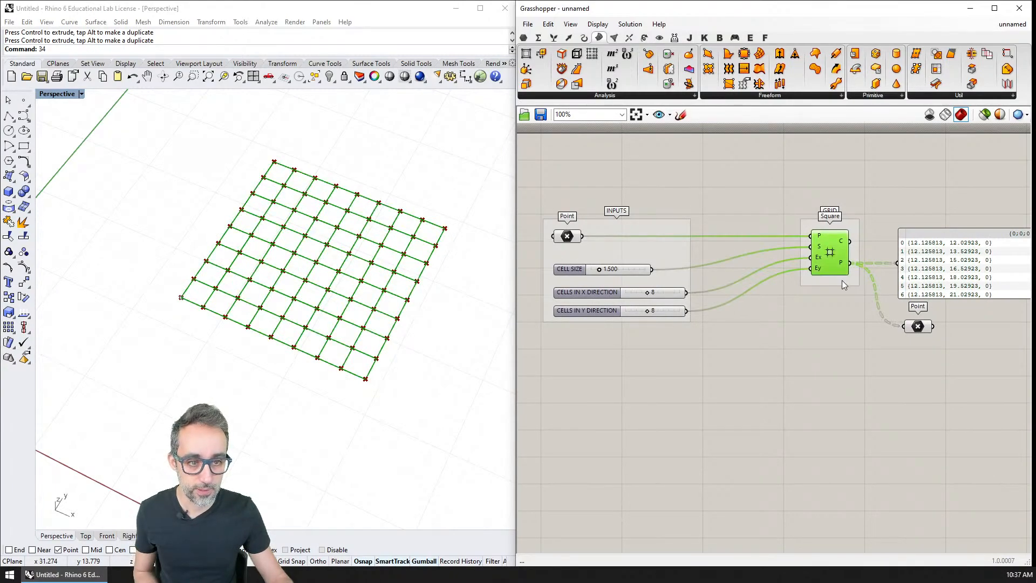
pyautogui.click(806, 315)
pyautogui.doubleClick(823, 368)
pyautogui.click(919, 327)
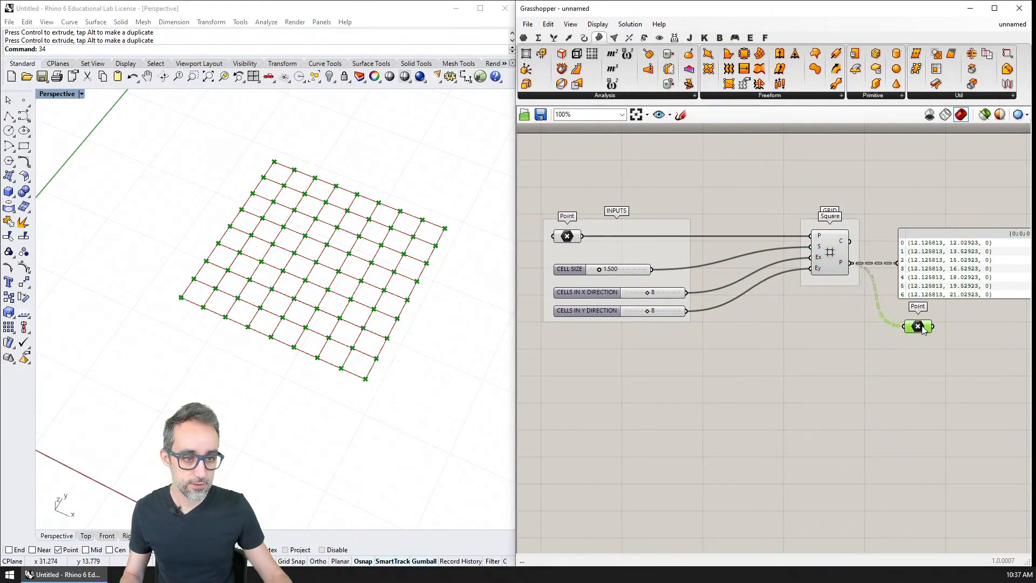
pyautogui.click(822, 340)
pyautogui.doubleClick(817, 354)
pyautogui.press('Escape')
# Add a second Square grid component below the first and connect the input Point to its P input.
pyautogui.click(568, 37)
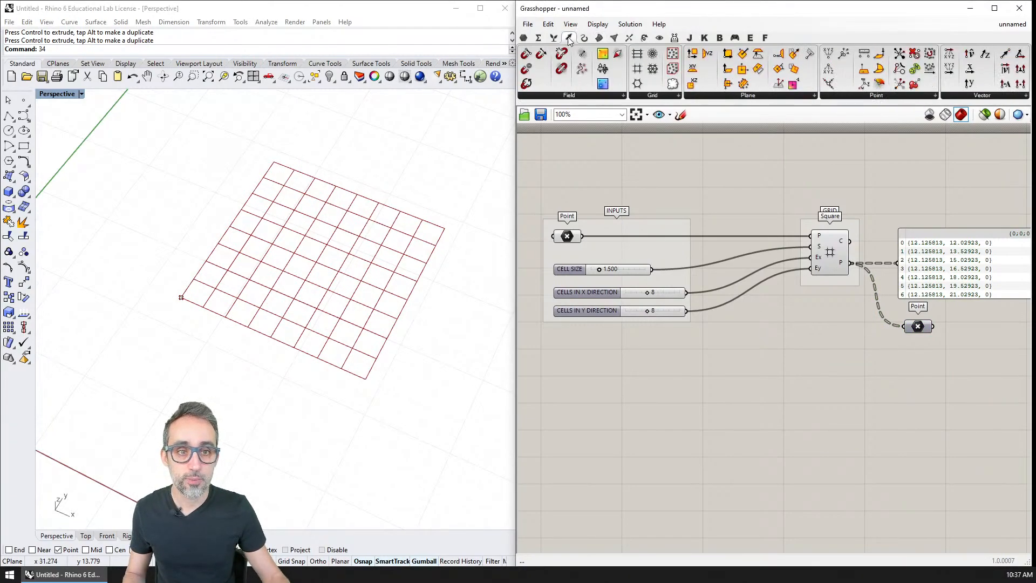
pyautogui.click(653, 94)
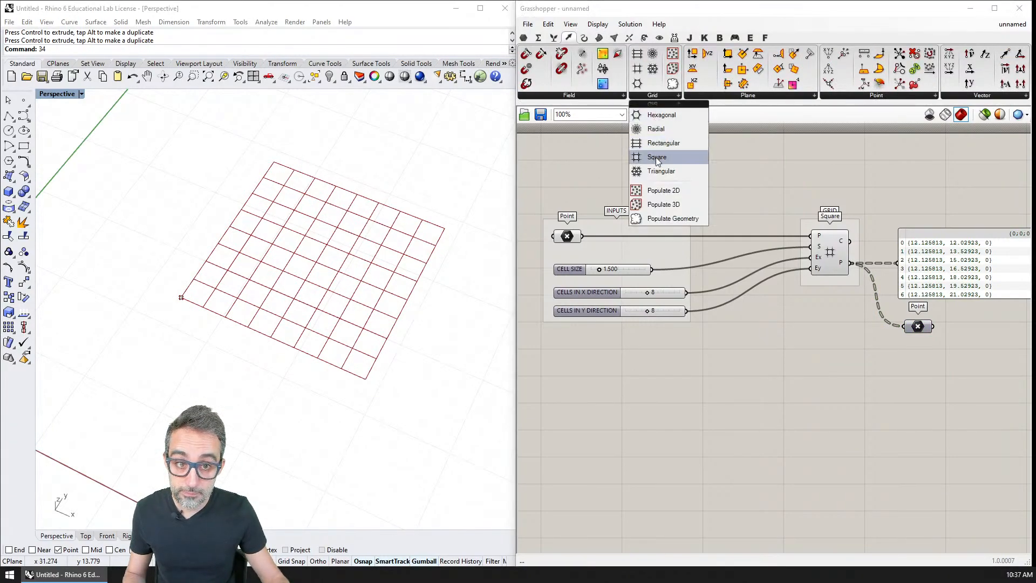
pyautogui.moveTo(655, 157); pyautogui.dragTo(785, 289)
pyautogui.moveTo(819, 358); pyautogui.dragTo(842, 380)
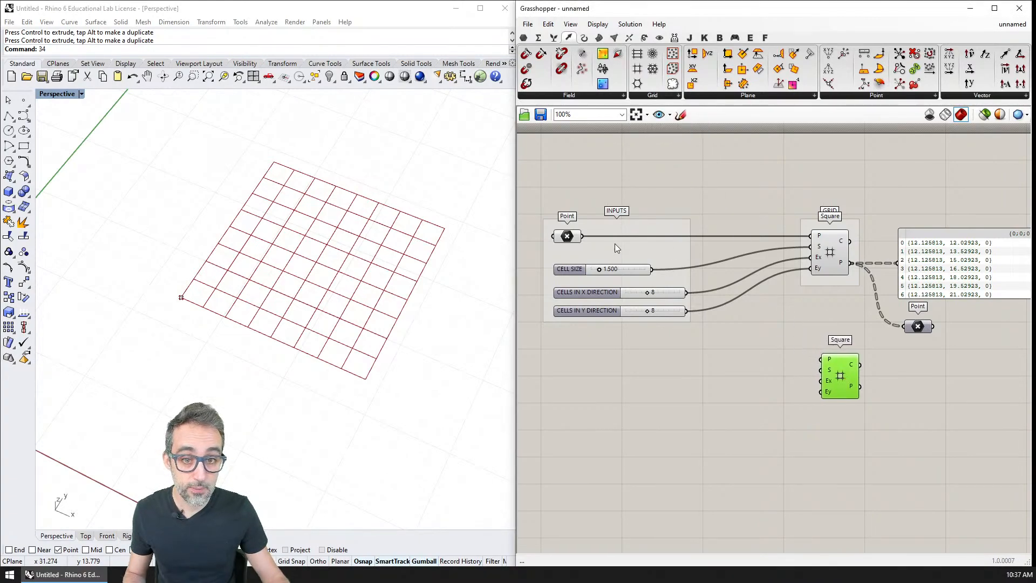
pyautogui.moveTo(585, 238); pyautogui.dragTo(822, 357)
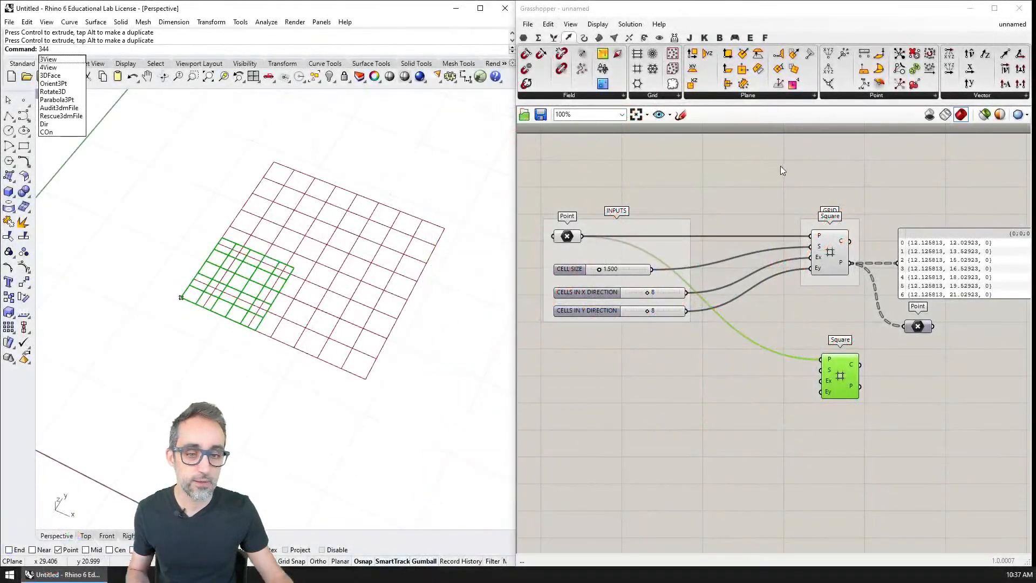
pyautogui.click(642, 270)
pyautogui.doubleClick(737, 352)
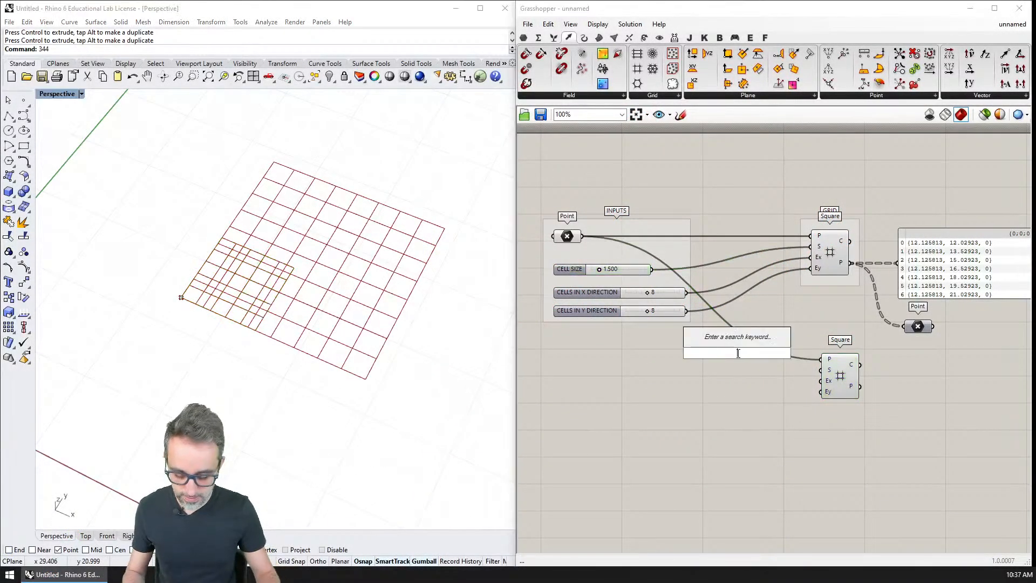
pyautogui.write('MULT')
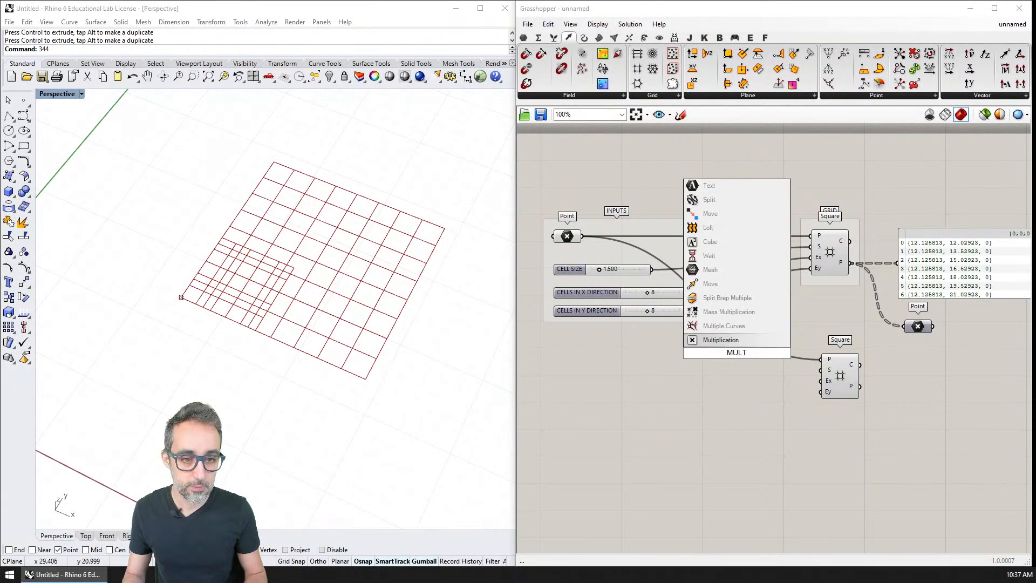
pyautogui.press('Return')
pyautogui.scroll(4, 737, 353)
pyautogui.click(737, 353)
pyautogui.press('Delete')
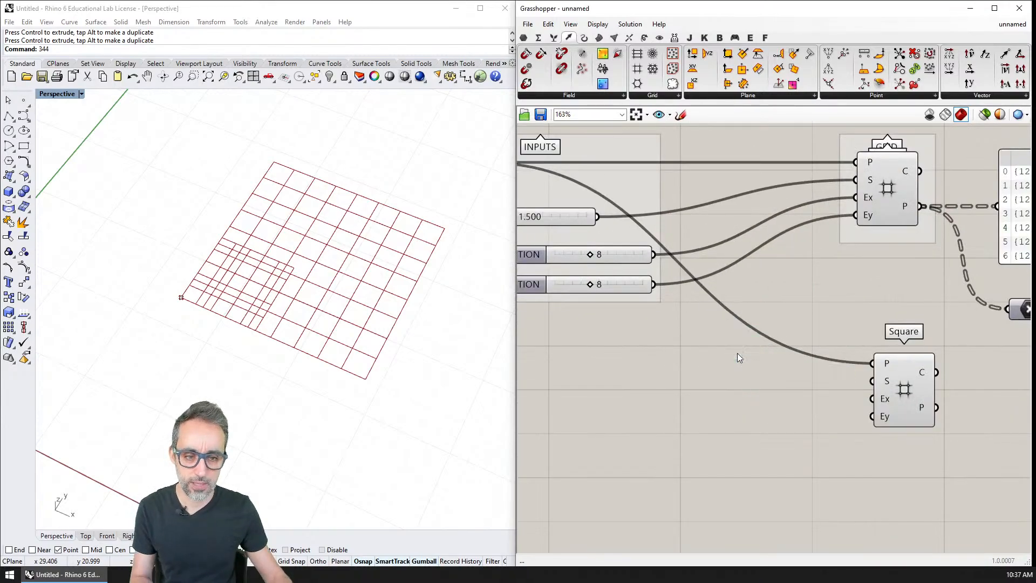
# Add an Expression component beside the second Square component and remove its y input.
pyautogui.doubleClick(737, 353)
pyautogui.write('EXPRE')
pyautogui.press('Return')
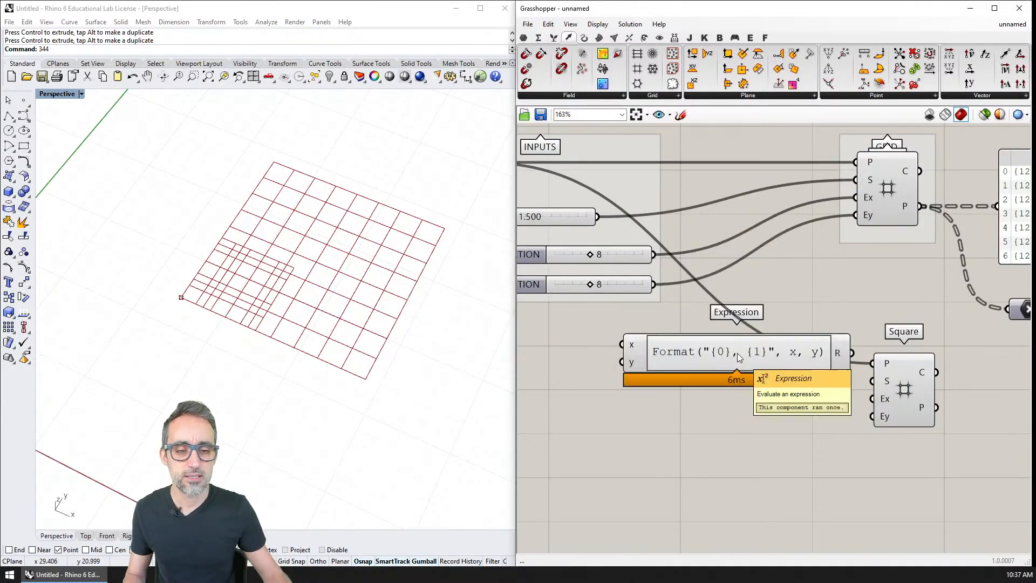
pyautogui.moveTo(552, 356); pyautogui.dragTo(692, 405, button='right')
pyautogui.scroll(5, 692, 405)
pyautogui.click(902, 382)
pyautogui.moveTo(898, 381); pyautogui.dragTo(687, 372, button='right')
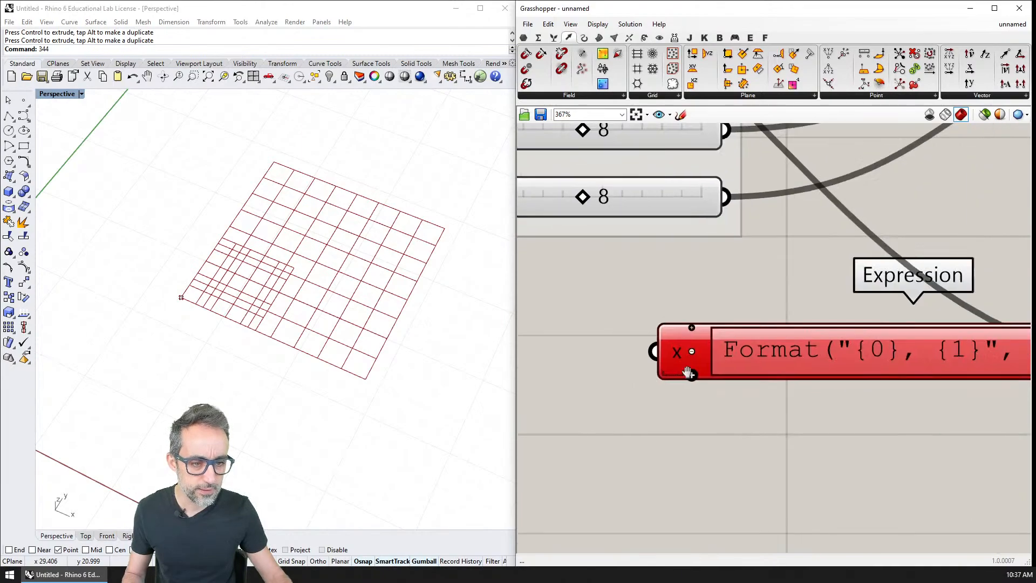
# Set the Expression component's formula to 2 * X.
pyautogui.doubleClick(861, 368)
pyautogui.hotkey('ctrl', 'a')
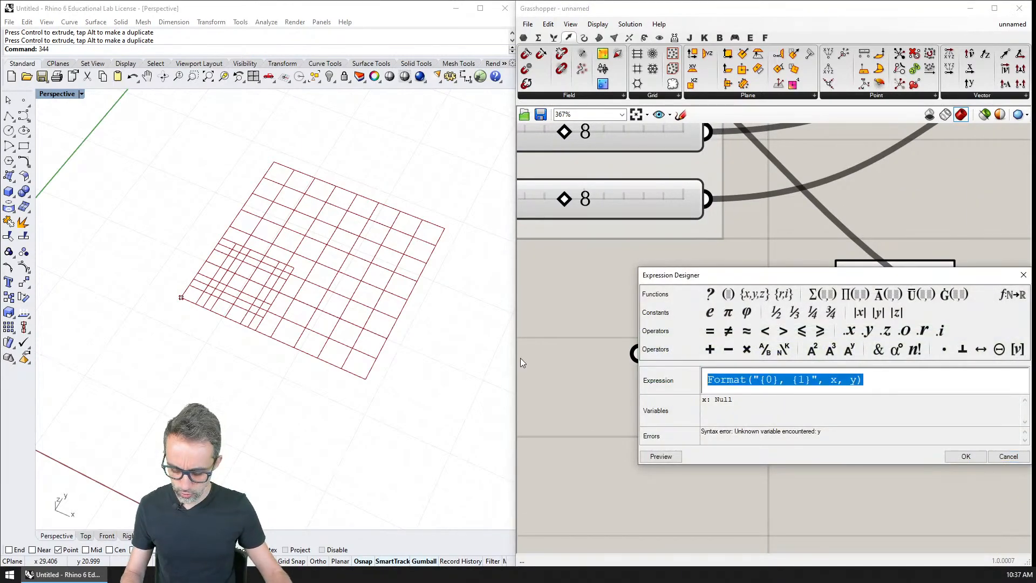
pyautogui.write('2 * X')
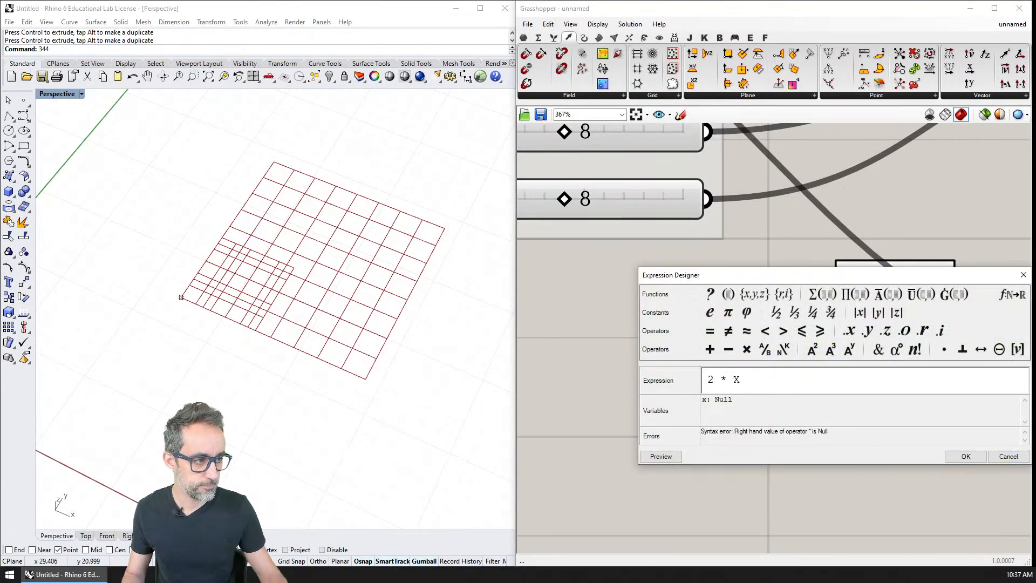
pyautogui.click(952, 454)
# Connect the CELL SIZE slider to the 2 * X expression and its result to the second Square's S input, then inspect that grid.
pyautogui.scroll(-3, 881, 364)
pyautogui.moveTo(881, 364); pyautogui.dragTo(826, 301, button='right')
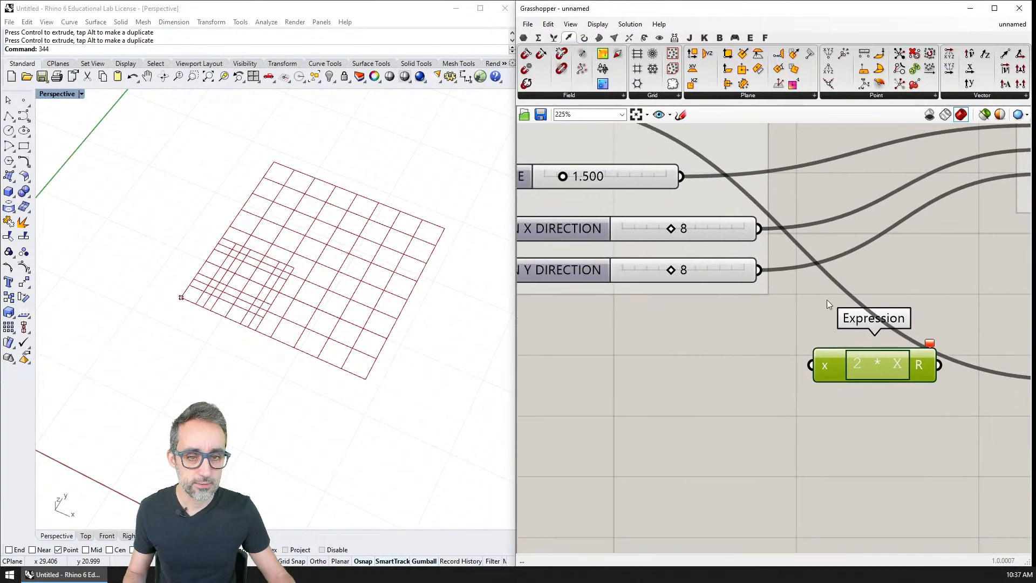
pyautogui.moveTo(721, 215); pyautogui.dragTo(812, 365)
pyautogui.moveTo(818, 357); pyautogui.dragTo(704, 376, button='right')
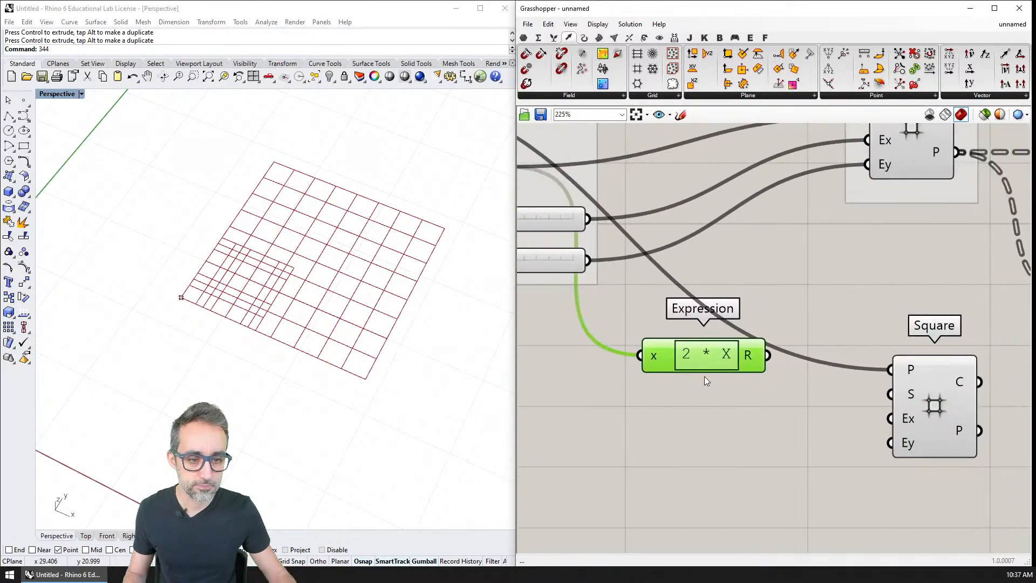
pyautogui.scroll(-2, 701, 370)
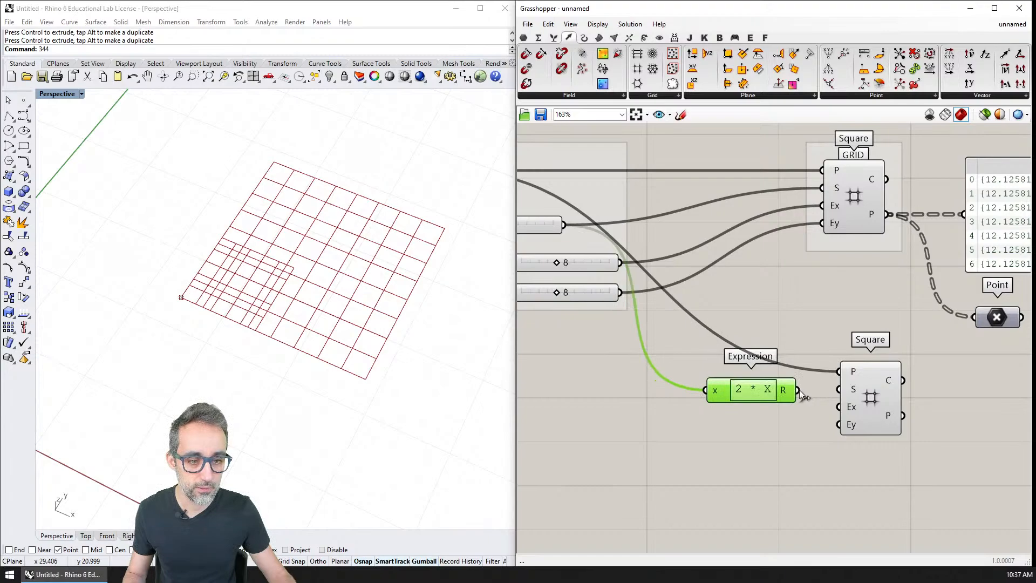
pyautogui.moveTo(838, 391); pyautogui.dragTo(840, 390)
pyautogui.moveTo(781, 390); pyautogui.dragTo(736, 381, button='right')
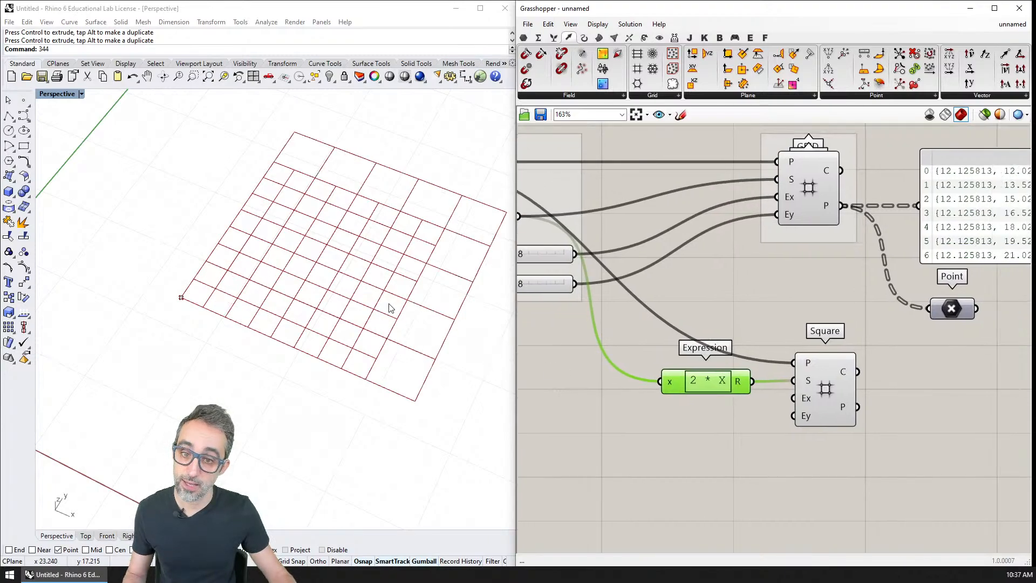
pyautogui.moveTo(370, 210); pyautogui.dragTo(309, 241, button='right')
pyautogui.click(826, 388)
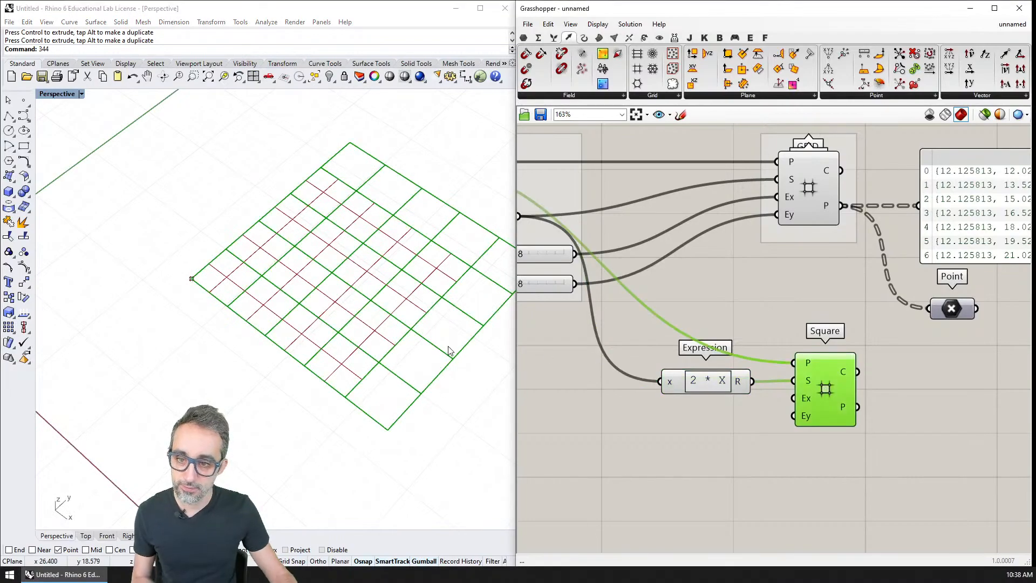
pyautogui.moveTo(404, 331); pyautogui.dragTo(280, 331, button='right')
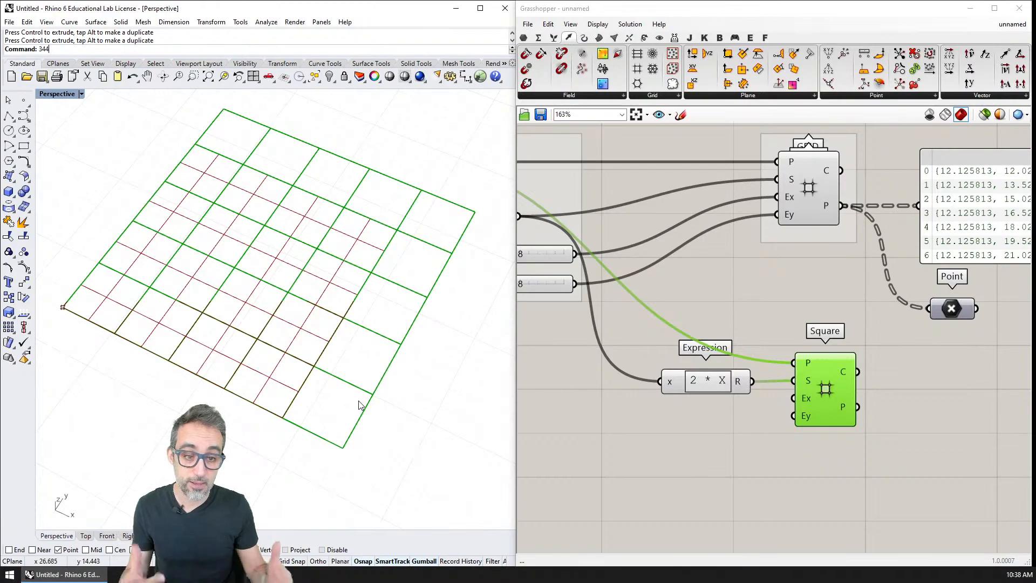
# Duplicate the expression as X / 2, fed by CELLS IN X DIRECTION, and connect its result to the second Square's Ex input.
pyautogui.click(701, 291)
pyautogui.scroll(-3, 701, 291)
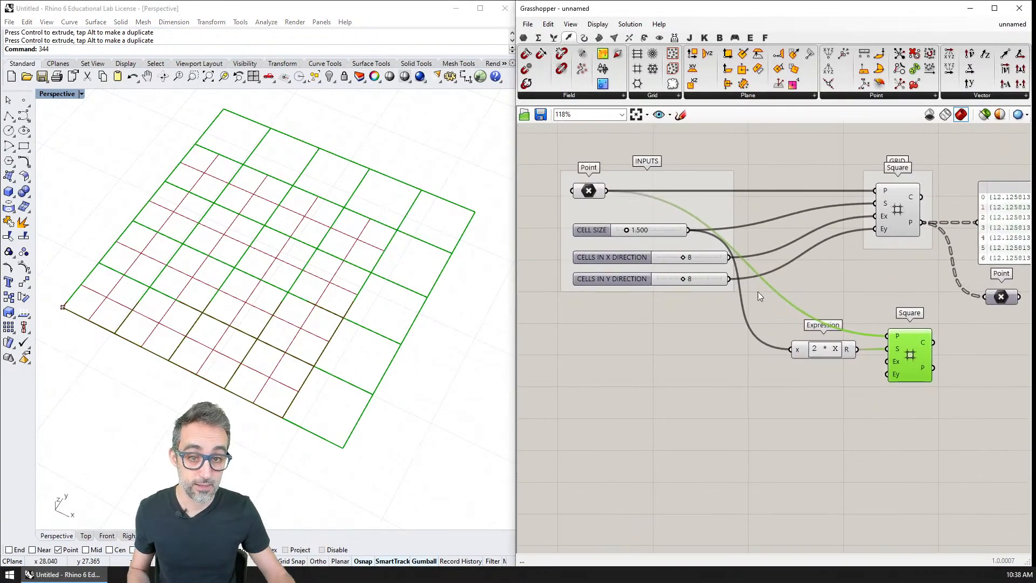
pyautogui.click(830, 351)
pyautogui.keyDown('alt'); pyautogui.moveTo(830, 350); pyautogui.dragTo(825, 373); pyautogui.keyUp('alt')
pyautogui.moveTo(728, 256); pyautogui.dragTo(791, 373)
pyautogui.doubleClick(819, 373)
pyautogui.hotkey('ctrl', 'a')
pyautogui.write('x / 2')
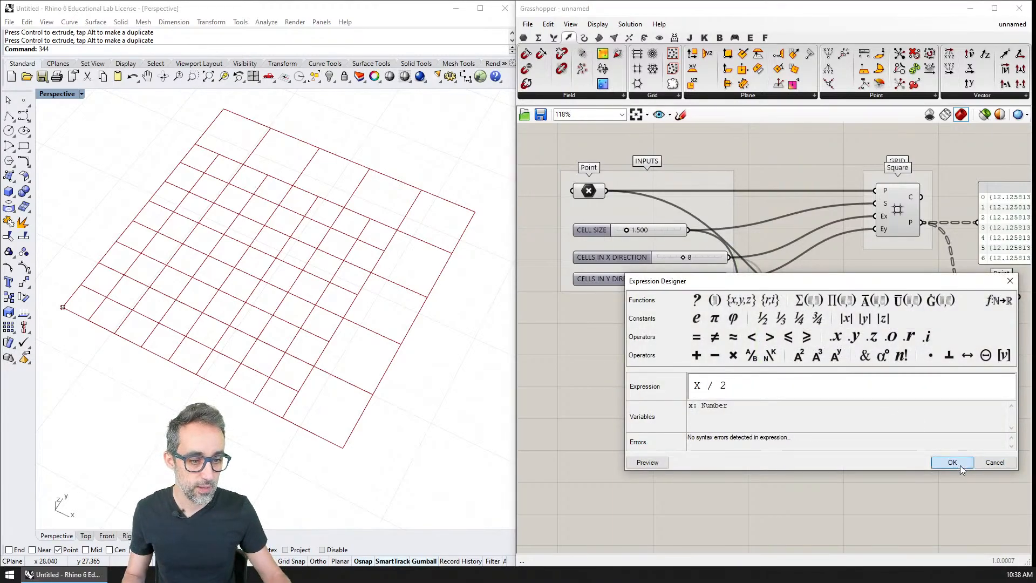
pyautogui.click(951, 462)
pyautogui.moveTo(856, 373); pyautogui.dragTo(886, 362)
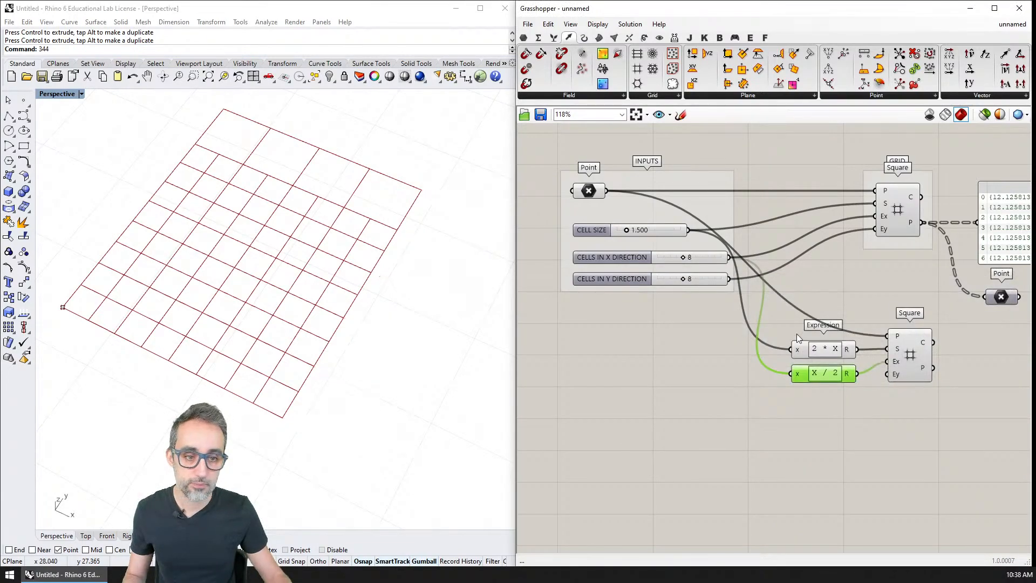
# Duplicate the X / 2 expression with its result connected to the second Square's Ey input, and shift the Point parameter slightly aside.
pyautogui.keyDown('alt'); pyautogui.moveTo(823, 373); pyautogui.dragTo(835, 402); pyautogui.keyUp('alt')
pyautogui.moveTo(886, 378); pyautogui.dragTo(887, 374)
pyautogui.click(896, 353)
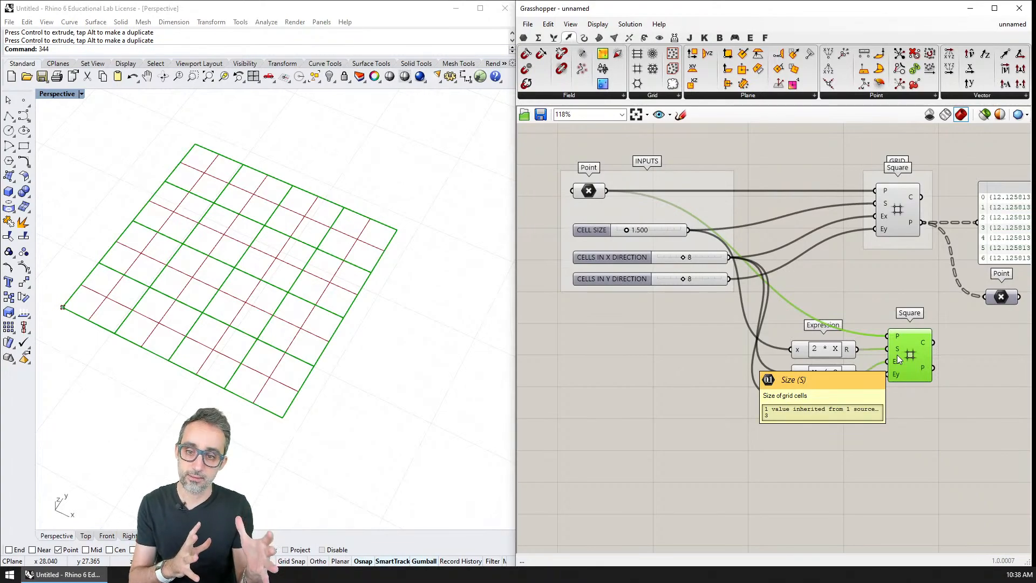
pyautogui.moveTo(897, 359); pyautogui.dragTo(785, 355, button='right')
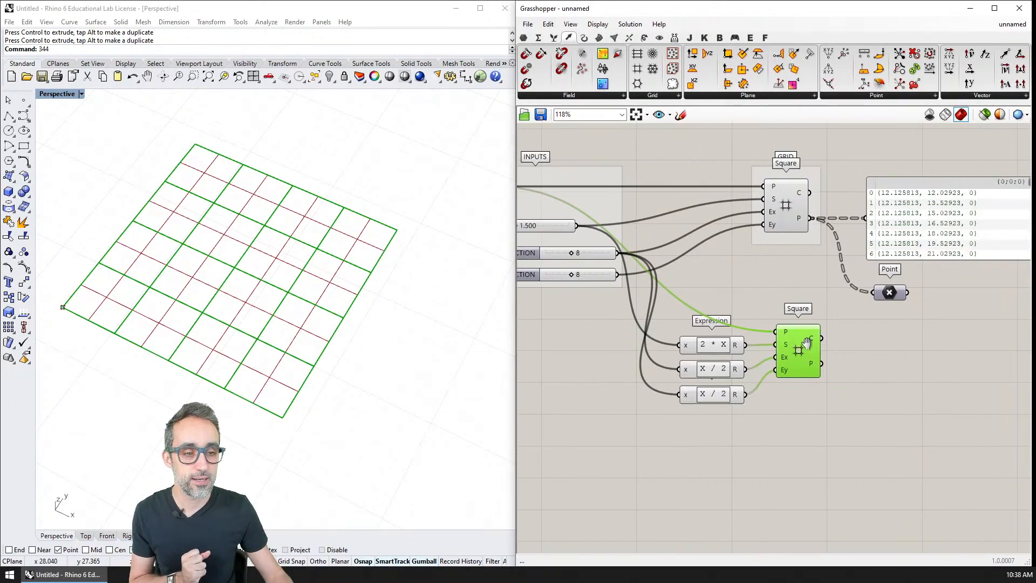
pyautogui.moveTo(891, 292); pyautogui.dragTo(911, 293)
pyautogui.doubleClick(903, 351)
pyautogui.write('SQUA')
pyautogui.press('Escape')
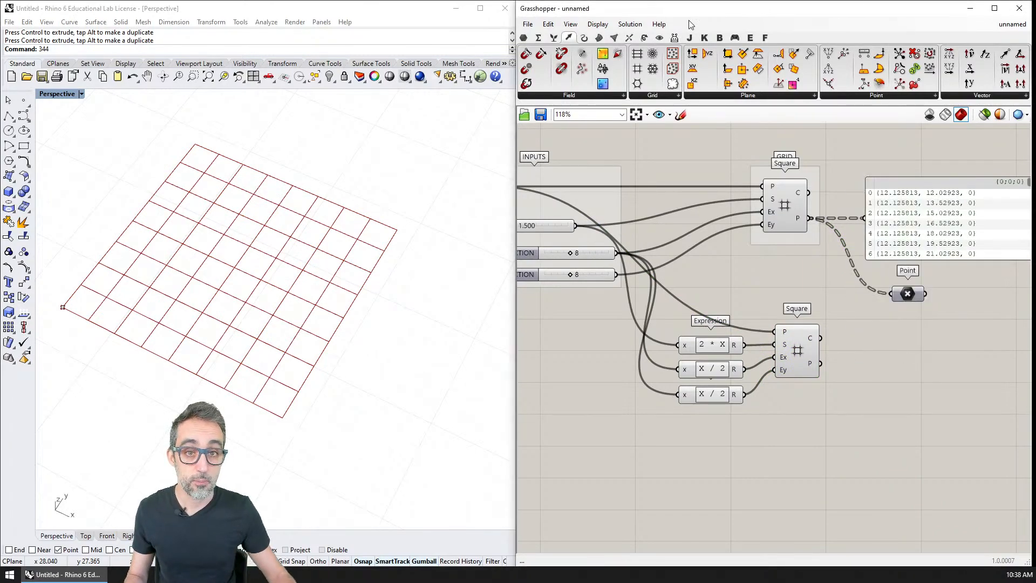
# Place a Plane Surface component beside the second Square component.
pyautogui.click(598, 38)
pyautogui.click(863, 96)
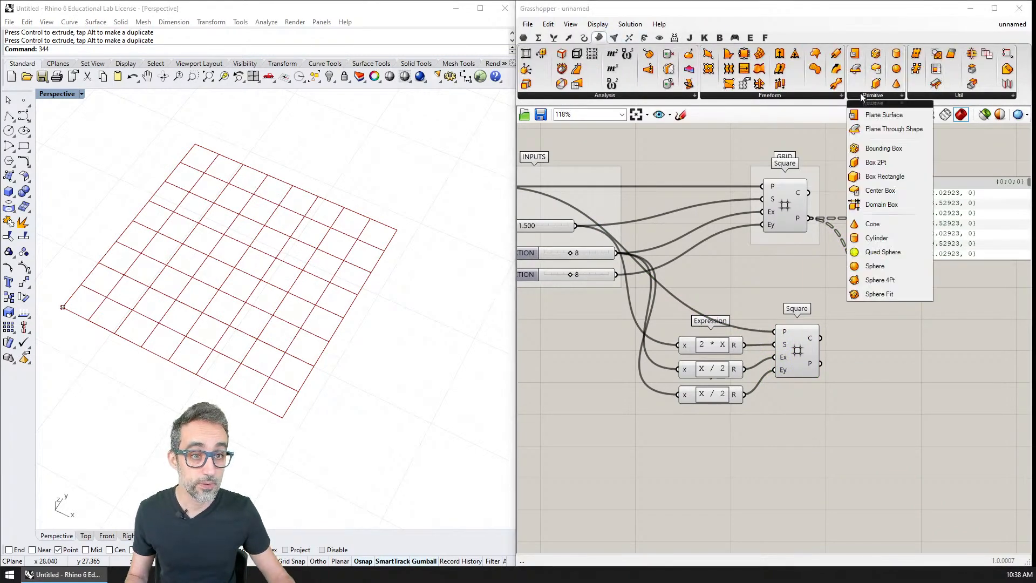
pyautogui.click(884, 115)
pyautogui.click(887, 354)
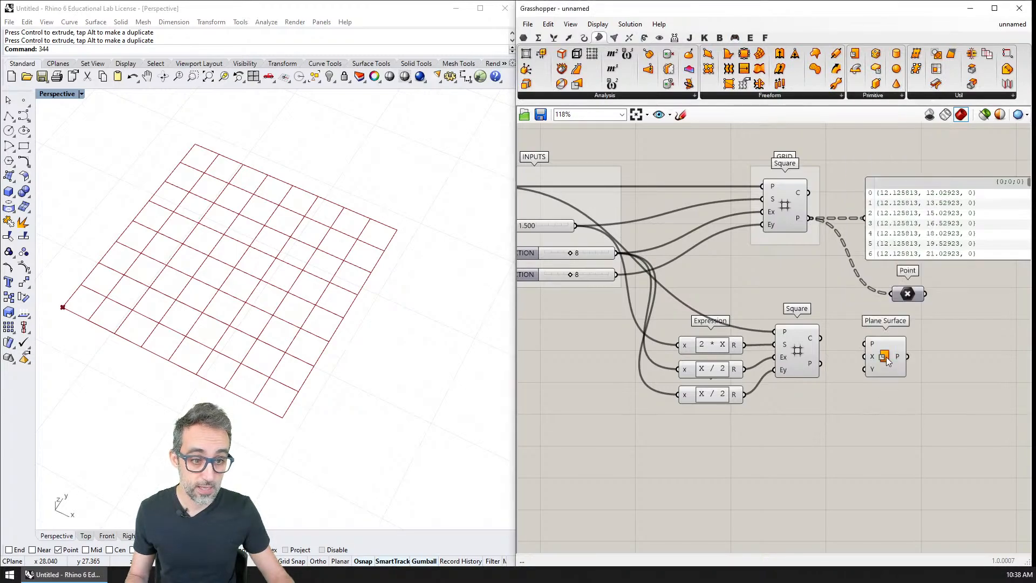
# Connect the second Square's Points output to Plane Surface's P input and the CELL SIZE slider to its X and Y inputs.
pyautogui.moveTo(823, 338); pyautogui.dragTo(867, 340)
pyautogui.hotkey('ctrl', 'z')
pyautogui.moveTo(881, 346); pyautogui.dragTo(913, 355)
pyautogui.scroll(-2, 895, 351)
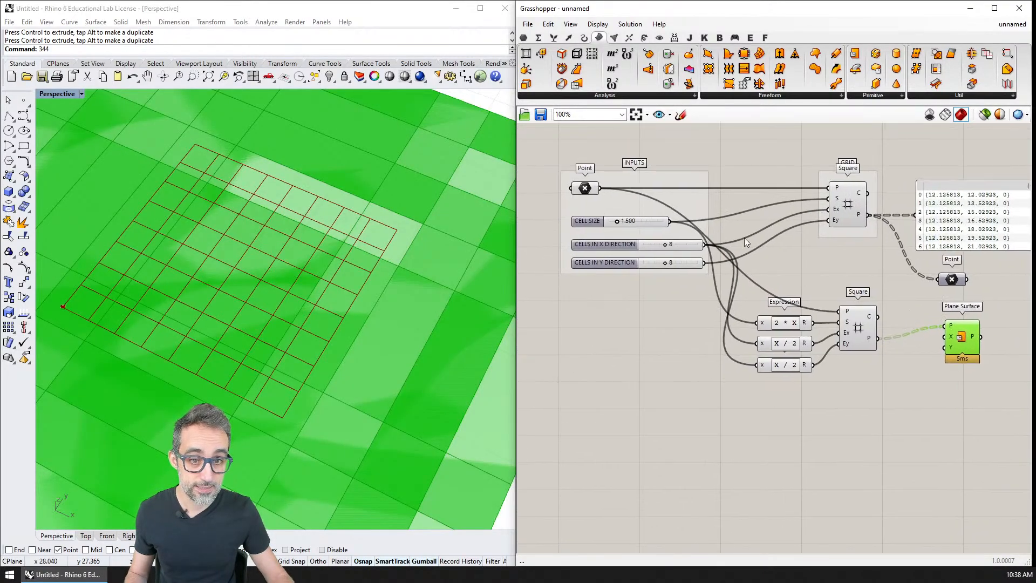
pyautogui.moveTo(670, 221); pyautogui.dragTo(944, 346)
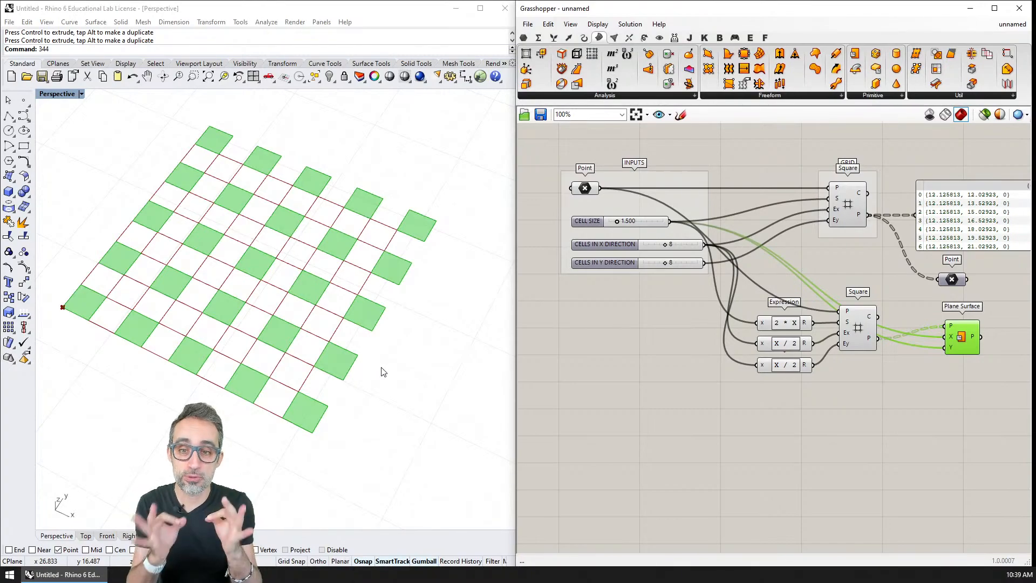
# Compare the original grid with the plane surfaces and examine the expressions that drive the second grid's cell counts.
pyautogui.click(848, 204)
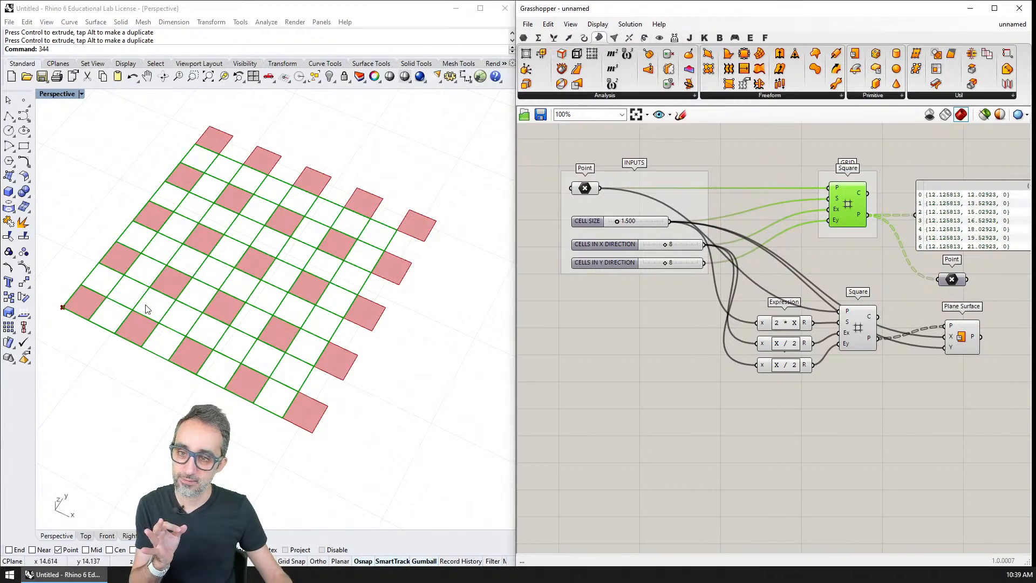
pyautogui.click(967, 344)
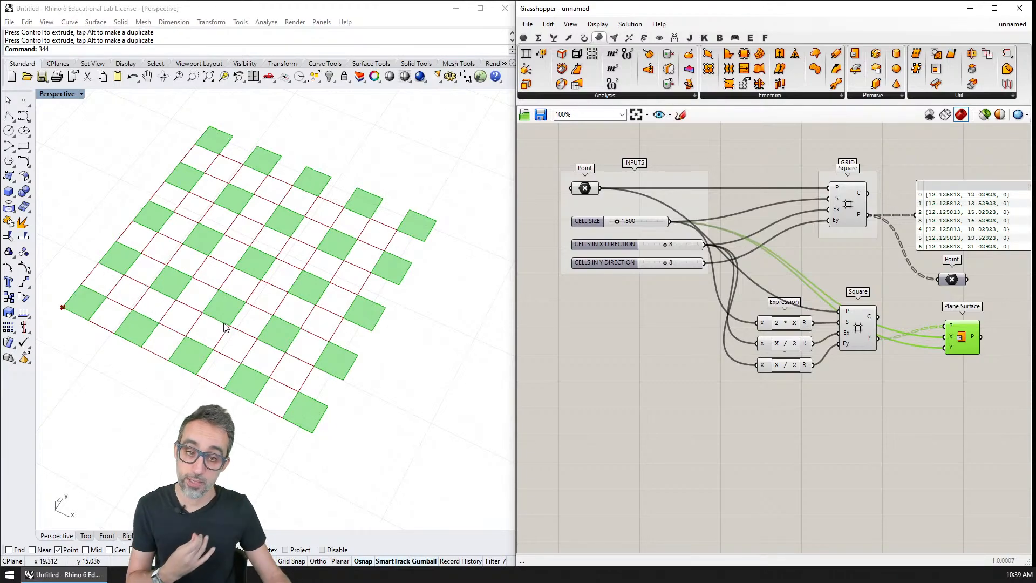
pyautogui.moveTo(833, 362)
pyautogui.mouseDown(button='right')
pyautogui.moveTo(821, 357)
pyautogui.moveTo(817, 366)
pyautogui.moveTo(834, 373)
pyautogui.mouseUp(button='right')
pyautogui.scroll(7, 778, 354)
pyautogui.scroll(-3, 817, 367)
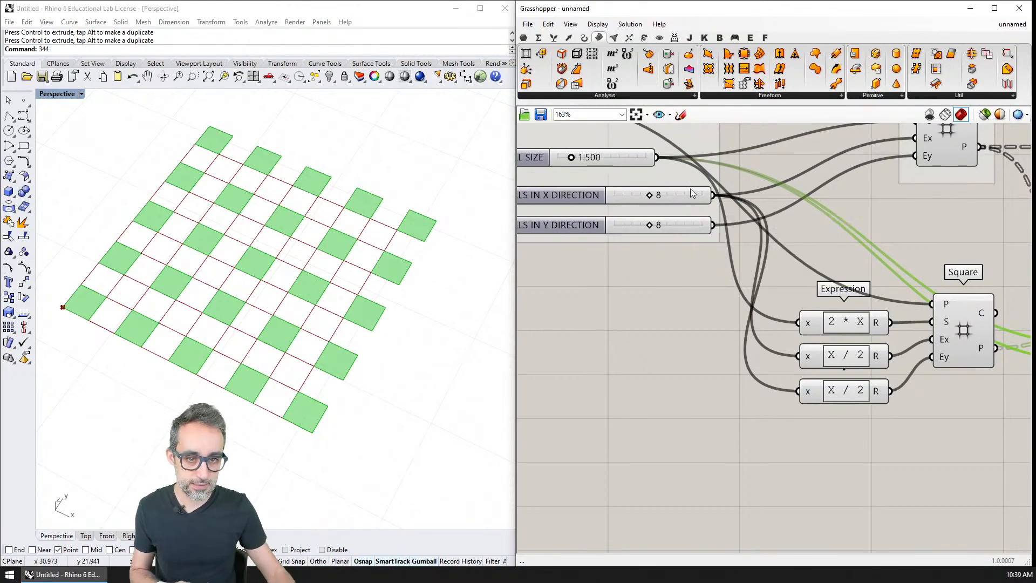
pyautogui.moveTo(763, 279); pyautogui.dragTo(729, 283, button='right')
pyautogui.scroll(-1, 809, 319)
pyautogui.moveTo(809, 318); pyautogui.dragTo(806, 355, button='right')
pyautogui.scroll(-1, 814, 331)
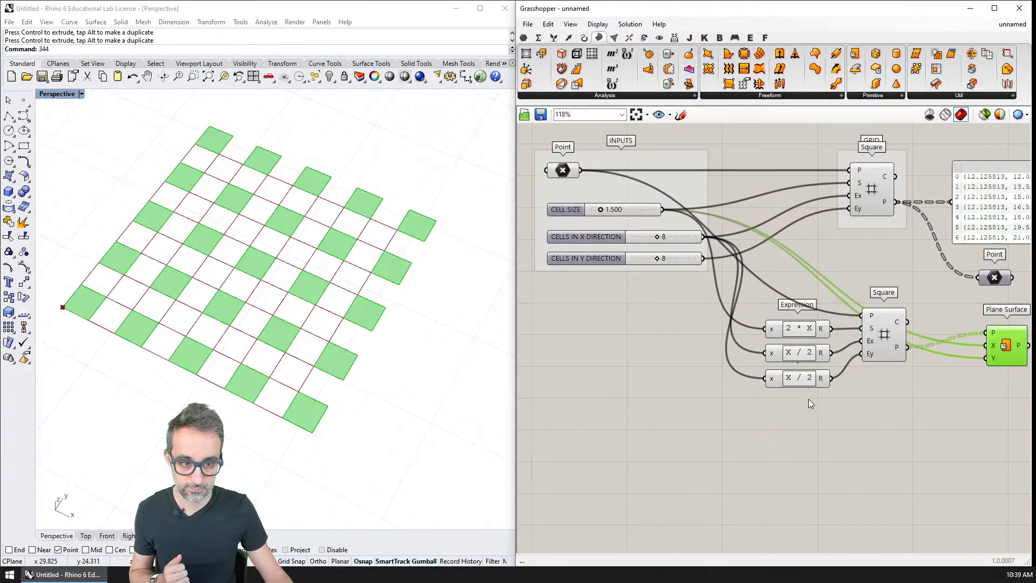
# Change the expression feeding the second Square's Ex input to (X - 1) / 2.
pyautogui.doubleClick(797, 357)
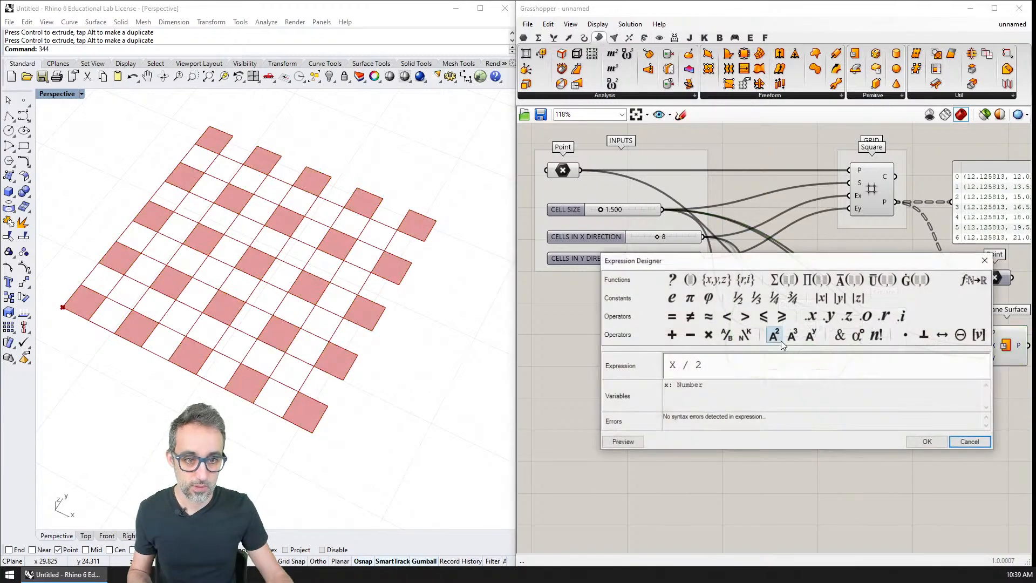
pyautogui.click(672, 364)
pyautogui.write('(X - ')
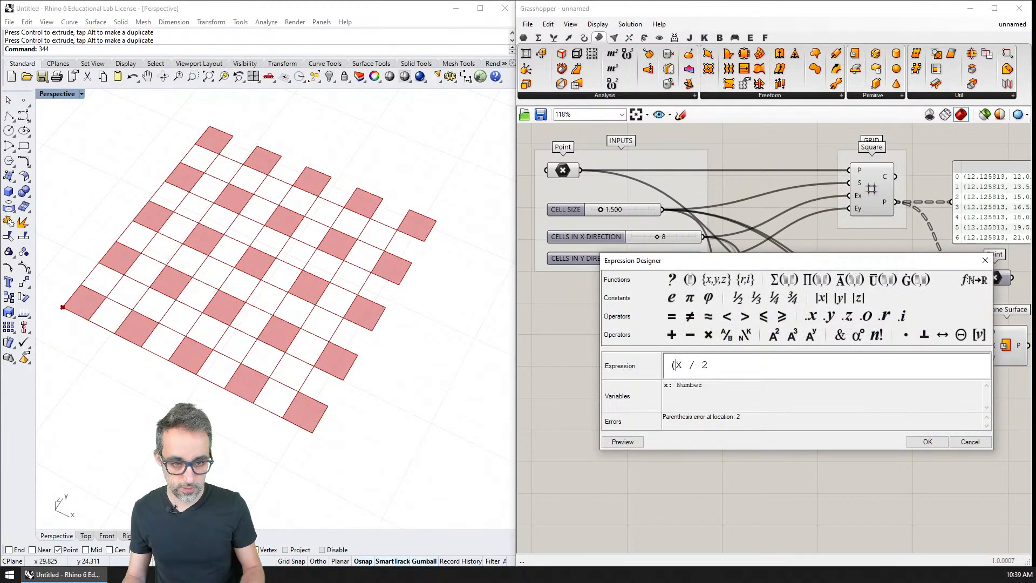
pyautogui.write('1)')
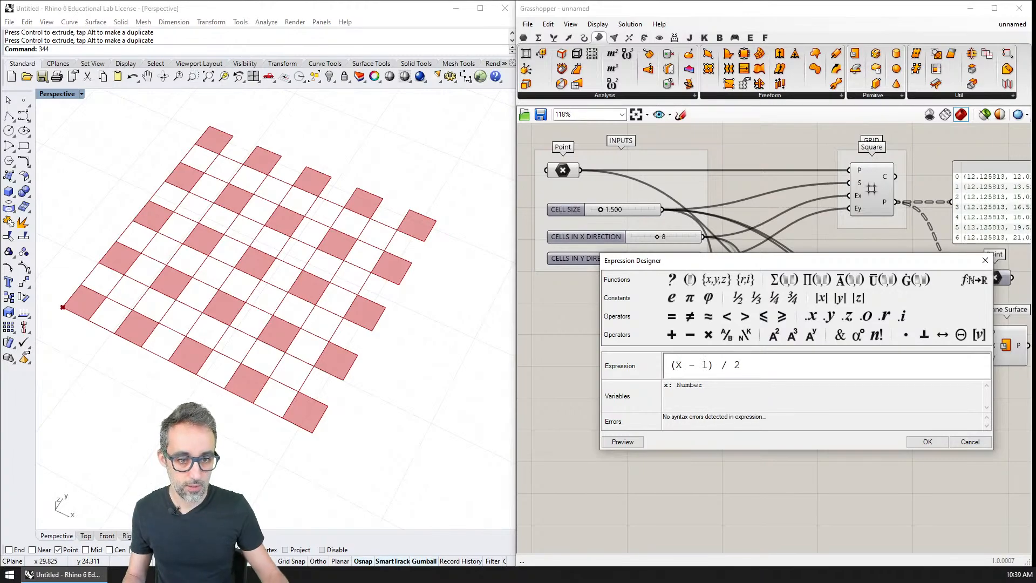
pyautogui.click(927, 441)
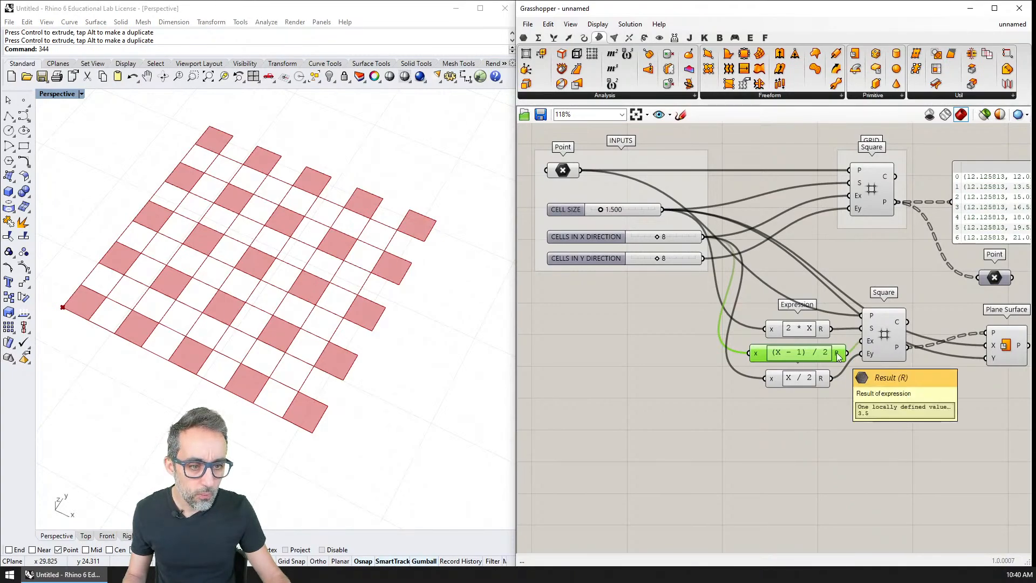
# Look up the rounding functions and change the expression feeding the second Square's Ex input to FLOOR((X - 1) / 2).
pyautogui.doubleClick(801, 359)
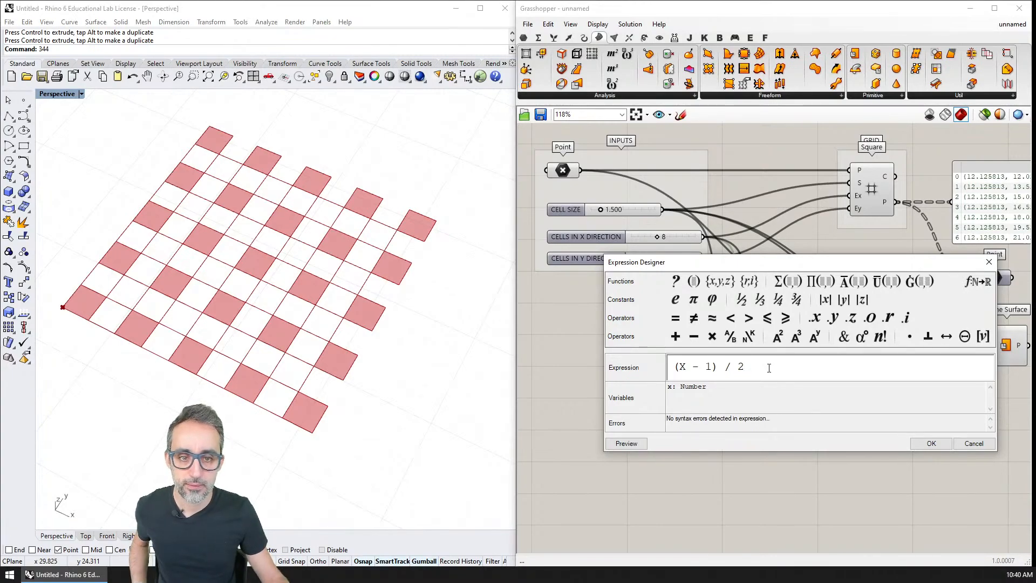
pyautogui.click(983, 446)
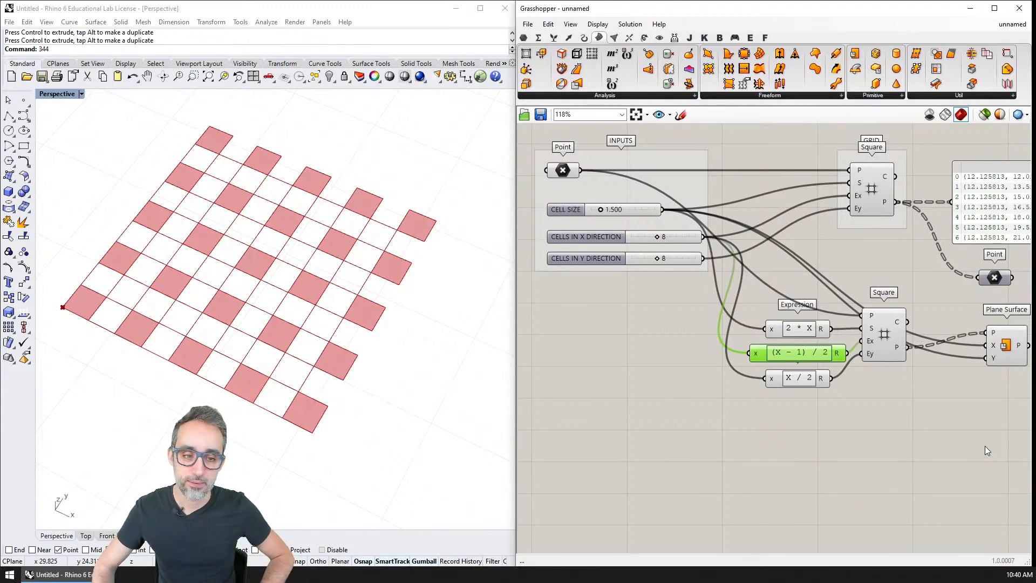
pyautogui.doubleClick(804, 357)
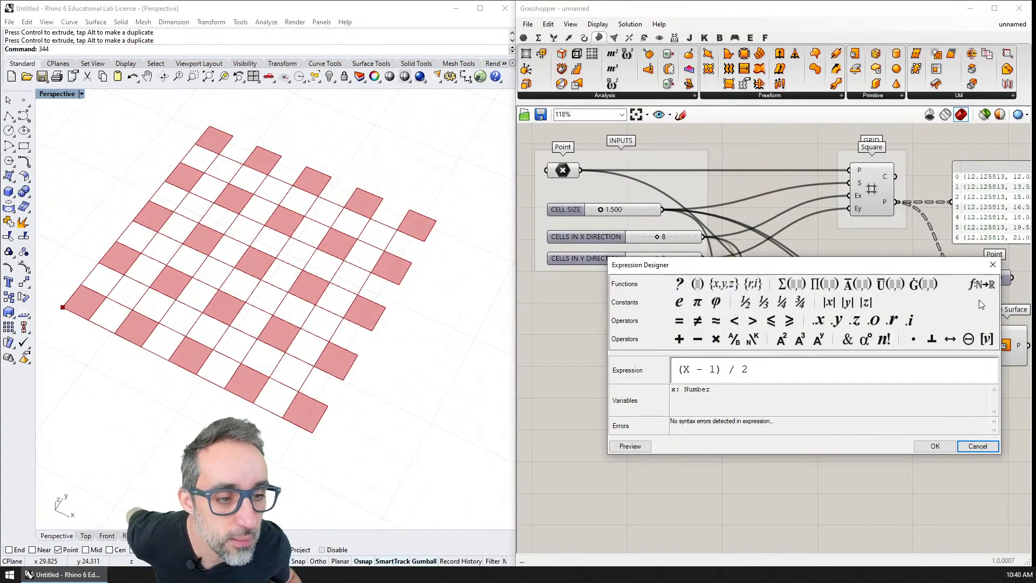
pyautogui.click(981, 284)
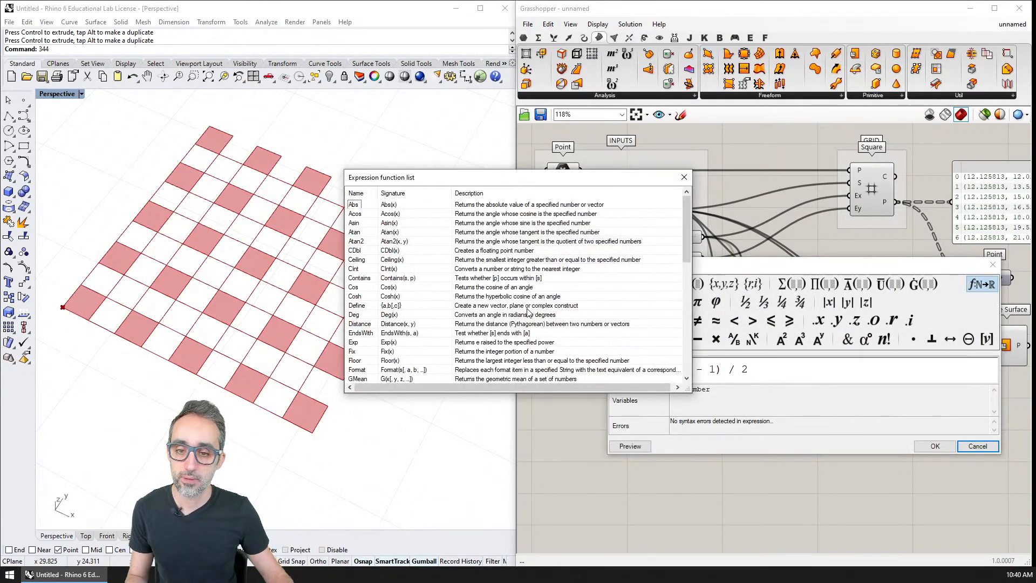
pyautogui.scroll(-3, 527, 312)
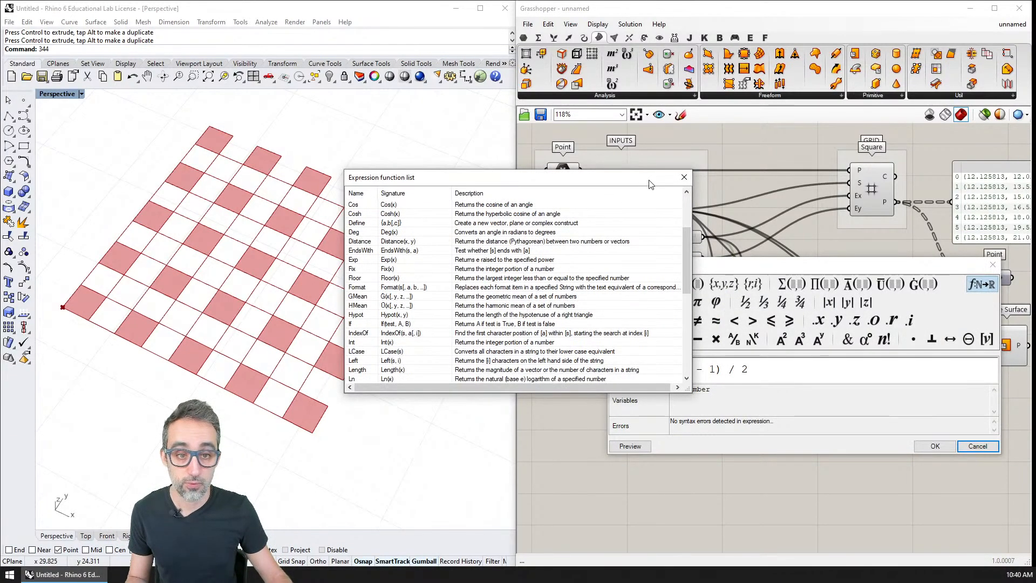
pyautogui.click(683, 177)
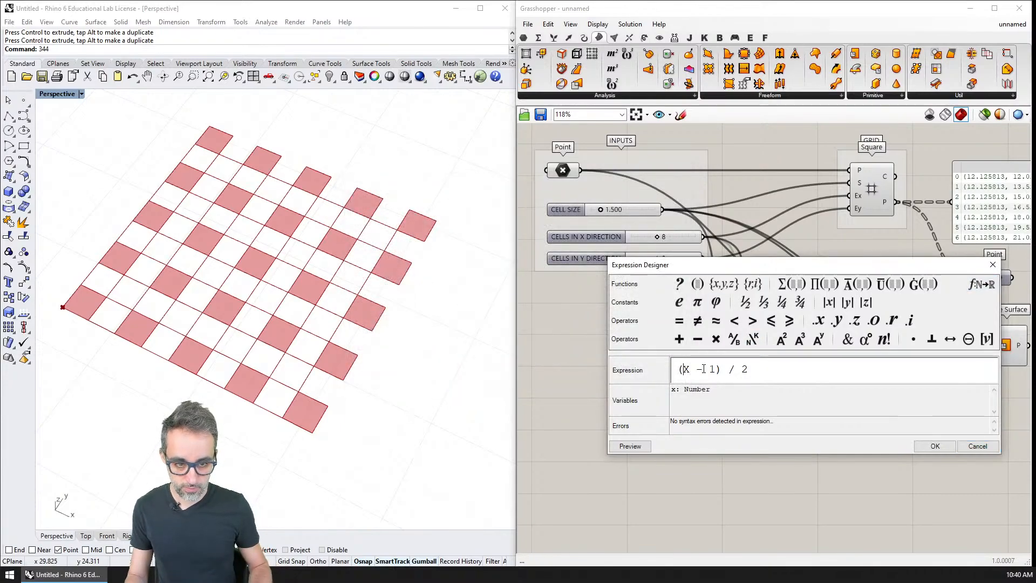
pyautogui.write('FLOOR(')
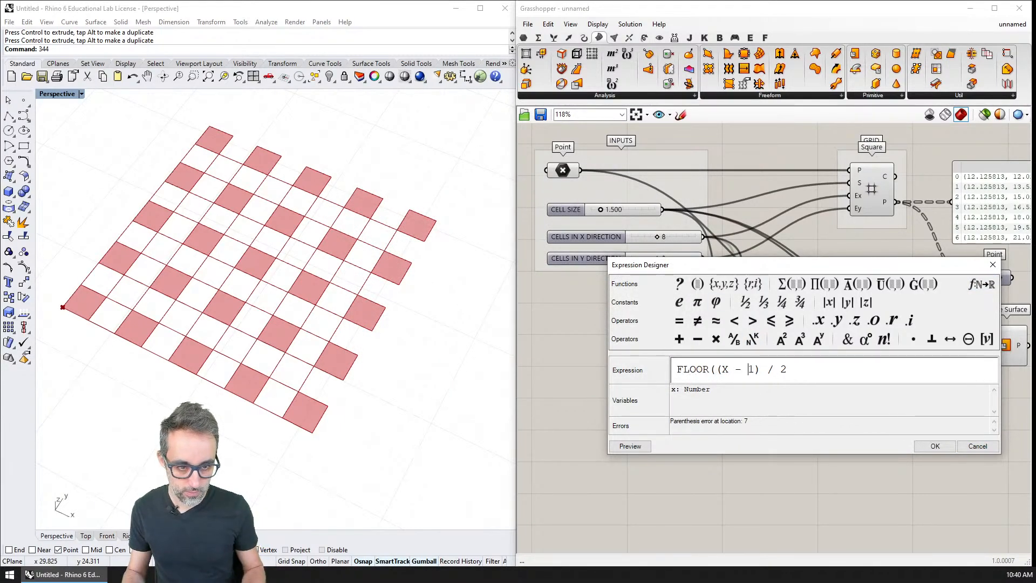
pyautogui.press('End')
pyautogui.write(')')
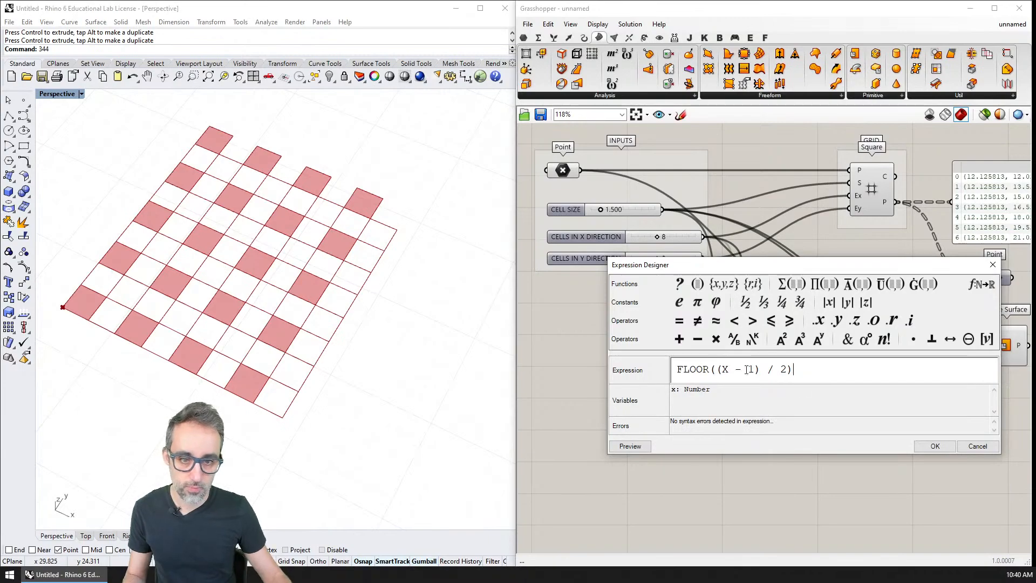
pyautogui.click(934, 446)
pyautogui.moveTo(661, 237); pyautogui.dragTo(659, 241)
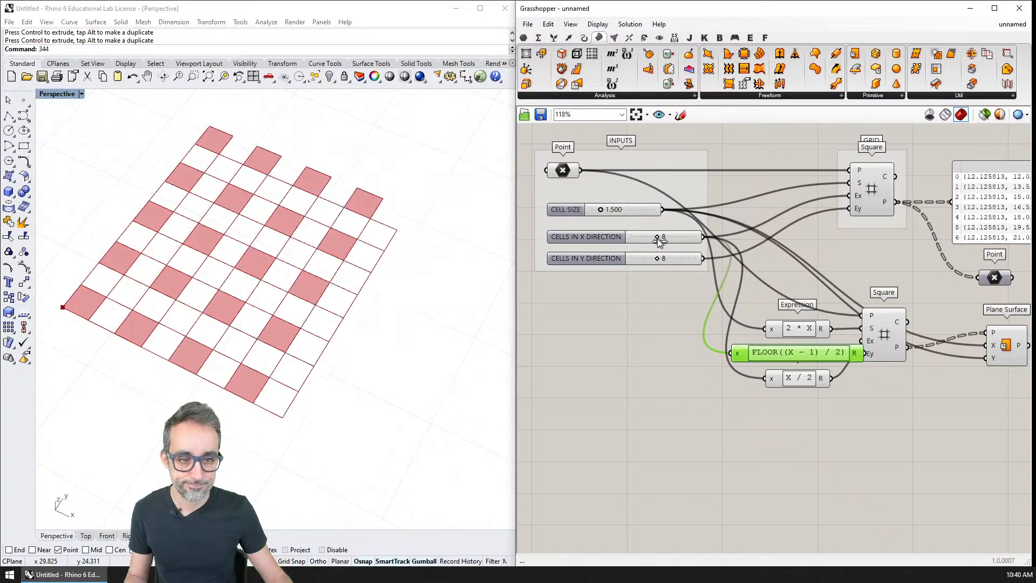
# Remove the FLOOR function from the Ex expression so that it reads (x - 1) / 2.
pyautogui.doubleClick(798, 351)
pyautogui.click(805, 361)
pyautogui.press('BackSpace')
pyautogui.moveTo(710, 363); pyautogui.dragTo(670, 362)
pyautogui.press('BackSpace')
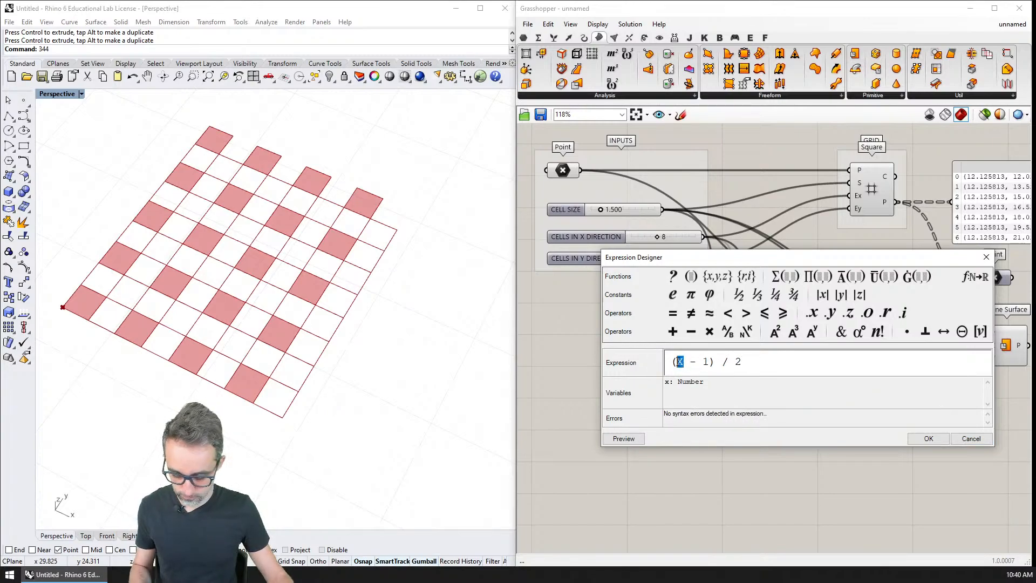
pyautogui.press('BackSpace')
pyautogui.write('x')
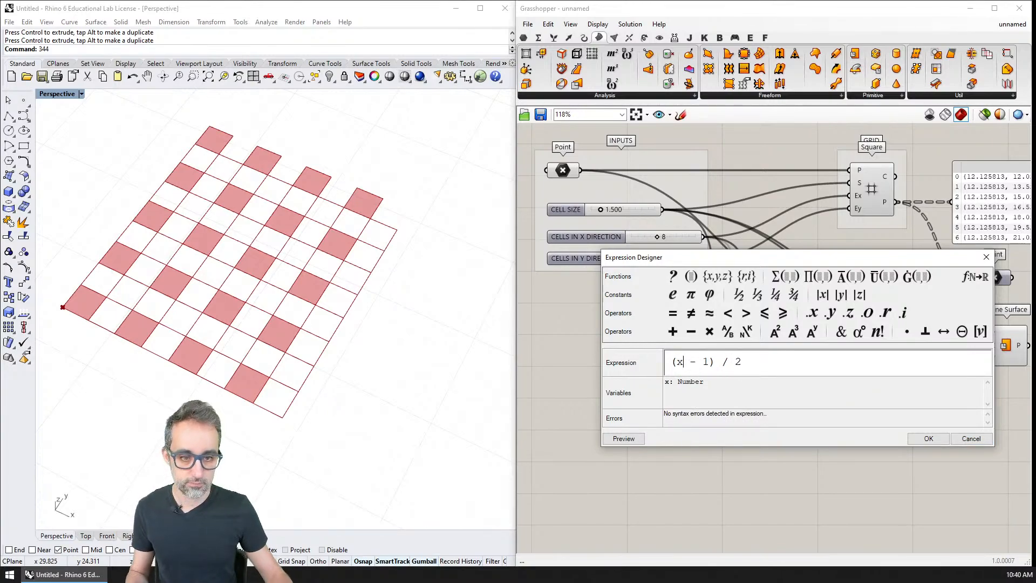
pyautogui.click(927, 438)
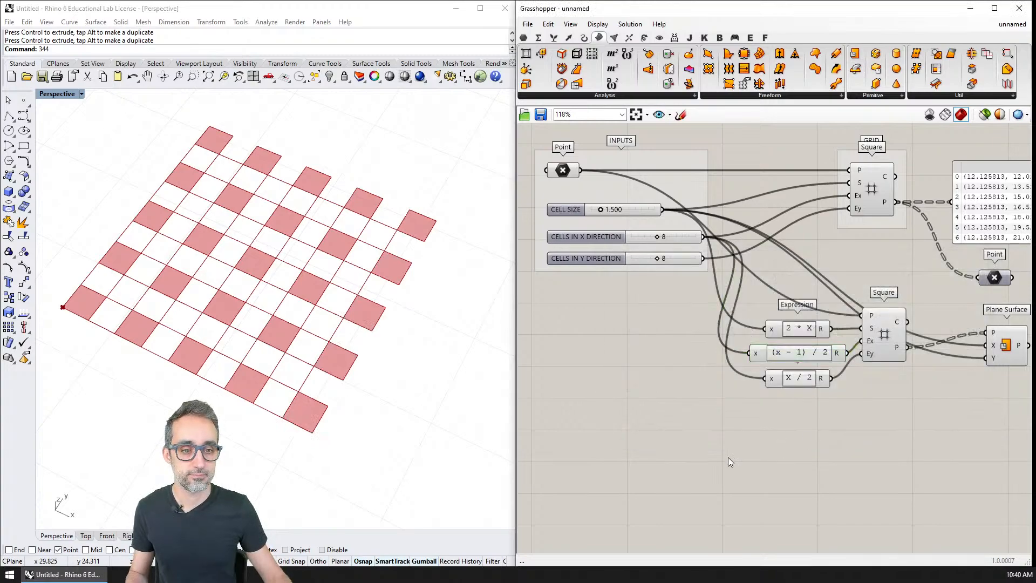
# Simplify the expression feeding the second Square's Ex input to X / 2, with a capital X.
pyautogui.doubleClick(796, 365)
pyautogui.click(713, 365)
pyautogui.press('BackSpace')
pyautogui.press('BackSpace')
pyautogui.press('BackSpace')
pyautogui.press('BackSpace')
pyautogui.press('BackSpace')
pyautogui.click(675, 361)
pyautogui.press('BackSpace')
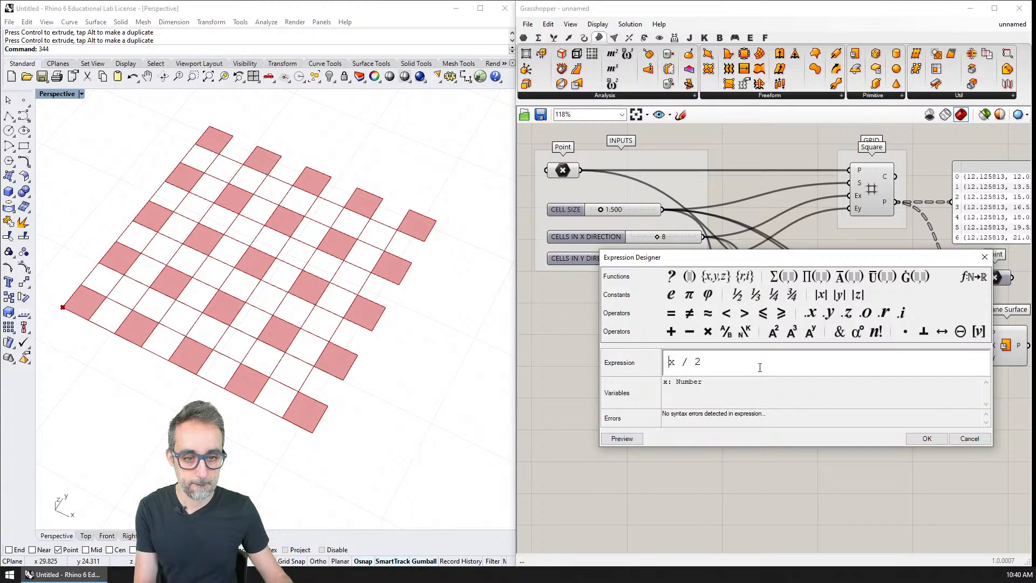
pyautogui.click(927, 438)
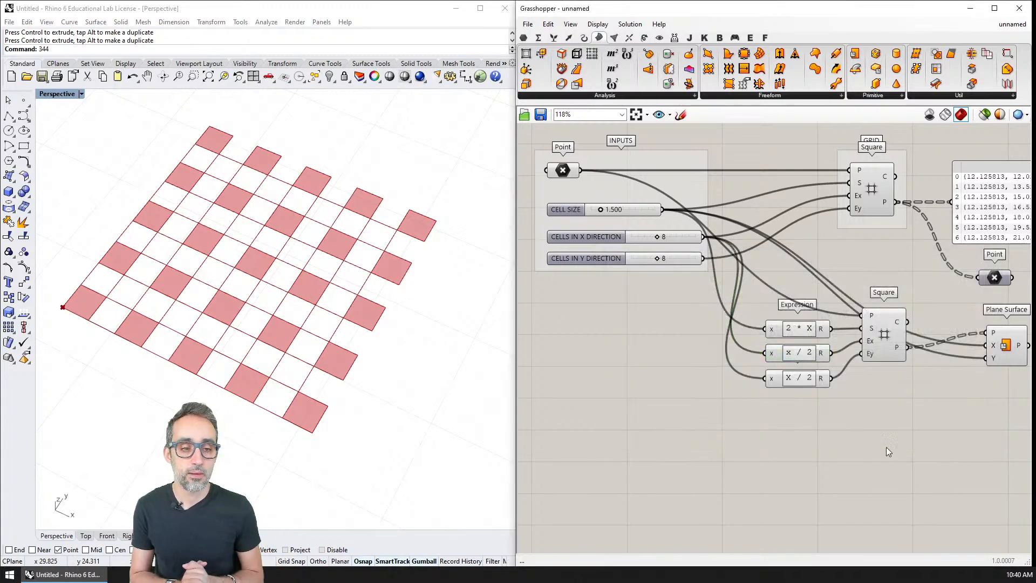
pyautogui.doubleClick(798, 353)
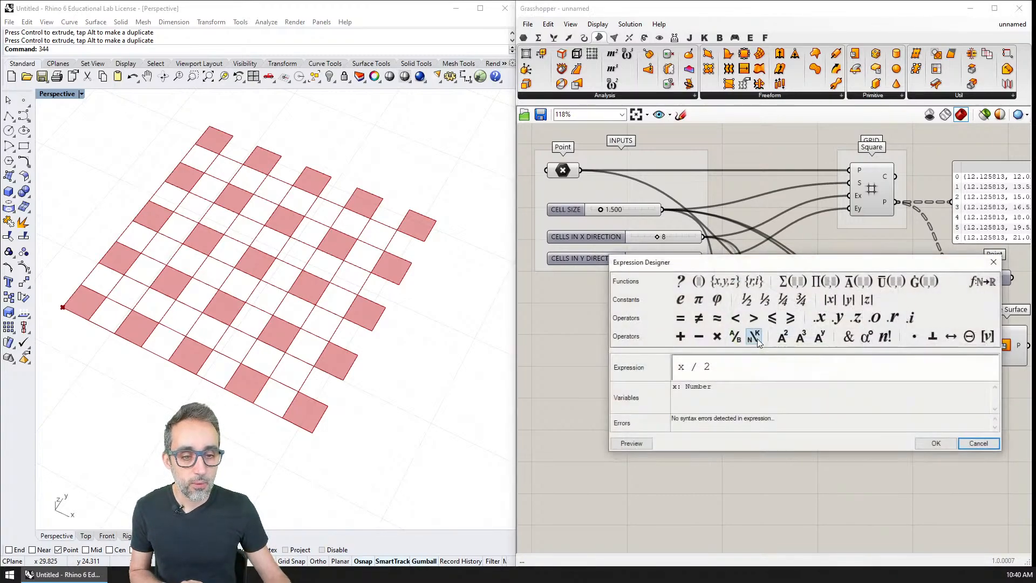
pyautogui.moveTo(685, 367); pyautogui.dragTo(664, 370)
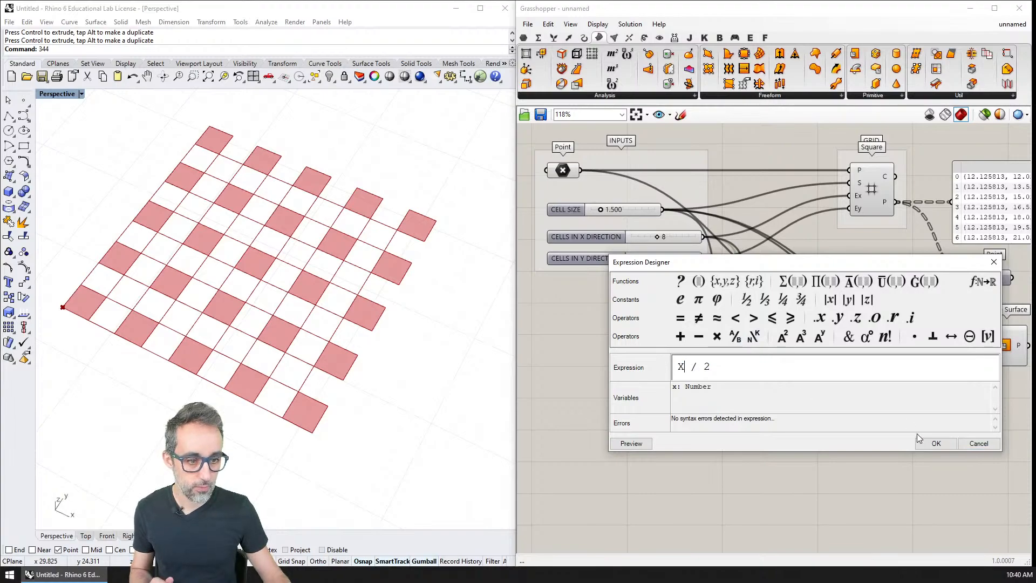
pyautogui.click(918, 438)
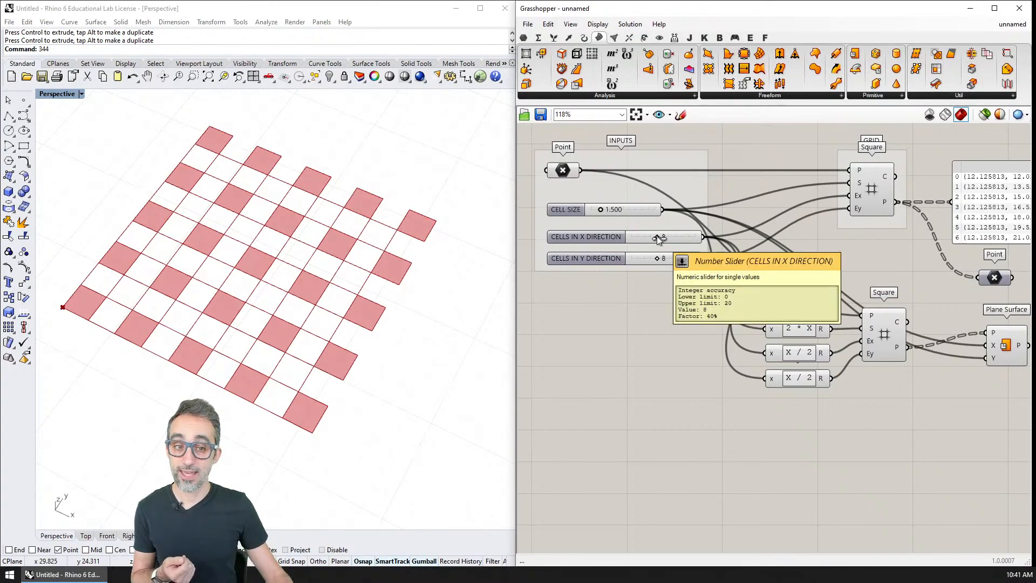
pyautogui.click(672, 237)
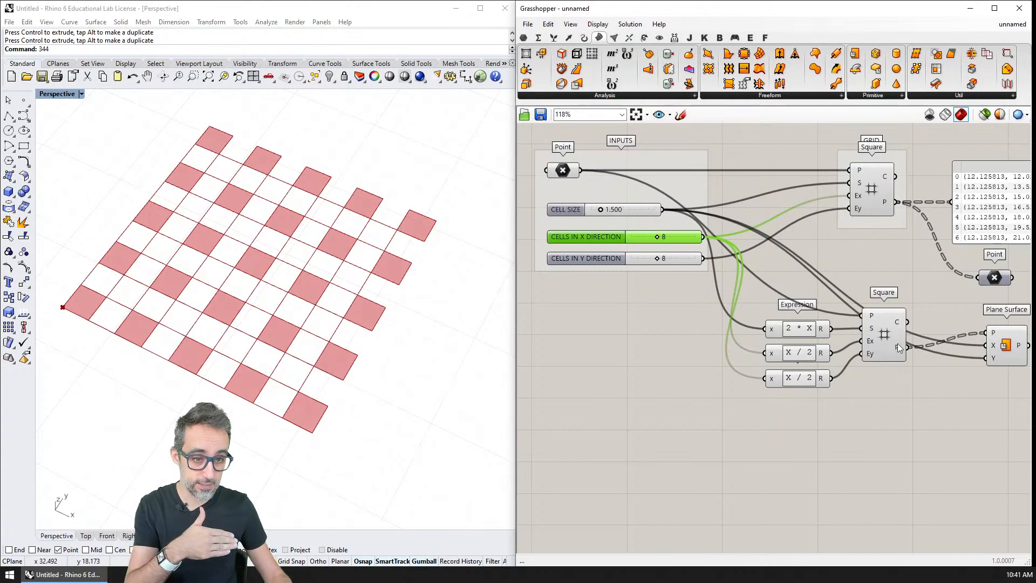
pyautogui.moveTo(823, 356)
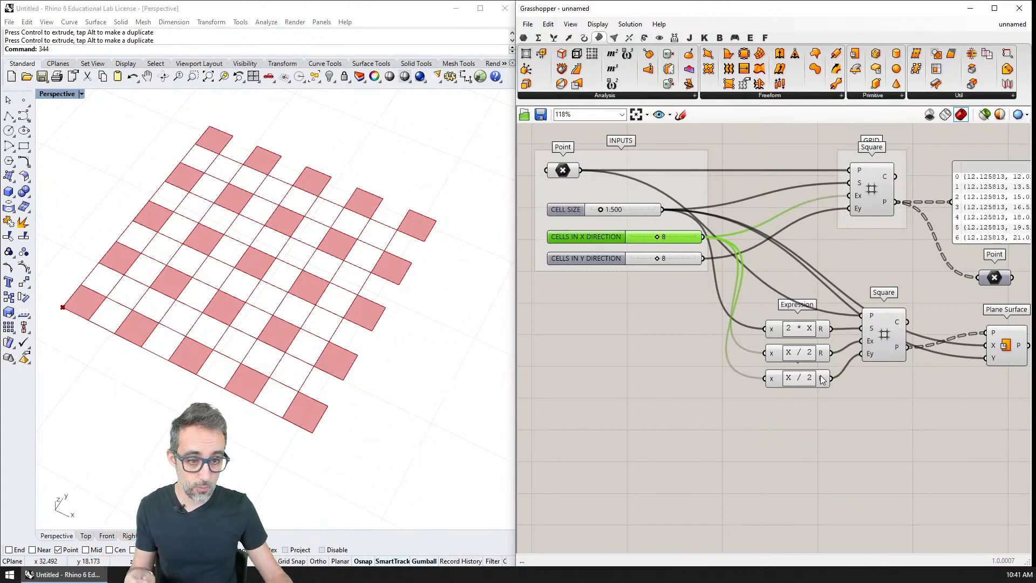
pyautogui.click(885, 334)
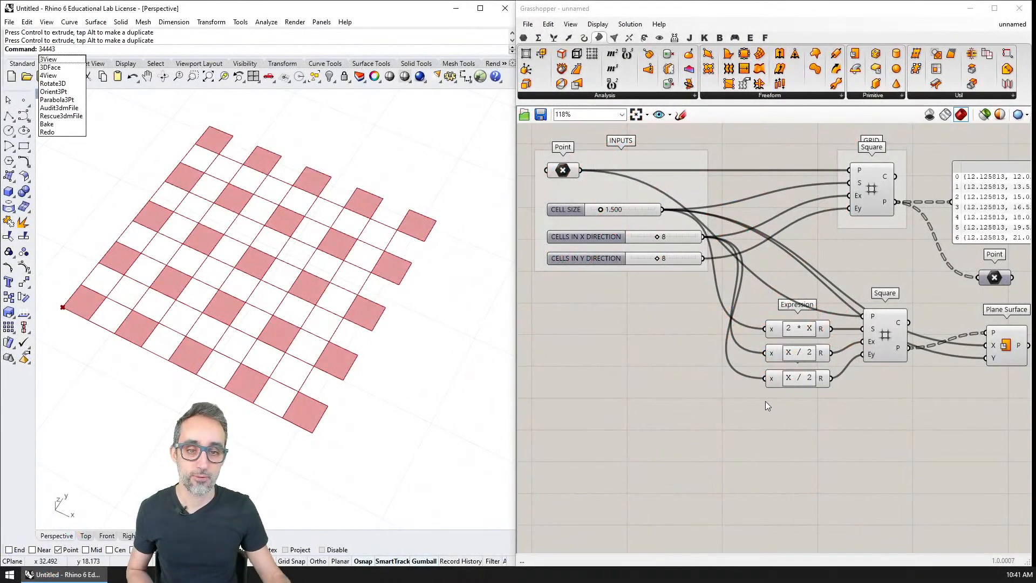
pyautogui.click(765, 400)
pyautogui.moveTo(746, 393); pyautogui.dragTo(768, 355, button='right')
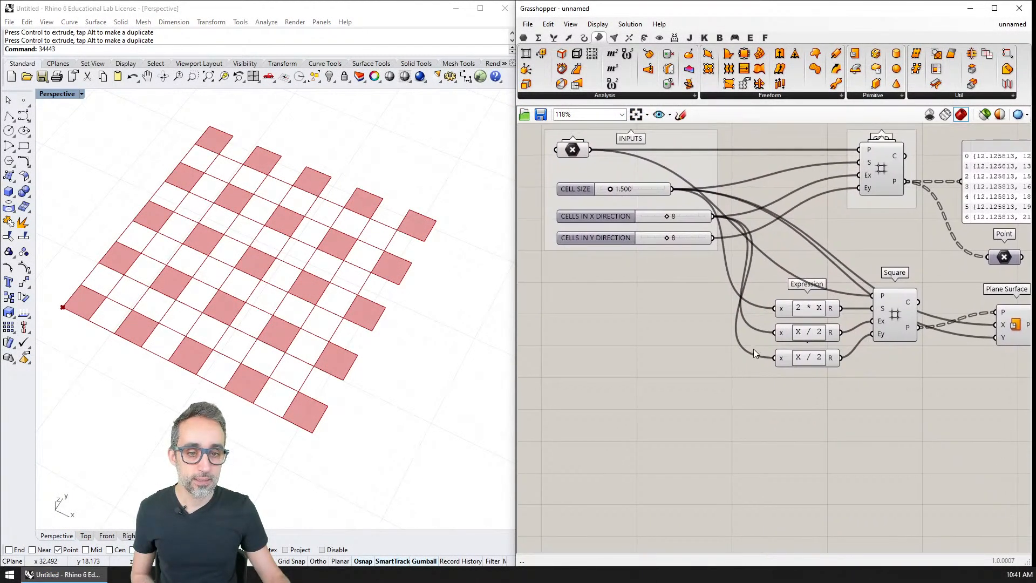
# Set the expression between the CELLS IN X DIRECTION slider and the second Square's Ex input to (X - 1) / 2.
pyautogui.click(678, 216)
pyautogui.doubleClick(816, 335)
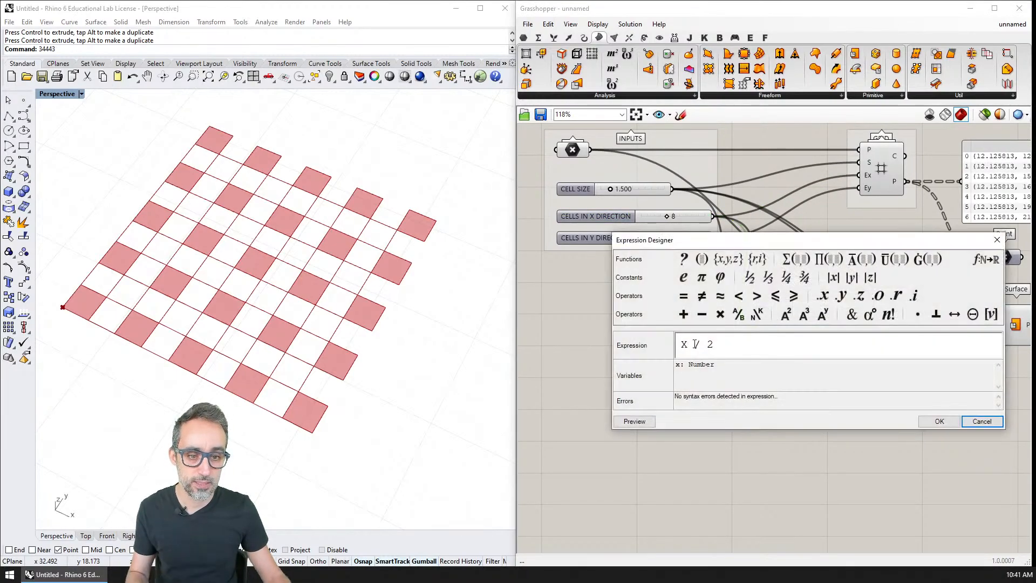
pyautogui.click(683, 344)
pyautogui.write('(')
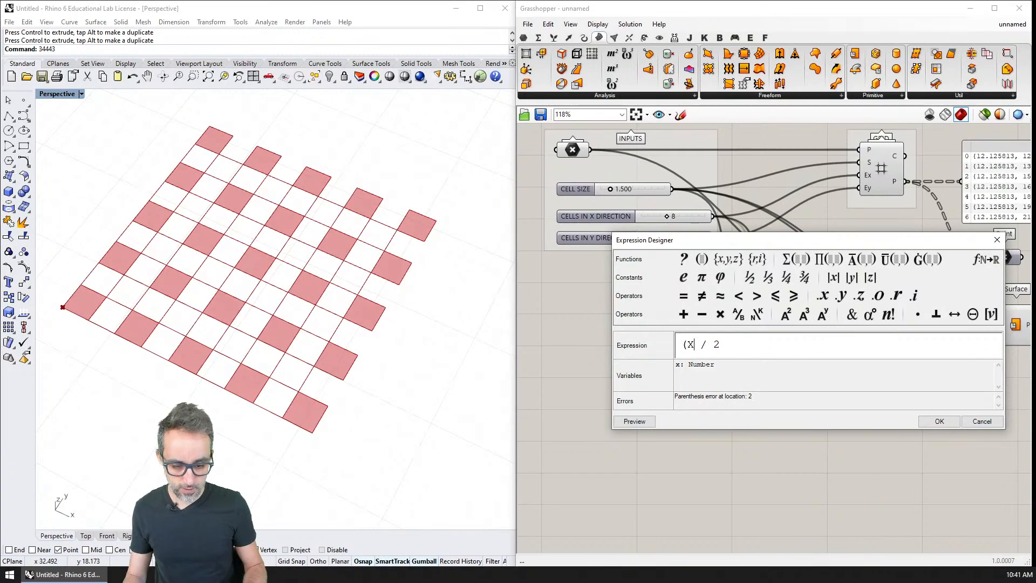
pyautogui.write(' 1(')
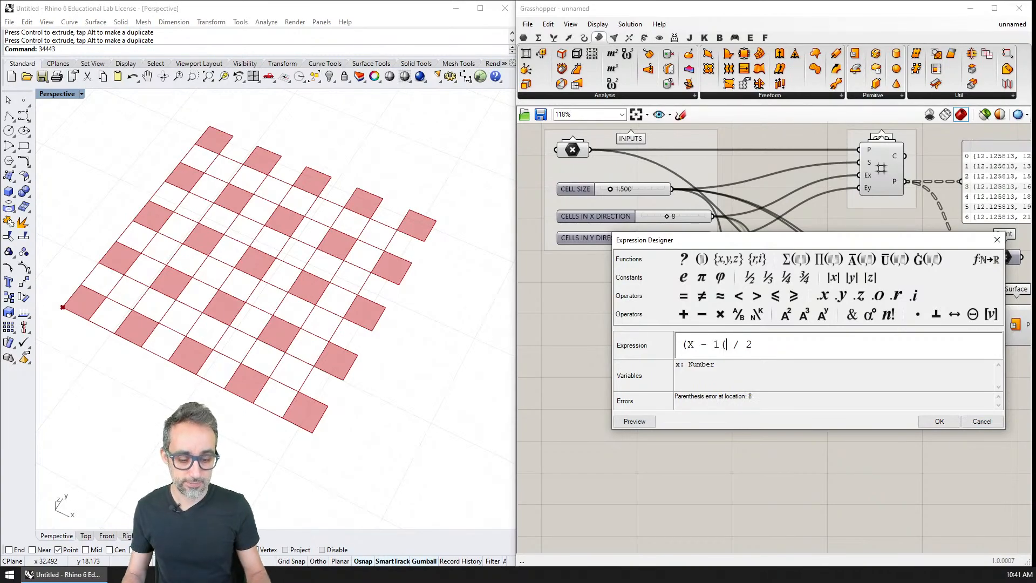
pyautogui.write(')')
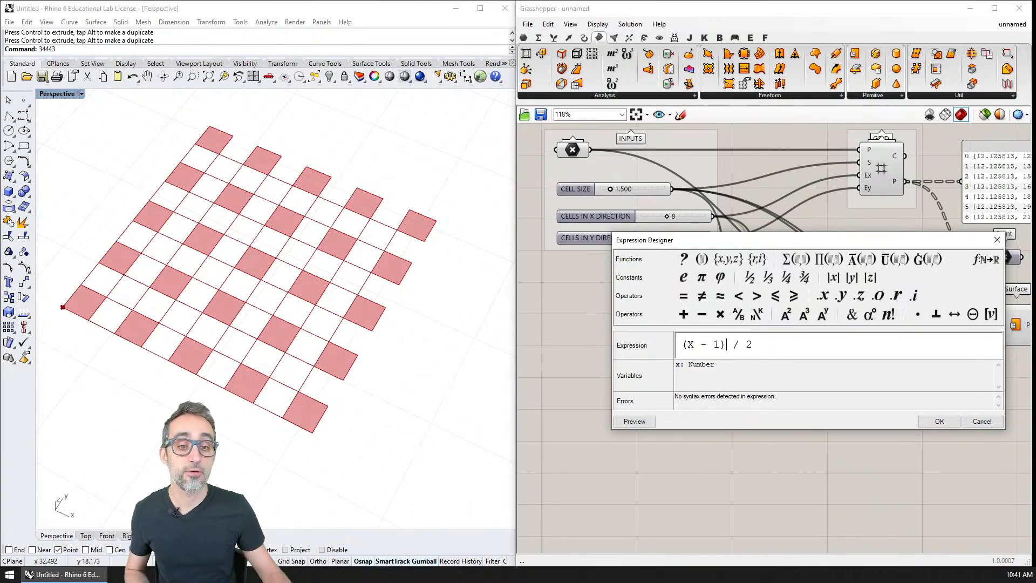
pyautogui.click(940, 422)
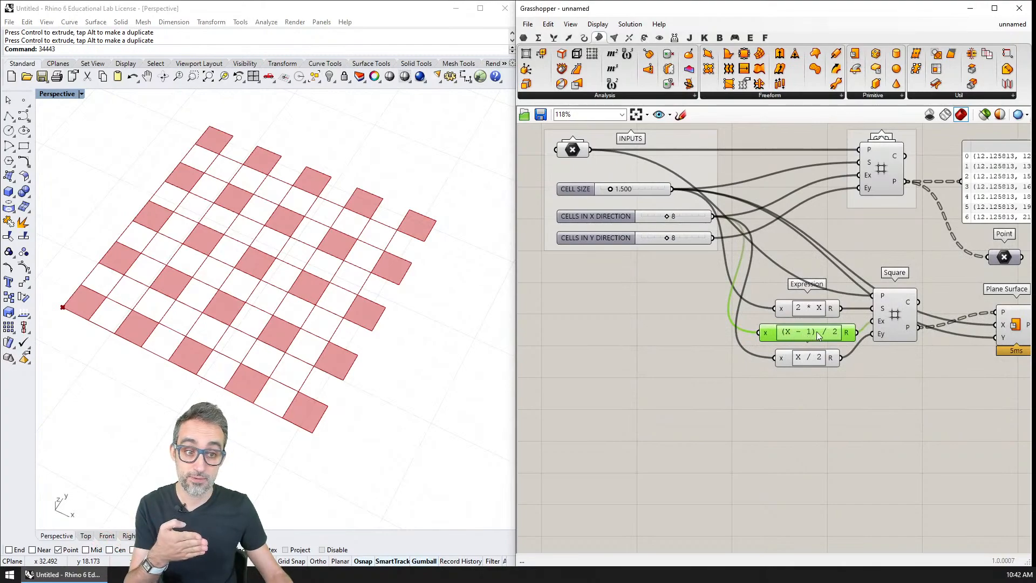
# Check the result of the (X - 1) / 2 expression and the Ex input it feeds on the second Square.
pyautogui.moveTo(848, 337)
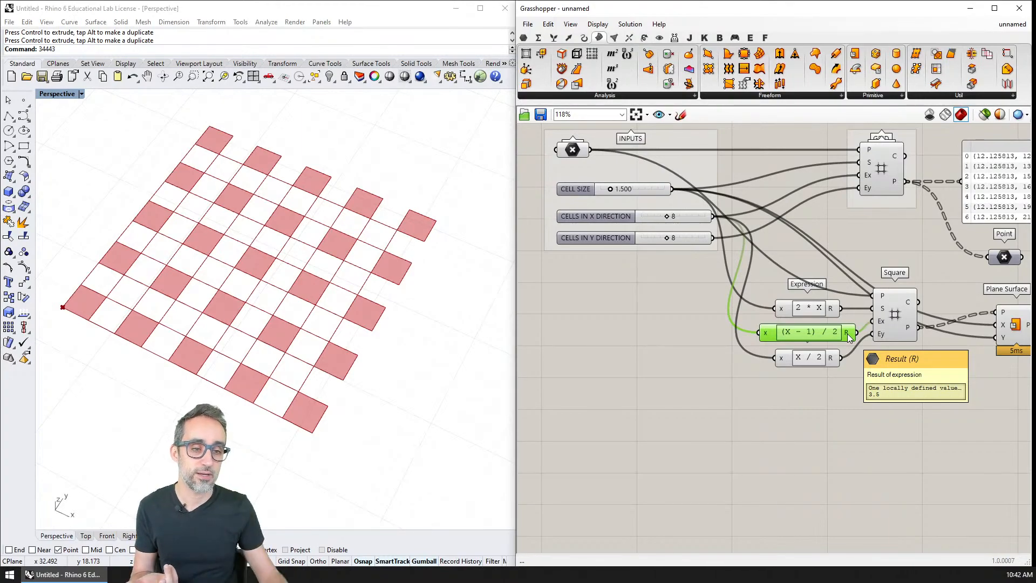
pyautogui.moveTo(881, 324)
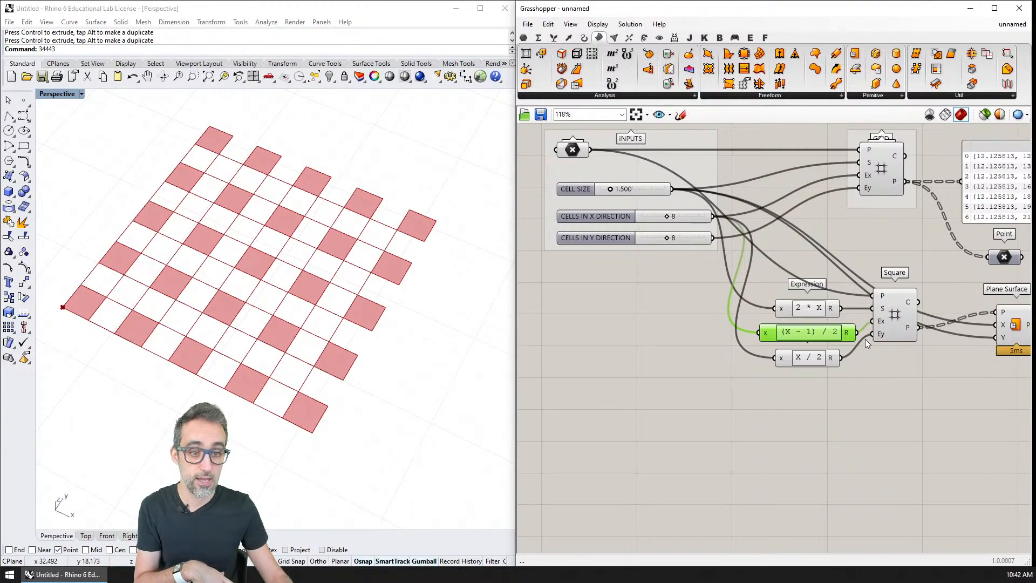
pyautogui.scroll(2, 752, 309)
pyautogui.scroll(1, 753, 308)
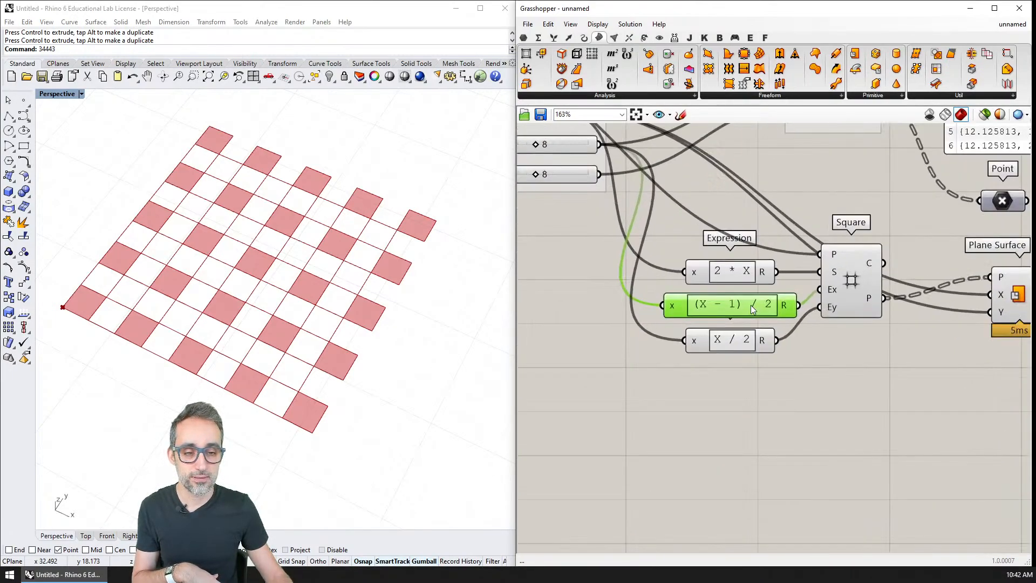
pyautogui.click(791, 346)
pyautogui.moveTo(755, 304)
pyautogui.mouseDown()
pyautogui.moveTo(756, 295)
pyautogui.moveTo(760, 310)
pyautogui.mouseUp()
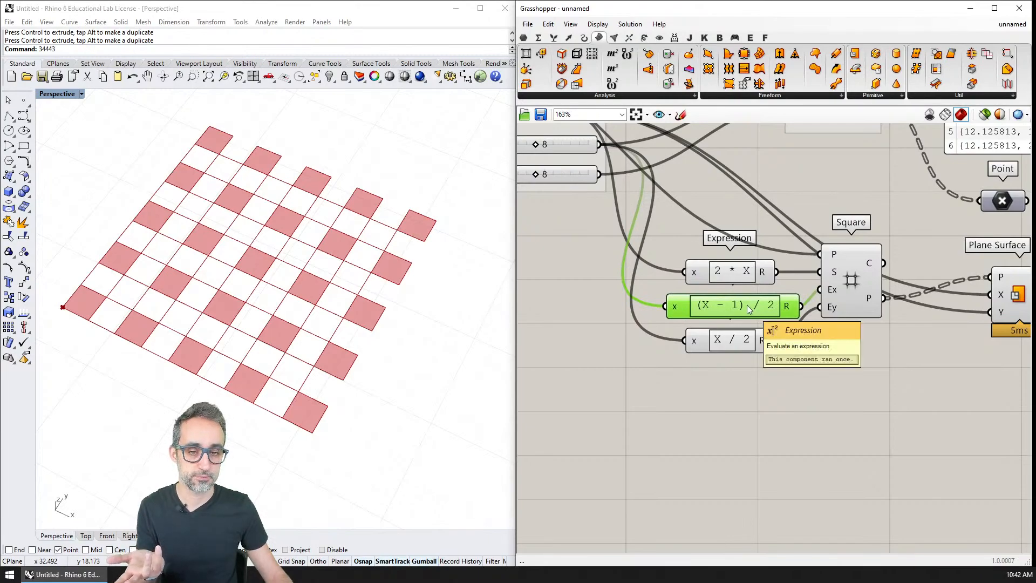
# Open the (X - 1) / 2 expression for editing and examine the Floor and Ceiling entries in the expression function list.
pyautogui.doubleClick(749, 309)
pyautogui.moveTo(760, 218); pyautogui.dragTo(703, 142)
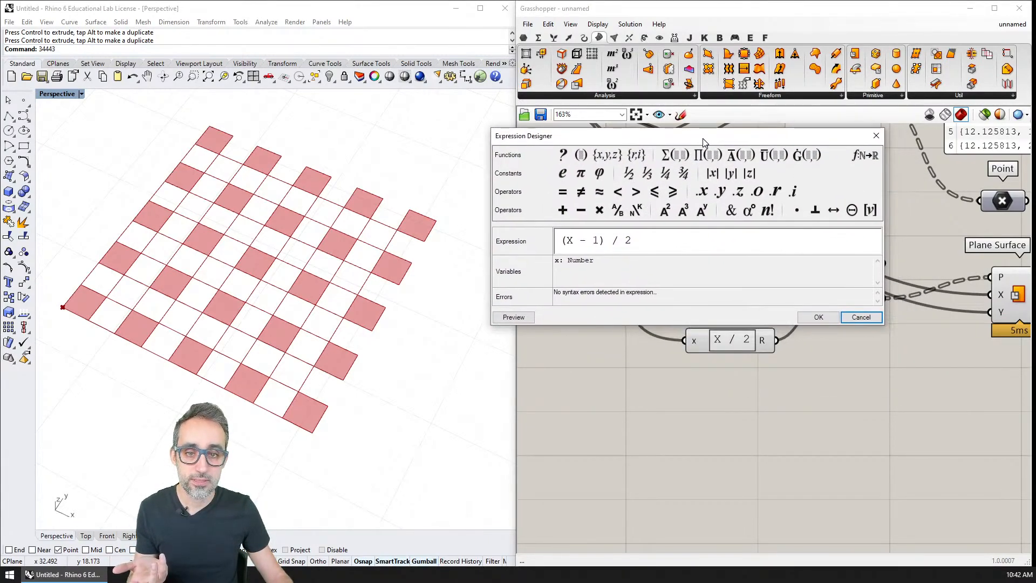
pyautogui.click(865, 157)
pyautogui.moveTo(602, 179); pyautogui.dragTo(794, 208)
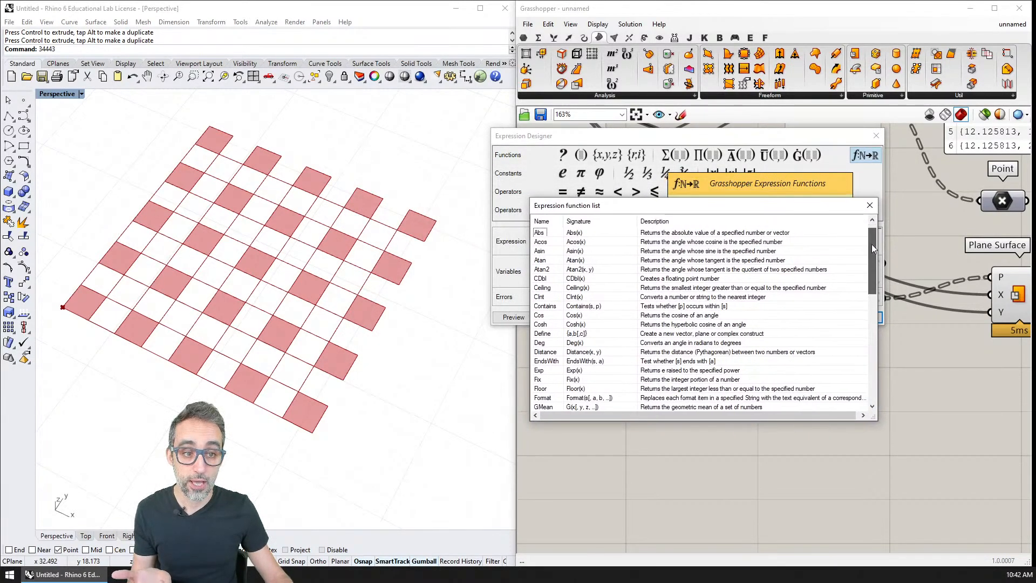
pyautogui.moveTo(871, 243); pyautogui.dragTo(872, 264)
pyautogui.click(541, 333)
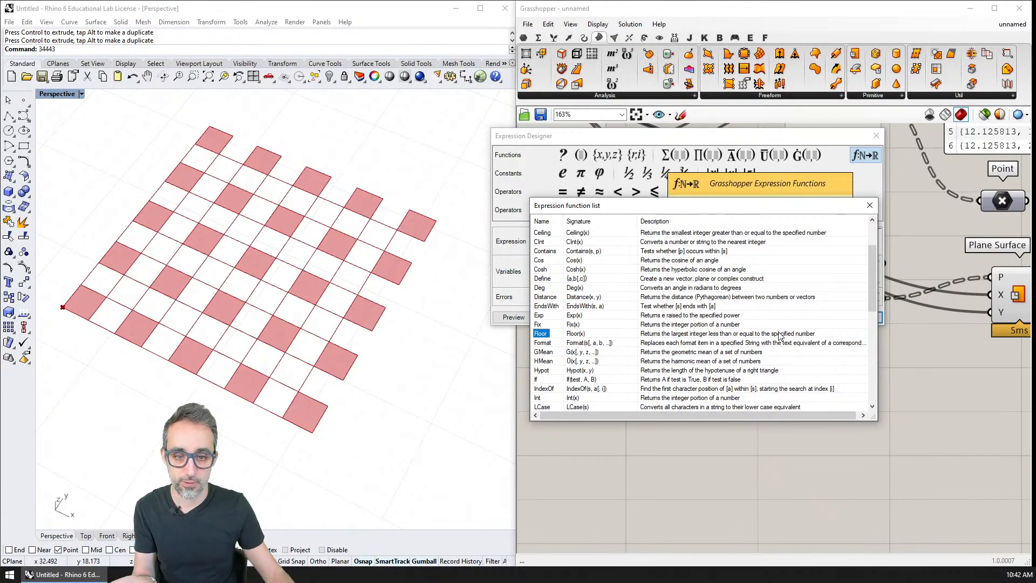
pyautogui.scroll(1, 615, 302)
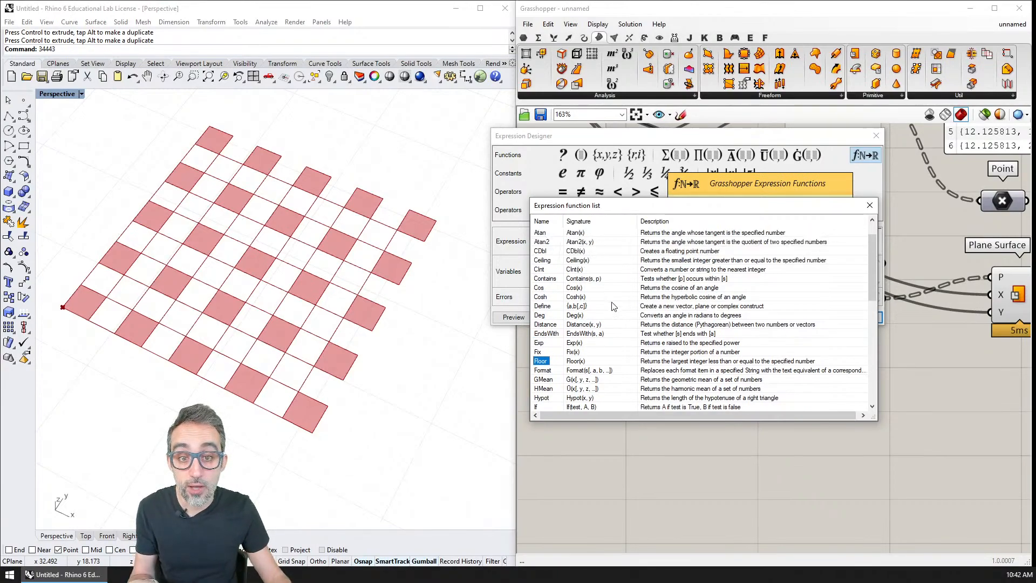
pyautogui.click(574, 261)
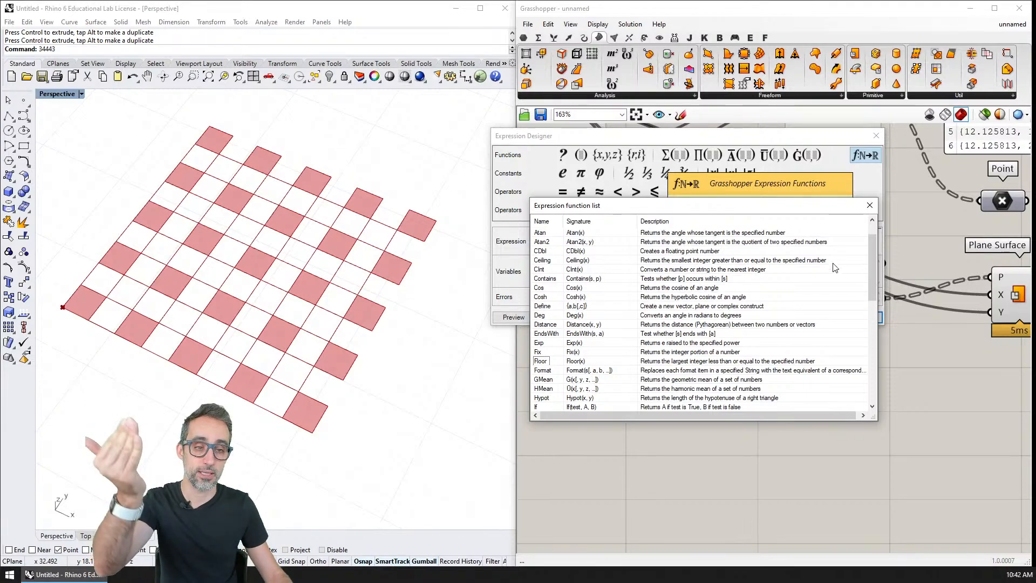
# Change the expression feeding the second Square's Ex input to floor((X - 1) / 2) and shift its component clear of the Square.
pyautogui.moveTo(872, 235); pyautogui.dragTo(869, 325)
pyautogui.click(542, 352)
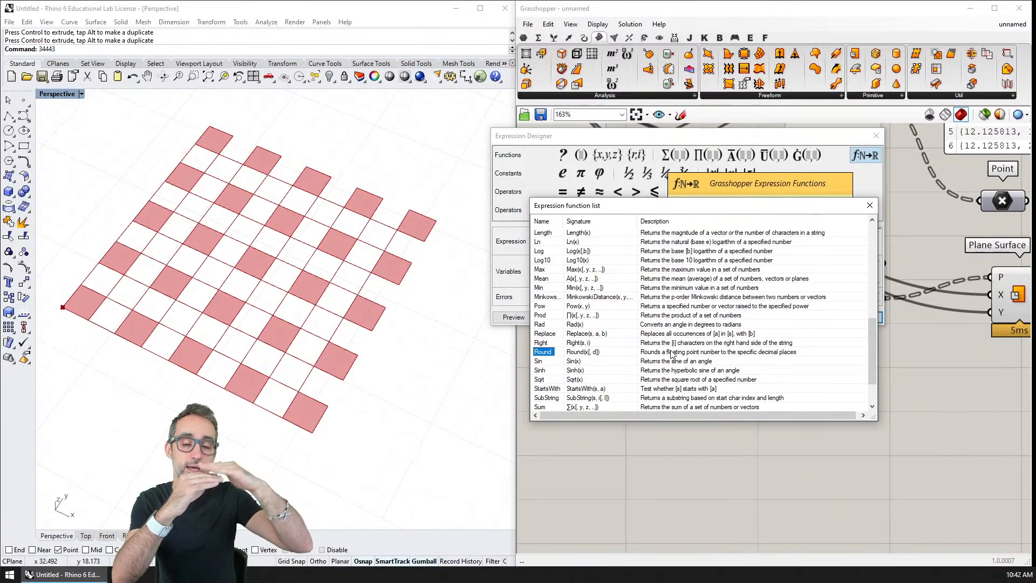
pyautogui.scroll(8, 657, 302)
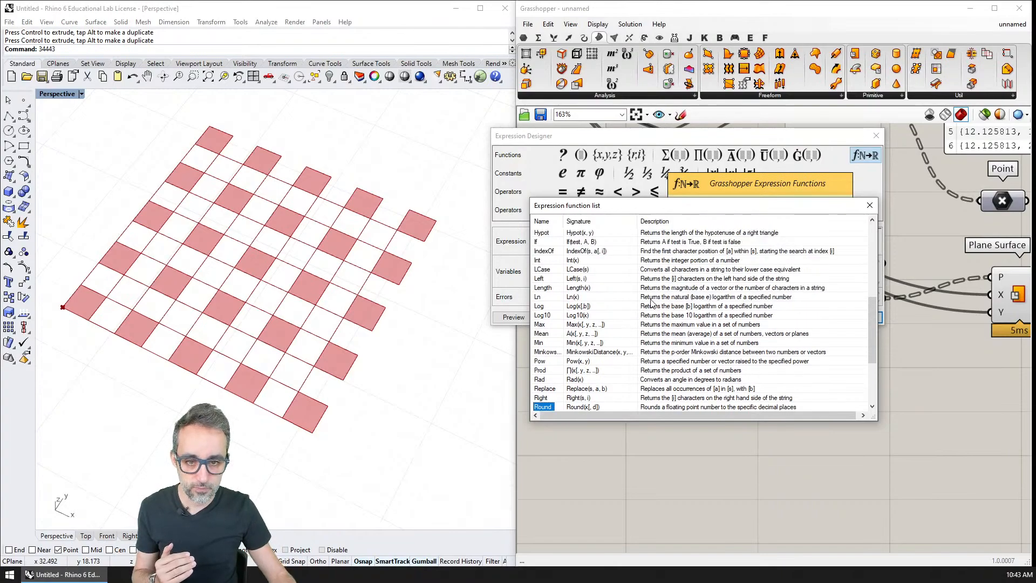
pyautogui.click(547, 363)
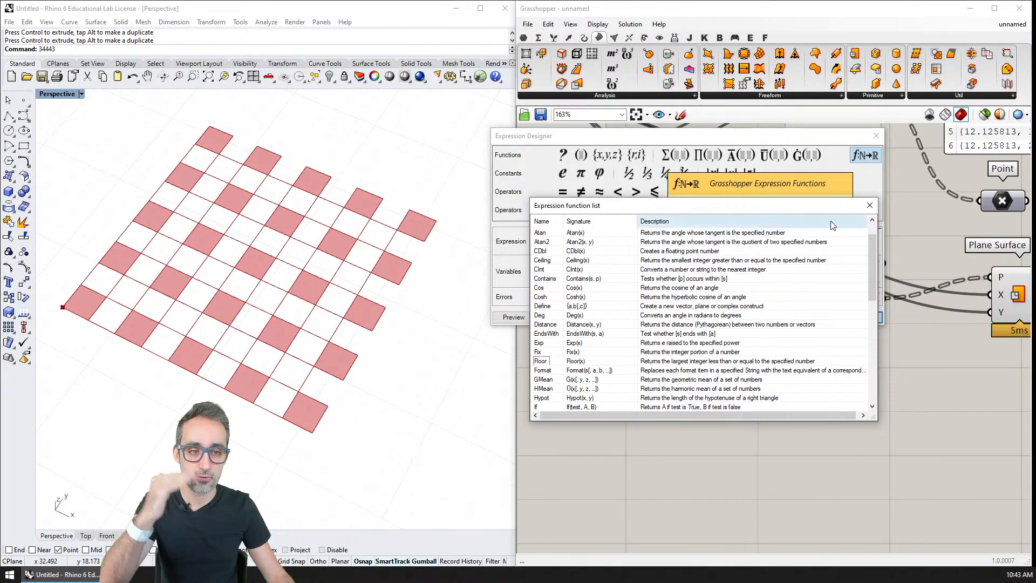
pyautogui.click(870, 211)
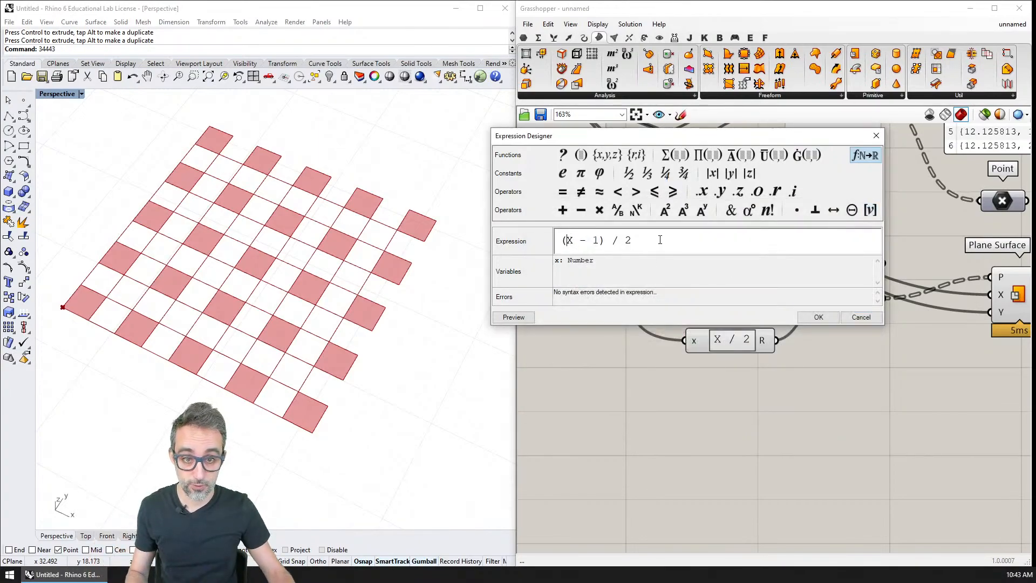
pyautogui.write('FLOOR')
pyautogui.press('BackSpace')
pyautogui.press('BackSpace')
pyautogui.press('BackSpace')
pyautogui.press('BackSpace')
pyautogui.press('BackSpace')
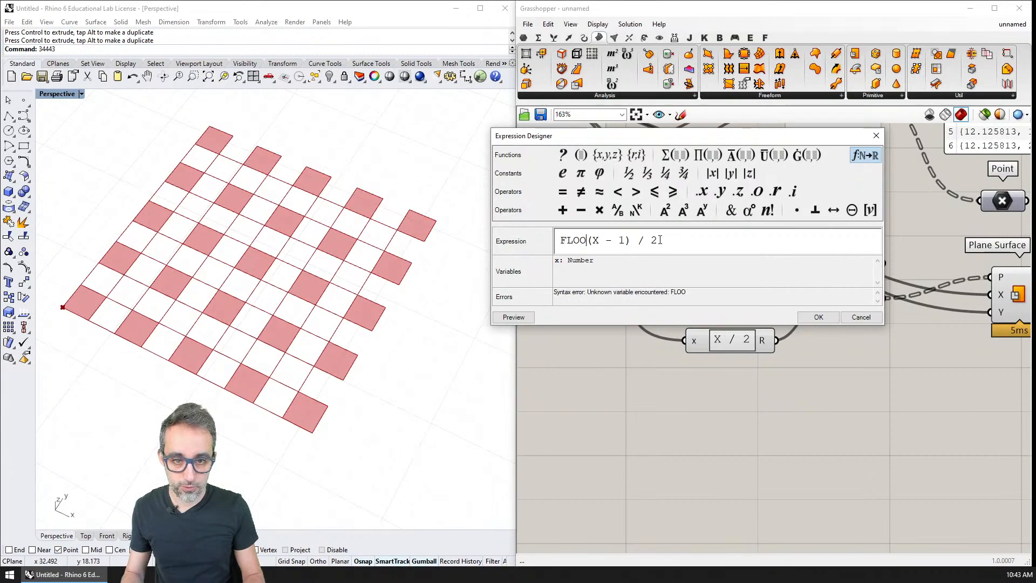
pyautogui.write('floor((X - 1')
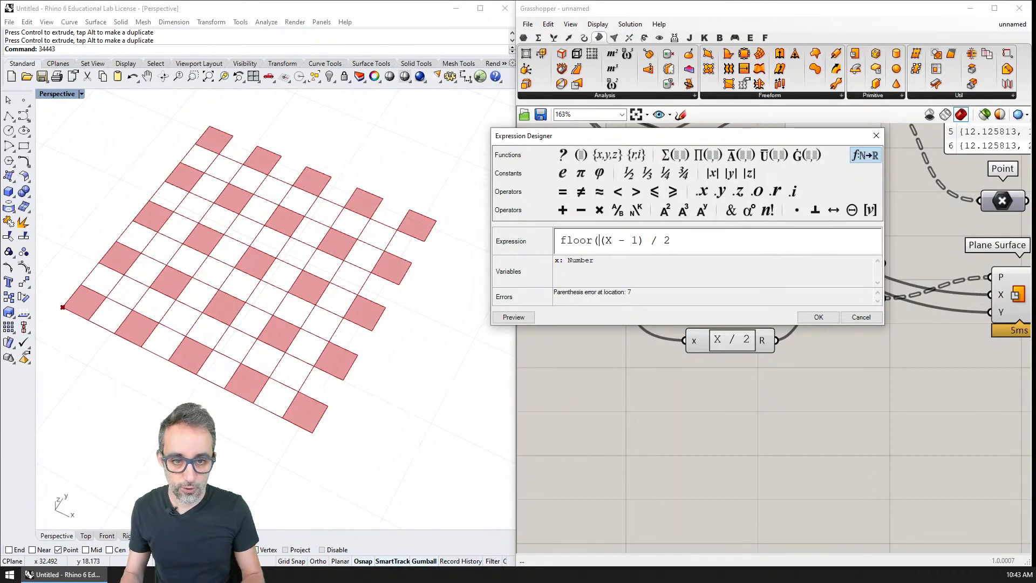
pyautogui.write(')')
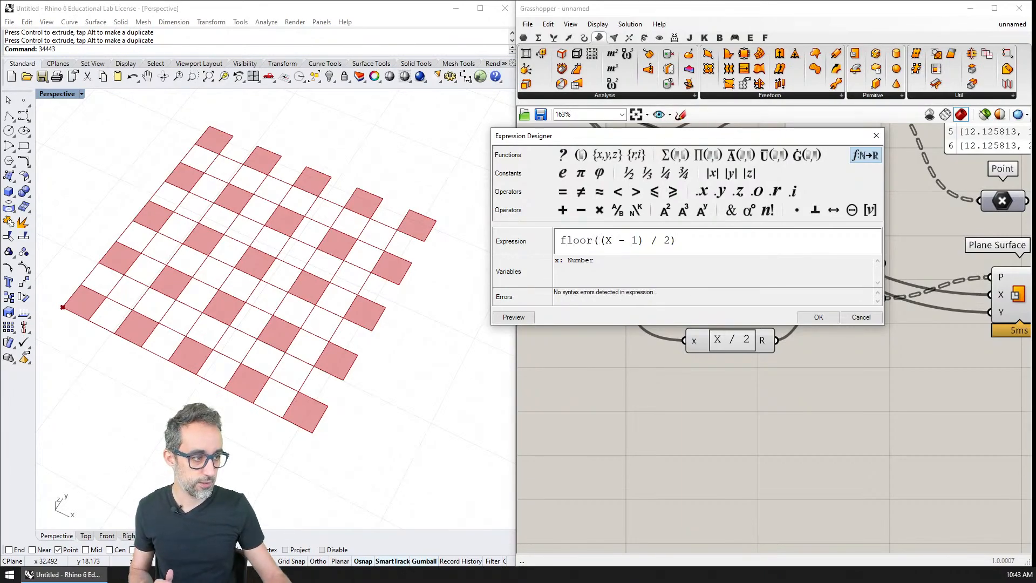
pyautogui.click(817, 317)
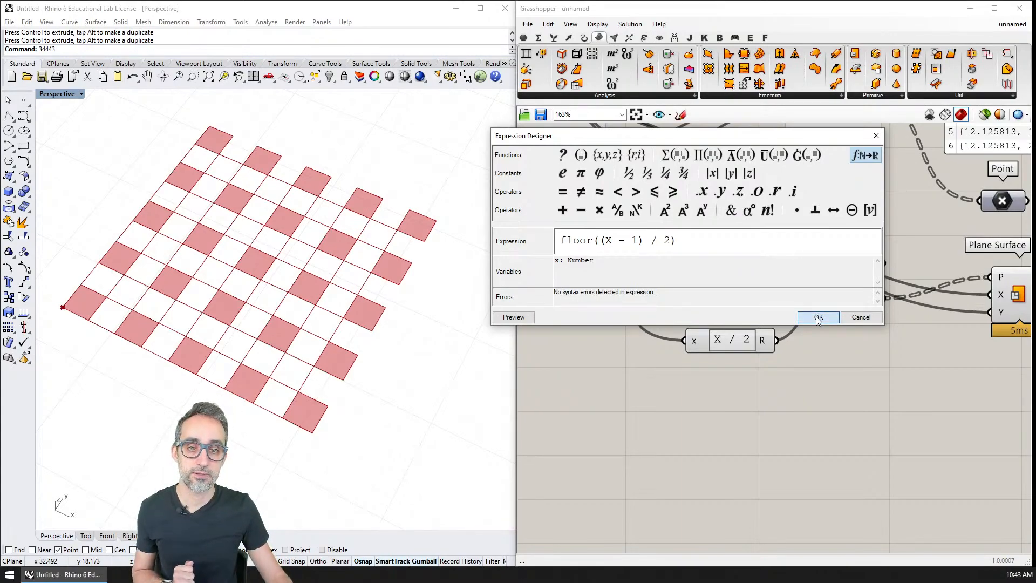
pyautogui.moveTo(776, 305); pyautogui.dragTo(714, 307)
# Test the second grid with CELLS IN X DIRECTION at 9 and 10, and return the slider to 8.
pyautogui.moveTo(576, 194); pyautogui.dragTo(668, 258, button='right')
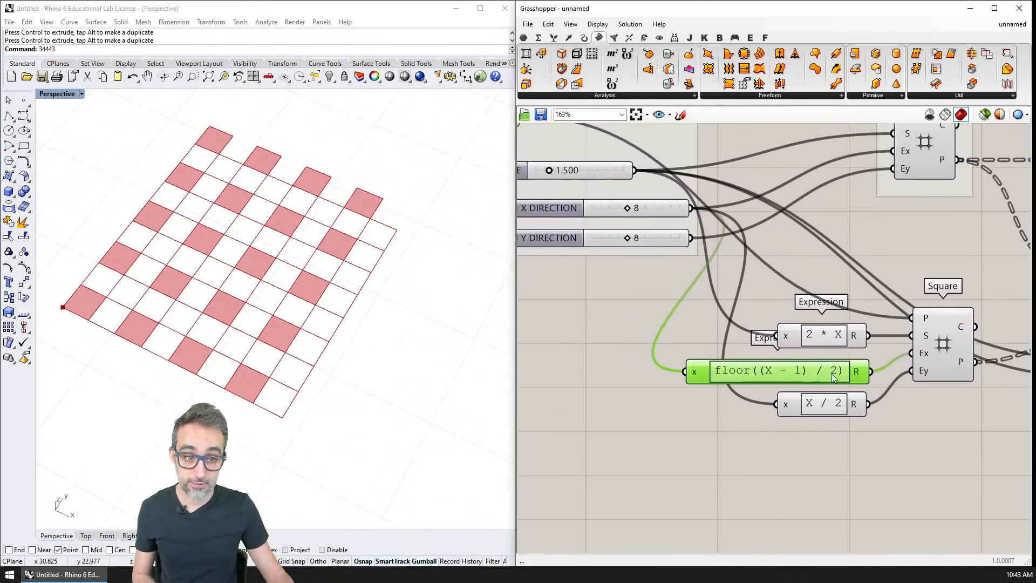
pyautogui.moveTo(626, 210); pyautogui.dragTo(631, 211)
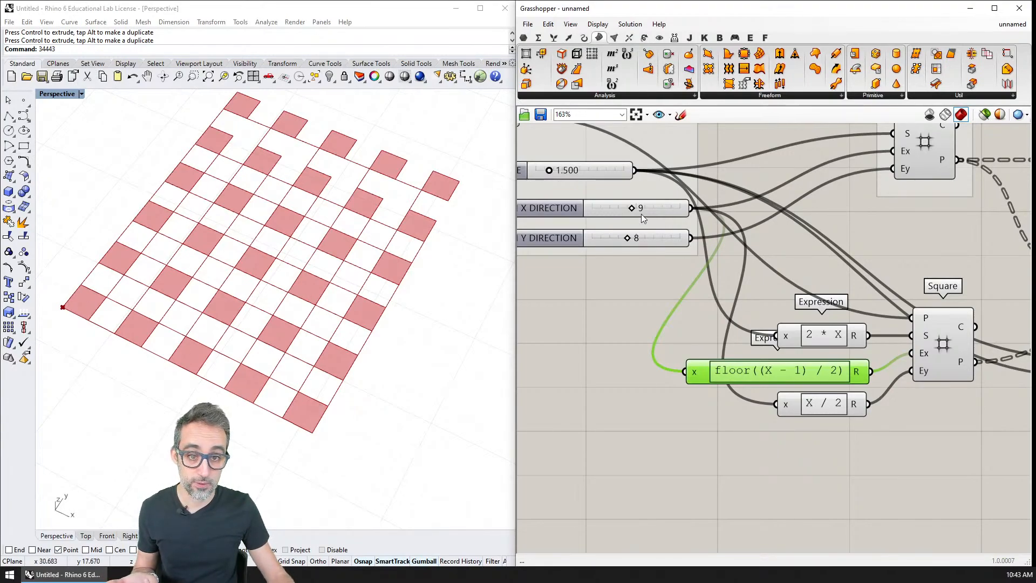
pyautogui.moveTo(632, 209); pyautogui.dragTo(638, 210)
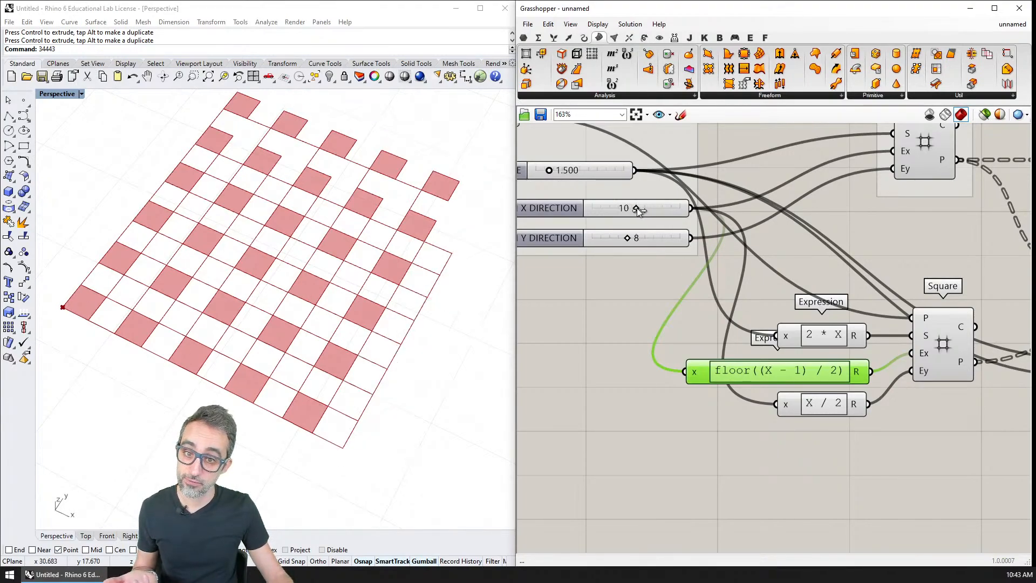
pyautogui.click(951, 332)
pyautogui.moveTo(637, 209)
pyautogui.mouseDown()
pyautogui.moveTo(645, 210)
pyautogui.moveTo(628, 211)
pyautogui.mouseUp()
# Set the expression feeding the second Square's Ey input to floor((x - 1) / 2) and align its component under the Ex expression.
pyautogui.moveTo(828, 406)
pyautogui.mouseDown()
pyautogui.moveTo(815, 412)
pyautogui.moveTo(819, 423)
pyautogui.mouseUp()
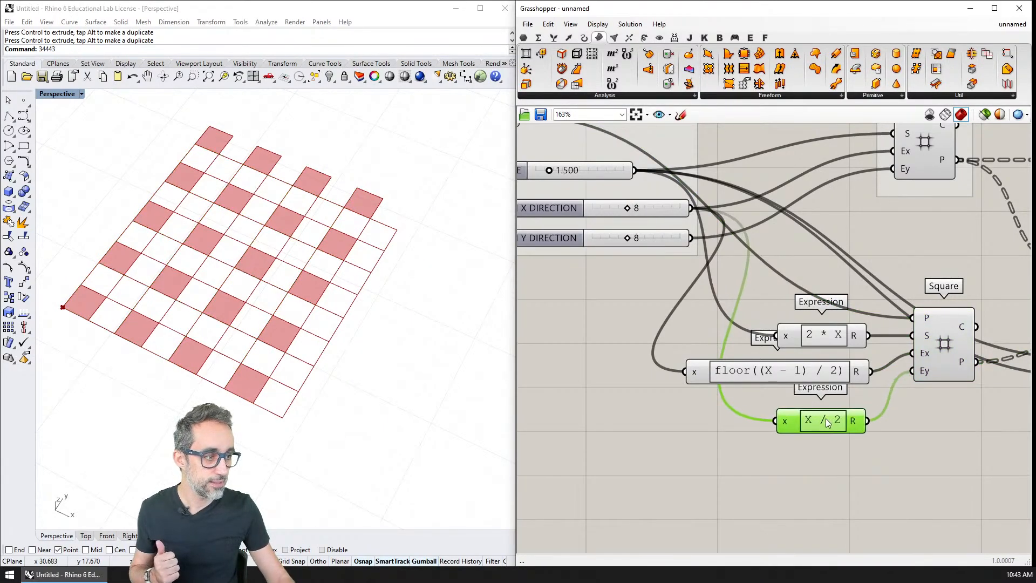
pyautogui.doubleClick(823, 426)
pyautogui.moveTo(781, 434); pyautogui.dragTo(617, 432)
pyautogui.write('floo')
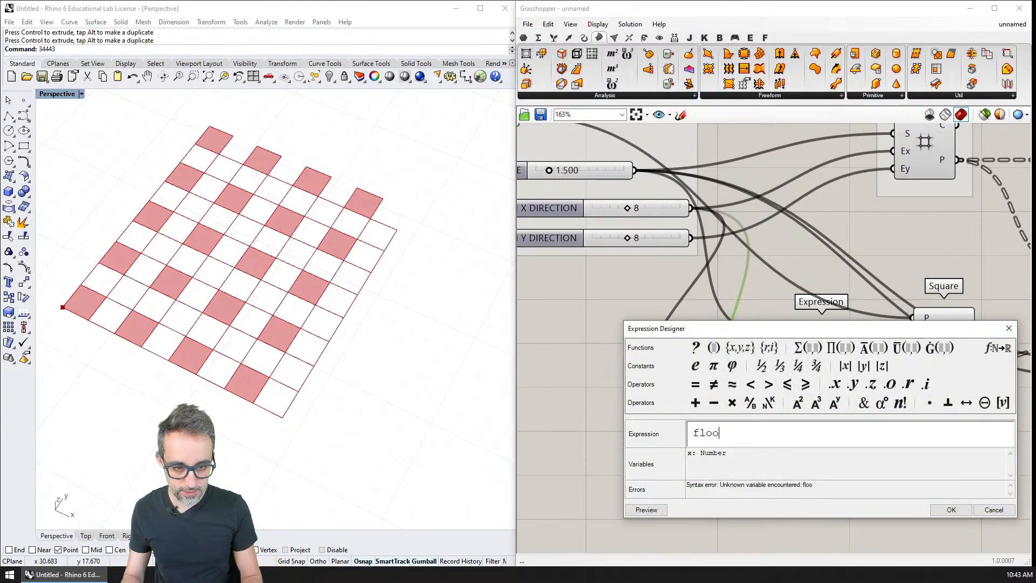
pyautogui.write('r( (x - 1) / 2)')
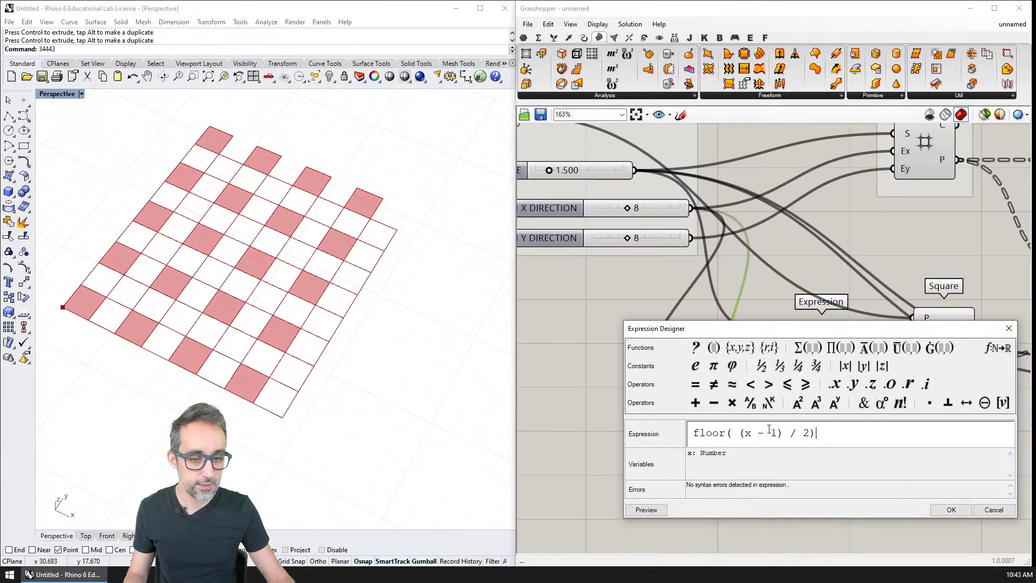
pyautogui.click(738, 433)
pyautogui.press('BackSpace')
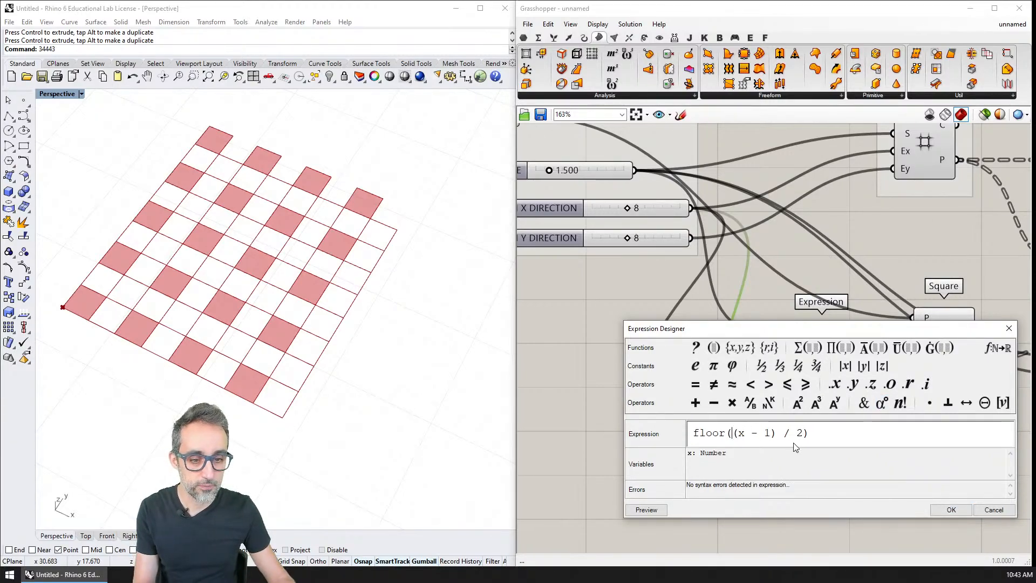
pyautogui.click(969, 512)
pyautogui.moveTo(860, 447); pyautogui.dragTo(843, 388, button='right')
pyautogui.moveTo(811, 373); pyautogui.dragTo(805, 371)
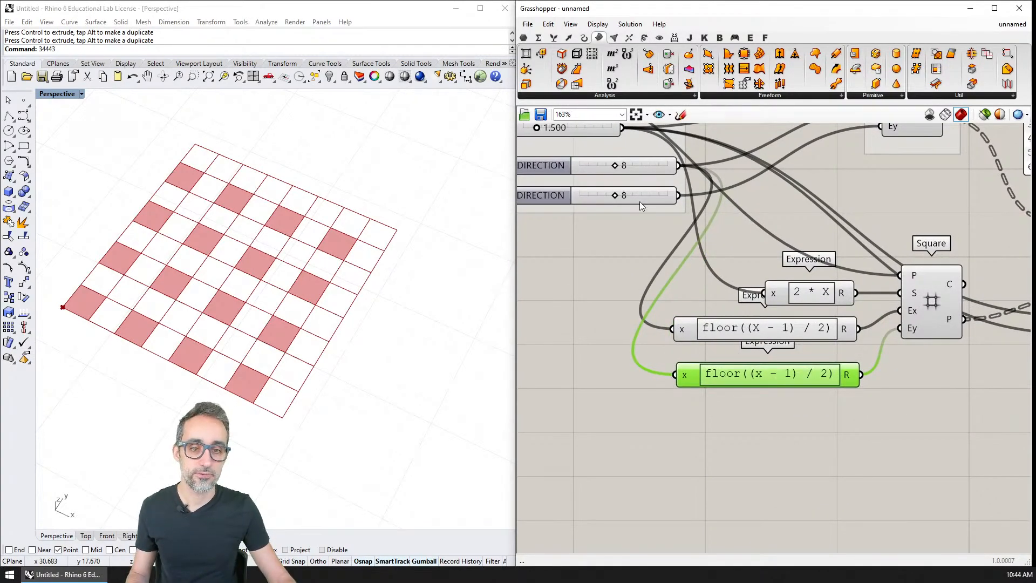
# Examine the second Square's wiring and its grid highlighted over the original grid in the viewport.
pyautogui.moveTo(656, 211); pyautogui.dragTo(690, 263, button='right')
pyautogui.moveTo(650, 246); pyautogui.dragTo(699, 381)
pyautogui.scroll(-3, 672, 282)
pyautogui.moveTo(660, 277)
pyautogui.mouseDown()
pyautogui.moveTo(672, 259)
pyautogui.moveTo(660, 259)
pyautogui.moveTo(659, 275)
pyautogui.mouseUp()
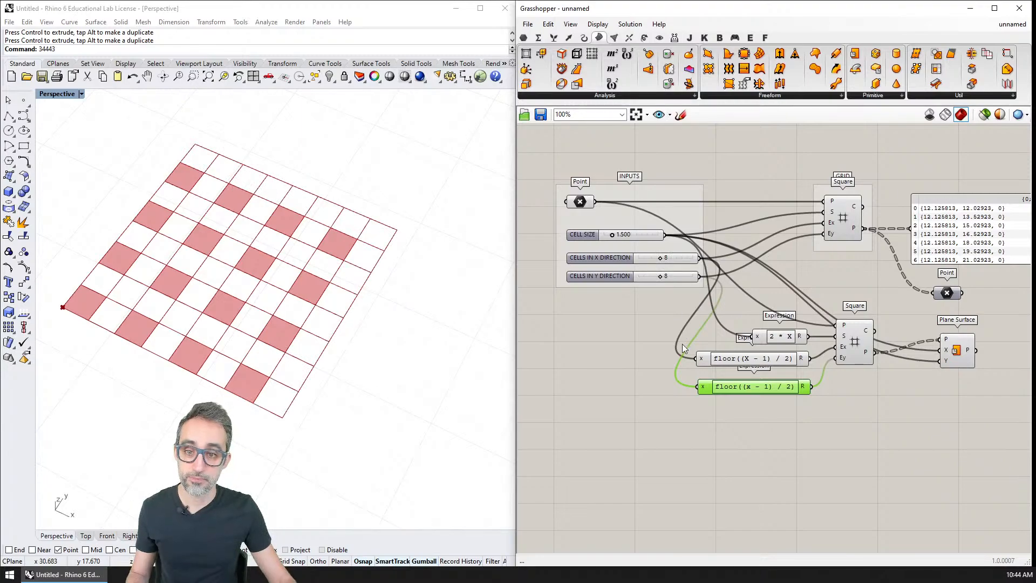
pyautogui.scroll(1, 692, 359)
pyautogui.moveTo(714, 324); pyautogui.dragTo(686, 303, button='right')
pyautogui.scroll(-1, 687, 303)
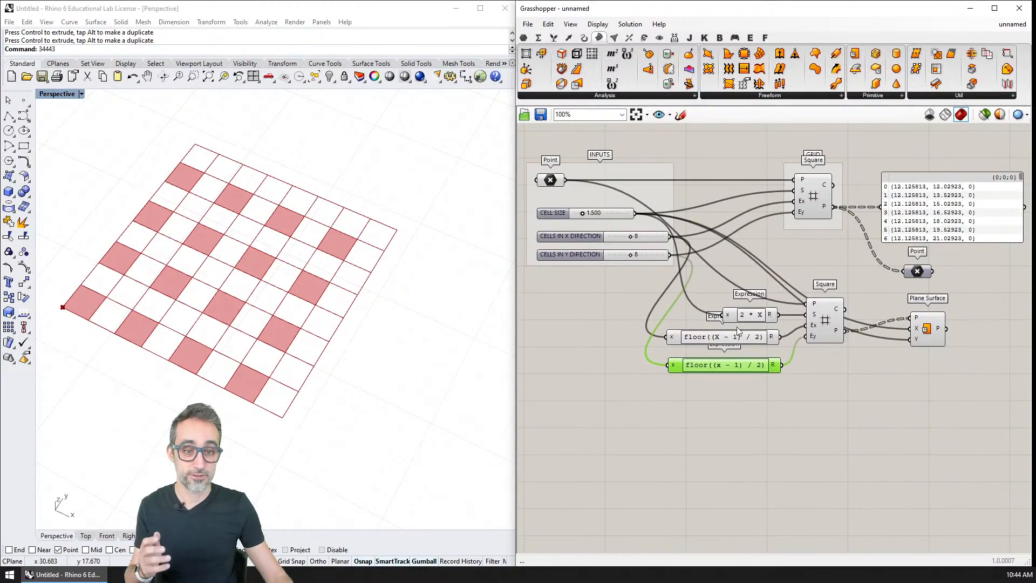
pyautogui.click(827, 318)
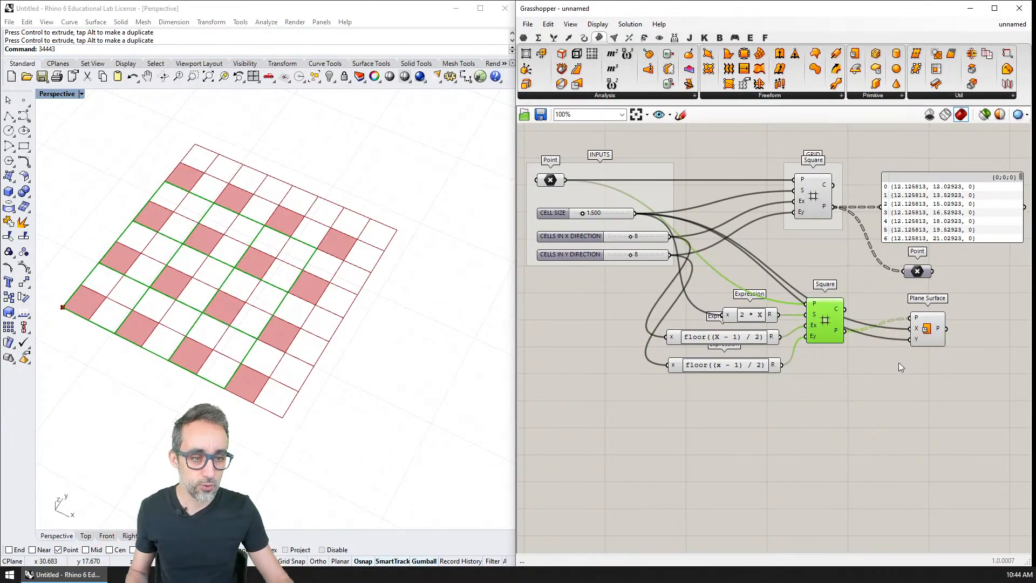
# Connect the second Square's P output to the lower Point parameter in place of its existing source, and move Plane Surface slightly down.
pyautogui.moveTo(845, 330); pyautogui.dragTo(904, 272)
pyautogui.click(914, 274)
pyautogui.hotkey('ctrl', 'w')
pyautogui.press('Escape')
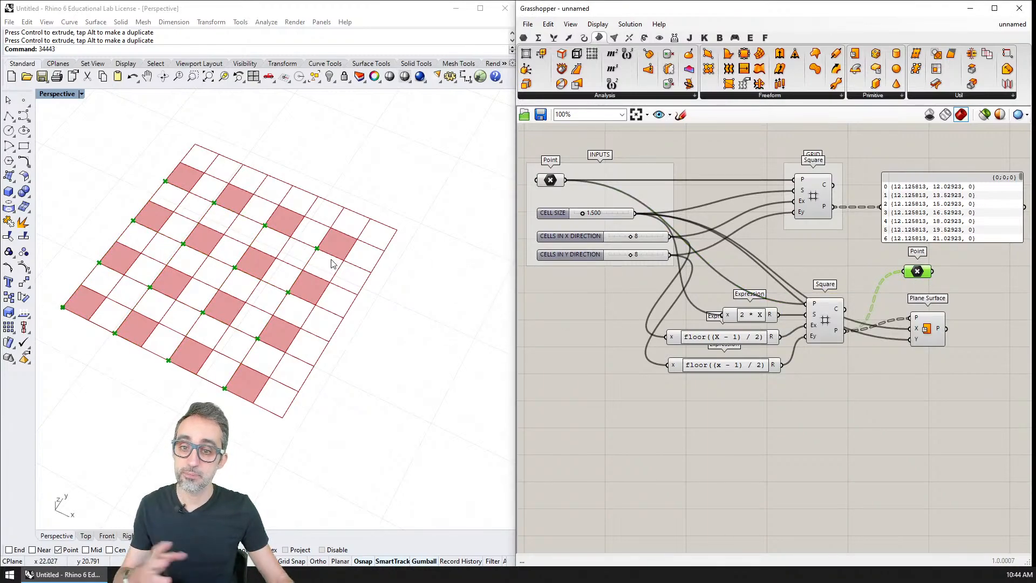
pyautogui.moveTo(928, 331); pyautogui.dragTo(928, 351)
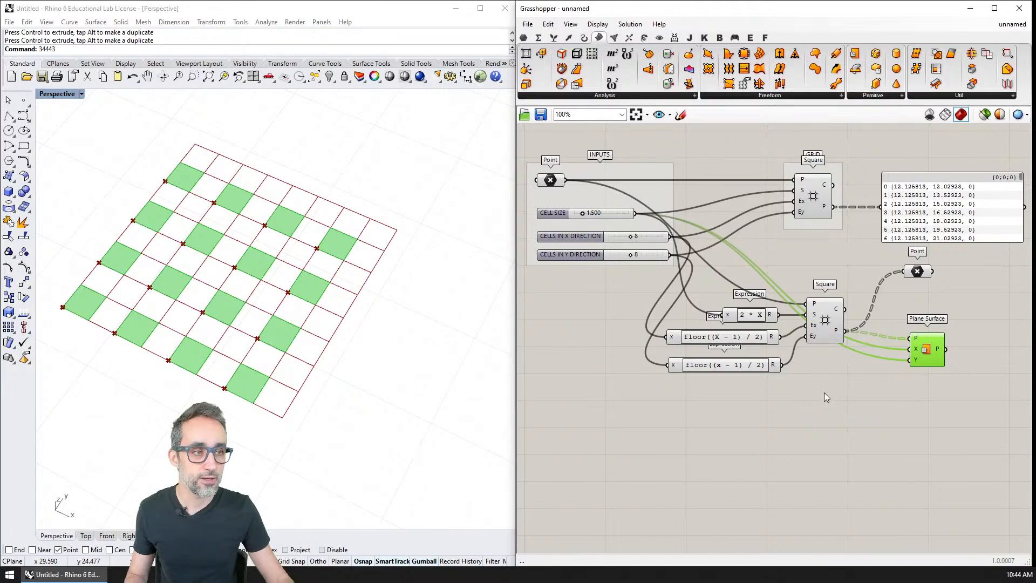
pyautogui.click(825, 391)
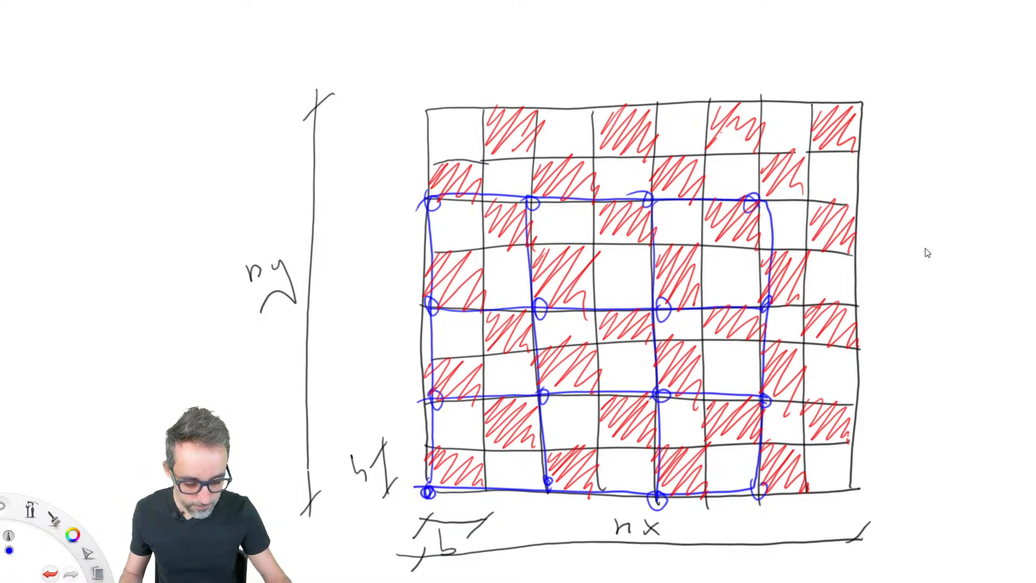
# In the whiteboard sketch, clear the old blue grid and draw a blue double-size grid starting one cell diagonally in from the origin.
pyautogui.press('Delete')
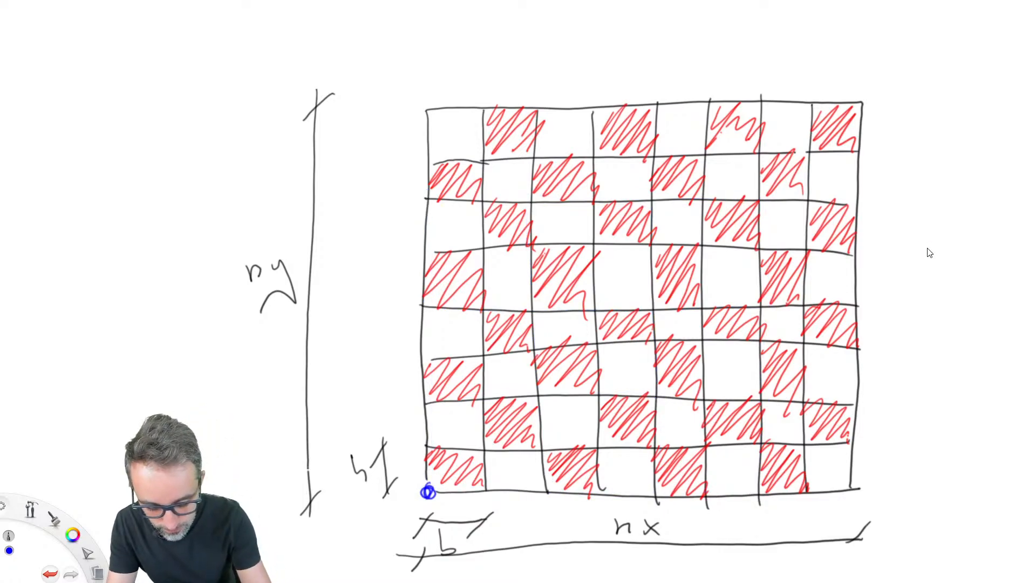
pyautogui.moveTo(490, 447)
pyautogui.mouseDown()
pyautogui.moveTo(482, 160)
pyautogui.moveTo(780, 151)
pyautogui.moveTo(809, 257)
pyautogui.moveTo(802, 437)
pyautogui.moveTo(489, 446)
pyautogui.mouseUp()
pyautogui.moveTo(589, 157); pyautogui.dragTo(599, 456)
pyautogui.moveTo(706, 251); pyautogui.dragTo(711, 456)
pyautogui.moveTo(534, 244)
pyautogui.mouseDown()
pyautogui.moveTo(483, 242)
pyautogui.moveTo(821, 249)
pyautogui.mouseUp()
pyautogui.moveTo(481, 347); pyautogui.dragTo(791, 338)
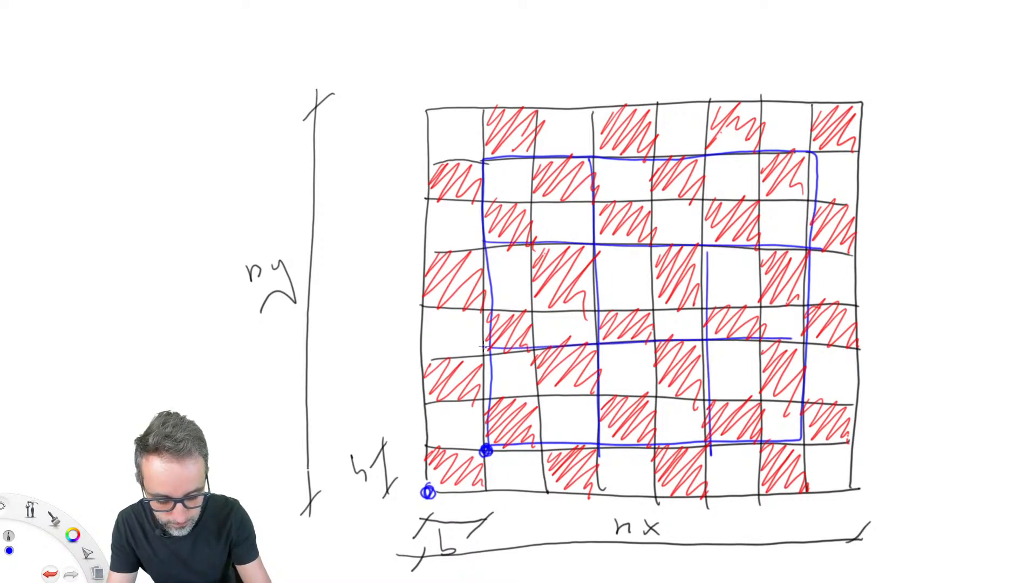
# Mark the intersection points of the offset blue grid with small blue circles.
pyautogui.moveTo(489, 340); pyautogui.dragTo(487, 352)
pyautogui.moveTo(484, 233); pyautogui.dragTo(481, 247)
pyautogui.moveTo(488, 152); pyautogui.dragTo(486, 162)
pyautogui.moveTo(594, 152); pyautogui.dragTo(582, 180)
pyautogui.moveTo(596, 243); pyautogui.dragTo(594, 254)
pyautogui.moveTo(586, 356); pyautogui.dragTo(602, 349)
pyautogui.moveTo(710, 436); pyautogui.dragTo(707, 448)
pyautogui.moveTo(705, 333); pyautogui.dragTo(703, 347)
pyautogui.moveTo(707, 152); pyautogui.dragTo(704, 154)
pyautogui.moveTo(810, 149); pyautogui.dragTo(808, 151)
pyautogui.moveTo(810, 247); pyautogui.dragTo(808, 248)
pyautogui.moveTo(806, 341); pyautogui.dragTo(803, 342)
pyautogui.moveTo(802, 431); pyautogui.dragTo(800, 433)
# Hatch the checkerboard cells at the offset grid's points in blue and circle the offset grid's starting point.
pyautogui.moveTo(484, 396)
pyautogui.mouseDown()
pyautogui.moveTo(526, 432)
pyautogui.moveTo(532, 458)
pyautogui.mouseUp()
pyautogui.moveTo(487, 334)
pyautogui.mouseDown()
pyautogui.moveTo(499, 312)
pyautogui.moveTo(514, 312)
pyautogui.moveTo(531, 346)
pyautogui.mouseUp()
pyautogui.moveTo(492, 226)
pyautogui.mouseDown()
pyautogui.moveTo(515, 204)
pyautogui.moveTo(531, 249)
pyautogui.mouseUp()
pyautogui.moveTo(490, 135)
pyautogui.mouseDown()
pyautogui.moveTo(509, 110)
pyautogui.moveTo(539, 122)
pyautogui.mouseUp()
pyautogui.moveTo(539, 351); pyautogui.dragTo(580, 402)
pyautogui.moveTo(536, 245); pyautogui.dragTo(587, 305)
pyautogui.moveTo(534, 189)
pyautogui.mouseDown()
pyautogui.moveTo(558, 157)
pyautogui.moveTo(593, 186)
pyautogui.mouseUp()
pyautogui.moveTo(601, 146)
pyautogui.mouseDown()
pyautogui.moveTo(637, 110)
pyautogui.moveTo(650, 143)
pyautogui.mouseUp()
pyautogui.moveTo(603, 227)
pyautogui.mouseDown()
pyautogui.moveTo(626, 208)
pyautogui.moveTo(650, 221)
pyautogui.mouseUp()
pyautogui.moveTo(600, 348)
pyautogui.mouseDown()
pyautogui.moveTo(642, 318)
pyautogui.moveTo(656, 331)
pyautogui.mouseUp()
pyautogui.moveTo(601, 423)
pyautogui.mouseDown()
pyautogui.moveTo(610, 398)
pyautogui.moveTo(649, 429)
pyautogui.mouseUp()
pyautogui.moveTo(708, 348)
pyautogui.mouseDown()
pyautogui.moveTo(726, 310)
pyautogui.moveTo(759, 324)
pyautogui.mouseUp()
pyautogui.moveTo(703, 434)
pyautogui.mouseDown()
pyautogui.moveTo(747, 401)
pyautogui.moveTo(755, 445)
pyautogui.mouseUp()
pyautogui.moveTo(801, 426)
pyautogui.mouseDown()
pyautogui.moveTo(827, 398)
pyautogui.moveTo(845, 442)
pyautogui.mouseUp()
pyautogui.moveTo(806, 340); pyautogui.dragTo(852, 324)
pyautogui.moveTo(847, 218)
pyautogui.mouseDown()
pyautogui.moveTo(803, 237)
pyautogui.moveTo(801, 226)
pyautogui.mouseUp()
pyautogui.moveTo(811, 151)
pyautogui.mouseDown()
pyautogui.moveTo(856, 119)
pyautogui.moveTo(814, 135)
pyautogui.mouseUp()
pyautogui.moveTo(712, 143)
pyautogui.mouseDown()
pyautogui.moveTo(739, 116)
pyautogui.moveTo(750, 156)
pyautogui.moveTo(766, 121)
pyautogui.mouseUp()
pyautogui.moveTo(706, 226)
pyautogui.mouseDown()
pyautogui.moveTo(744, 200)
pyautogui.moveTo(757, 248)
pyautogui.mouseUp()
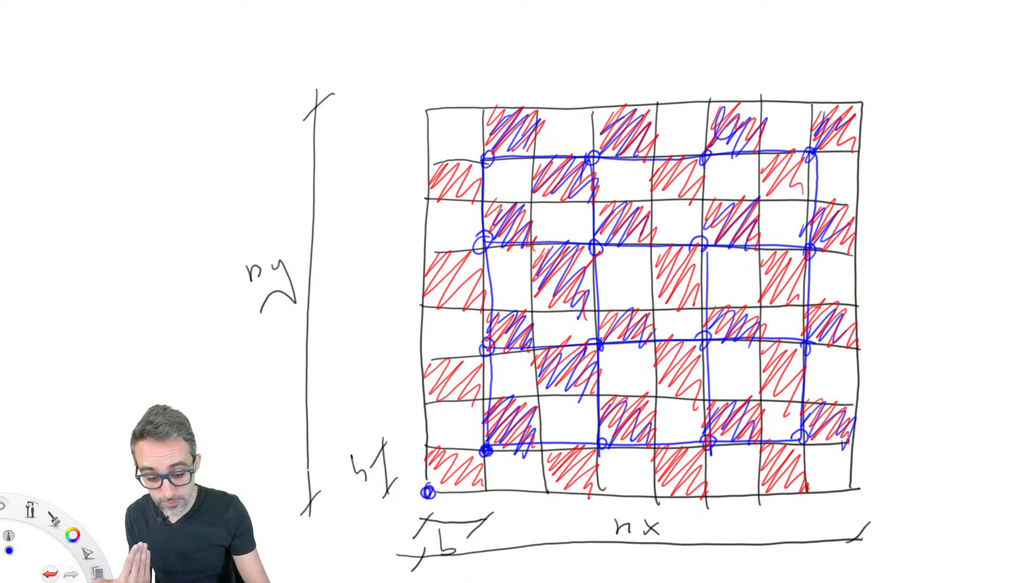
pyautogui.moveTo(496, 426)
pyautogui.mouseDown()
pyautogui.moveTo(474, 435)
pyautogui.moveTo(497, 422)
pyautogui.moveTo(469, 464)
pyautogui.moveTo(499, 431)
pyautogui.moveTo(492, 422)
pyautogui.mouseUp()
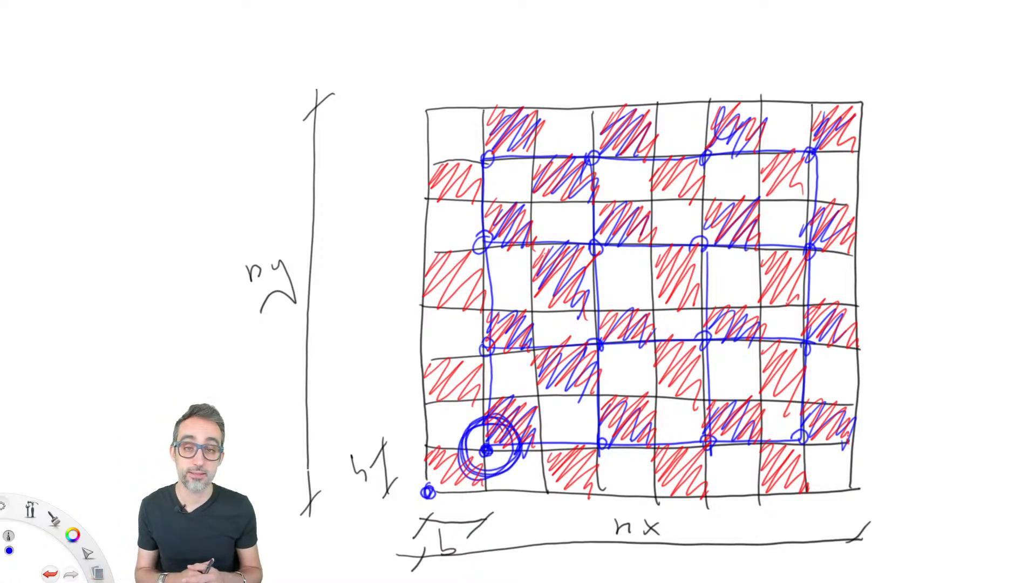
pyautogui.moveTo(445, 475); pyautogui.dragTo(453, 463)
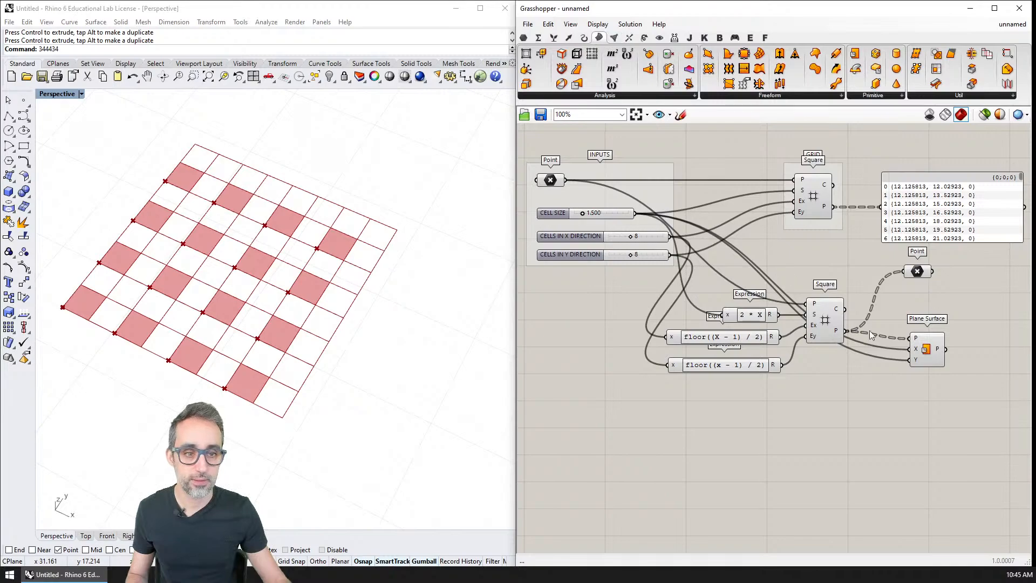
# Back in Grasshopper, group the three expressions, second Square, Point and Plane Surface, shift them aside, and name the group FIRST SET OF CELLS.
pyautogui.moveTo(870, 326); pyautogui.dragTo(767, 331, button='right')
pyautogui.moveTo(867, 260); pyautogui.dragTo(612, 402)
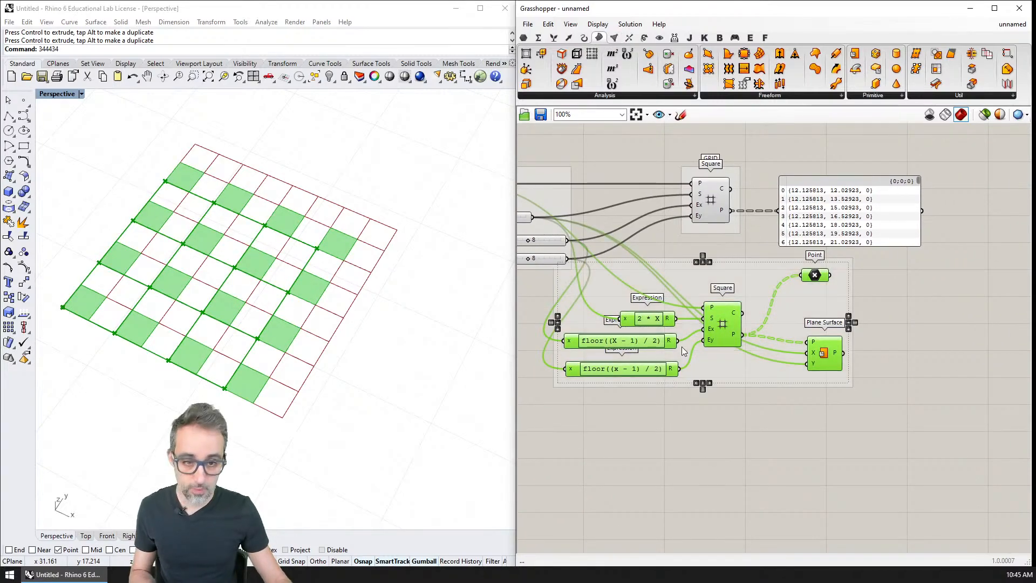
pyautogui.hotkey('ctrl', 'g')
pyautogui.moveTo(746, 359); pyautogui.dragTo(865, 376)
pyautogui.rightClick(824, 290)
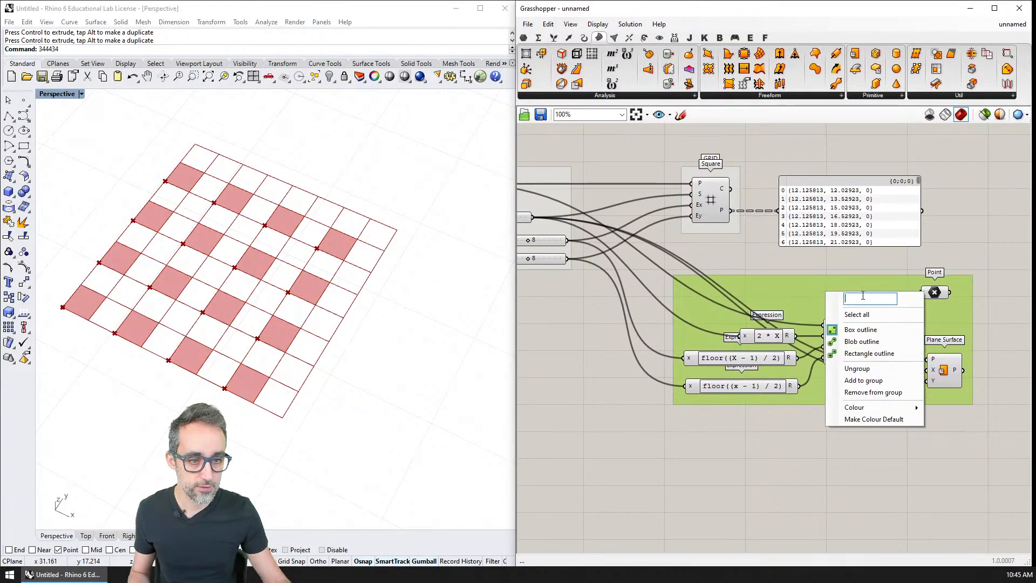
pyautogui.write('FIRST')
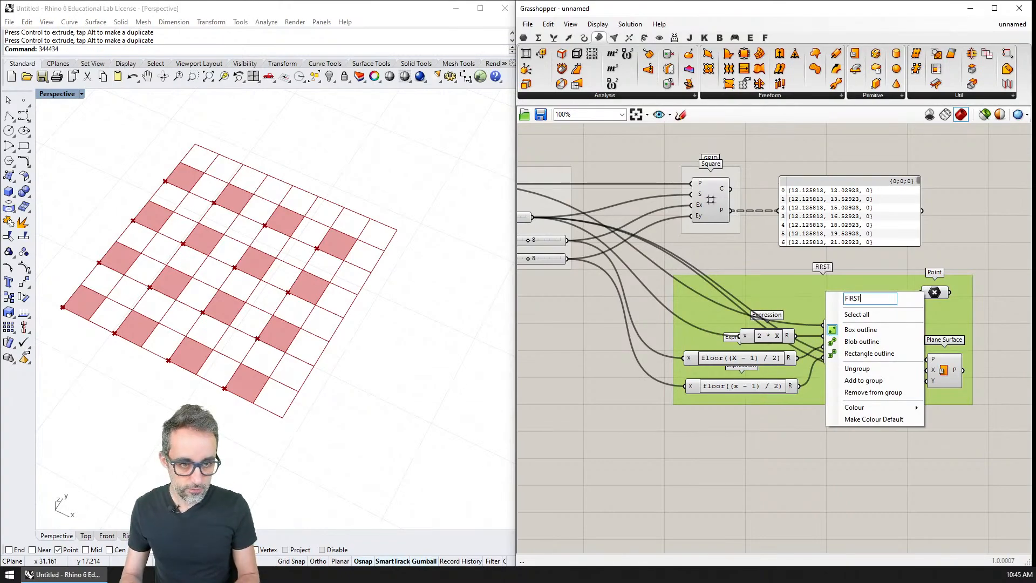
pyautogui.write(' SET OF CELLS')
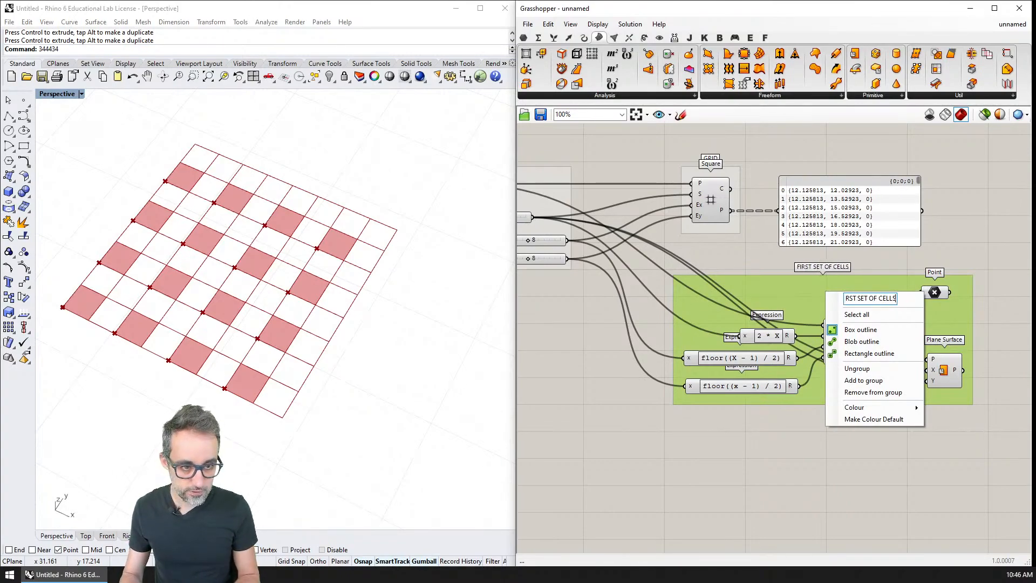
pyautogui.press('Return')
# Add a Deconstruct component below the FIRST SET OF CELLS group and connect the INPUTS Point to its P input.
pyautogui.moveTo(629, 282); pyautogui.dragTo(661, 249, button='right')
pyautogui.scroll(-1, 661, 249)
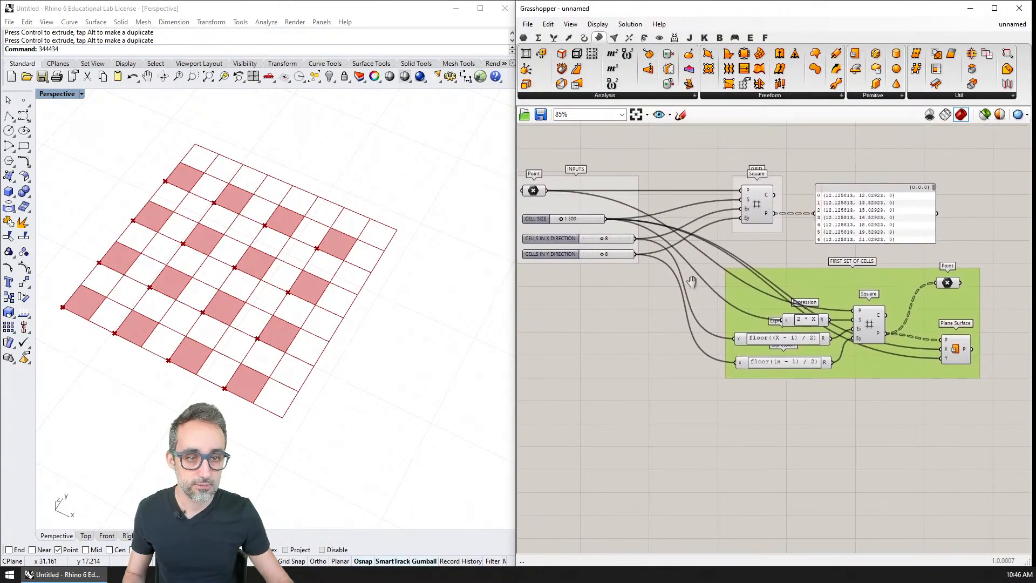
pyautogui.click(563, 199)
pyautogui.doubleClick(771, 415)
pyautogui.write('deco')
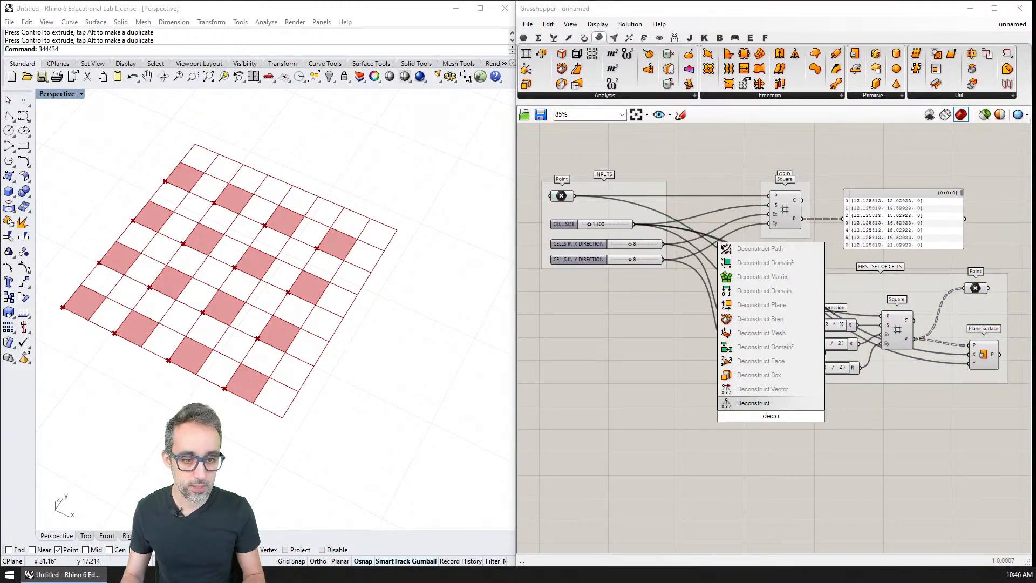
pyautogui.press('Return')
pyautogui.moveTo(575, 196); pyautogui.dragTo(756, 416)
pyautogui.scroll(3, 785, 461)
pyautogui.moveTo(835, 467); pyautogui.dragTo(673, 355, button='right')
pyautogui.scroll(1, 666, 349)
pyautogui.scroll(-1, 661, 340)
pyautogui.moveTo(605, 330); pyautogui.dragTo(602, 385)
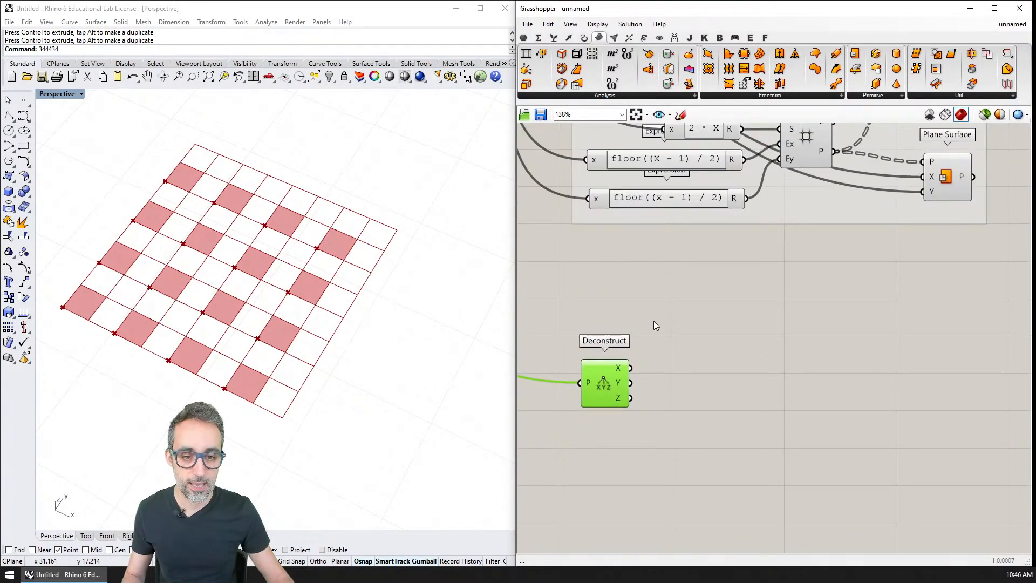
# Add two Addition components beside Deconstruct, one summing CELL SIZE with the X output and its copy summing CELL SIZE with Y.
pyautogui.doubleClick(676, 319)
pyautogui.write('add')
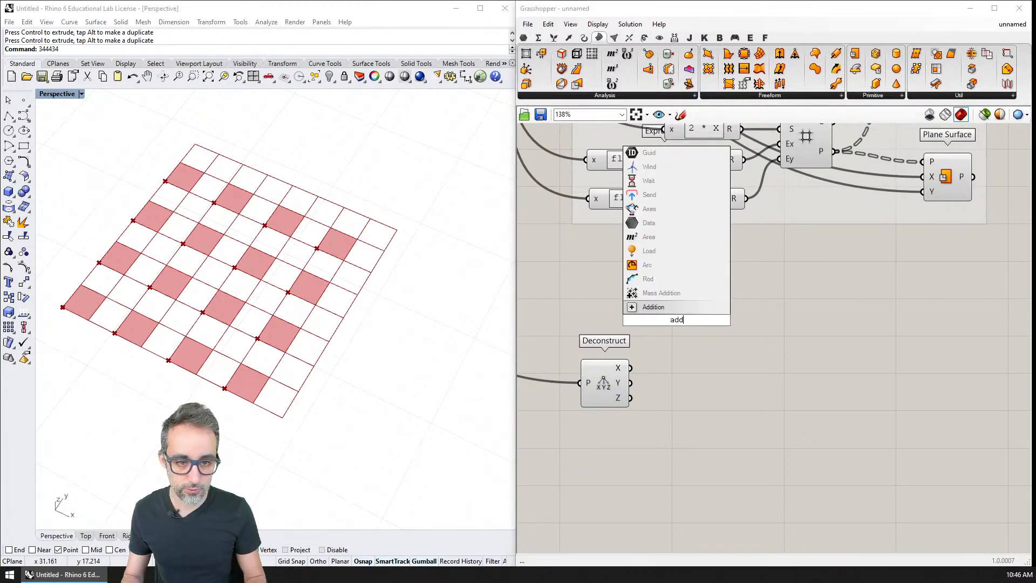
pyautogui.press('Return')
pyautogui.scroll(-2, 668, 334)
pyautogui.moveTo(644, 301); pyautogui.dragTo(719, 338, button='right')
pyautogui.moveTo(689, 260); pyautogui.dragTo(759, 303, button='right')
pyautogui.moveTo(675, 200); pyautogui.dragTo(883, 432)
pyautogui.hotkey('ctrl', 'c')
pyautogui.hotkey('ctrl', 'v')
pyautogui.moveTo(898, 466); pyautogui.dragTo(794, 419, button='right')
# Add a Construct Point component and feed it the two Addition results as X and Y and Deconstruct's Z output as Z.
pyautogui.doubleClick(840, 419)
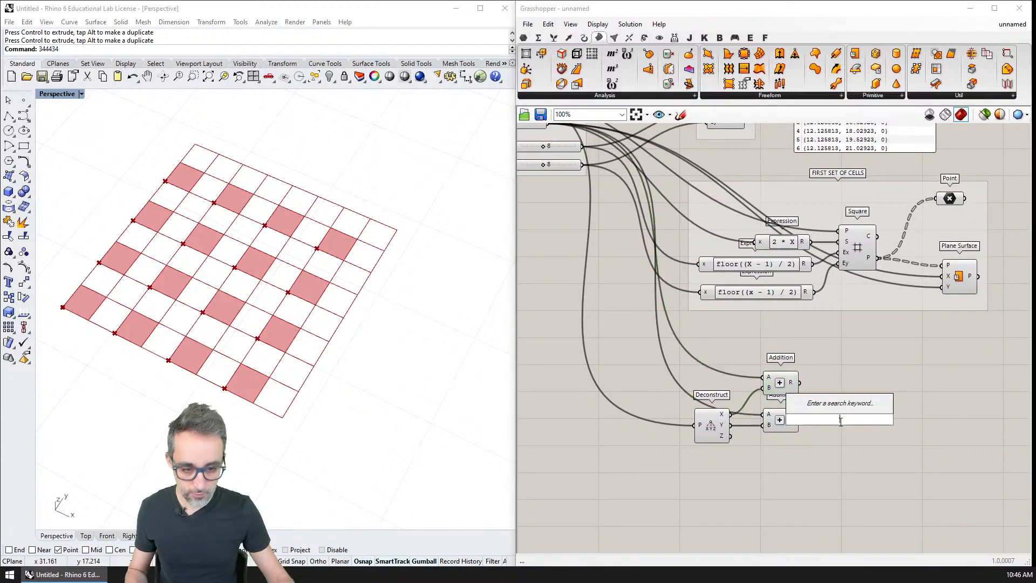
pyautogui.write('constr')
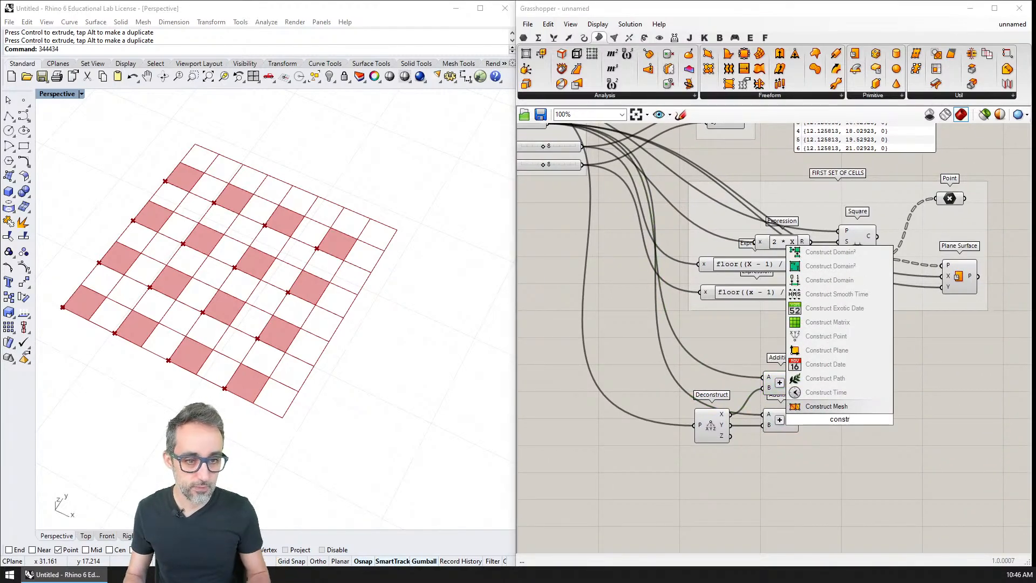
pyautogui.press('Up')
pyautogui.press('Up')
pyautogui.press('Up')
pyautogui.press('Up')
pyautogui.press('Up')
pyautogui.press('Return')
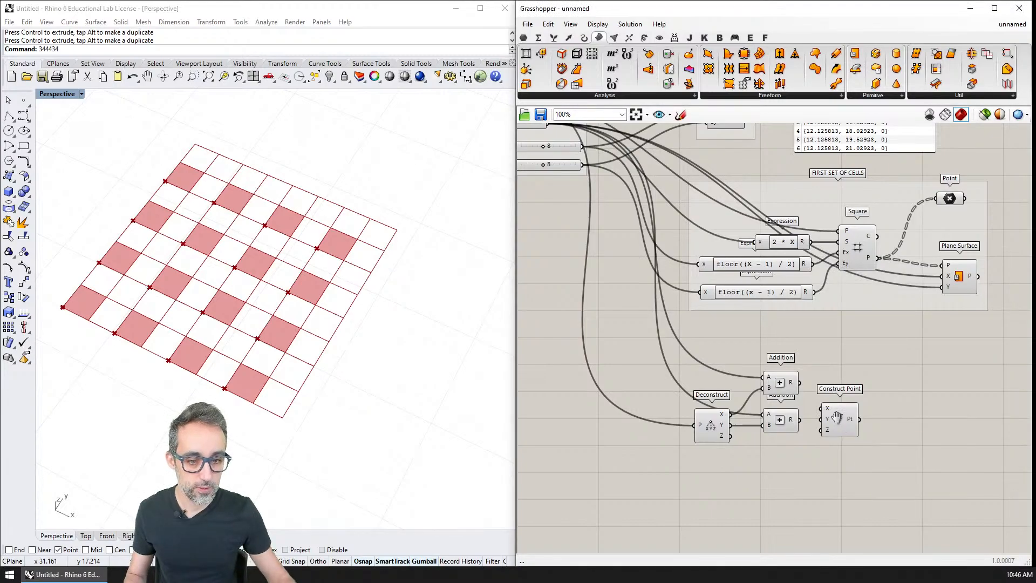
pyautogui.click(843, 426)
pyautogui.scroll(3, 843, 426)
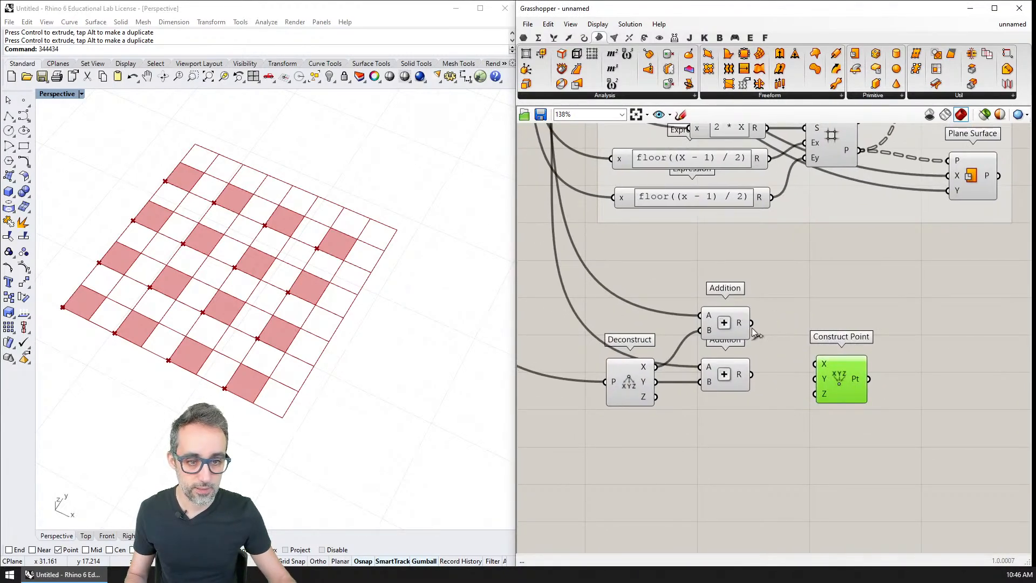
pyautogui.moveTo(785, 337); pyautogui.dragTo(814, 364)
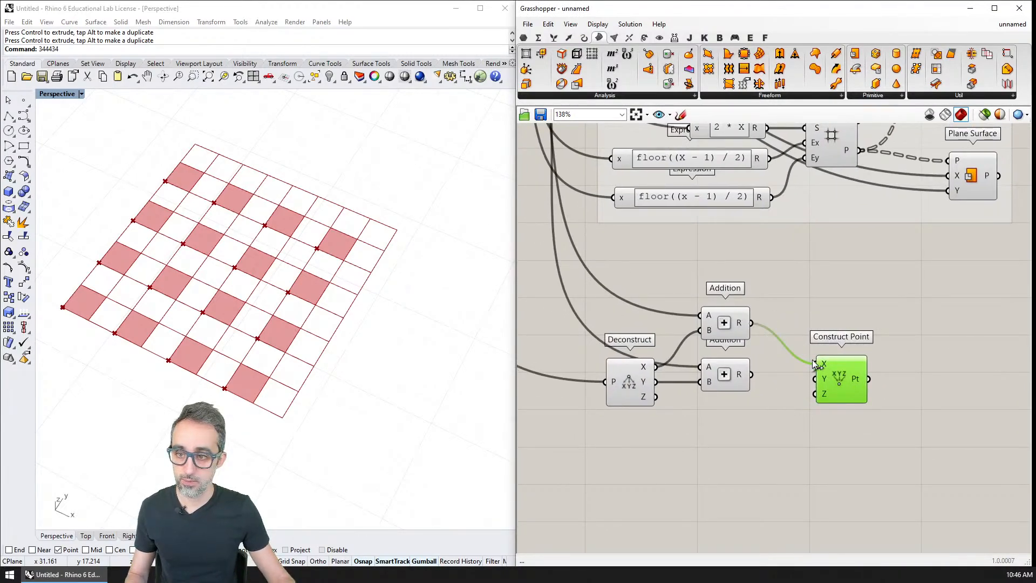
pyautogui.moveTo(655, 397); pyautogui.dragTo(816, 395)
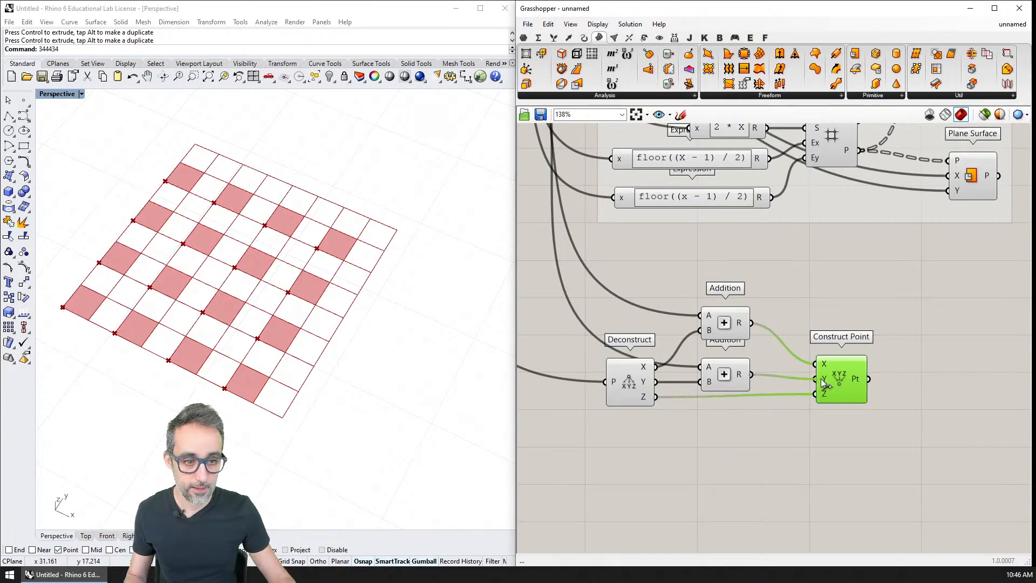
# Examine in the Rhino viewport where the constructed point sits relative to the first checkerboard cell.
pyautogui.moveTo(352, 361); pyautogui.dragTo(165, 298, button='right')
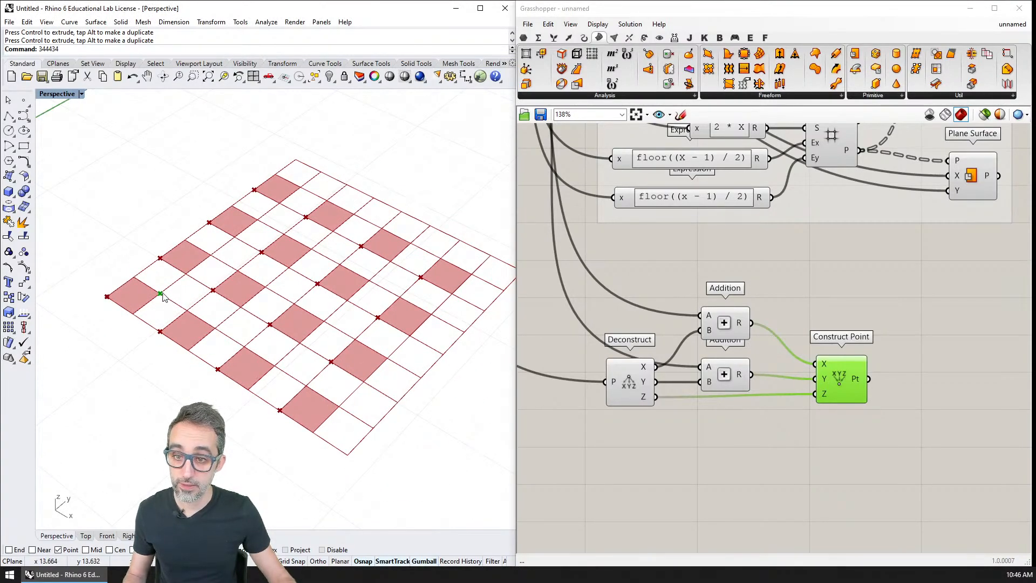
pyautogui.click(829, 379)
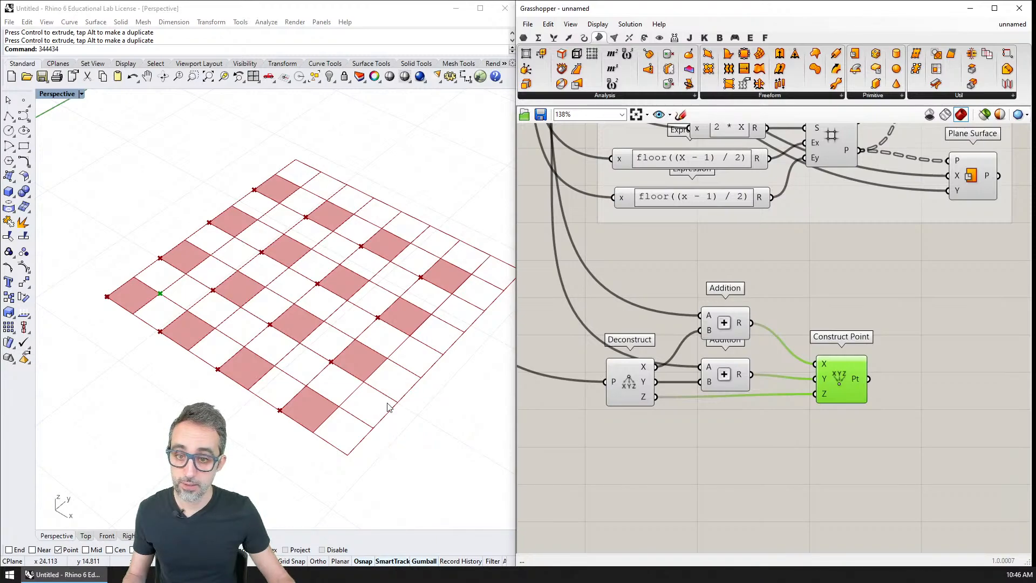
pyautogui.click(176, 289)
pyautogui.moveTo(176, 288); pyautogui.dragTo(196, 305, button='right')
pyautogui.keyDown('shift'); pyautogui.moveTo(256, 322); pyautogui.dragTo(233, 319, button='right'); pyautogui.keyUp('shift')
pyautogui.scroll(-2, 226, 324)
pyautogui.keyDown('shift'); pyautogui.moveTo(270, 326); pyautogui.dragTo(234, 327, button='right'); pyautogui.keyUp('shift')
pyautogui.scroll(-4, 707, 360)
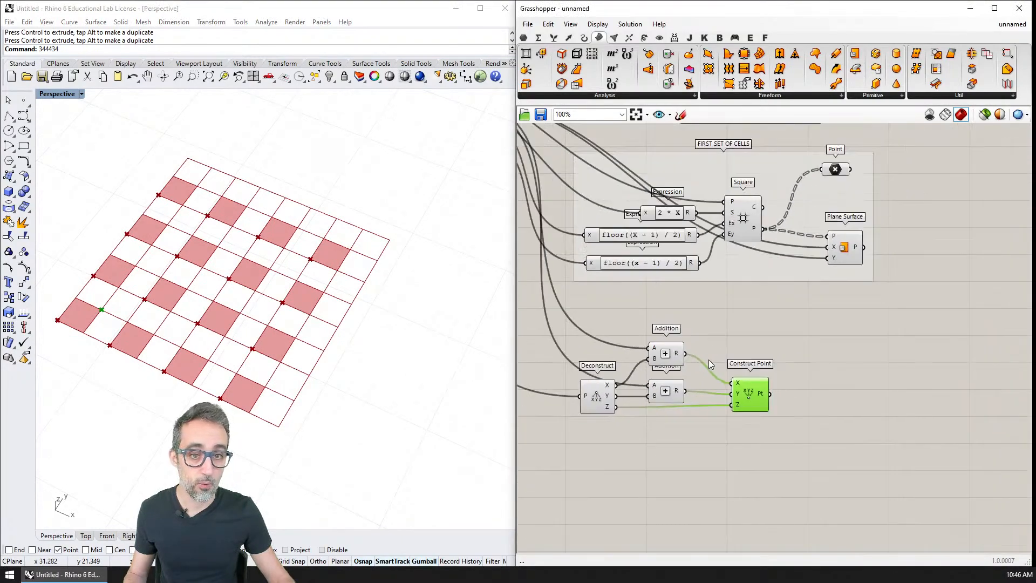
# Duplicate the FIRST SET OF CELLS components and delete the copied group frame around them.
pyautogui.moveTo(855, 317); pyautogui.dragTo(568, 176)
pyautogui.hotkey('ctrl', 'v')
pyautogui.moveTo(762, 268); pyautogui.dragTo(734, 252, button='right')
pyautogui.moveTo(718, 261); pyautogui.dragTo(911, 412)
pyautogui.click(828, 320)
pyautogui.click(832, 334)
pyautogui.press('Delete')
# Move the duplicated expressions, Square, Point and Plane Surface to the right of Construct Point.
pyautogui.moveTo(831, 337); pyautogui.dragTo(810, 301, button='right')
pyautogui.moveTo(699, 287); pyautogui.dragTo(723, 299, button='right')
pyautogui.scroll(1, 732, 322)
pyautogui.moveTo(884, 317); pyautogui.dragTo(759, 310, button='right')
pyautogui.moveTo(962, 296); pyautogui.dragTo(622, 451)
pyautogui.moveTo(724, 359); pyautogui.dragTo(721, 347)
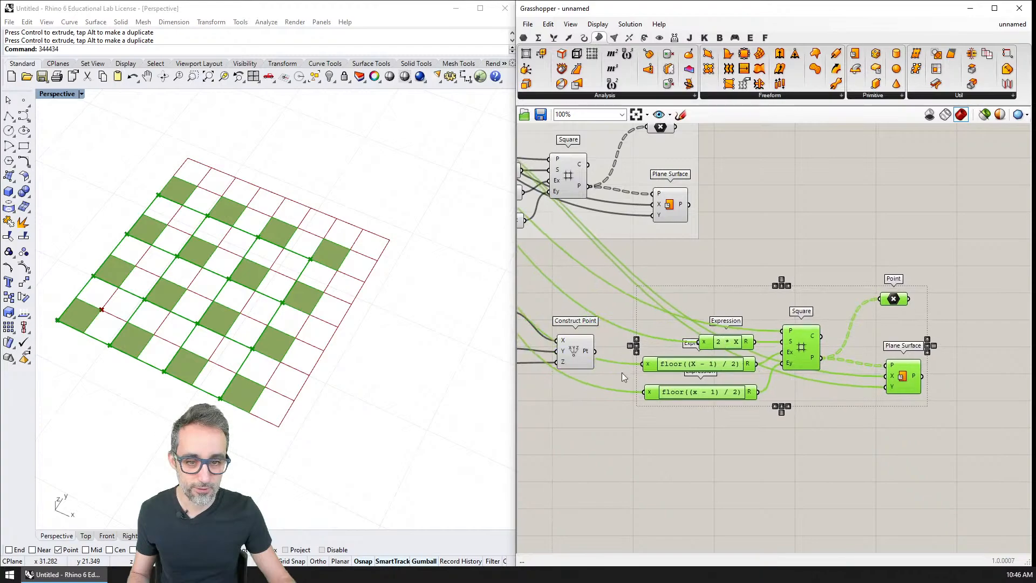
pyautogui.moveTo(721, 347); pyautogui.dragTo(836, 335, button='right')
# Tidy the Deconstruct, Addition and Construct Point components and connect the Pt output to the duplicated Square's P input.
pyautogui.scroll(-1, 707, 364)
pyautogui.click(663, 375)
pyautogui.moveTo(543, 275); pyautogui.dragTo(710, 430)
pyautogui.moveTo(696, 344); pyautogui.dragTo(698, 370)
pyautogui.moveTo(758, 427); pyautogui.dragTo(740, 426, button='right')
pyautogui.click(719, 417)
pyautogui.scroll(2, 720, 418)
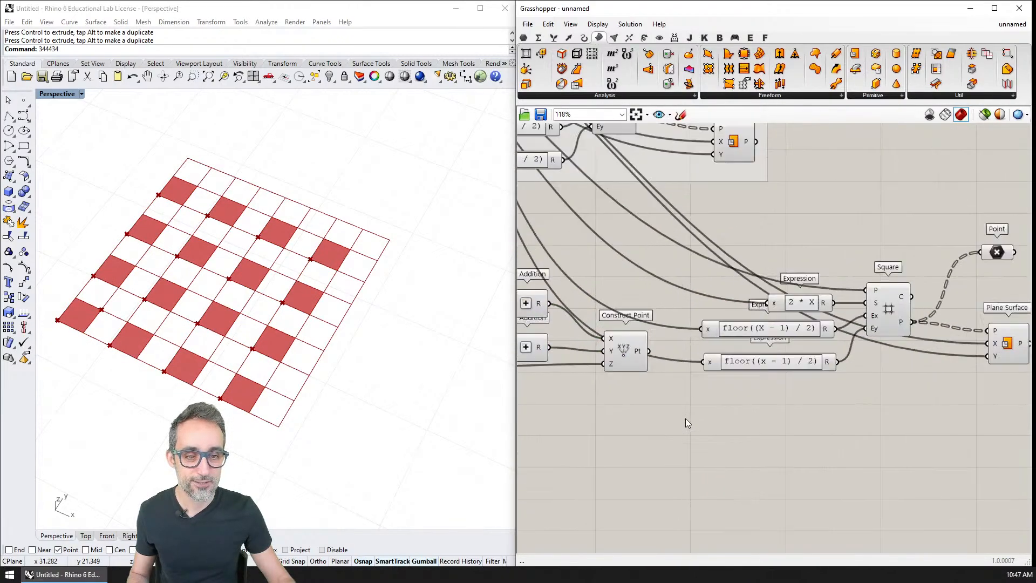
pyautogui.moveTo(652, 378); pyautogui.dragTo(870, 319)
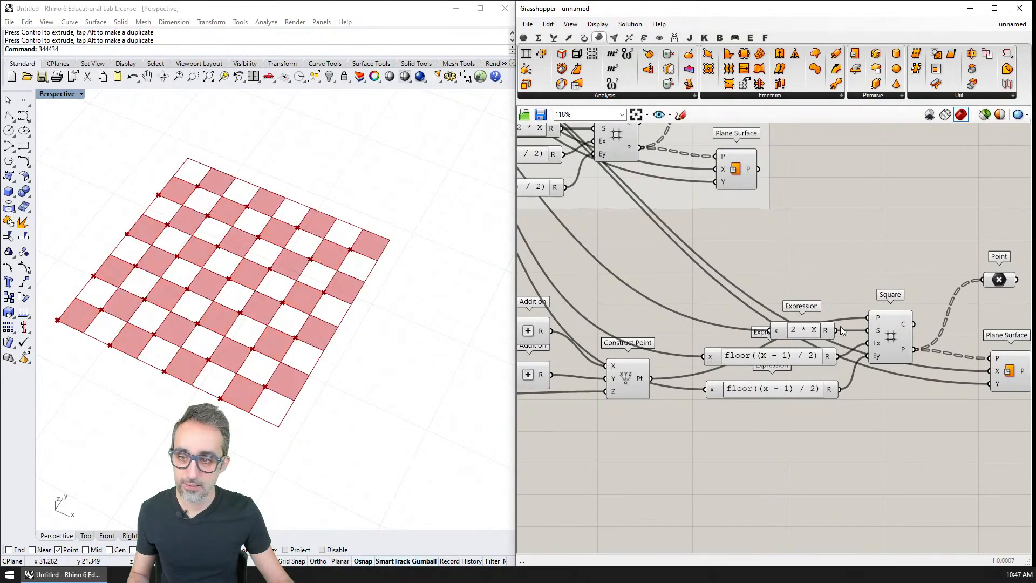
# Set the CELLS IN X DIRECTION slider to 9 to test the checkerboard with an odd count.
pyautogui.moveTo(721, 319); pyautogui.dragTo(687, 347, button='right')
pyautogui.scroll(-3, 689, 348)
pyautogui.moveTo(586, 303); pyautogui.dragTo(773, 391, button='right')
pyautogui.scroll(4, 603, 261)
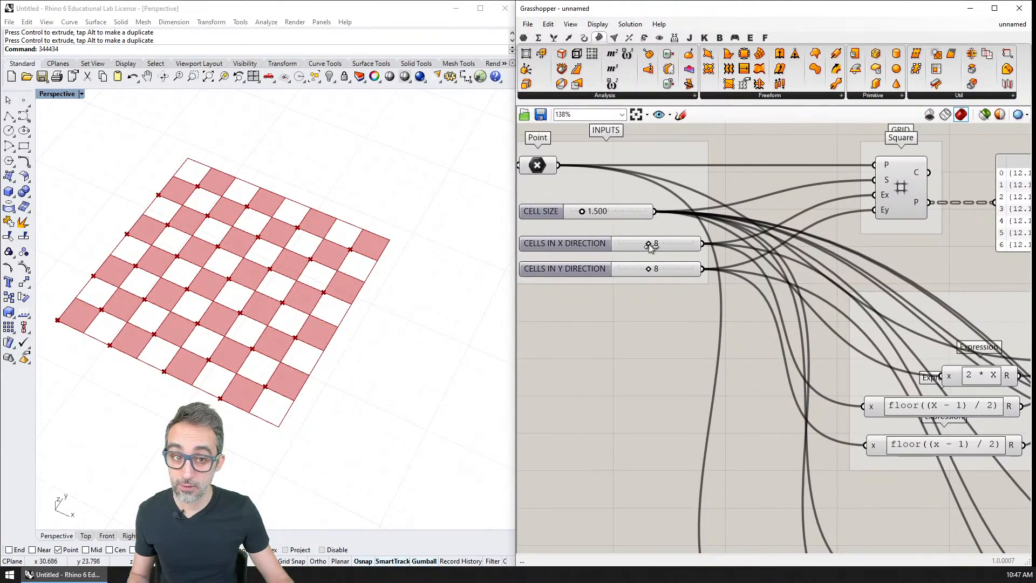
pyautogui.moveTo(649, 244); pyautogui.dragTo(654, 244)
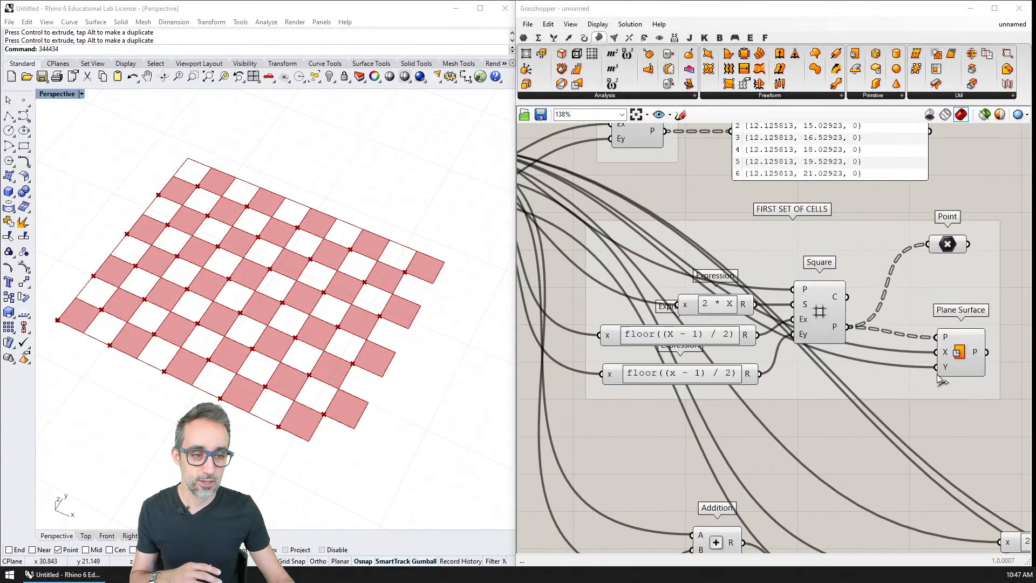
# Select the duplicated Square component and check its grid extents in the viewport.
pyautogui.moveTo(921, 428); pyautogui.dragTo(619, 308, button='right')
pyautogui.click(849, 429)
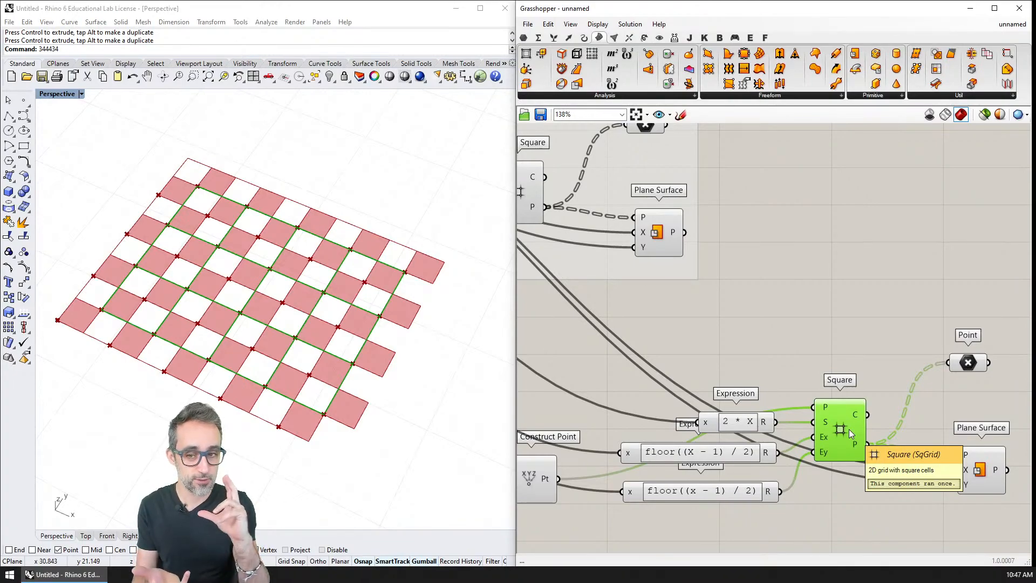
pyautogui.moveTo(675, 440); pyautogui.dragTo(702, 343, button='right')
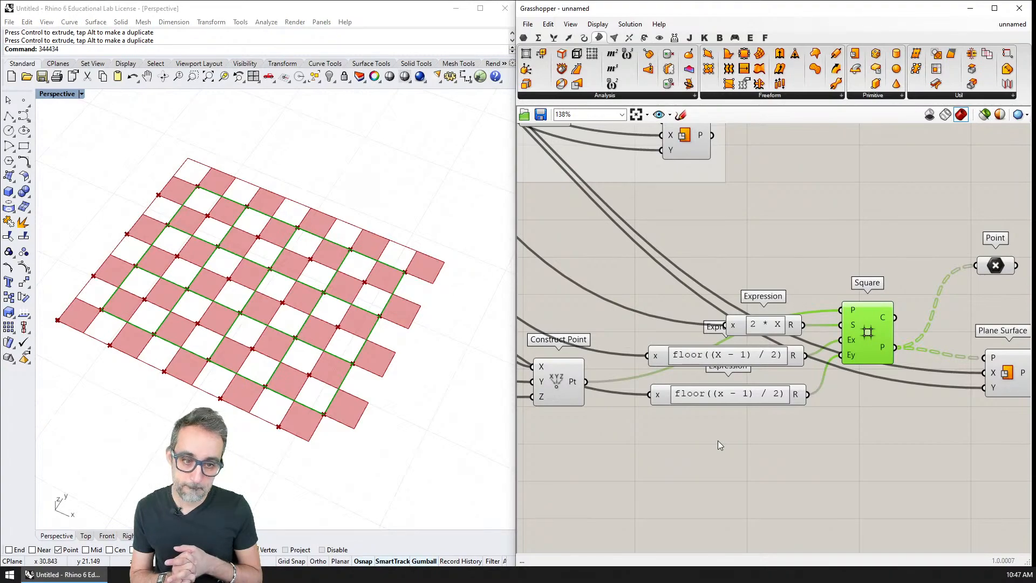
# Change both count expressions of the duplicated Square to floor((X - 2) / 2).
pyautogui.doubleClick(751, 356)
pyautogui.doubleClick(695, 370)
pyautogui.write('2')
pyautogui.click(879, 444)
pyautogui.moveTo(747, 406); pyautogui.dragTo(756, 376, button='right')
pyautogui.rightClick(861, 423)
pyautogui.doubleClick(755, 376)
pyautogui.doubleClick(701, 388)
pyautogui.write('2')
pyautogui.click(885, 464)
# Try the board with the CELLS IN X DIRECTION slider set to 10.
pyautogui.scroll(-5, 745, 375)
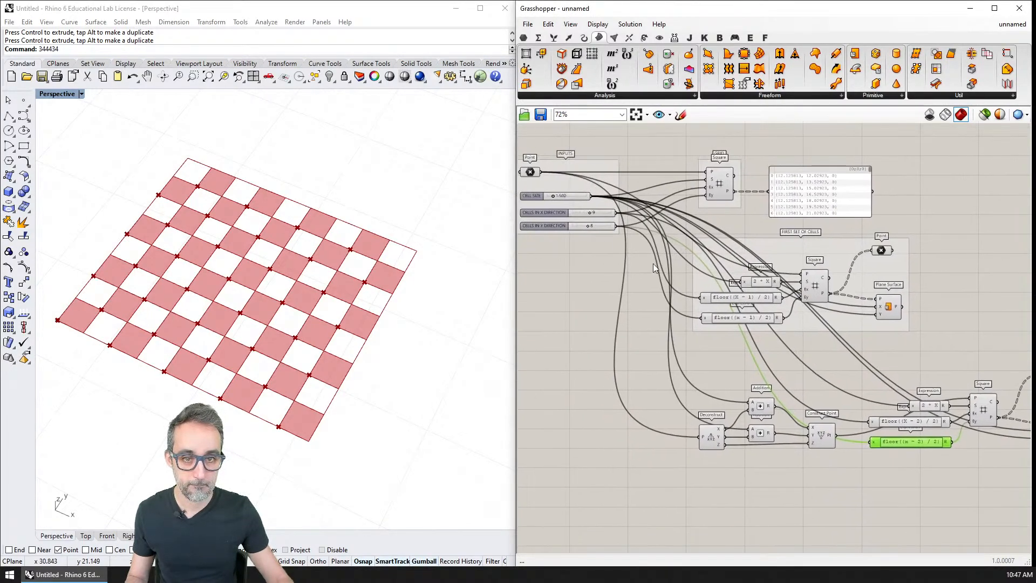
pyautogui.scroll(2, 674, 274)
pyautogui.moveTo(628, 215)
pyautogui.mouseDown()
pyautogui.moveTo(641, 234)
pyautogui.moveTo(630, 233)
pyautogui.mouseUp()
pyautogui.scroll(-1, 629, 221)
pyautogui.scroll(2, 640, 238)
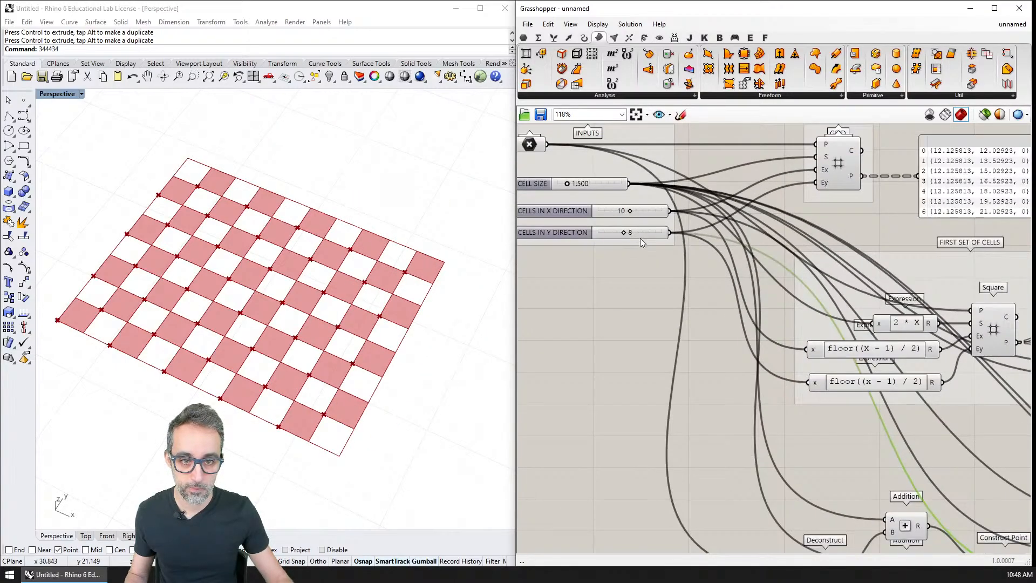
# Undo the recent slider and count expression changes.
pyautogui.hotkey('ctrl', 'z')
pyautogui.hotkey('ctrl', 'z')
pyautogui.hotkey('ctrl', 'z')
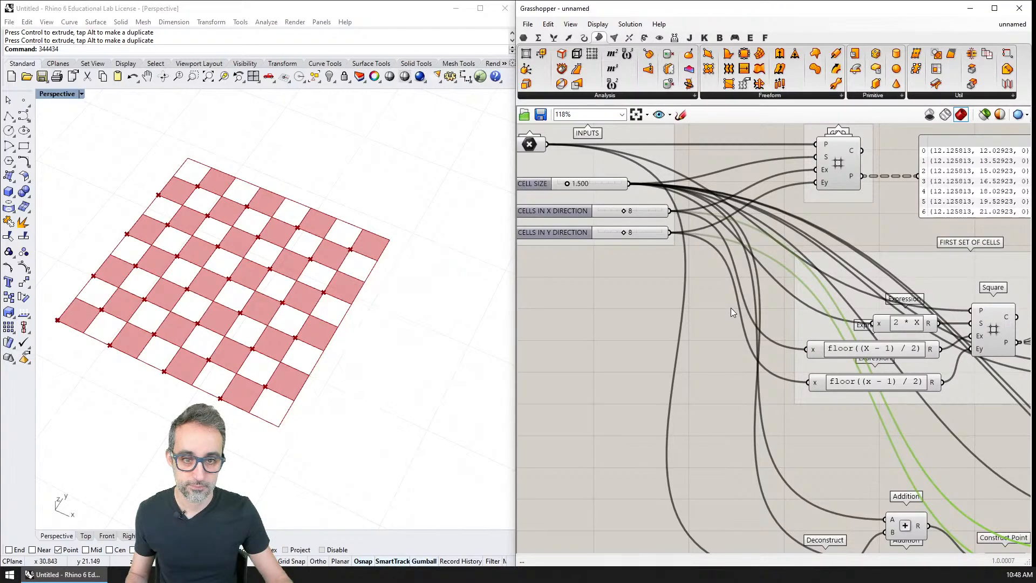
pyautogui.moveTo(804, 390); pyautogui.dragTo(764, 345, button='right')
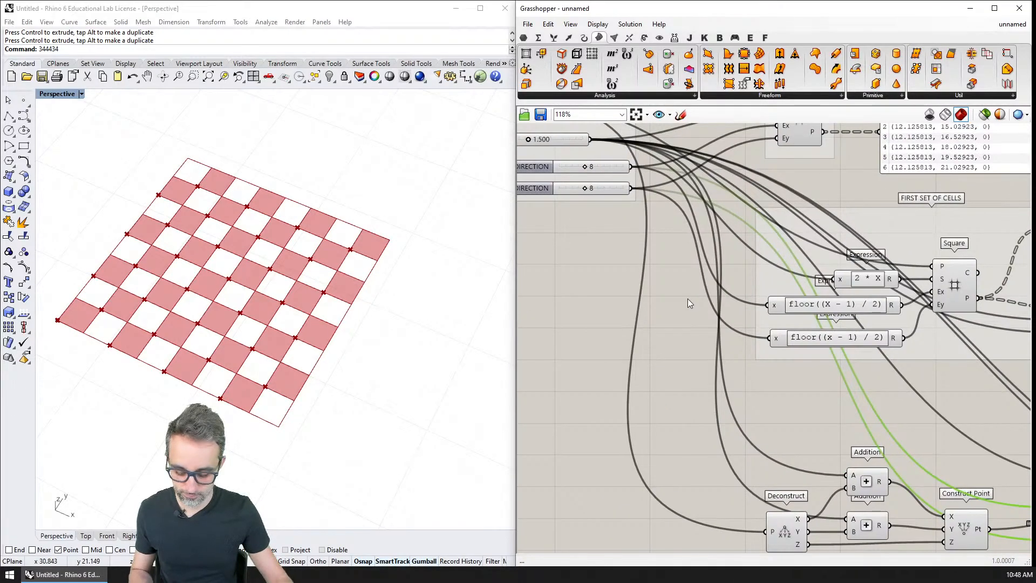
pyautogui.hotkey('ctrl', 'z')
# Change the count expression feeding the duplicated Square's Ex input to floor((X - 2) / 2).
pyautogui.moveTo(1027, 470); pyautogui.dragTo(605, 252, button='right')
pyautogui.click(696, 376)
pyautogui.moveTo(696, 380); pyautogui.dragTo(751, 367, button='right')
pyautogui.click(701, 307)
pyautogui.click(756, 375)
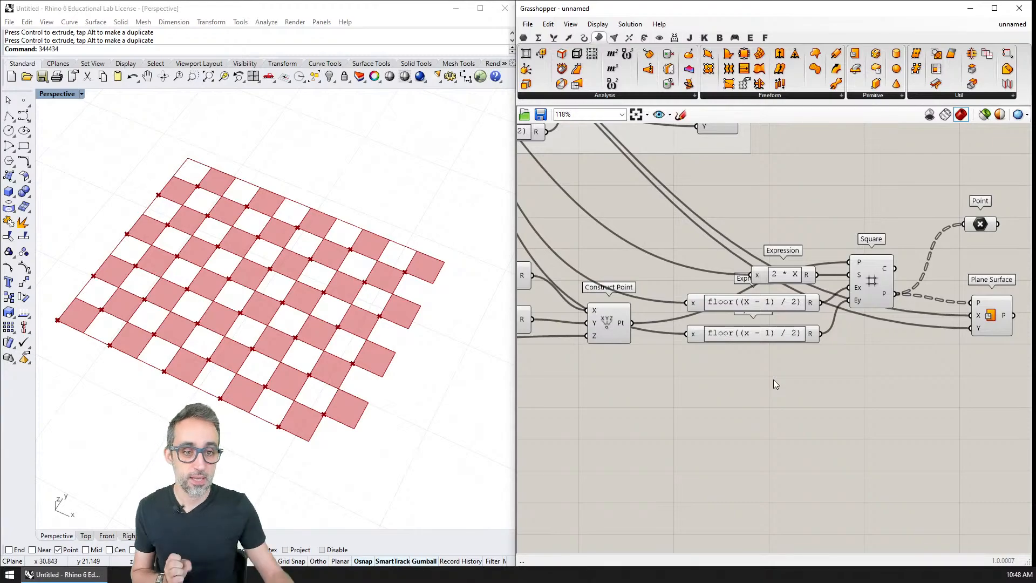
pyautogui.scroll(2, 772, 380)
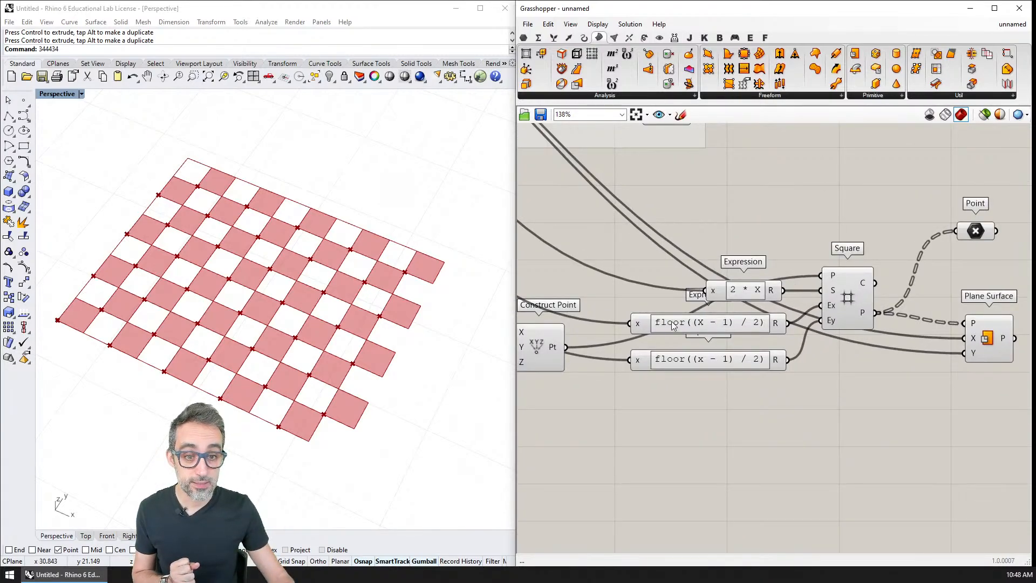
pyautogui.scroll(3, 704, 325)
pyautogui.doubleClick(739, 315)
pyautogui.doubleClick(684, 325)
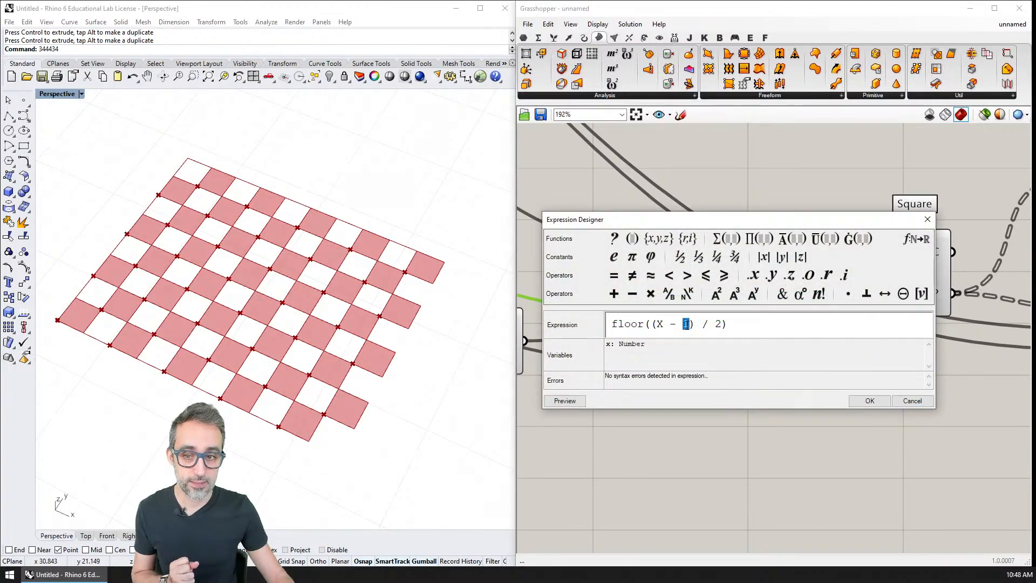
pyautogui.write('2')
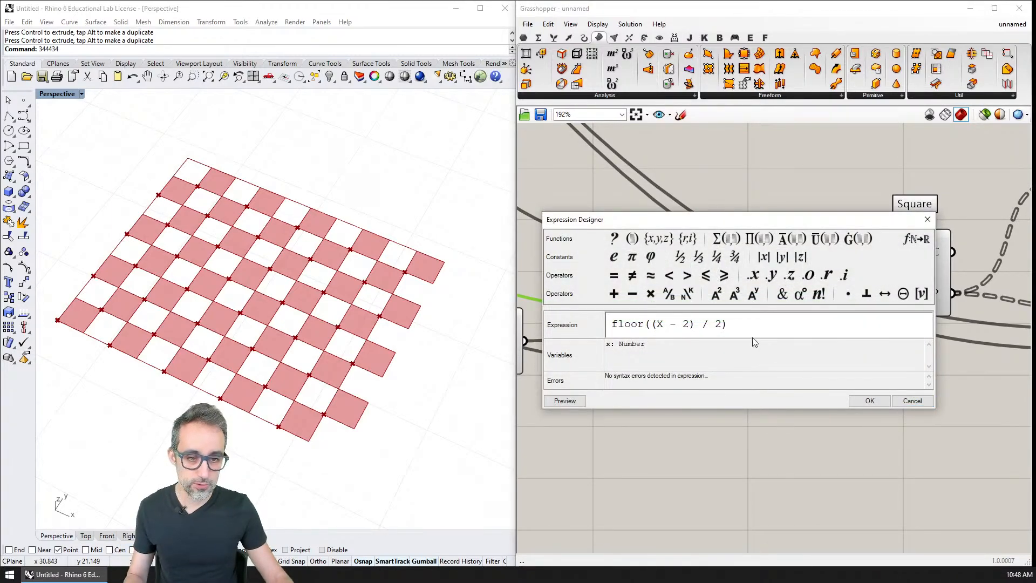
pyautogui.click(858, 400)
# Change the count expression feeding the duplicated Square's Ey input to floor((x - 2) / 2).
pyautogui.doubleClick(752, 357)
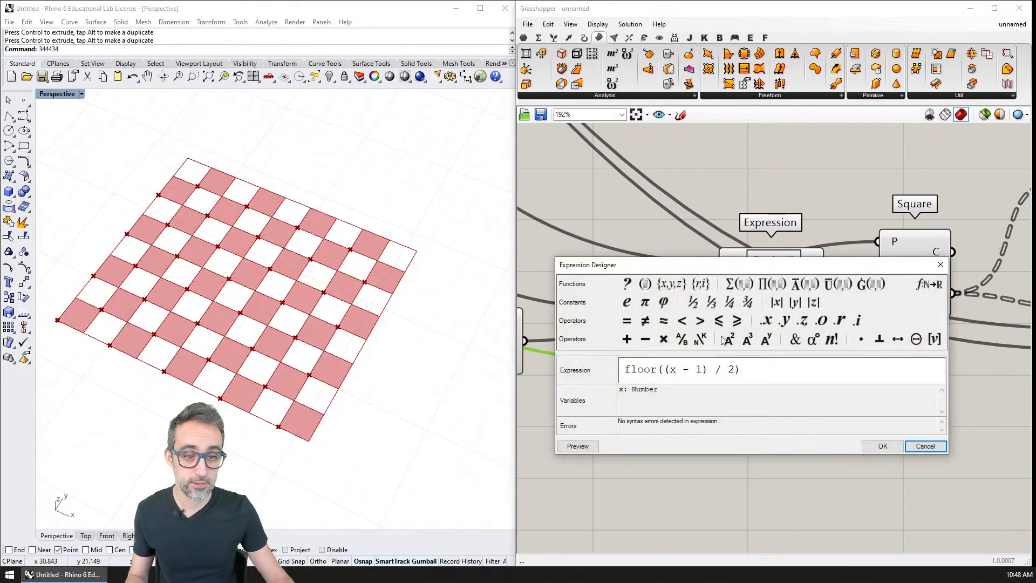
pyautogui.doubleClick(700, 369)
pyautogui.write('2')
pyautogui.click(881, 445)
# Select the duplicated Plane Surface to highlight the second set of cells in the viewport.
pyautogui.moveTo(716, 367); pyautogui.dragTo(809, 345, button='right')
pyautogui.scroll(-5, 809, 346)
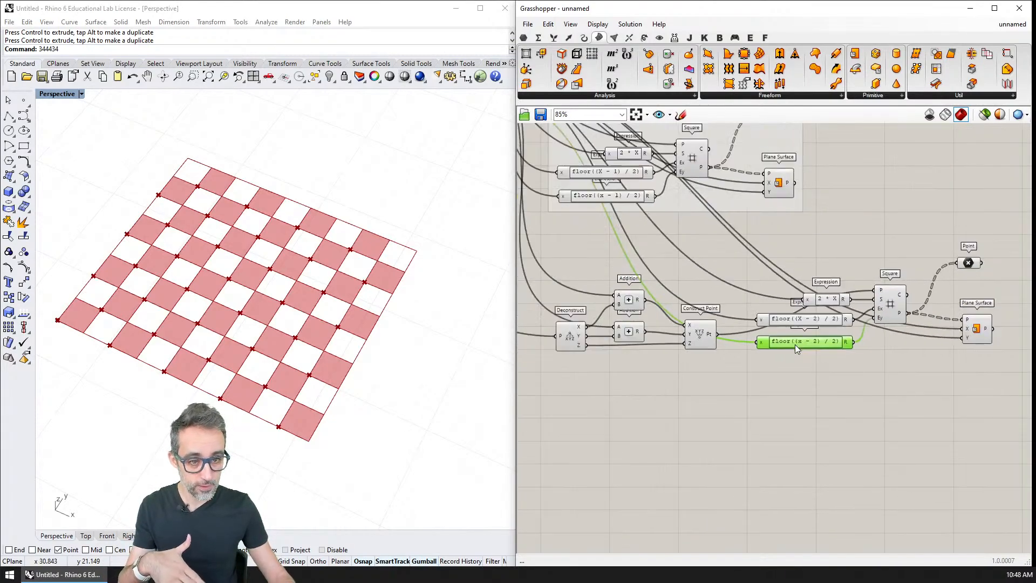
pyautogui.moveTo(835, 401); pyautogui.dragTo(776, 362, button='right')
pyautogui.click(964, 364)
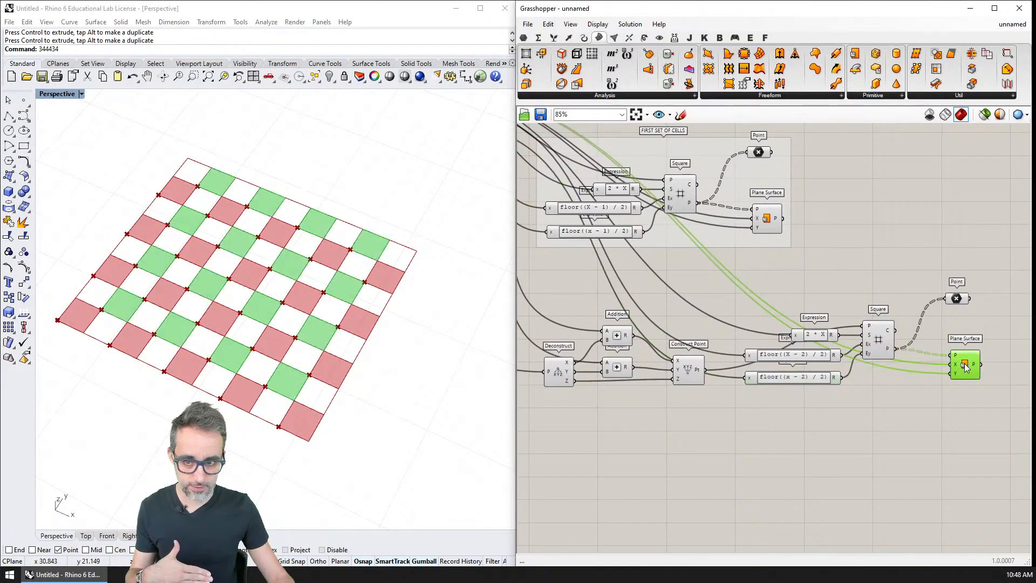
# Return the CELLS IN X DIRECTION slider to 8.
pyautogui.moveTo(712, 308); pyautogui.dragTo(803, 340, button='right')
pyautogui.scroll(-2, 802, 340)
pyautogui.moveTo(669, 276); pyautogui.dragTo(819, 338, button='right')
pyautogui.moveTo(759, 322); pyautogui.dragTo(770, 337, button='right')
pyautogui.scroll(6, 754, 284)
pyautogui.moveTo(743, 266); pyautogui.dragTo(738, 295)
pyautogui.moveTo(749, 301); pyautogui.dragTo(426, 145, button='right')
pyautogui.moveTo(592, 248); pyautogui.dragTo(393, 136, button='right')
pyautogui.scroll(-5, 825, 281)
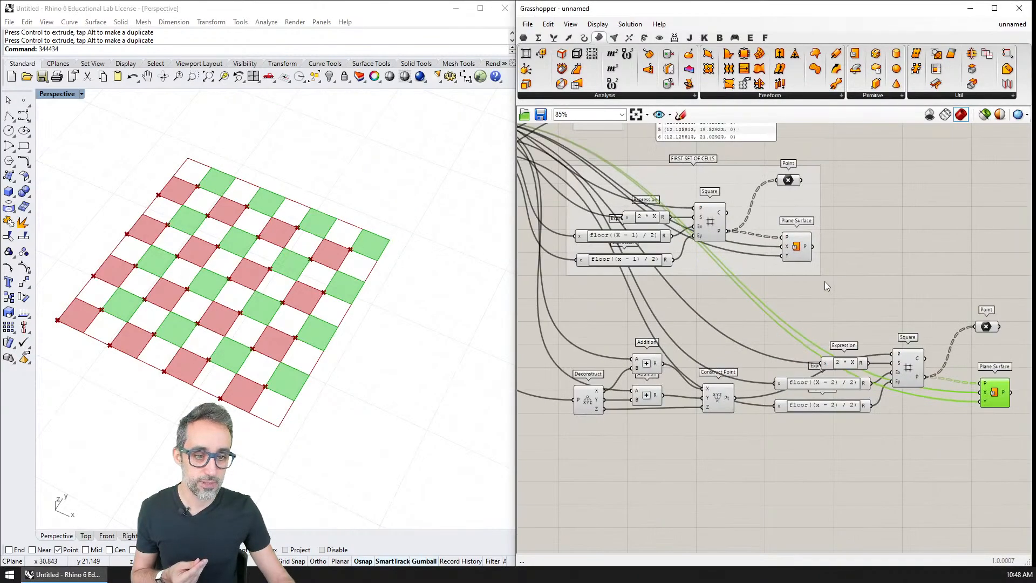
# Delete the Point components attached to the first and second sets' Square grids.
pyautogui.scroll(2, 753, 298)
pyautogui.moveTo(892, 267); pyautogui.dragTo(843, 324)
pyautogui.press('Delete')
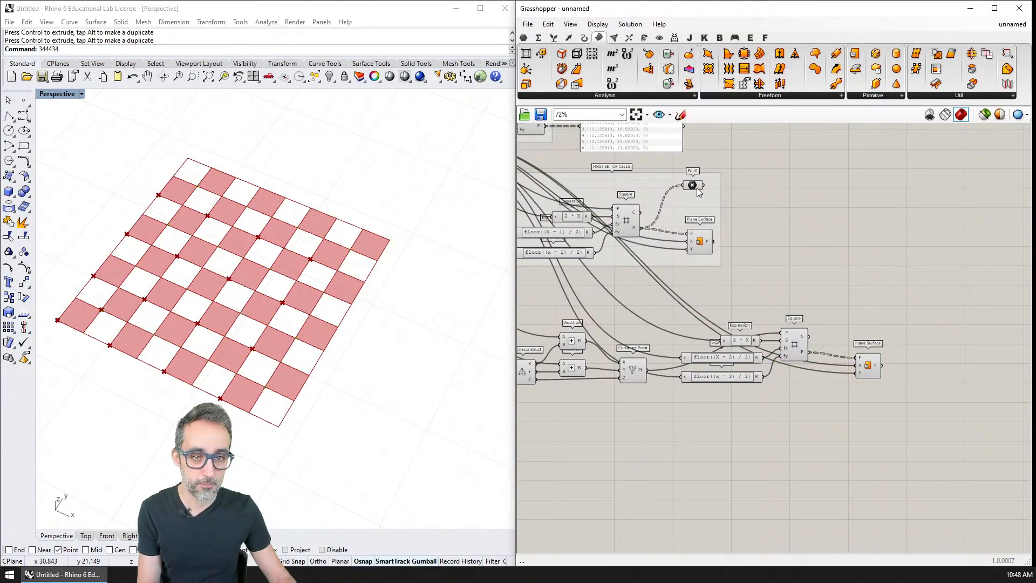
pyautogui.click(696, 188)
pyautogui.press('Delete')
# Select the first and second Plane Surface components in turn to compare the two sets of cells in the viewport.
pyautogui.click(697, 247)
pyautogui.moveTo(684, 258); pyautogui.dragTo(791, 293, button='right')
pyautogui.click(976, 400)
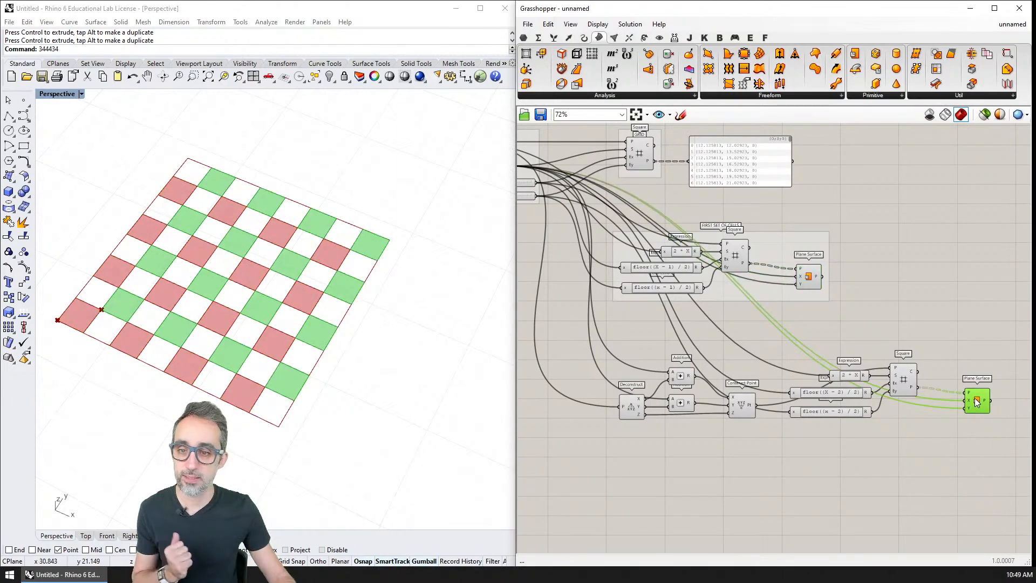
pyautogui.moveTo(933, 354); pyautogui.dragTo(899, 325, button='right')
pyautogui.click(910, 312)
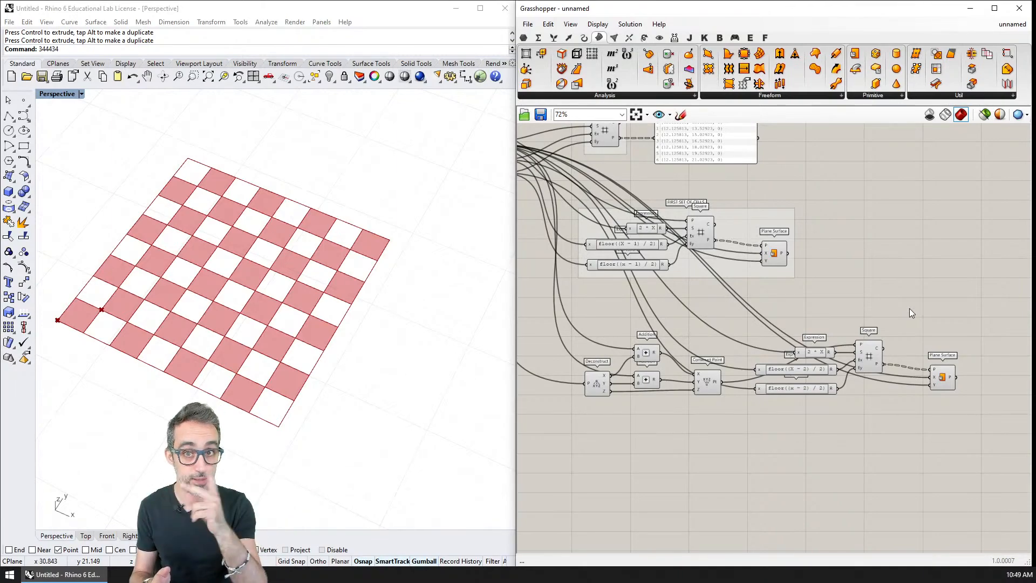
# Group the second set's components from Deconstruct to Plane Surface and turn off the preview of both double-size Square grids.
pyautogui.moveTo(563, 303); pyautogui.dragTo(980, 449)
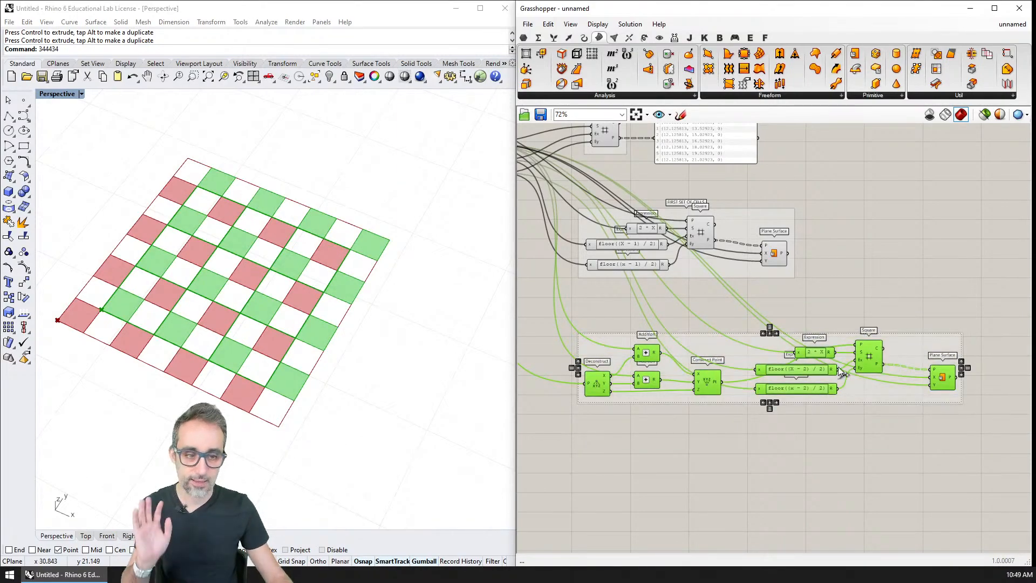
pyautogui.click(769, 434)
pyautogui.click(703, 236)
pyautogui.click(870, 355)
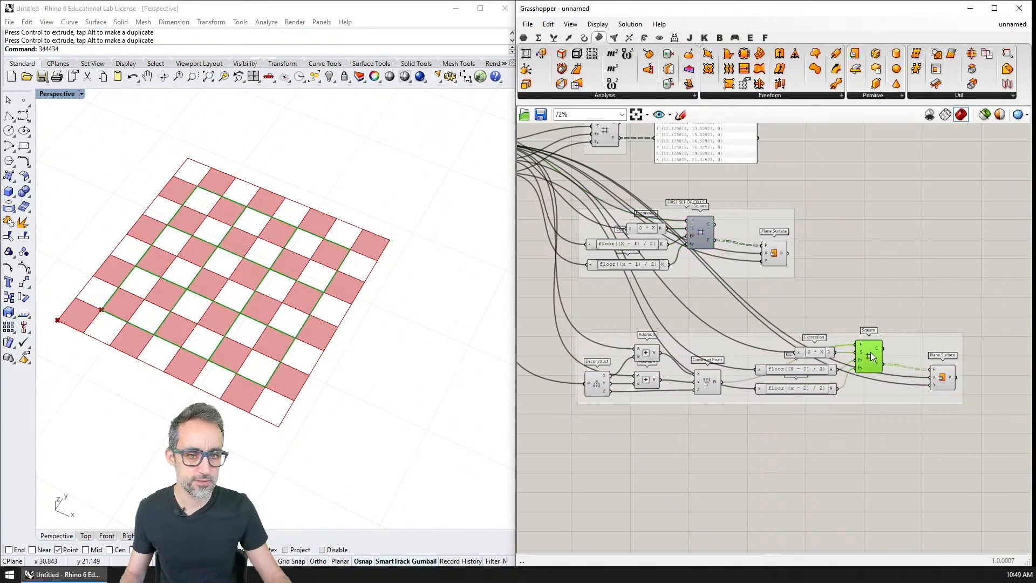
pyautogui.click(804, 273)
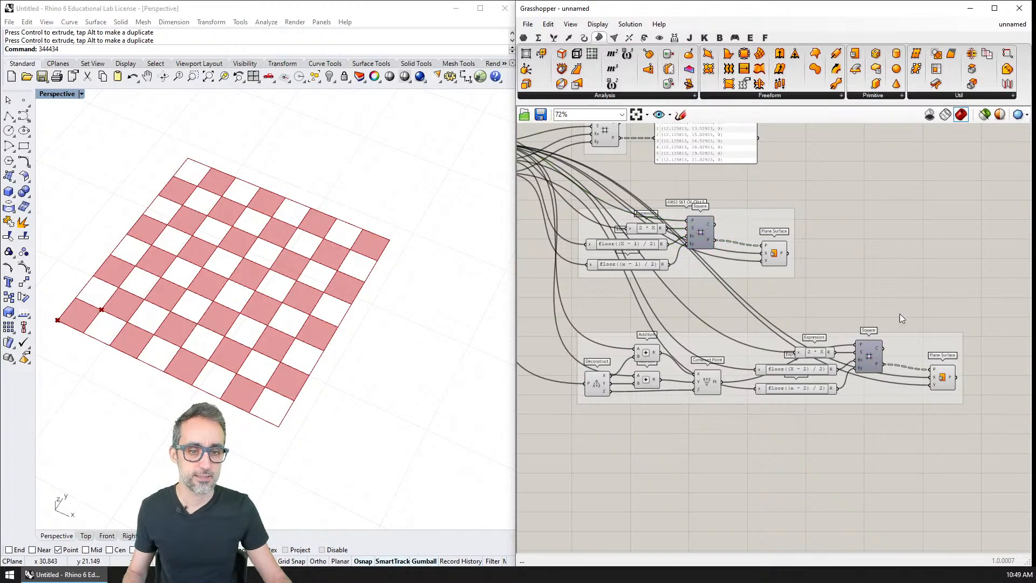
# Name the group around the second set's components SECOND SET OF CELLS.
pyautogui.rightClick(740, 343)
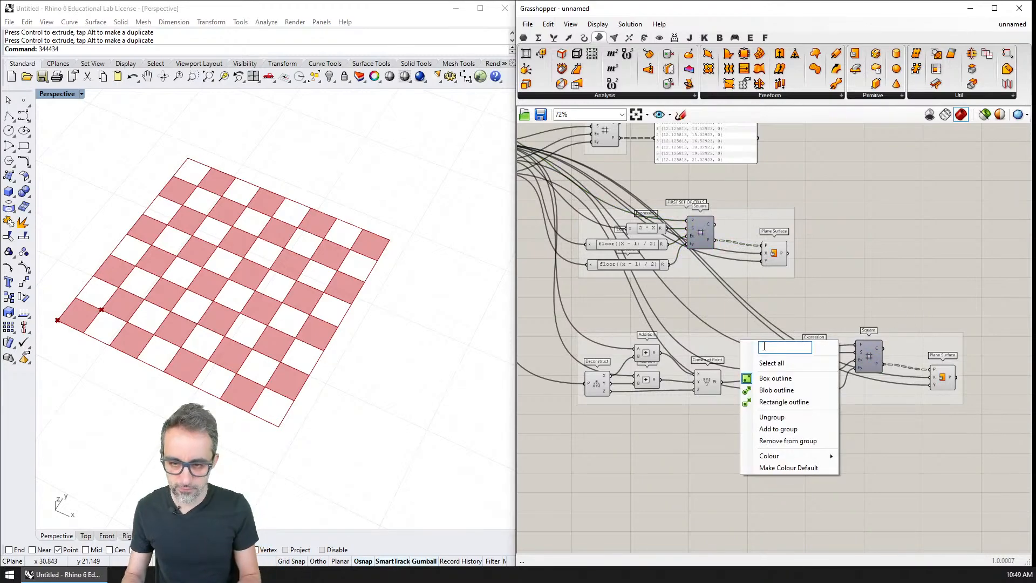
pyautogui.write('SECOND SET')
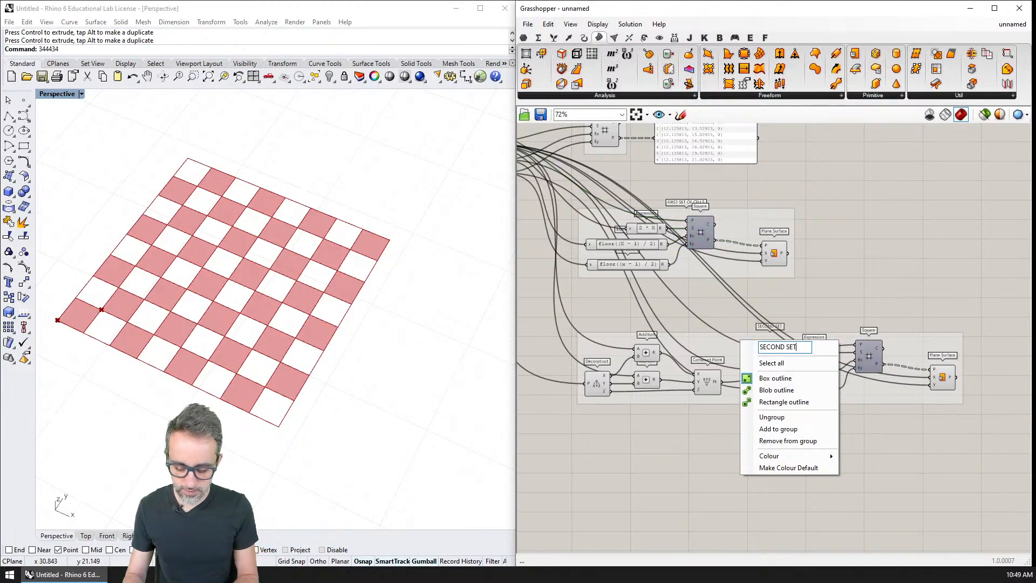
pyautogui.write(' OF CELLS')
pyautogui.press('Return')
pyautogui.scroll(2, 844, 381)
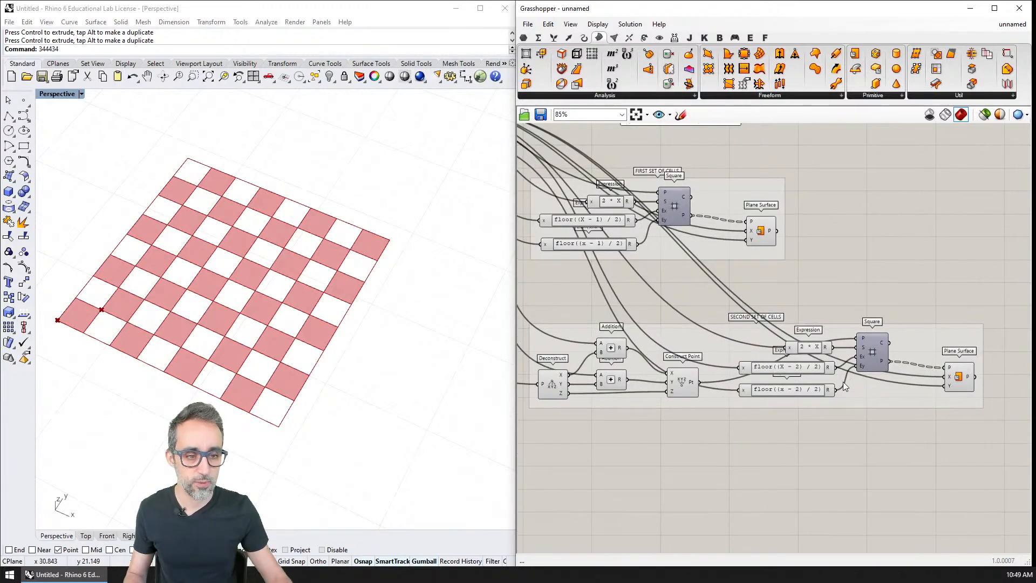
pyautogui.moveTo(845, 329)
pyautogui.mouseDown(button='right')
pyautogui.moveTo(861, 313)
pyautogui.moveTo(845, 315)
pyautogui.mouseUp(button='right')
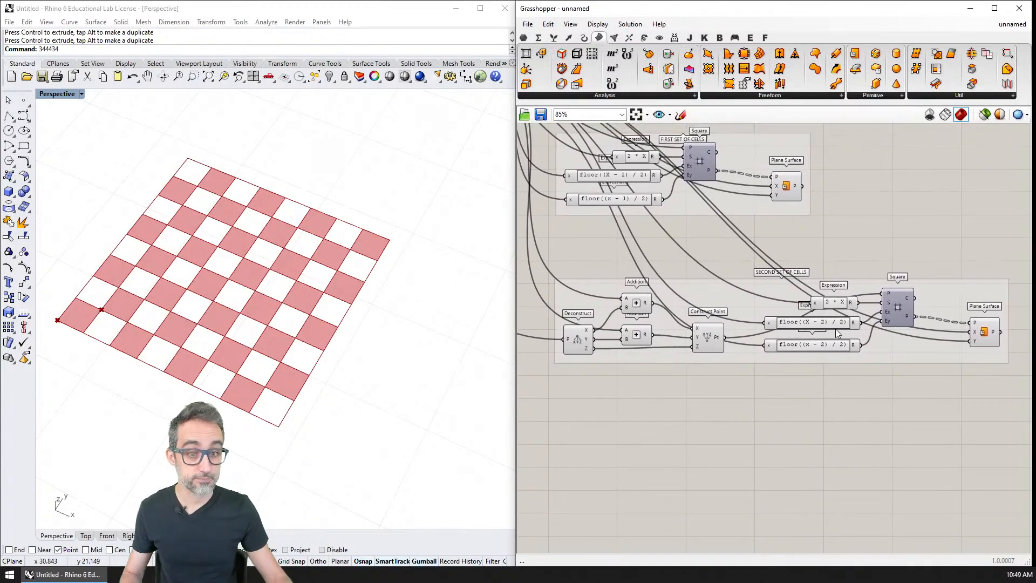
pyautogui.keyDown('shift'); pyautogui.moveTo(317, 300); pyautogui.dragTo(361, 288, button='right'); pyautogui.keyUp('shift')
pyautogui.click(724, 388)
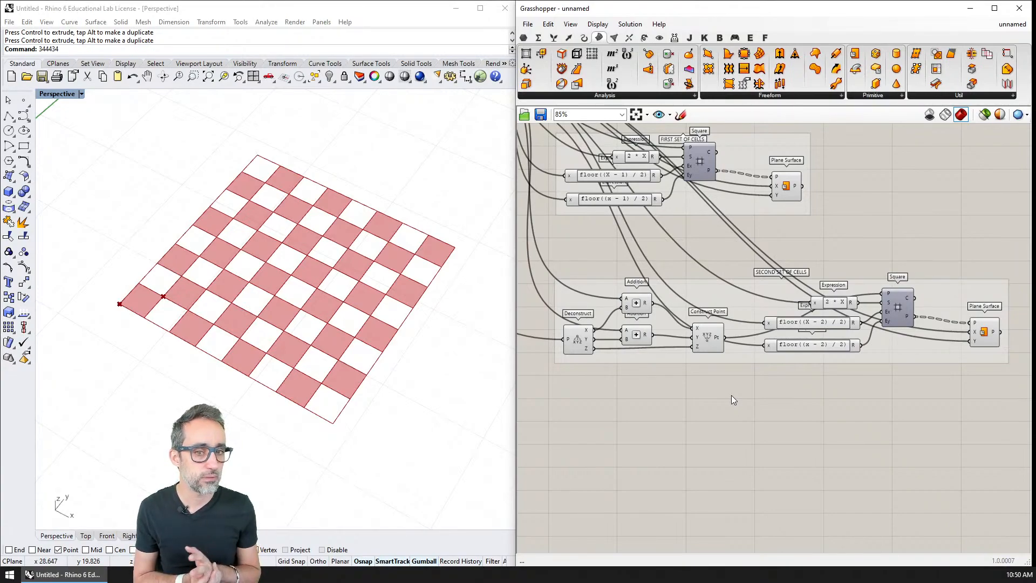
pyautogui.moveTo(748, 245); pyautogui.dragTo(744, 265, button='right')
pyautogui.scroll(-3, 757, 318)
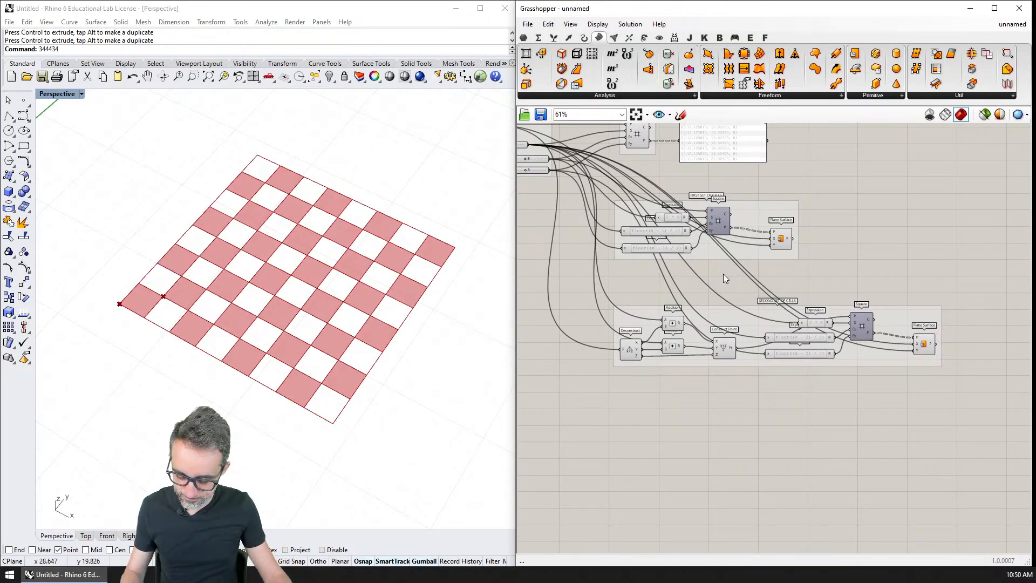
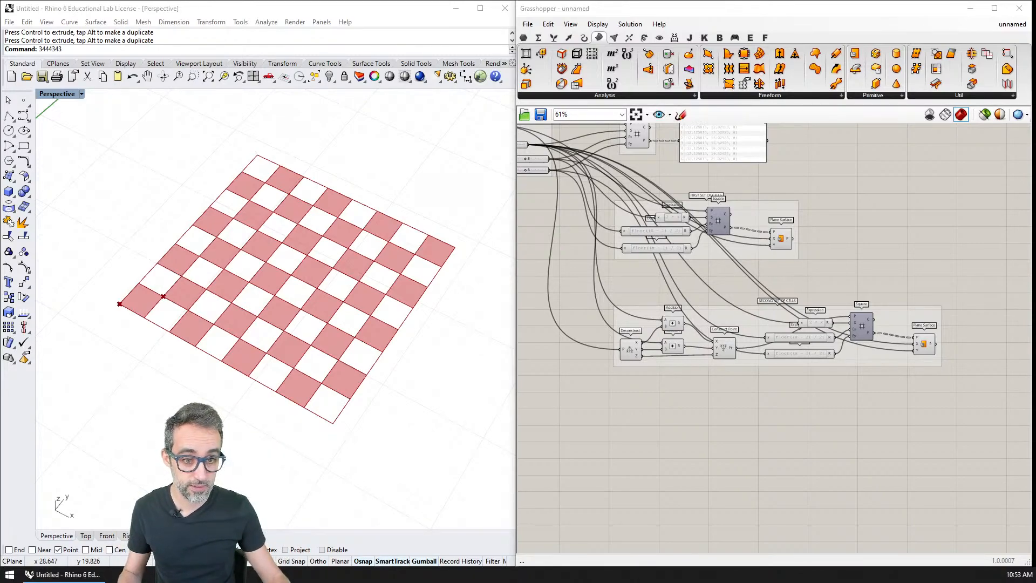
# Place a copy of the second set's Deconstruct component, still fed by the base Point, in the empty canvas area below its group.
pyautogui.click(729, 349)
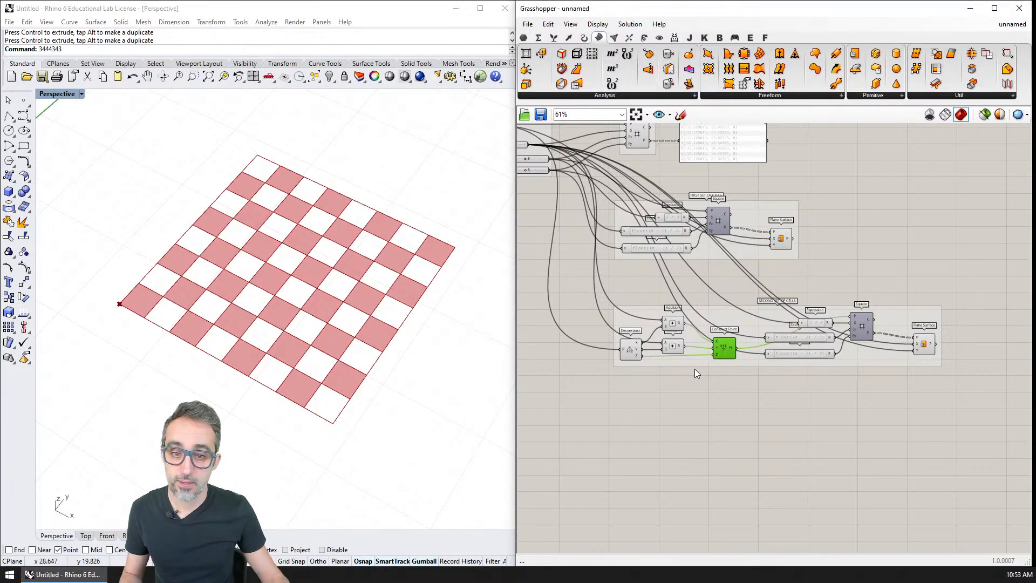
pyautogui.moveTo(625, 292); pyautogui.dragTo(716, 373, button='right')
pyautogui.click(571, 206)
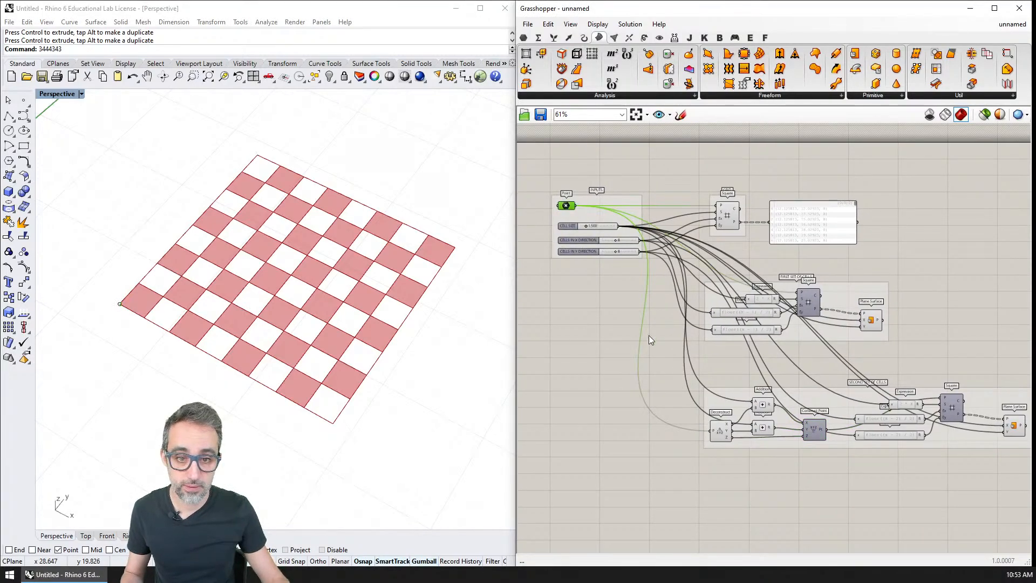
pyautogui.moveTo(649, 335); pyautogui.dragTo(670, 349, button='right')
pyautogui.click(721, 465)
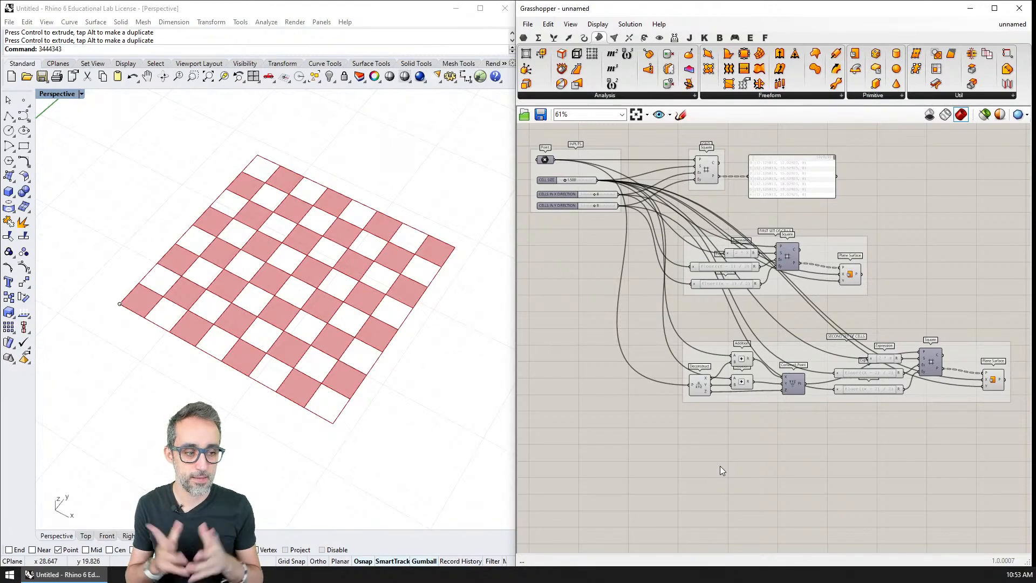
pyautogui.click(545, 161)
pyautogui.scroll(3, 740, 417)
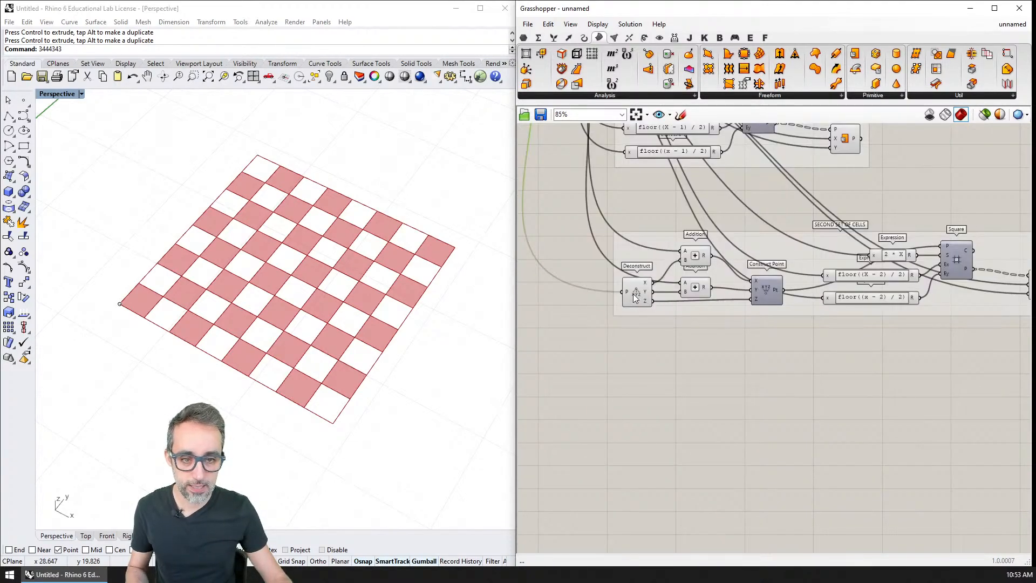
pyautogui.click(629, 300)
pyautogui.moveTo(630, 300); pyautogui.dragTo(636, 404)
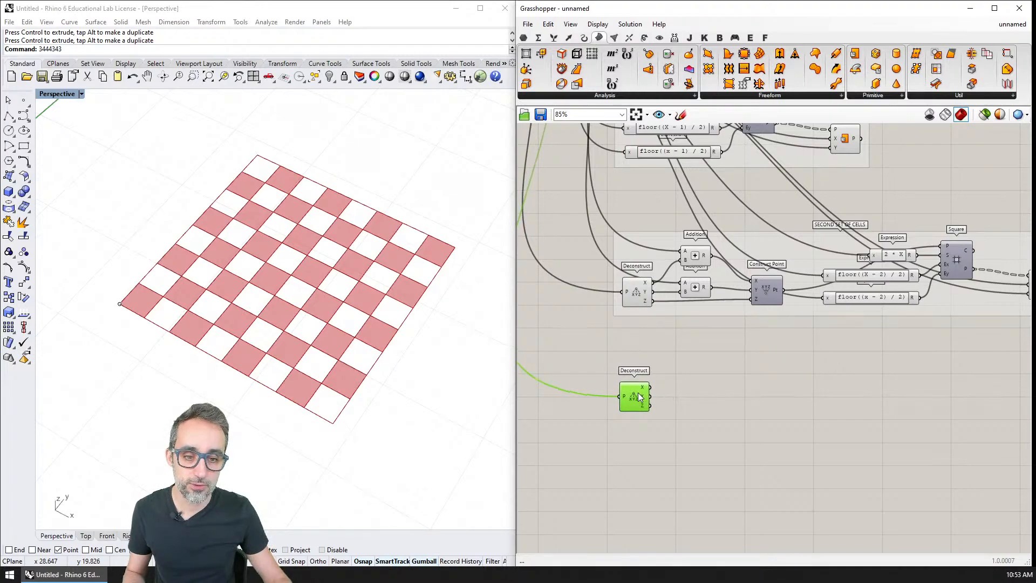
# Add an Expression component beside the copied Deconstruct and connect the Deconstruct's X output to its x input.
pyautogui.scroll(3, 636, 403)
pyautogui.doubleClick(697, 379)
pyautogui.write('expre')
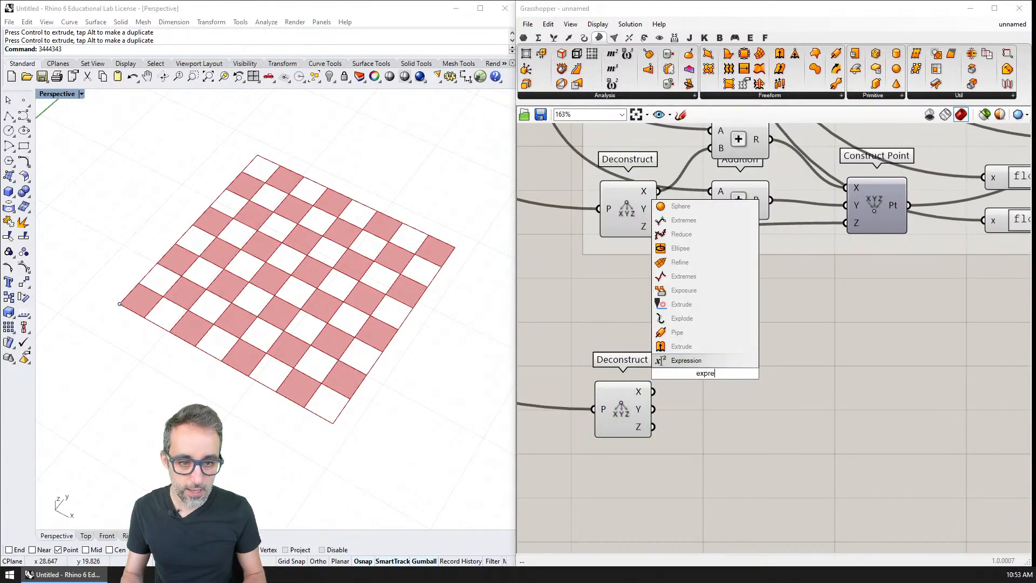
pyautogui.click(686, 332)
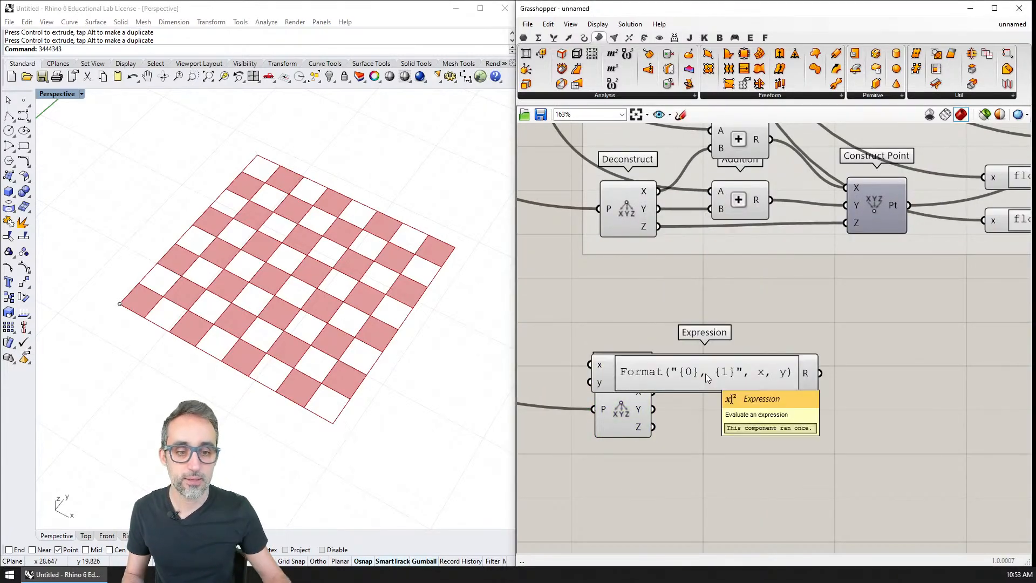
pyautogui.moveTo(706, 374); pyautogui.dragTo(816, 354)
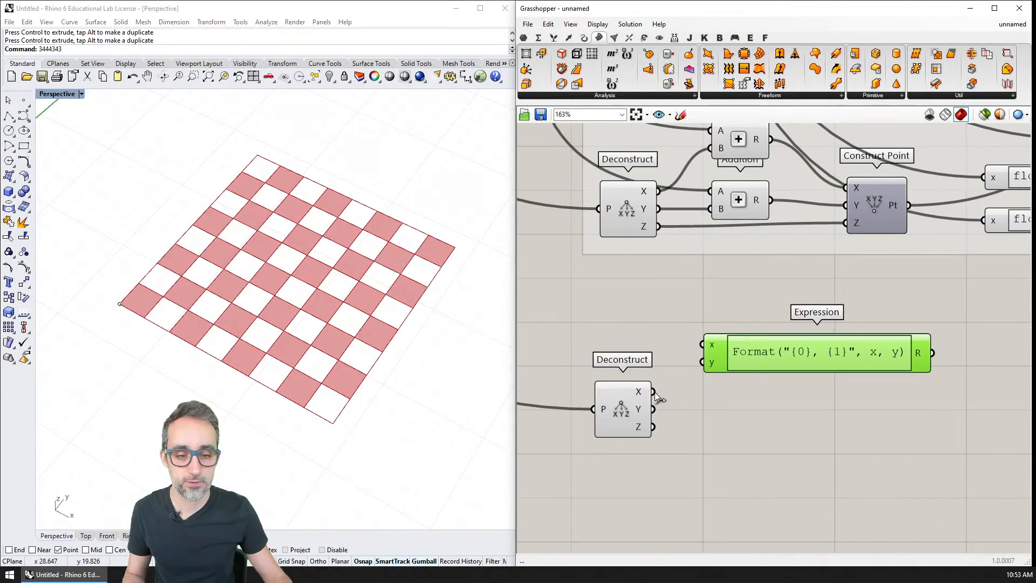
pyautogui.moveTo(655, 394); pyautogui.dragTo(696, 348)
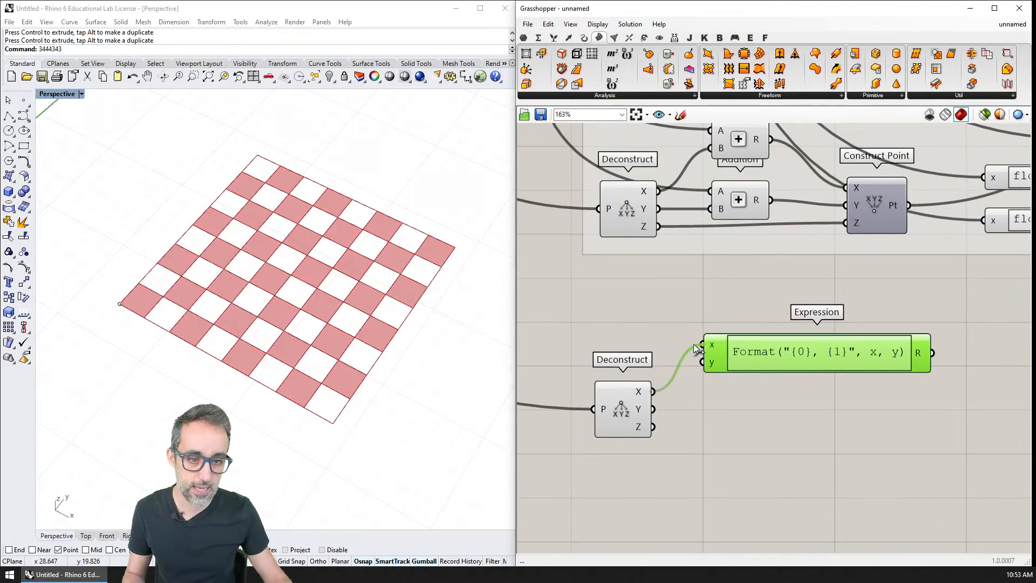
# Rename the new Expression component's y input to cellSize.
pyautogui.scroll(5, 728, 371)
pyautogui.rightClick(697, 354)
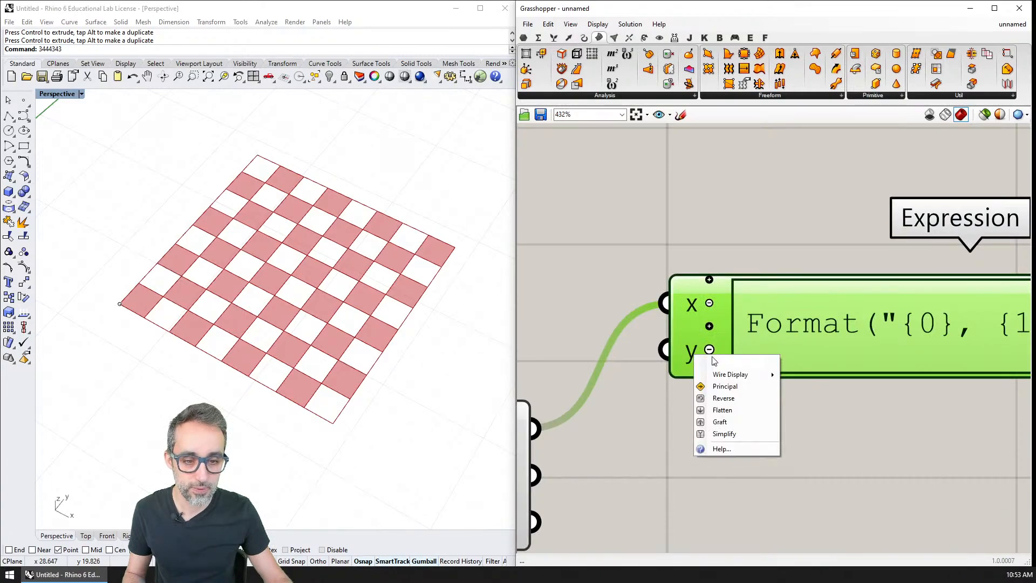
pyautogui.write('cellSize')
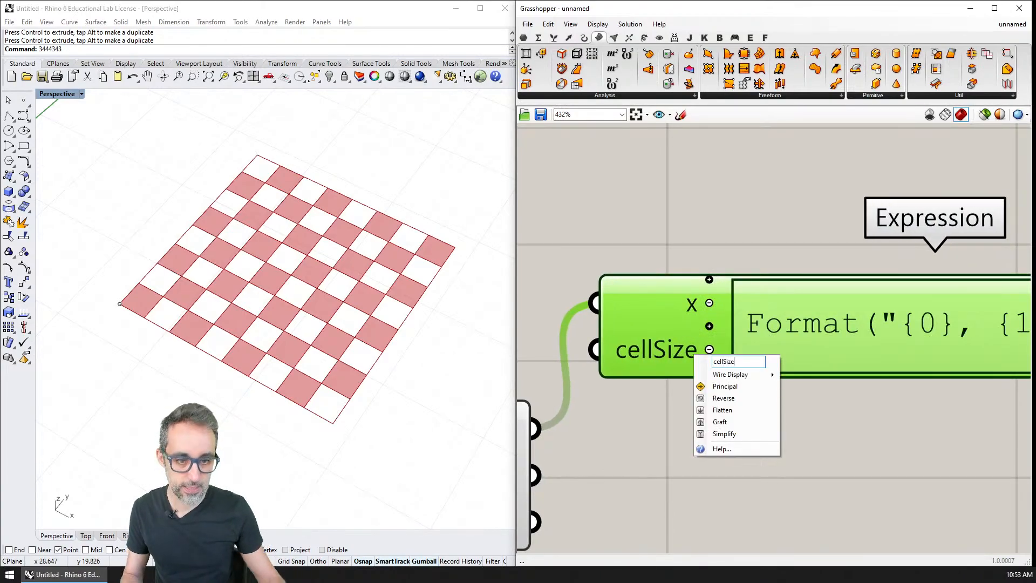
pyautogui.press('Return')
pyautogui.click(739, 215)
# Set the new Expression component's formula to x + 0.5 * cellSize.
pyautogui.scroll(-4, 693, 359)
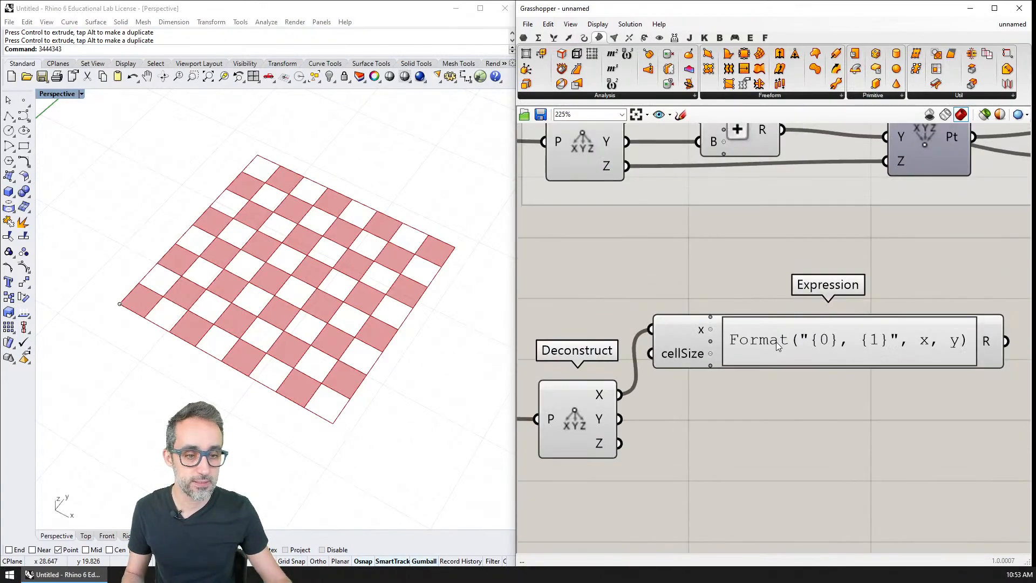
pyautogui.doubleClick(758, 347)
pyautogui.moveTo(783, 348); pyautogui.dragTo(523, 317)
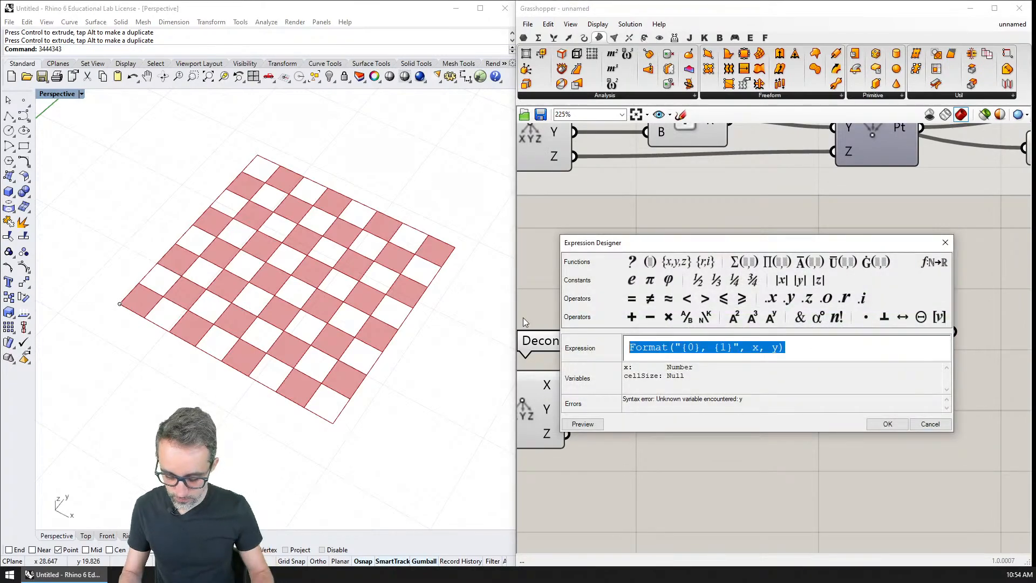
pyautogui.write('x + 0.5')
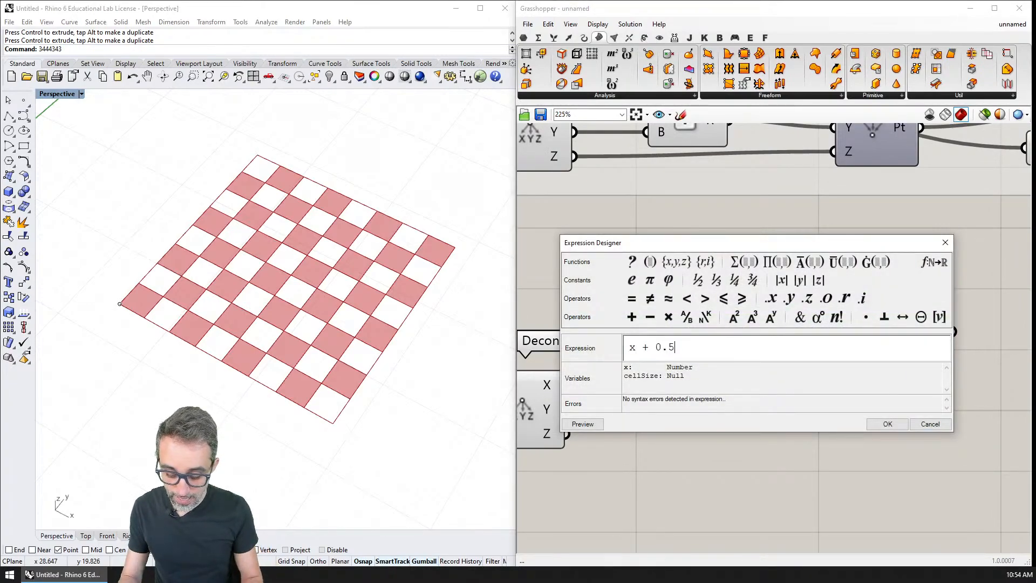
pyautogui.write(' * cellSiz')
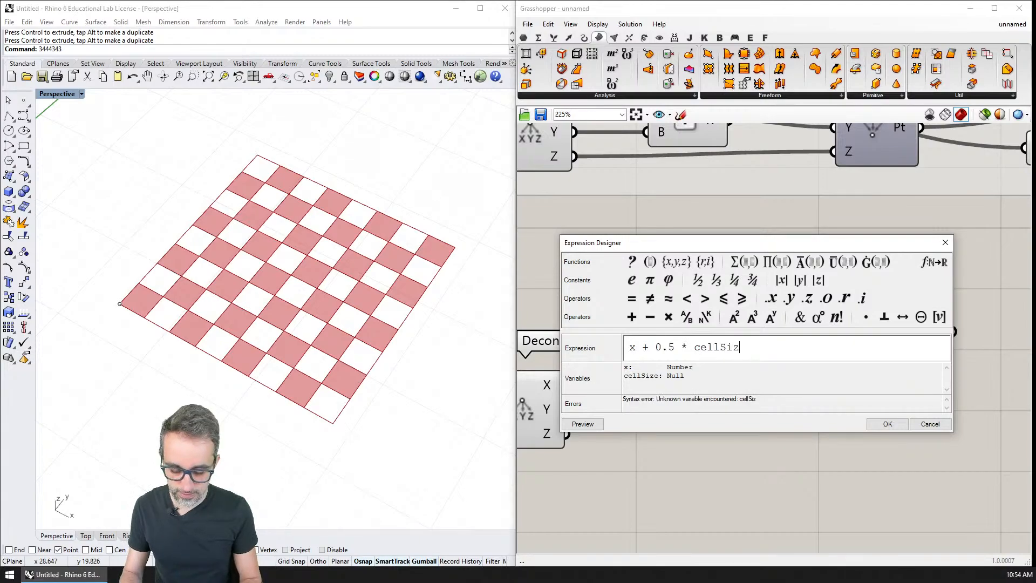
pyautogui.write('e')
pyautogui.click(880, 421)
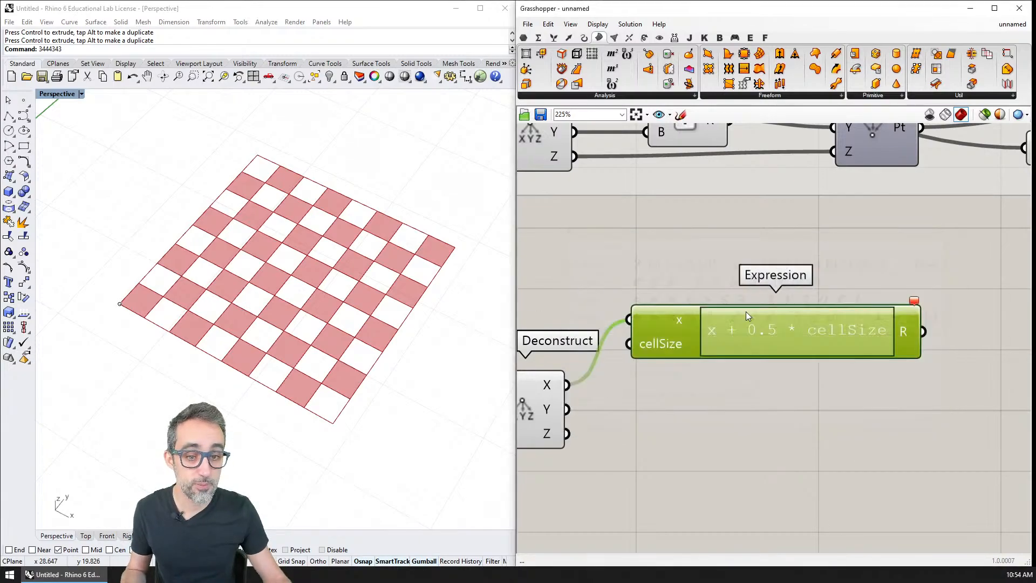
# Connect the CELL SIZE slider to the Expression's cellSize input and move the Expression lower, clear of the copied Deconstruct.
pyautogui.scroll(-6, 746, 311)
pyautogui.moveTo(721, 420); pyautogui.dragTo(770, 492, button='right')
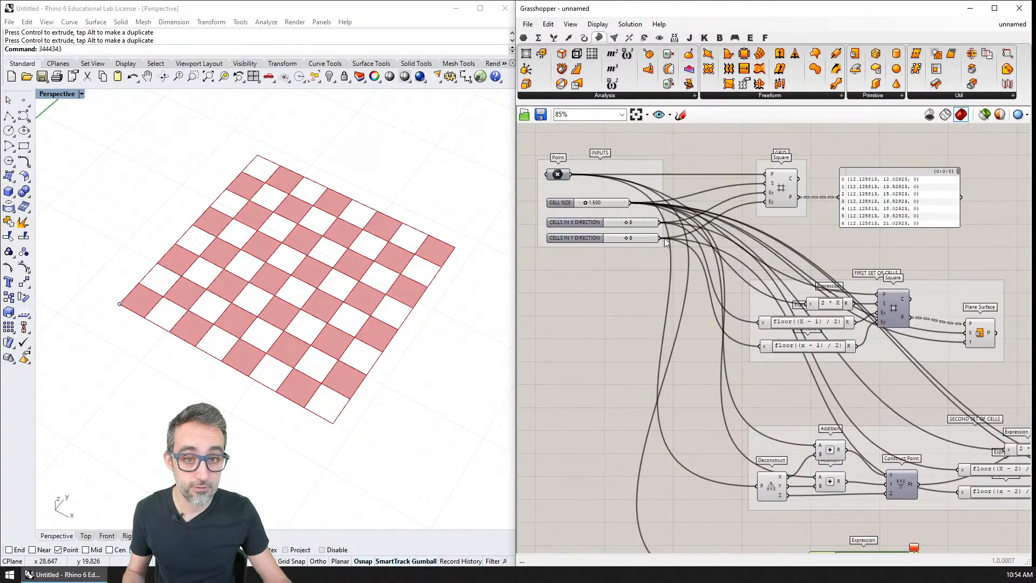
pyautogui.moveTo(630, 202); pyautogui.dragTo(807, 465)
pyautogui.scroll(3, 825, 474)
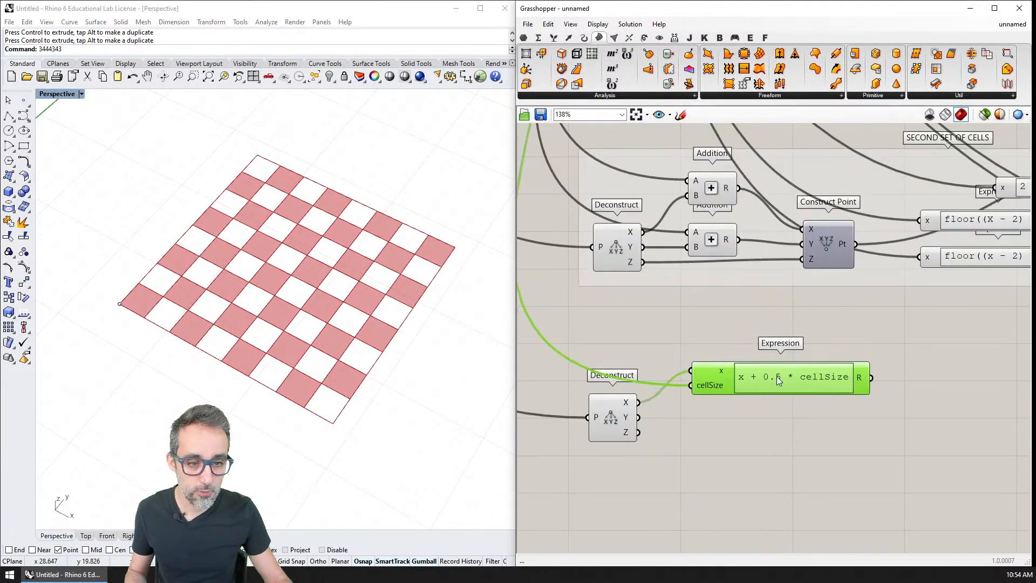
pyautogui.moveTo(780, 397); pyautogui.dragTo(765, 470)
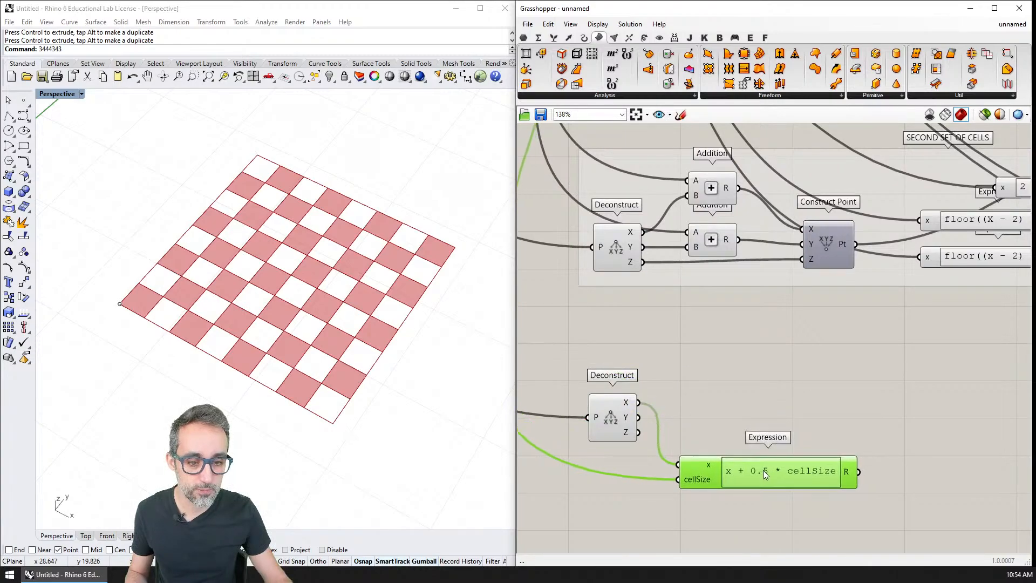
pyautogui.scroll(2, 788, 384)
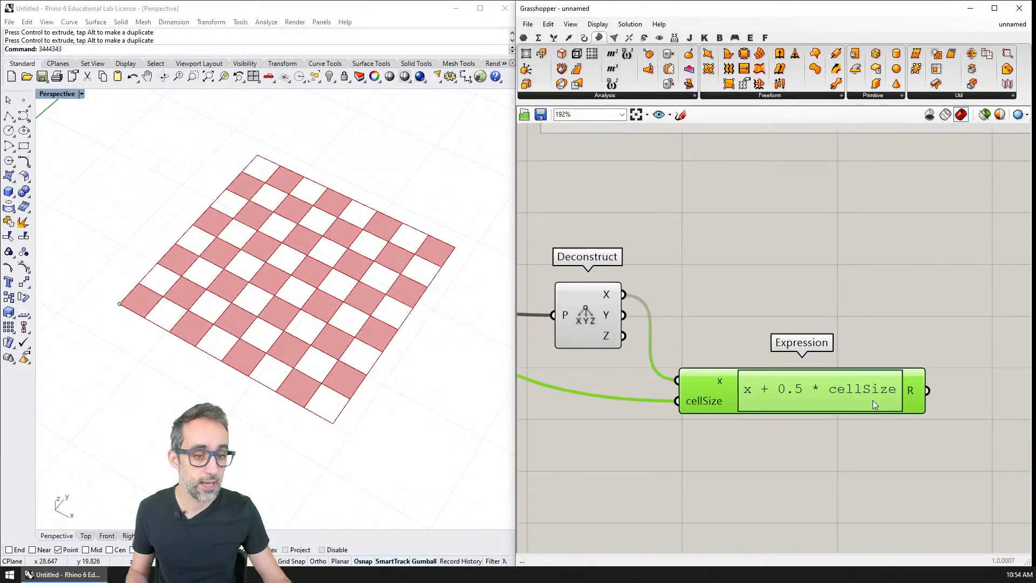
# Duplicate the x + 0.5 * cellSize Expression below the original and connect Deconstruct's Y output to the copy's x input.
pyautogui.keyDown('alt'); pyautogui.moveTo(833, 390); pyautogui.dragTo(839, 455); pyautogui.keyUp('alt')
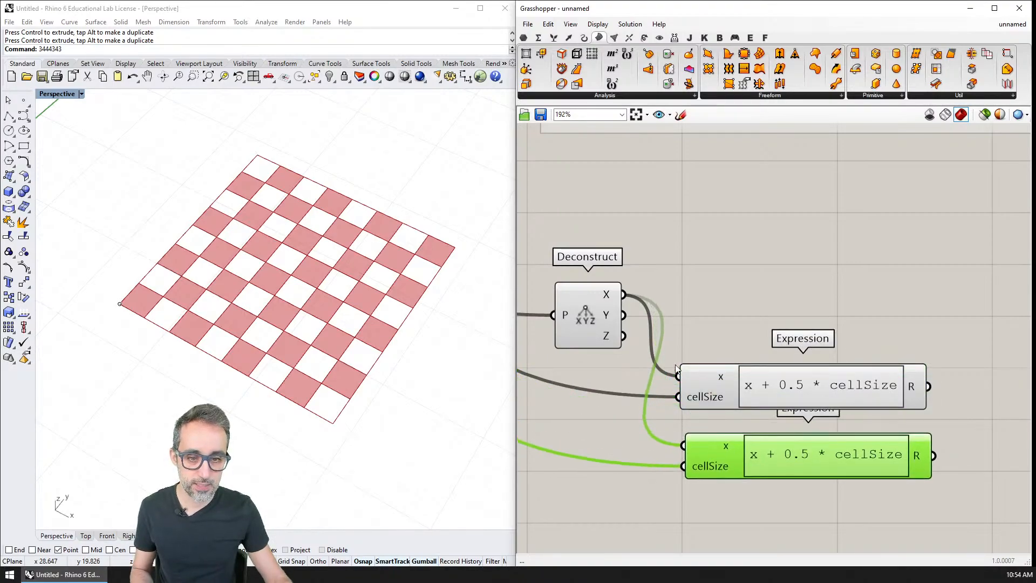
pyautogui.moveTo(621, 314); pyautogui.dragTo(690, 447)
pyautogui.scroll(1, 703, 457)
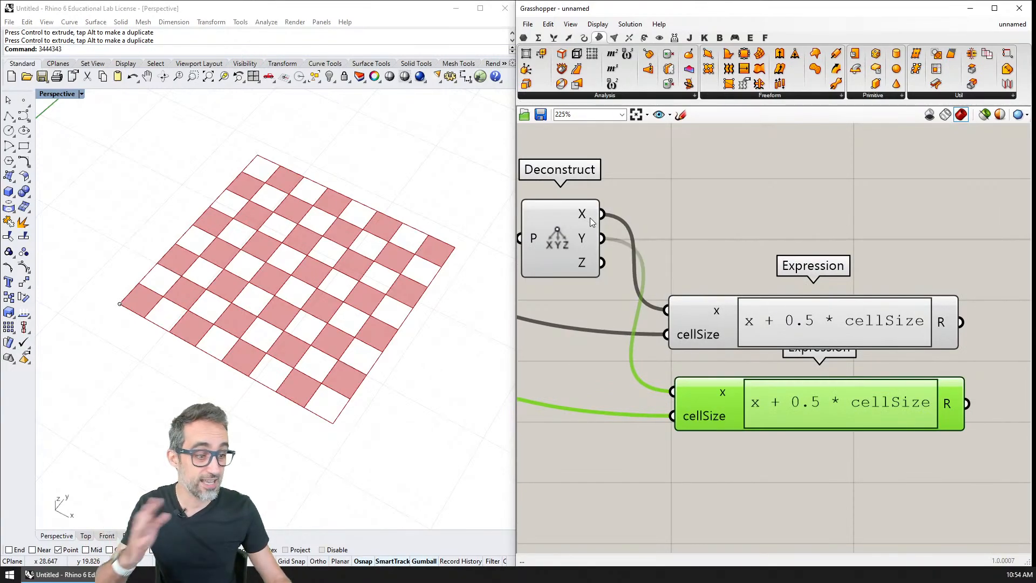
# Rename the upper Expression component's x input to coordinate.
pyautogui.moveTo(734, 316); pyautogui.dragTo(738, 310)
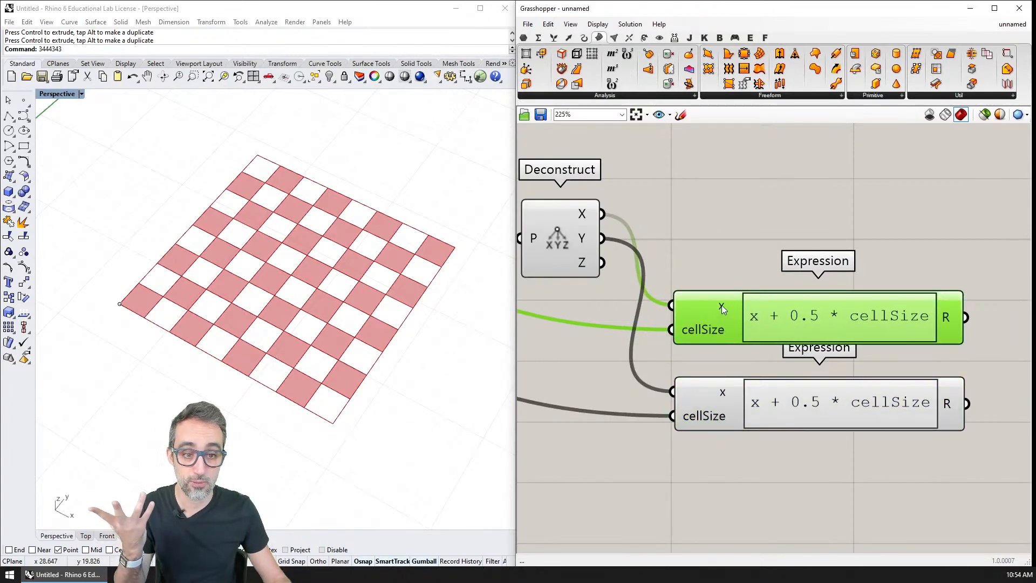
pyautogui.rightClick(720, 305)
pyautogui.write('coordinate')
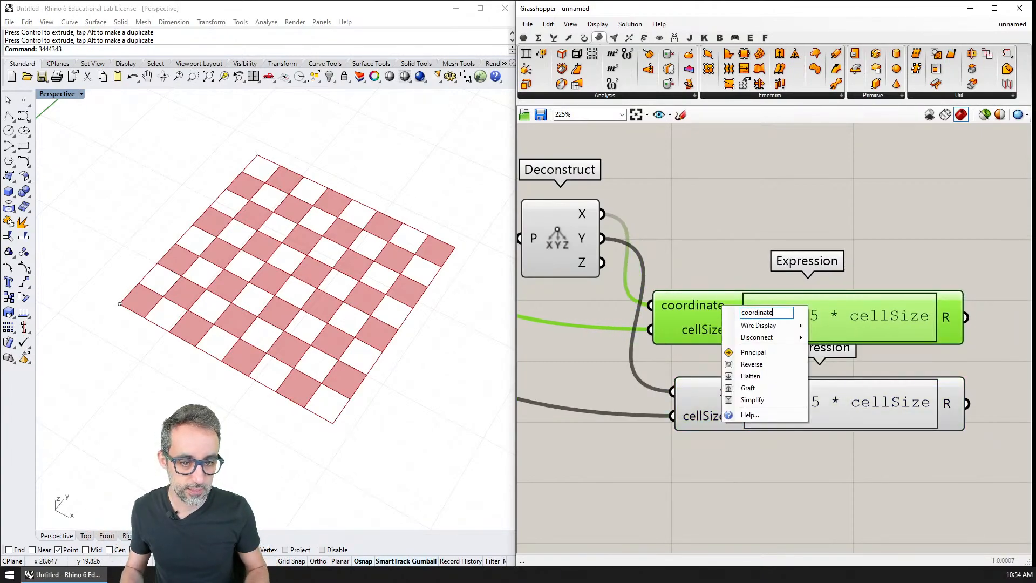
pyautogui.press('Return')
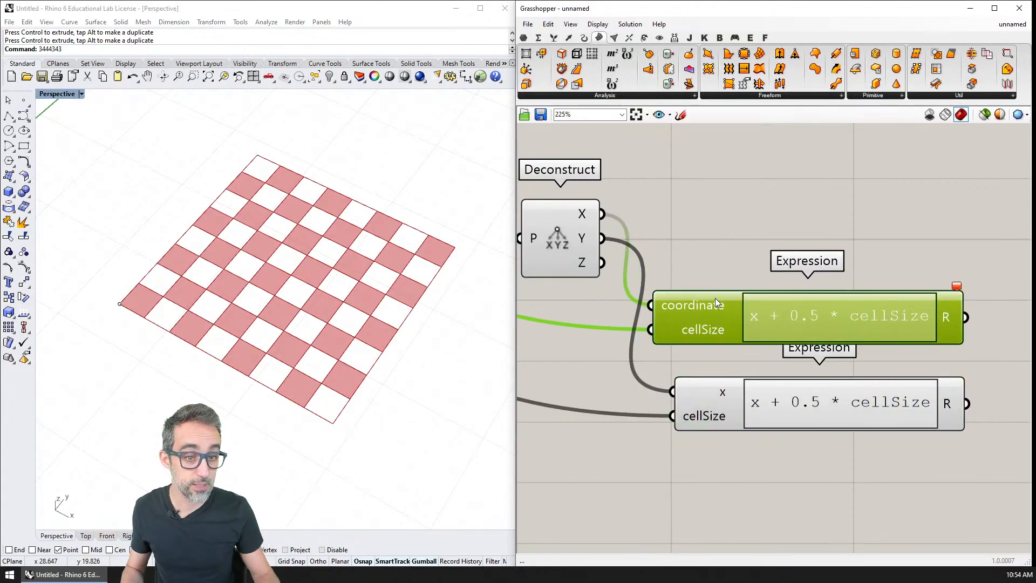
# Change the upper Expression's formula to coordinate + 0.5 * cellSize.
pyautogui.rightClick(764, 317)
pyautogui.click(804, 317)
pyautogui.doubleClick(804, 316)
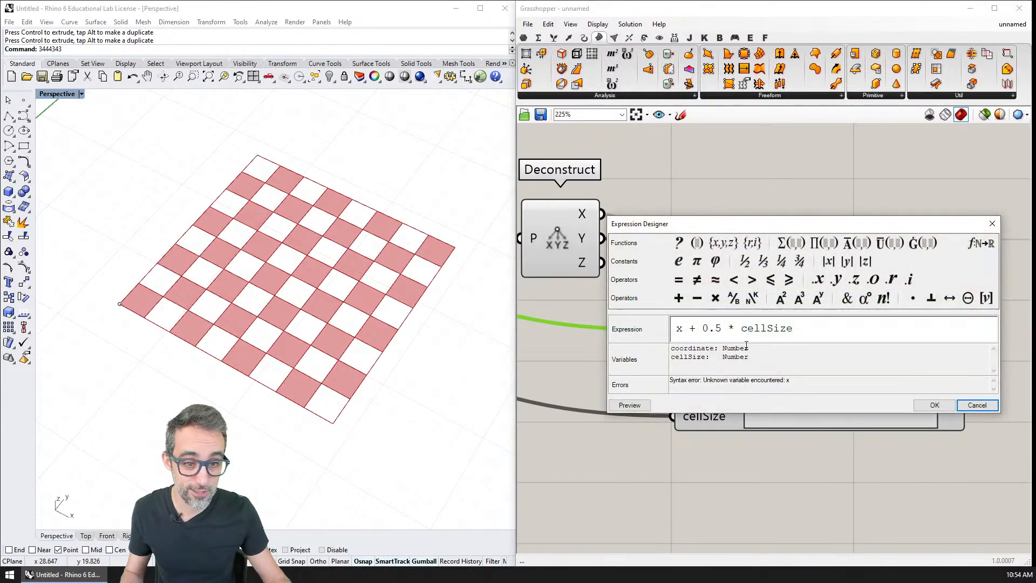
pyautogui.doubleClick(678, 329)
pyautogui.write('coordinate')
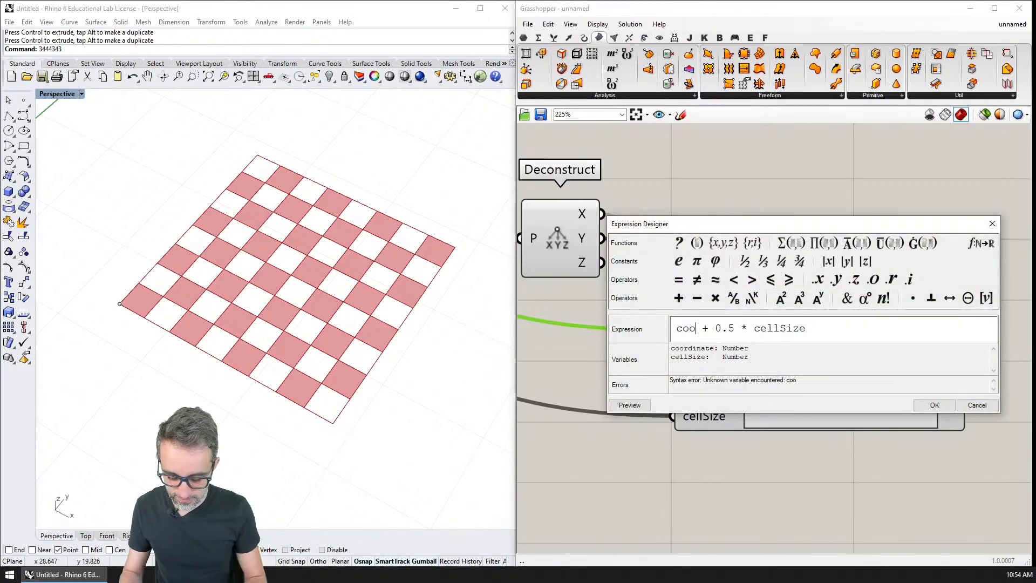
pyautogui.click(934, 404)
# Replace the lower Expression with a copy of the coordinate-based one and feed its coordinate input from Deconstruct's Y output.
pyautogui.moveTo(808, 407); pyautogui.dragTo(766, 396)
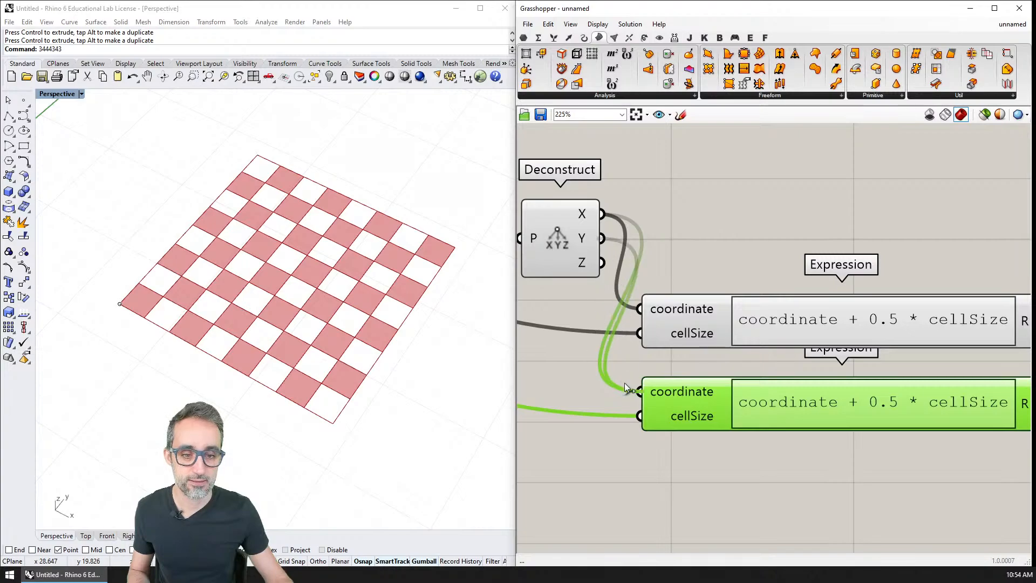
pyautogui.scroll(-2, 649, 235)
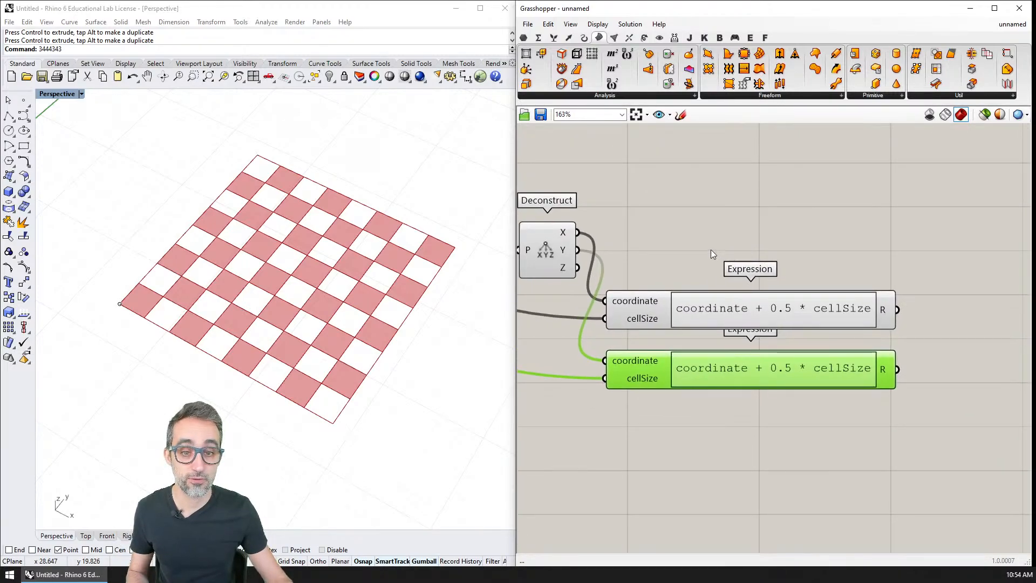
pyautogui.moveTo(711, 249); pyautogui.dragTo(746, 260, button='right')
# Add a Construct Point component and place it beyond the output side of the two Expression components.
pyautogui.doubleClick(758, 229)
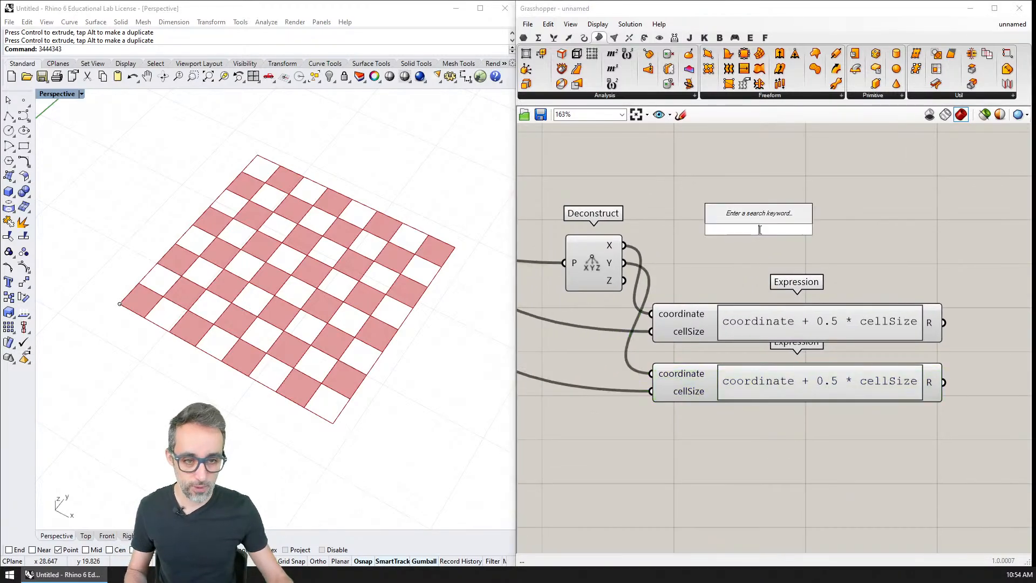
pyautogui.write('construc')
pyautogui.press('Up')
pyautogui.press('Up')
pyautogui.press('Up')
pyautogui.press('Up')
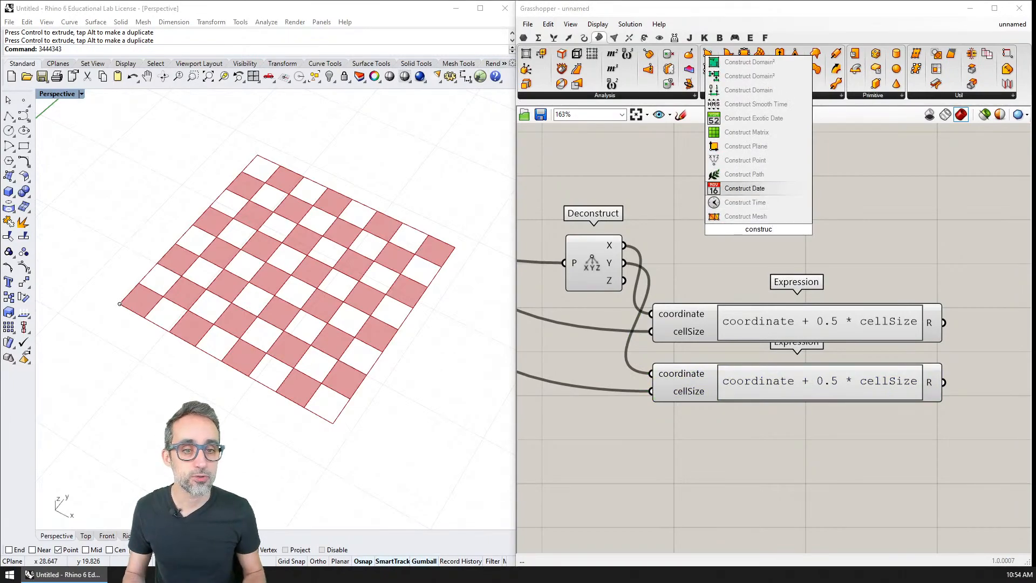
pyautogui.press('Return')
pyautogui.moveTo(839, 251); pyautogui.dragTo(788, 247, button='right')
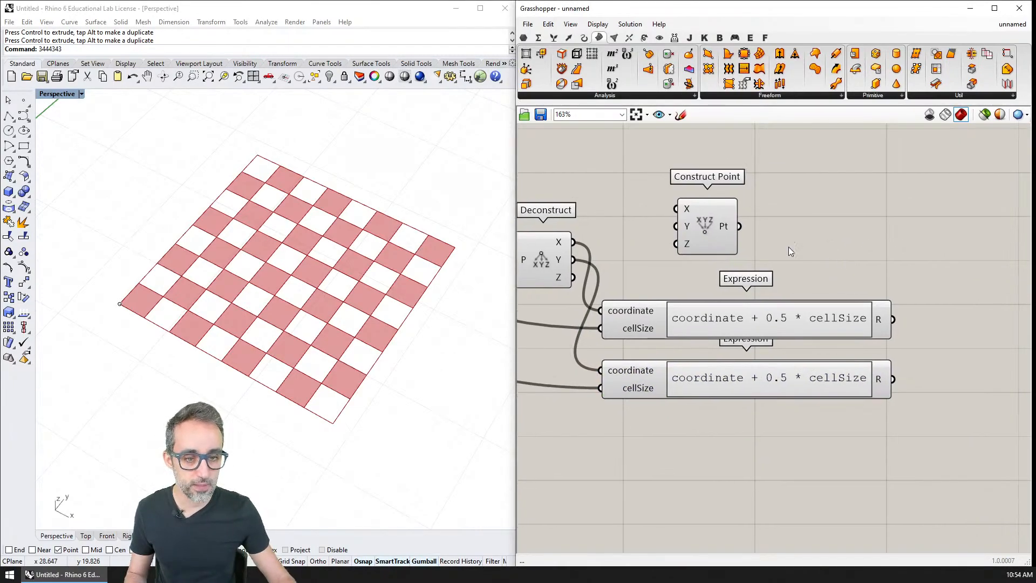
pyautogui.moveTo(714, 226); pyautogui.dragTo(963, 260)
# Connect the two Expression results to Construct Point's X and Y inputs and Deconstruct's Z output to its Z input.
pyautogui.moveTo(893, 319); pyautogui.dragTo(925, 243)
pyautogui.moveTo(844, 267); pyautogui.dragTo(884, 260, button='right')
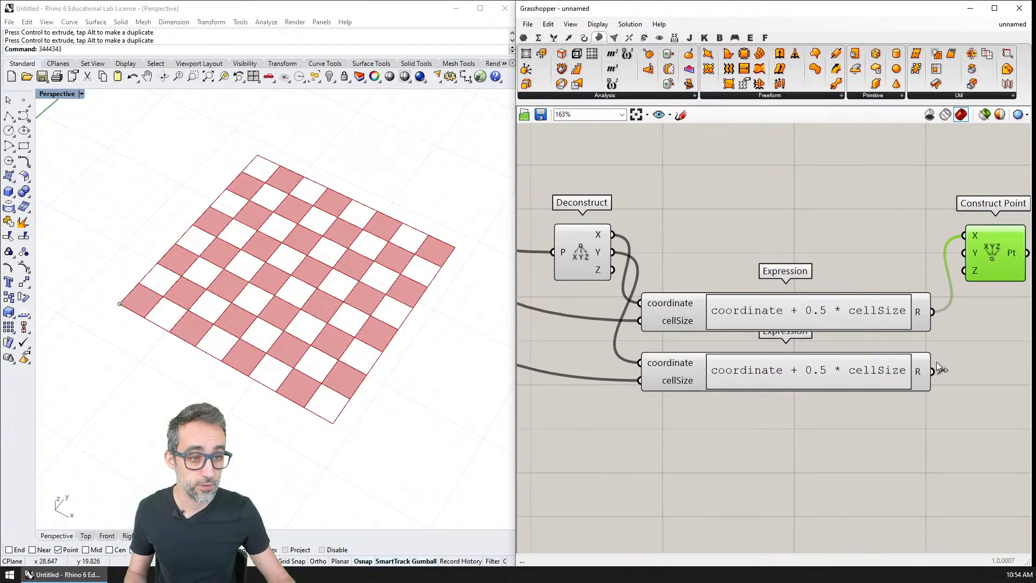
pyautogui.moveTo(937, 369); pyautogui.dragTo(964, 252)
pyautogui.moveTo(613, 270); pyautogui.dragTo(964, 270)
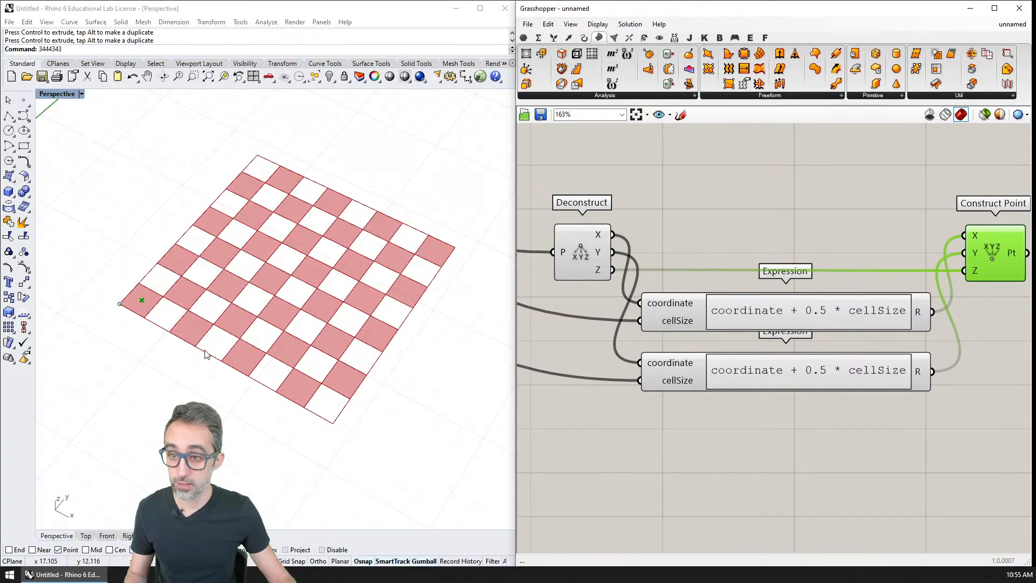
pyautogui.moveTo(263, 384)
pyautogui.mouseDown(button='right')
pyautogui.moveTo(243, 330)
pyautogui.moveTo(273, 391)
pyautogui.mouseUp(button='right')
pyautogui.scroll(5, 139, 330)
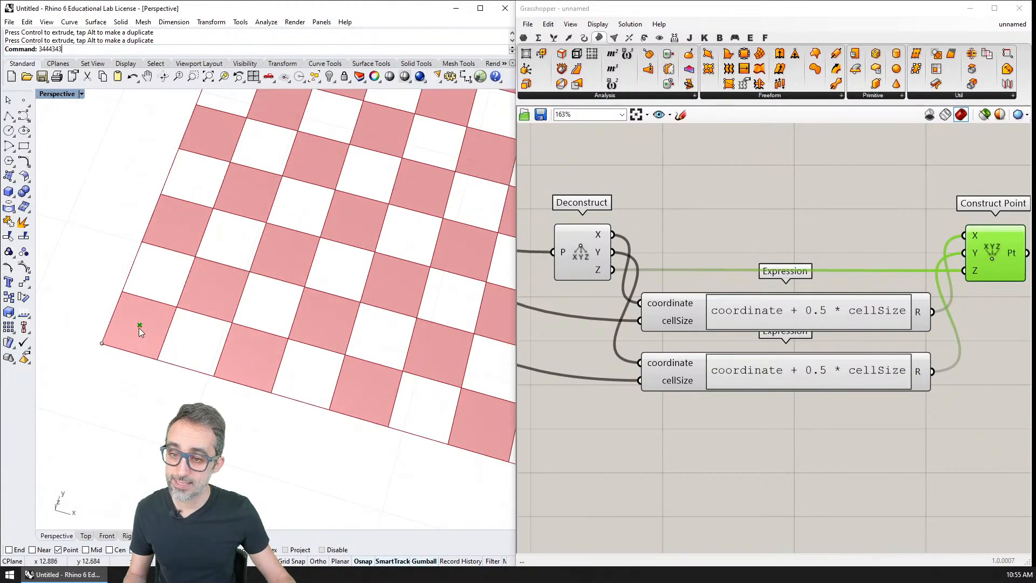
# Set the CELL SIZE slider to 1.082 and check the center point's position on the resized checkerboard.
pyautogui.scroll(-5, 144, 324)
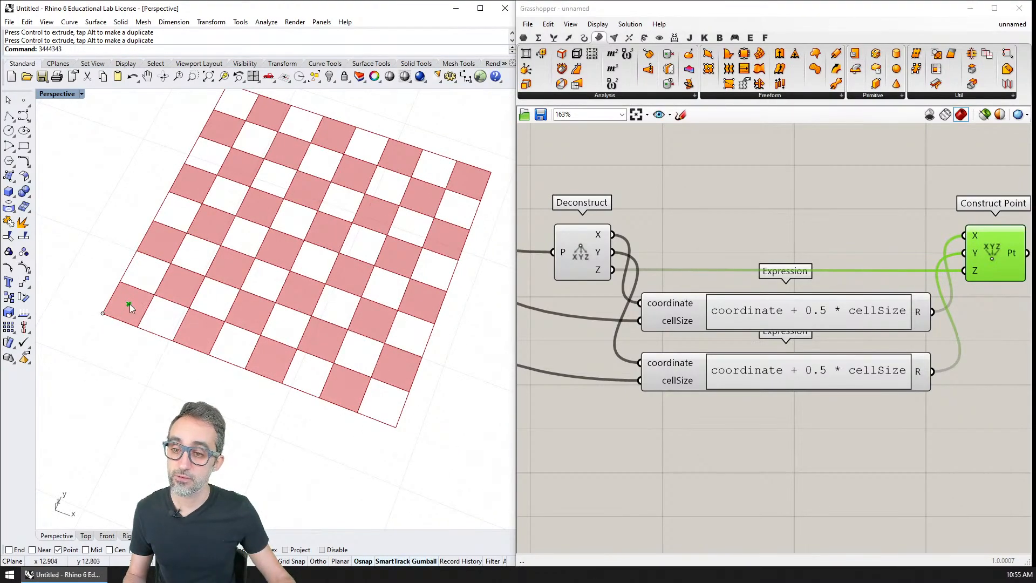
pyautogui.moveTo(665, 280); pyautogui.dragTo(697, 321, button='right')
pyautogui.scroll(-4, 698, 322)
pyautogui.moveTo(646, 248); pyautogui.dragTo(858, 528, button='right')
pyautogui.moveTo(683, 199); pyautogui.dragTo(720, 264, button='right')
pyautogui.scroll(3, 720, 264)
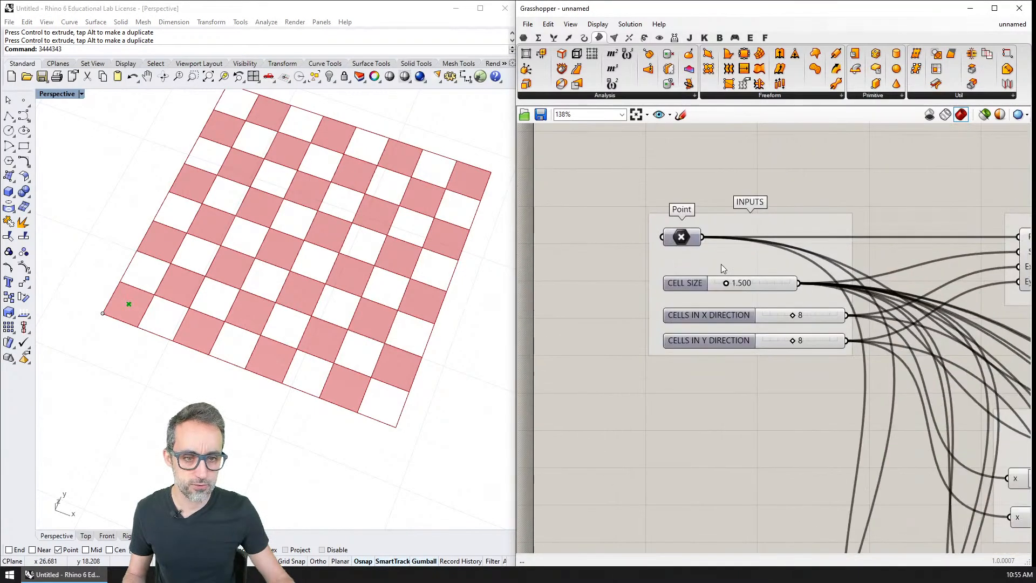
pyautogui.scroll(2, 720, 264)
pyautogui.moveTo(725, 289)
pyautogui.mouseDown()
pyautogui.moveTo(733, 289)
pyautogui.moveTo(718, 291)
pyautogui.mouseUp()
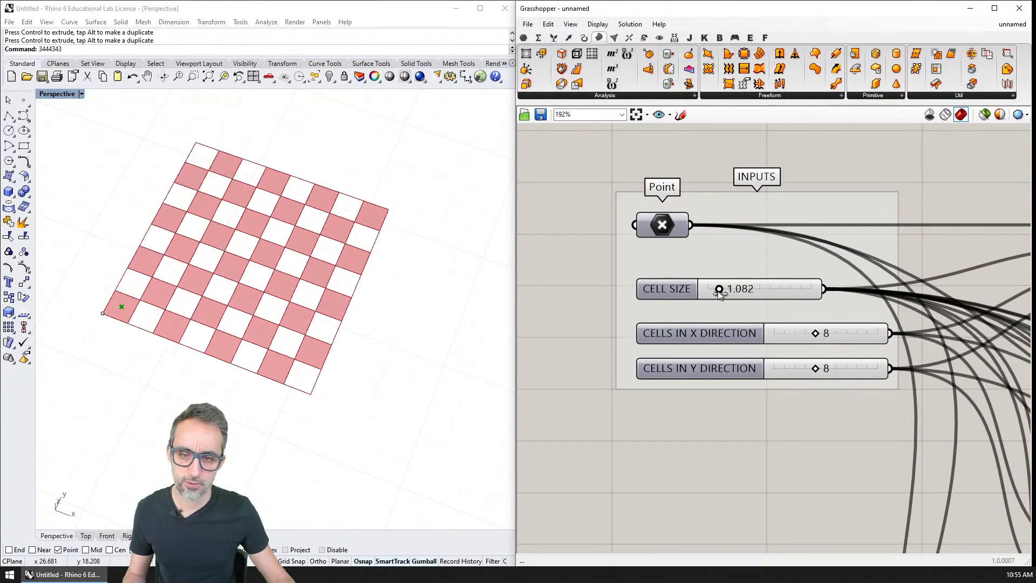
pyautogui.moveTo(812, 334)
pyautogui.mouseDown()
pyautogui.moveTo(825, 333)
pyautogui.moveTo(809, 333)
pyautogui.moveTo(821, 334)
pyautogui.moveTo(817, 366)
pyautogui.moveTo(819, 334)
pyautogui.mouseUp()
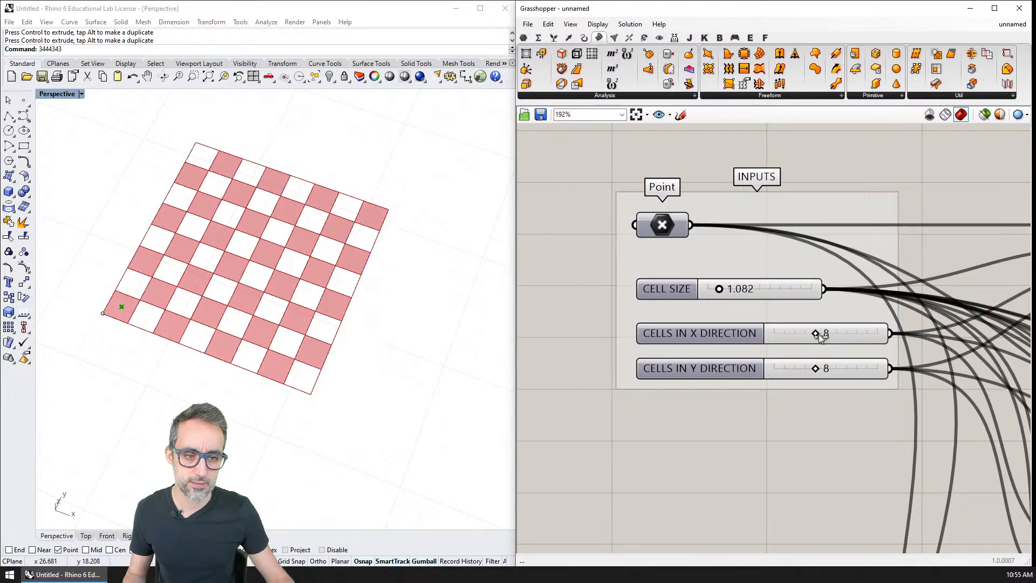
pyautogui.keyDown('shift'); pyautogui.moveTo(318, 378); pyautogui.dragTo(350, 335, button='right'); pyautogui.keyUp('shift')
pyautogui.moveTo(759, 361); pyautogui.dragTo(722, 318, button='right')
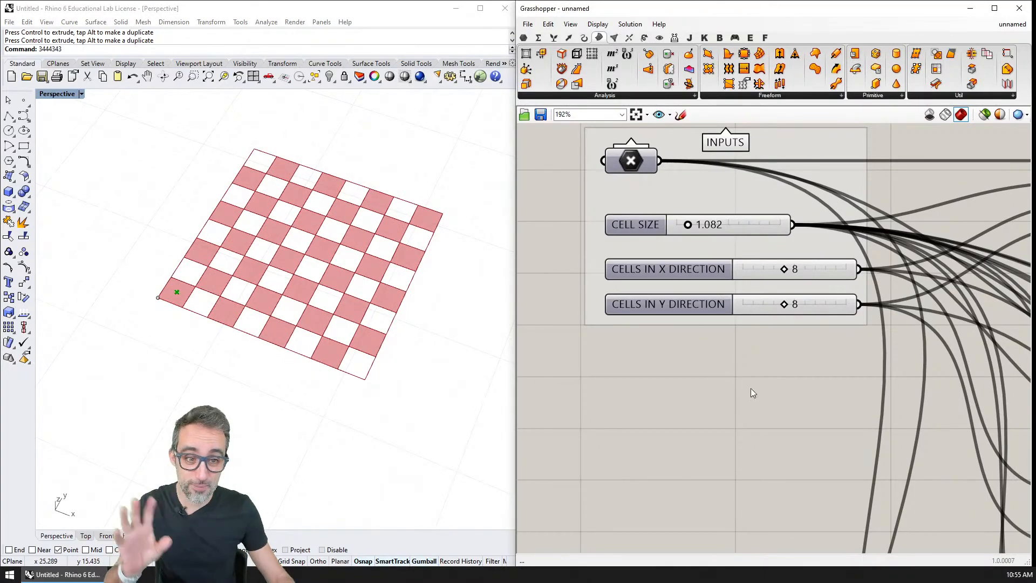
# Add a Square grid component beyond the cell-center Construct Point and connect the Pt output to its P input.
pyautogui.scroll(-2, 750, 389)
pyautogui.moveTo(750, 390); pyautogui.dragTo(678, 283, button='right')
pyautogui.scroll(-2, 809, 413)
pyautogui.moveTo(809, 413); pyautogui.dragTo(686, 259, button='right')
pyautogui.moveTo(835, 435); pyautogui.dragTo(727, 223, button='right')
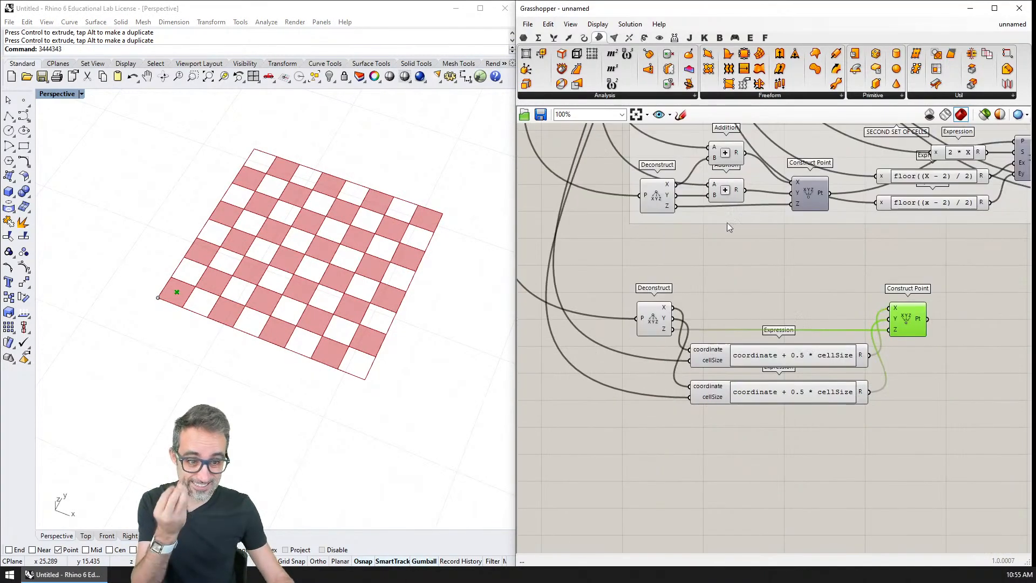
pyautogui.moveTo(806, 360); pyautogui.dragTo(756, 281, button='right')
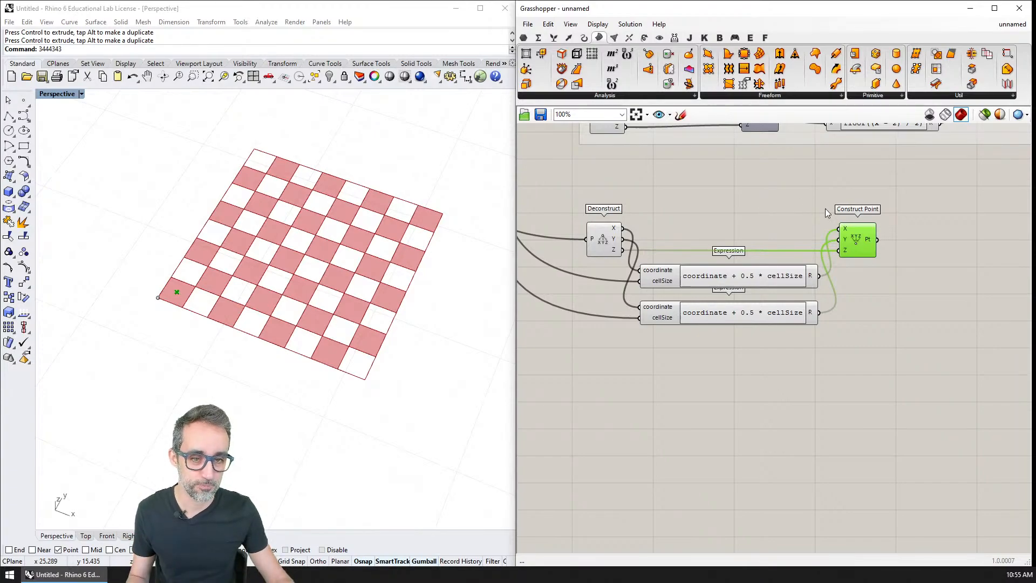
pyautogui.moveTo(859, 210); pyautogui.dragTo(807, 214, button='right')
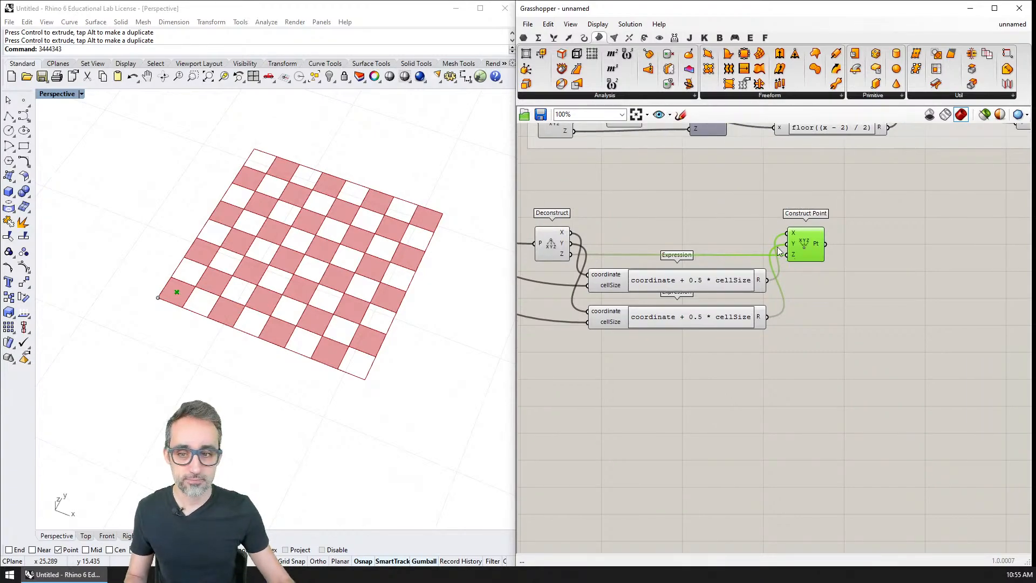
pyautogui.moveTo(819, 276); pyautogui.dragTo(832, 333, button='right')
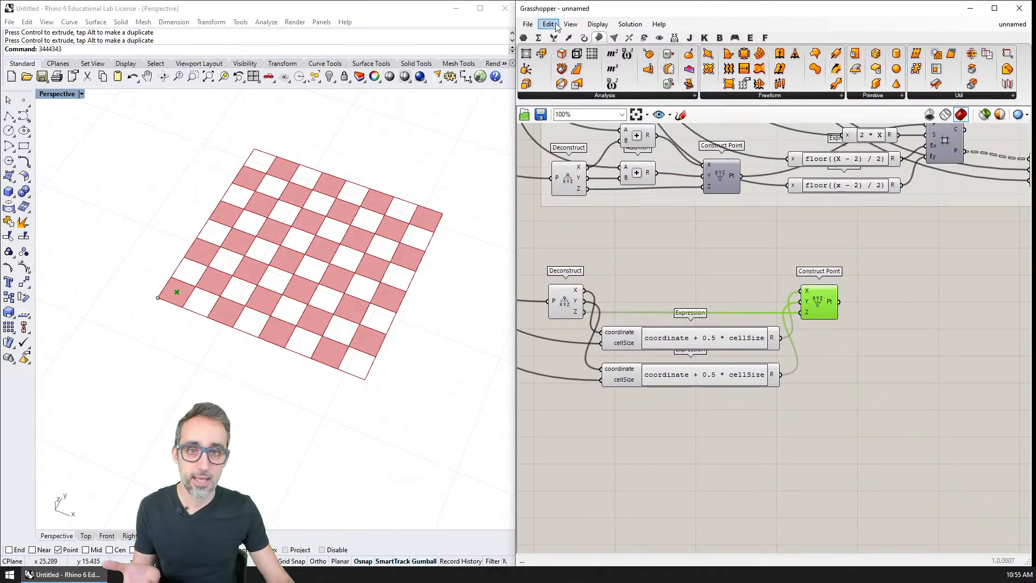
pyautogui.click(568, 37)
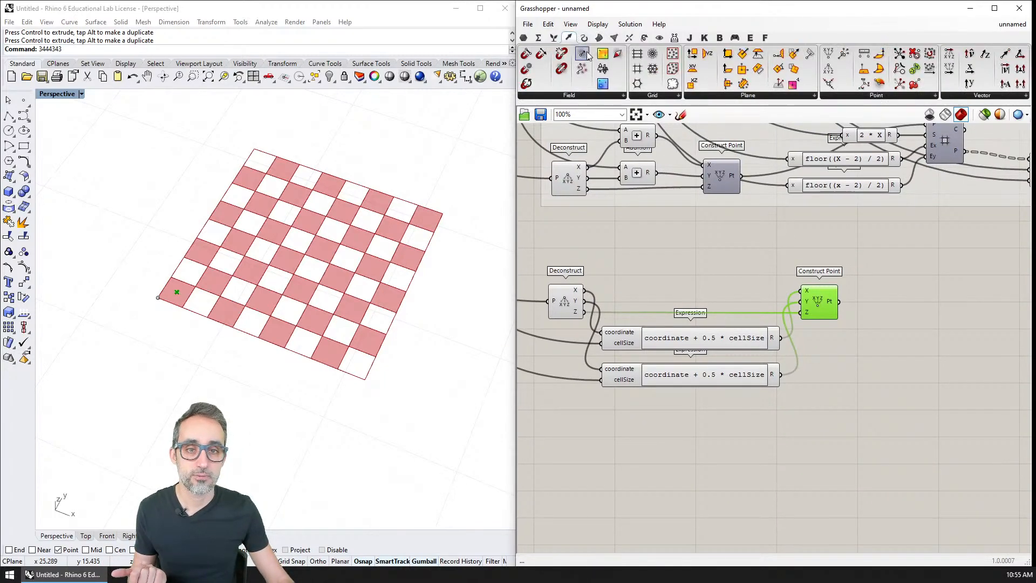
pyautogui.click(660, 97)
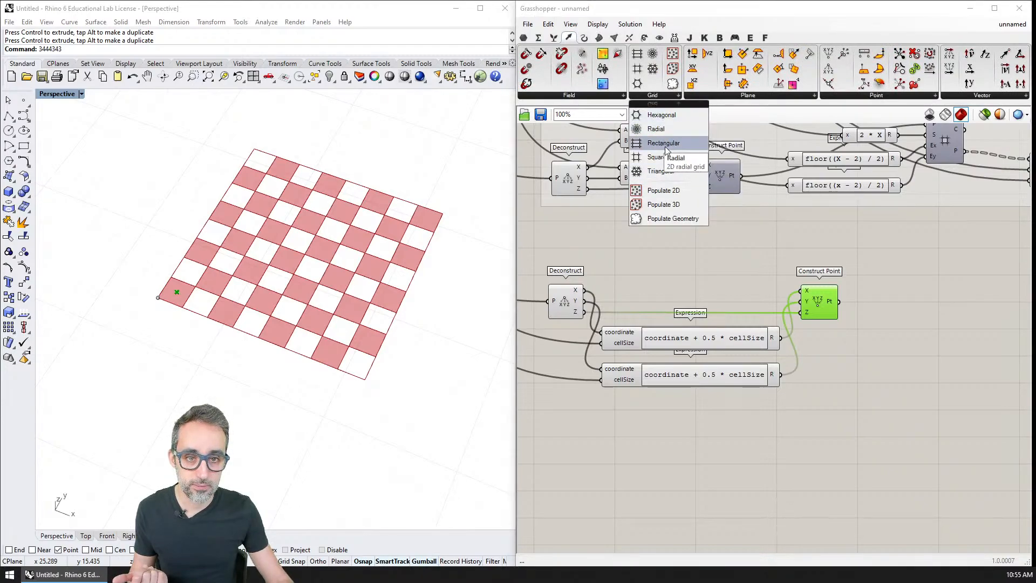
pyautogui.moveTo(661, 143); pyautogui.dragTo(807, 237)
pyautogui.moveTo(898, 291)
pyautogui.mouseDown()
pyautogui.moveTo(891, 309)
pyautogui.moveTo(900, 303)
pyautogui.mouseUp()
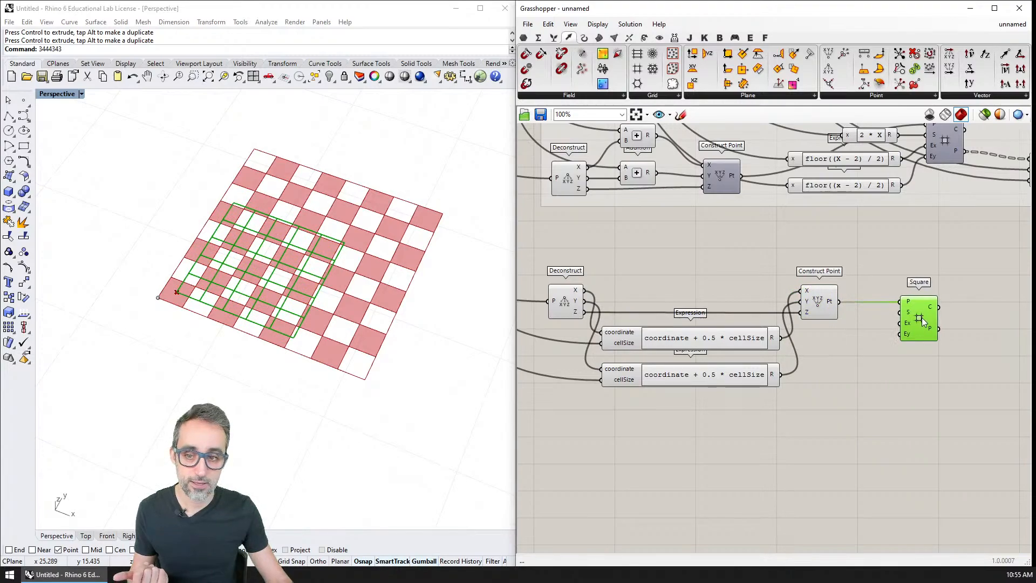
# Connect the CELL SIZE slider to the new Square grid's S input and shift the grid component slightly away from Construct Point.
pyautogui.scroll(-5, 911, 316)
pyautogui.scroll(3, 658, 160)
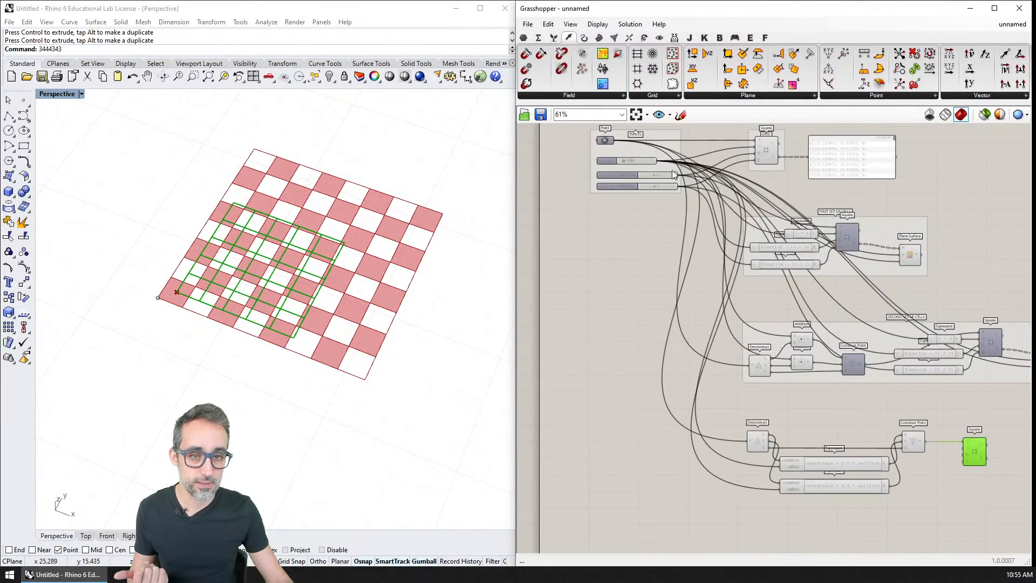
pyautogui.moveTo(658, 159); pyautogui.dragTo(960, 452)
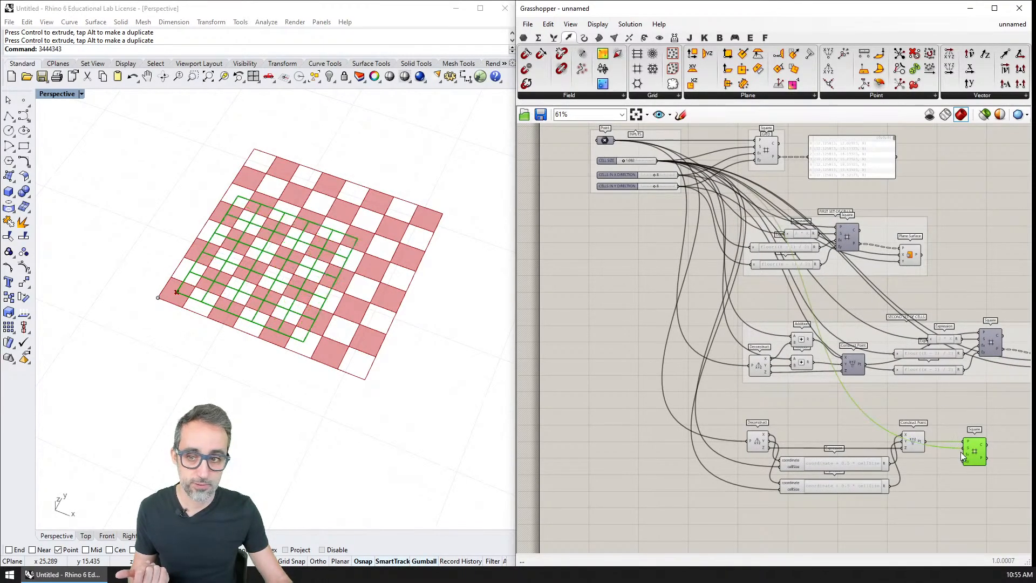
pyautogui.moveTo(960, 452); pyautogui.dragTo(847, 411, button='right')
pyautogui.scroll(6, 873, 383)
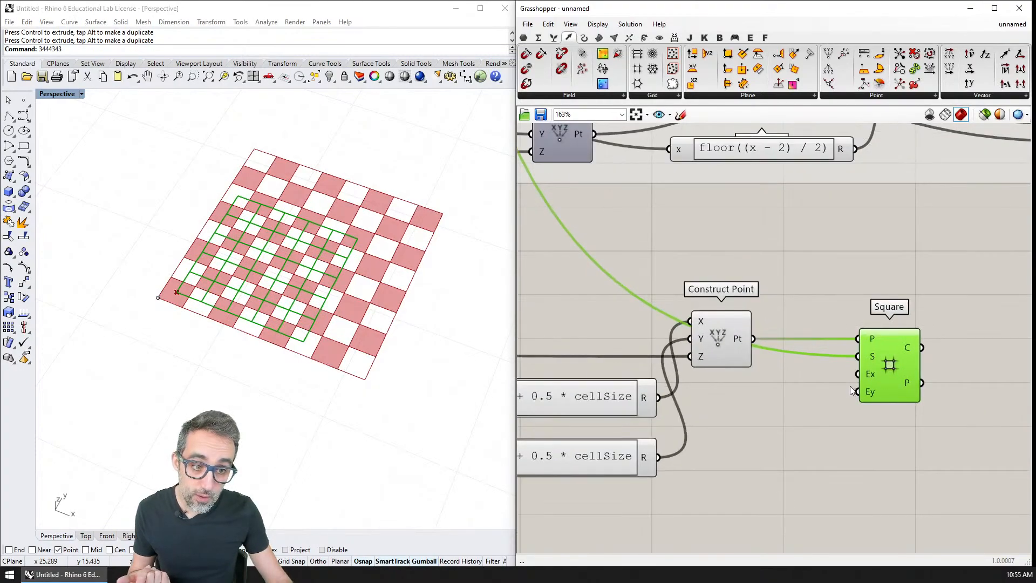
pyautogui.moveTo(928, 341); pyautogui.dragTo(940, 370)
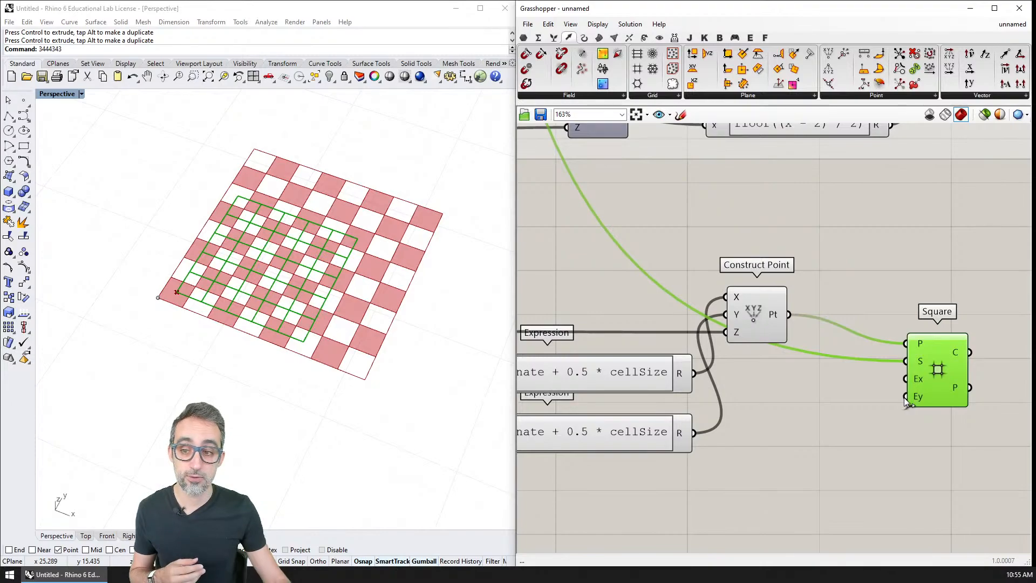
pyautogui.scroll(3, 273, 287)
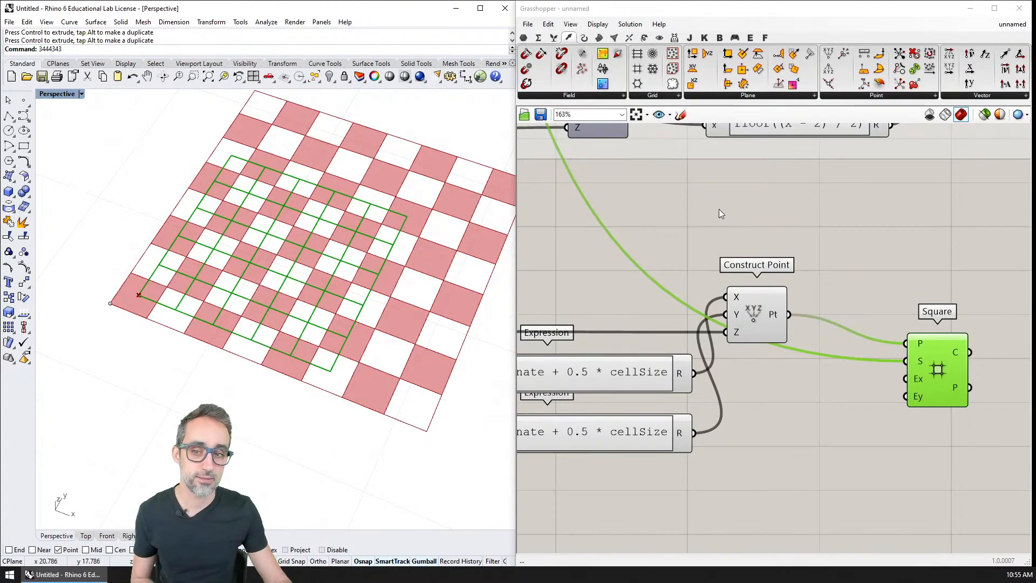
# Connect the CELLS IN X DIRECTION slider to the new Square grid's Ex input.
pyautogui.scroll(-5, 718, 209)
pyautogui.moveTo(750, 331); pyautogui.dragTo(783, 382, button='right')
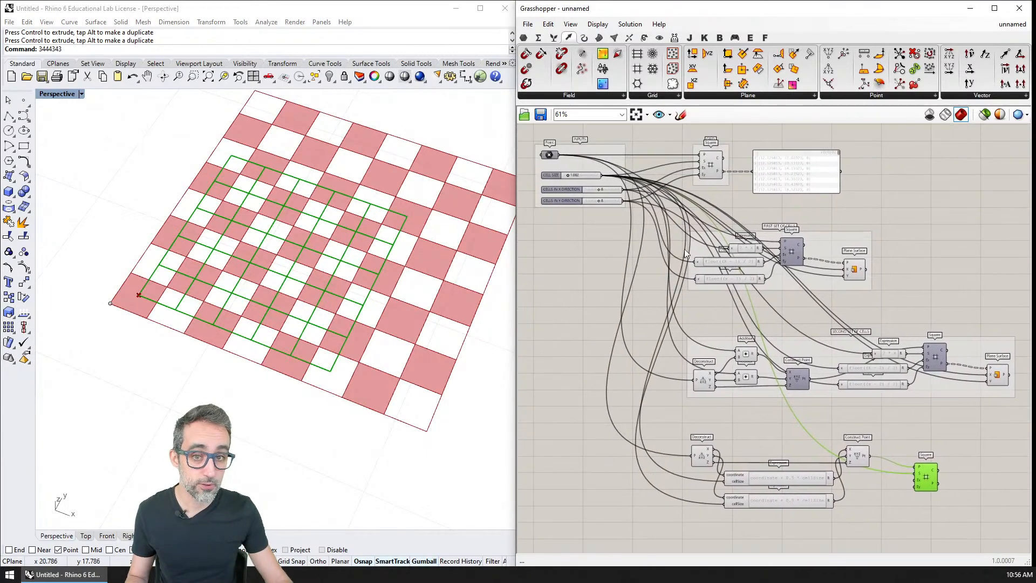
pyautogui.scroll(1, 633, 216)
pyautogui.moveTo(667, 223); pyautogui.dragTo(962, 447)
pyautogui.scroll(3, 248, 299)
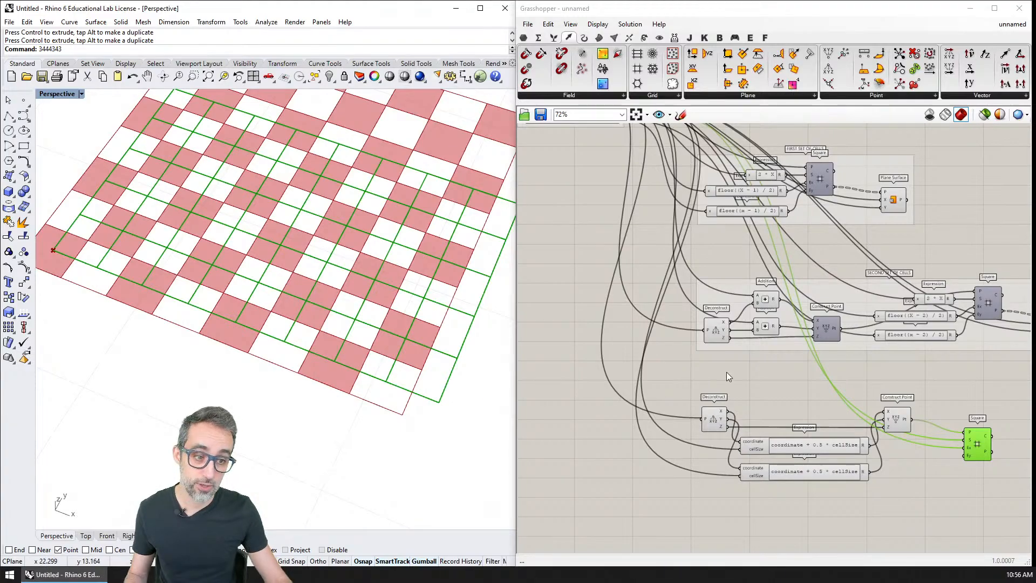
# Add an Expression component between Construct Point and the new Square grid.
pyautogui.moveTo(911, 416); pyautogui.dragTo(809, 378, button='right')
pyautogui.scroll(3, 815, 395)
pyautogui.doubleClick(806, 387)
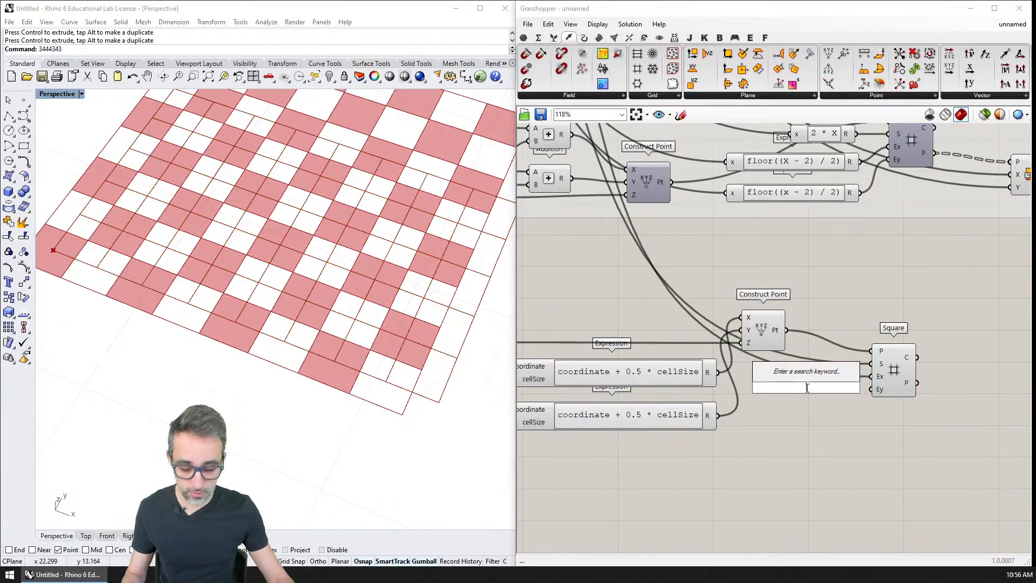
pyautogui.write('expres')
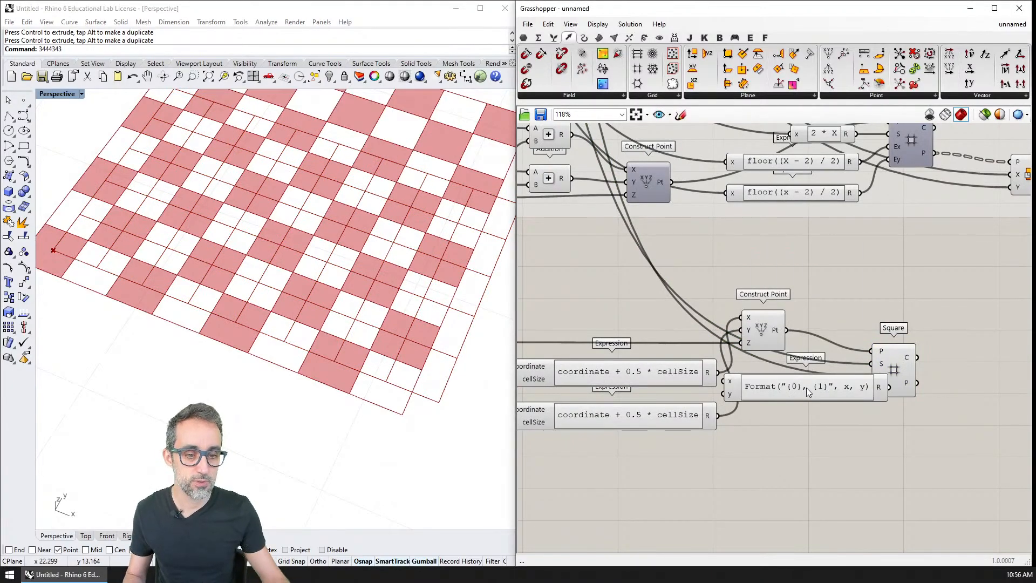
pyautogui.scroll(3, 806, 387)
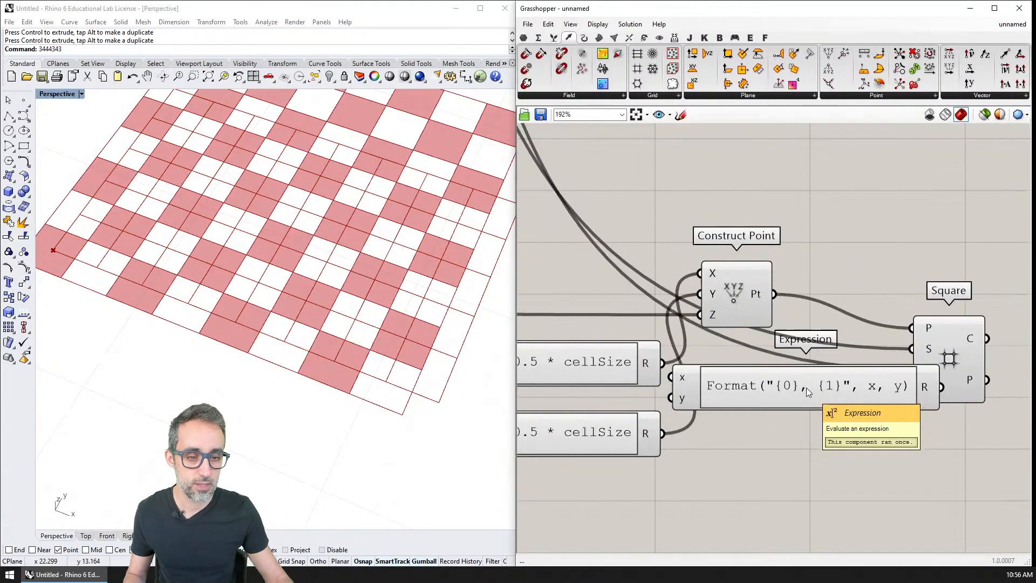
# Set the new Expression's formula to x - 1 and remove its unused y input.
pyautogui.doubleClick(805, 387)
pyautogui.moveTo(845, 411); pyautogui.dragTo(600, 377)
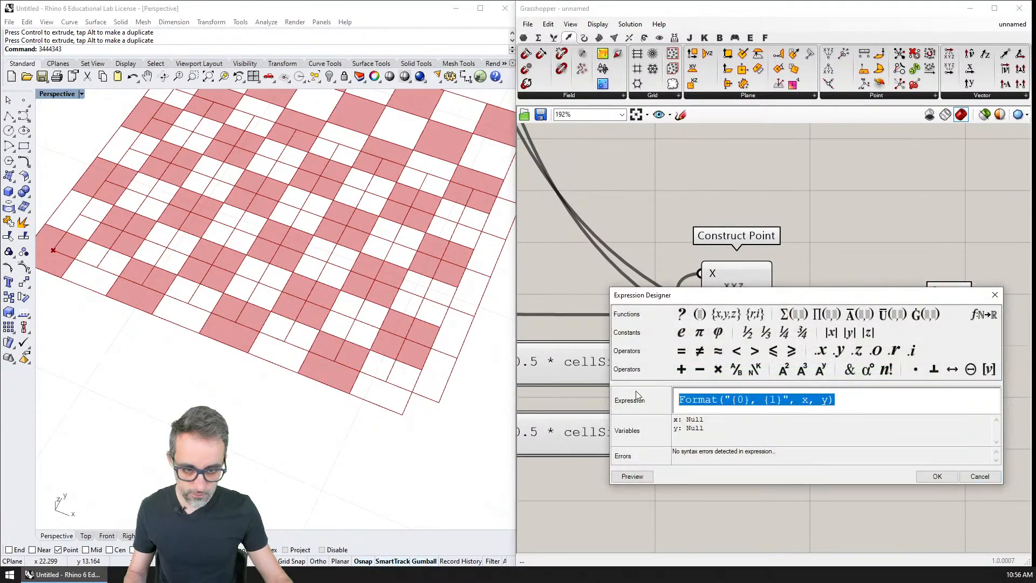
pyautogui.write('x - 1')
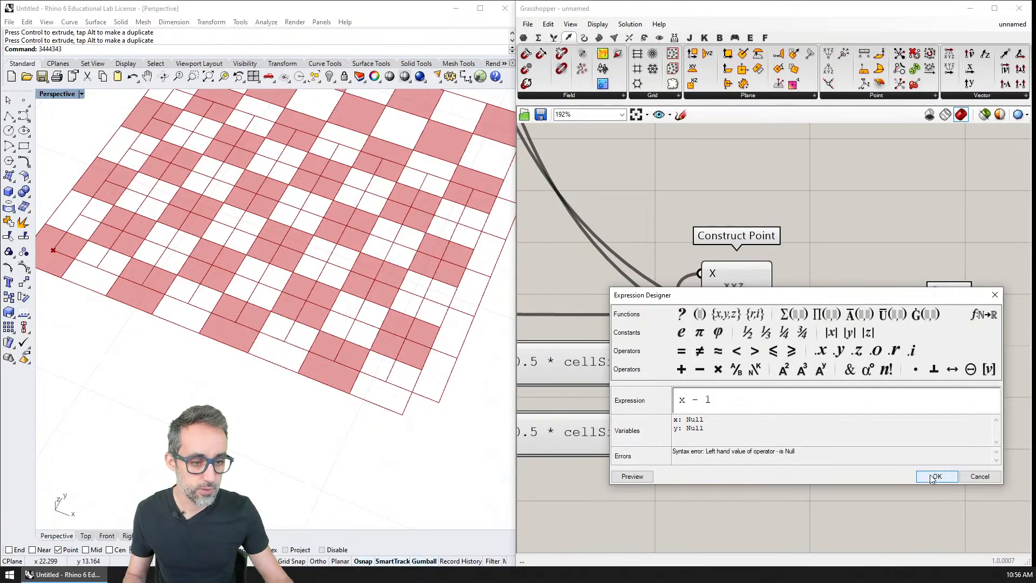
pyautogui.click(930, 475)
pyautogui.scroll(3, 751, 378)
pyautogui.click(797, 411)
pyautogui.scroll(-3, 835, 422)
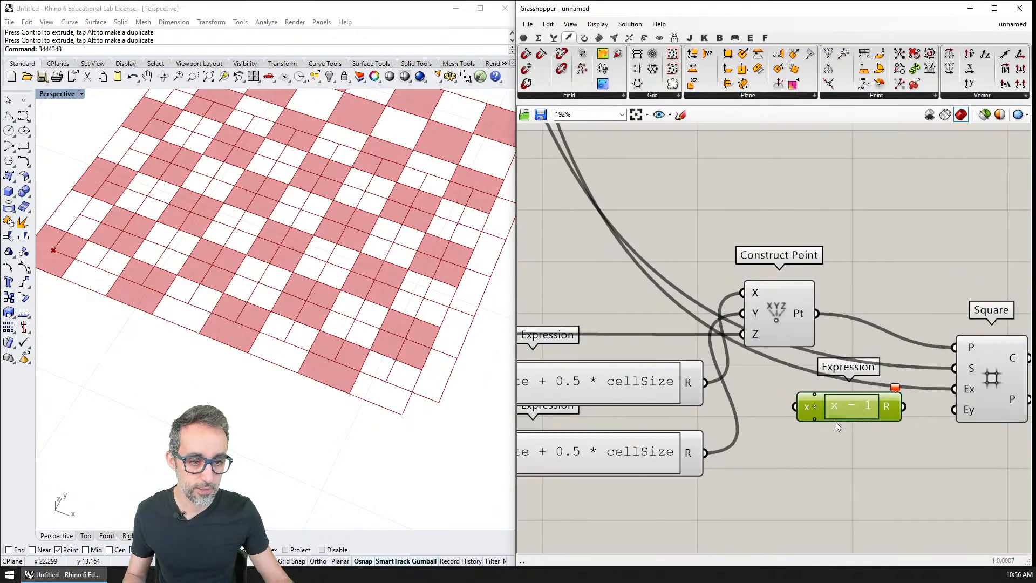
# Connect the CELLS IN X DIRECTION slider to the x input of the x - 1 Expression.
pyautogui.scroll(-6, 836, 422)
pyautogui.scroll(2, 703, 254)
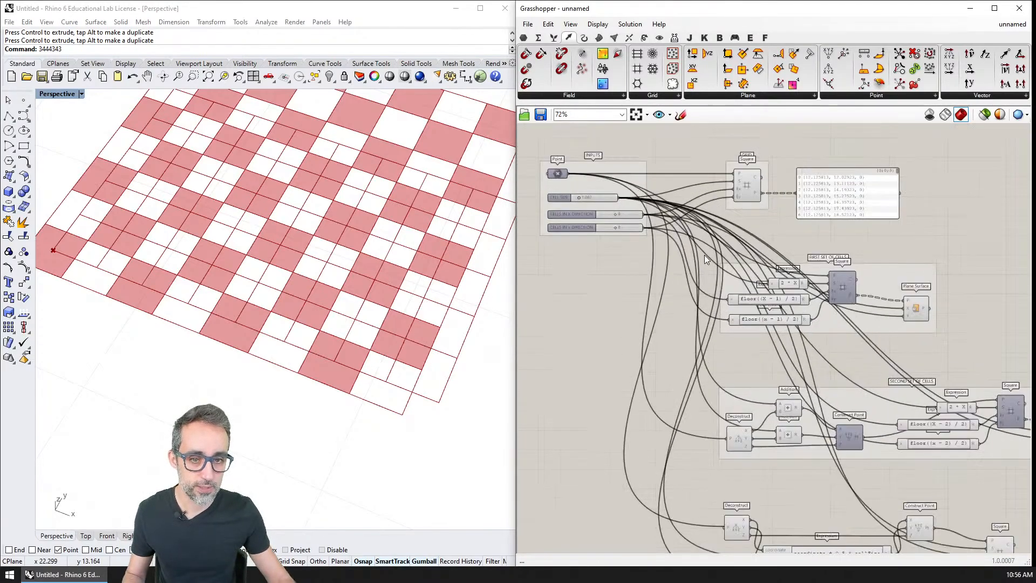
pyautogui.moveTo(678, 230); pyautogui.dragTo(622, 170, button='right')
pyautogui.moveTo(592, 158); pyautogui.dragTo(872, 502)
pyautogui.scroll(5, 901, 509)
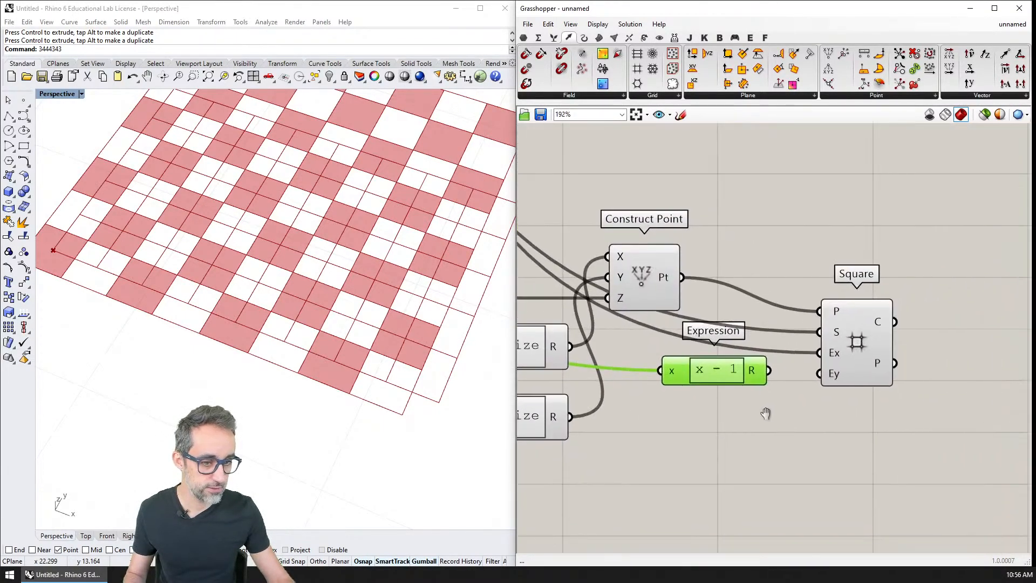
# Connect the x - 1 Expression's result to the Square grid's Ex input and align the two components.
pyautogui.click(910, 353)
pyautogui.moveTo(910, 353); pyautogui.dragTo(916, 351)
pyautogui.moveTo(674, 372); pyautogui.dragTo(731, 354)
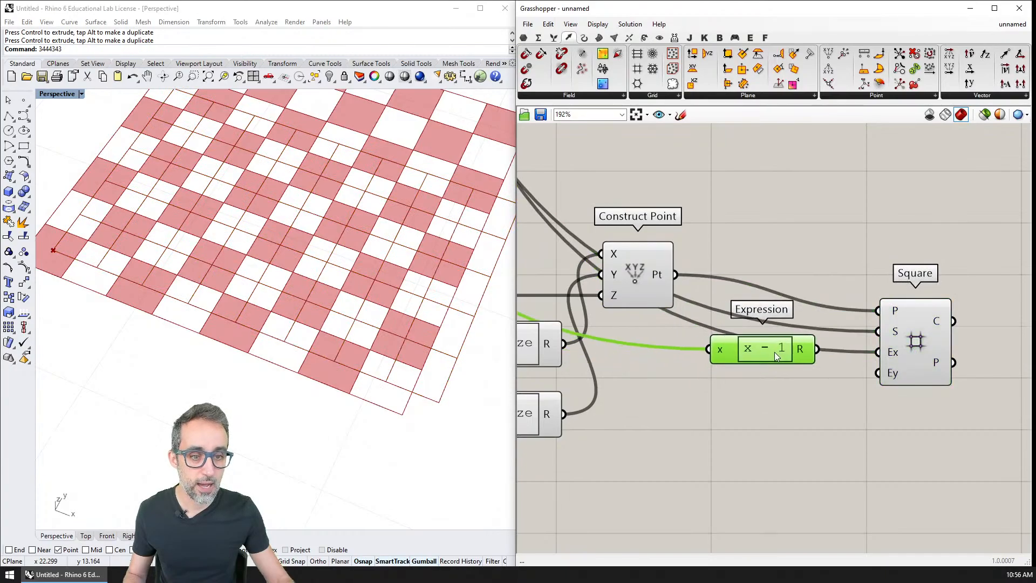
pyautogui.moveTo(920, 350); pyautogui.dragTo(917, 346)
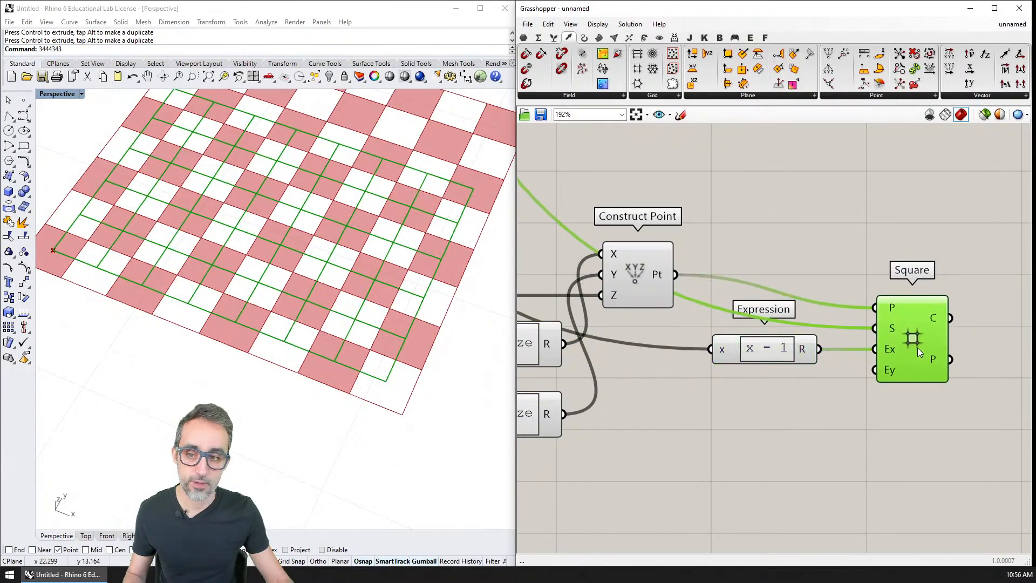
# Compare the center-point grid with the checkerboard and examine the cell-count sliders and the sketched layout of piece rows.
pyautogui.keyDown('shift'); pyautogui.moveTo(277, 289); pyautogui.dragTo(278, 337, button='right'); pyautogui.keyUp('shift')
pyautogui.scroll(-4, 277, 338)
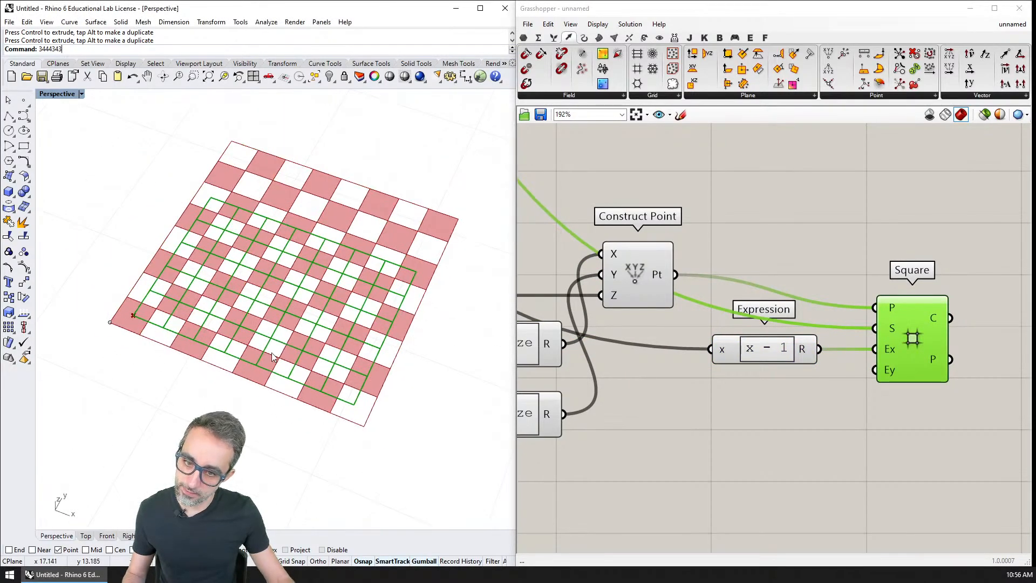
pyautogui.moveTo(631, 204); pyautogui.dragTo(752, 280, button='right')
pyautogui.scroll(-3, 752, 280)
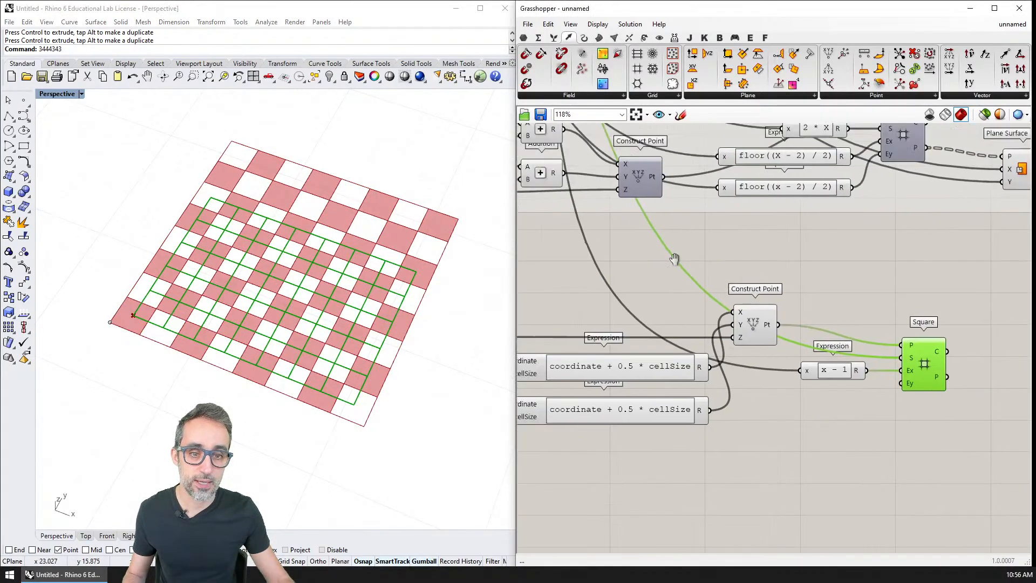
pyautogui.moveTo(675, 259); pyautogui.dragTo(889, 528, button='right')
pyautogui.scroll(2, 707, 277)
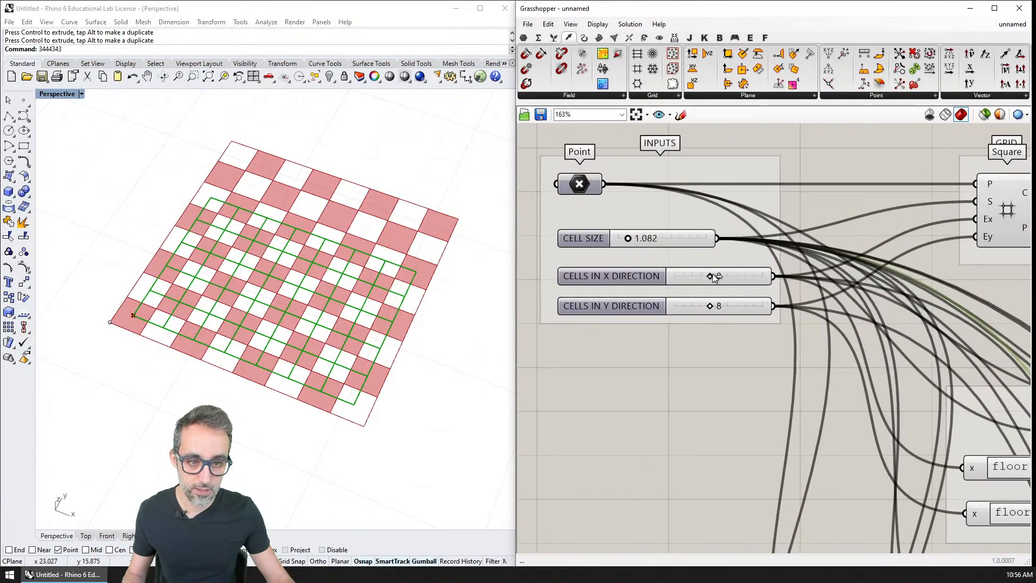
pyautogui.moveTo(714, 277)
pyautogui.mouseDown()
pyautogui.moveTo(726, 277)
pyautogui.moveTo(708, 276)
pyautogui.mouseUp()
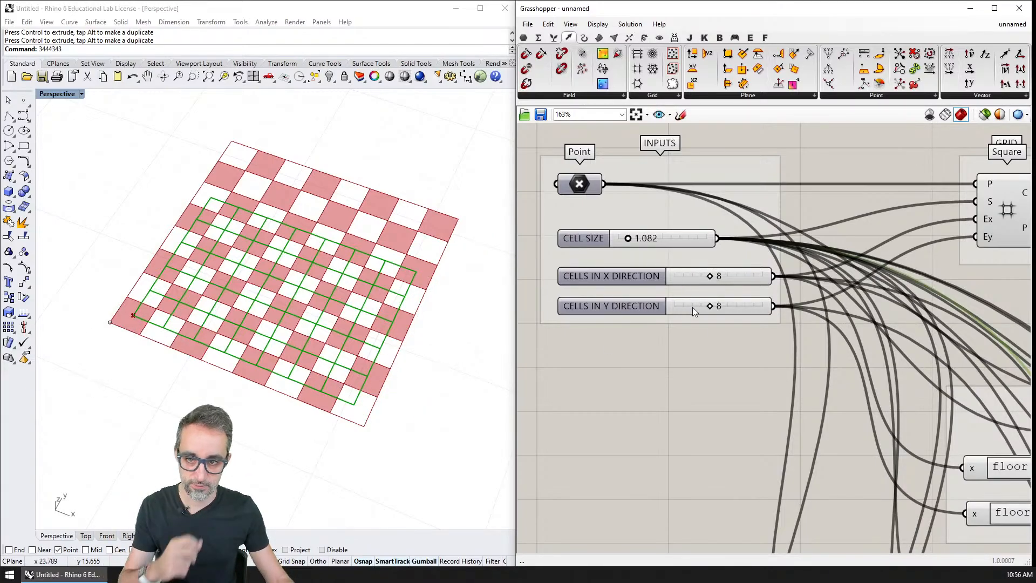
pyautogui.scroll(-6, 691, 307)
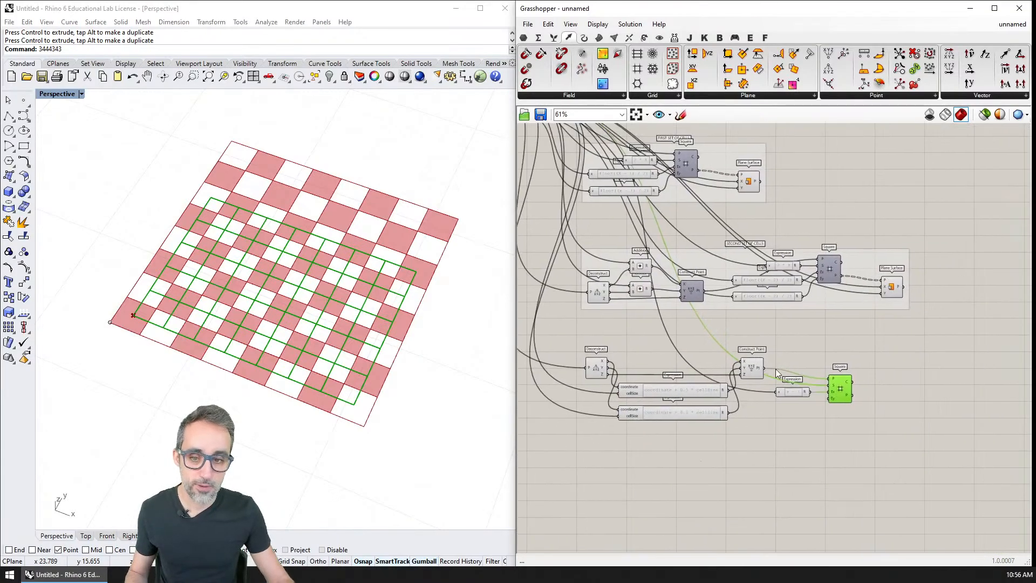
pyautogui.moveTo(668, 331); pyautogui.dragTo(808, 427, button='right')
pyautogui.scroll(1, 638, 246)
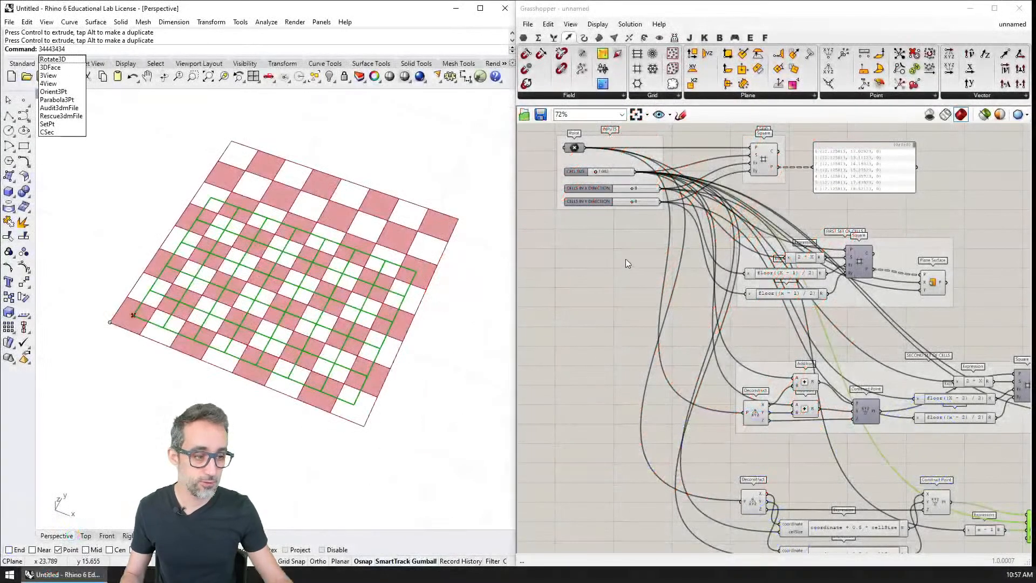
pyautogui.scroll(5, 625, 258)
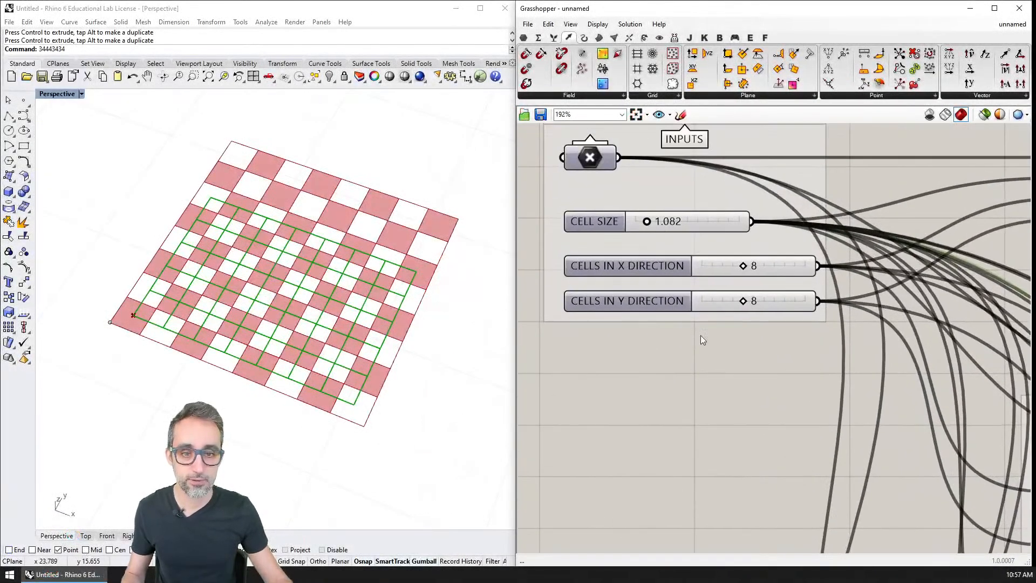
# Duplicate the CELLS IN Y DIRECTION slider just below the original and rename the copy ROWS OF TILES.
pyautogui.click(641, 289)
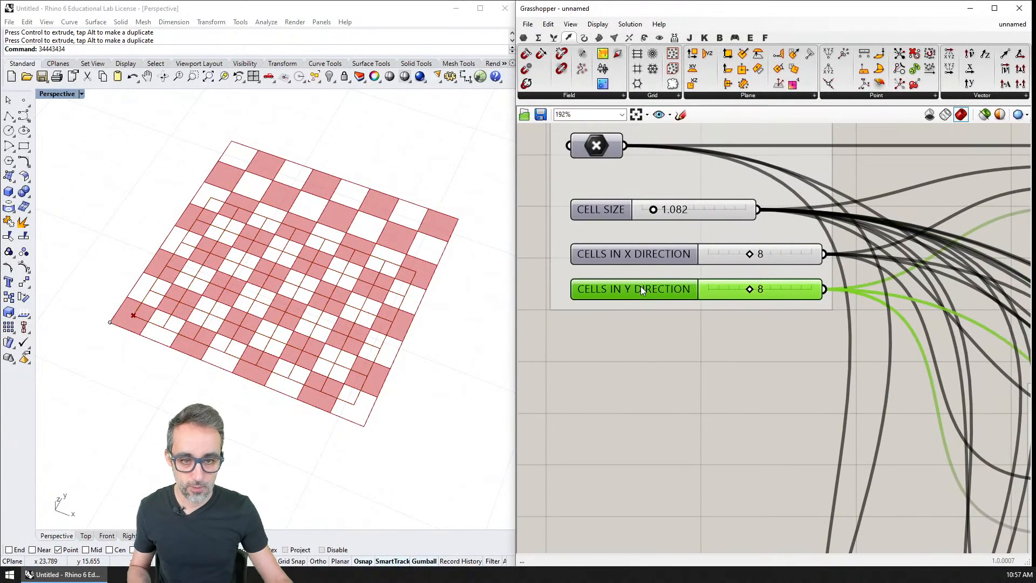
pyautogui.keyDown('alt'); pyautogui.moveTo(639, 290); pyautogui.dragTo(636, 339); pyautogui.keyUp('alt')
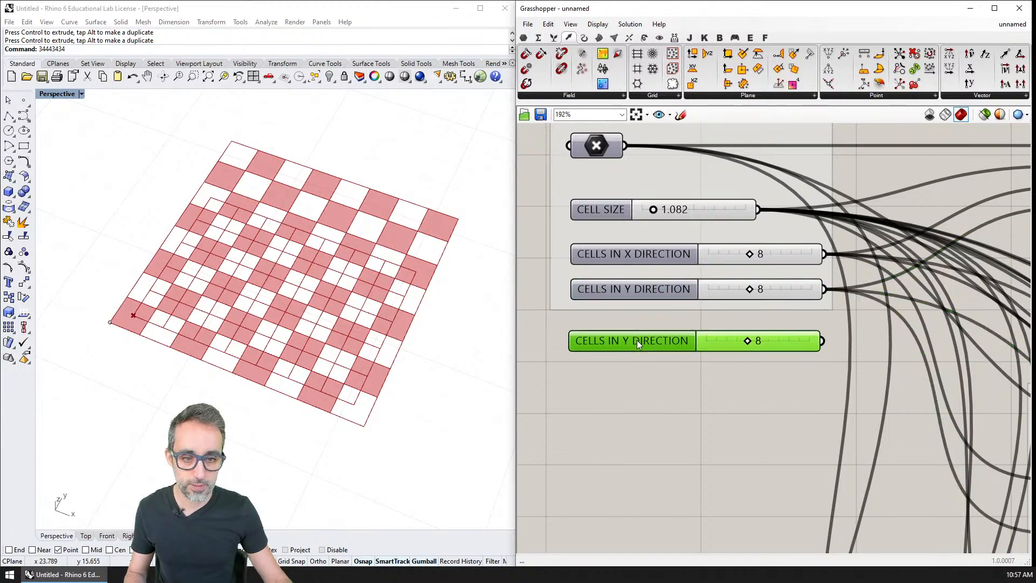
pyautogui.rightClick(637, 340)
pyautogui.hotkey('ctrl', 'a')
pyautogui.write('TILE')
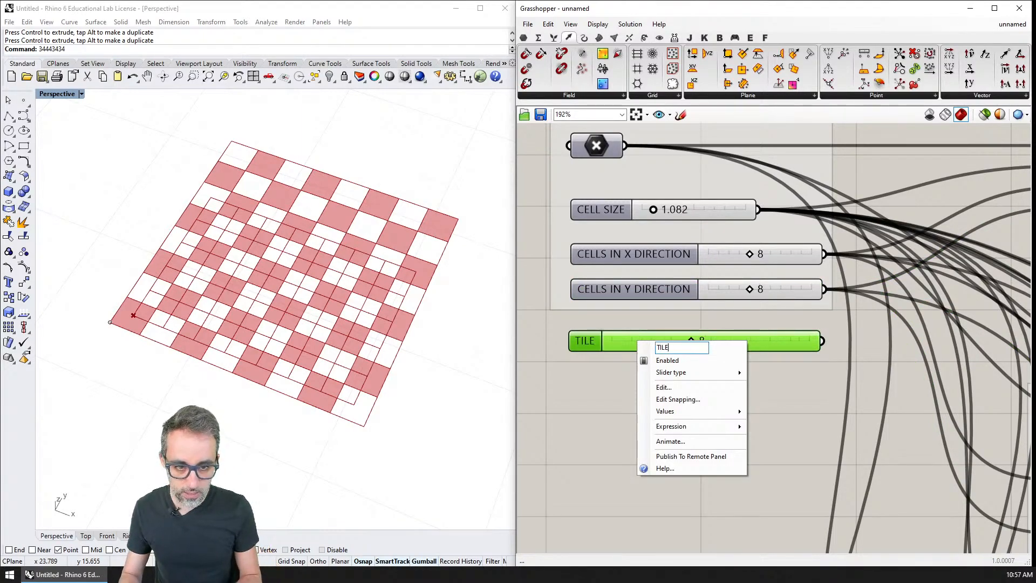
pyautogui.write('S IN')
pyautogui.press('BackSpace')
pyautogui.press('BackSpace')
pyautogui.press('BackSpace')
pyautogui.press('BackSpace')
pyautogui.press('BackSpace')
pyautogui.press('BackSpace')
pyautogui.press('BackSpace')
pyautogui.press('BackSpace')
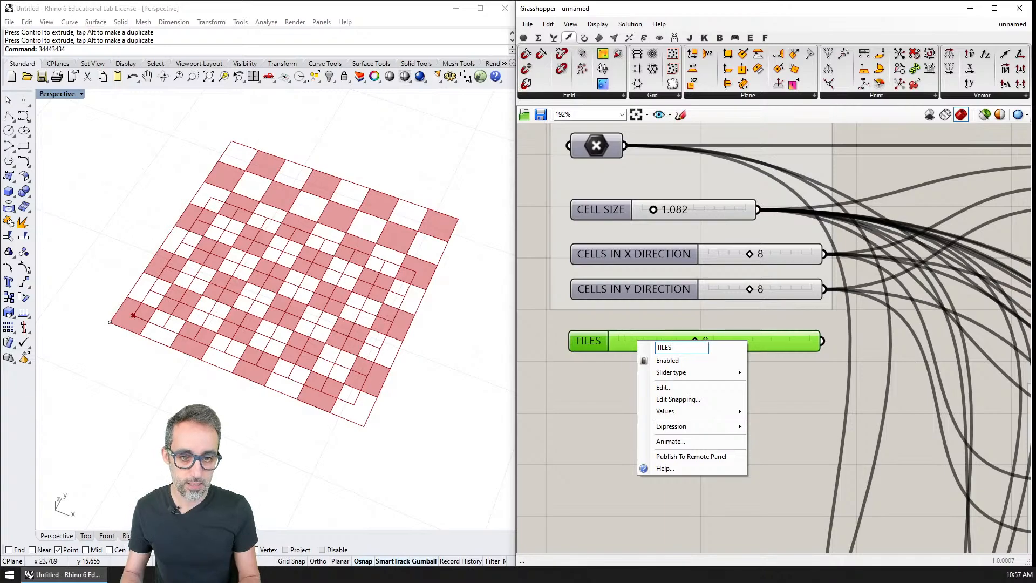
pyautogui.write('ROWS OF TILES')
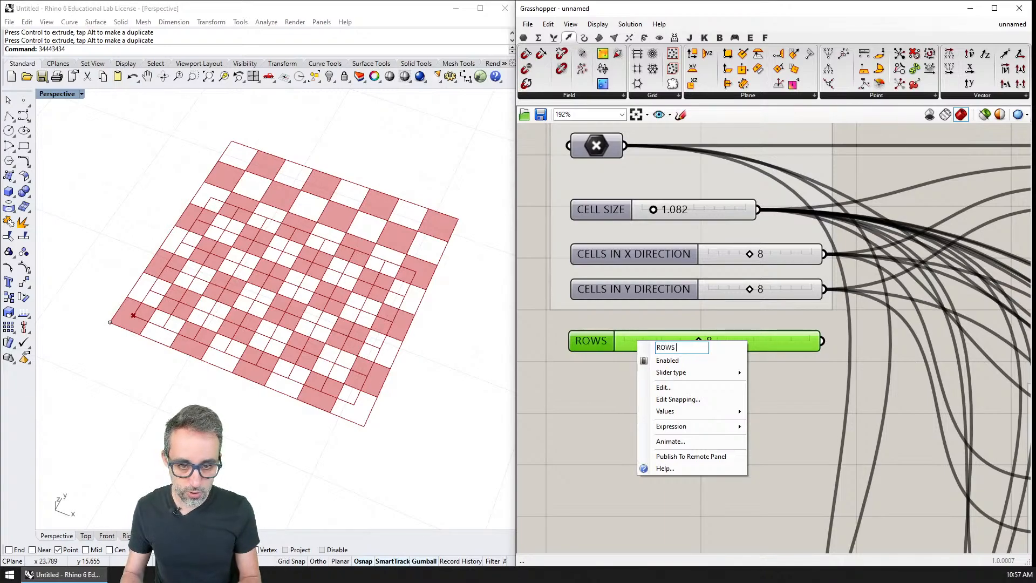
pyautogui.press('Return')
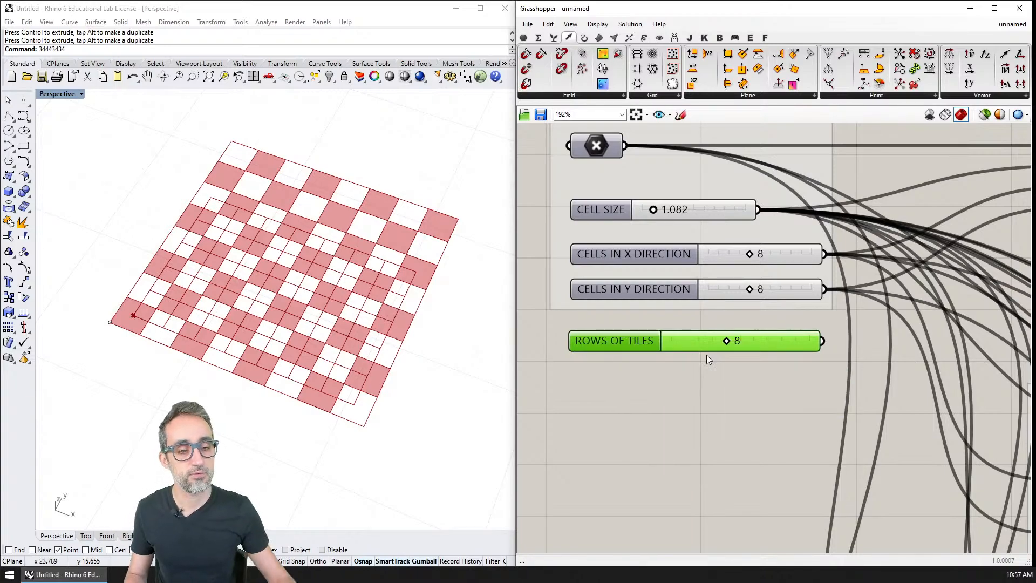
# Set the ROWS OF TILES slider's value to 2.
pyautogui.doubleClick(746, 344)
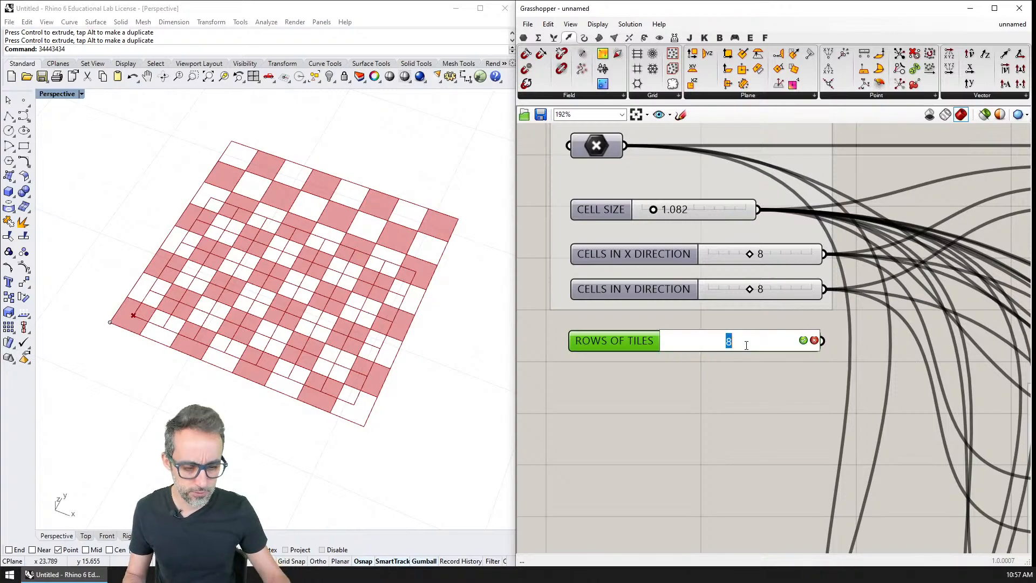
pyautogui.write('2')
pyautogui.press('Return')
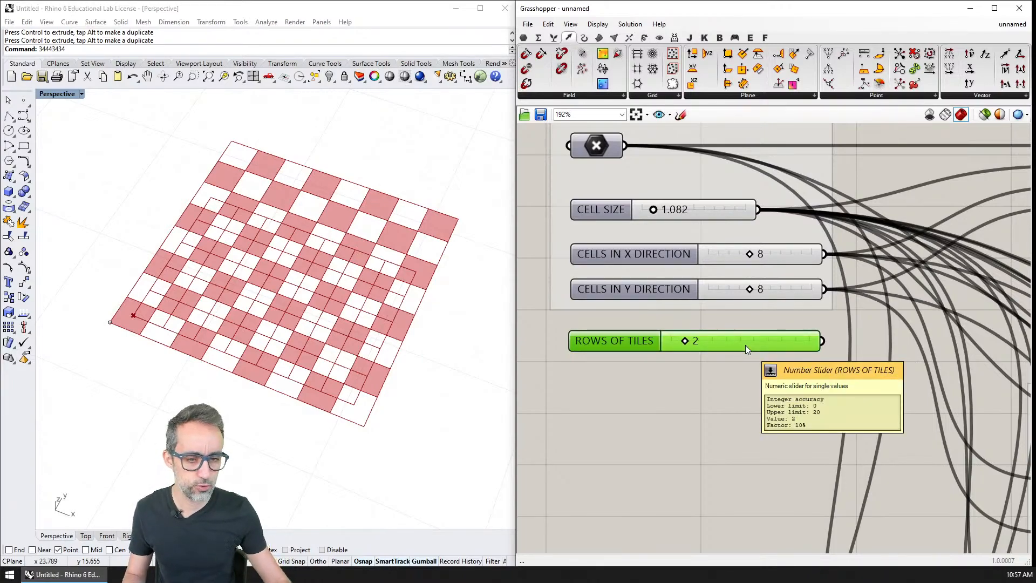
# Set the ROWS OF TILES slider's numeric domain to a minimum of 2 and a maximum of 10.
pyautogui.moveTo(748, 390); pyautogui.dragTo(720, 382, button='right')
pyautogui.rightClick(688, 326)
pyautogui.click(714, 374)
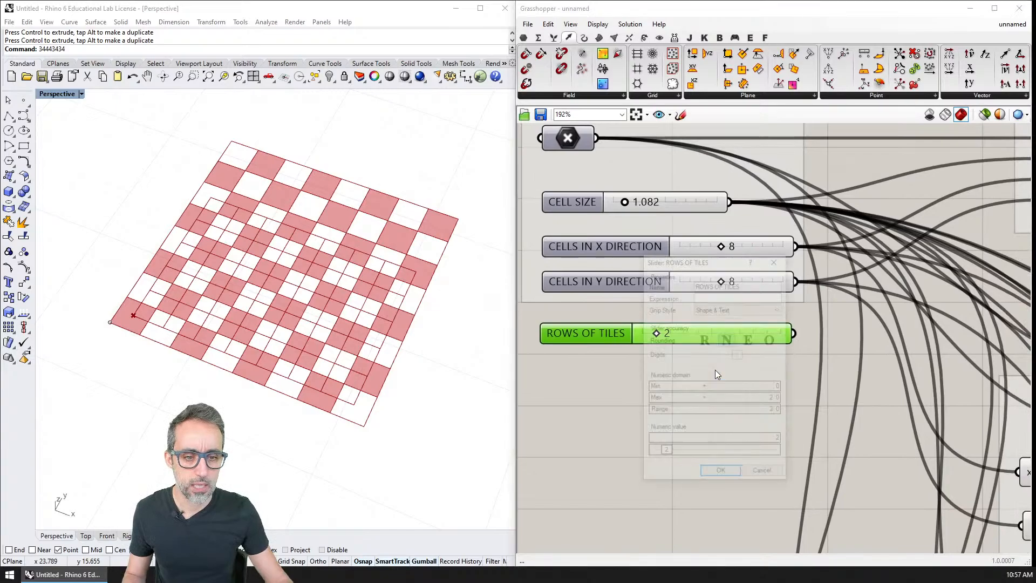
pyautogui.doubleClick(724, 387)
pyautogui.press('Tab')
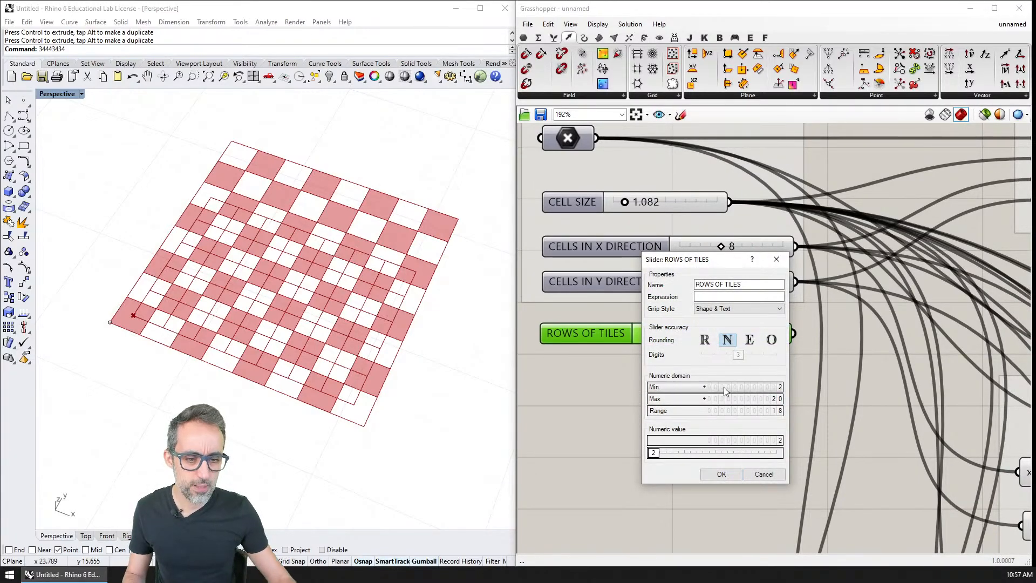
pyautogui.write('10')
pyautogui.press('Return')
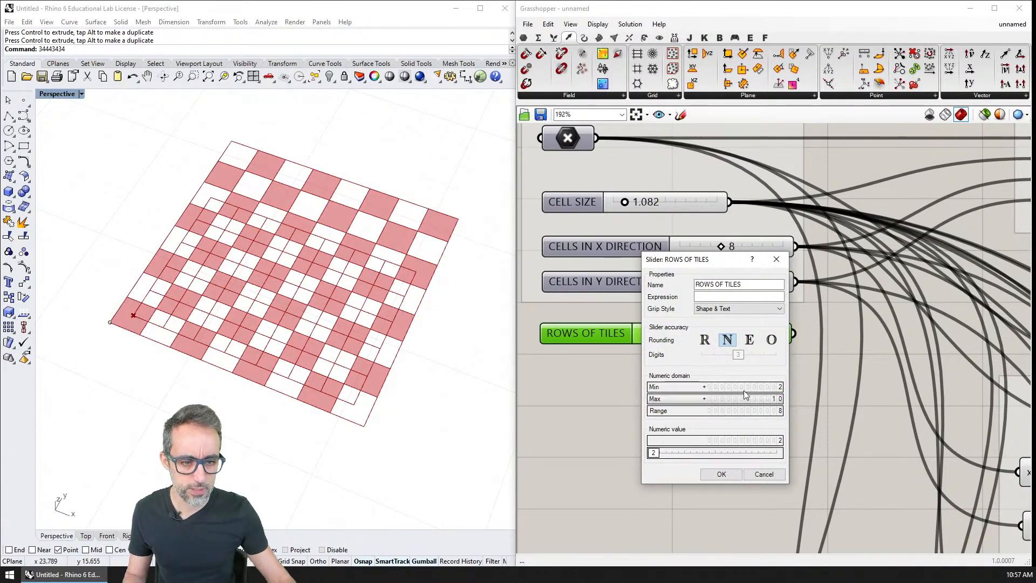
pyautogui.click(721, 473)
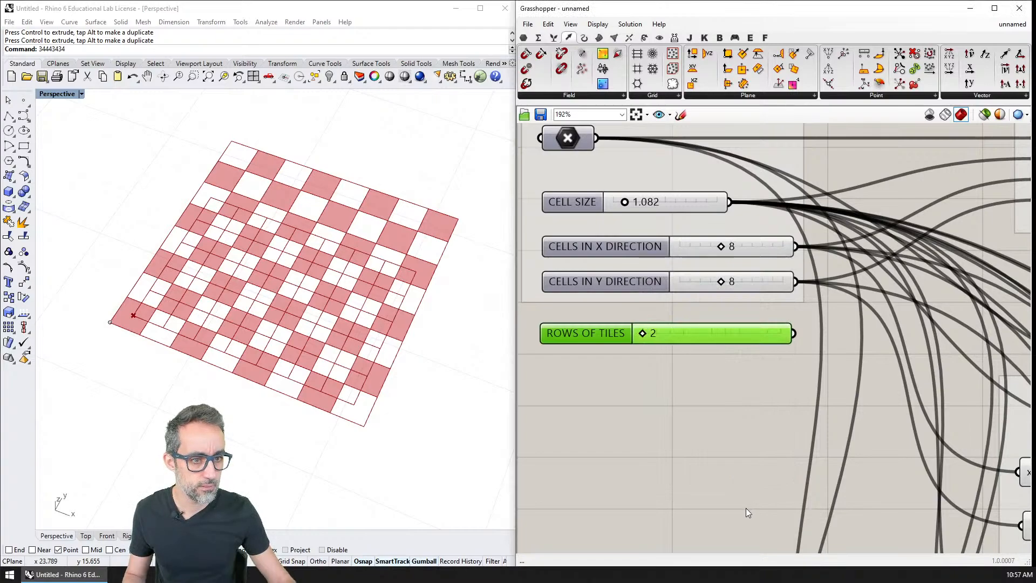
# Align the ROWS OF TILES slider with the cell-count sliders and add it to the INPUTS group.
pyautogui.moveTo(682, 334); pyautogui.dragTo(685, 329)
pyautogui.moveTo(696, 372); pyautogui.dragTo(647, 221)
pyautogui.rightClick(649, 224)
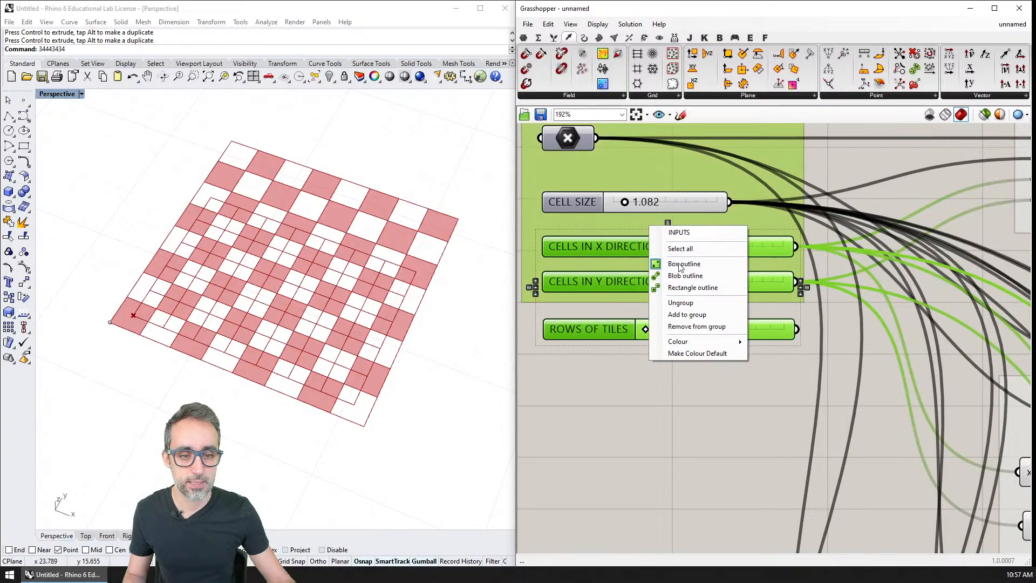
pyautogui.click(684, 315)
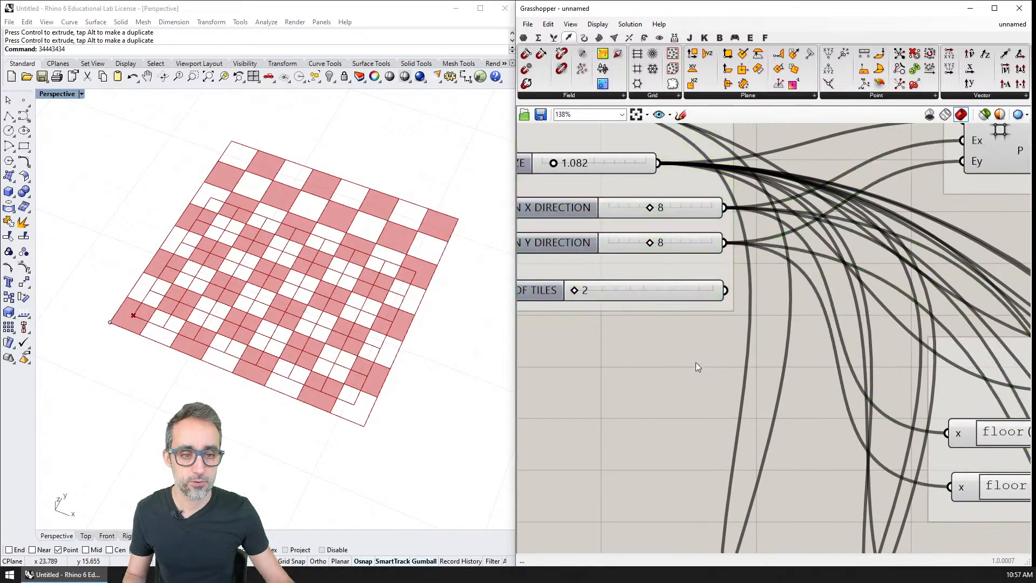
# Duplicate the x - 1 Expression that feeds the center-point Square grid and place the copy just below it.
pyautogui.scroll(-5, 694, 361)
pyautogui.scroll(2, 693, 375)
pyautogui.moveTo(769, 396); pyautogui.dragTo(712, 359, button='right')
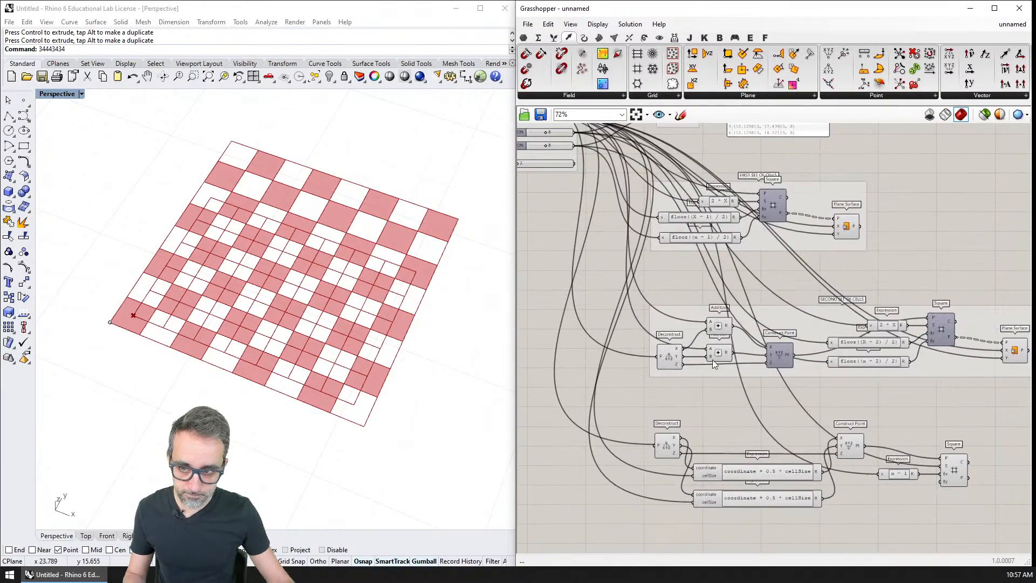
pyautogui.moveTo(784, 418); pyautogui.dragTo(711, 364, button='right')
pyautogui.moveTo(879, 432); pyautogui.dragTo(808, 405, button='right')
pyautogui.scroll(2, 808, 405)
pyautogui.keyDown('alt'); pyautogui.moveTo(729, 389); pyautogui.dragTo(731, 410); pyautogui.keyUp('alt')
pyautogui.moveTo(730, 410); pyautogui.dragTo(915, 485, button='right')
pyautogui.scroll(-4, 914, 494)
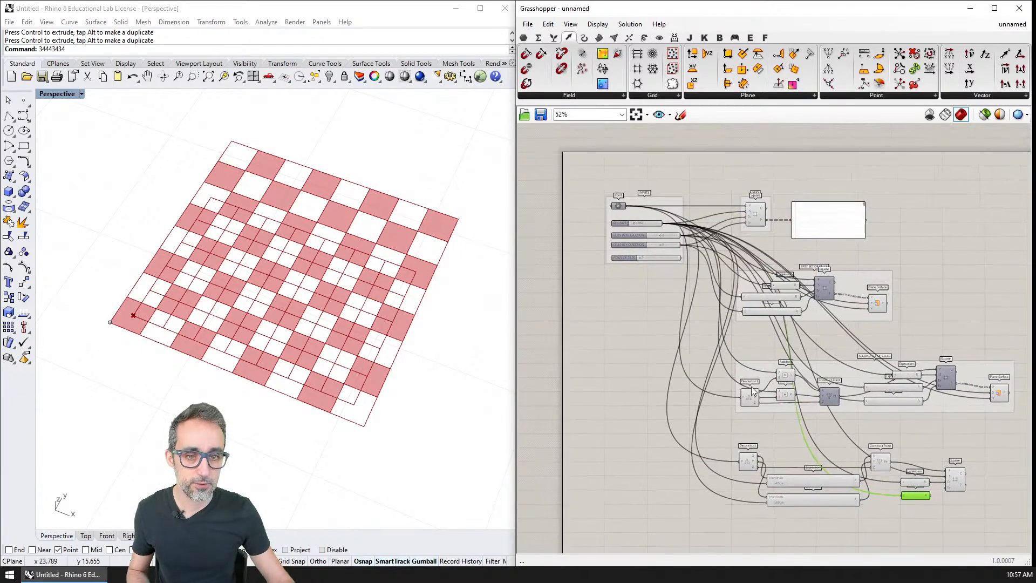
# Connect the ROWS OF TILES slider to the x input of the duplicated x - 1 Expression.
pyautogui.scroll(2, 677, 259)
pyautogui.moveTo(718, 303); pyautogui.dragTo(688, 261, button='right')
pyautogui.scroll(1, 672, 247)
pyautogui.moveTo(653, 210); pyautogui.dragTo(996, 440)
# Connect the duplicated x - 1 Expression's result to the Ey input of the center-point Square grid.
pyautogui.moveTo(966, 463); pyautogui.dragTo(619, 443, button='right')
pyautogui.scroll(5, 667, 434)
pyautogui.click(812, 354)
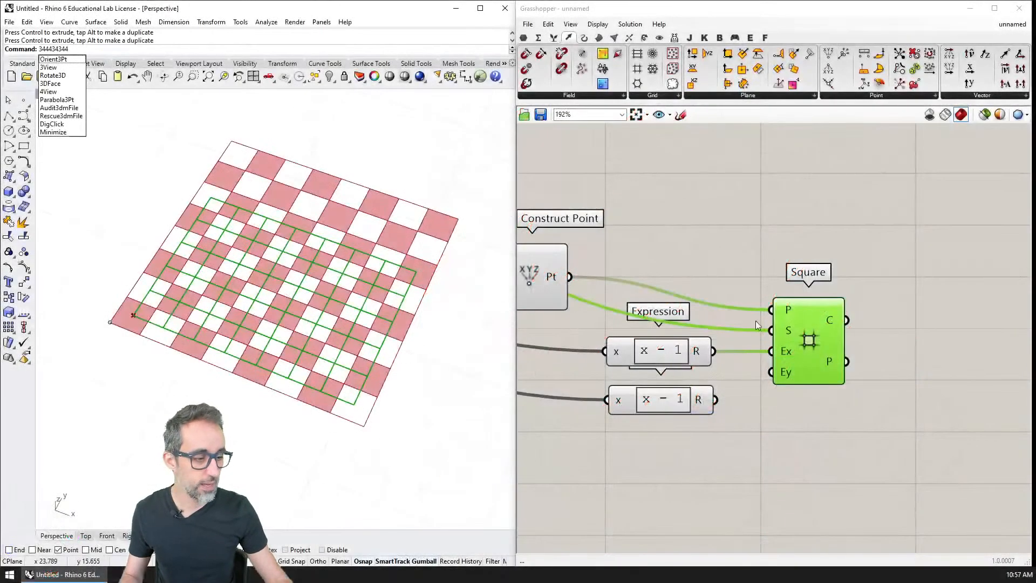
pyautogui.moveTo(714, 399); pyautogui.dragTo(772, 375)
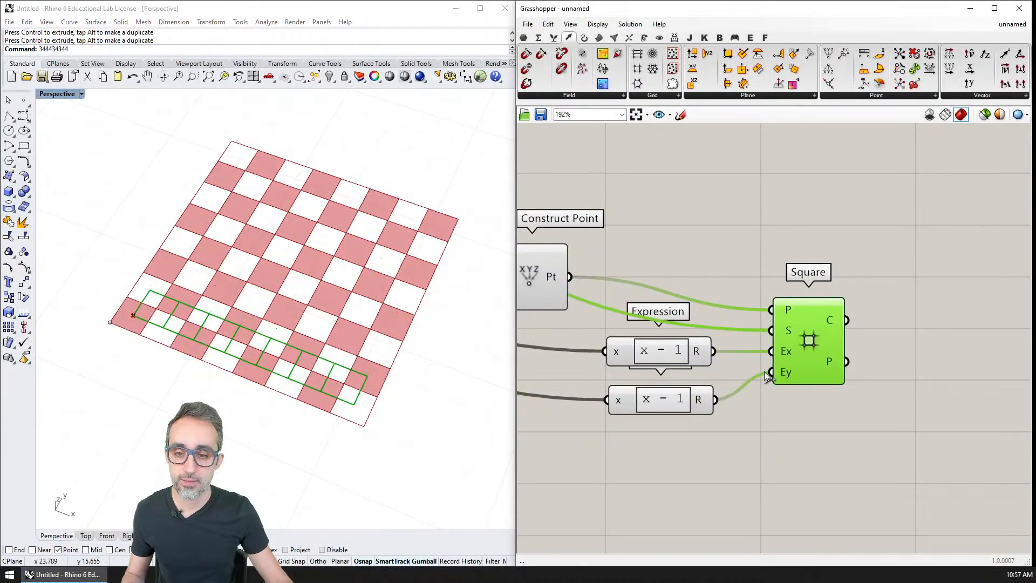
# Add a Point parameter beside the center-point Square grid and connect the grid's P output to it.
pyautogui.scroll(3, 302, 356)
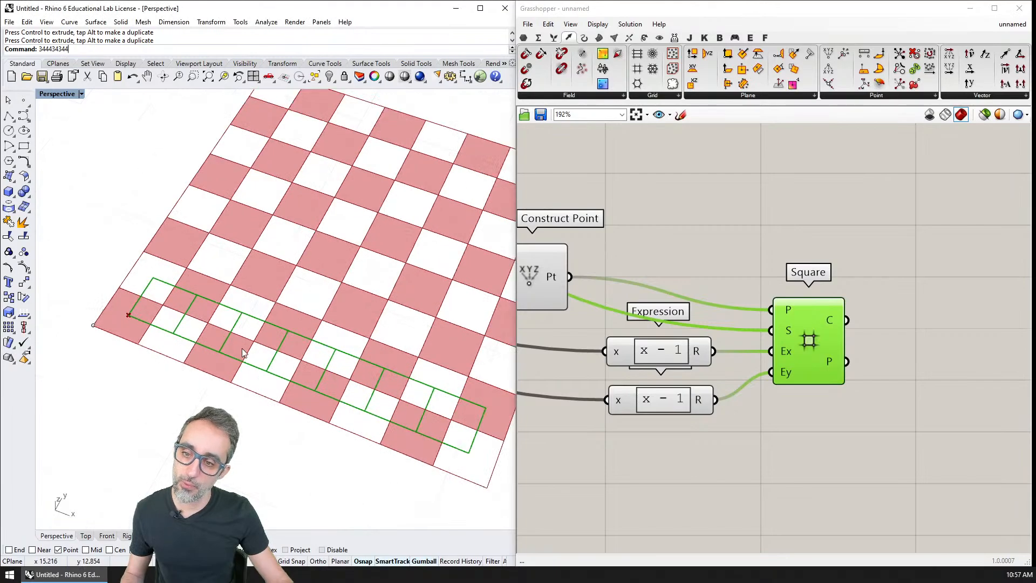
pyautogui.scroll(-3, 238, 352)
pyautogui.moveTo(240, 353); pyautogui.dragTo(261, 354, button='right')
pyautogui.scroll(-4, 701, 369)
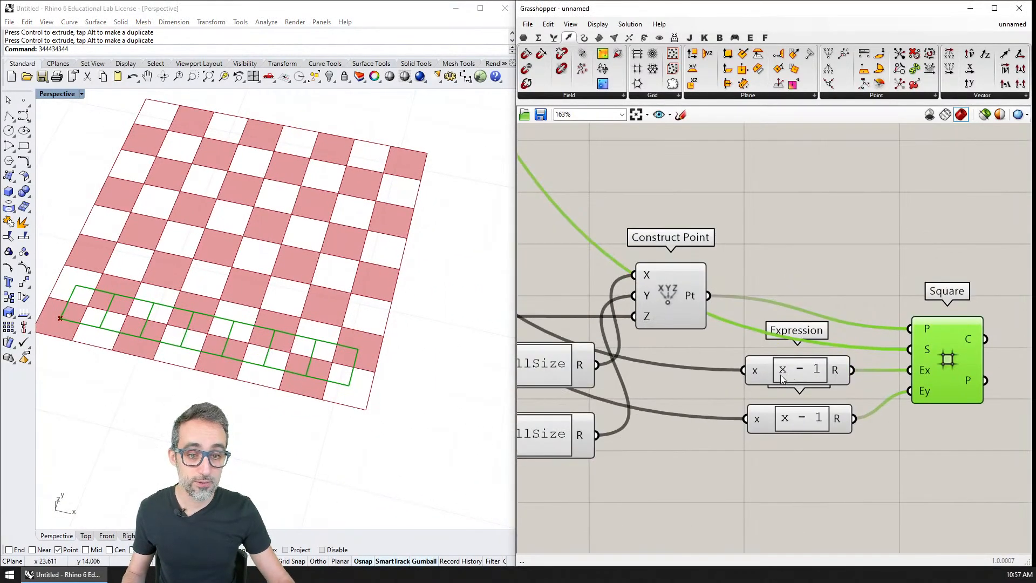
pyautogui.scroll(2, 788, 350)
pyautogui.doubleClick(827, 371)
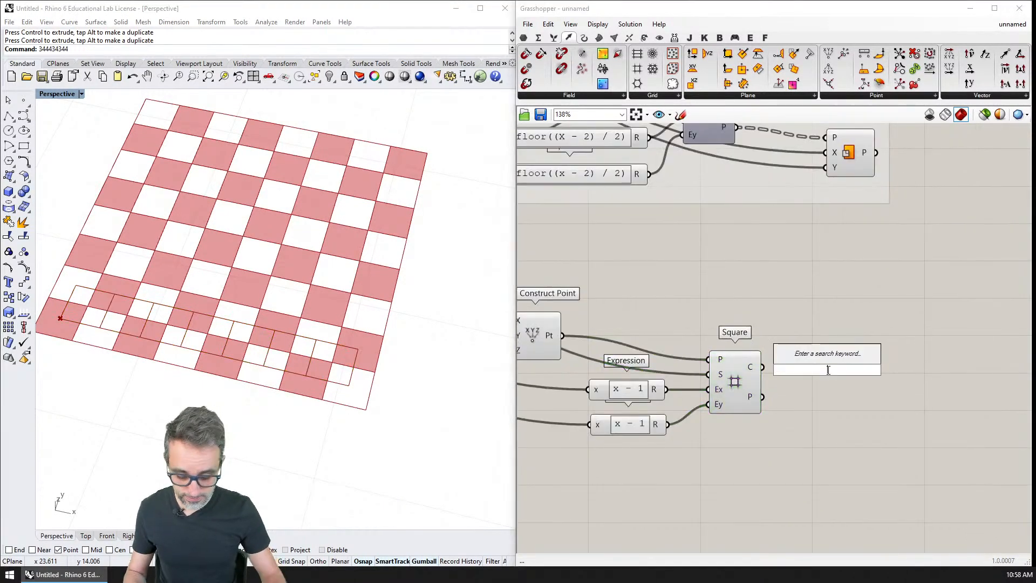
pyautogui.write('point')
pyautogui.press('Return')
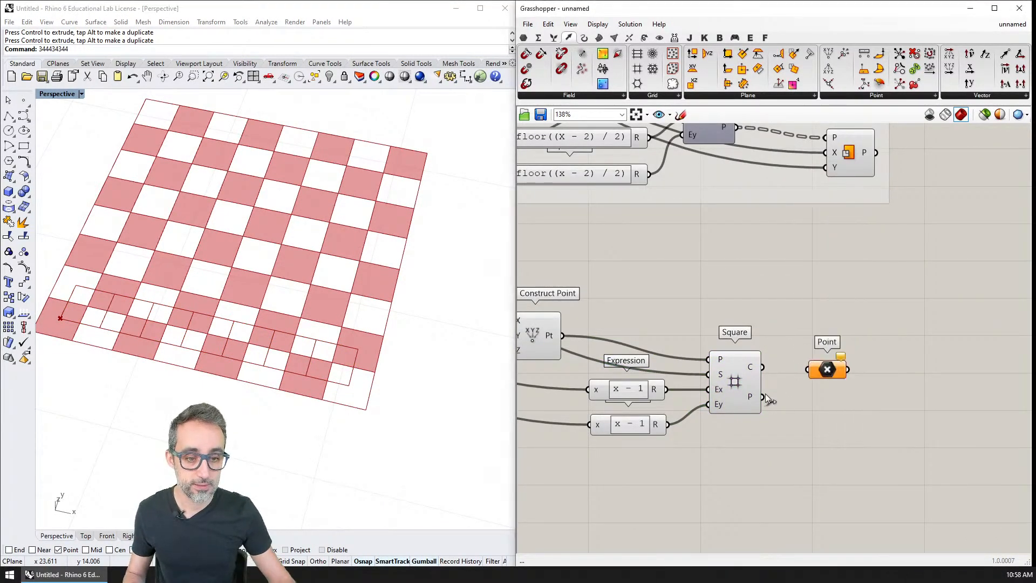
pyautogui.moveTo(763, 396); pyautogui.dragTo(840, 400)
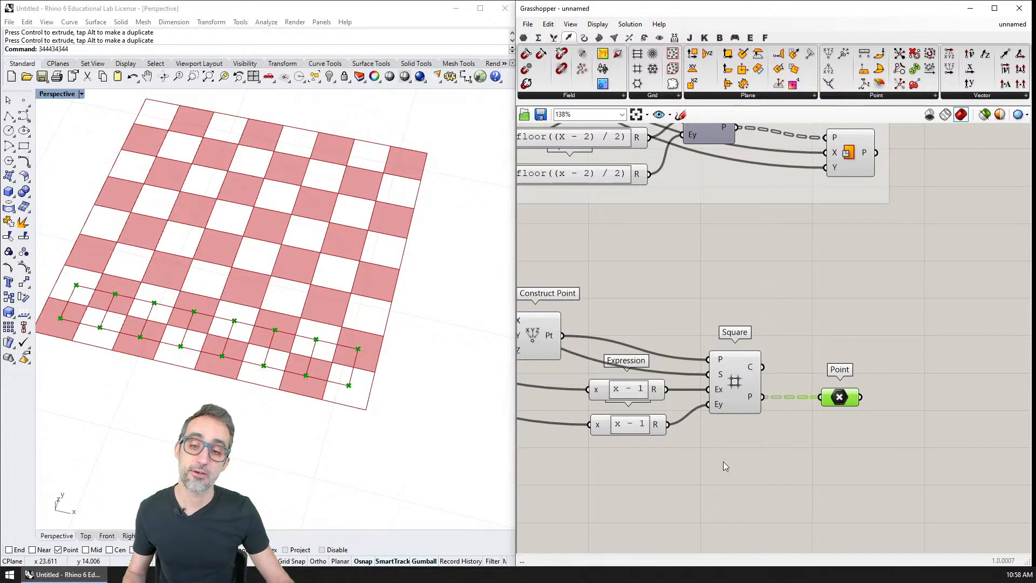
pyautogui.moveTo(382, 377); pyautogui.dragTo(310, 319, button='right')
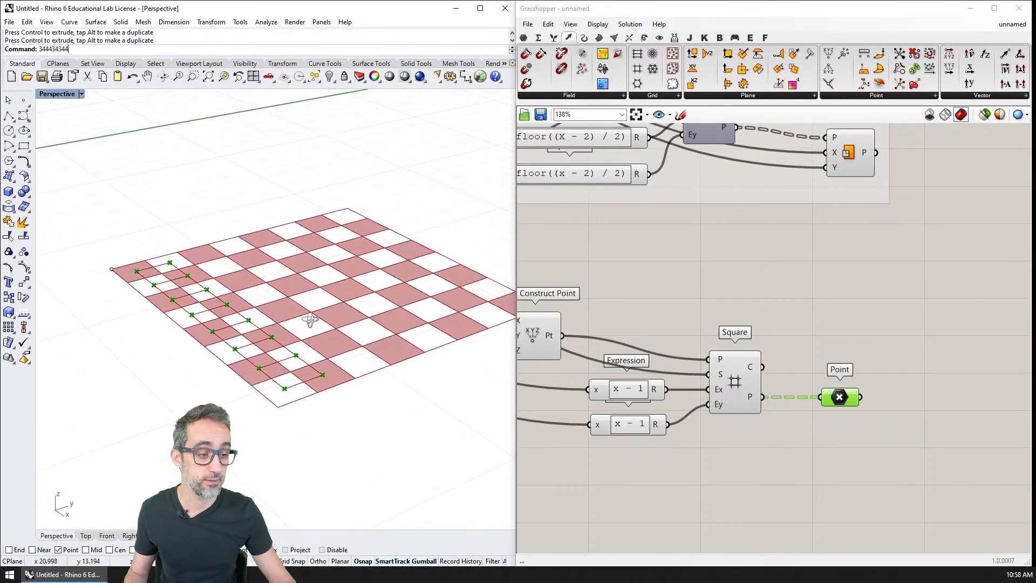
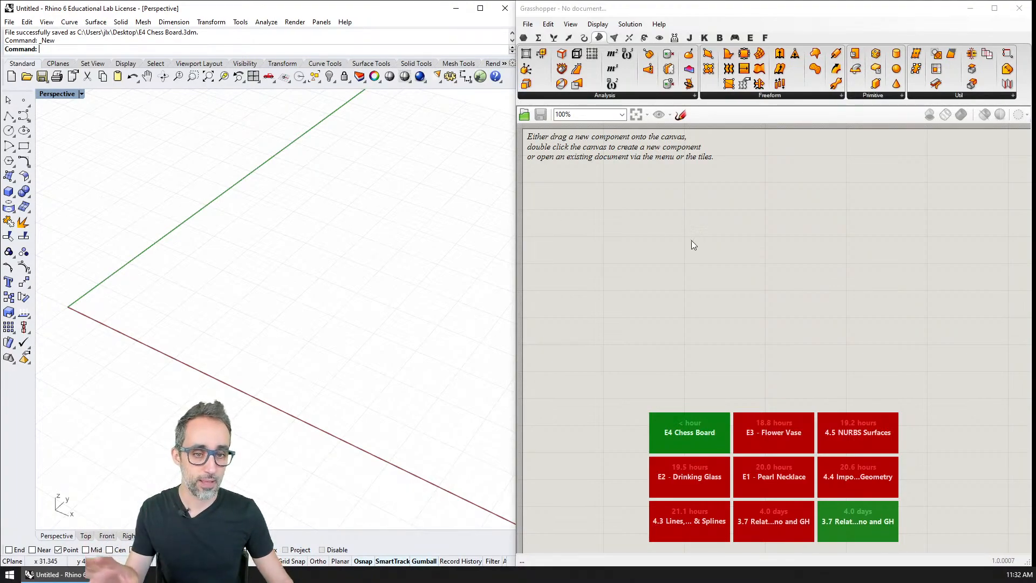
# Place eleven scattered single points on the ground plane in the Rhino Perspective viewport.
pyautogui.click(24, 116)
pyautogui.click(275, 236)
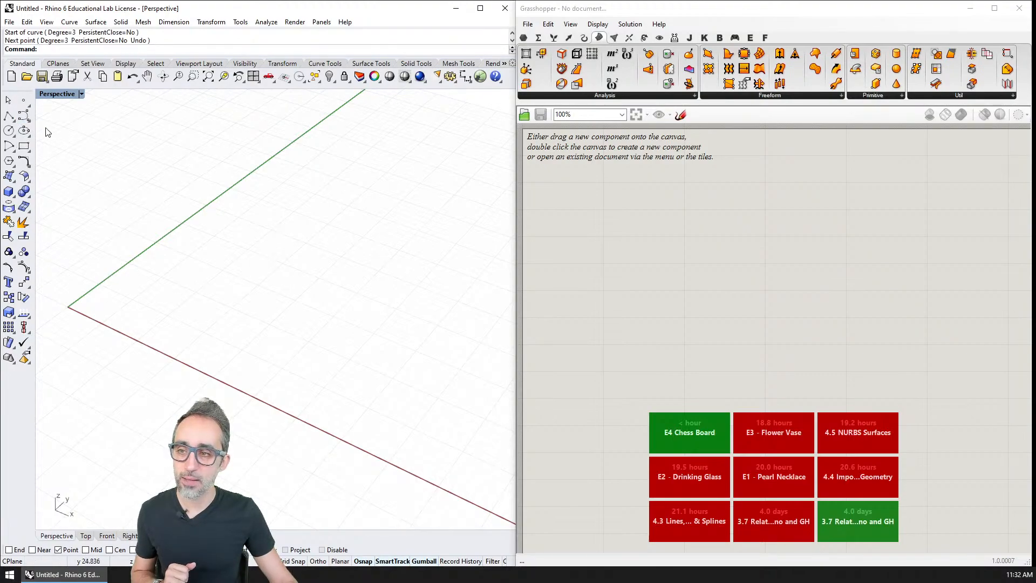
pyautogui.click(24, 101)
pyautogui.click(199, 274)
pyautogui.rightClick(249, 230)
pyautogui.click(252, 228)
pyautogui.rightClick(293, 230)
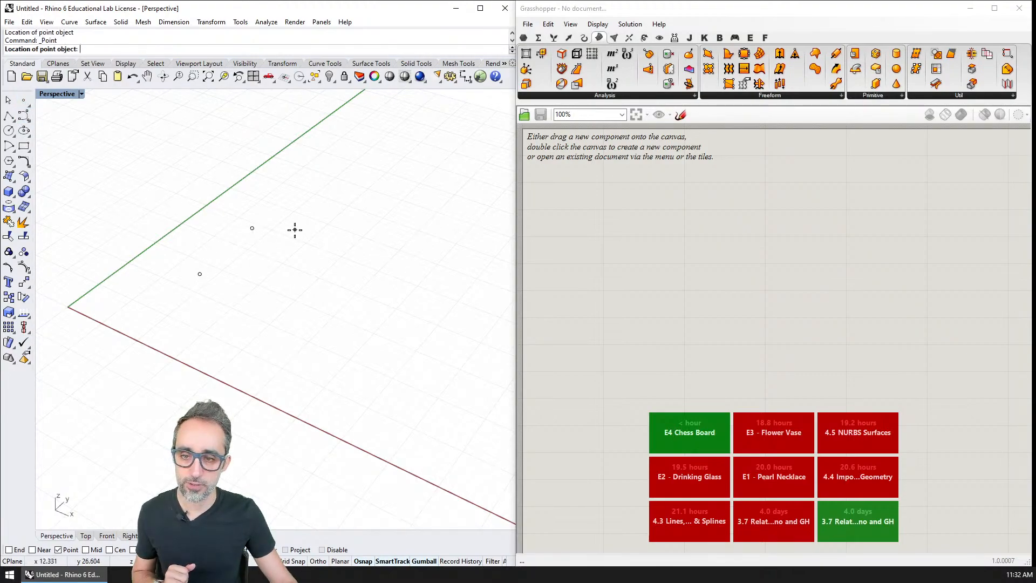
pyautogui.click(320, 231)
pyautogui.rightClick(255, 324)
pyautogui.click(248, 316)
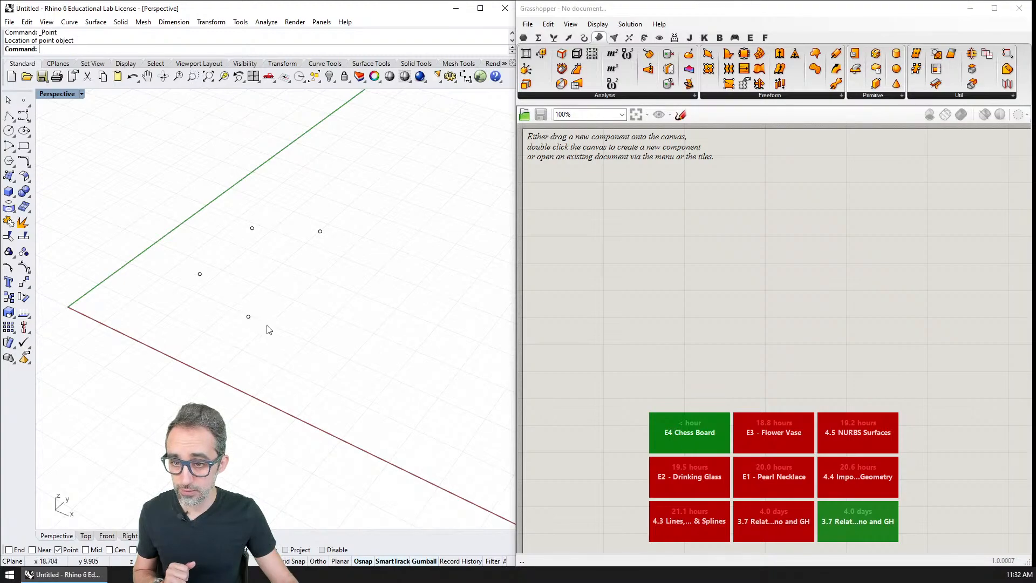
pyautogui.rightClick(303, 305)
pyautogui.click(322, 286)
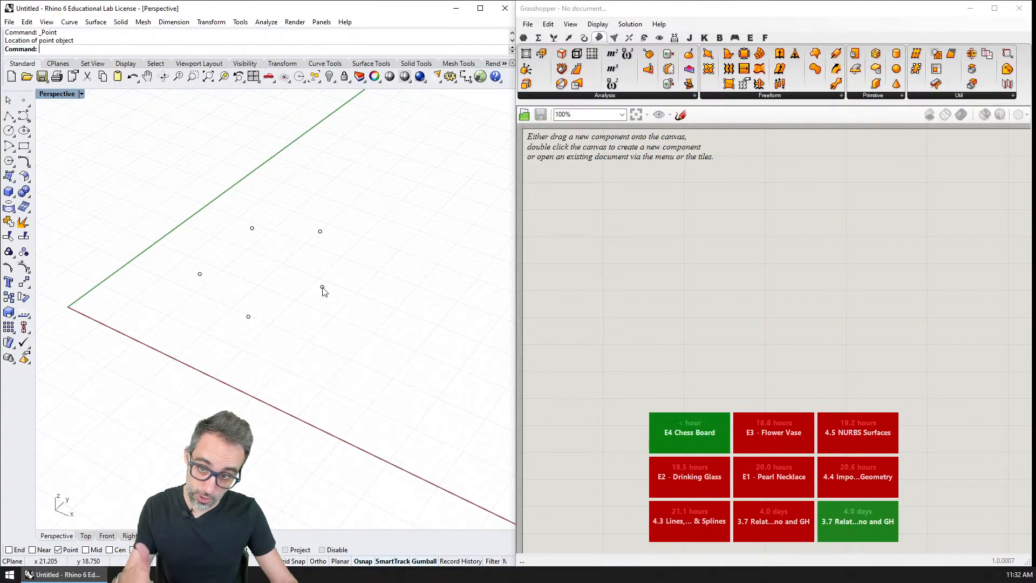
pyautogui.rightClick(377, 280)
pyautogui.click(404, 267)
pyautogui.rightClick(441, 299)
pyautogui.click(457, 304)
pyautogui.rightClick(446, 330)
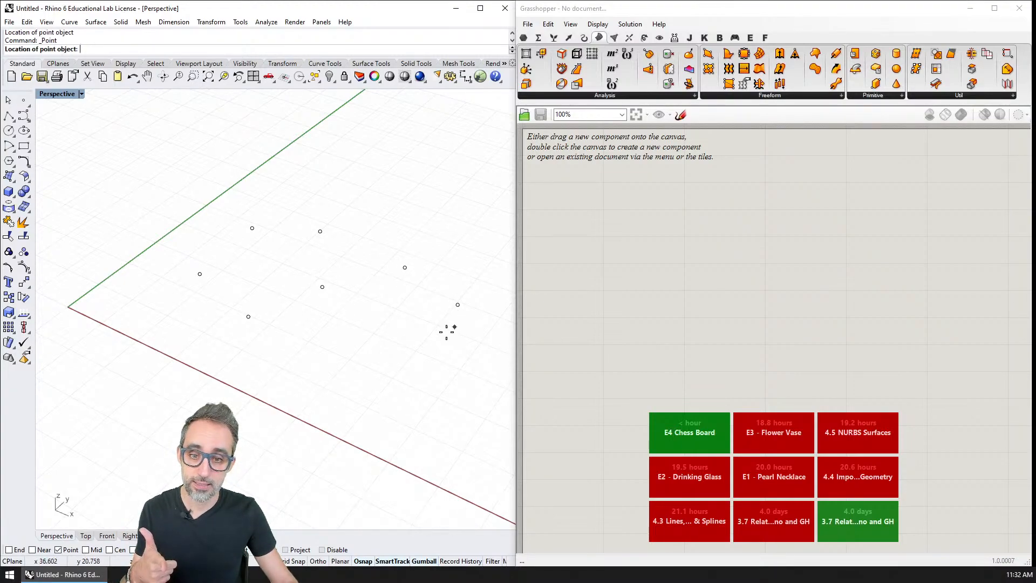
pyautogui.click(414, 344)
pyautogui.rightClick(381, 372)
pyautogui.click(360, 340)
pyautogui.rightClick(336, 382)
pyautogui.click(324, 391)
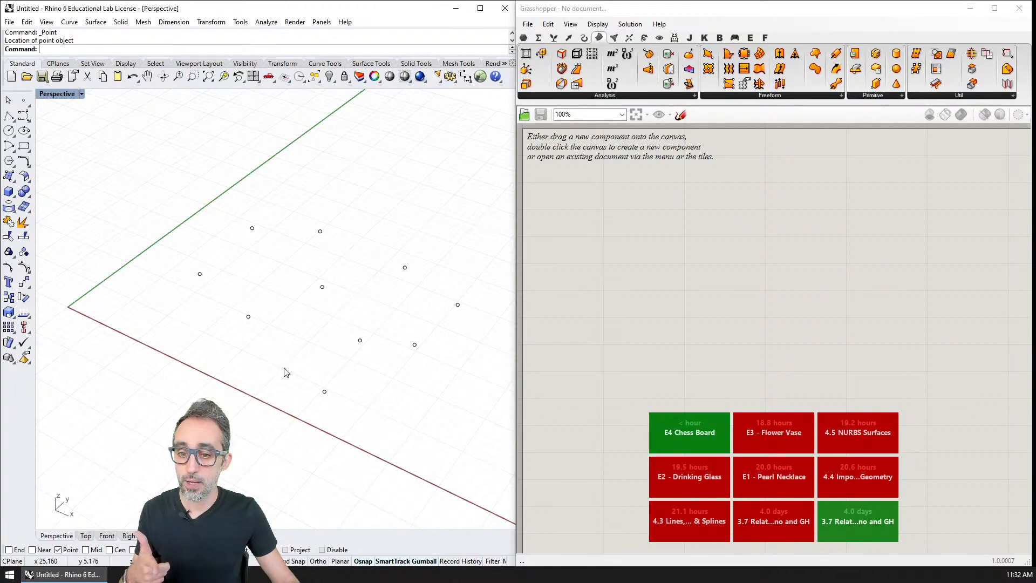
pyautogui.rightClick(284, 370)
pyautogui.click(267, 354)
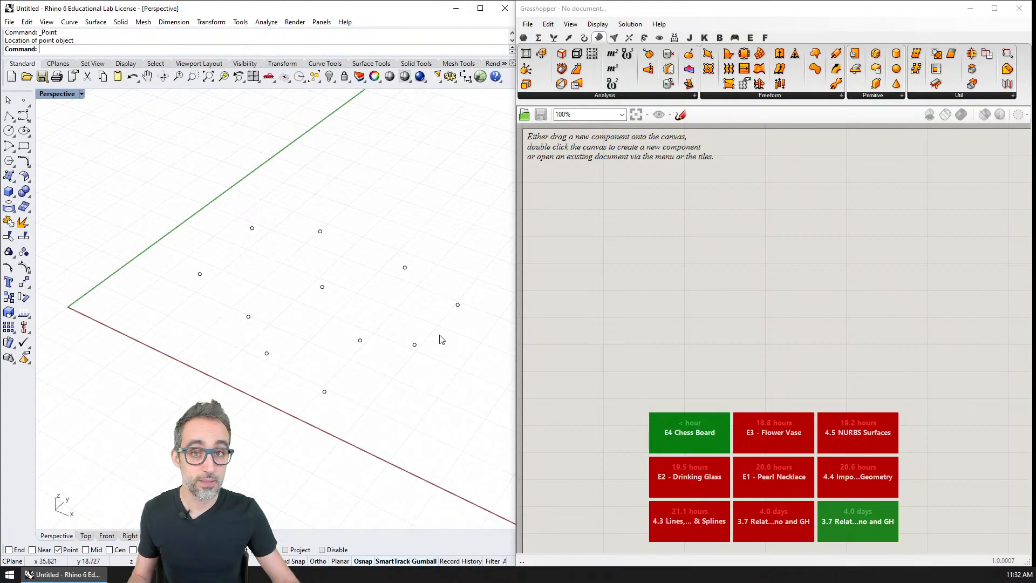
# Switch to Grasshopper and add a Point parameter to the empty canvas.
pyautogui.click(523, 38)
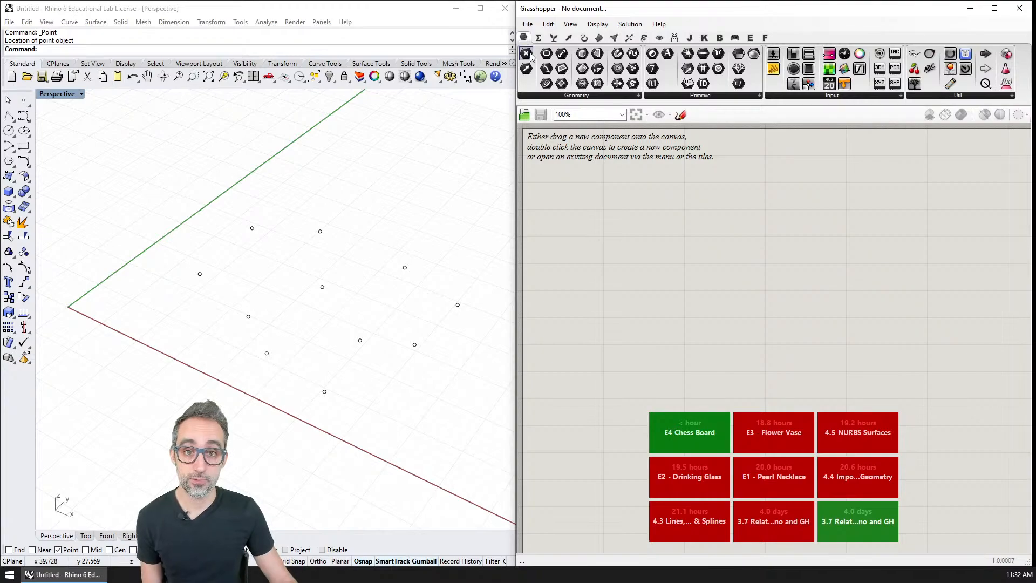
pyautogui.moveTo(527, 55); pyautogui.dragTo(612, 211)
pyautogui.rightClick(612, 212)
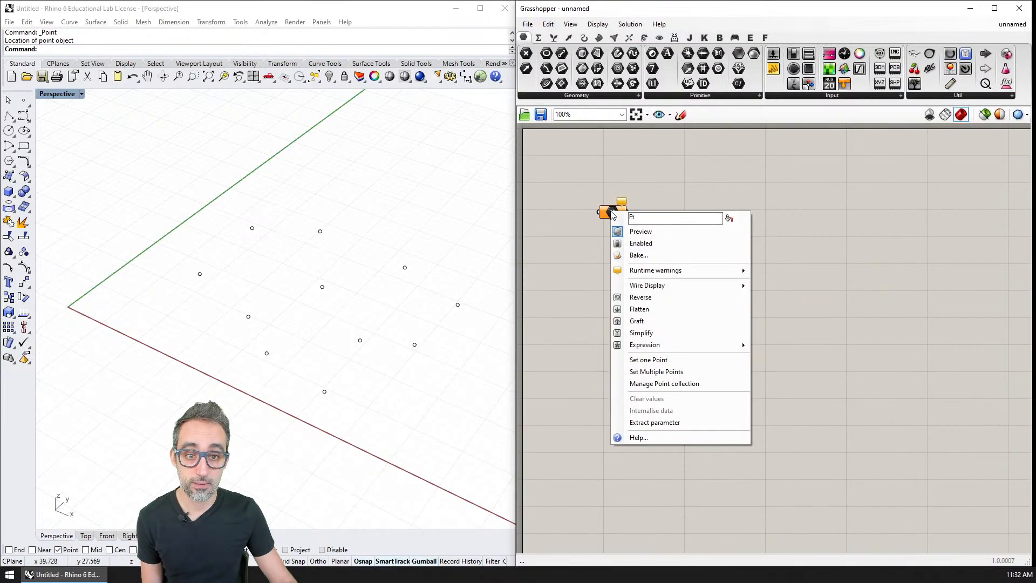
pyautogui.click(579, 180)
pyautogui.scroll(4, 596, 210)
pyautogui.moveTo(580, 179); pyautogui.dragTo(608, 147, button='right')
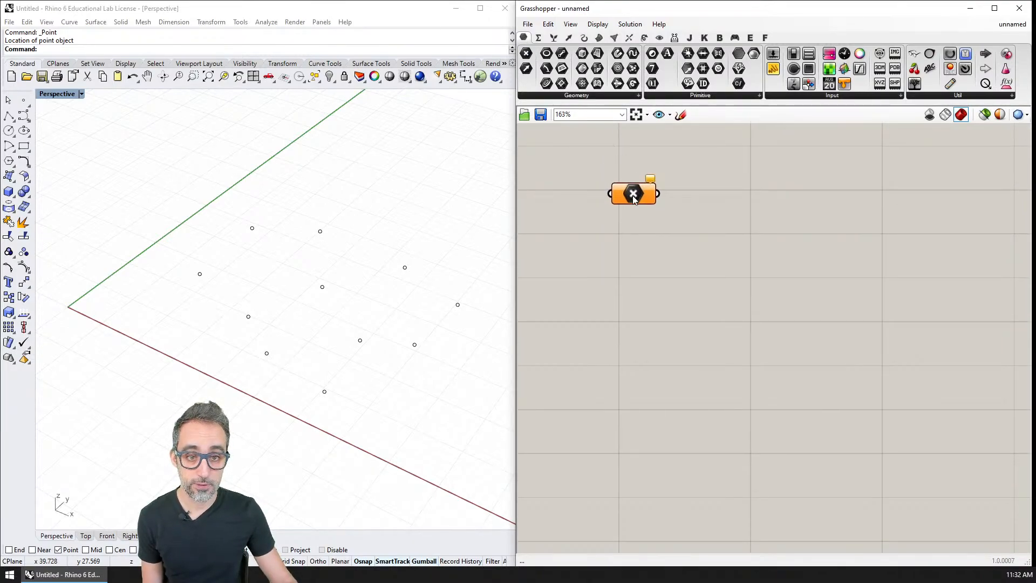
# Reference all eleven Rhino points in the Point parameter as multiple points.
pyautogui.rightClick(633, 197)
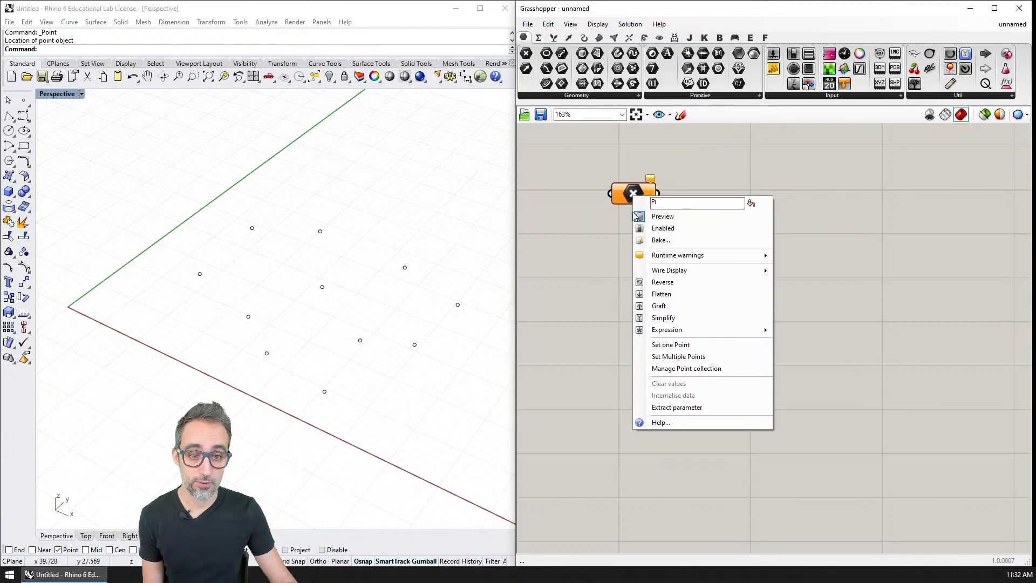
pyautogui.click(677, 359)
pyautogui.moveTo(166, 186); pyautogui.dragTo(471, 426)
pyautogui.press('Return')
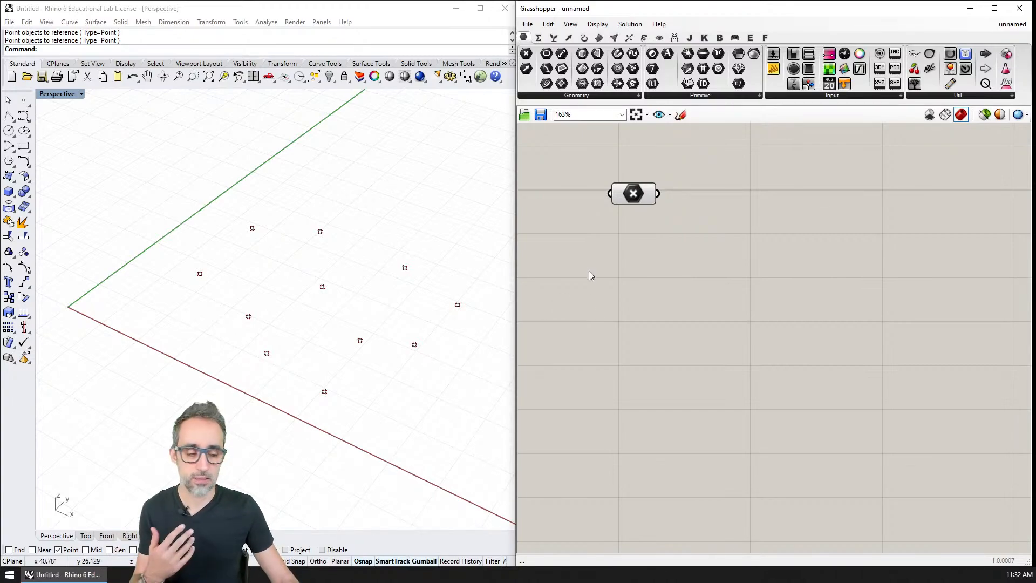
# Group the Point parameter holding the eleven points and label the group MAIN POINTS.
pyautogui.moveTo(637, 199); pyautogui.dragTo(656, 204)
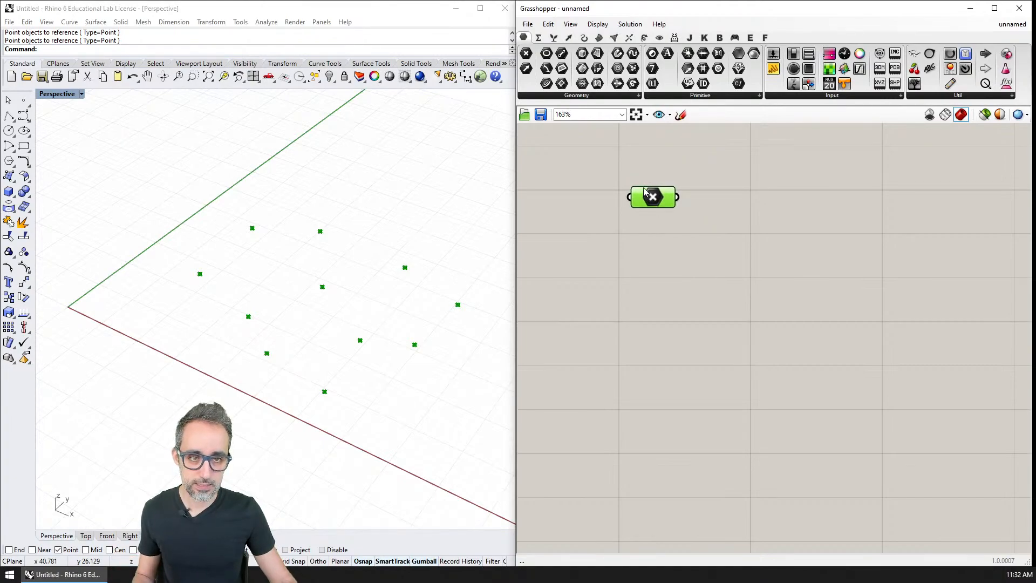
pyautogui.hotkey('ctrl', 'g')
pyautogui.rightClick(674, 192)
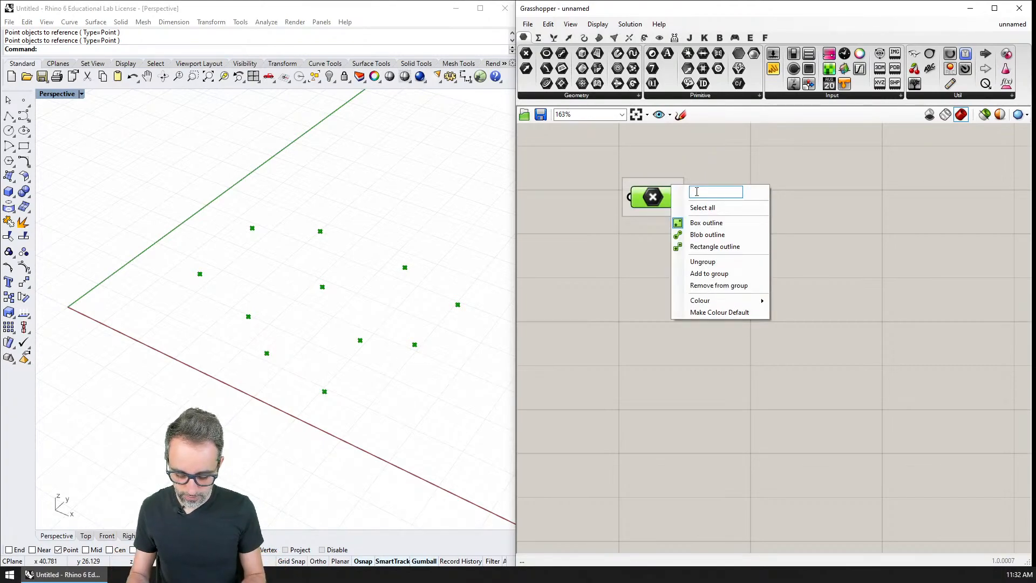
pyautogui.write('MAIN PONTS')
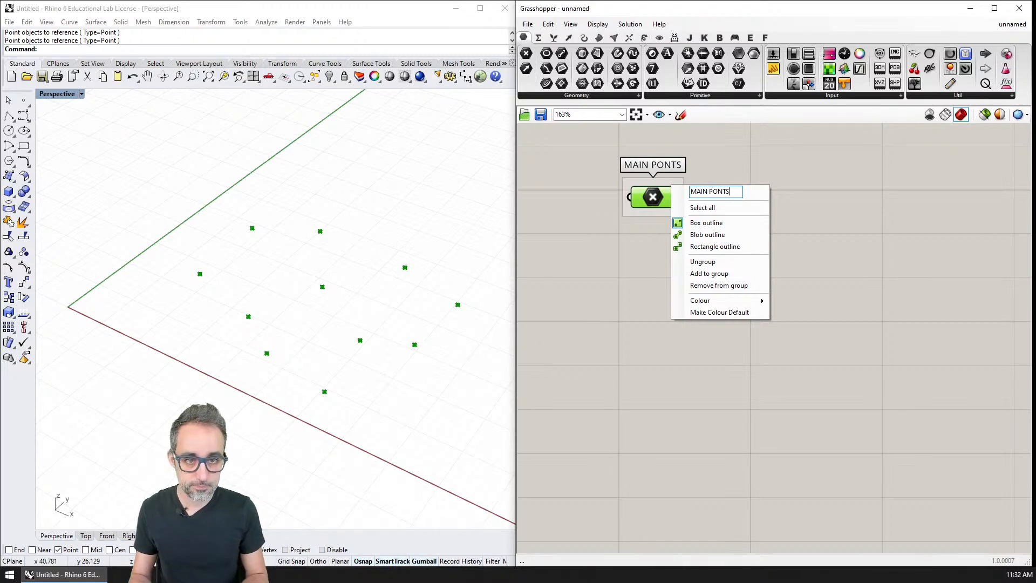
pyautogui.press('Return')
pyautogui.rightClick(678, 182)
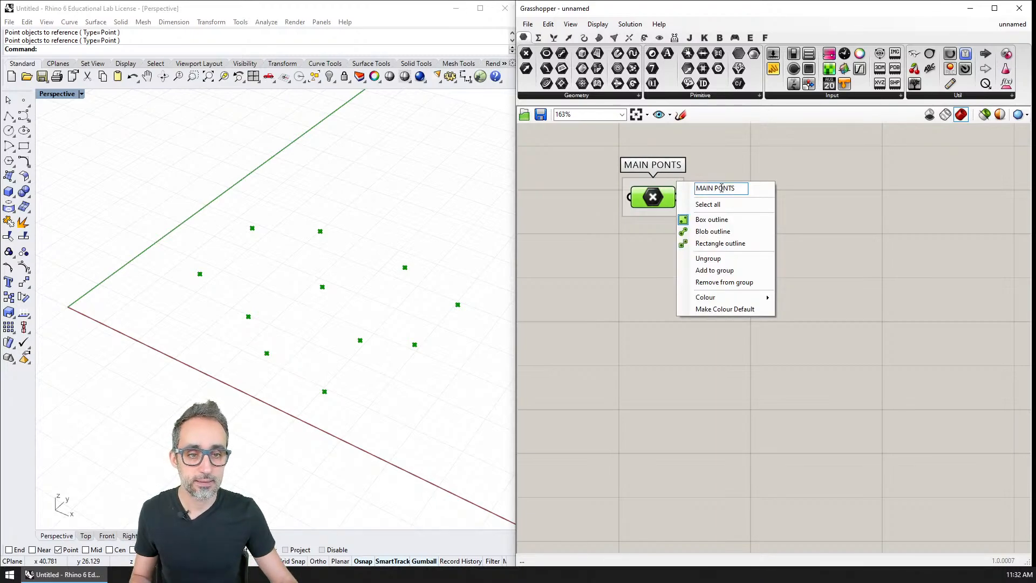
pyautogui.press('Return')
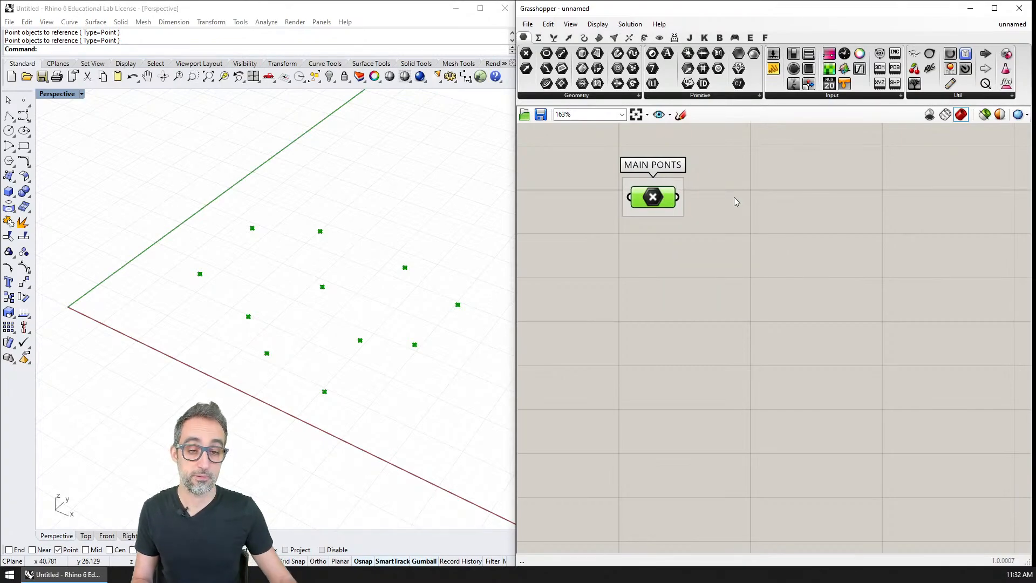
pyautogui.rightClick(675, 189)
pyautogui.click(720, 190)
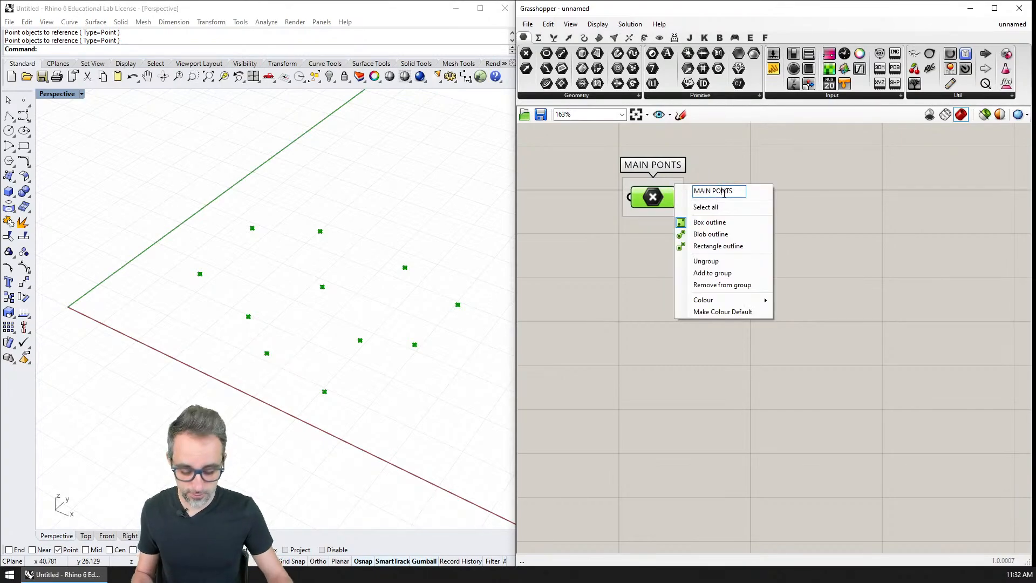
pyautogui.write('I')
pyautogui.press('Return')
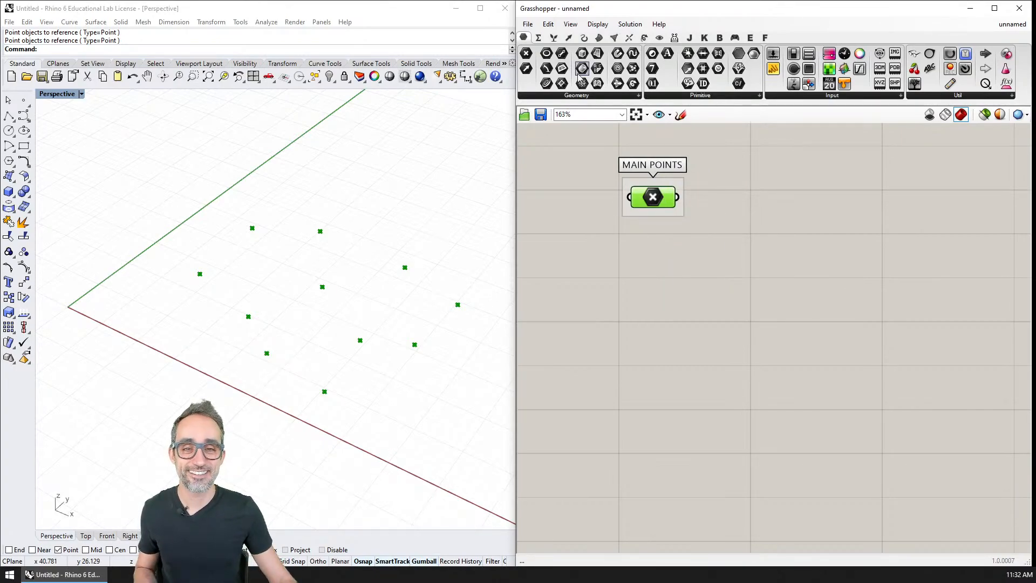
# Add a second Point parameter below the MAIN POINTS group and place one more point among the scattered points in Rhino.
pyautogui.moveTo(526, 53); pyautogui.dragTo(668, 322)
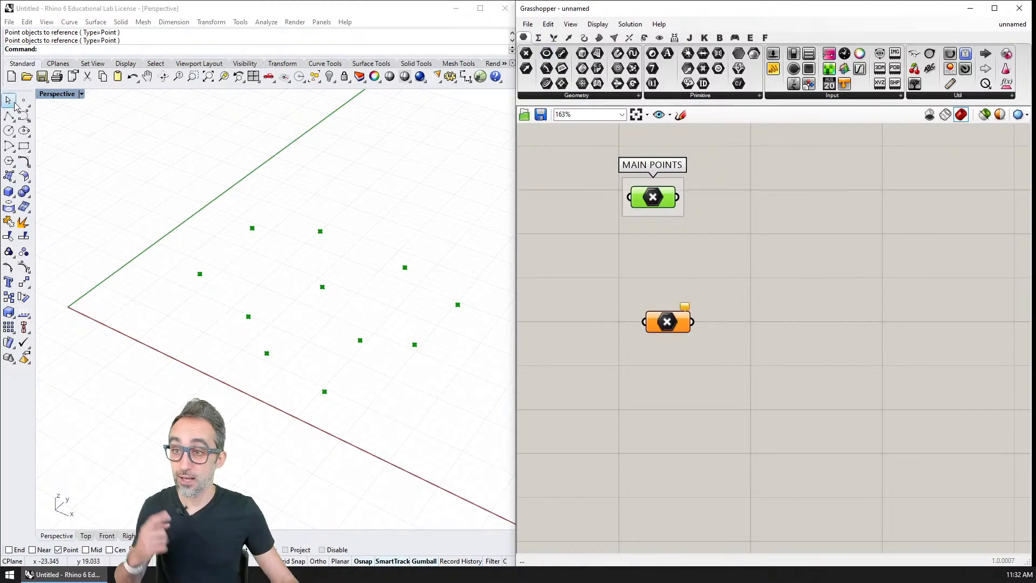
pyautogui.click(23, 100)
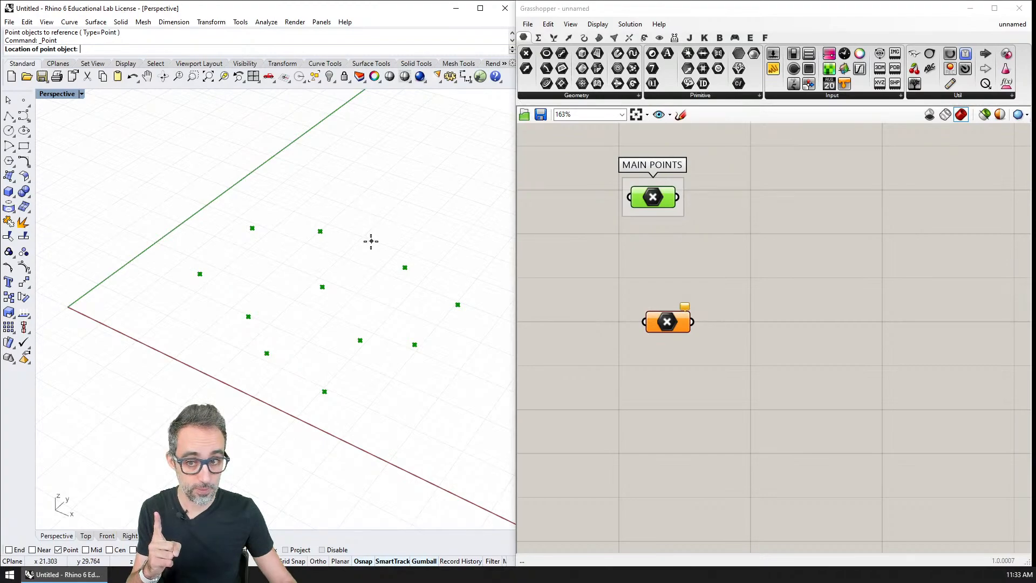
pyautogui.click(371, 241)
# Reference the single new Rhino point in the second Point parameter.
pyautogui.rightClick(667, 323)
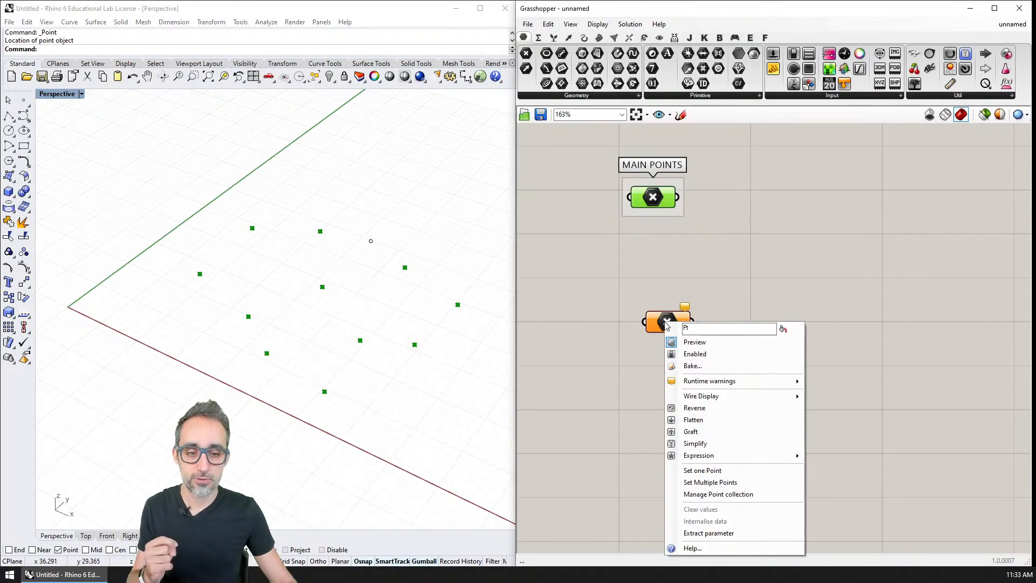
pyautogui.click(719, 470)
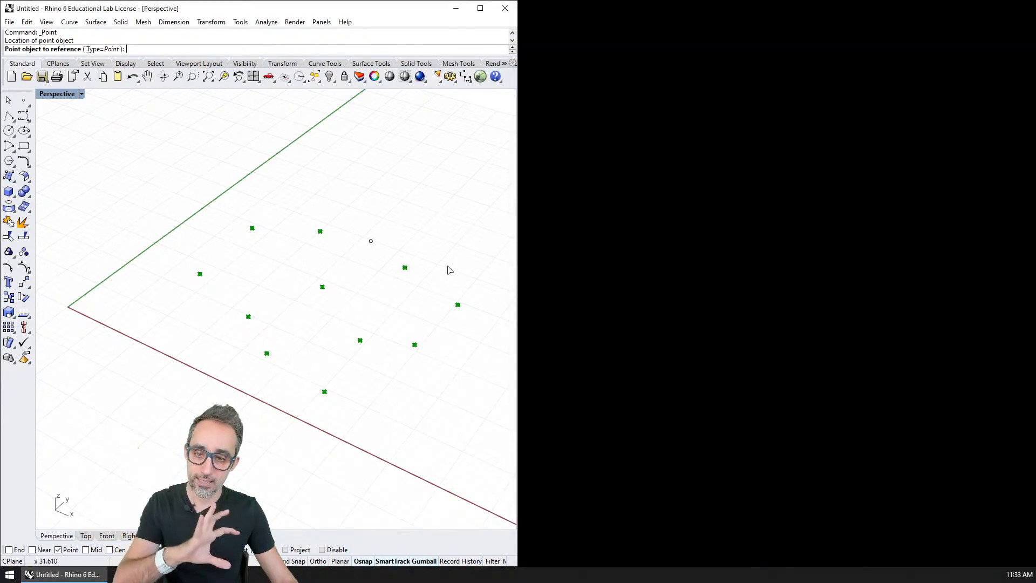
pyautogui.click(371, 240)
# Group the second Point parameter and label the group ATTRACTOR.
pyautogui.moveTo(673, 323); pyautogui.dragTo(661, 333)
pyautogui.moveTo(686, 308); pyautogui.dragTo(616, 361)
pyautogui.hotkey('ctrl', 'g')
pyautogui.rightClick(670, 318)
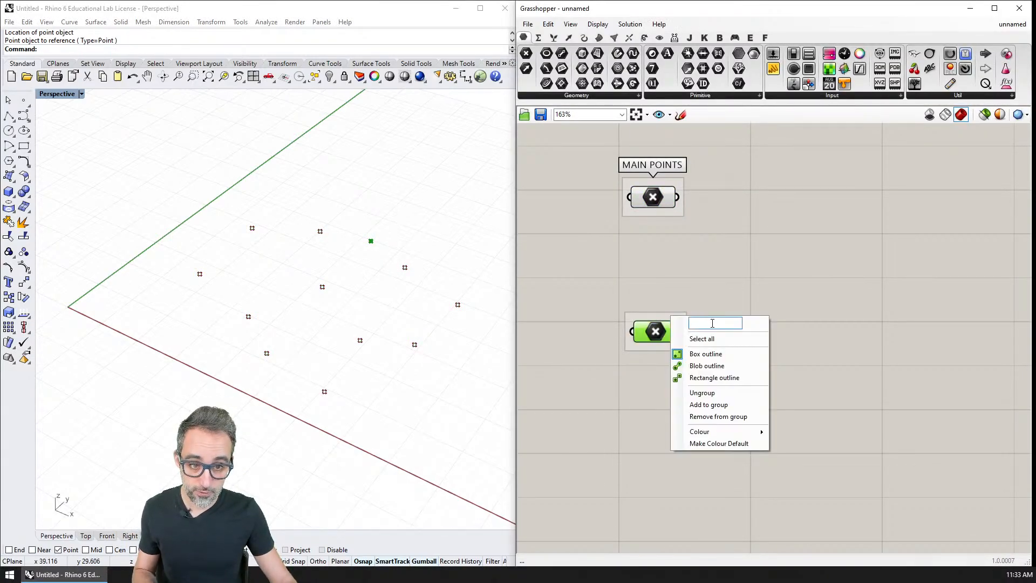
pyautogui.write('ATTRACTOR')
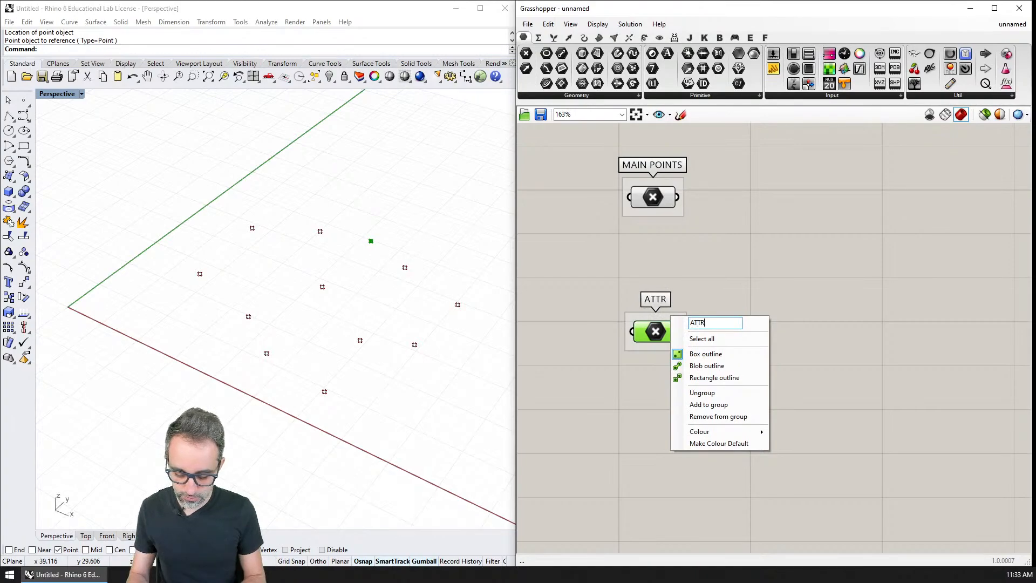
pyautogui.press('Return')
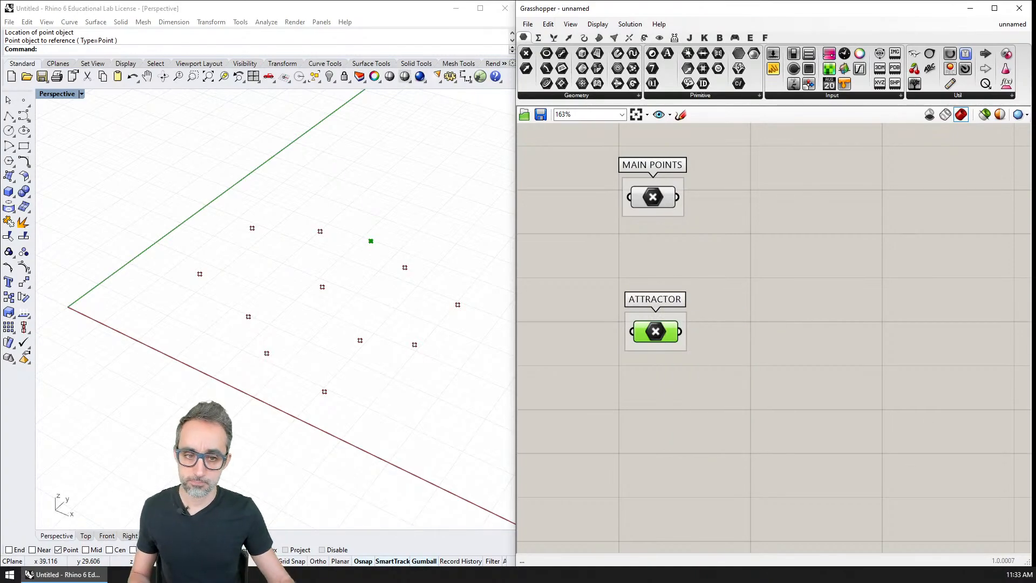
# Select the ATTRACTOR parameter and the MAIN POINTS parameter in turn to see which Rhino points each one holds.
pyautogui.click(828, 304)
pyautogui.moveTo(792, 268); pyautogui.dragTo(755, 268, button='right')
pyautogui.scroll(-2, 762, 310)
pyautogui.scroll(1, 693, 272)
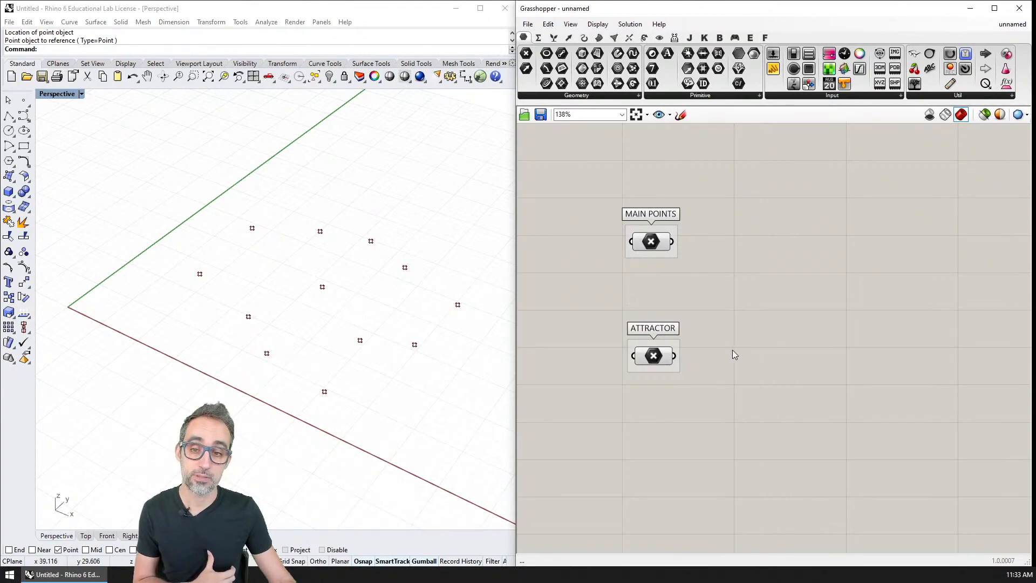
pyautogui.click(653, 356)
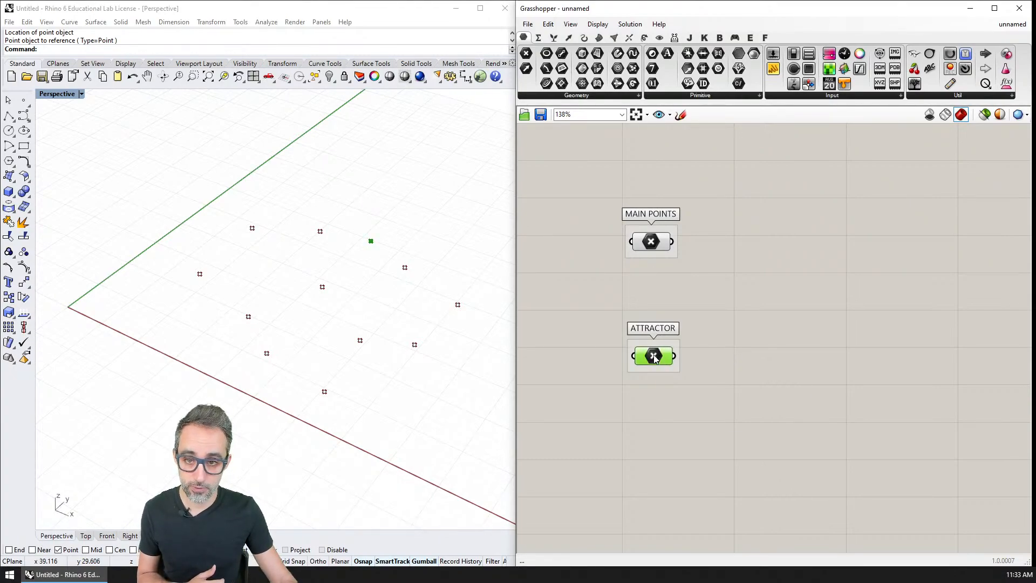
pyautogui.click(657, 246)
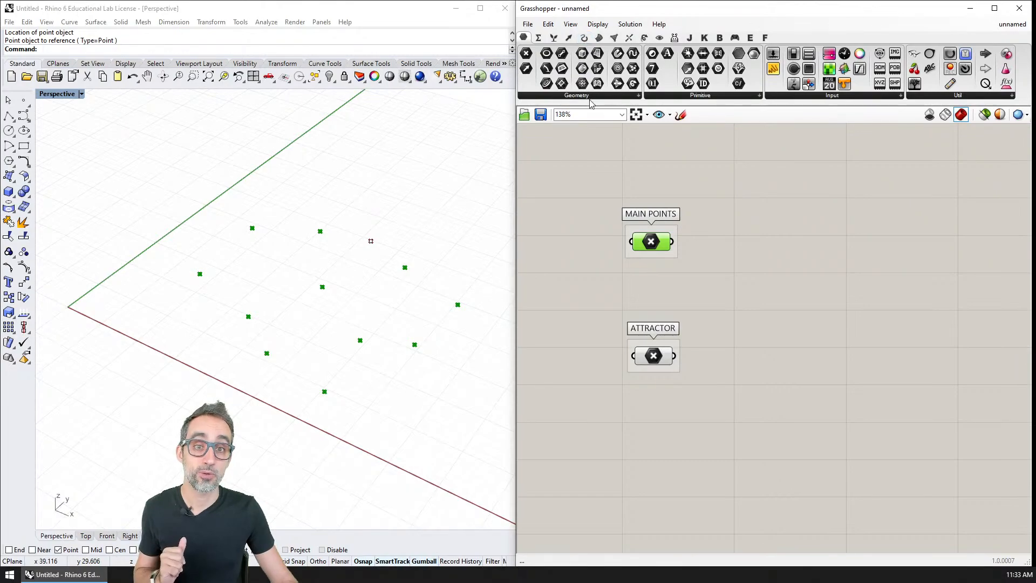
# Add a Line component and connect the ATTRACTOR point to its A input and the MAIN POINTS to its B input.
pyautogui.click(583, 37)
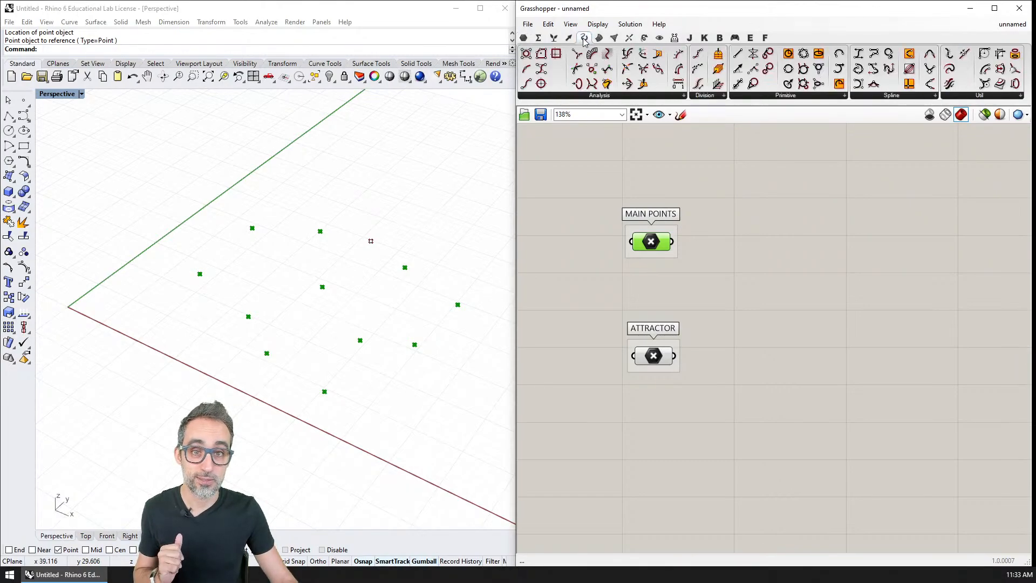
pyautogui.click(776, 101)
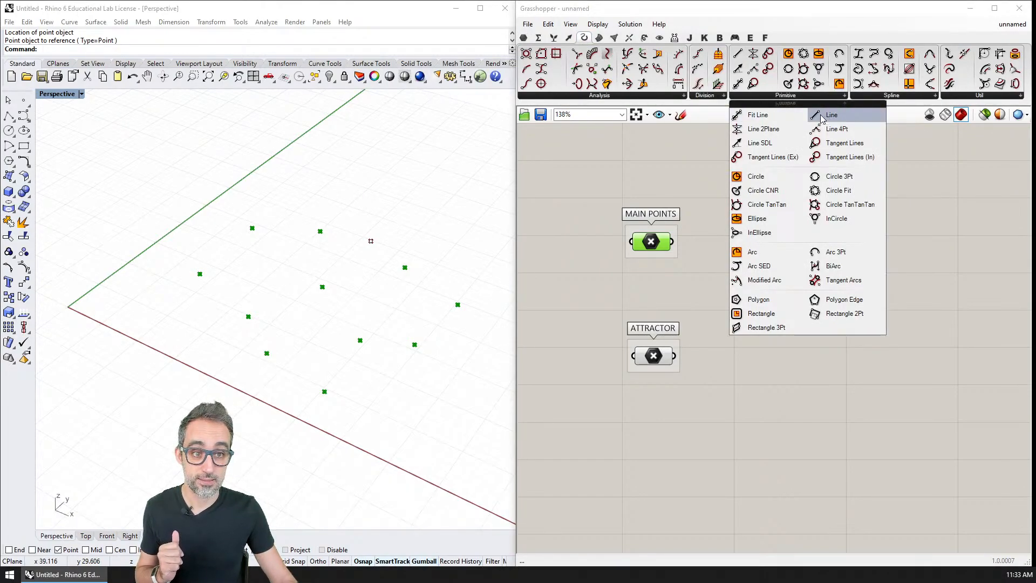
pyautogui.moveTo(821, 117); pyautogui.dragTo(808, 368)
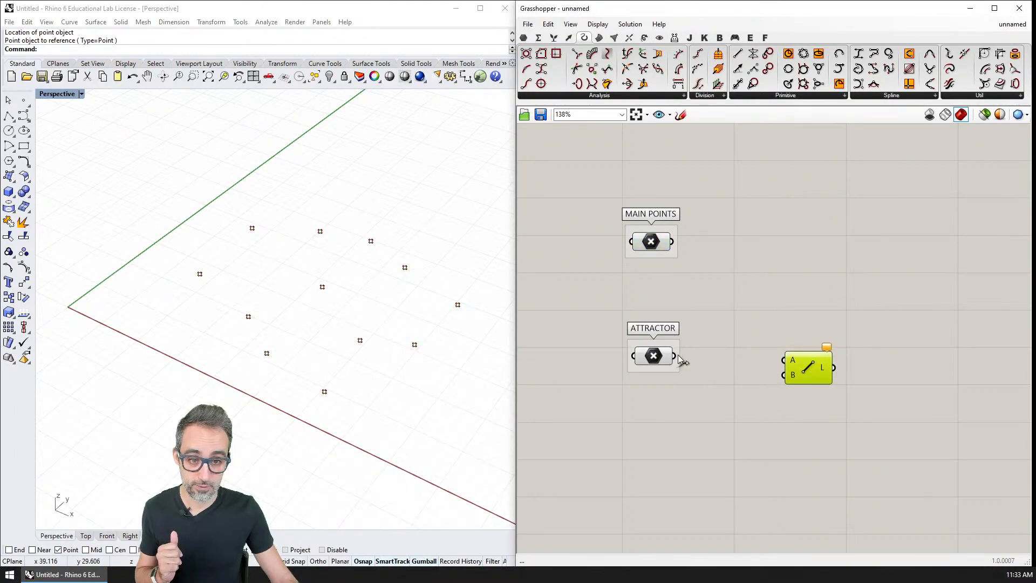
pyautogui.moveTo(681, 360); pyautogui.dragTo(822, 372)
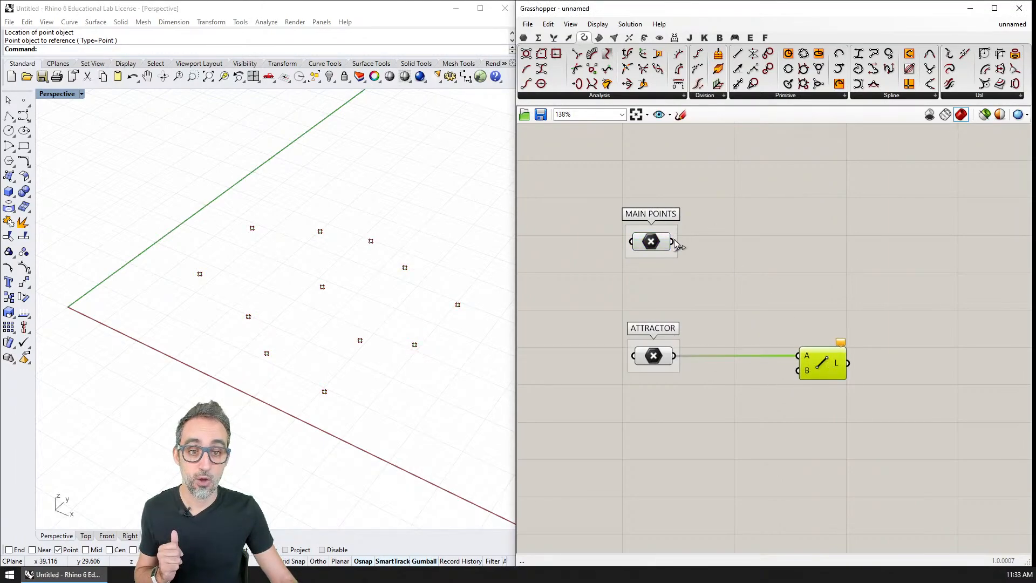
pyautogui.moveTo(676, 244); pyautogui.dragTo(798, 370)
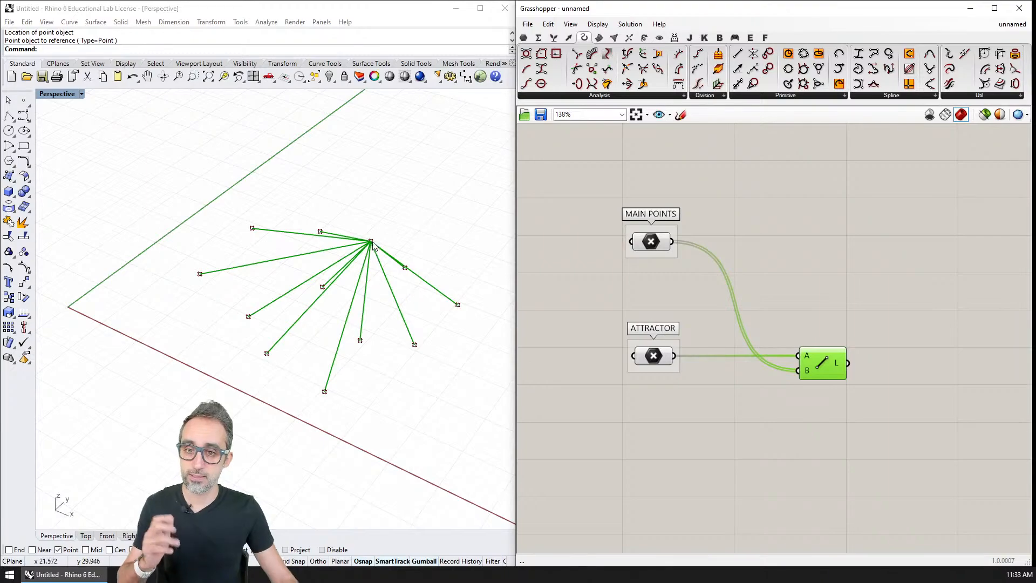
pyautogui.moveTo(373, 242); pyautogui.dragTo(336, 236, button='right')
pyautogui.scroll(2, 356, 246)
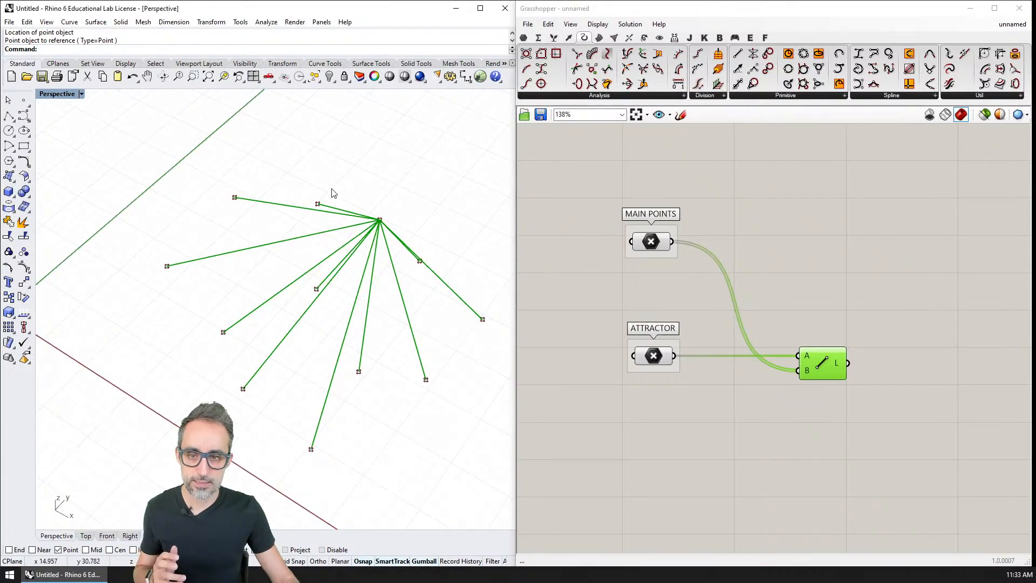
# Move the attractor point in the Rhino viewport toward the middle of the scattered main points.
pyautogui.click(380, 220)
pyautogui.moveTo(391, 207); pyautogui.dragTo(408, 276)
pyautogui.click(428, 331)
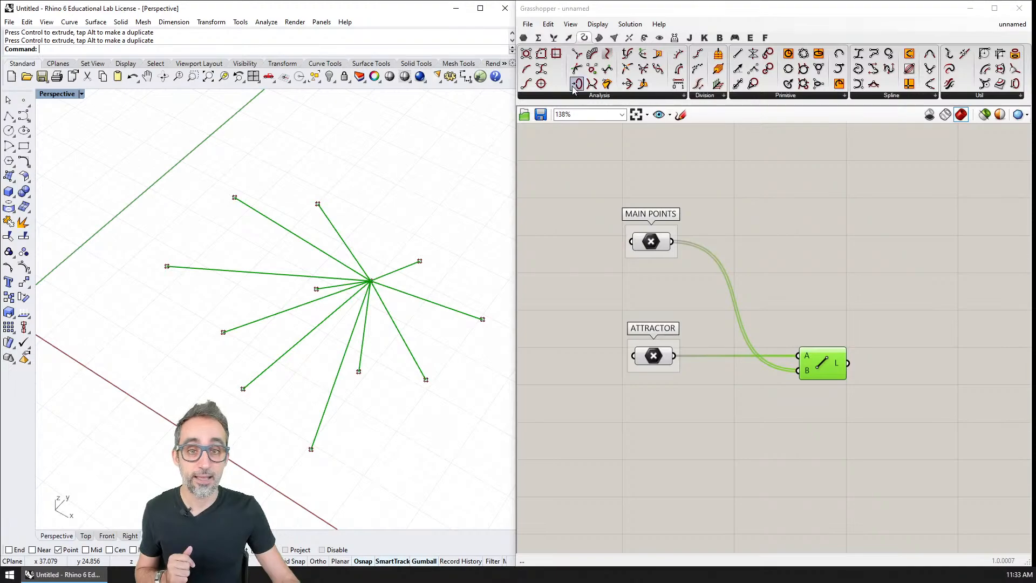
# Add a curve Length component and connect the Line component's L output to its C input.
pyautogui.click(600, 97)
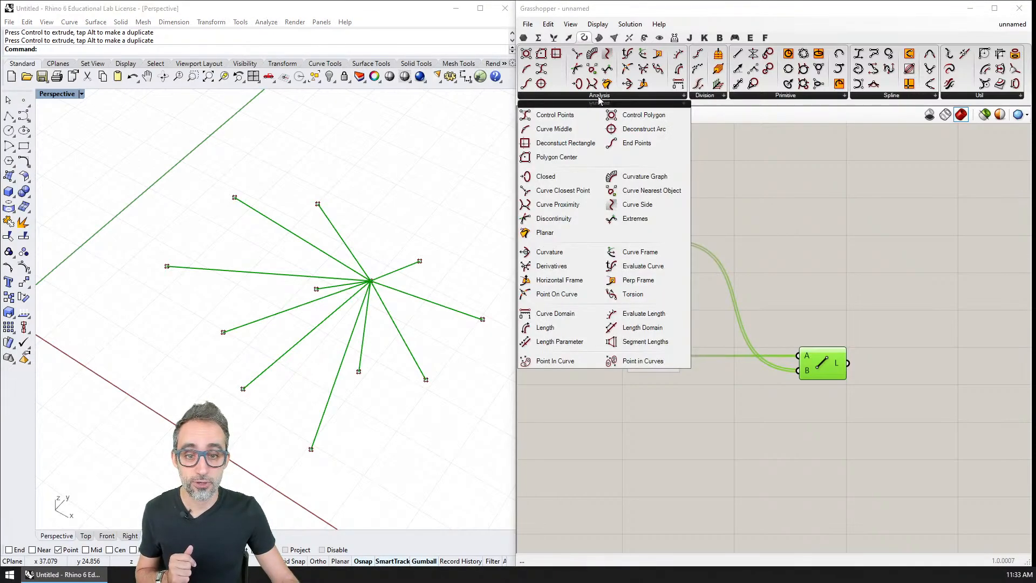
pyautogui.click(548, 330)
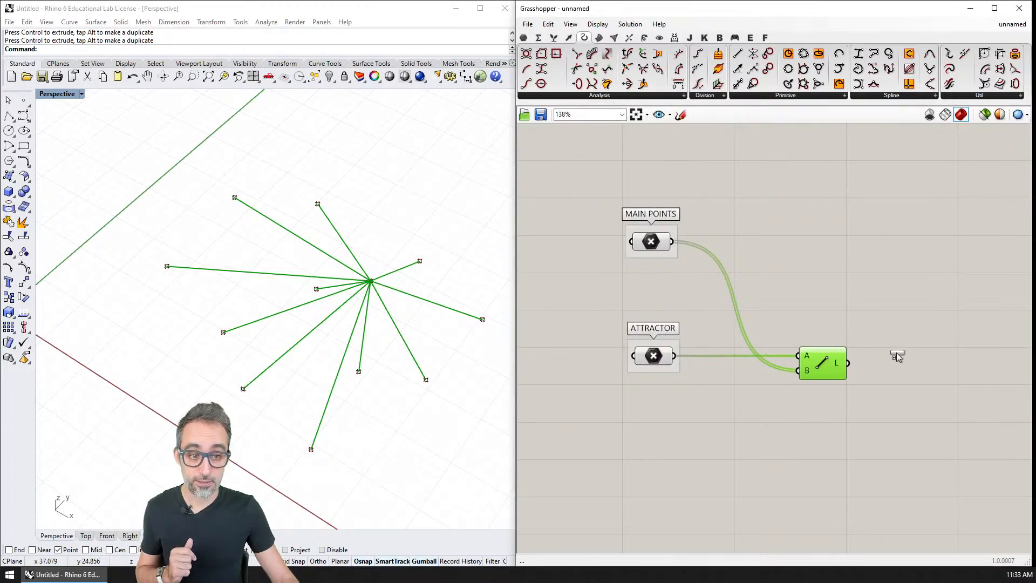
pyautogui.click(897, 389)
pyautogui.moveTo(902, 399); pyautogui.dragTo(833, 356, button='right')
pyautogui.moveTo(833, 354); pyautogui.dragTo(852, 332)
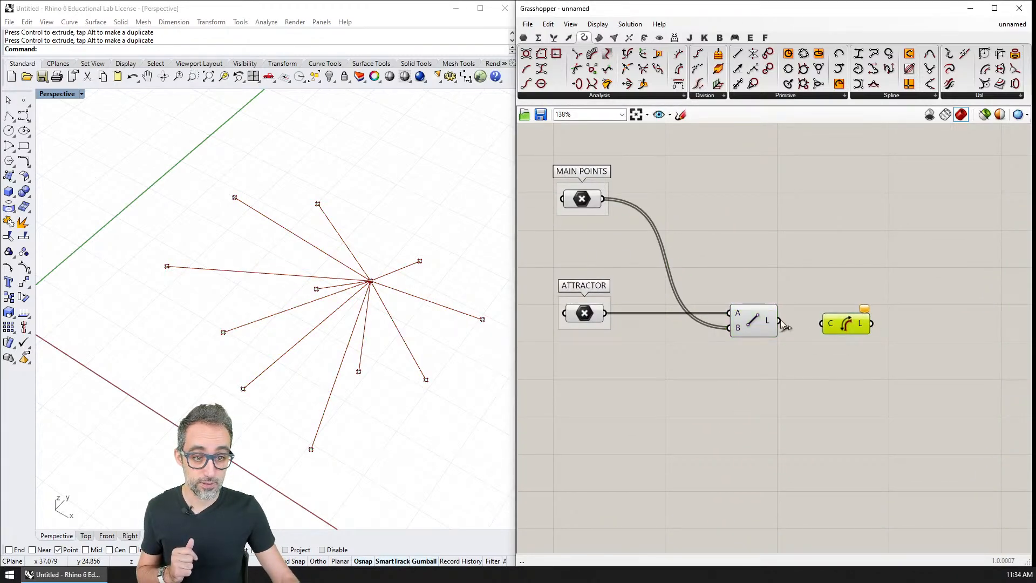
pyautogui.moveTo(778, 320); pyautogui.dragTo(820, 323)
# Add a Panel beside the Length component and connect the L output to it.
pyautogui.doubleClick(877, 360)
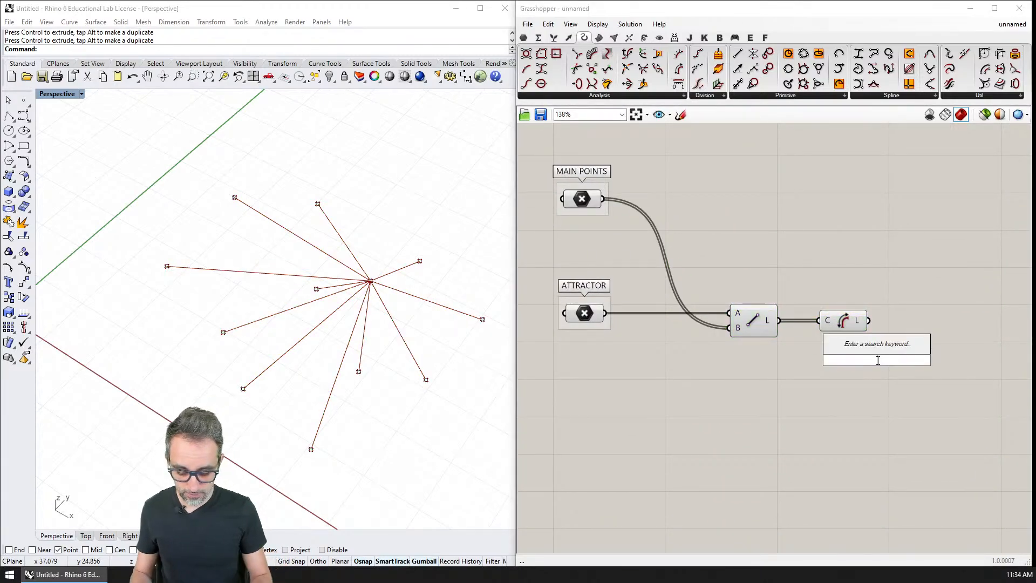
pyautogui.write('panel')
pyautogui.press('Return')
pyautogui.moveTo(893, 373); pyautogui.dragTo(961, 325)
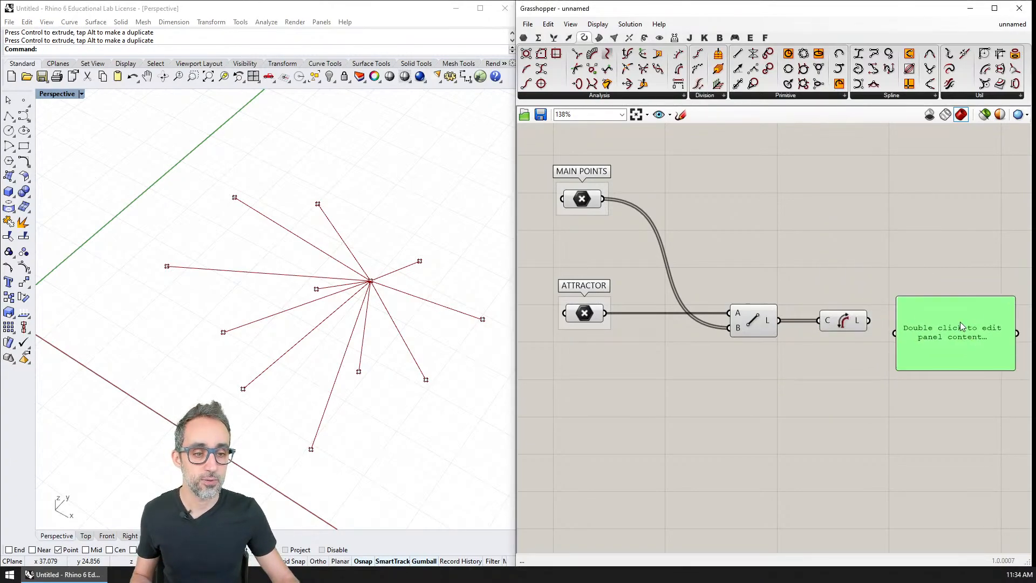
pyautogui.moveTo(868, 321); pyautogui.dragTo(905, 322)
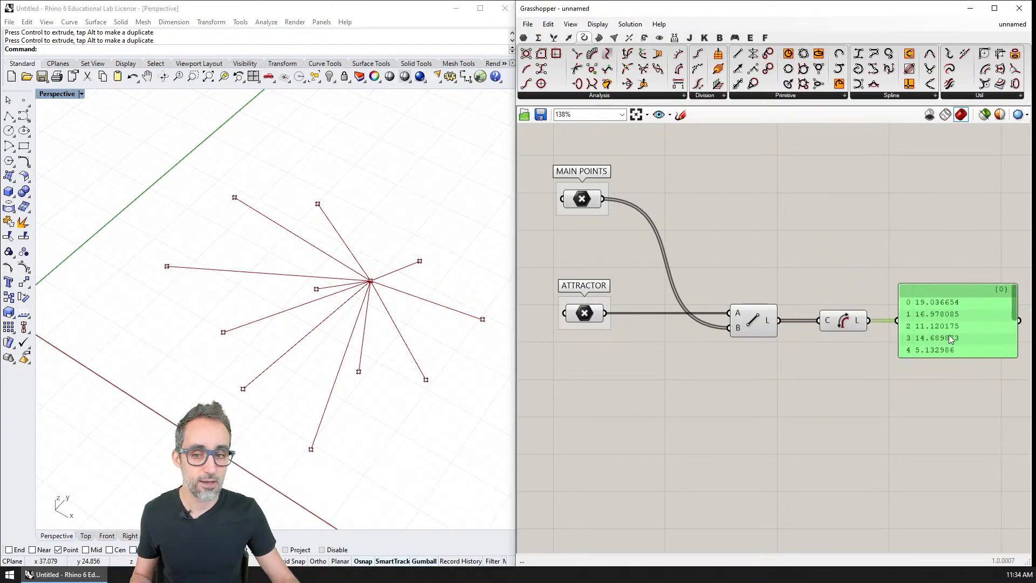
# Enlarge the length panel vertically so that its whole list fits.
pyautogui.moveTo(944, 340); pyautogui.dragTo(817, 317, button='right')
pyautogui.moveTo(888, 332); pyautogui.dragTo(920, 542)
pyautogui.moveTo(891, 437); pyautogui.dragTo(901, 345)
pyautogui.moveTo(788, 339); pyautogui.dragTo(821, 355, button='right')
pyautogui.scroll(-1, 846, 397)
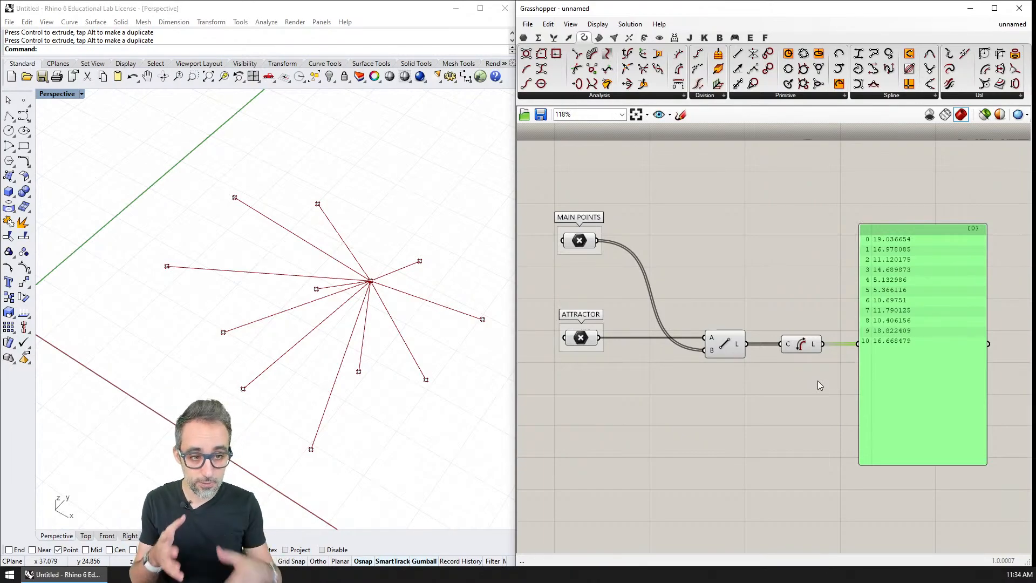
# Add a Distance component below the Line and connect ATTRACTOR to its A input and MAIN POINTS to its B input.
pyautogui.click(568, 37)
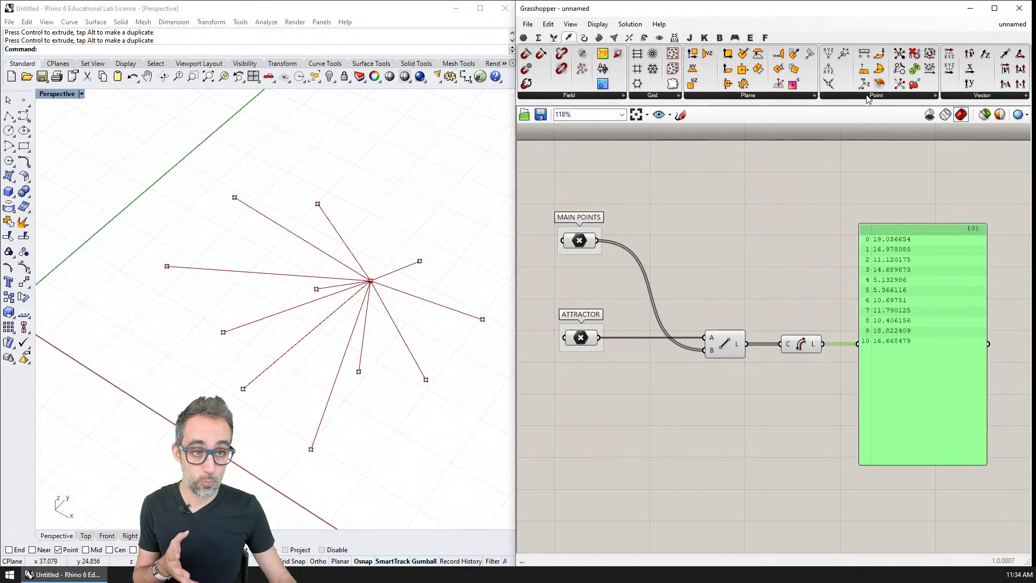
pyautogui.click(868, 98)
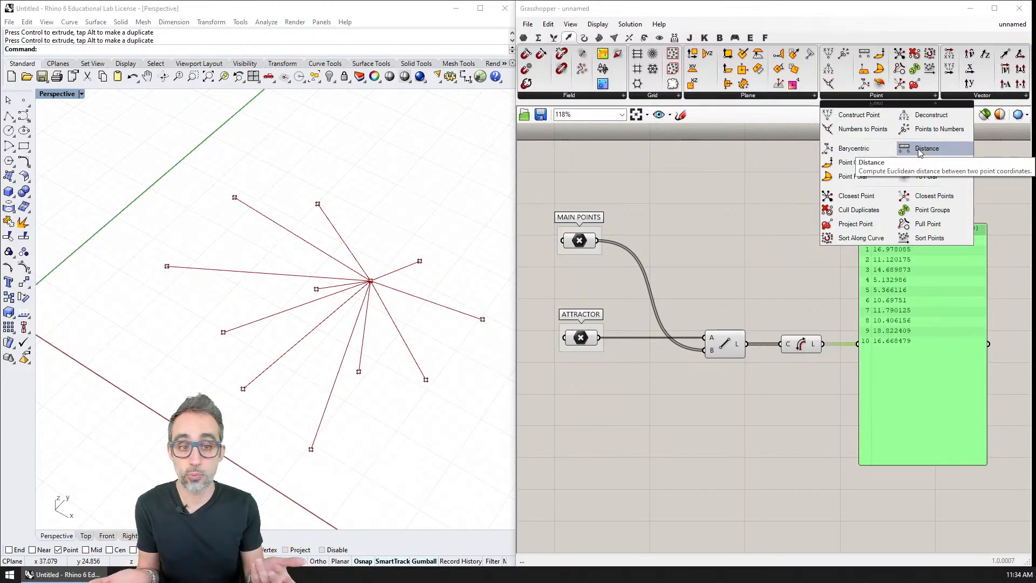
pyautogui.moveTo(919, 152); pyautogui.dragTo(725, 444)
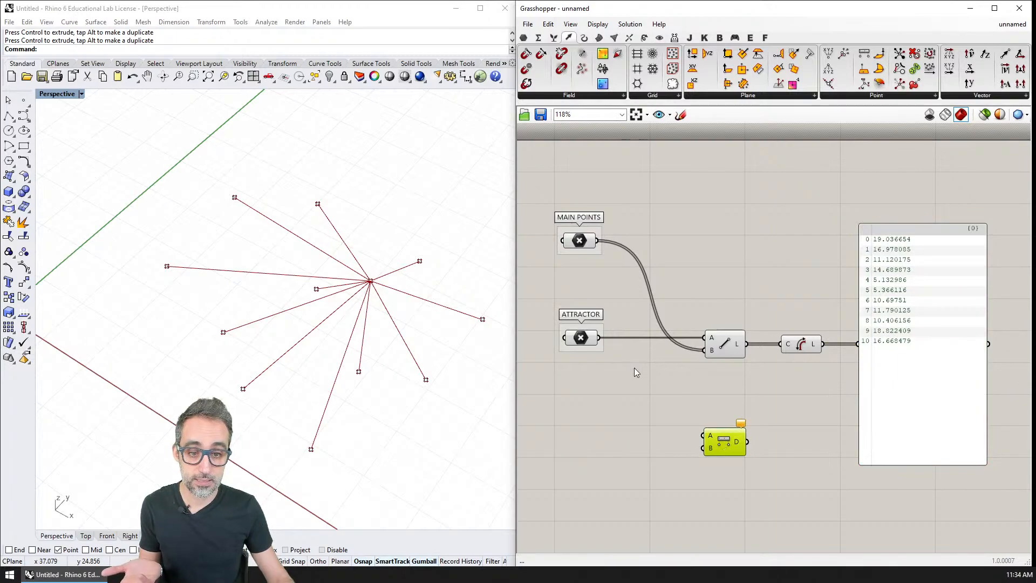
pyautogui.moveTo(599, 338); pyautogui.dragTo(703, 436)
pyautogui.moveTo(597, 240); pyautogui.dragTo(704, 451)
# Shorten the length panel, place a copy below it, and feed the copy from the Distance component's D output.
pyautogui.moveTo(844, 439); pyautogui.dragTo(820, 339, button='right')
pyautogui.click(862, 295)
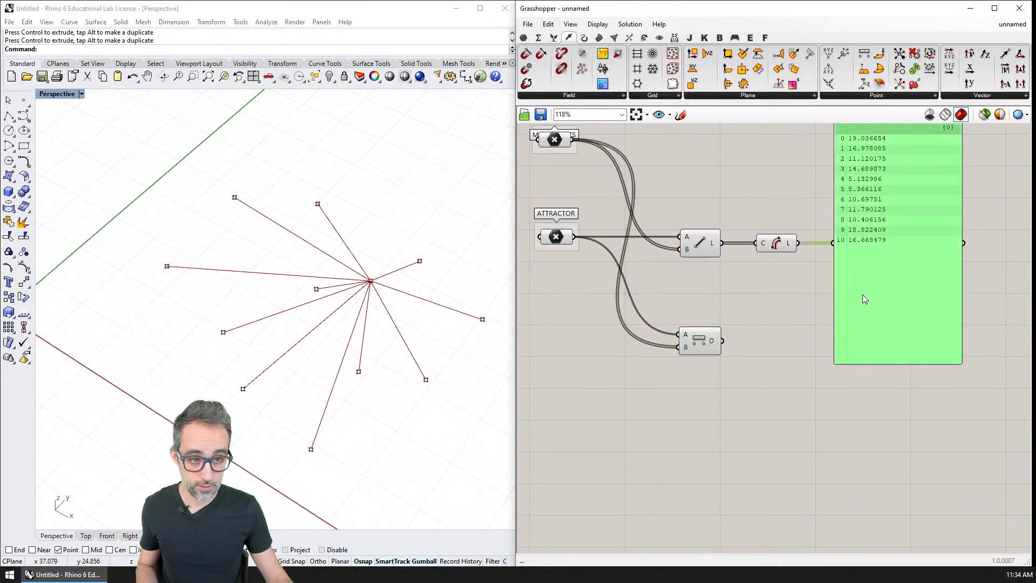
pyautogui.moveTo(864, 299); pyautogui.dragTo(861, 334, button='right')
pyautogui.moveTo(876, 400)
pyautogui.mouseDown()
pyautogui.moveTo(874, 287)
pyautogui.moveTo(878, 417)
pyautogui.mouseUp()
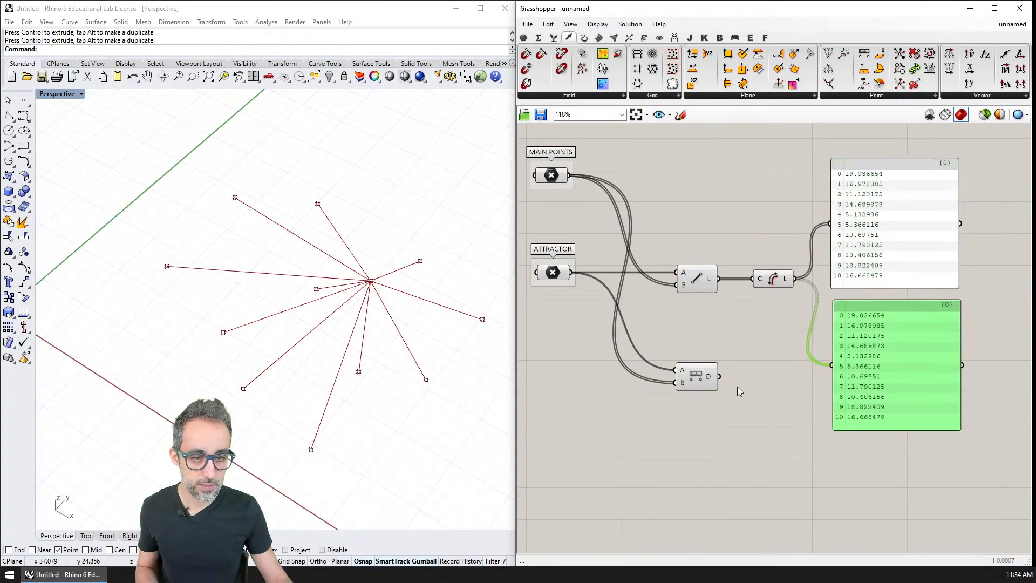
pyautogui.moveTo(719, 376); pyautogui.dragTo(863, 383)
pyautogui.click(789, 419)
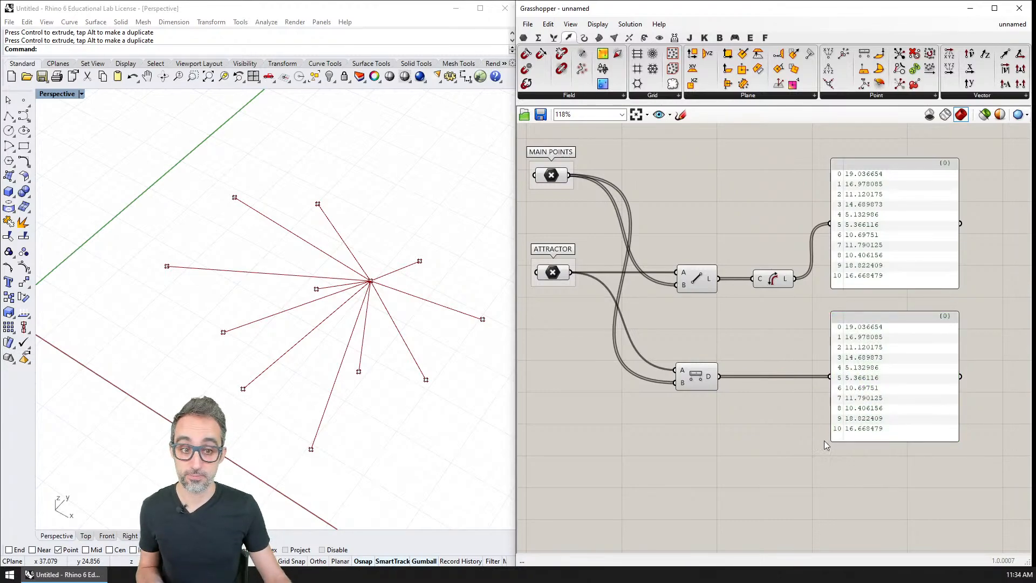
# Select the Distance component and the MAIN POINTS parameter in turn to trace their connections and points.
pyautogui.click(688, 373)
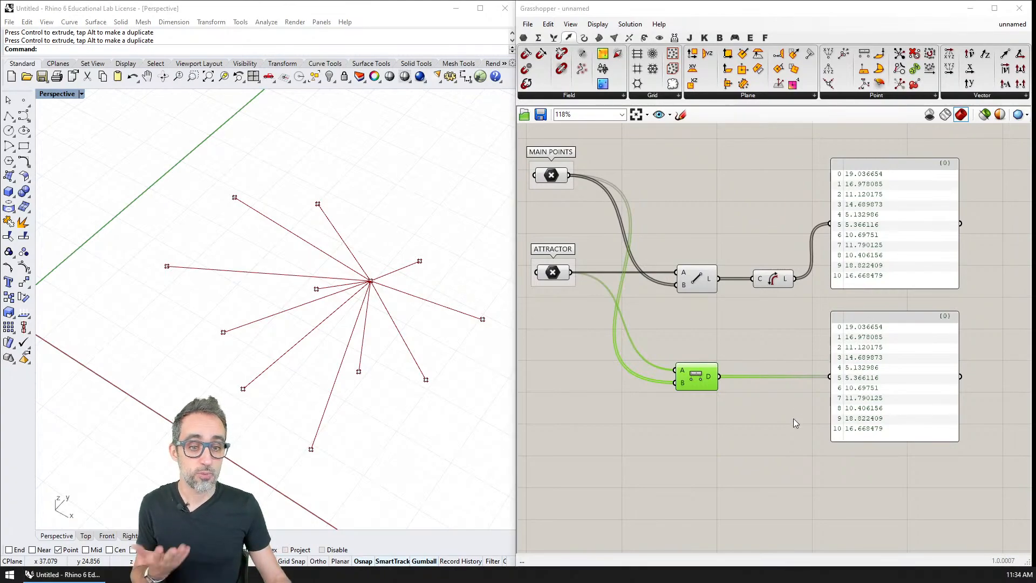
pyautogui.click(723, 405)
pyautogui.click(695, 381)
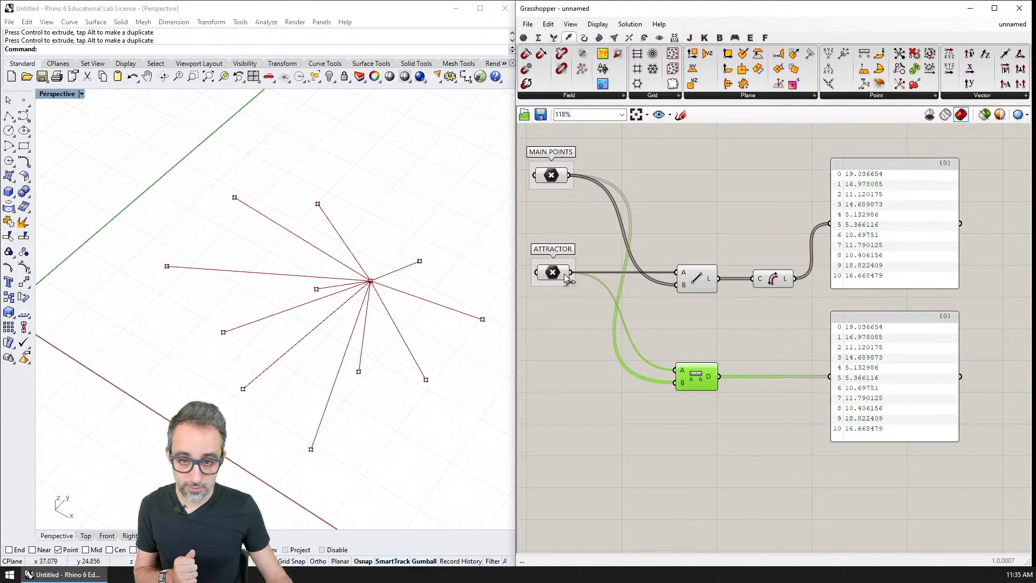
pyautogui.click(555, 176)
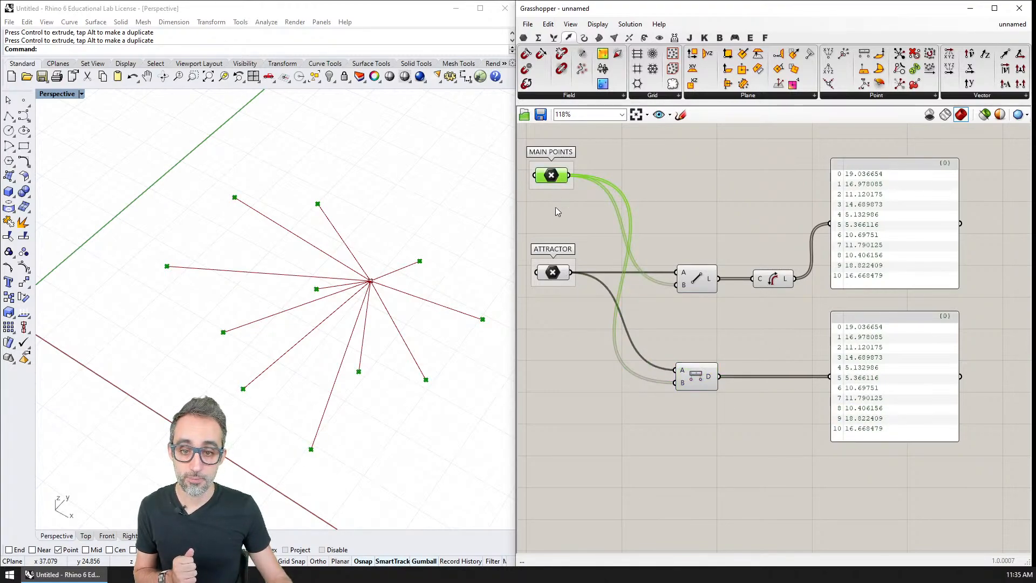
pyautogui.click(738, 347)
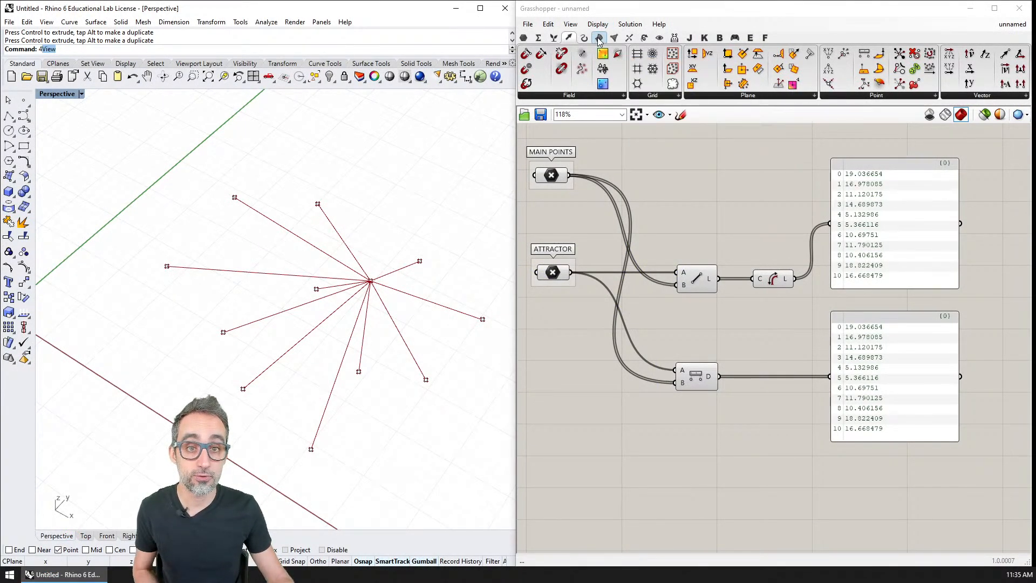
# Add a Circle component above the Distance component and connect MAIN POINTS to its P input.
pyautogui.click(584, 38)
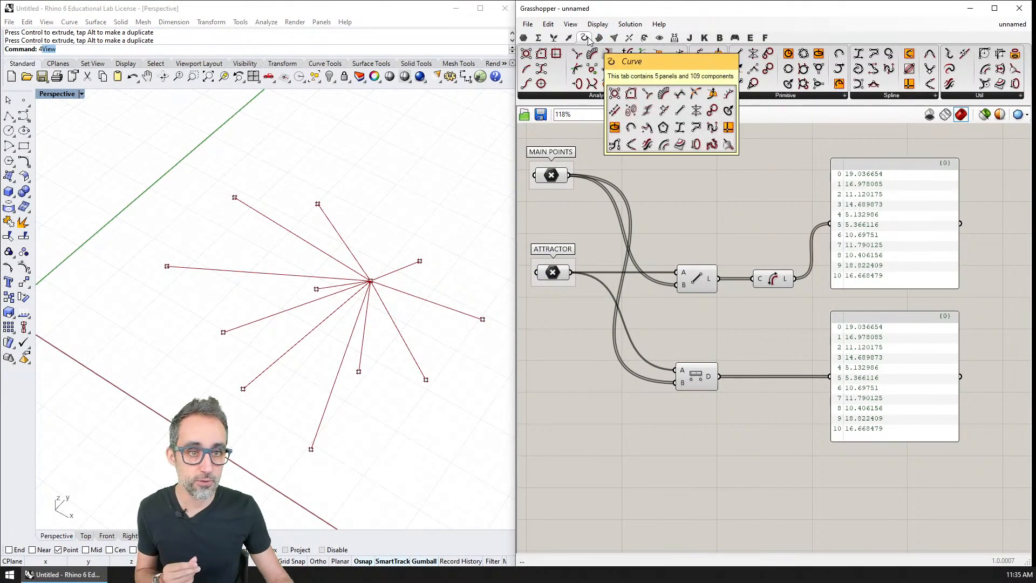
pyautogui.click(766, 97)
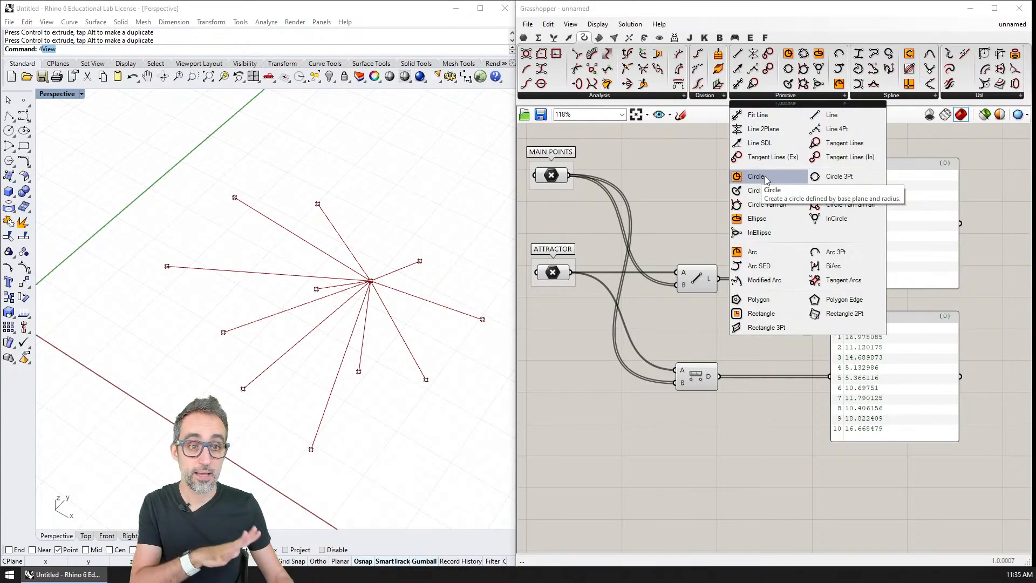
pyautogui.moveTo(765, 176); pyautogui.dragTo(798, 415)
pyautogui.moveTo(796, 451); pyautogui.dragTo(781, 408)
pyautogui.moveTo(719, 376); pyautogui.dragTo(762, 399)
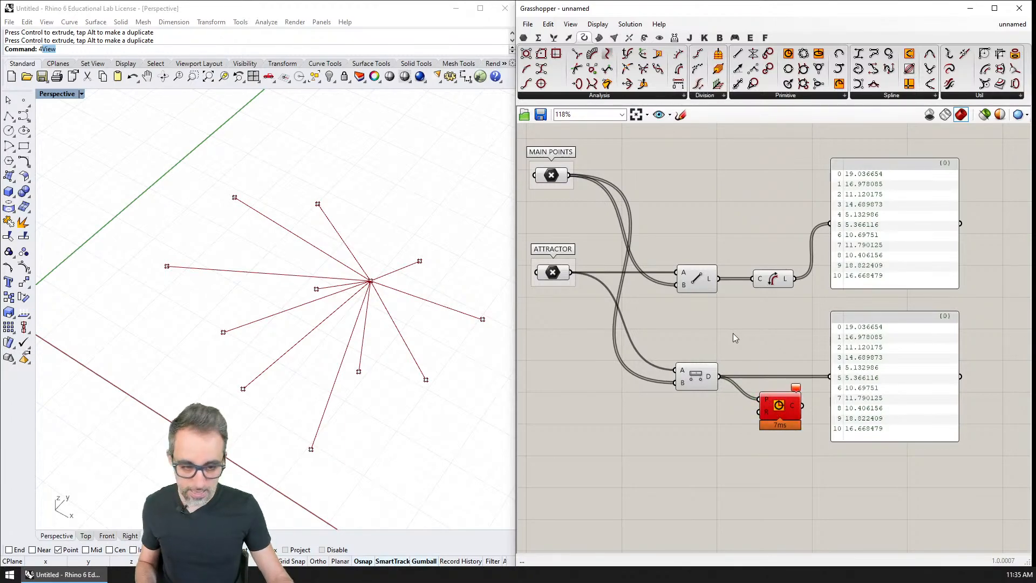
pyautogui.hotkey('ctrl', 'z')
pyautogui.moveTo(780, 405); pyautogui.dragTo(779, 362)
pyautogui.moveTo(569, 175); pyautogui.dragTo(779, 345)
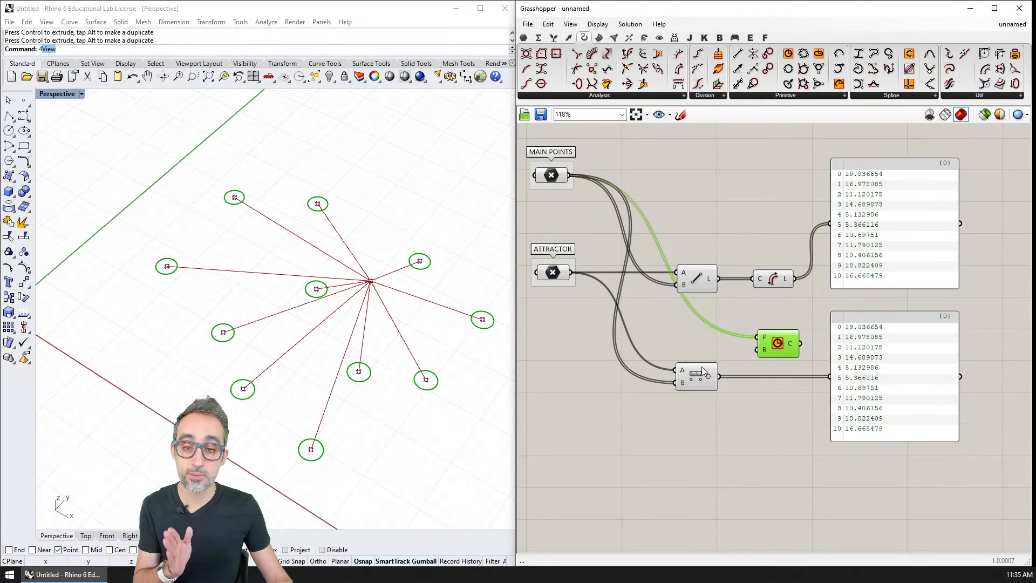
# Connect the Distance component's D output to the Circle component's R input.
pyautogui.click(696, 381)
pyautogui.moveTo(708, 383); pyautogui.dragTo(757, 351)
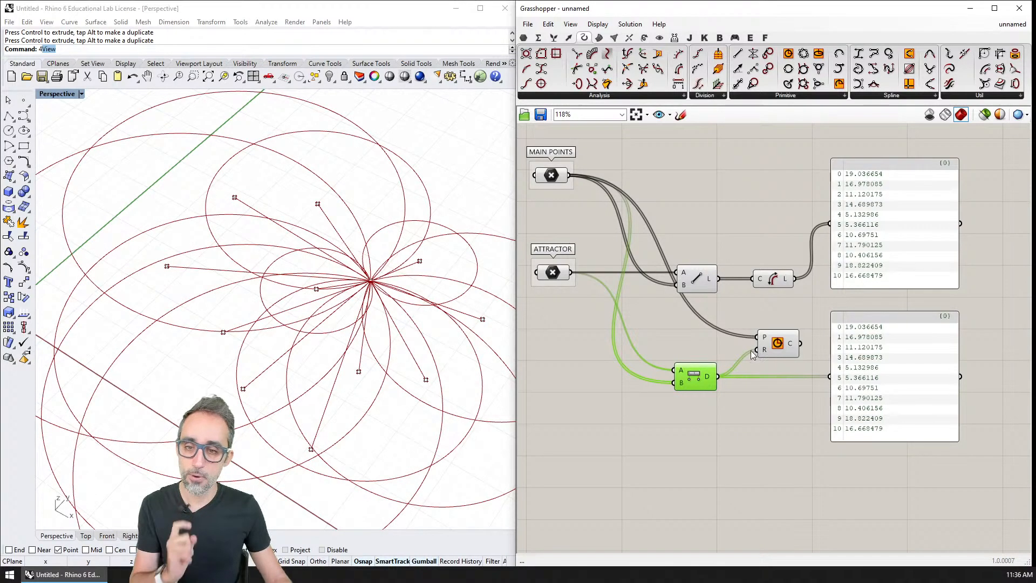
pyautogui.moveTo(411, 298); pyautogui.dragTo(362, 289, button='right')
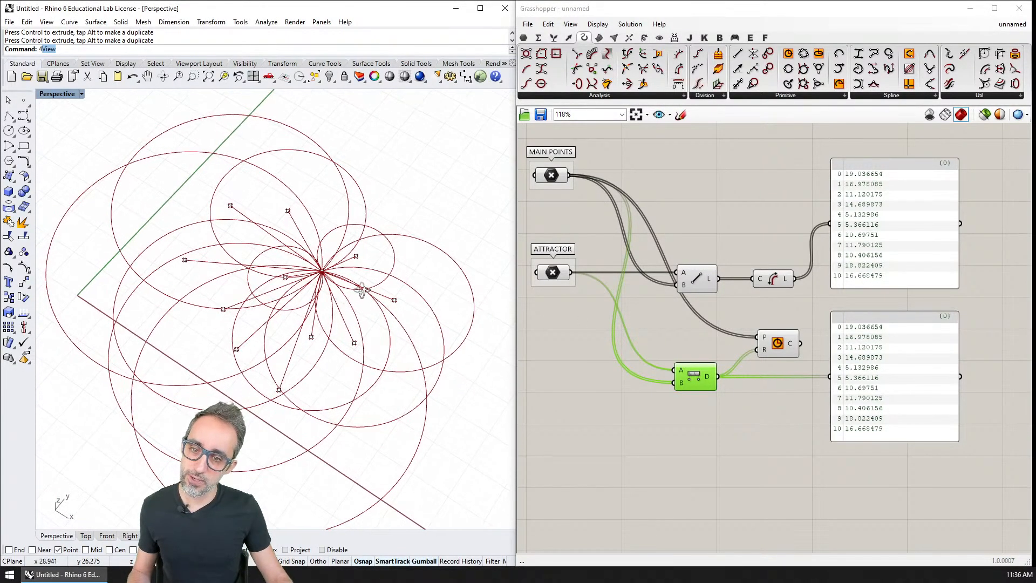
# Select the Circle component and examine how the circles relate to the attractor point in the Rhino viewport.
pyautogui.click(777, 347)
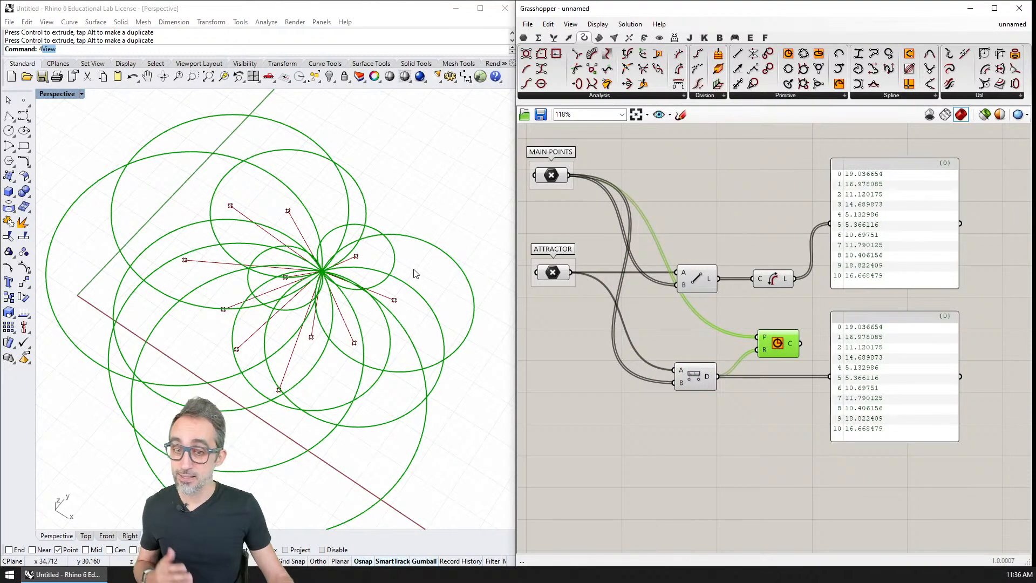
pyautogui.scroll(4, 388, 270)
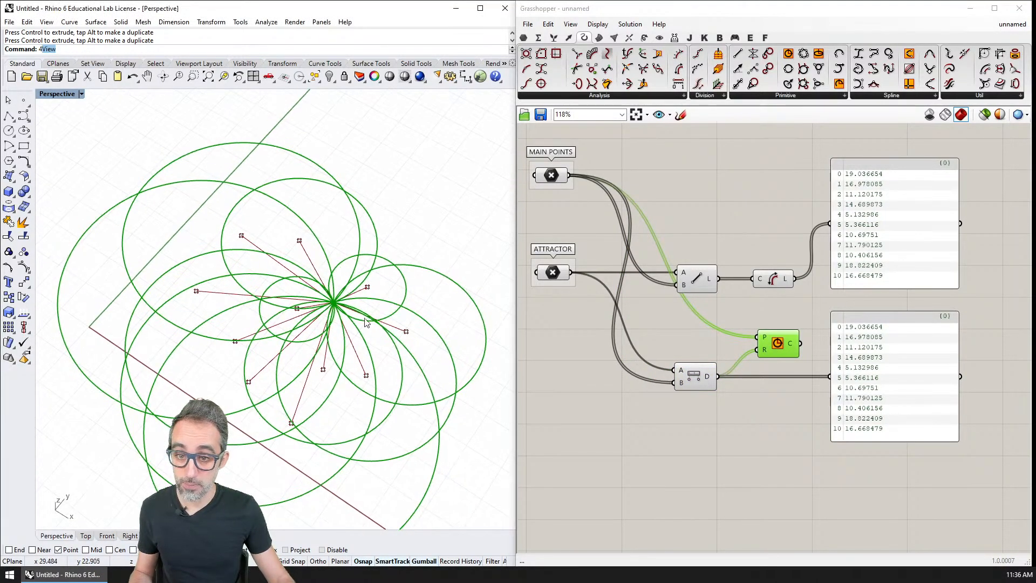
pyautogui.scroll(-2, 362, 324)
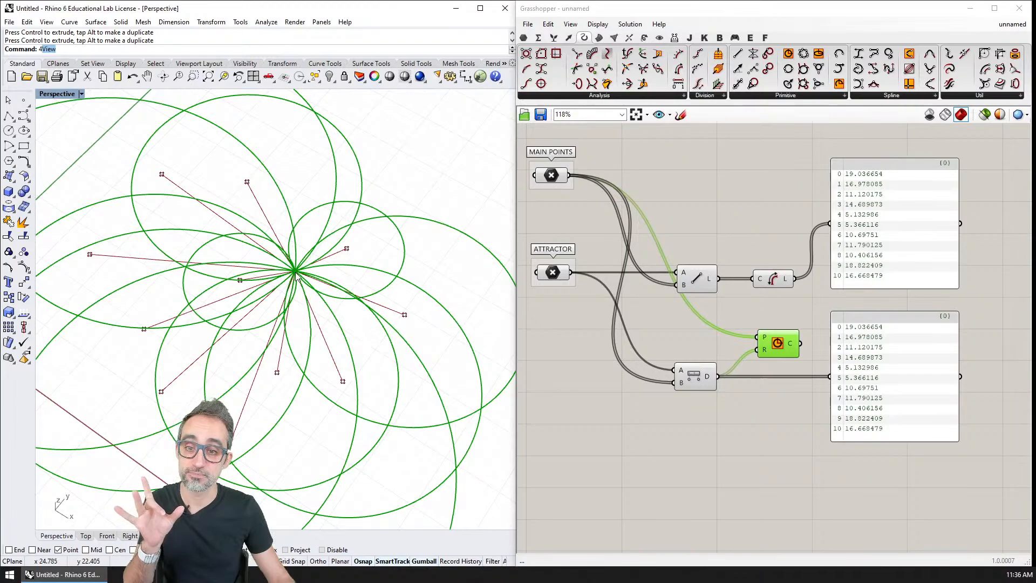
pyautogui.scroll(5, 299, 276)
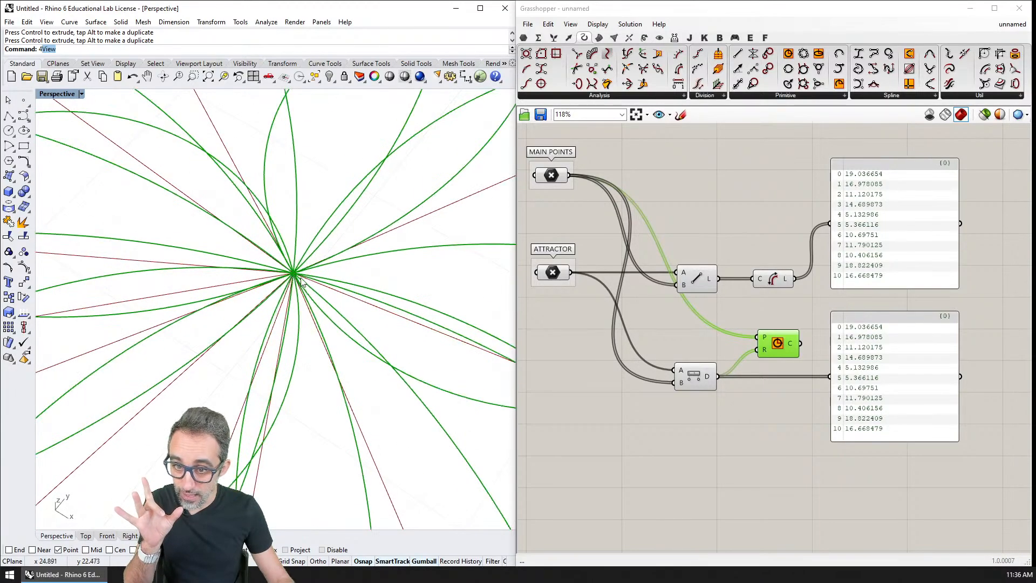
pyautogui.scroll(-3, 299, 276)
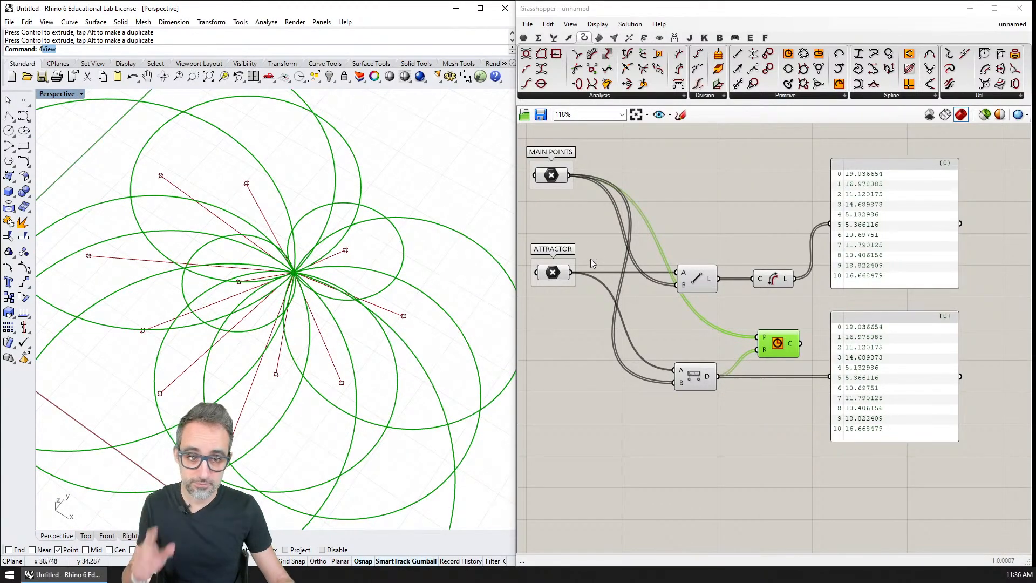
# Turn off the Line component's preview and review the circles alone in the Rhino viewport.
pyautogui.click(694, 280)
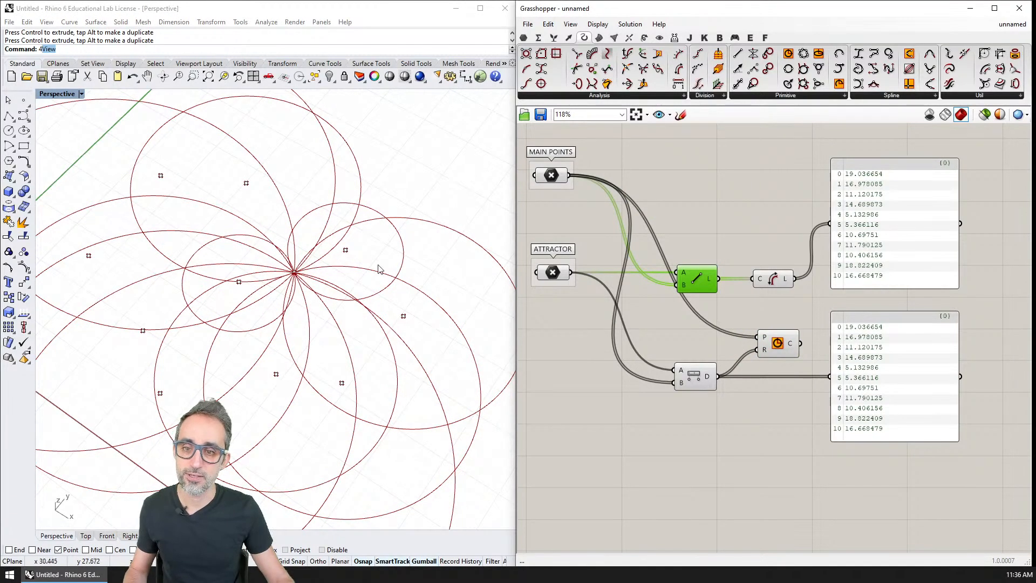
pyautogui.click(776, 349)
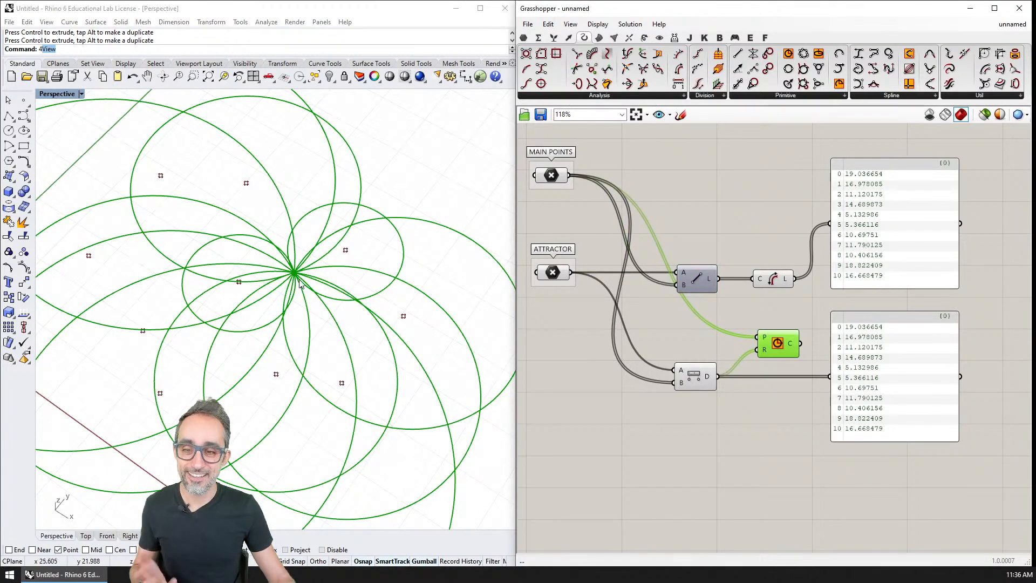
pyautogui.scroll(-2, 289, 277)
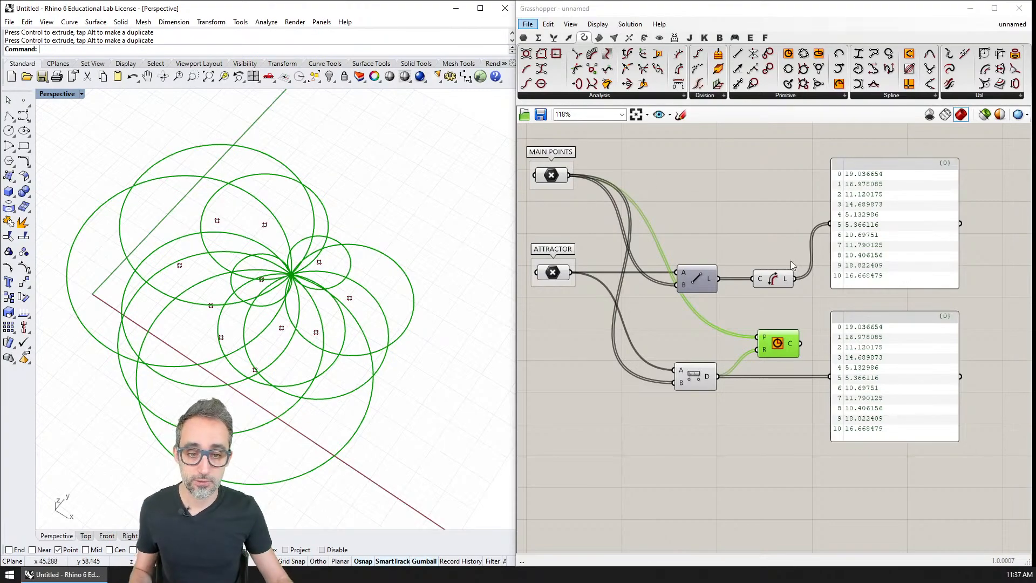
pyautogui.click(577, 432)
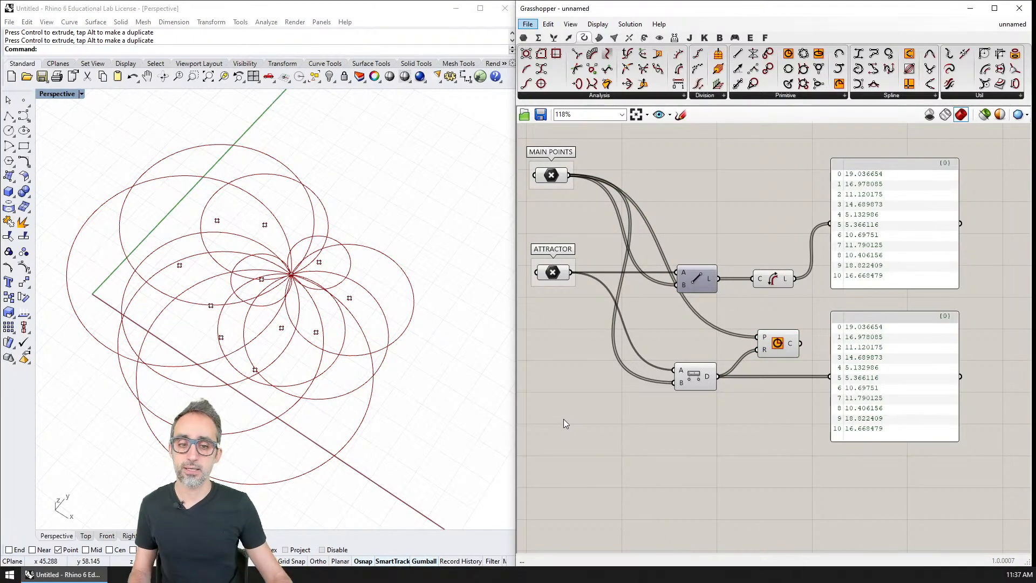
pyautogui.doubleClick(563, 418)
pyautogui.write('slider')
pyautogui.press('Return')
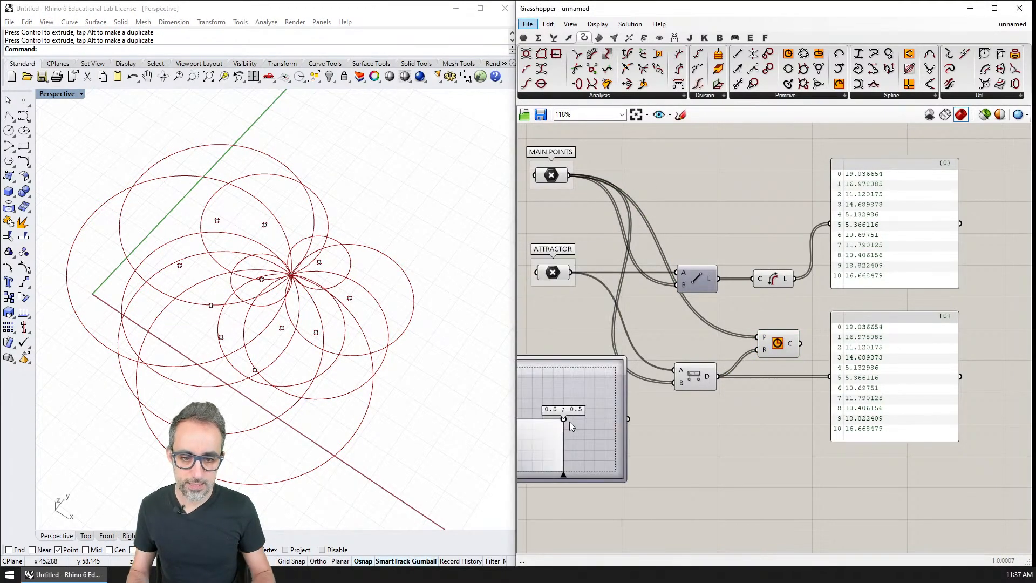
pyautogui.click(591, 431)
pyautogui.press('Delete')
pyautogui.moveTo(587, 422); pyautogui.dragTo(661, 421, button='right')
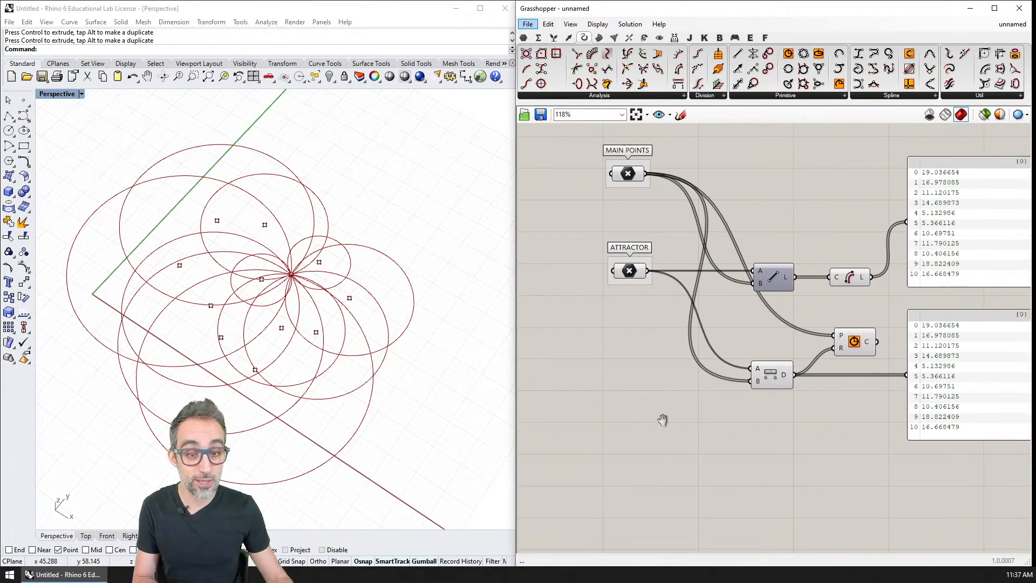
# Add a Number Slider and place it just below the Distance component.
pyautogui.doubleClick(645, 412)
pyautogui.write('slider')
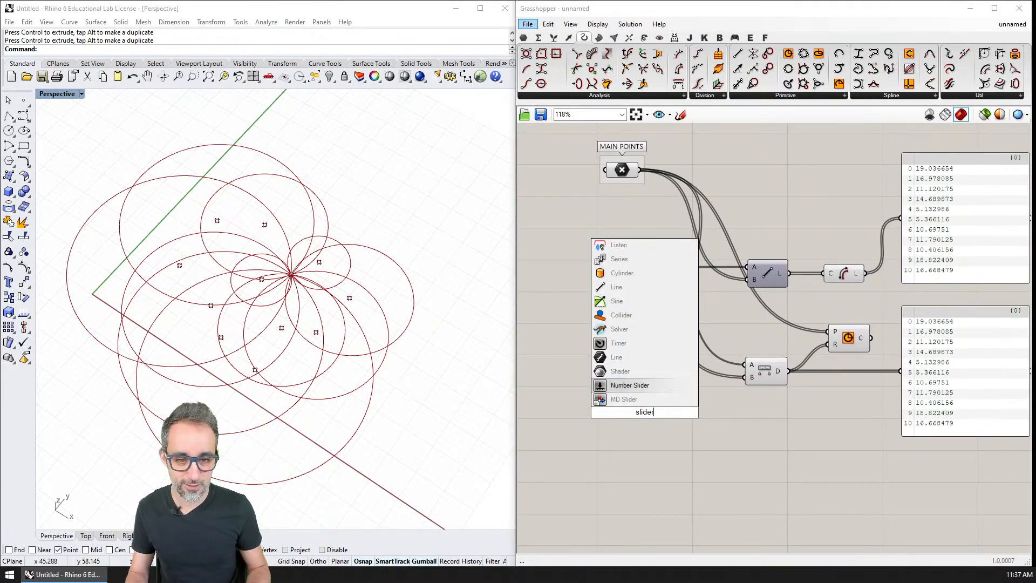
pyautogui.press('Return')
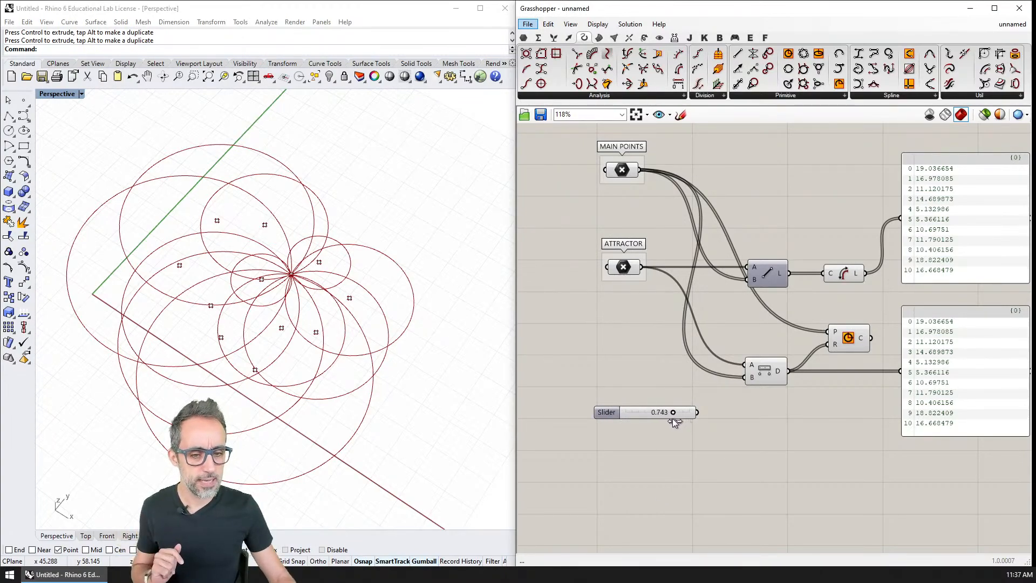
pyautogui.moveTo(648, 414); pyautogui.dragTo(665, 441)
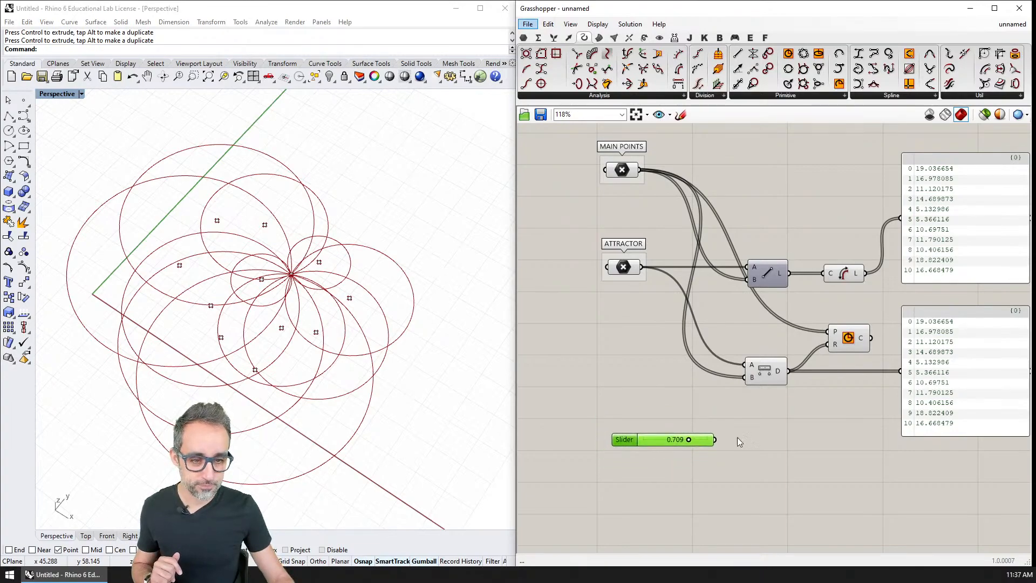
# Add a Multiplication component below Distance and connect the Distance component's D output to its A input.
pyautogui.doubleClick(766, 431)
pyautogui.write('mult')
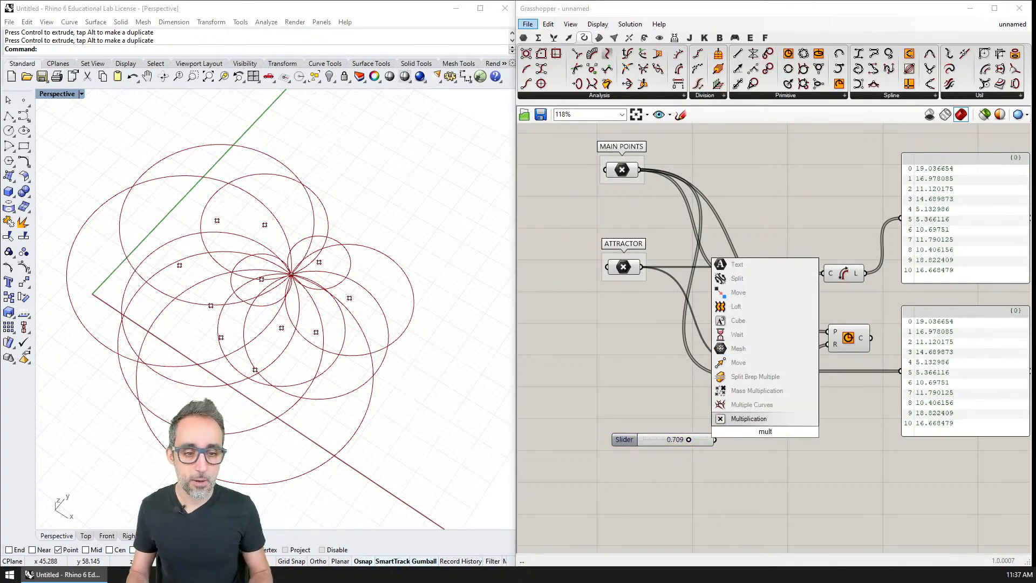
pyautogui.press('Return')
pyautogui.moveTo(789, 371); pyautogui.dragTo(809, 429)
# Set the number slider to 0.5 and connect it to the Multiplication component's B input.
pyautogui.doubleClick(657, 440)
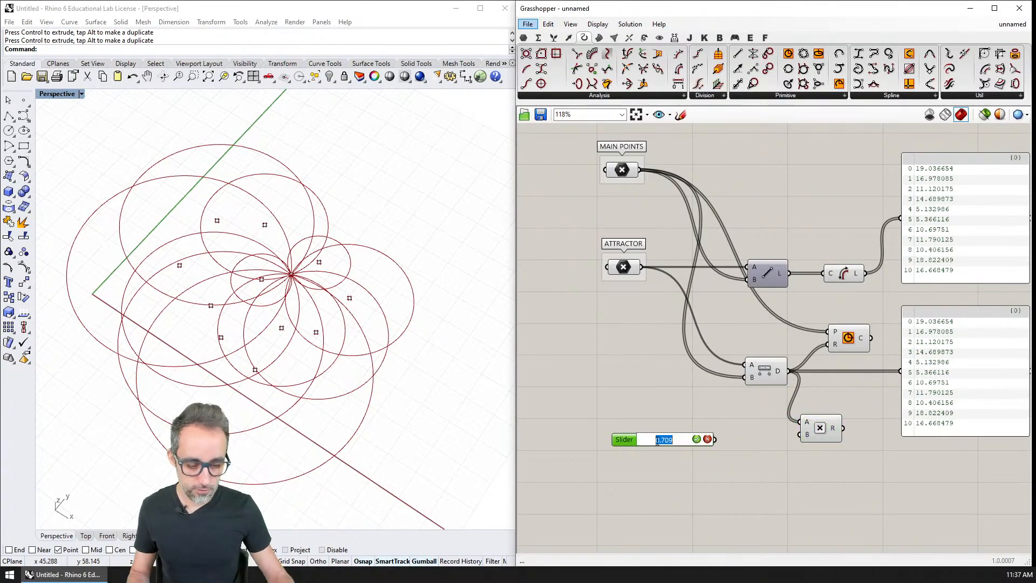
pyautogui.write('0.5')
pyautogui.press('Return')
pyautogui.scroll(2, 735, 437)
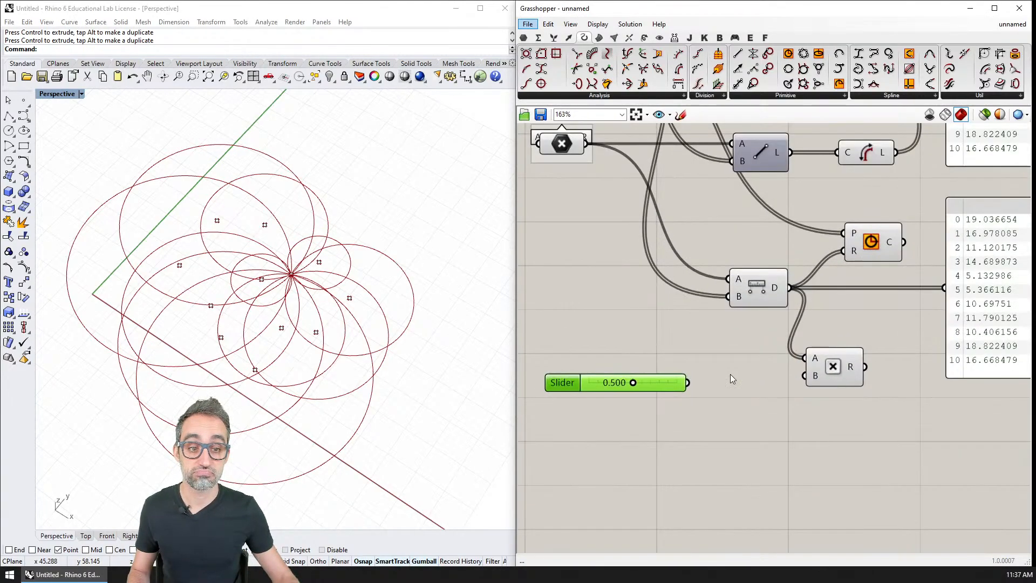
pyautogui.moveTo(683, 381); pyautogui.dragTo(800, 374)
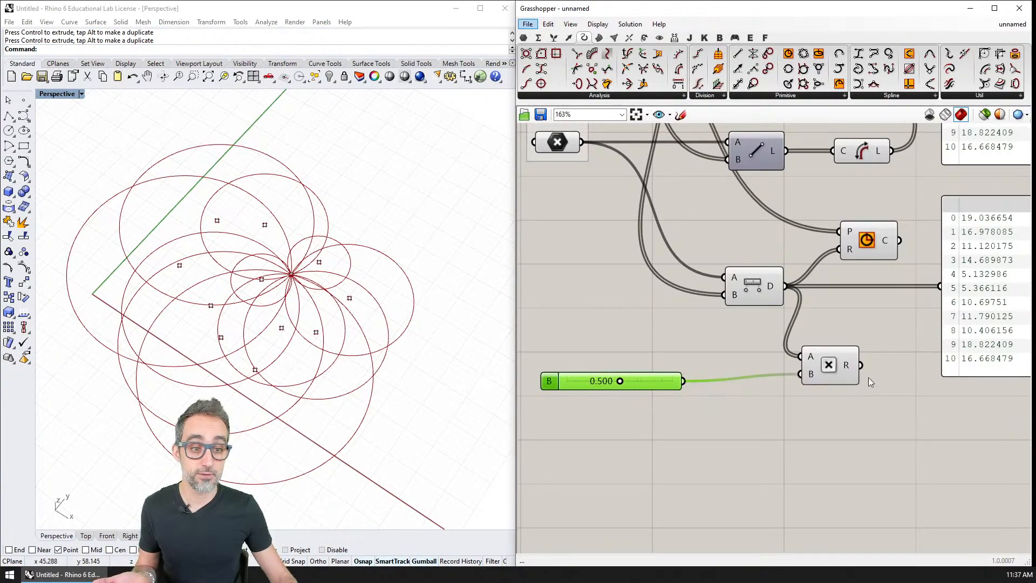
# Connect the Multiplication component's R output to the lower panel, replacing the direct Distance input.
pyautogui.scroll(-1, 870, 382)
pyautogui.moveTo(754, 309); pyautogui.dragTo(774, 374)
pyautogui.moveTo(854, 380); pyautogui.dragTo(709, 377, button='right')
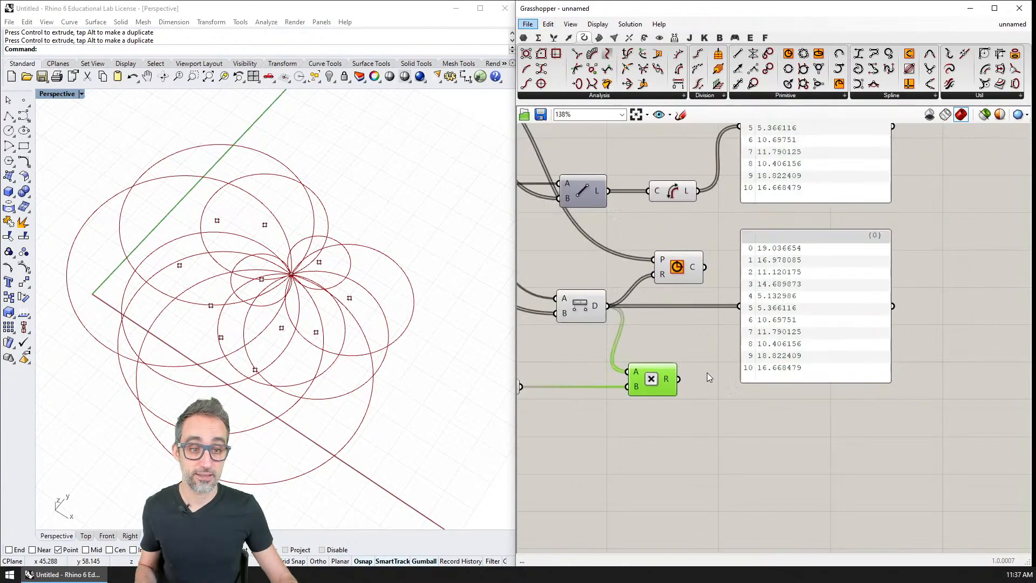
pyautogui.moveTo(679, 379); pyautogui.dragTo(739, 305)
pyautogui.moveTo(728, 322); pyautogui.dragTo(718, 438, button='right')
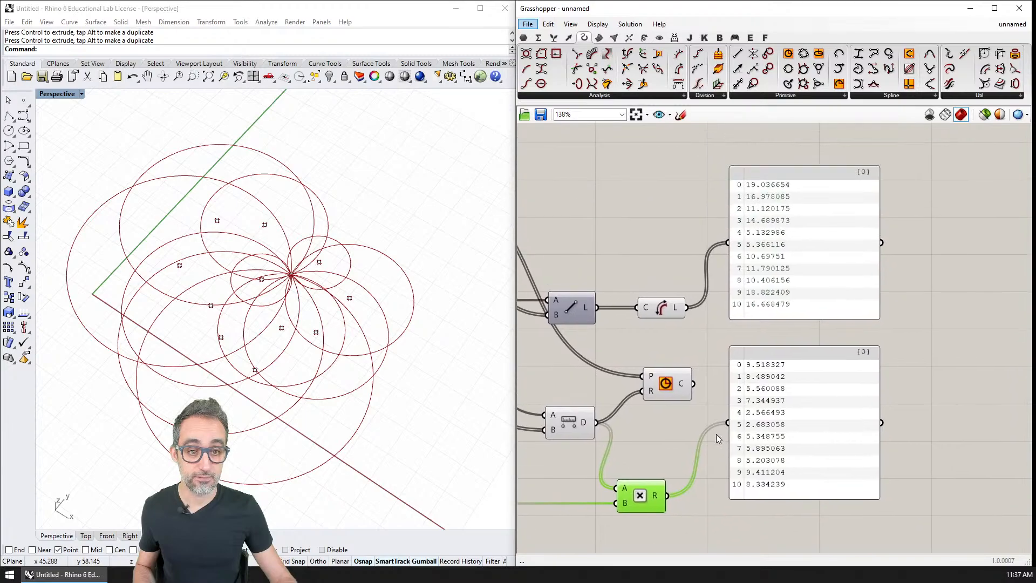
# Connect the Multiplication component's R output to the Circle component's R input, replacing the raw distances.
pyautogui.moveTo(793, 415); pyautogui.dragTo(839, 394, button='right')
pyautogui.moveTo(721, 378); pyautogui.dragTo(741, 378)
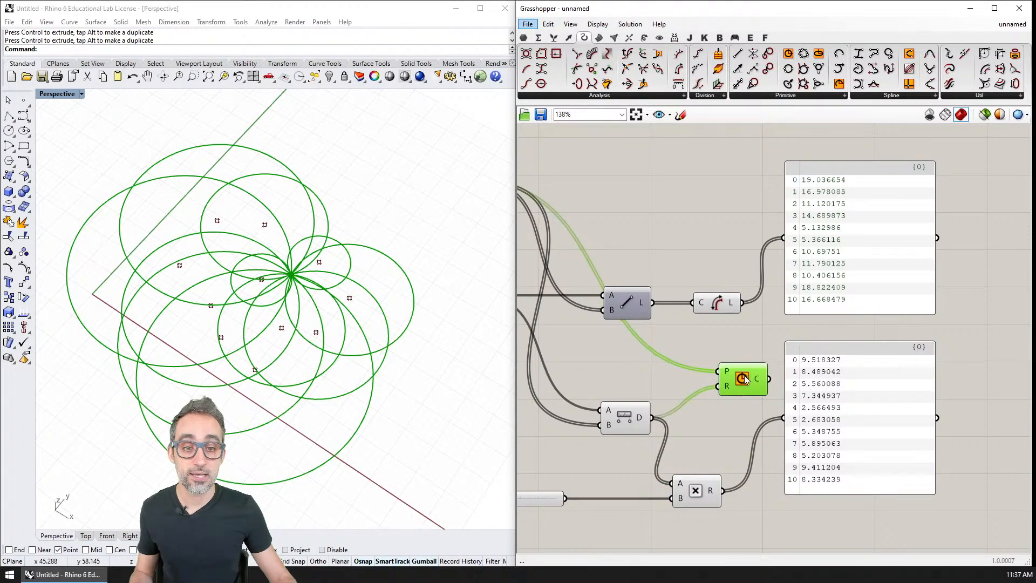
pyautogui.moveTo(723, 490); pyautogui.dragTo(717, 386)
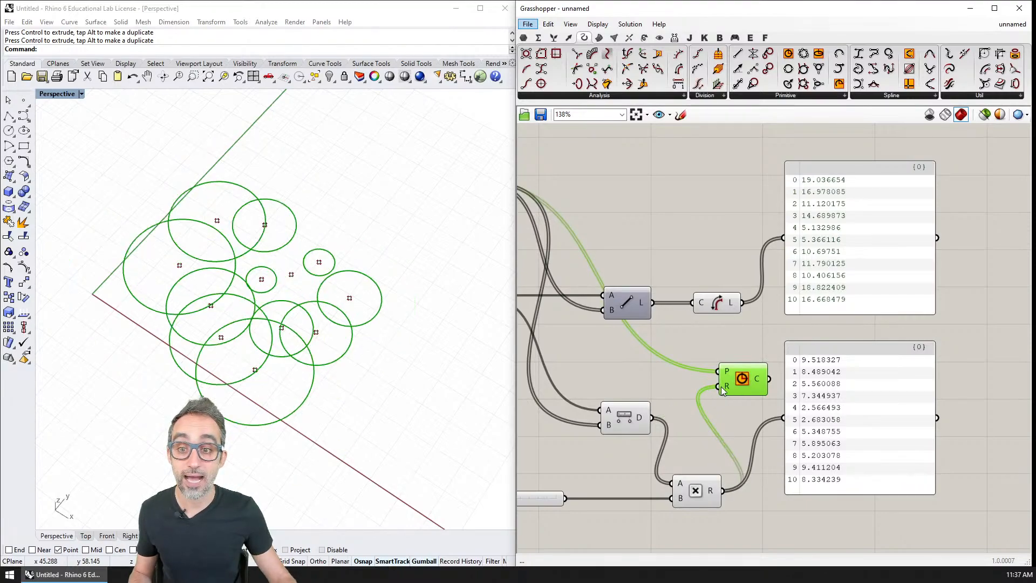
# Lower the multiplier slider to 0.205 to shrink the circles around the main points.
pyautogui.moveTo(321, 314); pyautogui.dragTo(330, 309, button='right')
pyautogui.scroll(4, 323, 308)
pyautogui.moveTo(640, 475); pyautogui.dragTo(789, 422, button='right')
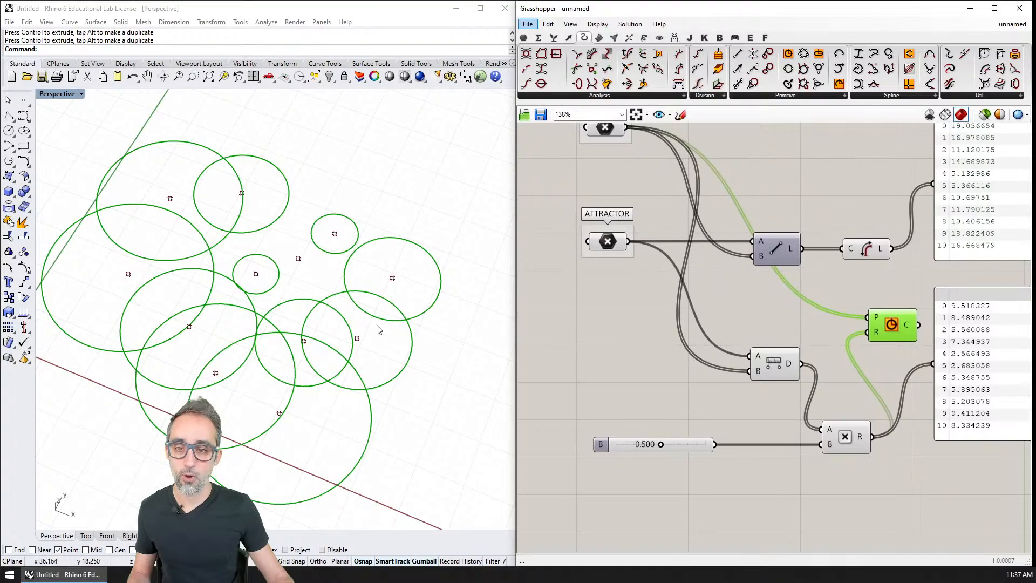
pyautogui.keyDown('shift'); pyautogui.moveTo(386, 318); pyautogui.dragTo(422, 306, button='right'); pyautogui.keyUp('shift')
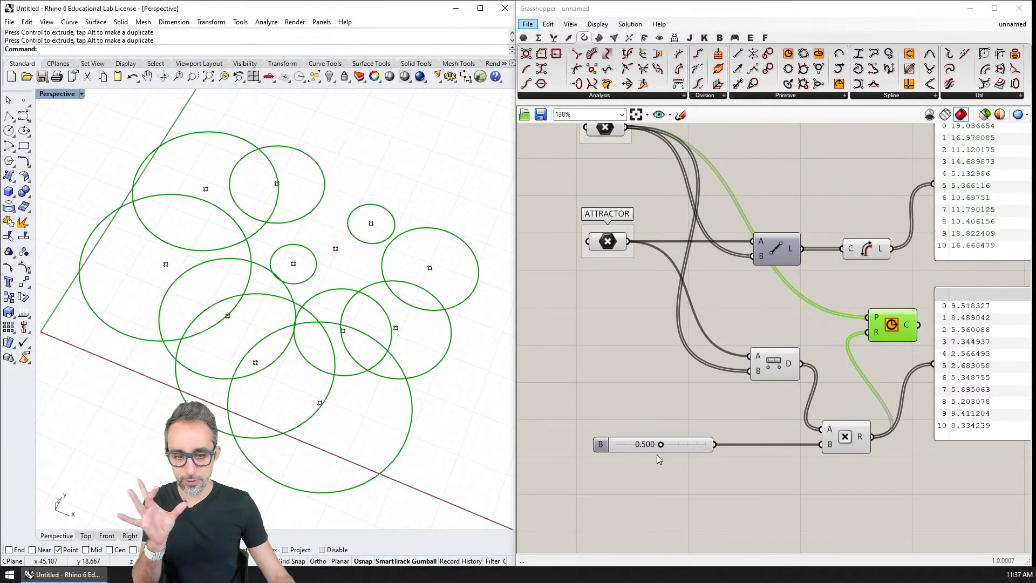
pyautogui.moveTo(659, 444); pyautogui.dragTo(635, 445)
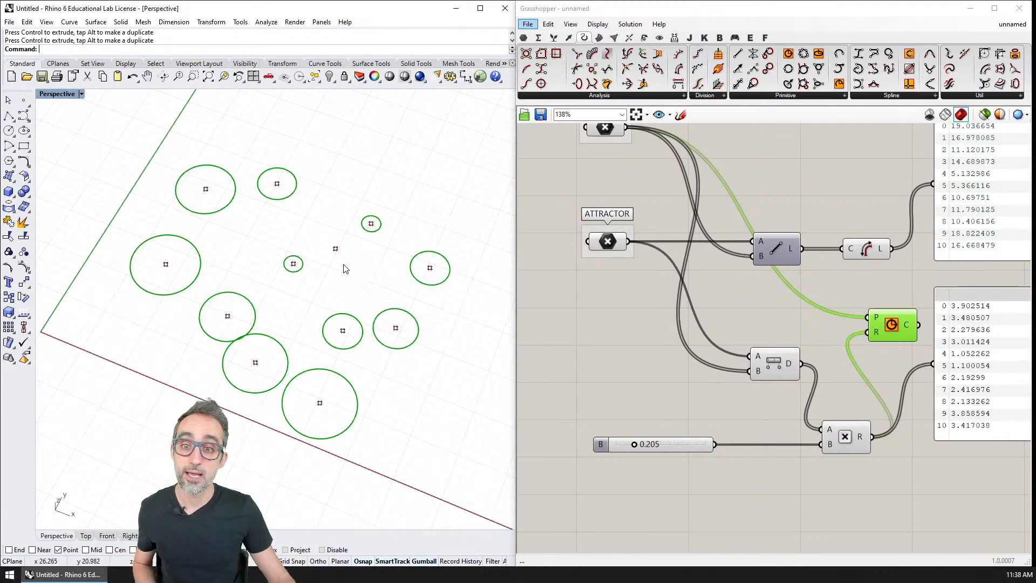
# Move the attractor point through several positions between the main points in Rhino to test its effect on the circle radii.
pyautogui.moveTo(337, 253); pyautogui.dragTo(406, 322)
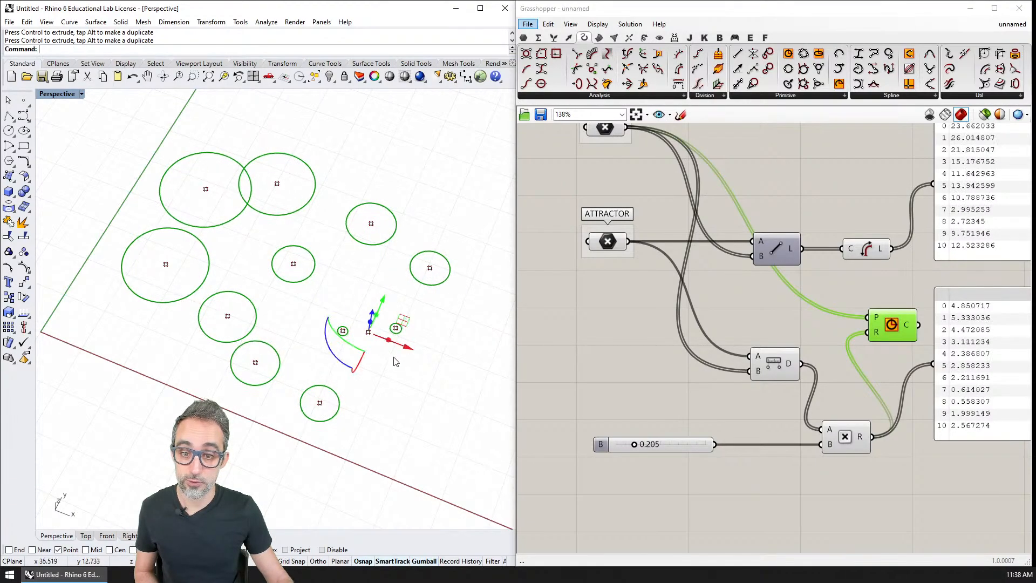
pyautogui.click(387, 355)
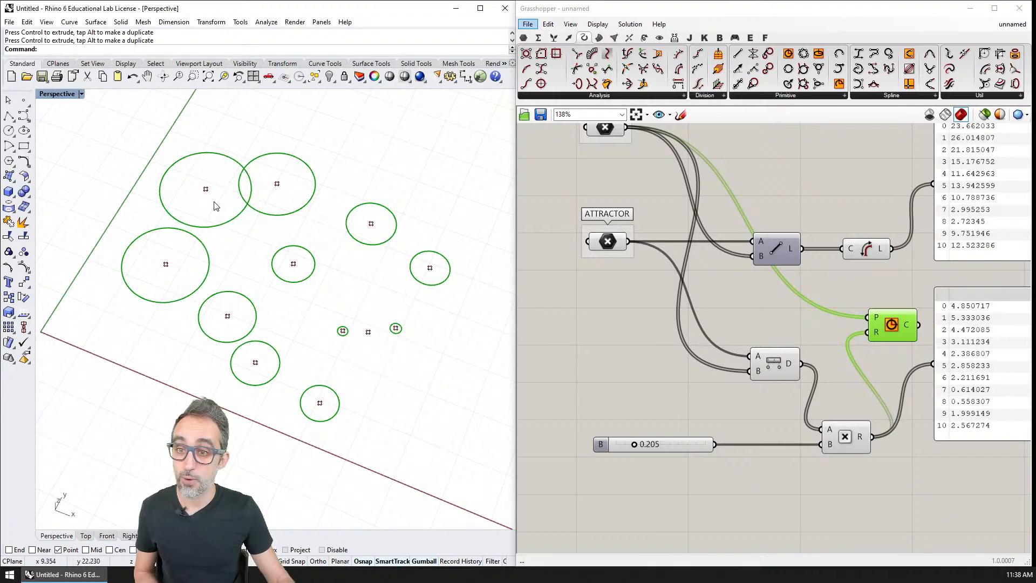
pyautogui.click(368, 332)
pyautogui.moveTo(404, 346); pyautogui.dragTo(405, 266)
pyautogui.click(239, 181)
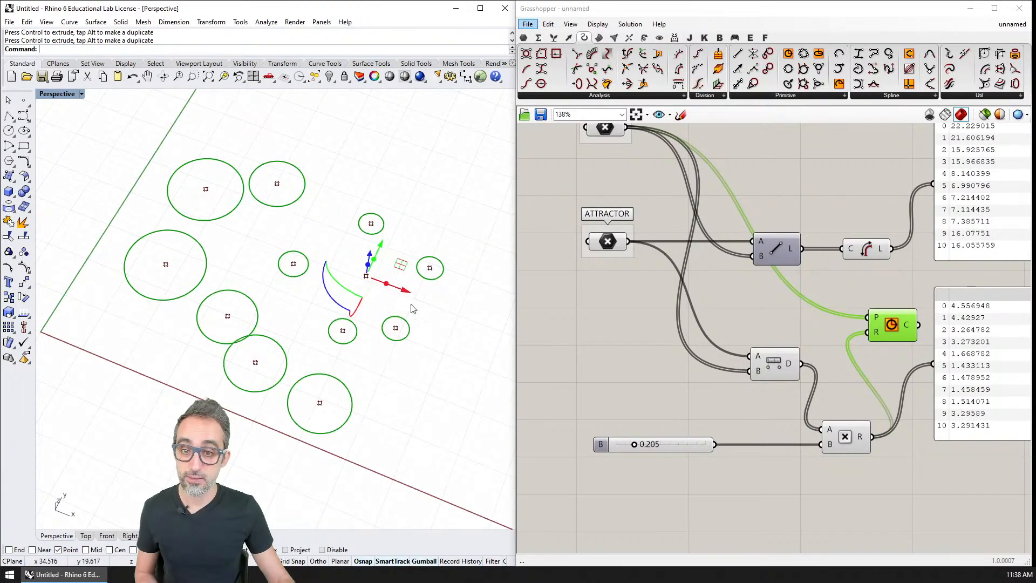
pyautogui.moveTo(412, 308)
pyautogui.mouseDown(button='right')
pyautogui.moveTo(398, 279)
pyautogui.moveTo(407, 295)
pyautogui.mouseUp(button='right')
pyautogui.moveTo(407, 289); pyautogui.dragTo(400, 286)
pyautogui.moveTo(405, 292)
pyautogui.mouseDown(button='right')
pyautogui.moveTo(417, 322)
pyautogui.moveTo(411, 311)
pyautogui.mouseUp(button='right')
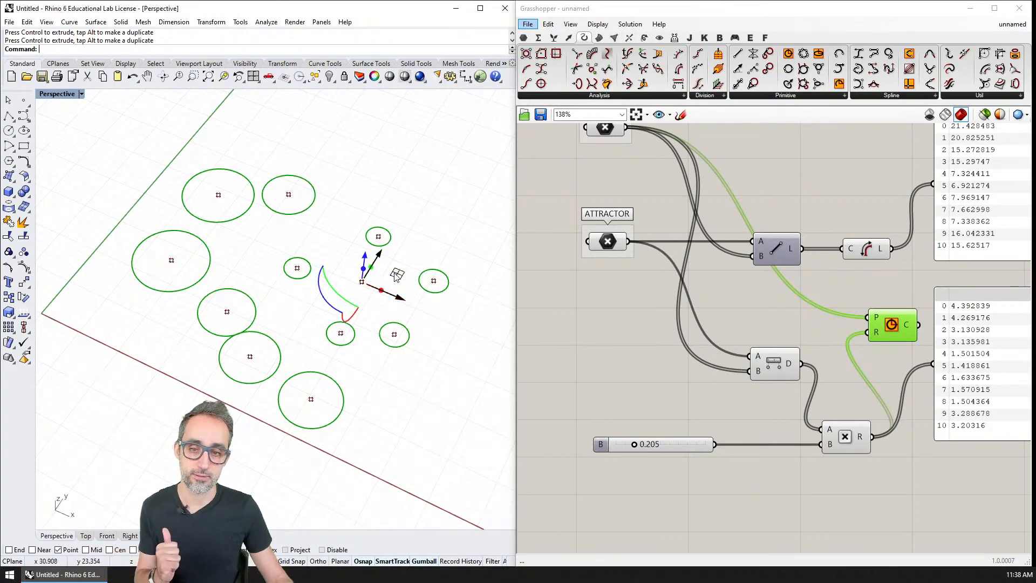
pyautogui.moveTo(398, 274); pyautogui.dragTo(378, 271)
pyautogui.click(406, 251)
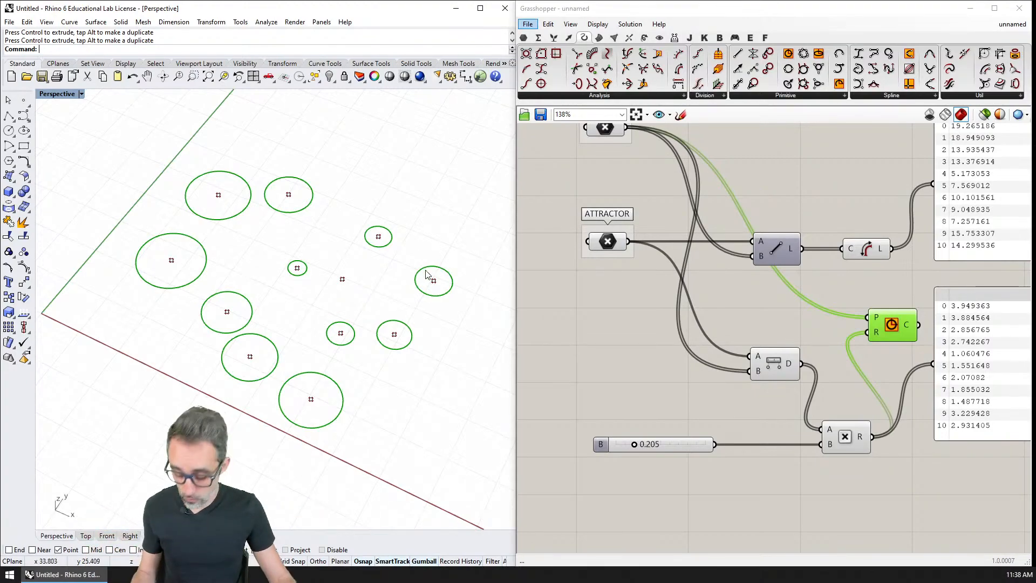
# Add a Cylinder component to the Grasshopper canvas below the Multiplication component.
pyautogui.keyDown('shift'); pyautogui.moveTo(425, 280); pyautogui.dragTo(410, 302, button='right'); pyautogui.keyUp('shift')
pyautogui.scroll(-2, 405, 276)
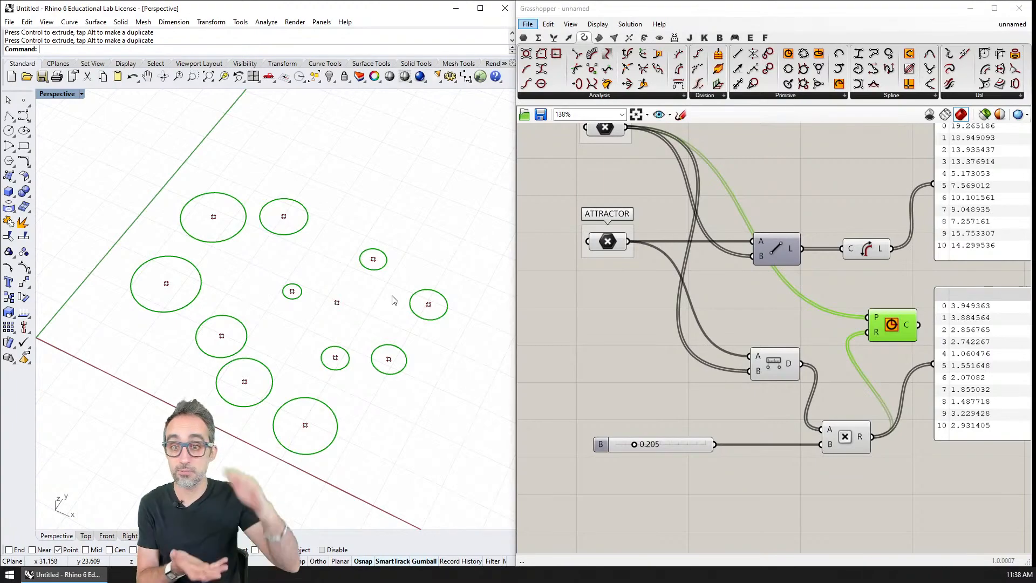
pyautogui.moveTo(645, 280); pyautogui.dragTo(570, 184, button='right')
pyautogui.scroll(-2, 571, 184)
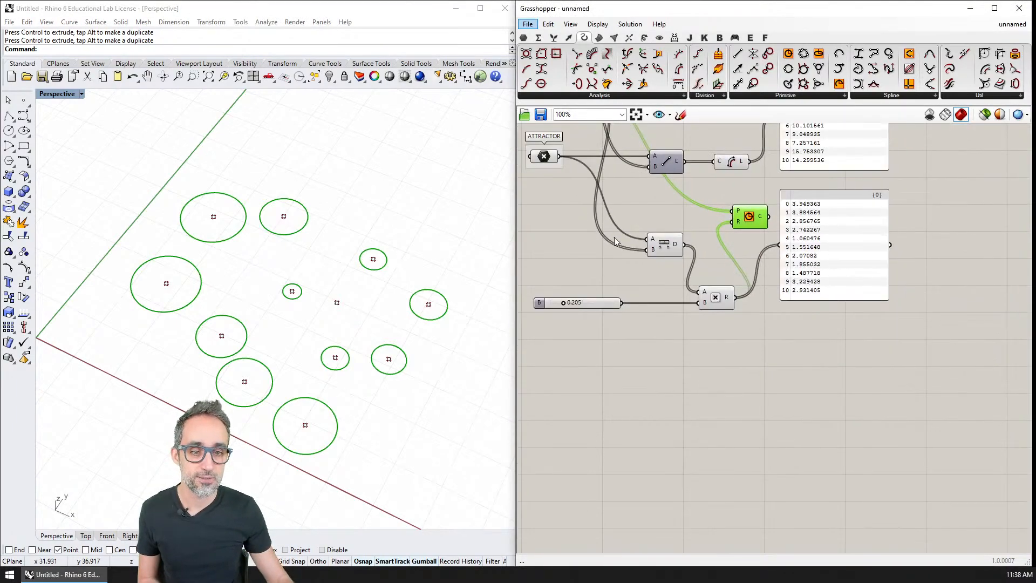
pyautogui.doubleClick(693, 332)
pyautogui.write('cyle')
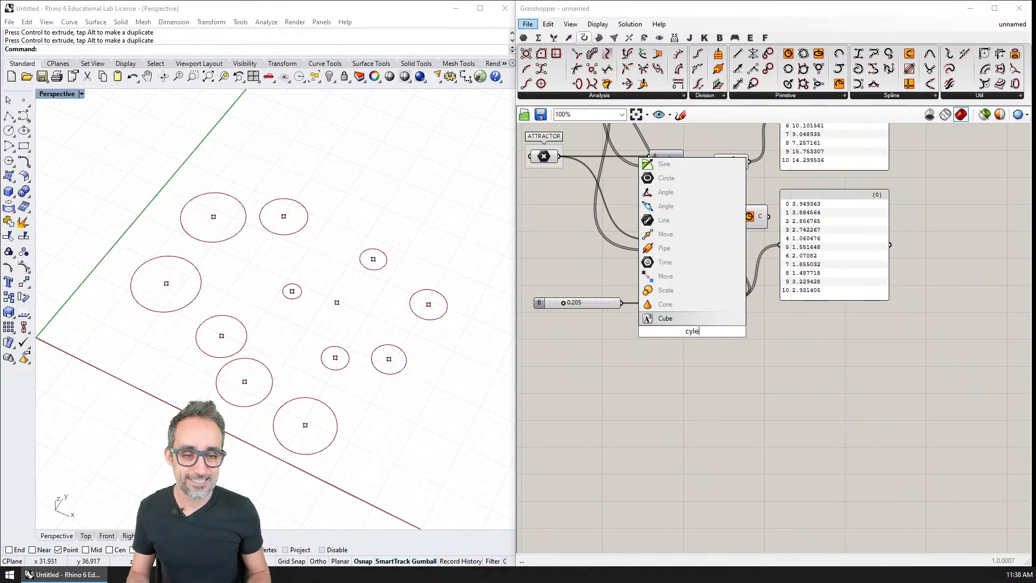
pyautogui.press('BackSpace')
pyautogui.write('inder')
pyautogui.press('Return')
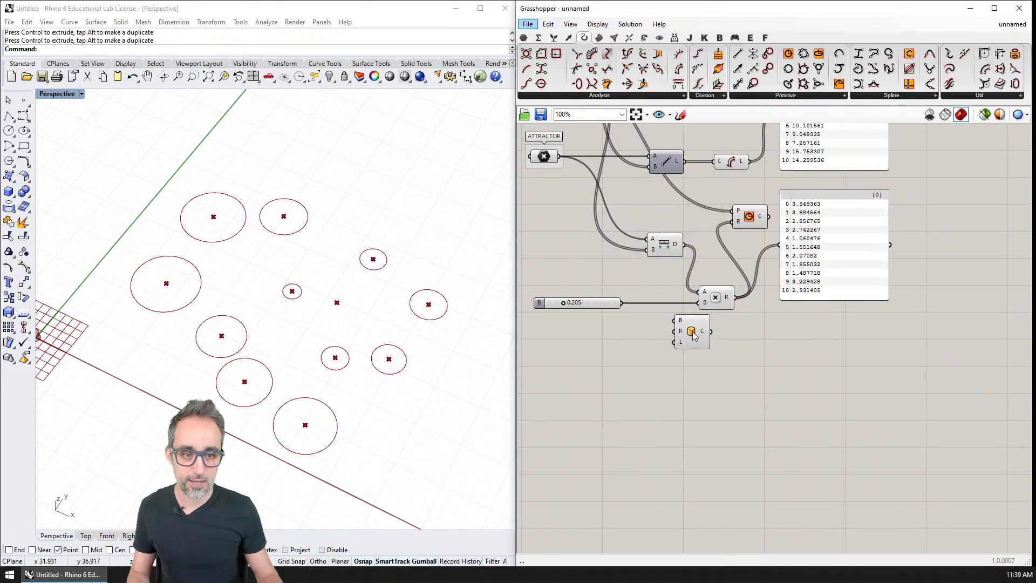
pyautogui.moveTo(733, 237); pyautogui.dragTo(770, 286, button='right')
pyautogui.click(787, 266)
pyautogui.press('Delete')
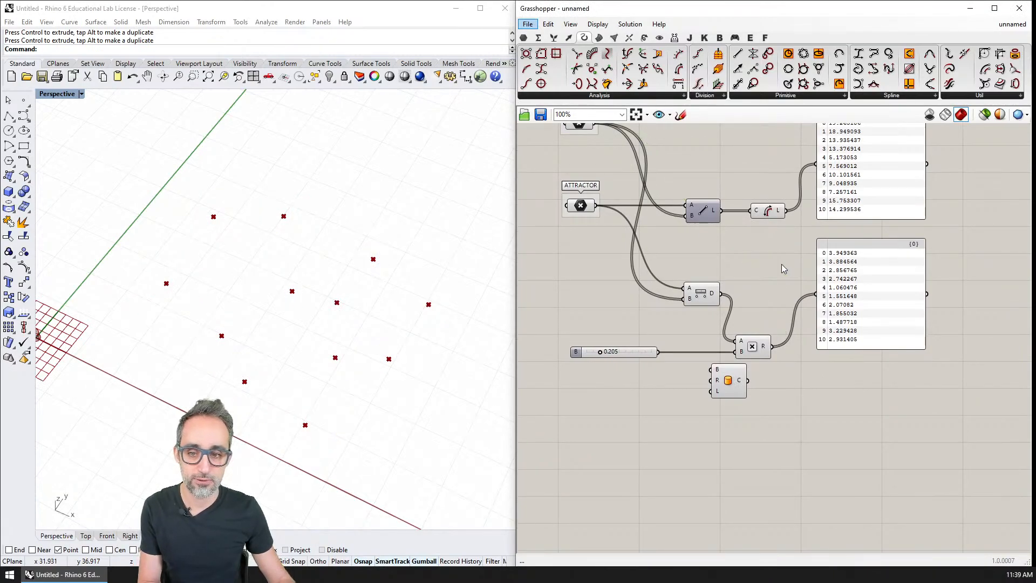
pyautogui.hotkey('ctrl', 'z')
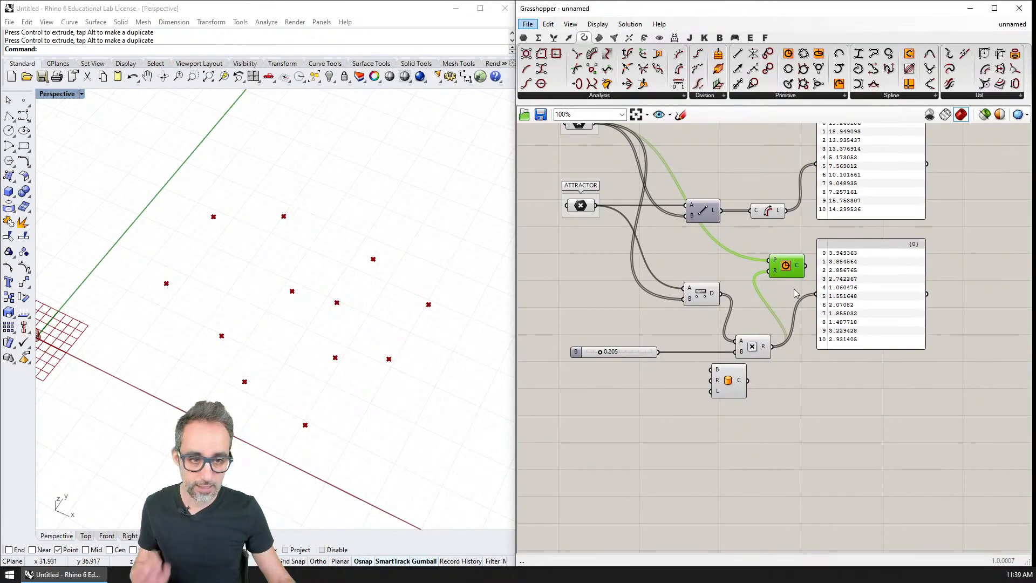
# Turn off the Circle component's preview and line up Multiplication, Circle and the lower panel in a row beside Distance.
pyautogui.click(758, 349)
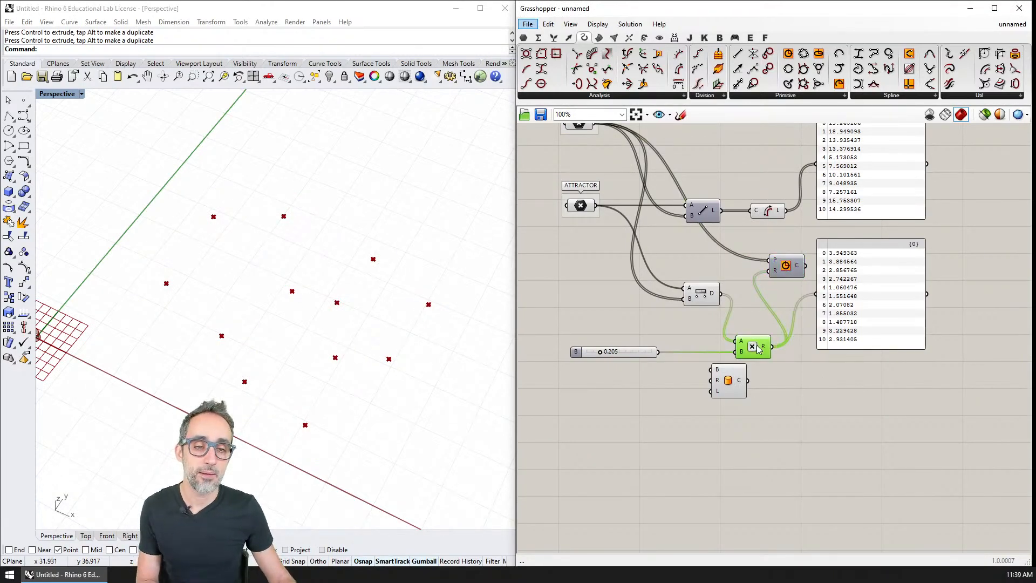
pyautogui.moveTo(752, 337); pyautogui.dragTo(754, 290)
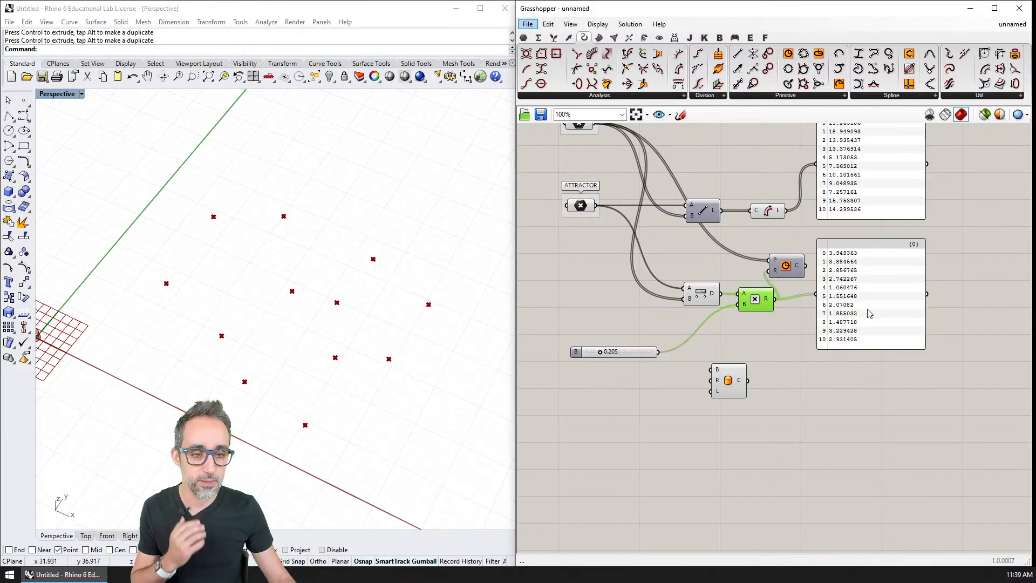
pyautogui.moveTo(869, 313); pyautogui.dragTo(921, 315)
pyautogui.moveTo(785, 265); pyautogui.dragTo(818, 294)
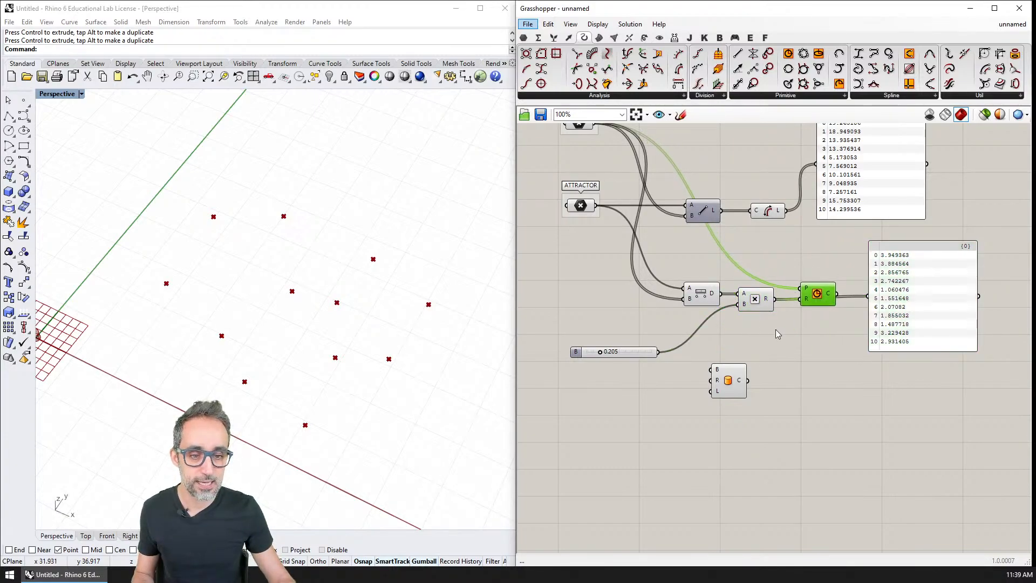
# Connect MAIN POINTS to the Cylinder component's B input.
pyautogui.click(728, 381)
pyautogui.moveTo(616, 153); pyautogui.dragTo(657, 193, button='right')
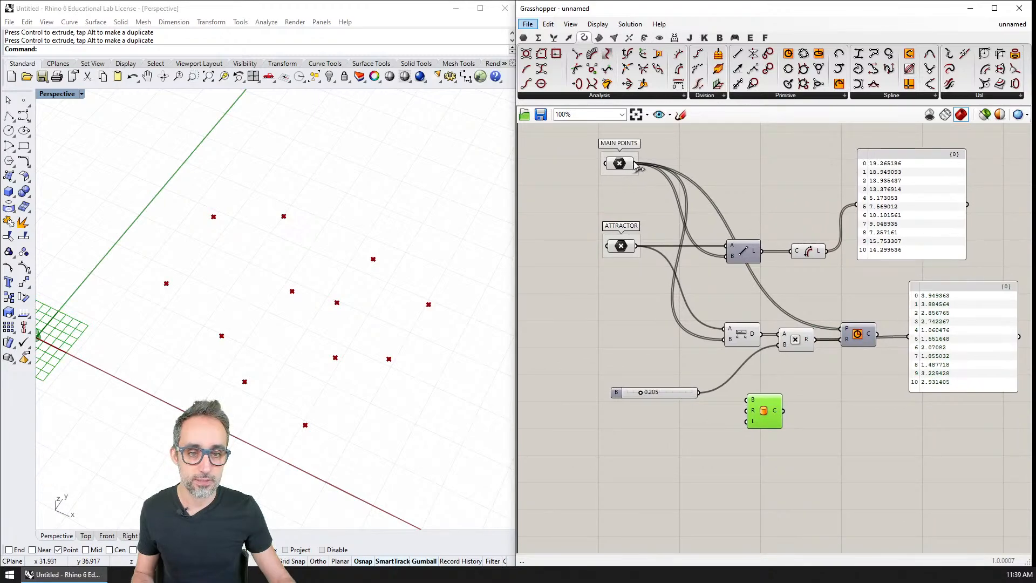
pyautogui.moveTo(636, 165); pyautogui.dragTo(746, 400)
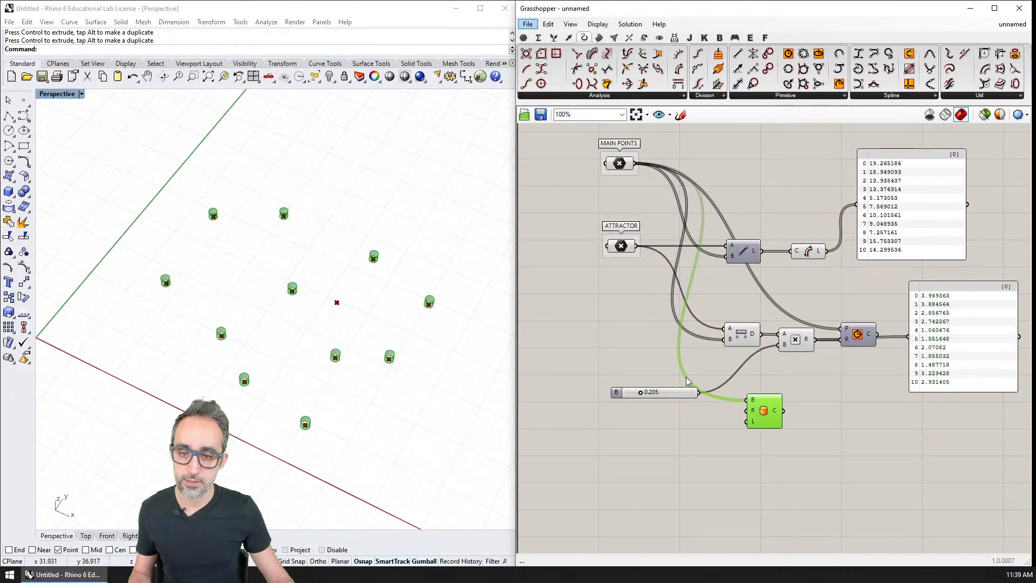
# Add a Number Slider below the multiplier slider, connect it to the Cylinder's R input, and set it to 1.000.
pyautogui.moveTo(648, 425)
pyautogui.mouseDown(button='right')
pyautogui.moveTo(640, 389)
pyautogui.moveTo(659, 413)
pyautogui.mouseUp(button='right')
pyautogui.moveTo(704, 384); pyautogui.dragTo(685, 381)
pyautogui.doubleClick(657, 407)
pyautogui.write('slider')
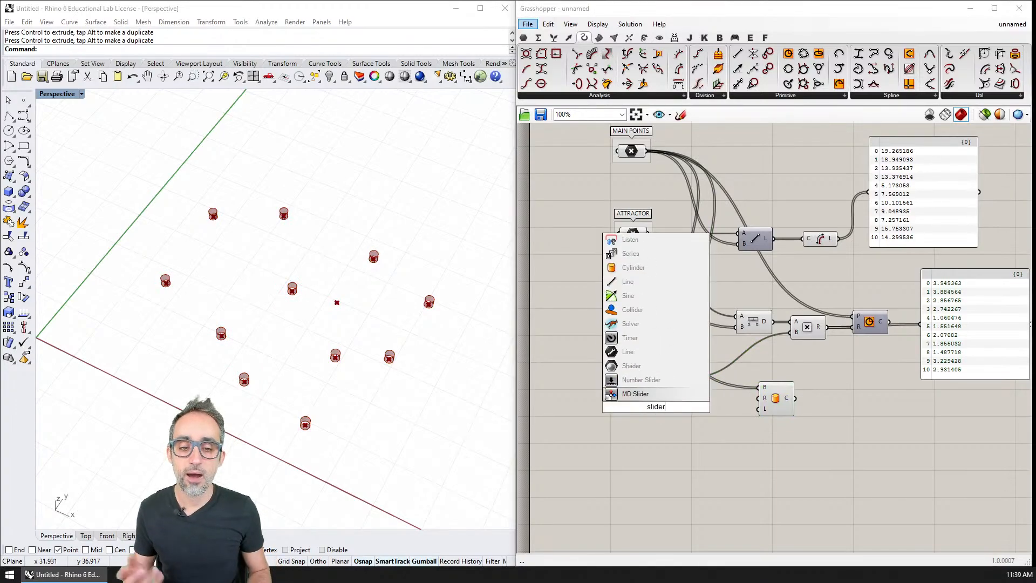
pyautogui.press('Return')
pyautogui.moveTo(701, 406)
pyautogui.mouseDown()
pyautogui.moveTo(759, 398)
pyautogui.moveTo(651, 408)
pyautogui.moveTo(693, 411)
pyautogui.mouseUp()
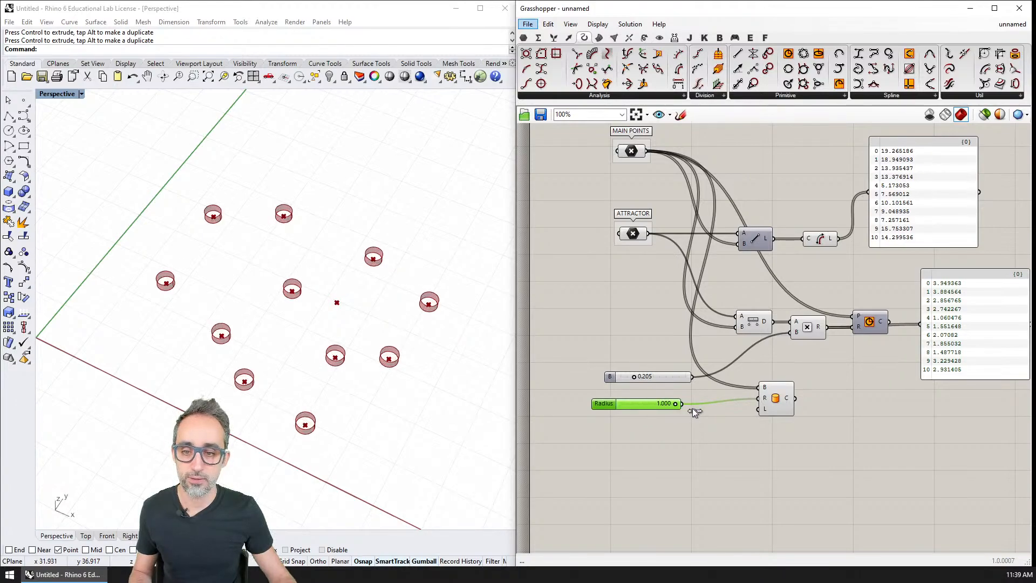
# Move the Cylinder component further away from the Radius slider, below the Multiplication component.
pyautogui.moveTo(502, 435); pyautogui.dragTo(390, 410, button='right')
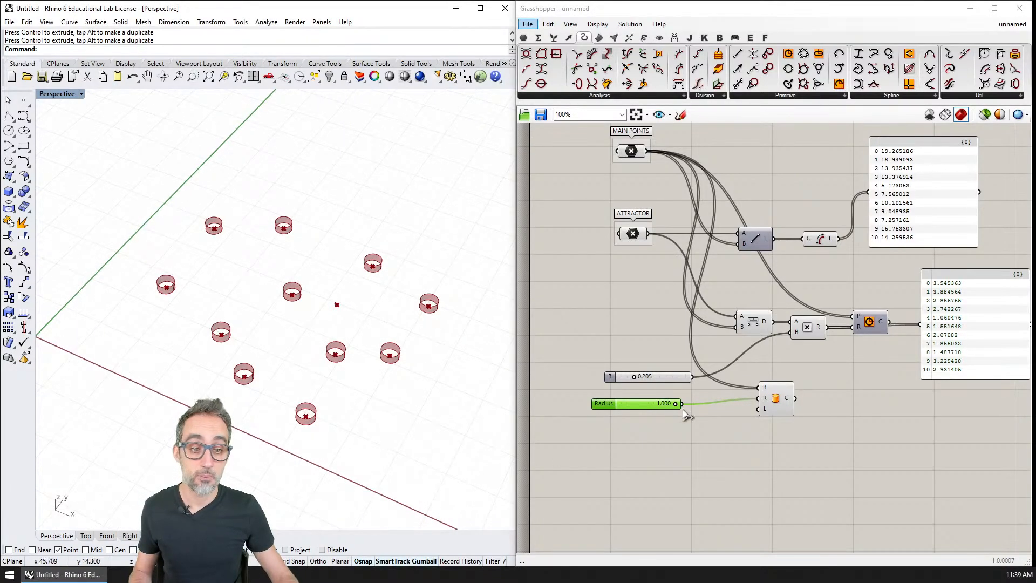
pyautogui.moveTo(784, 402); pyautogui.dragTo(817, 407)
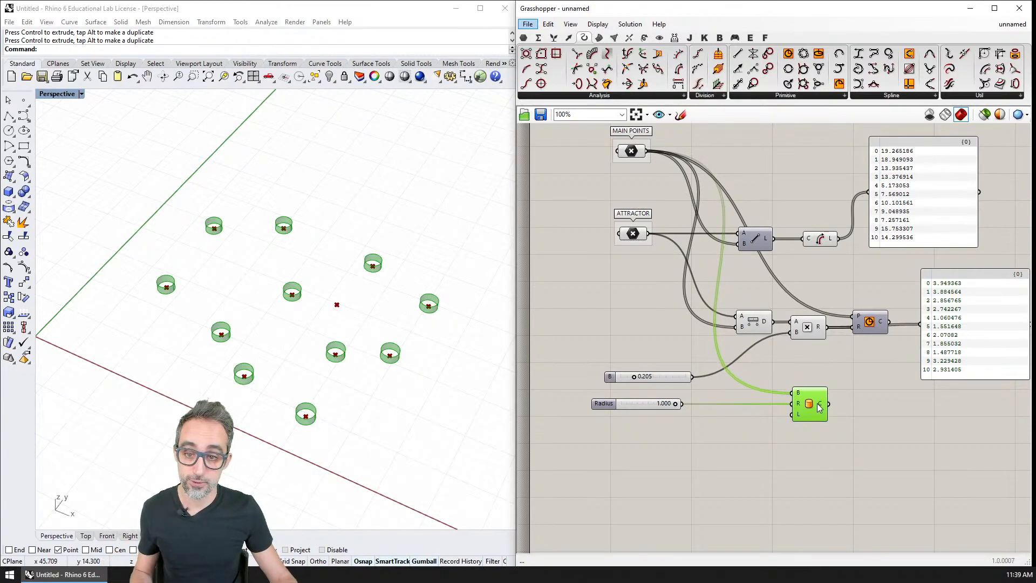
pyautogui.keyDown('shift'); pyautogui.click(756, 325); pyautogui.keyUp('shift')
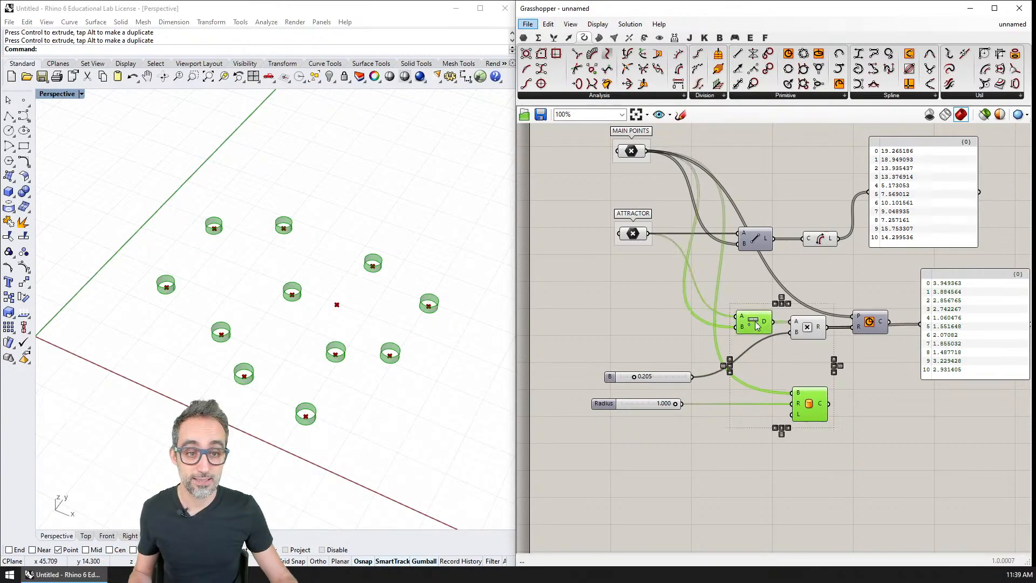
pyautogui.click(830, 334)
# Shift Multiplication, Circle and the lower panel further from Distance, and connect Distance's D output to the Cylinder's L input.
pyautogui.moveTo(928, 393); pyautogui.dragTo(821, 394, button='right')
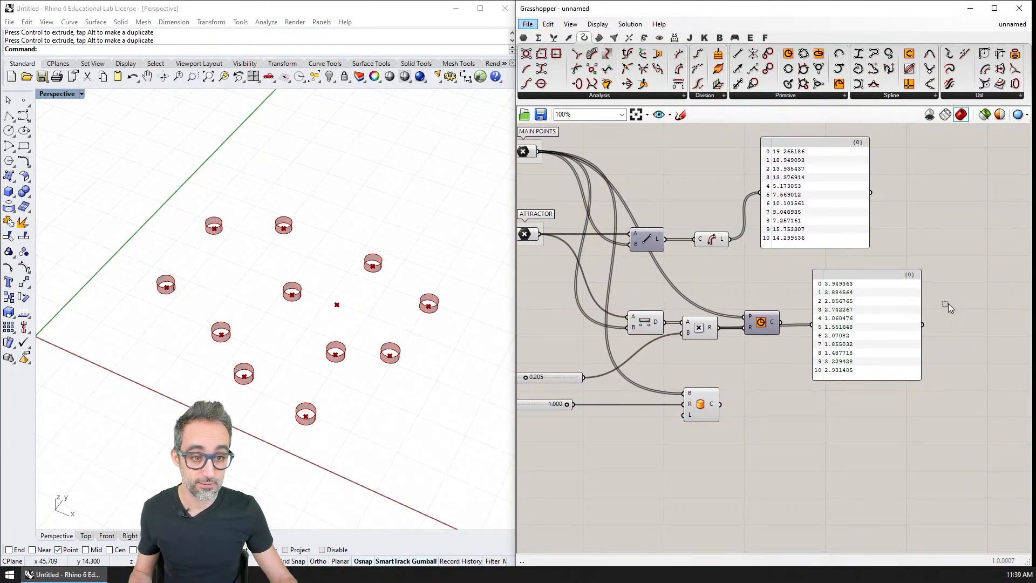
pyautogui.moveTo(947, 305); pyautogui.dragTo(816, 335)
pyautogui.click(706, 344)
pyautogui.moveTo(641, 323); pyautogui.dragTo(684, 416)
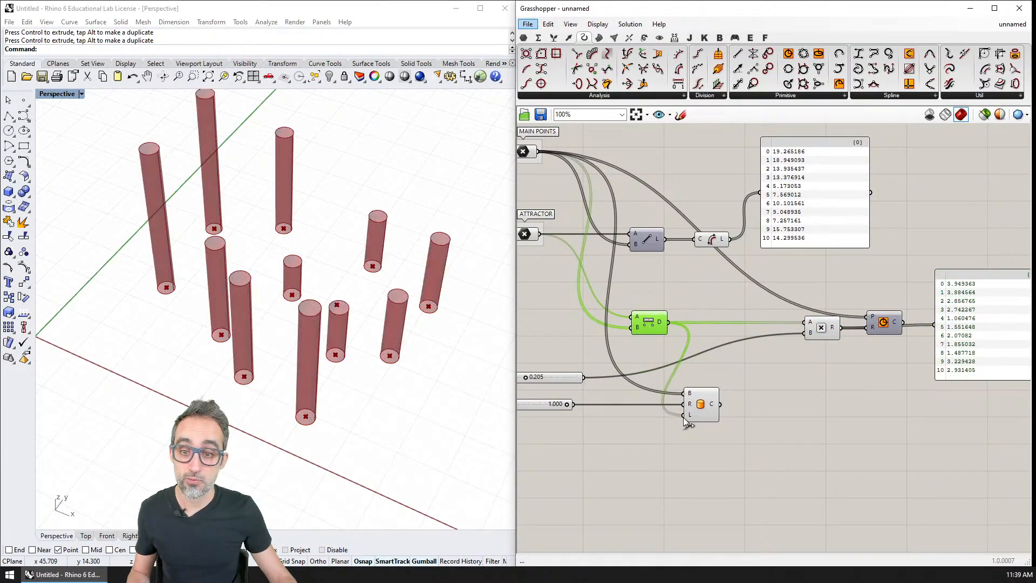
# Select the attractor point in the Rhino Perspective viewport and move it in front of the central cylinders.
pyautogui.moveTo(418, 372); pyautogui.dragTo(349, 342, button='right')
pyautogui.click(350, 342)
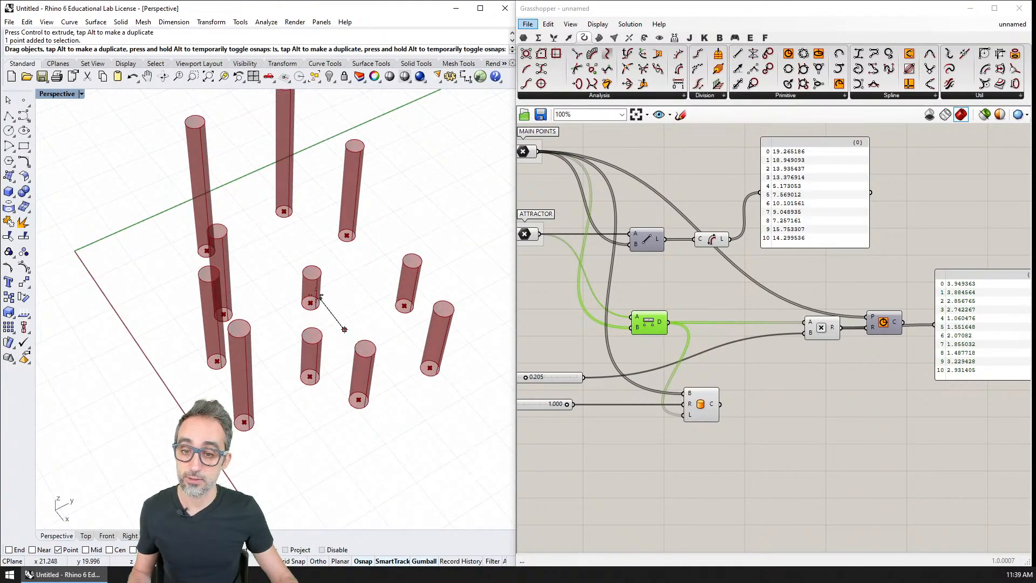
pyautogui.moveTo(350, 342)
pyautogui.mouseDown()
pyautogui.moveTo(284, 278)
pyautogui.moveTo(273, 247)
pyautogui.moveTo(345, 324)
pyautogui.mouseUp()
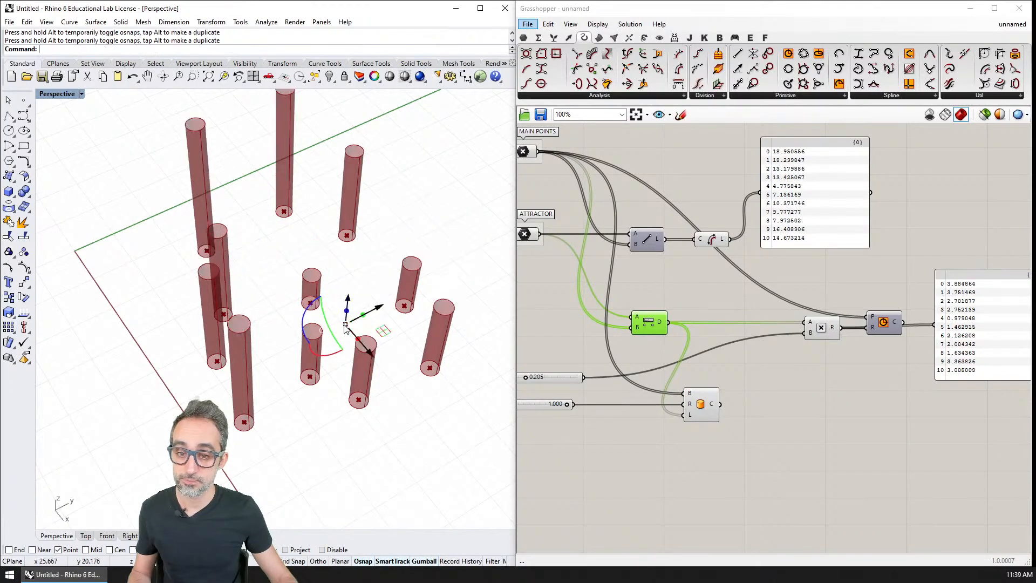
pyautogui.moveTo(365, 343); pyautogui.dragTo(368, 322, button='right')
pyautogui.moveTo(368, 321); pyautogui.dragTo(318, 388)
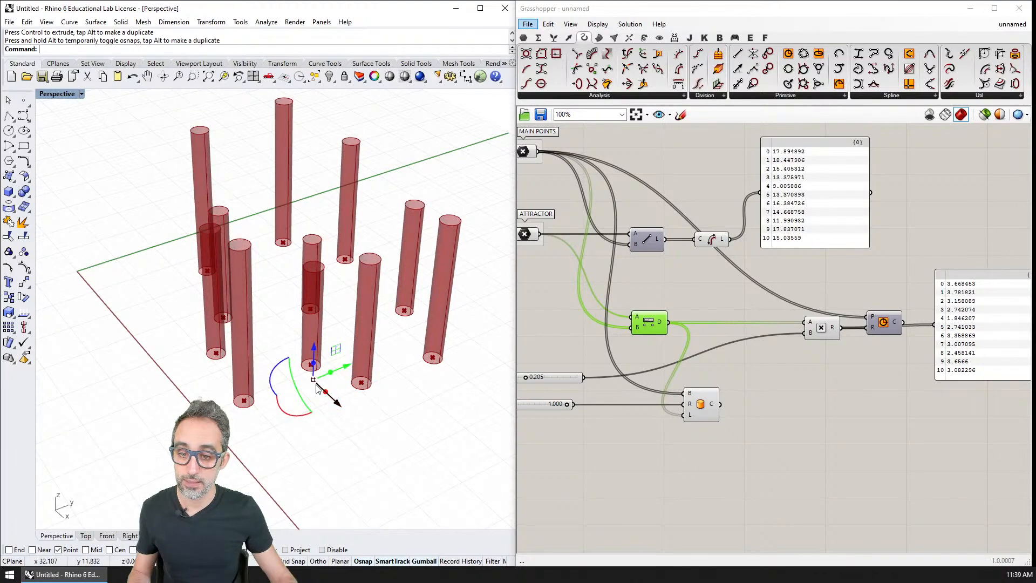
# Undo the latest moves of the attractor point, back to its place between the central cylinders.
pyautogui.hotkey('ctrl', 'z')
pyautogui.hotkey('ctrl', 'z')
pyautogui.hotkey('ctrl', 'z')
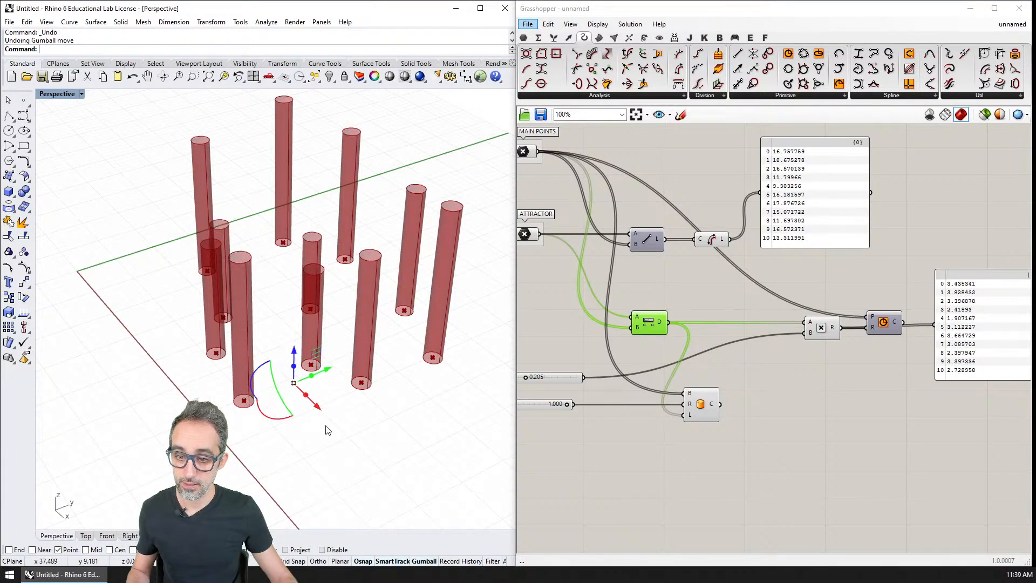
pyautogui.hotkey('ctrl', 'z')
pyautogui.hotkey('ctrl', 'z')
pyautogui.hotkey('ctrl', 'z')
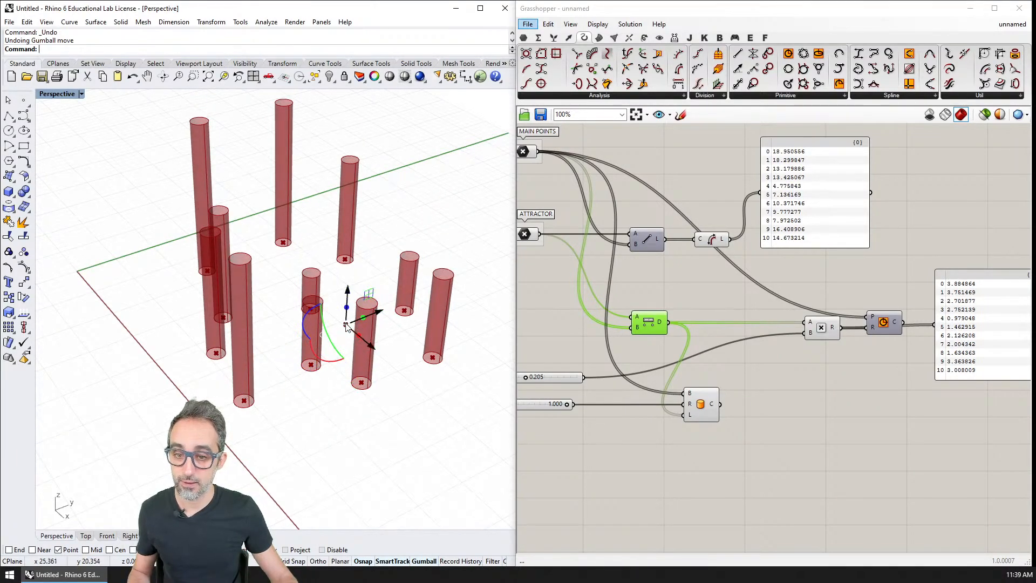
# Move the attractor point next to the cylinder nearest the red axis, and bring it back in among the other cylinders.
pyautogui.moveTo(345, 326); pyautogui.dragTo(268, 429)
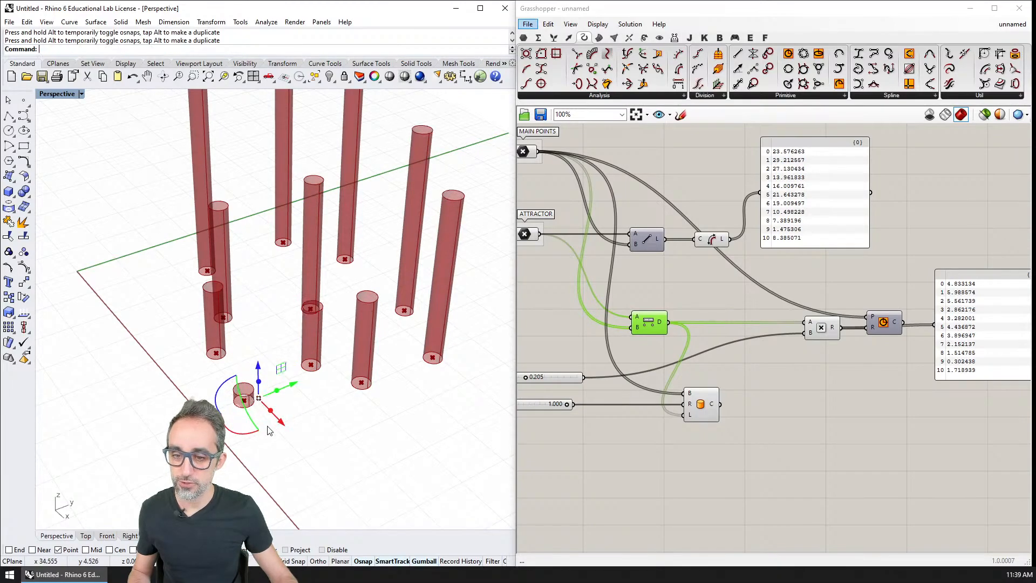
pyautogui.moveTo(268, 430)
pyautogui.mouseDown(button='right')
pyautogui.moveTo(429, 381)
pyautogui.moveTo(373, 418)
pyautogui.moveTo(394, 416)
pyautogui.moveTo(345, 410)
pyautogui.moveTo(335, 387)
pyautogui.moveTo(310, 427)
pyautogui.moveTo(286, 438)
pyautogui.mouseUp(button='right')
pyautogui.moveTo(273, 445); pyautogui.dragTo(259, 401)
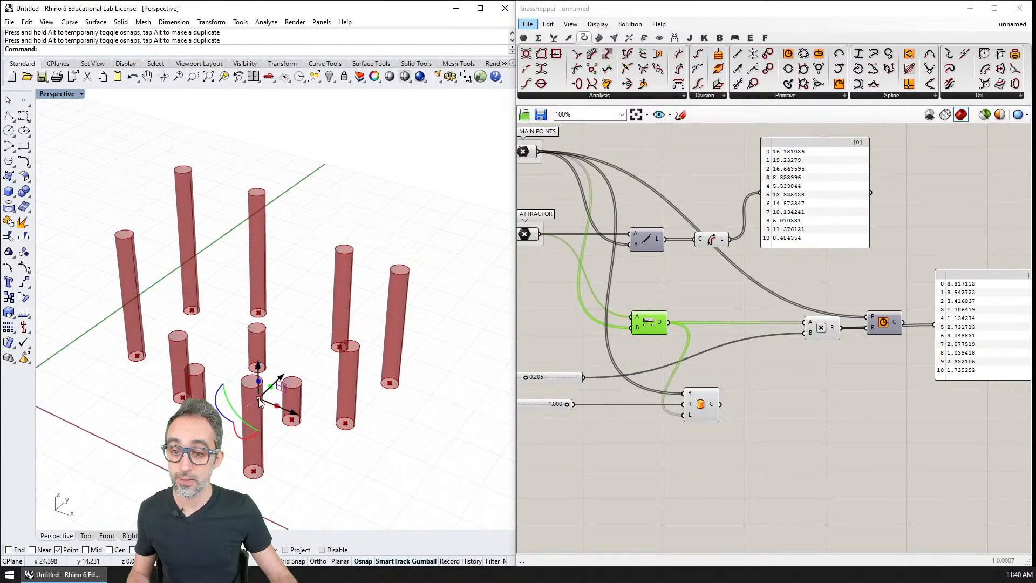
pyautogui.moveTo(265, 400); pyautogui.dragTo(242, 435, button='right')
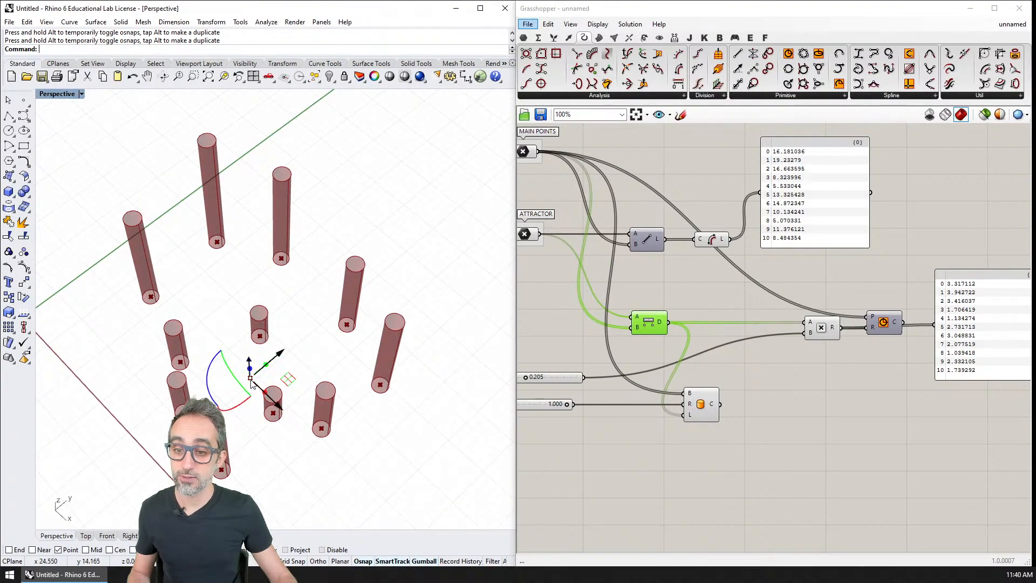
# Move the attractor point close beside one of the central main points and deselect it.
pyautogui.moveTo(250, 378); pyautogui.dragTo(281, 343)
pyautogui.moveTo(292, 372)
pyautogui.mouseDown(button='right')
pyautogui.moveTo(319, 354)
pyautogui.moveTo(365, 287)
pyautogui.moveTo(315, 307)
pyautogui.moveTo(277, 360)
pyautogui.mouseUp(button='right')
pyautogui.moveTo(282, 357); pyautogui.dragTo(276, 351)
pyautogui.moveTo(283, 382)
pyautogui.mouseDown(button='right')
pyautogui.moveTo(213, 359)
pyautogui.moveTo(222, 372)
pyautogui.moveTo(331, 335)
pyautogui.moveTo(280, 373)
pyautogui.mouseUp(button='right')
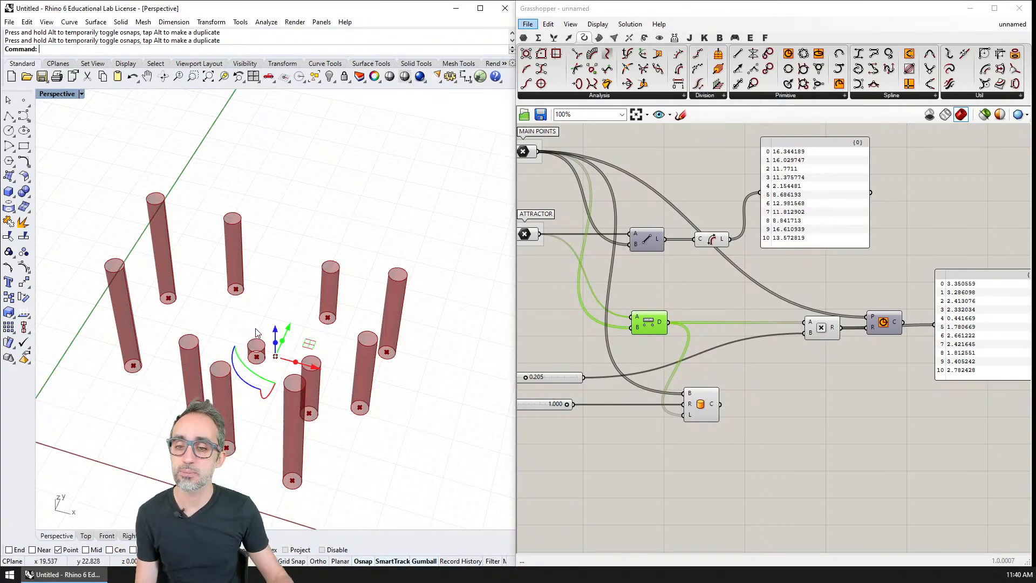
pyautogui.moveTo(278, 357); pyautogui.dragTo(240, 349, button='right')
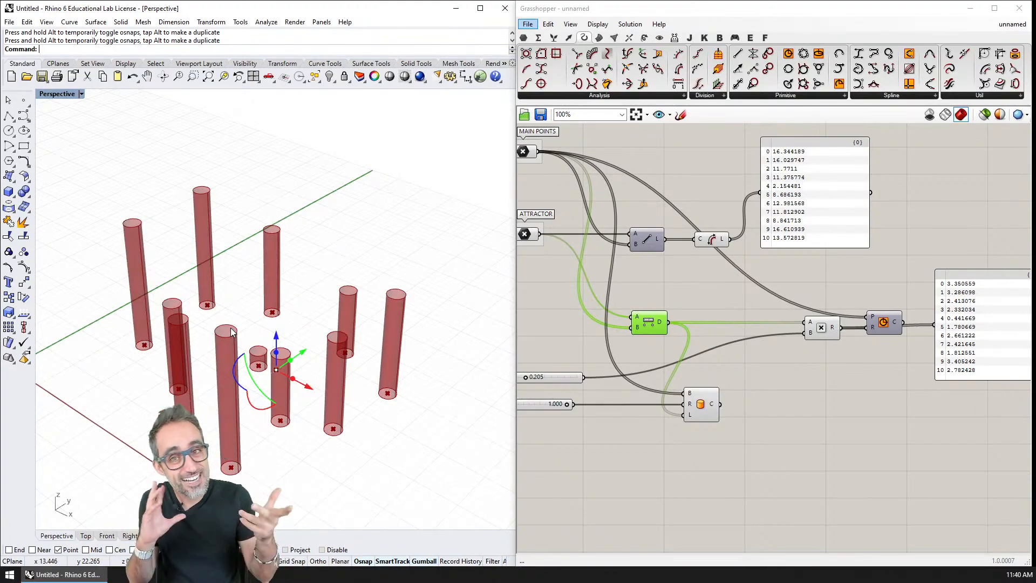
pyautogui.moveTo(249, 315); pyautogui.dragTo(297, 263, button='right')
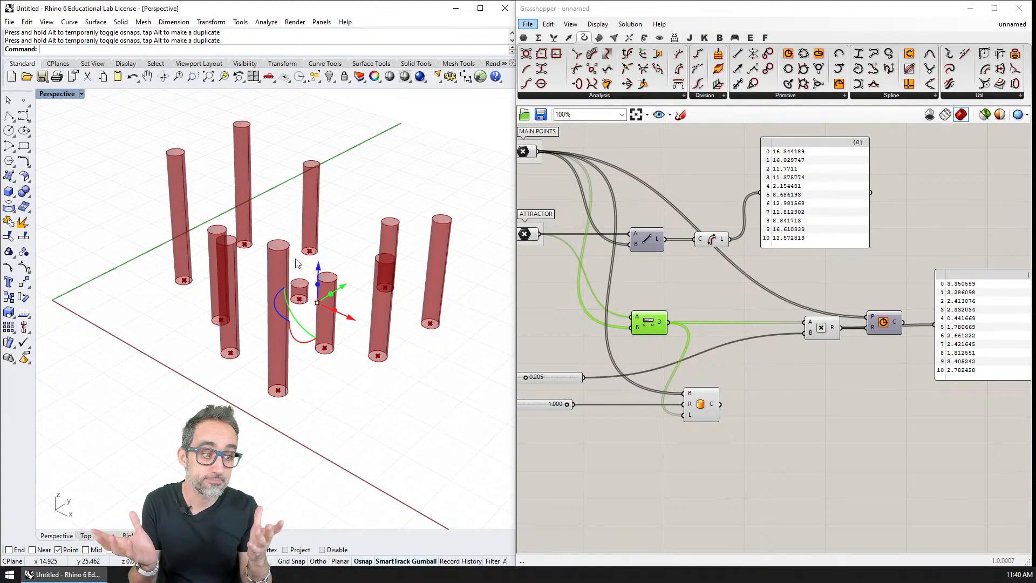
pyautogui.press('Escape')
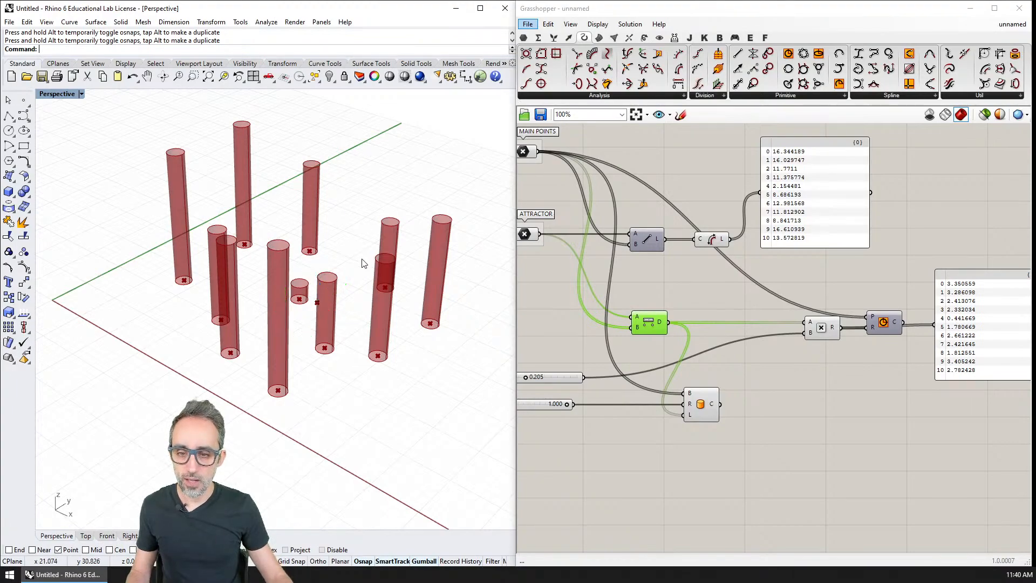
# Nudge the Cylinder component slightly further from the Radius slider and select the Distance component.
pyautogui.moveTo(363, 261); pyautogui.dragTo(355, 291, button='right')
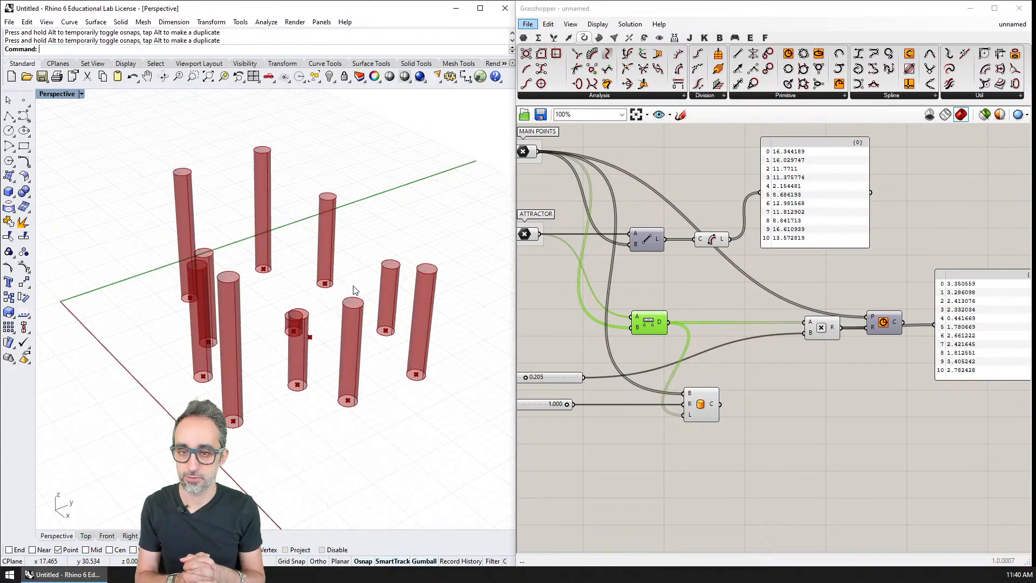
pyautogui.moveTo(348, 289); pyautogui.dragTo(413, 291, button='right')
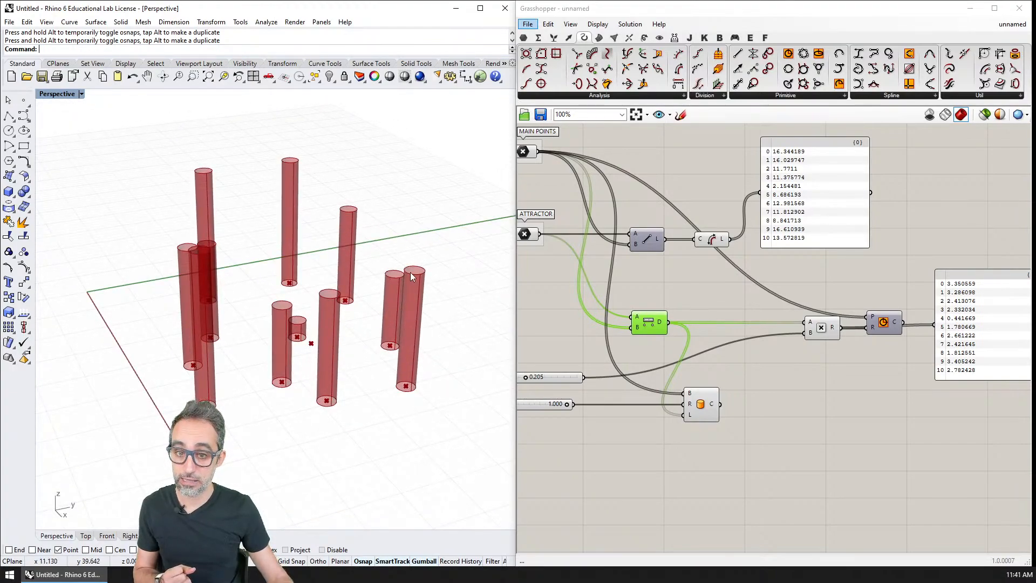
pyautogui.click(701, 405)
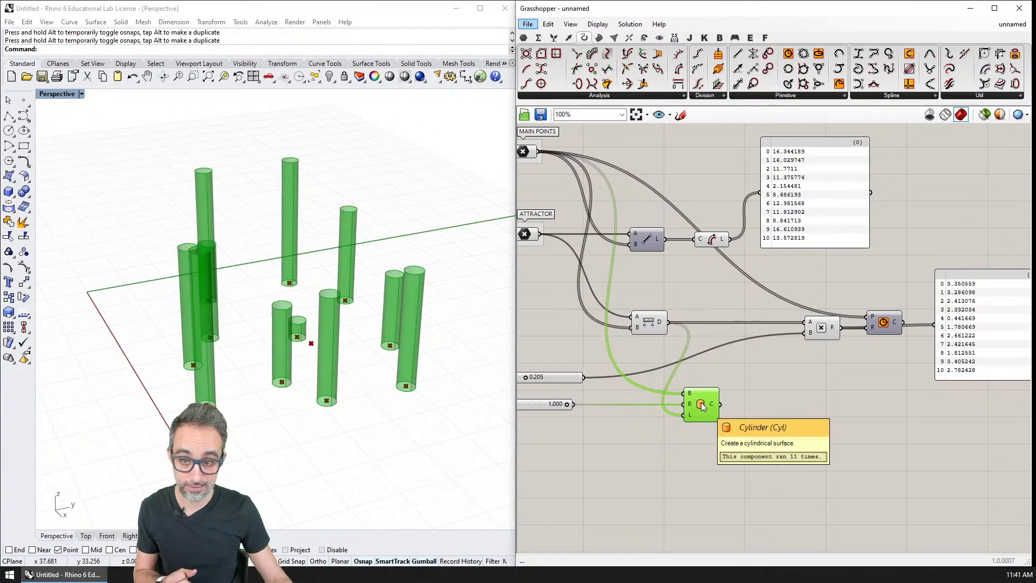
pyautogui.moveTo(703, 406); pyautogui.dragTo(717, 404)
pyautogui.click(650, 322)
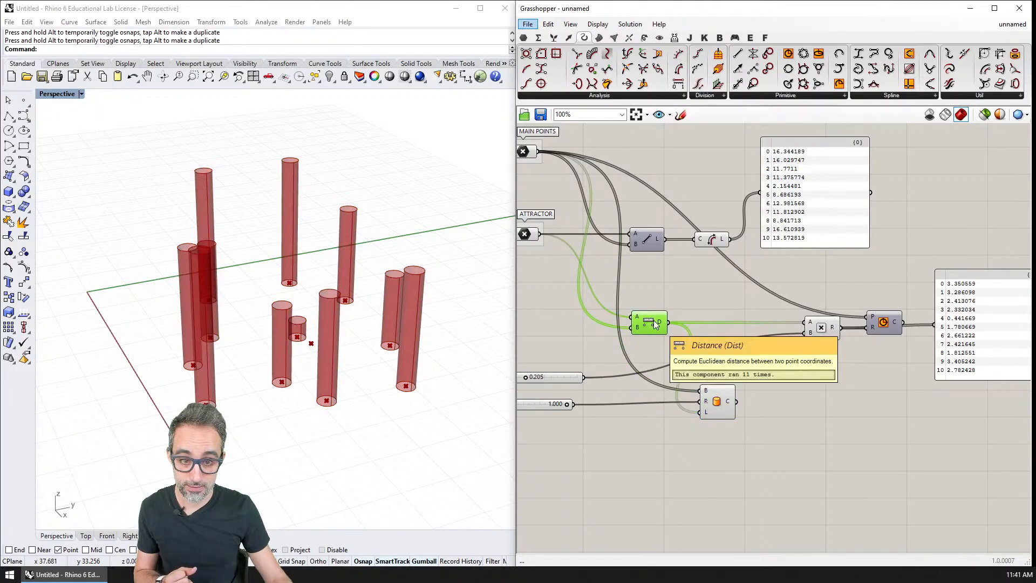
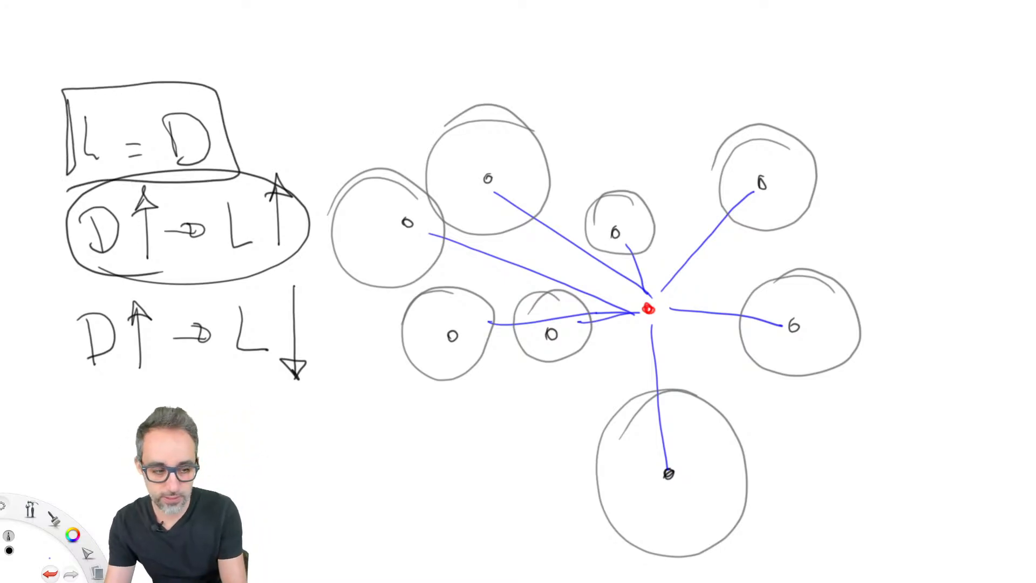
# On the whiteboard, circle the inverse D–L relation, write L = 1/D below it, and mark D rising and L falling with arrows.
pyautogui.moveTo(322, 277)
pyautogui.mouseDown()
pyautogui.moveTo(87, 391)
pyautogui.moveTo(254, 265)
pyautogui.mouseUp()
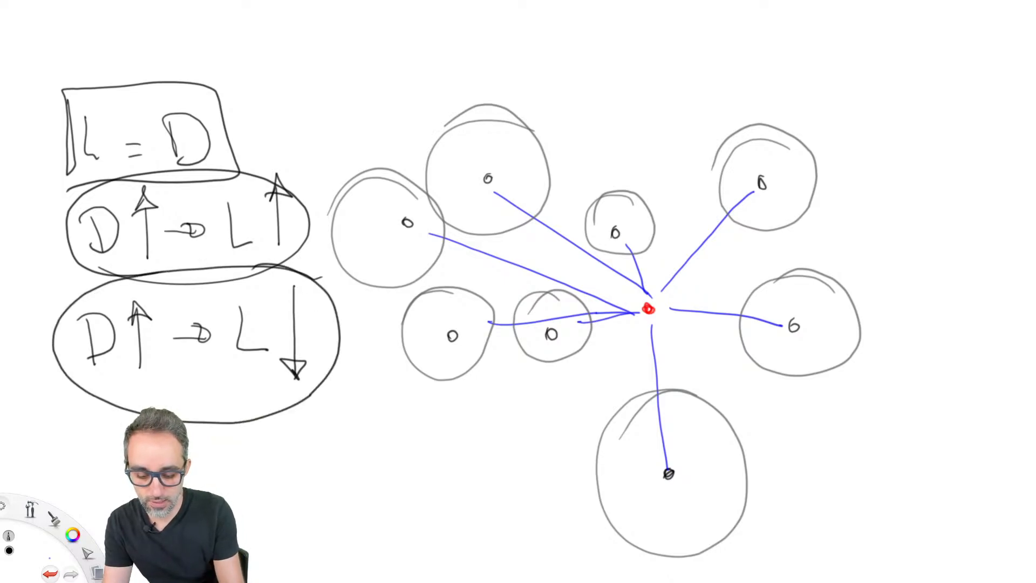
pyautogui.moveTo(350, 378); pyautogui.dragTo(375, 402)
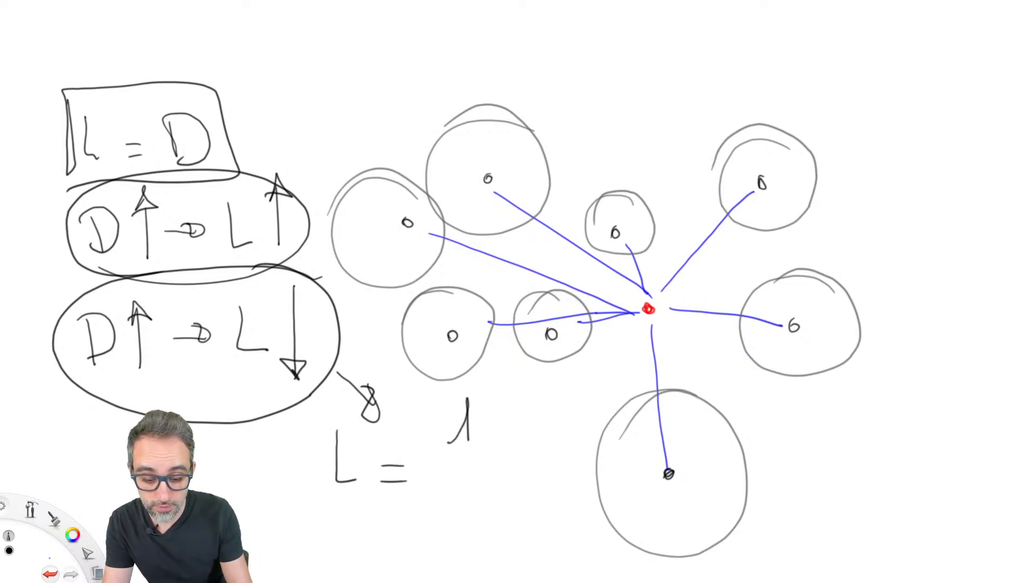
pyautogui.moveTo(448, 491); pyautogui.dragTo(445, 526)
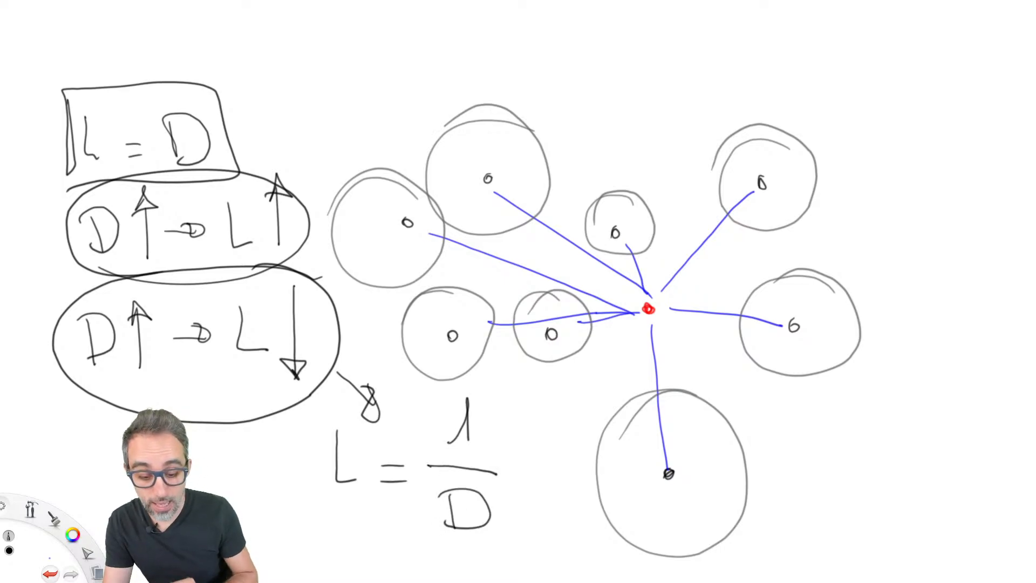
pyautogui.moveTo(534, 493); pyautogui.dragTo(500, 492)
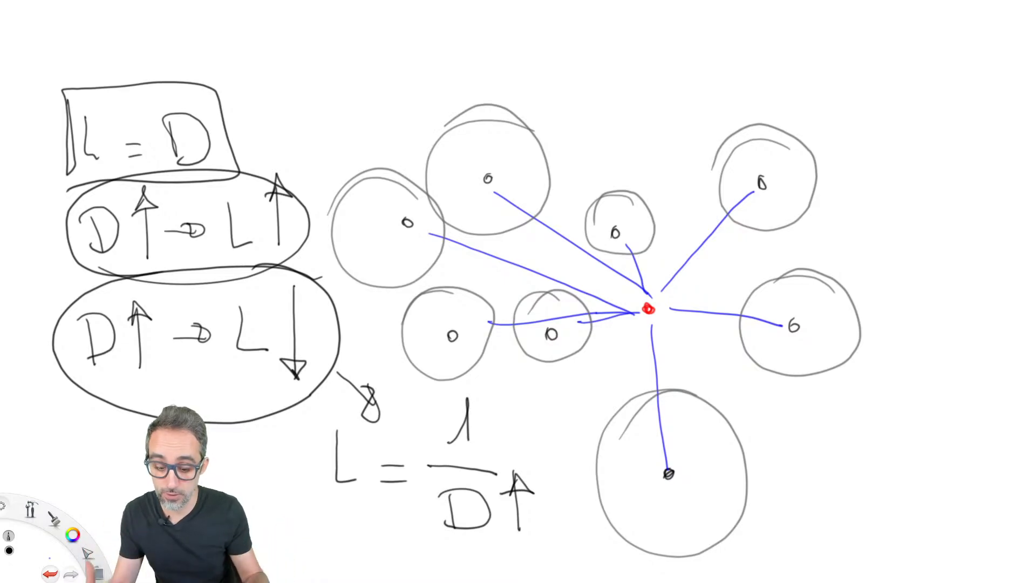
pyautogui.moveTo(365, 428); pyautogui.dragTo(363, 502)
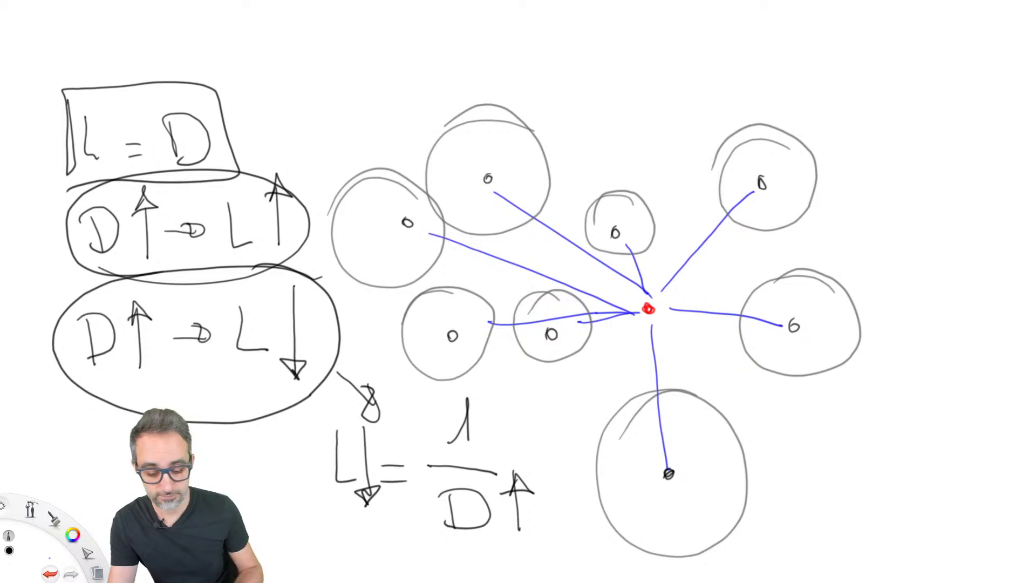
pyautogui.moveTo(322, 538)
pyautogui.mouseDown()
pyautogui.moveTo(303, 392)
pyautogui.moveTo(558, 534)
pyautogui.moveTo(305, 544)
pyautogui.mouseUp()
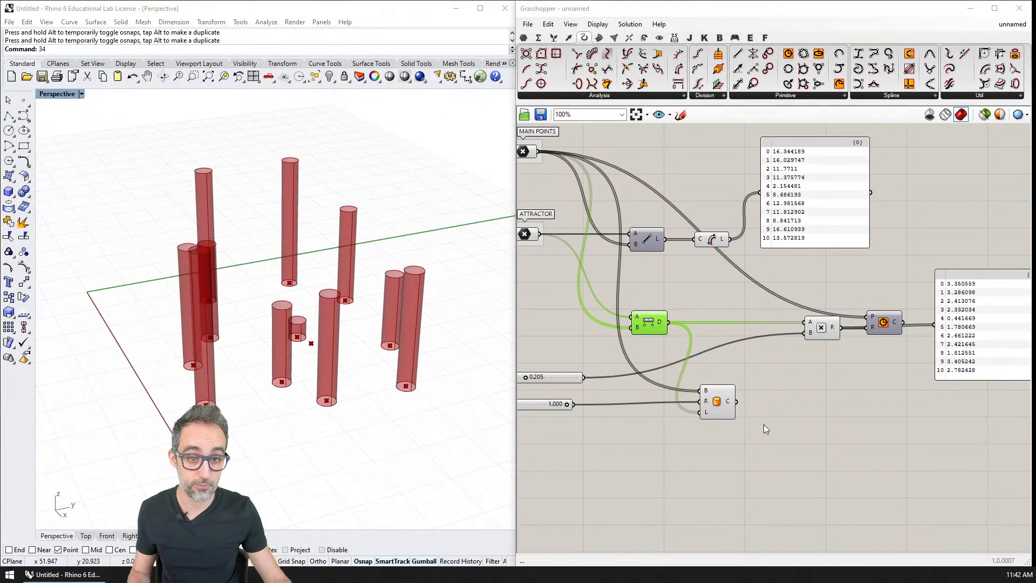
# In Grasshopper, move the Cylinder component further from the Distance component and the sliders to free space between them.
pyautogui.rightClick(779, 434)
pyautogui.scroll(2, 685, 325)
pyautogui.moveTo(683, 325); pyautogui.dragTo(762, 255, button='right')
pyautogui.click(750, 255)
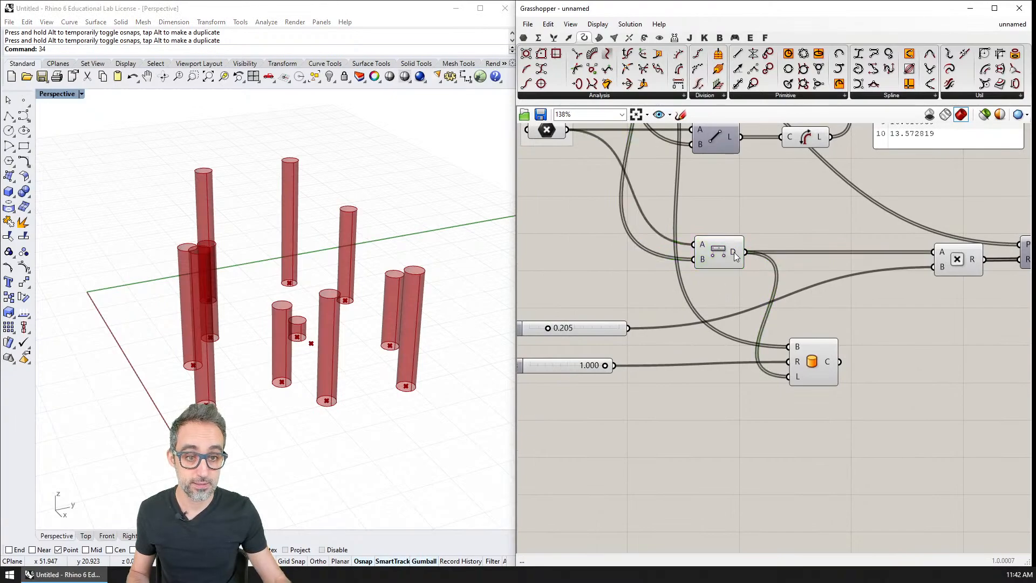
pyautogui.moveTo(815, 363); pyautogui.dragTo(879, 371)
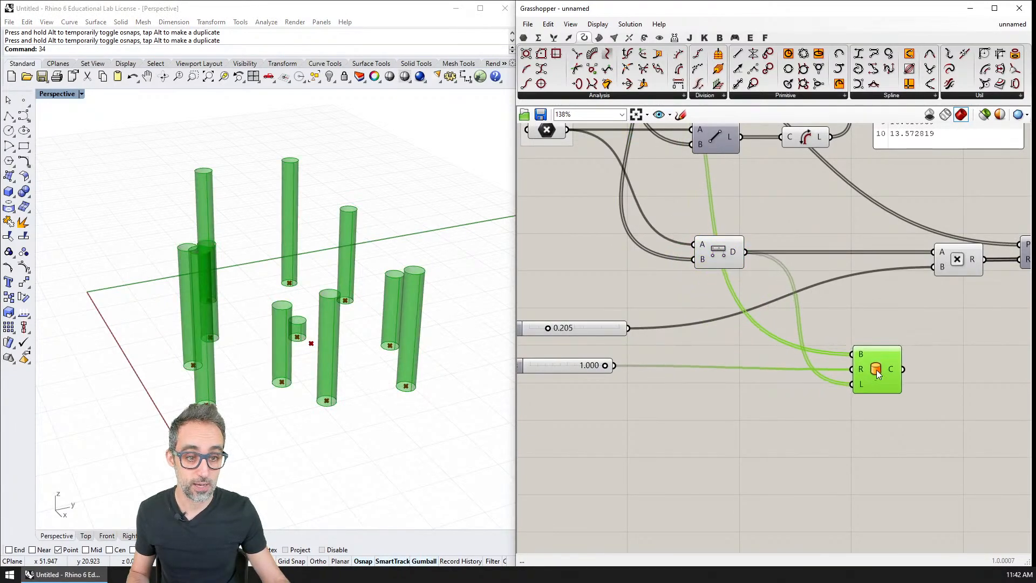
# Add a Division component just below the wires leading to the Cylinder.
pyautogui.doubleClick(770, 403)
pyautogui.write('divid')
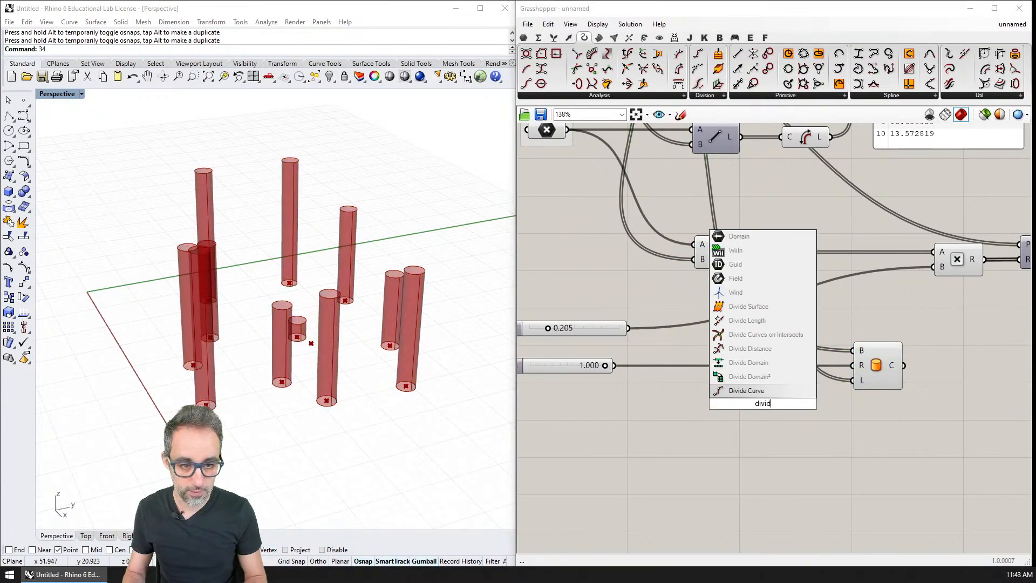
pyautogui.press('Up')
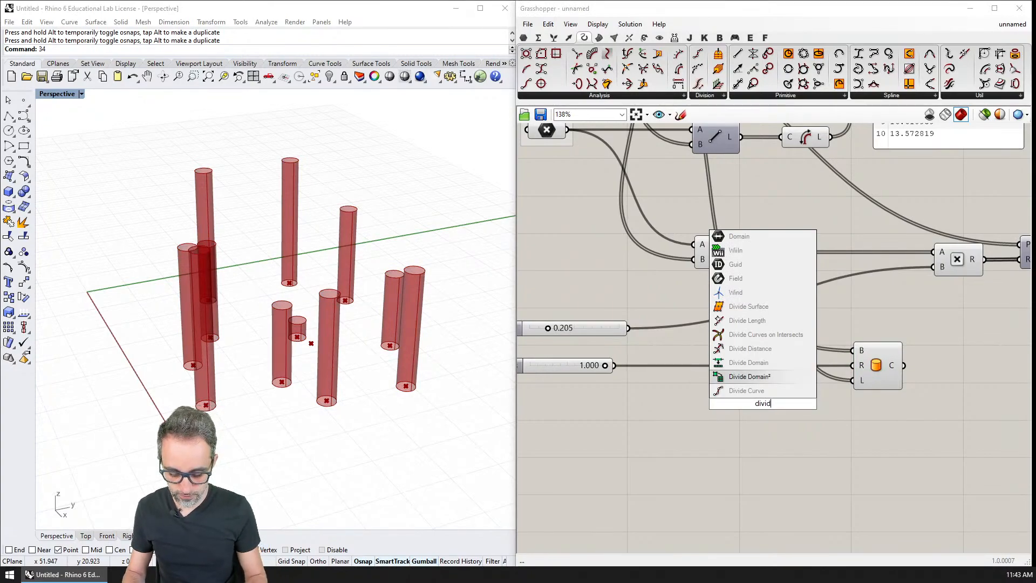
pyautogui.press('BackSpace')
pyautogui.press('BackSpace')
pyautogui.write('si')
pyautogui.press('Down')
pyautogui.press('Return')
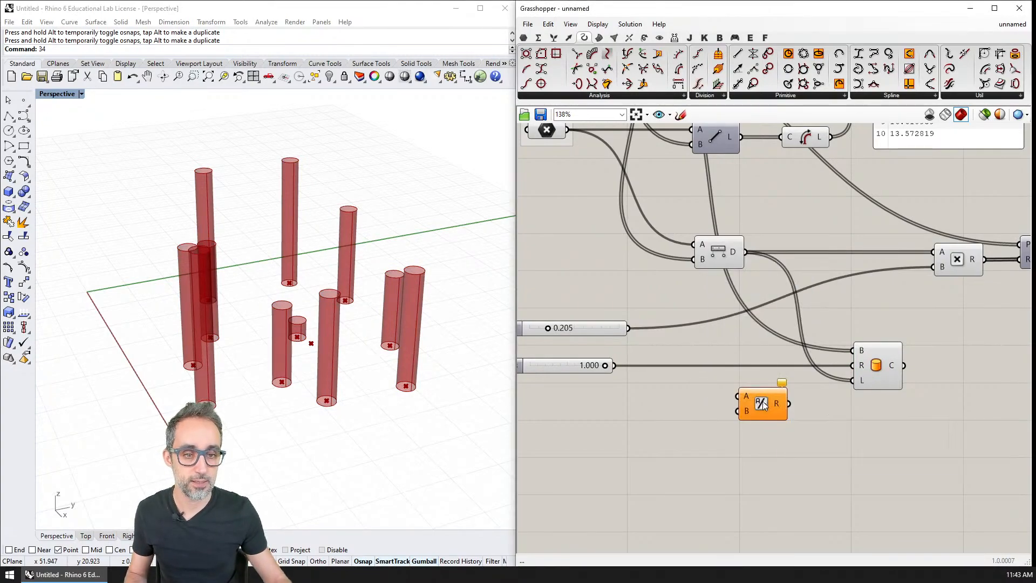
# Add a panel containing 1, connect it to the Division's A input, and connect the Distance output to its B input.
pyautogui.doubleClick(694, 401)
pyautogui.write('panel')
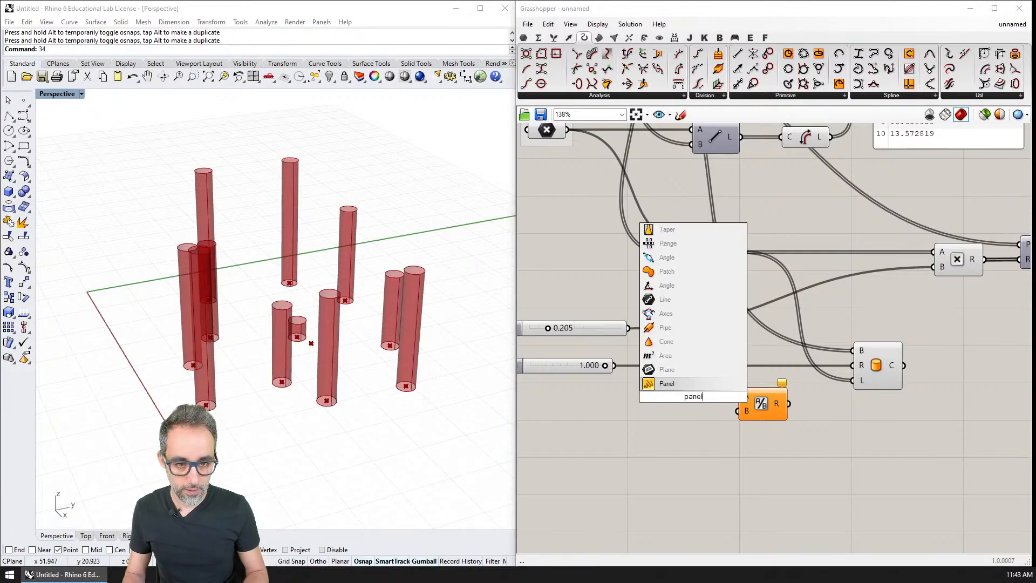
pyautogui.press('Return')
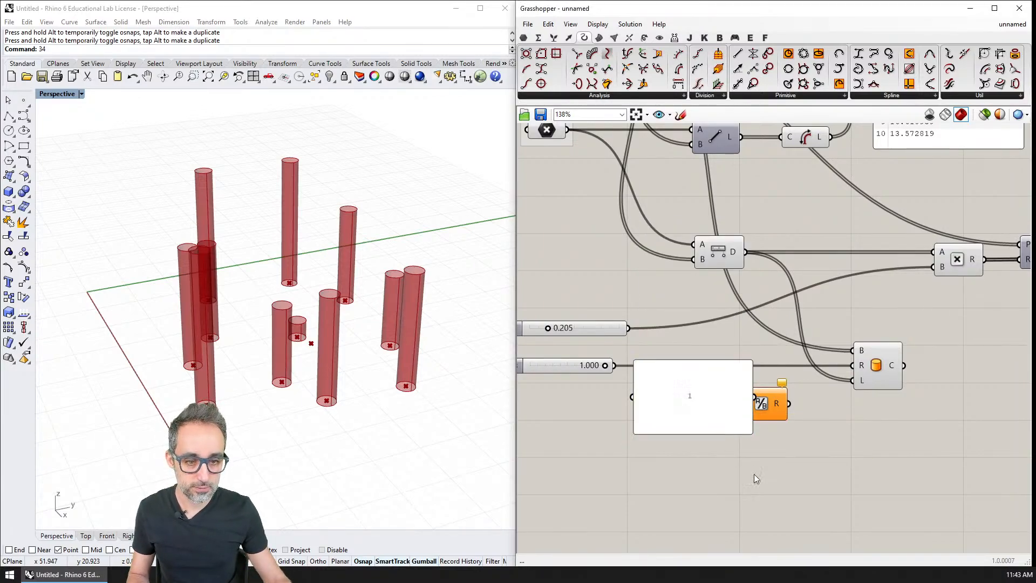
pyautogui.moveTo(752, 431); pyautogui.dragTo(737, 397)
pyautogui.moveTo(744, 252); pyautogui.dragTo(737, 410)
# Move the curve length list panel below the Cylinder and connect it to the Distance output.
pyautogui.scroll(-2, 816, 436)
pyautogui.moveTo(816, 435); pyautogui.dragTo(714, 451, button='right')
pyautogui.moveTo(812, 196); pyautogui.dragTo(749, 494)
pyautogui.moveTo(666, 325); pyautogui.dragTo(715, 497)
pyautogui.moveTo(693, 490); pyautogui.dragTo(700, 334, button='right')
pyautogui.scroll(3, 700, 340)
pyautogui.moveTo(695, 378); pyautogui.dragTo(675, 377, button='right')
pyautogui.click(677, 378)
# Place a copy of the distance panel beside the original and connect it to the Division result.
pyautogui.click(761, 345)
pyautogui.moveTo(763, 340); pyautogui.dragTo(687, 331, button='right')
pyautogui.keyDown('alt'); pyautogui.moveTo(689, 333); pyautogui.dragTo(901, 332); pyautogui.keyUp('alt')
pyautogui.moveTo(606, 223); pyautogui.dragTo(850, 328)
pyautogui.click(869, 482)
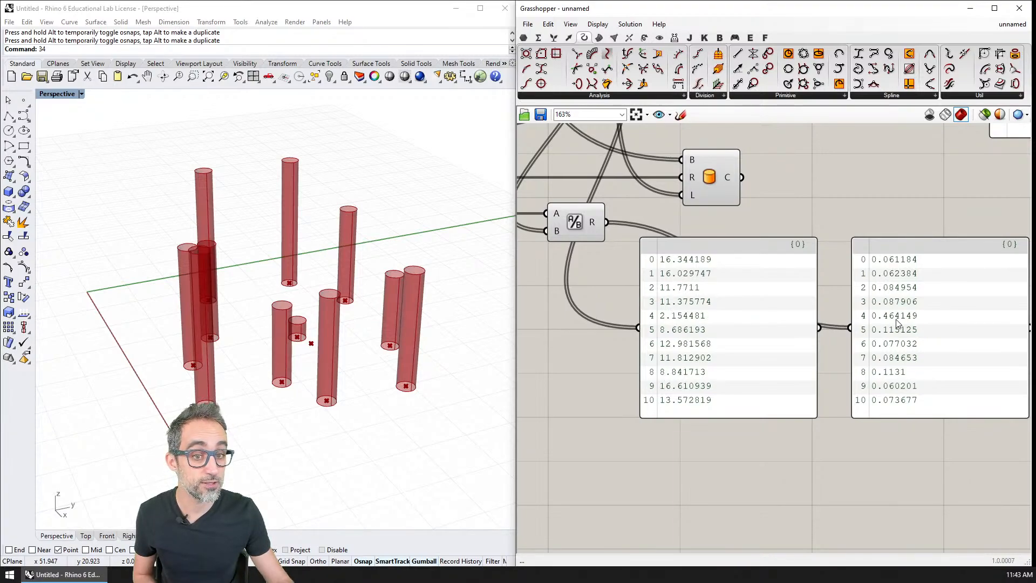
# Delete both list panels and connect the Division result to the Cylinder's length input.
pyautogui.click(702, 315)
pyautogui.moveTo(702, 315); pyautogui.dragTo(772, 385, button='right')
pyautogui.press('Delete')
pyautogui.click(971, 385)
pyautogui.press('Delete')
pyautogui.moveTo(658, 300); pyautogui.dragTo(706, 345, button='right')
pyautogui.moveTo(726, 338); pyautogui.dragTo(800, 310)
# Move the attractor point slightly closer to its nearest main point.
pyautogui.moveTo(314, 378); pyautogui.dragTo(313, 357, button='right')
pyautogui.scroll(7, 288, 358)
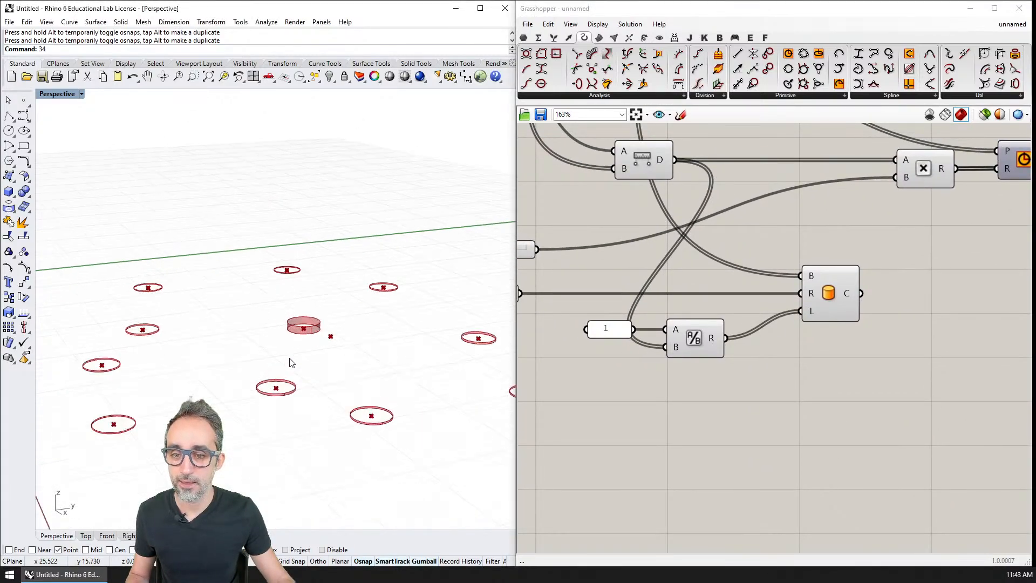
pyautogui.click(339, 332)
pyautogui.scroll(-2, 319, 347)
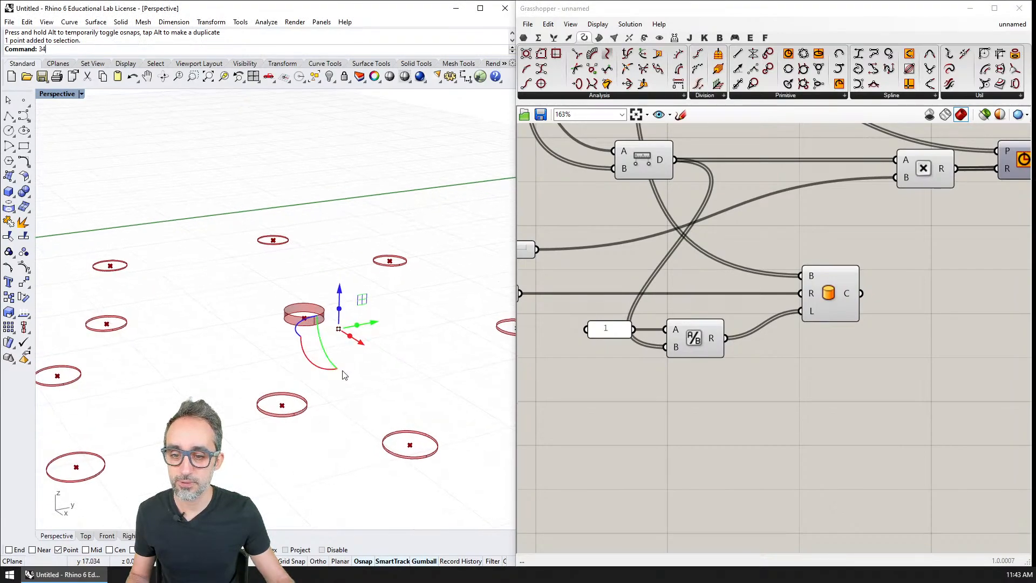
pyautogui.click(398, 401)
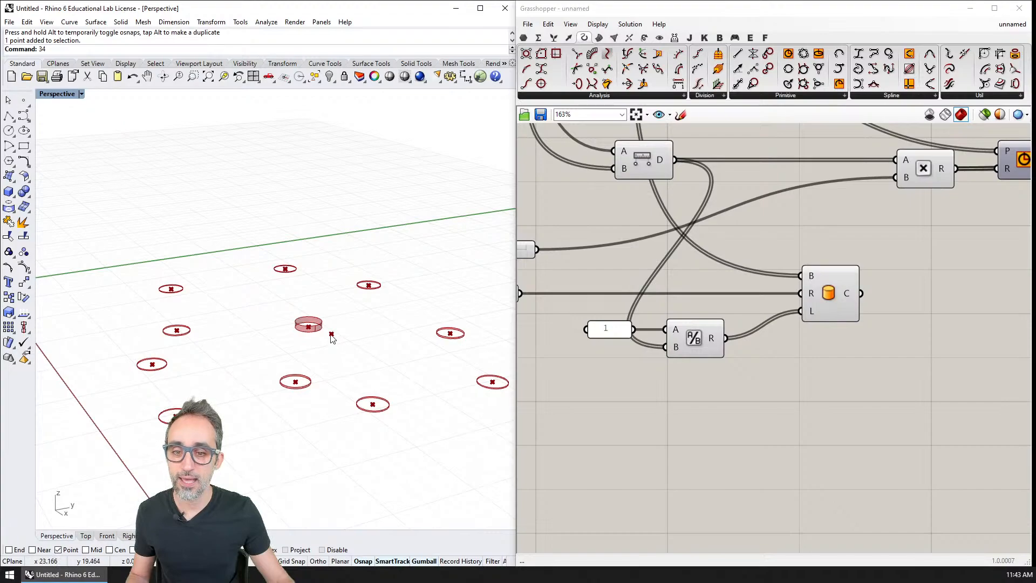
pyautogui.click(331, 333)
pyautogui.moveTo(331, 334); pyautogui.dragTo(323, 329)
pyautogui.click(313, 307)
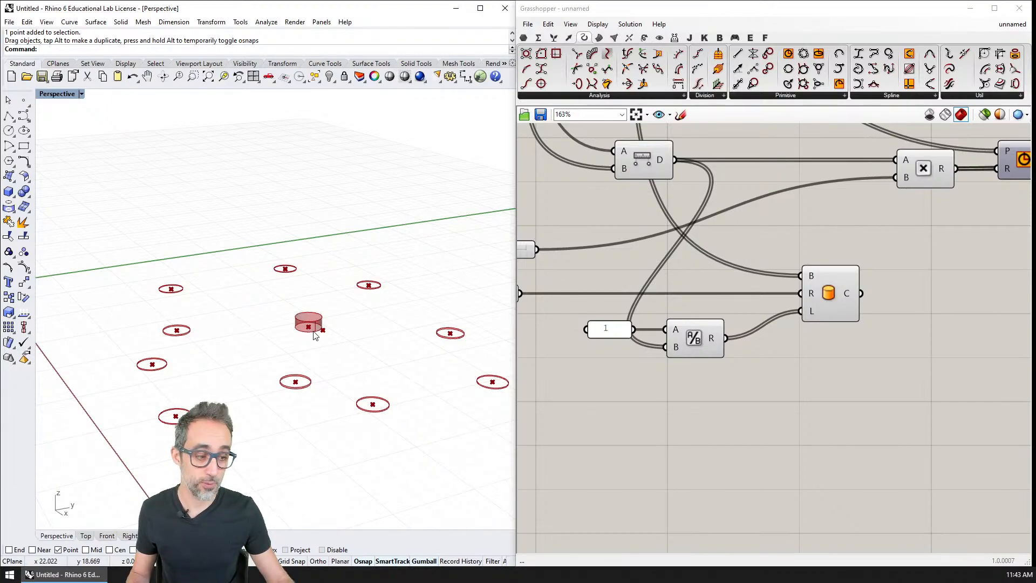
pyautogui.keyDown('shift'); pyautogui.moveTo(343, 350); pyautogui.dragTo(375, 332, button='right'); pyautogui.keyUp('shift')
# Undo the Cylinder length connection and the deletion of both list panels.
pyautogui.moveTo(829, 365); pyautogui.dragTo(729, 364, button='right')
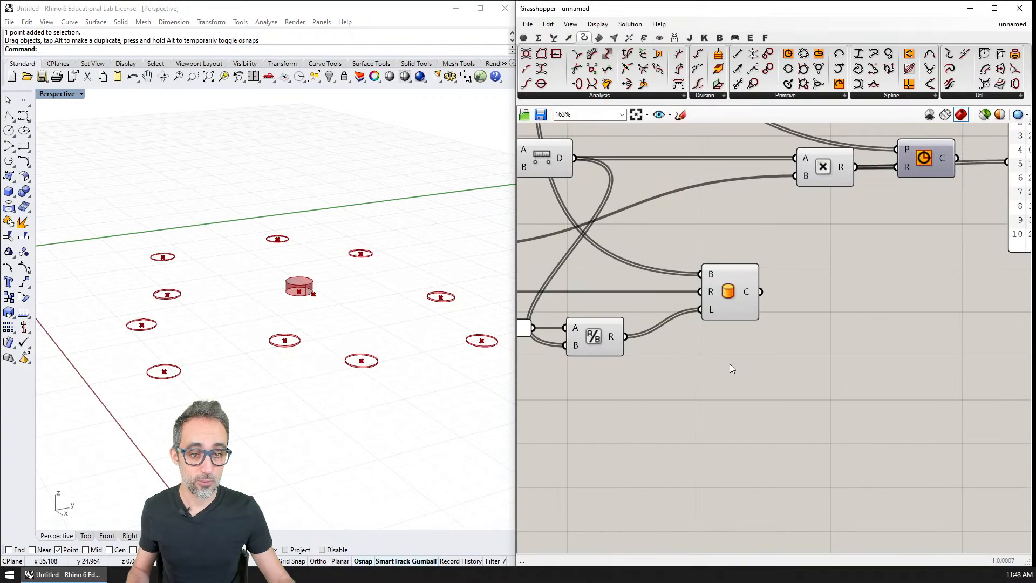
pyautogui.hotkey('ctrl', 'z')
pyautogui.hotkey('ctrl', 'z')
pyautogui.hotkey('ctrl', 'z')
pyautogui.hotkey('ctrl', 'z')
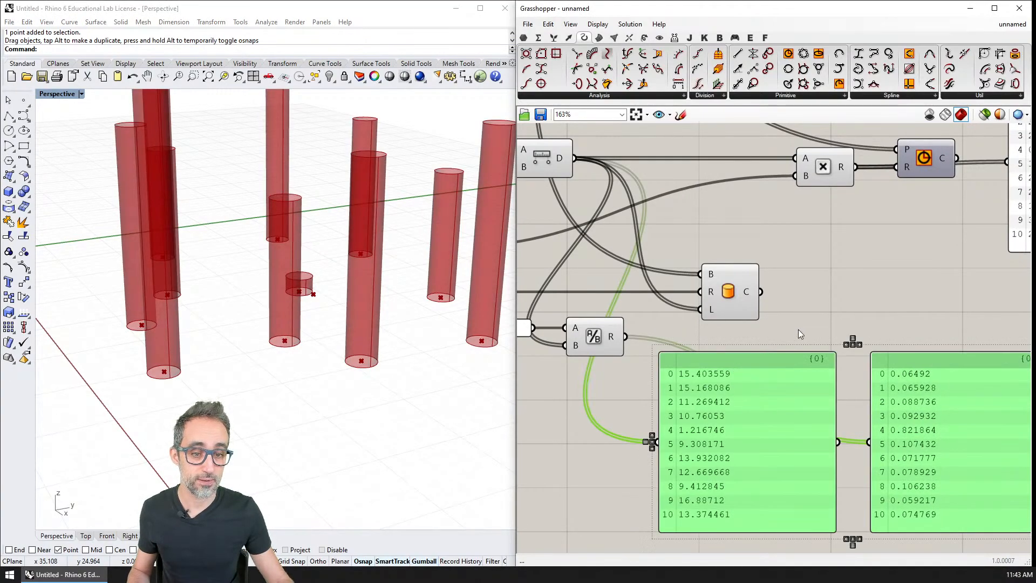
pyautogui.scroll(-3, 798, 329)
pyautogui.click(767, 303)
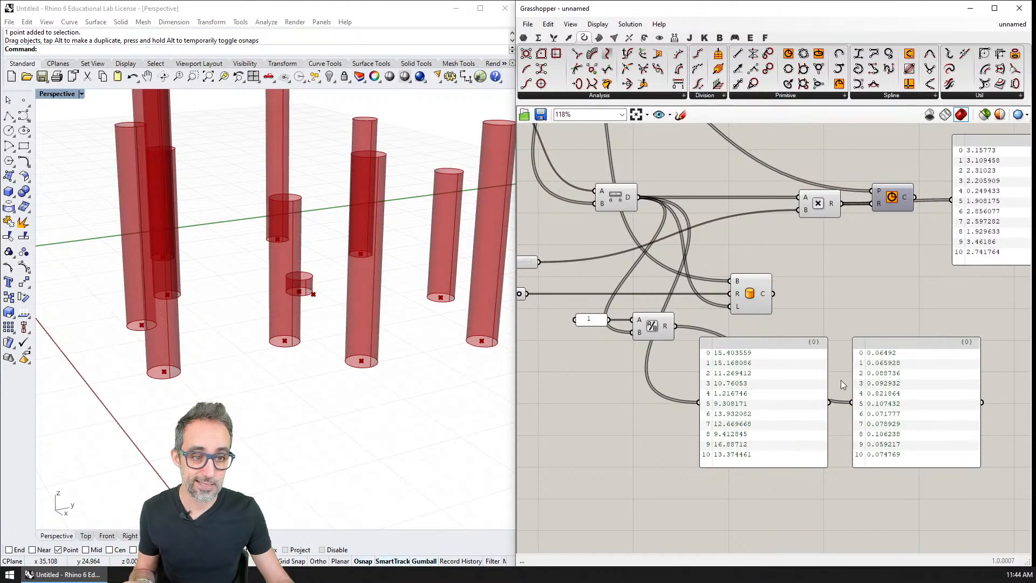
# Add a Number Slider below the Radius slider.
pyautogui.moveTo(643, 348); pyautogui.dragTo(817, 417, button='right')
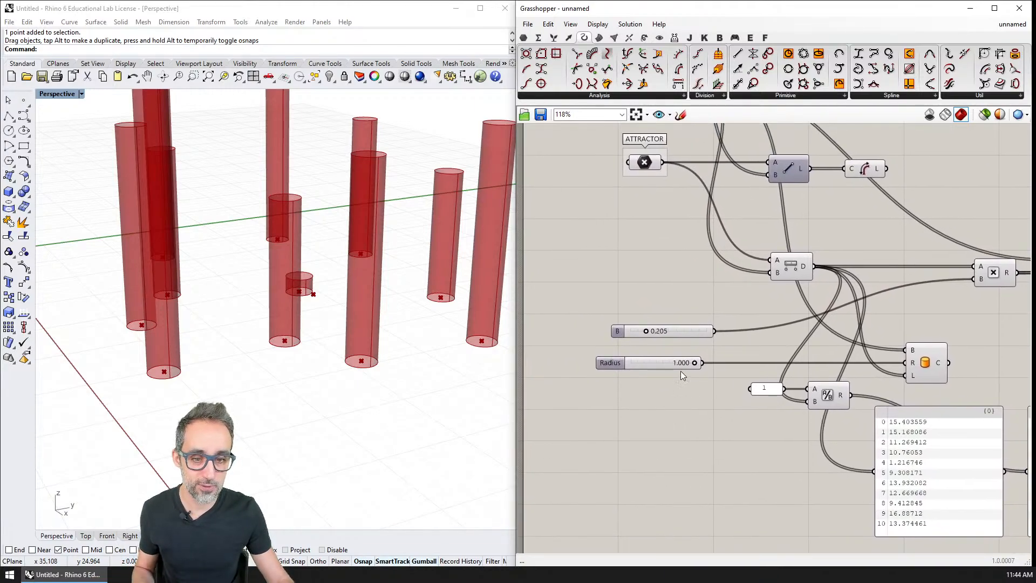
pyautogui.moveTo(681, 371); pyautogui.dragTo(677, 319, button='right')
pyautogui.doubleClick(616, 358)
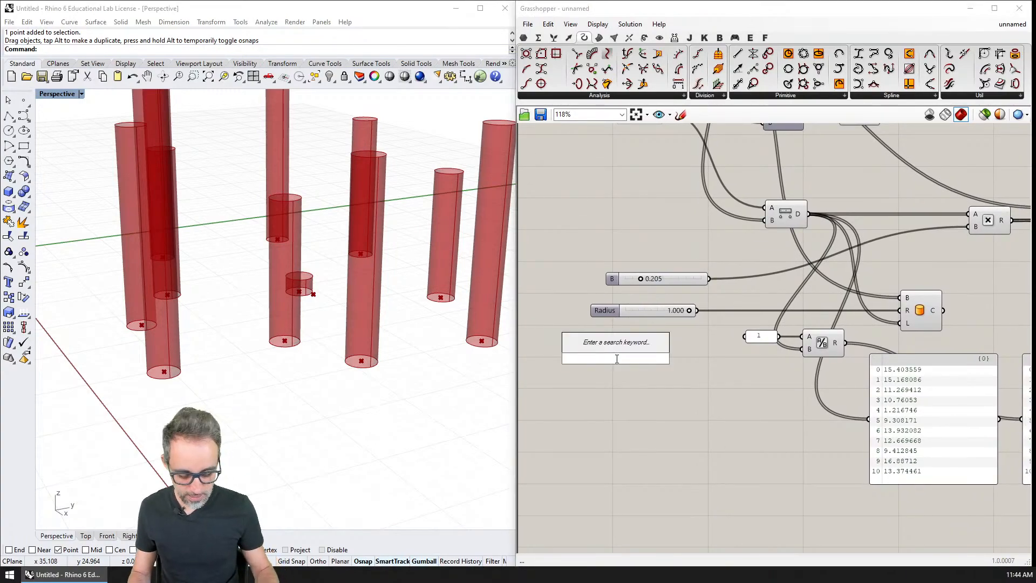
pyautogui.write('numer')
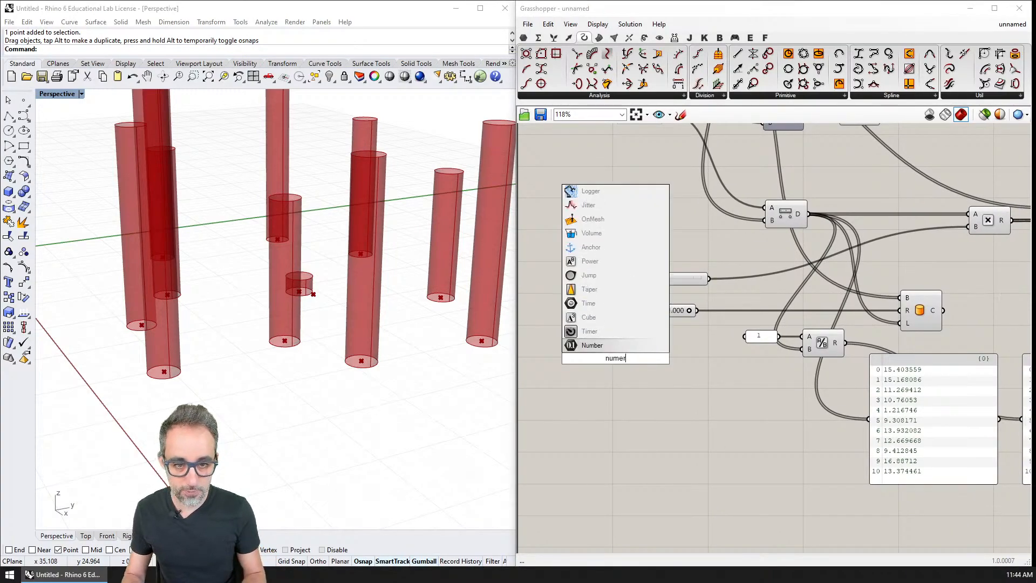
pyautogui.write('ber slide')
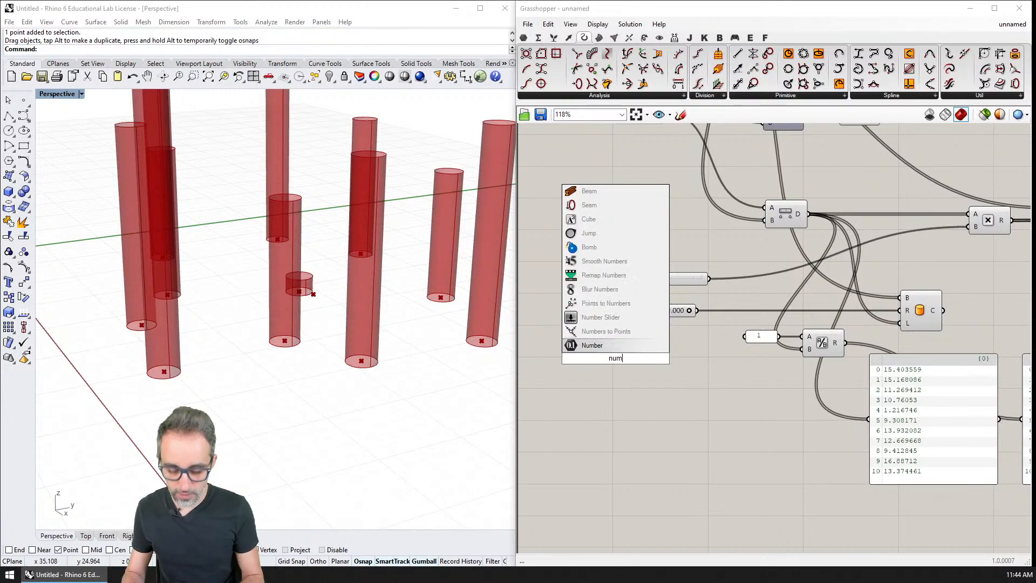
pyautogui.write('r')
pyautogui.press('Return')
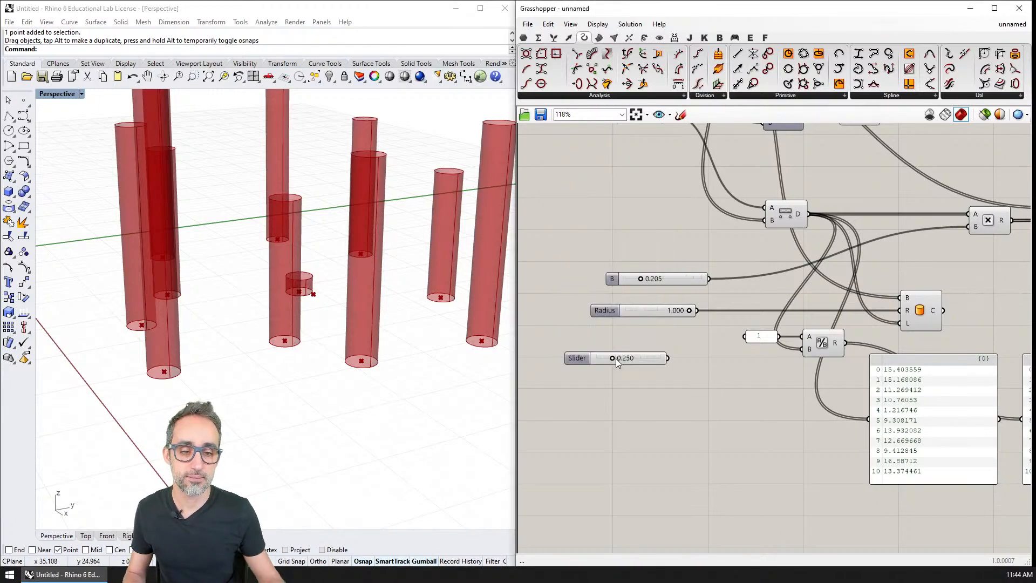
# Set the new slider's maximum to 10.
pyautogui.rightClick(616, 359)
pyautogui.click(678, 404)
pyautogui.click(702, 432)
pyautogui.write('10')
pyautogui.press('Return')
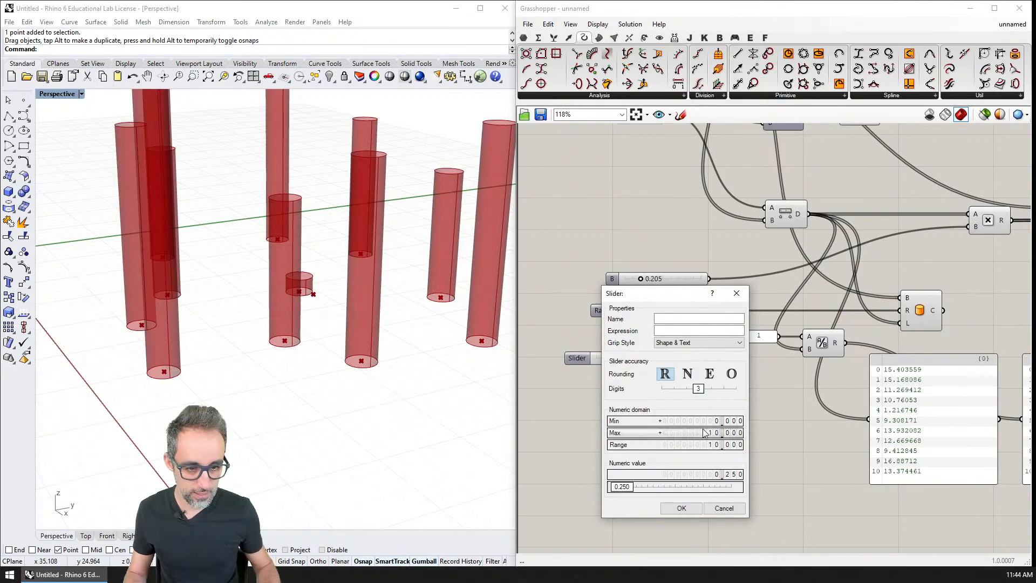
pyautogui.click(681, 508)
# Replace the panel containing 1 with the new slider on the Division's A input, set to 10, and align it under the Radius slider.
pyautogui.scroll(4, 658, 361)
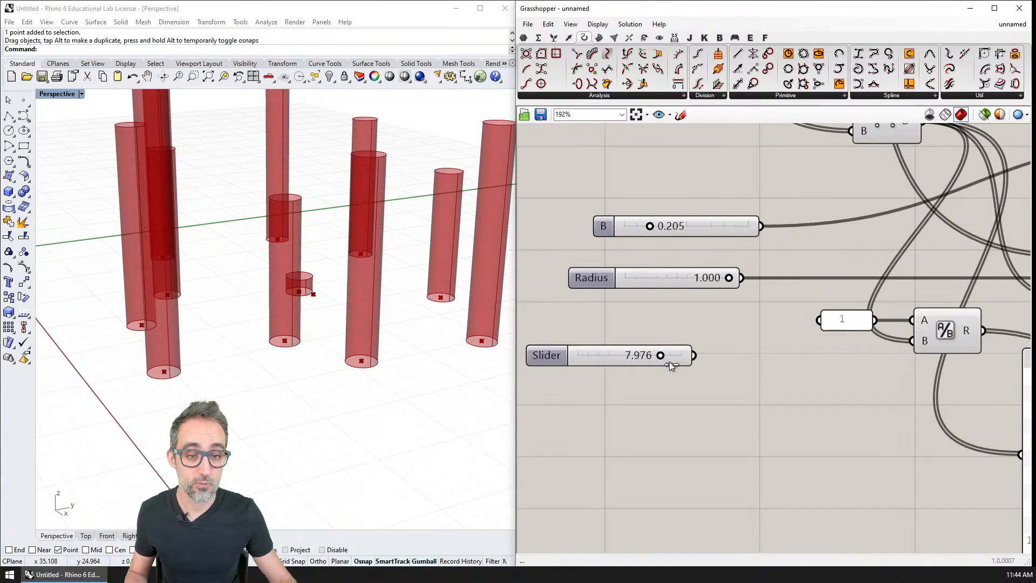
pyautogui.moveTo(840, 329); pyautogui.dragTo(835, 348, button='right')
pyautogui.press('Delete')
pyautogui.moveTo(689, 374); pyautogui.dragTo(907, 338)
pyautogui.moveTo(606, 373); pyautogui.dragTo(667, 344)
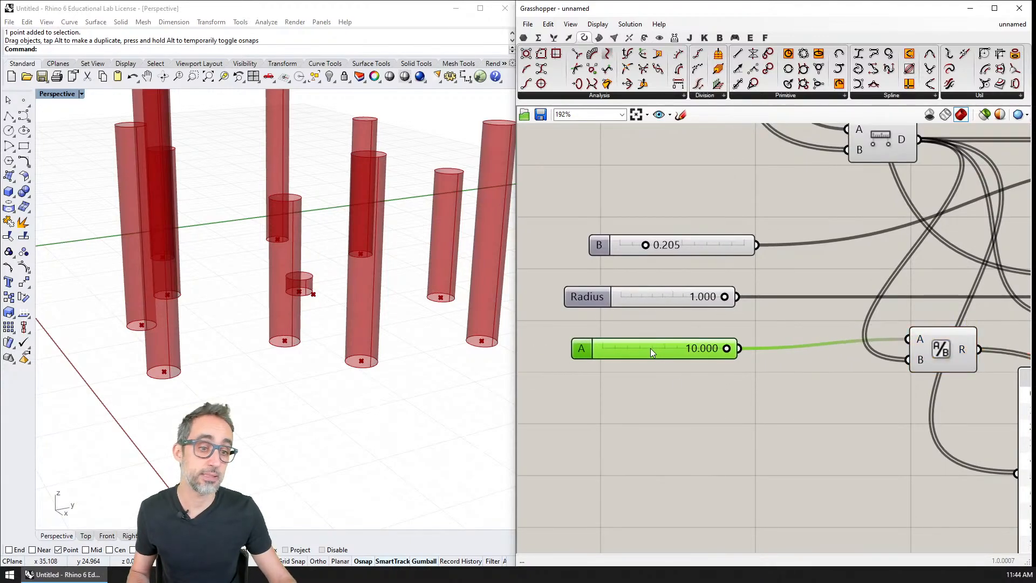
# Connect the Division result to the Cylinder's length input in place of the raw distance.
pyautogui.scroll(-4, 649, 348)
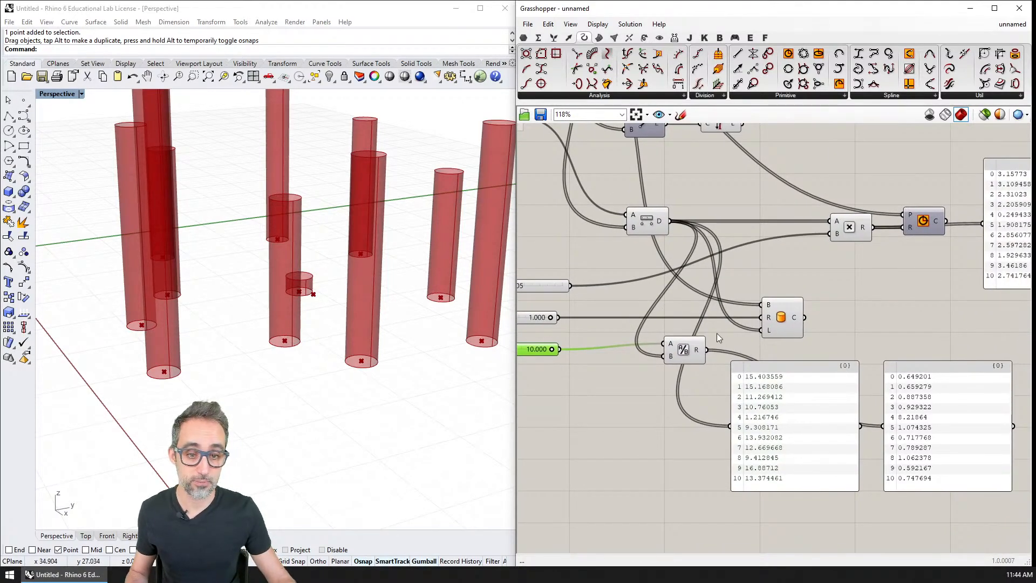
pyautogui.moveTo(749, 335); pyautogui.dragTo(768, 330)
pyautogui.moveTo(461, 302); pyautogui.dragTo(473, 333, button='right')
pyautogui.moveTo(564, 352); pyautogui.dragTo(812, 369, button='right')
# Lower slider A to 7.379 and move the attractor point between the two main points nearest the axis origin.
pyautogui.moveTo(801, 368)
pyautogui.mouseDown()
pyautogui.moveTo(736, 365)
pyautogui.moveTo(807, 366)
pyautogui.moveTo(758, 366)
pyautogui.moveTo(781, 366)
pyautogui.mouseUp()
pyautogui.moveTo(311, 289); pyautogui.dragTo(155, 323)
pyautogui.moveTo(270, 331); pyautogui.dragTo(186, 319, button='right')
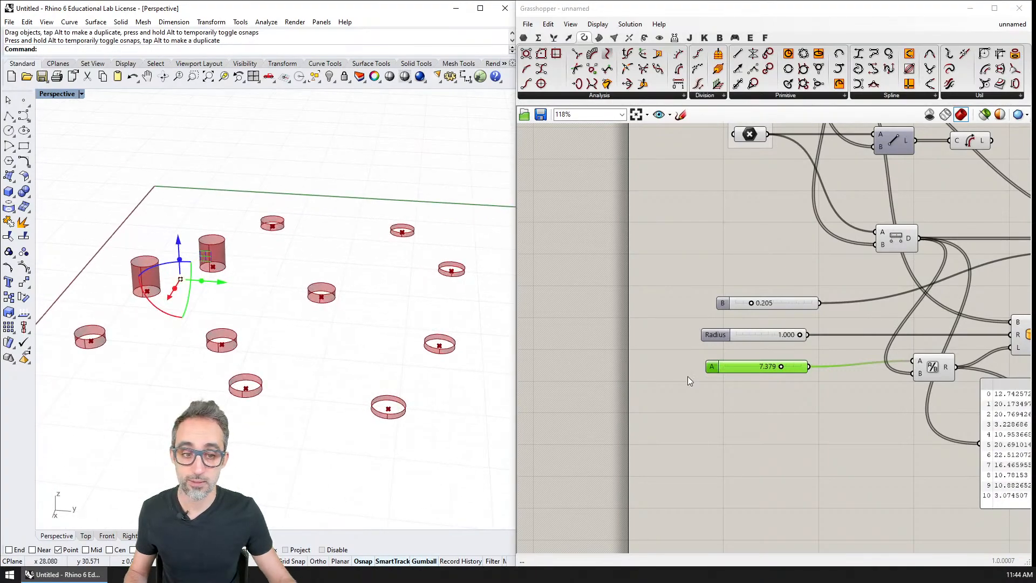
# Raise slider A's maximum to 100 and set the slider to 100.
pyautogui.moveTo(779, 366); pyautogui.dragTo(756, 365)
pyautogui.rightClick(723, 366)
pyautogui.click(785, 406)
pyautogui.doubleClick(788, 435)
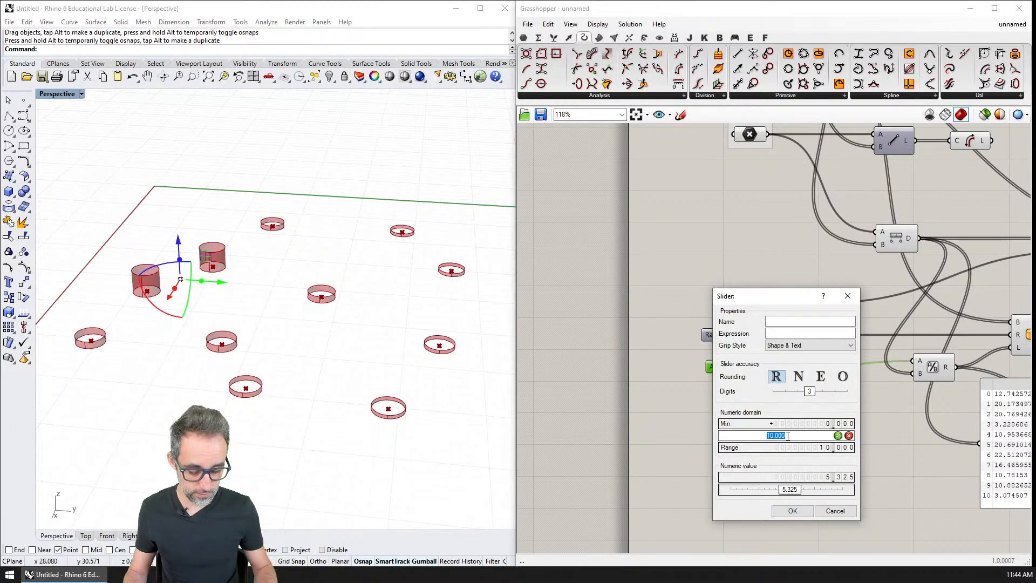
pyautogui.press('Return')
pyautogui.click(796, 510)
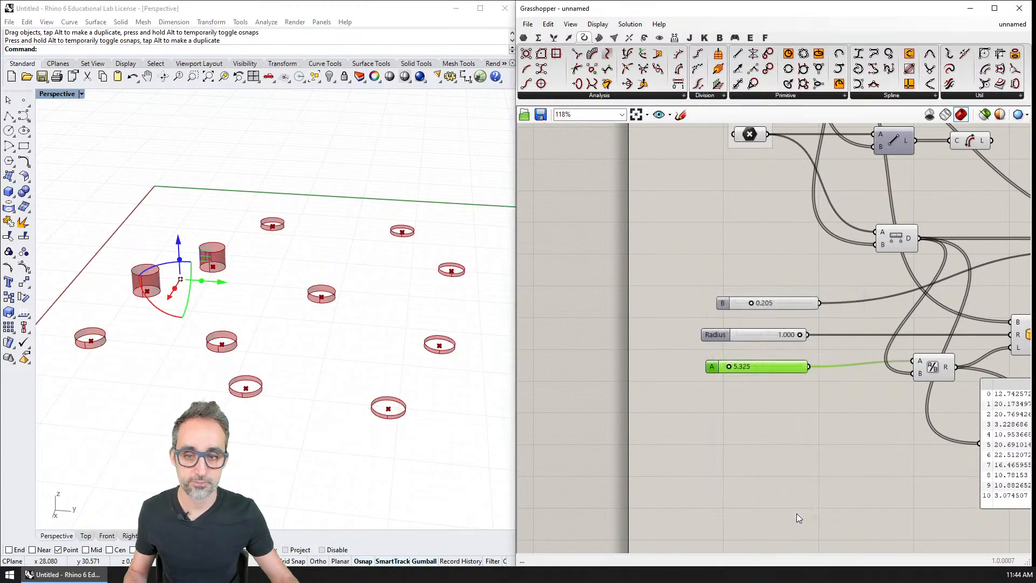
pyautogui.moveTo(727, 365); pyautogui.dragTo(806, 365)
# Move the attractor point through the field, leaving it between the main points nearest the red axis, and view the cylinders from several angles.
pyautogui.click(309, 324)
pyautogui.scroll(-3, 309, 324)
pyautogui.keyDown('shift'); pyautogui.moveTo(241, 317); pyautogui.dragTo(256, 384, button='right'); pyautogui.keyUp('shift')
pyautogui.click(256, 383)
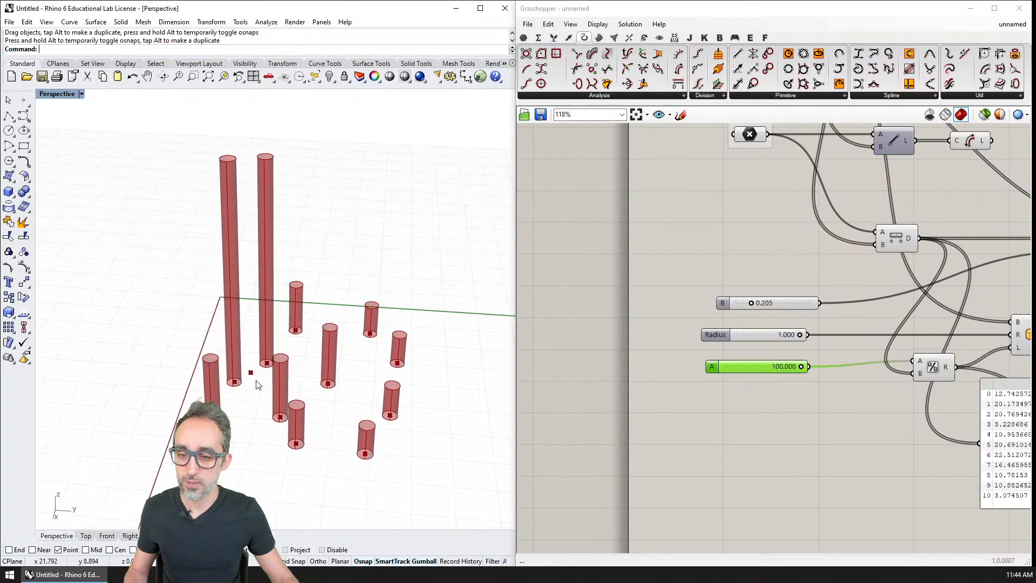
pyautogui.moveTo(251, 369); pyautogui.dragTo(235, 398)
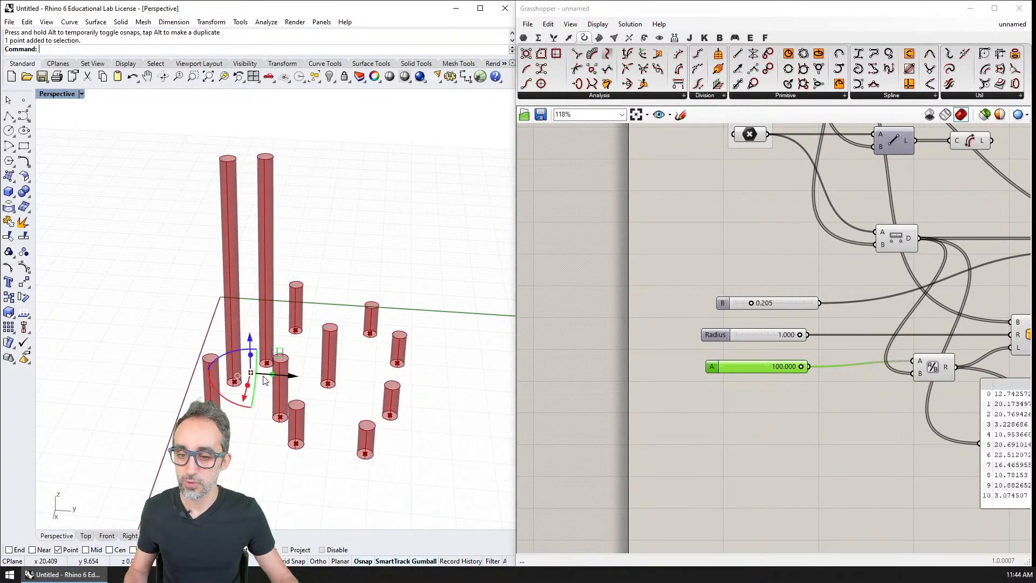
pyautogui.moveTo(281, 380); pyautogui.dragTo(345, 432, button='right')
pyautogui.click(351, 473)
pyautogui.moveTo(288, 412); pyautogui.dragTo(293, 373, button='right')
pyautogui.click(271, 387)
pyautogui.scroll(7, 291, 374)
pyautogui.moveTo(273, 405); pyautogui.dragTo(403, 448)
pyautogui.scroll(-3, 401, 448)
pyautogui.moveTo(399, 452); pyautogui.dragTo(364, 400, button='right')
pyautogui.scroll(-5, 370, 454)
pyautogui.click(238, 403)
pyautogui.moveTo(238, 402); pyautogui.dragTo(160, 436, button='right')
pyautogui.scroll(5, 337, 404)
pyautogui.scroll(-4, 337, 404)
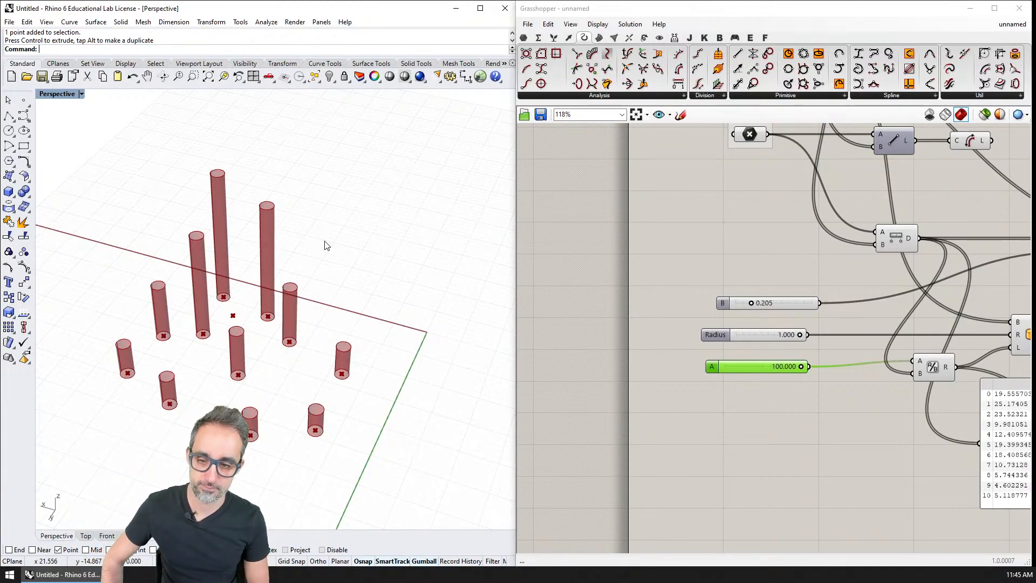
# Align the B, Radius and A sliders with one another in a single column.
pyautogui.scroll(-5, 673, 354)
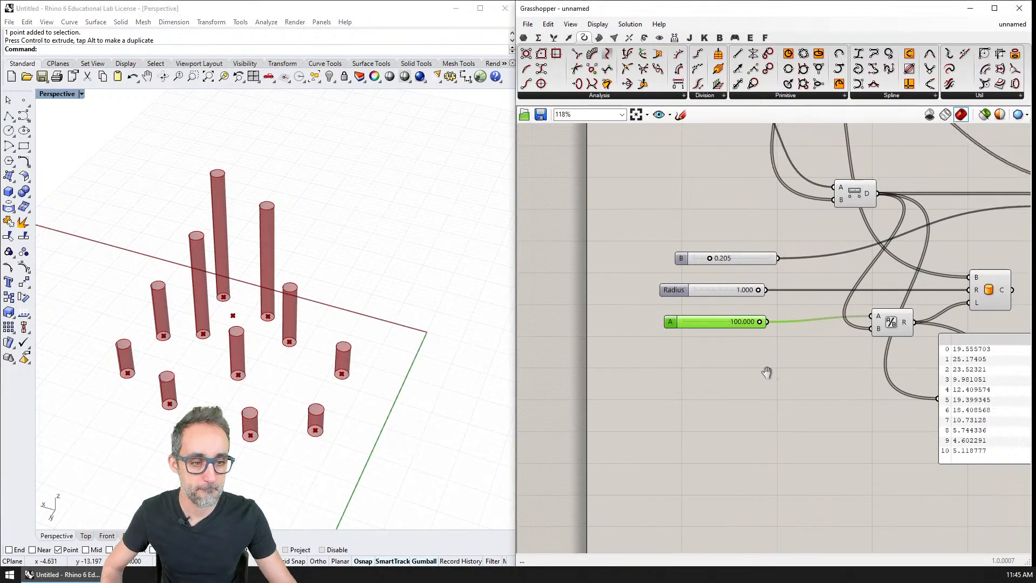
pyautogui.moveTo(704, 269); pyautogui.dragTo(722, 370, button='right')
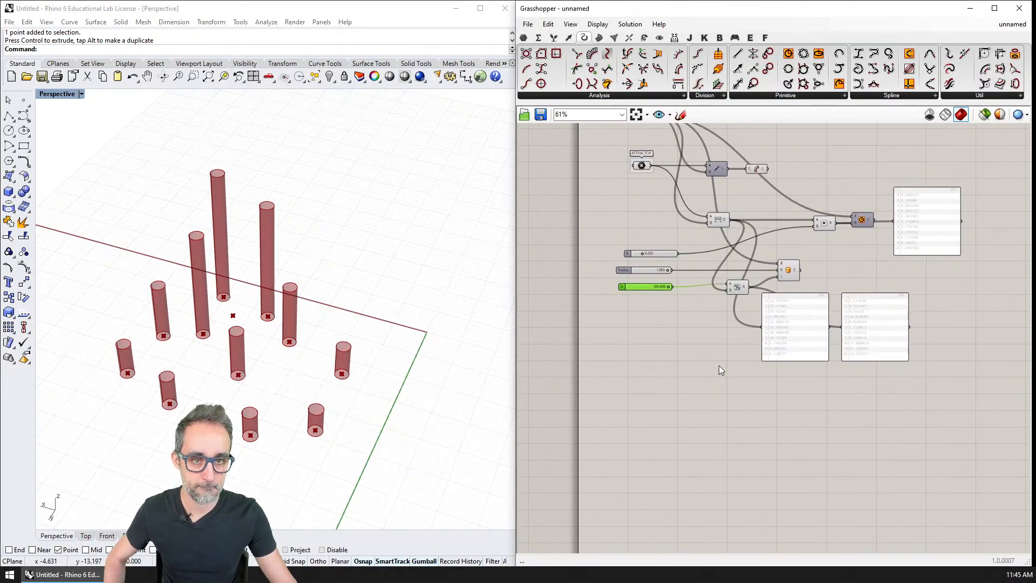
pyautogui.scroll(-2, 724, 365)
pyautogui.scroll(3, 747, 249)
pyautogui.moveTo(686, 246); pyautogui.dragTo(682, 288, button='right')
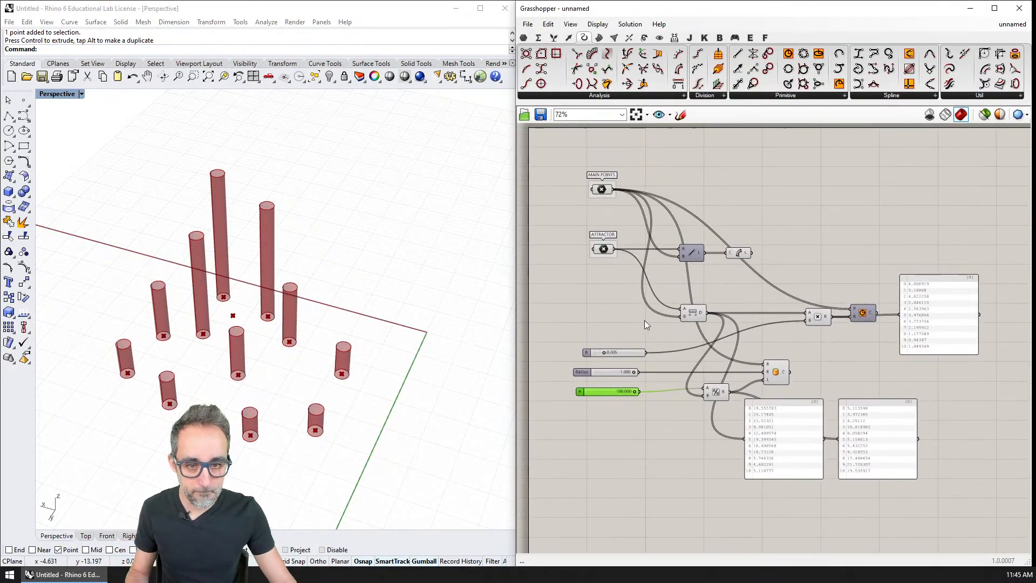
pyautogui.moveTo(647, 319); pyautogui.dragTo(625, 419)
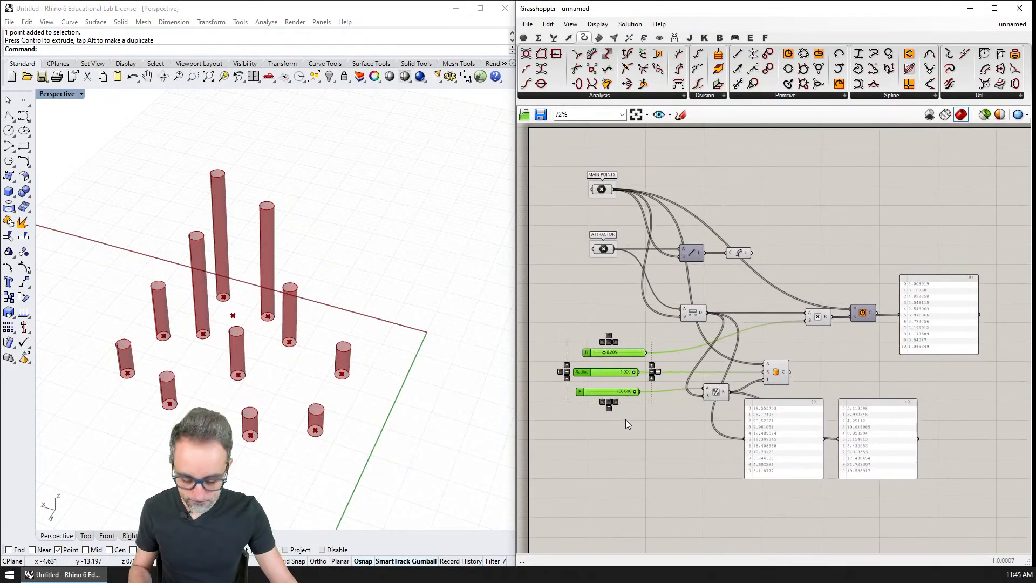
pyautogui.click(608, 342)
pyautogui.moveTo(717, 346); pyautogui.dragTo(627, 342, button='right')
# Shift all components downstream of the inputs and sliders to the right to open up space in the definition.
pyautogui.moveTo(901, 203); pyautogui.dragTo(597, 467)
pyautogui.moveTo(627, 385); pyautogui.dragTo(729, 382)
pyautogui.moveTo(615, 399); pyautogui.dragTo(738, 420, button='right')
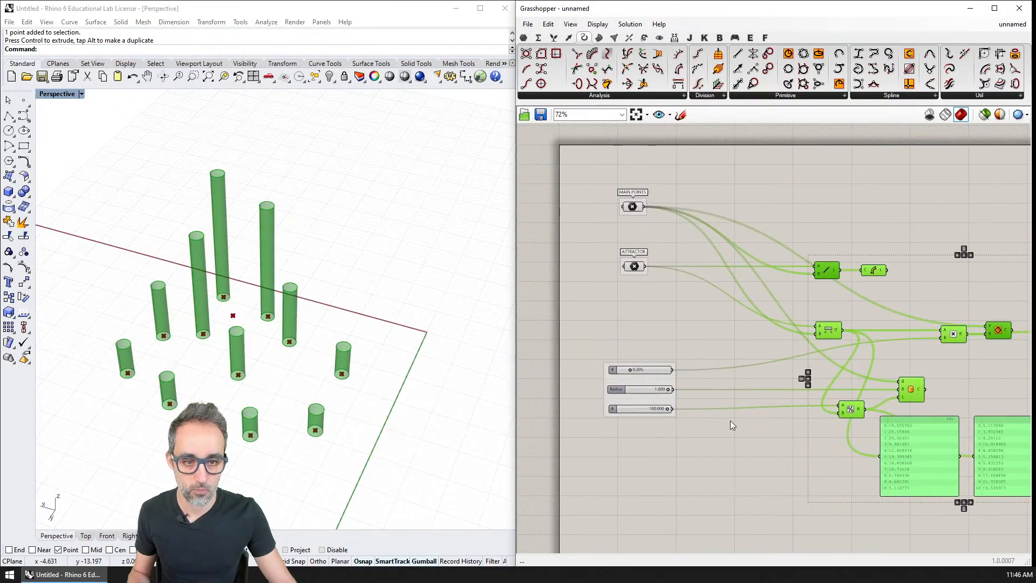
pyautogui.click(738, 419)
pyautogui.moveTo(659, 379); pyautogui.dragTo(676, 355)
pyautogui.moveTo(705, 397); pyautogui.dragTo(659, 358, button='right')
# Turn off the preview of the Cylinder component.
pyautogui.click(868, 355)
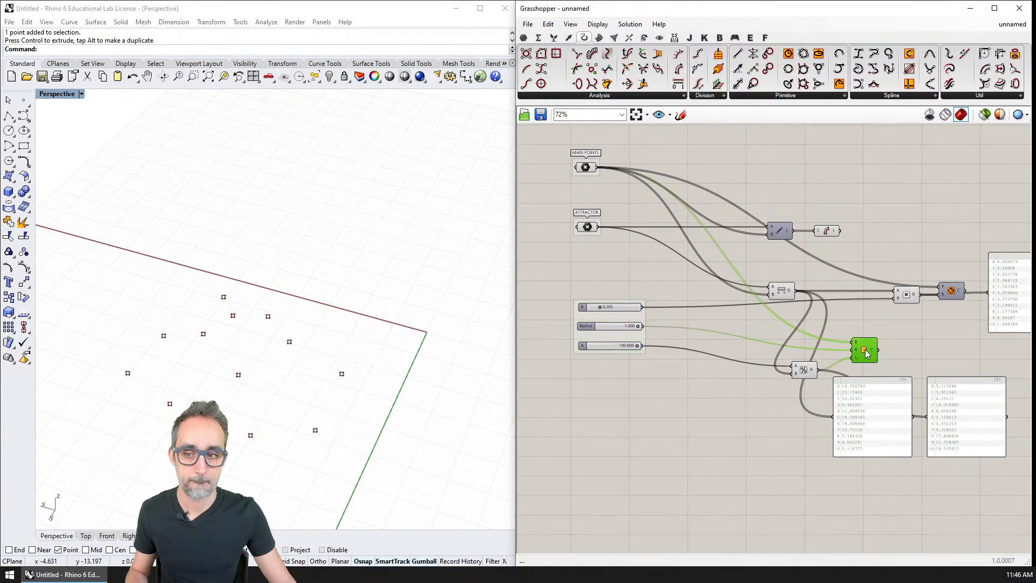
pyautogui.click(805, 375)
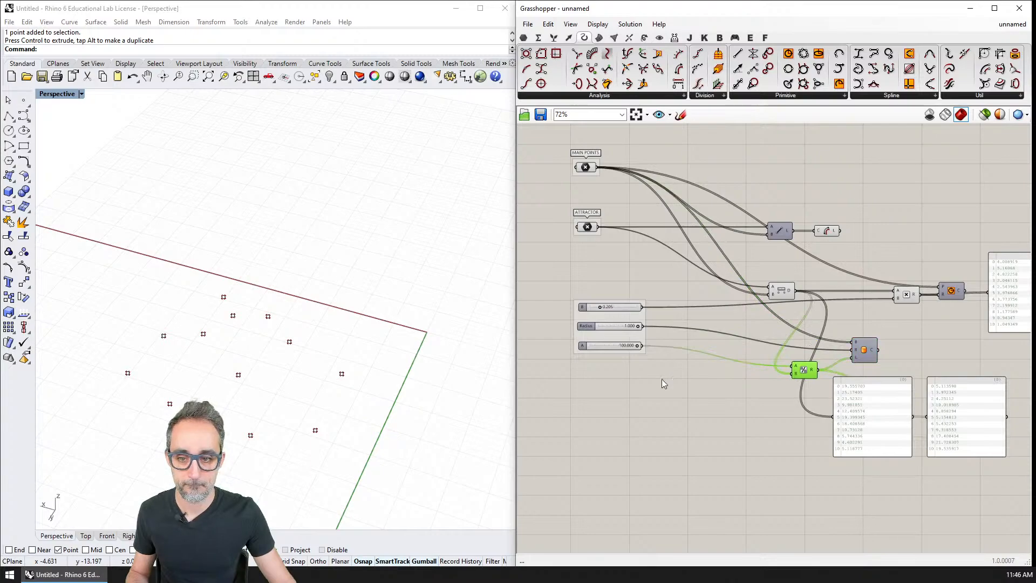
# Place a new point object in the Rhino model, well away from the main points.
pyautogui.moveTo(273, 341); pyautogui.dragTo(318, 110, button='right')
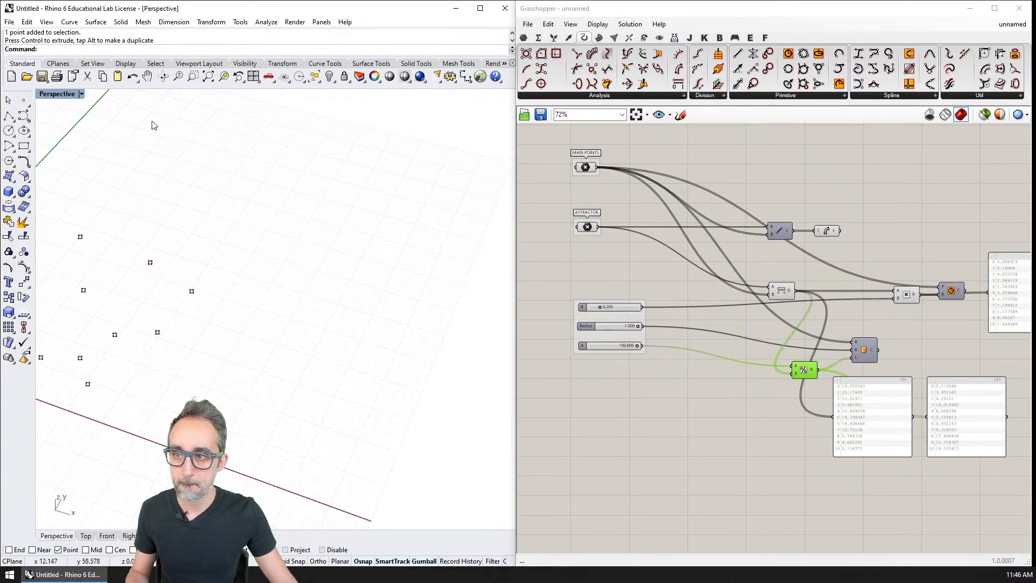
pyautogui.click(24, 100)
pyautogui.click(303, 374)
# Add a Point parameter referencing the new Rhino point and move it to empty canvas below the existing definition.
pyautogui.doubleClick(650, 413)
pyautogui.write('point')
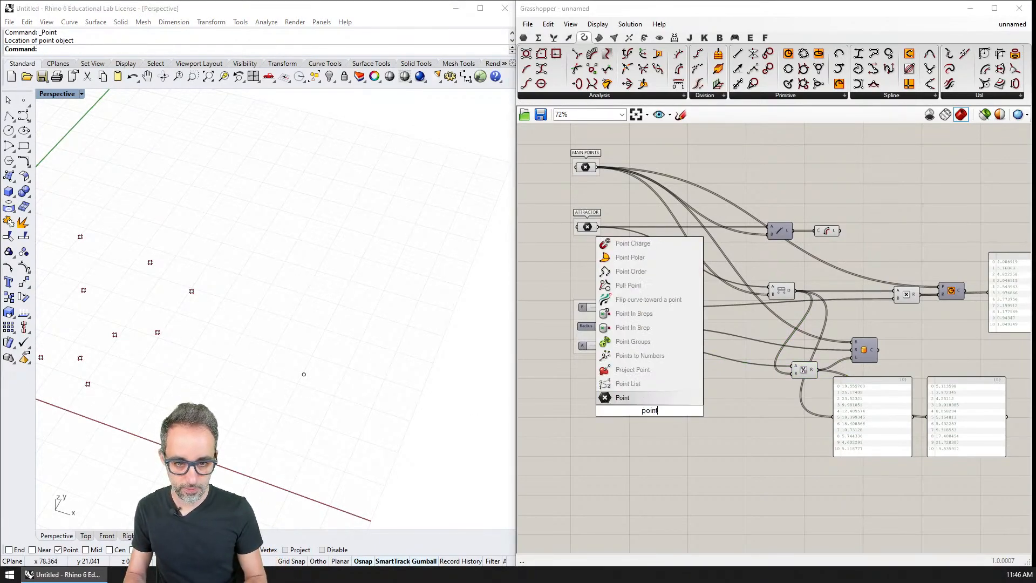
pyautogui.press('Return')
pyautogui.rightClick(650, 414)
pyautogui.click(681, 479)
pyautogui.click(304, 374)
pyautogui.moveTo(652, 414); pyautogui.dragTo(597, 532)
pyautogui.moveTo(597, 531); pyautogui.dragTo(610, 421, button='right')
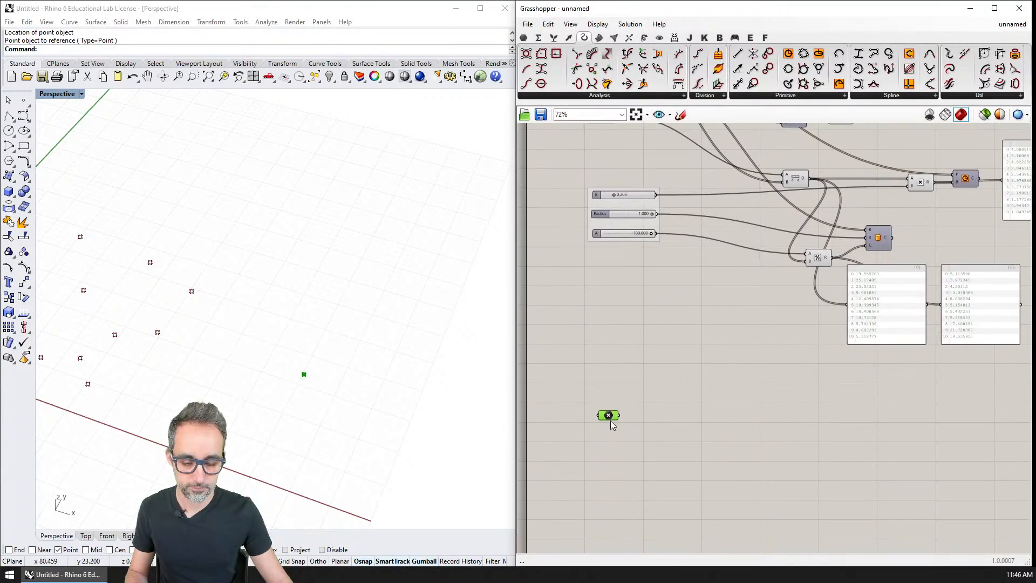
# Add a Square grid component and connect the new Point parameter to its P input.
pyautogui.scroll(2, 611, 421)
pyautogui.doubleClick(669, 430)
pyautogui.write('grid')
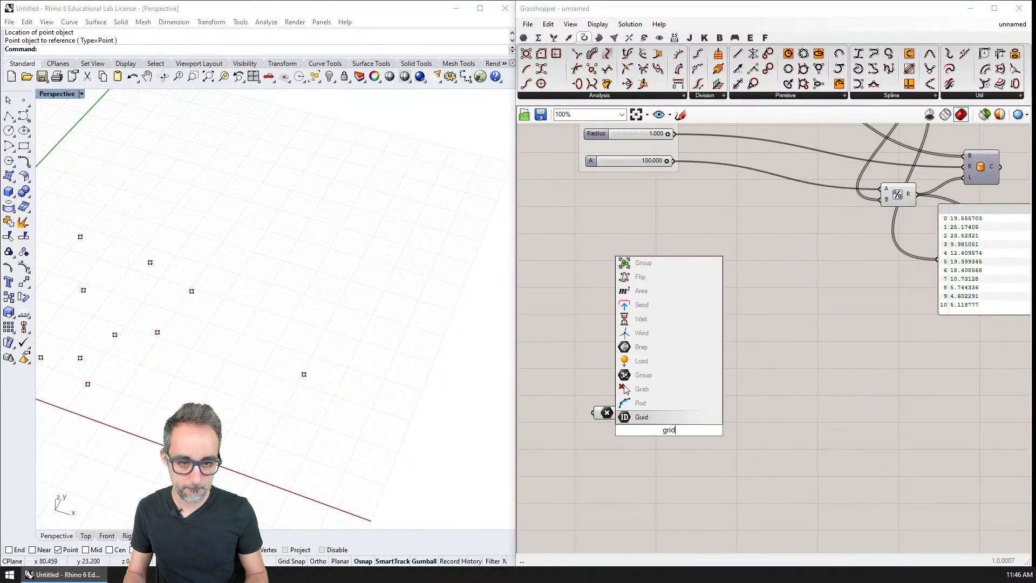
pyautogui.press('BackSpace')
pyautogui.press('BackSpace')
pyautogui.press('BackSpace')
pyautogui.press('BackSpace')
pyautogui.write('square')
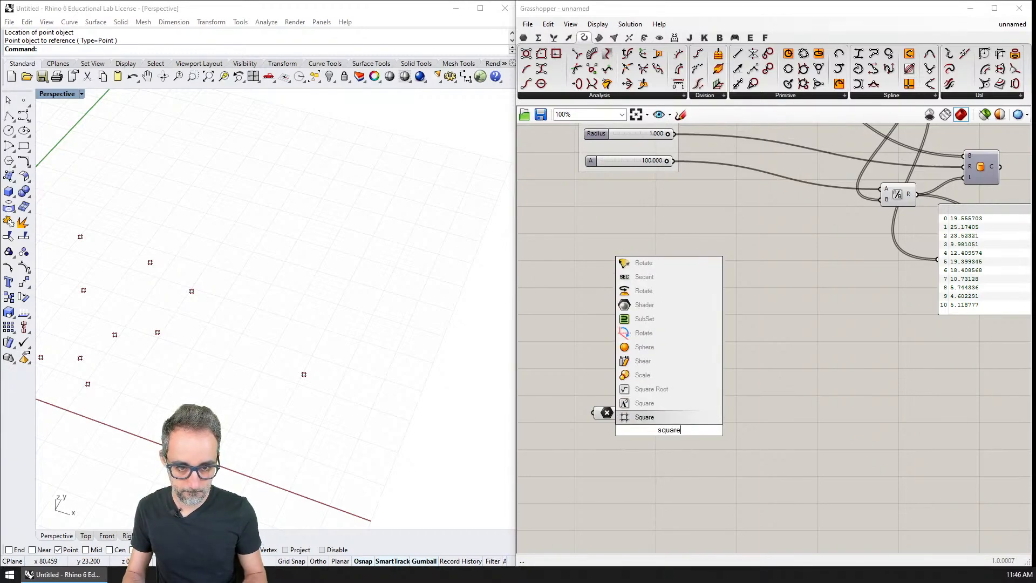
pyautogui.press('Return')
pyautogui.moveTo(622, 412); pyautogui.dragTo(721, 414)
pyautogui.scroll(15, 356, 380)
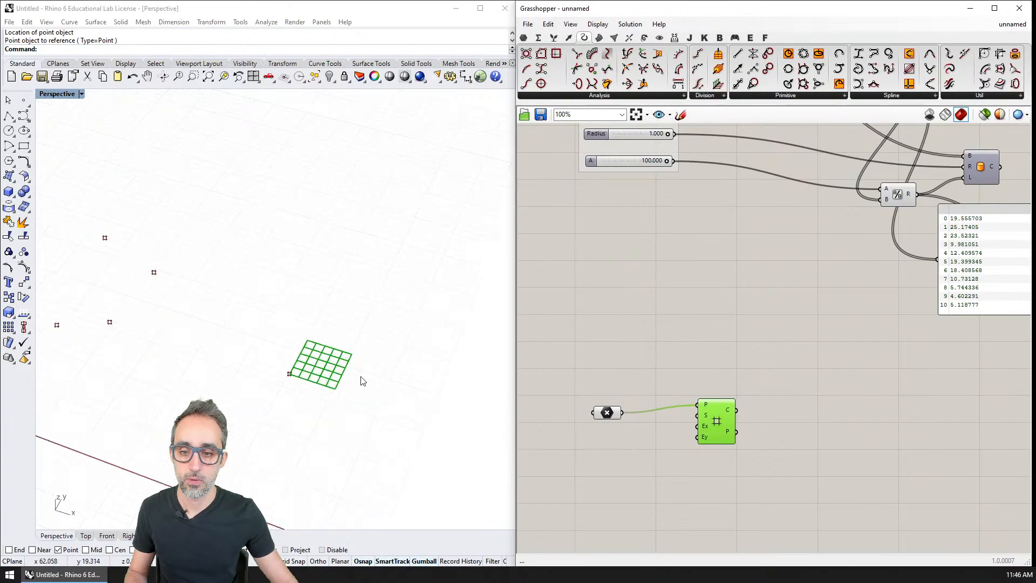
pyautogui.moveTo(305, 388)
pyautogui.mouseDown(button='right')
pyautogui.moveTo(270, 392)
pyautogui.moveTo(316, 399)
pyautogui.mouseUp(button='right')
pyautogui.scroll(-5, 270, 393)
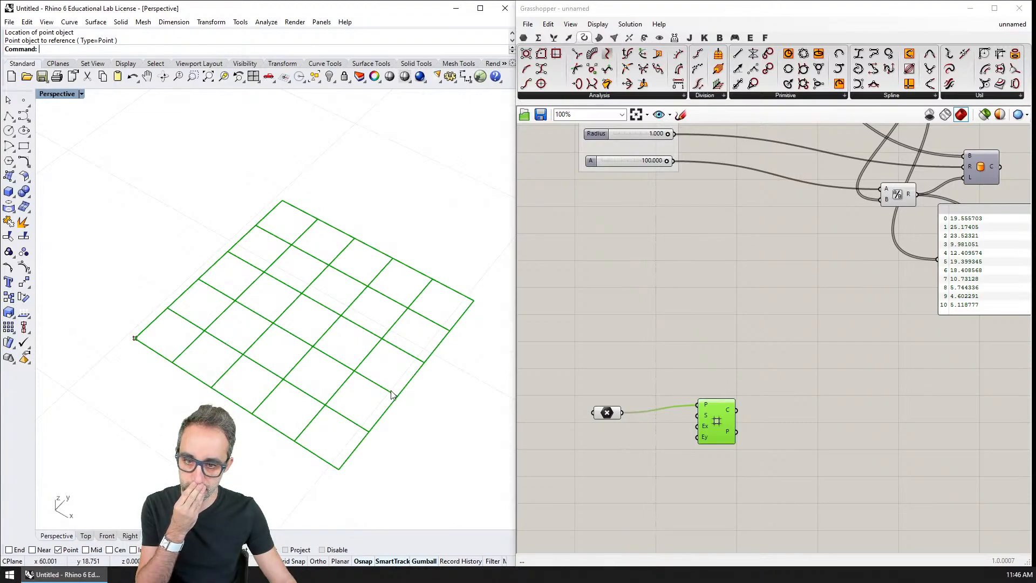
pyautogui.moveTo(716, 428); pyautogui.dragTo(740, 435)
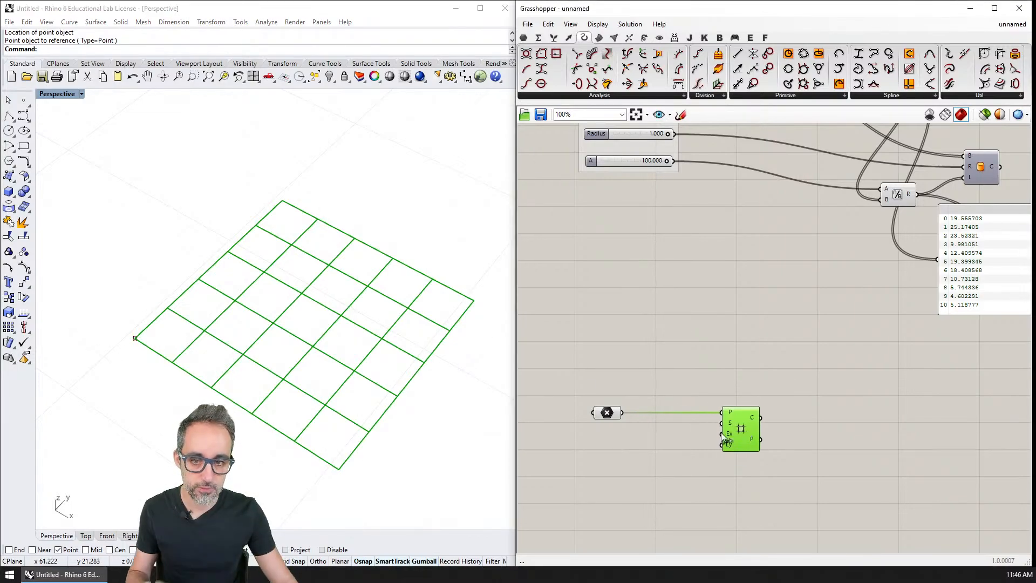
# Delete the Square grid component and its Point parameter from the canvas.
pyautogui.click(680, 374)
pyautogui.scroll(-6, 678, 377)
pyautogui.scroll(-1, 679, 376)
pyautogui.scroll(3, 690, 369)
pyautogui.moveTo(718, 383); pyautogui.dragTo(602, 439)
pyautogui.press('Delete')
# Save the Grasshopper definition to the Desktop as "E5.1 Attraction-Respulsion".
pyautogui.moveTo(660, 276); pyautogui.dragTo(652, 370, button='right')
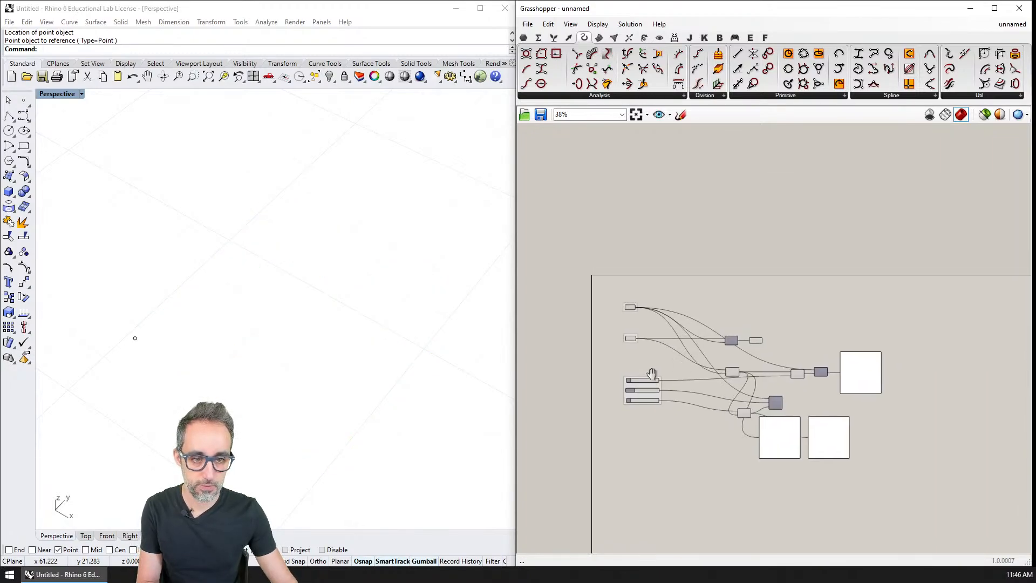
pyautogui.scroll(3, 651, 347)
pyautogui.scroll(-1, 625, 296)
pyautogui.hotkey('ctrl', 's')
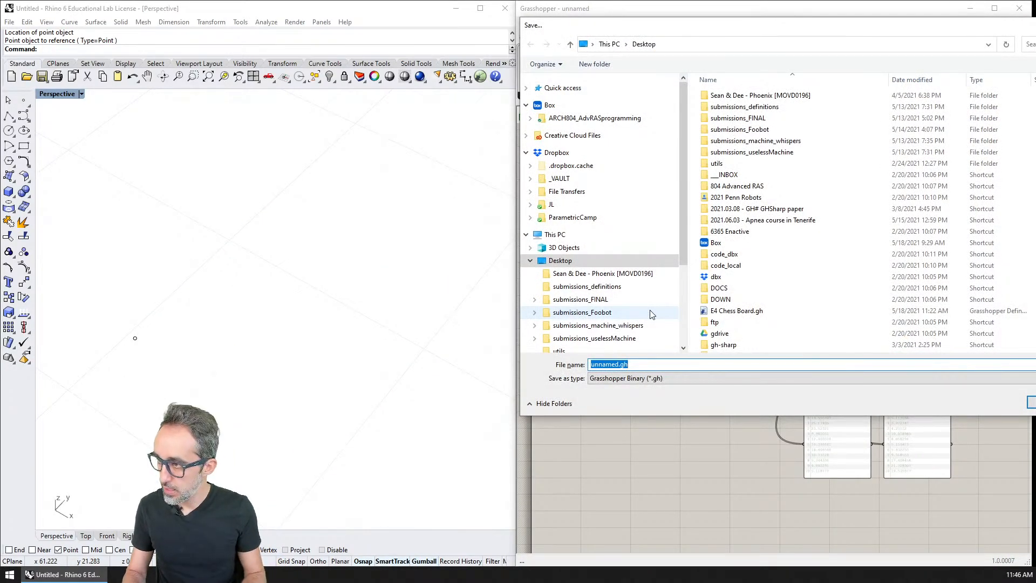
pyautogui.write('E5.1 Attraction-Respulsion')
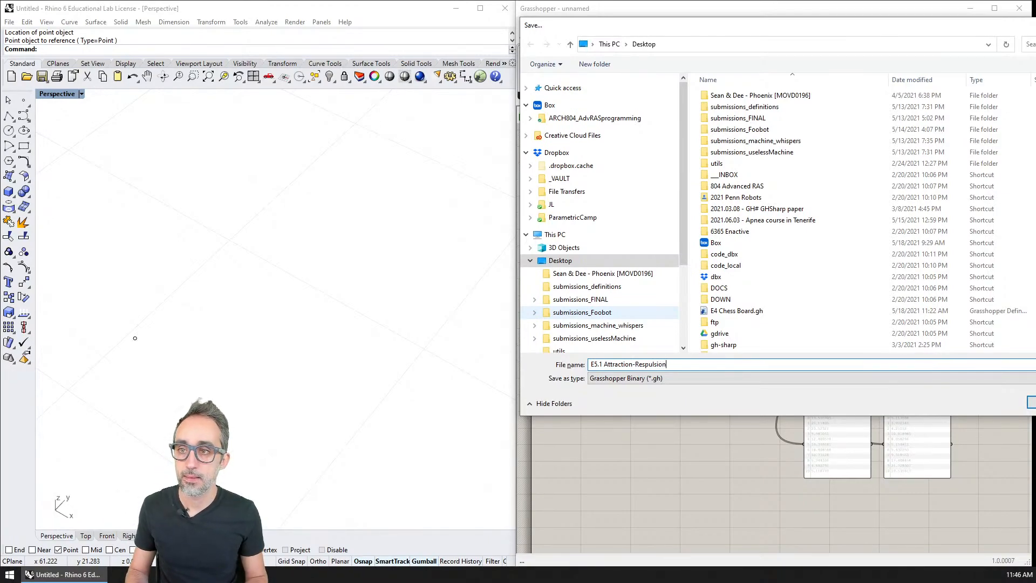
pyautogui.press('Return')
# Delete the leftover grid point from the Rhino model and bring the main points back into view.
pyautogui.keyDown('shift'); pyautogui.moveTo(211, 279); pyautogui.dragTo(248, 273, button='right'); pyautogui.keyUp('shift')
pyautogui.scroll(-8, 244, 263)
pyautogui.moveTo(243, 261); pyautogui.dragTo(223, 300)
pyautogui.press('Delete')
pyautogui.keyDown('shift'); pyautogui.moveTo(173, 291); pyautogui.dragTo(391, 402, button='right'); pyautogui.keyUp('shift')
pyautogui.scroll(-7, 391, 402)
pyautogui.scroll(6, 294, 335)
pyautogui.moveTo(294, 336); pyautogui.dragTo(305, 325, button='right')
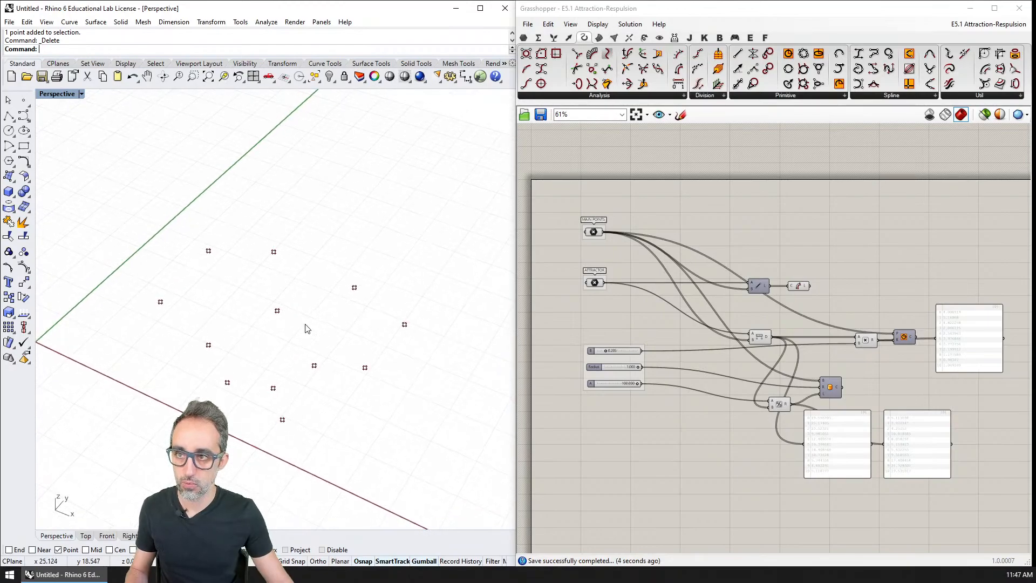
# Save the Rhino model to the Desktop as "E5.1 Attraction-Respulsion.3dm".
pyautogui.hotkey('ctrl', 's')
pyautogui.write('E')
pyautogui.press('Down')
pyautogui.press('Down')
pyautogui.press('Down')
pyautogui.press('BackSpace')
pyautogui.press('BackSpace')
pyautogui.press('BackSpace')
pyautogui.press('Return')
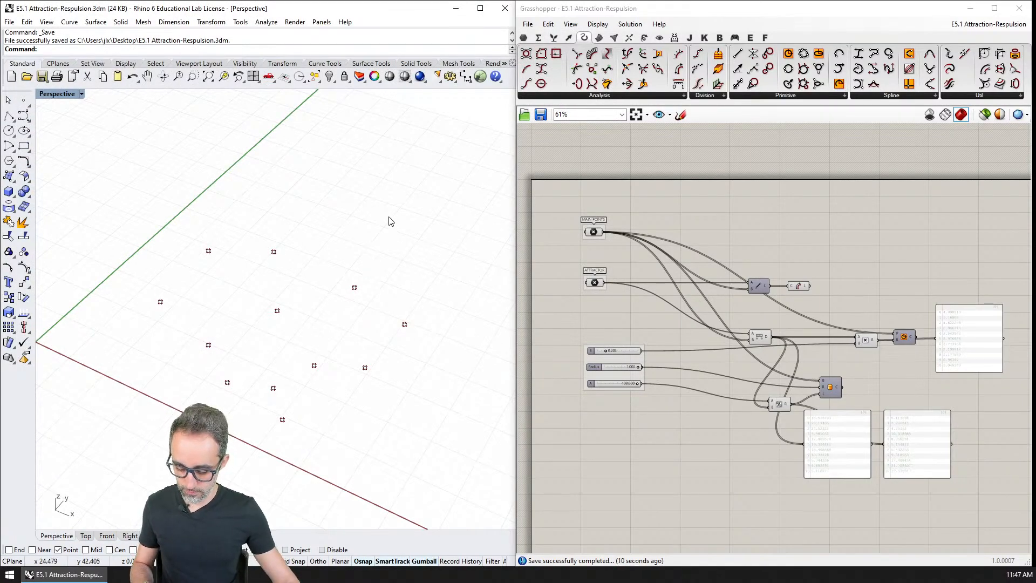
pyautogui.write('split')
pyautogui.press('Return')
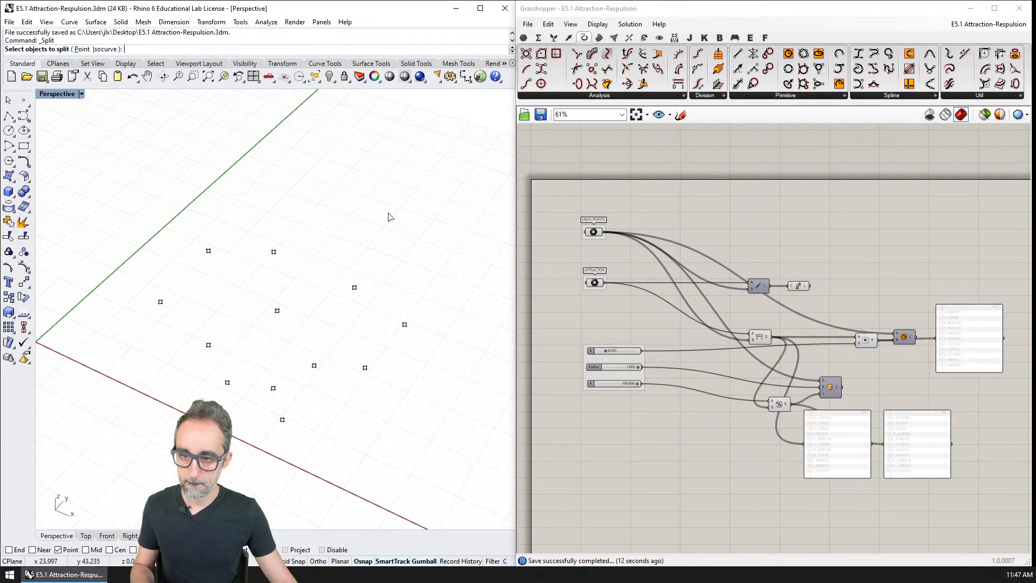
pyautogui.press('Escape')
# Save the Rhino model again and save a copy of it as "E5.2 Attraction-Respulsion.3dm".
pyautogui.hotkey('ctrl', 's')
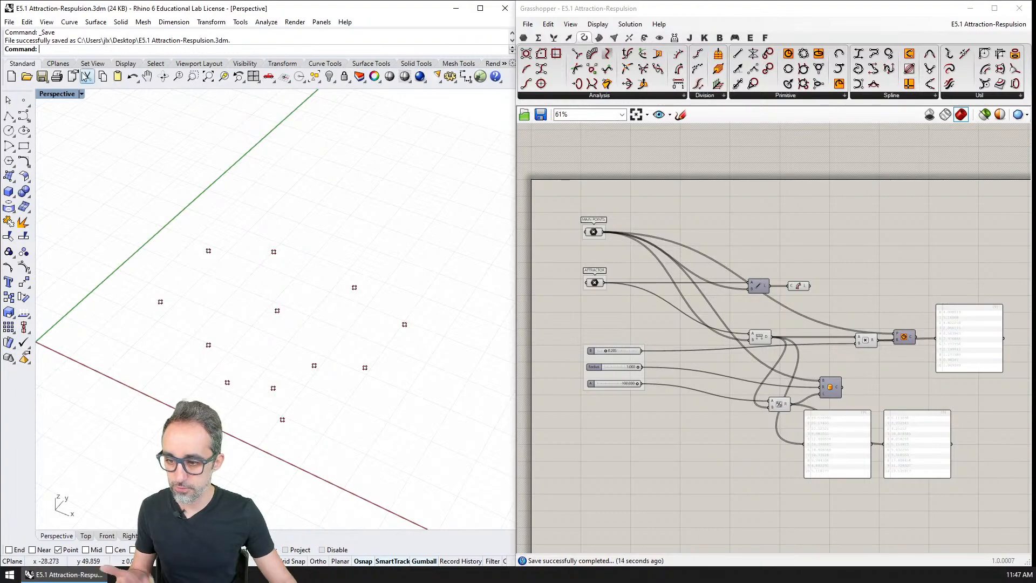
pyautogui.click(10, 22)
pyautogui.click(35, 107)
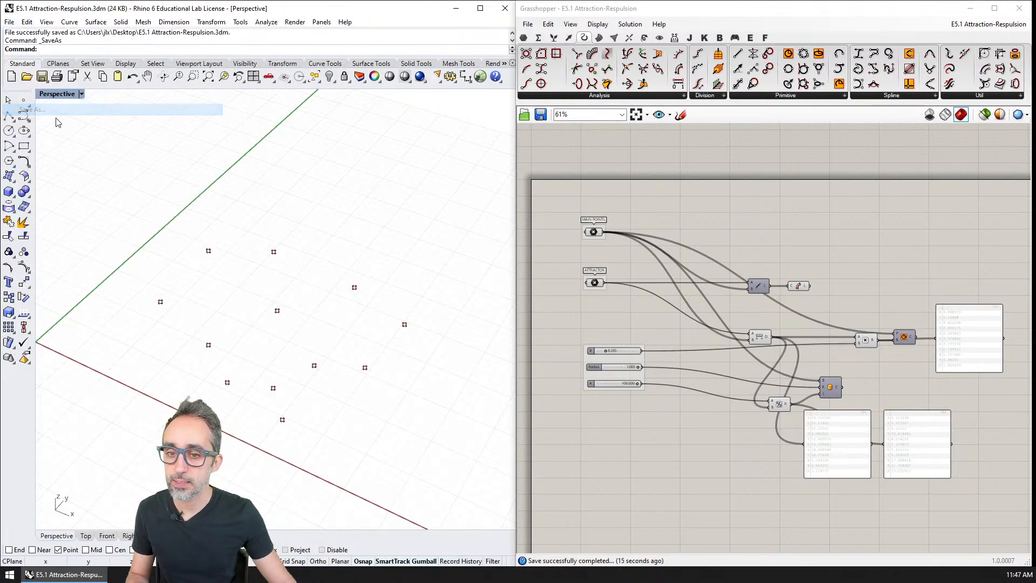
pyautogui.press('Right')
pyautogui.press('Left')
pyautogui.press('Left')
pyautogui.press('Left')
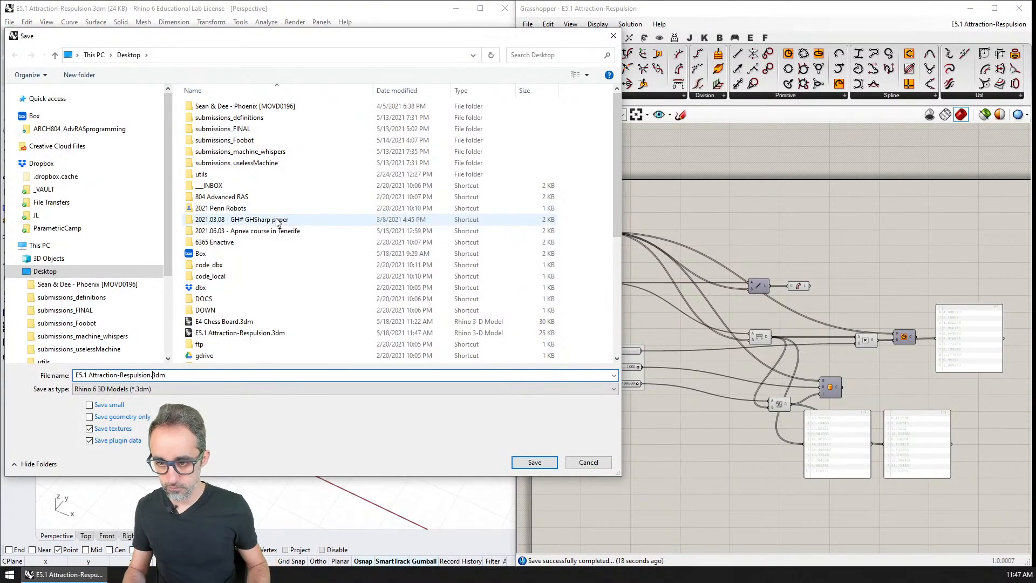
pyautogui.hotkey('ctrl', 'shift', 'Left')
pyautogui.hotkey('ctrl', 'shift', 'Left')
pyautogui.hotkey('ctrl', 'shift', 'Left')
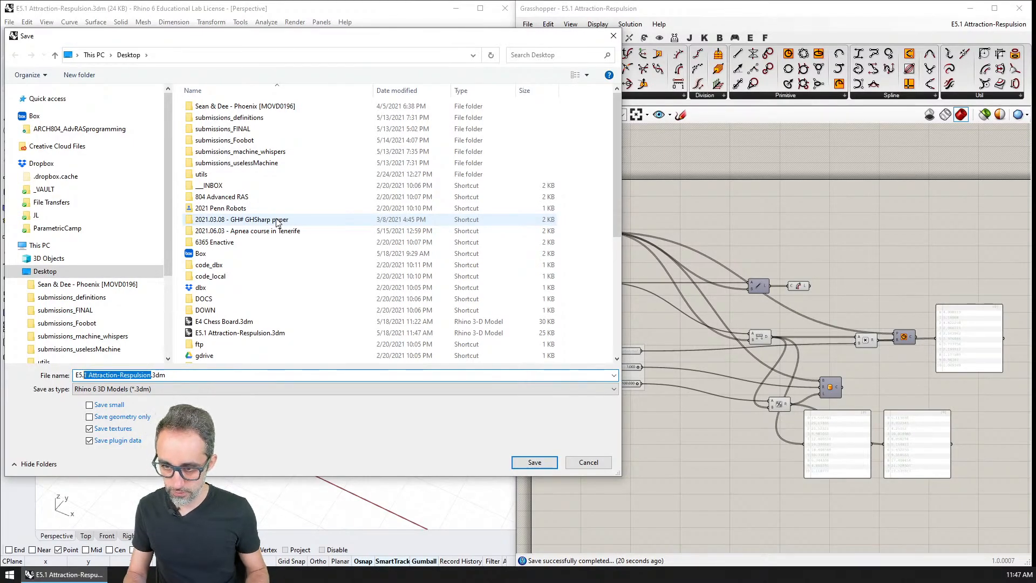
pyautogui.press('Left')
pyautogui.press('Return')
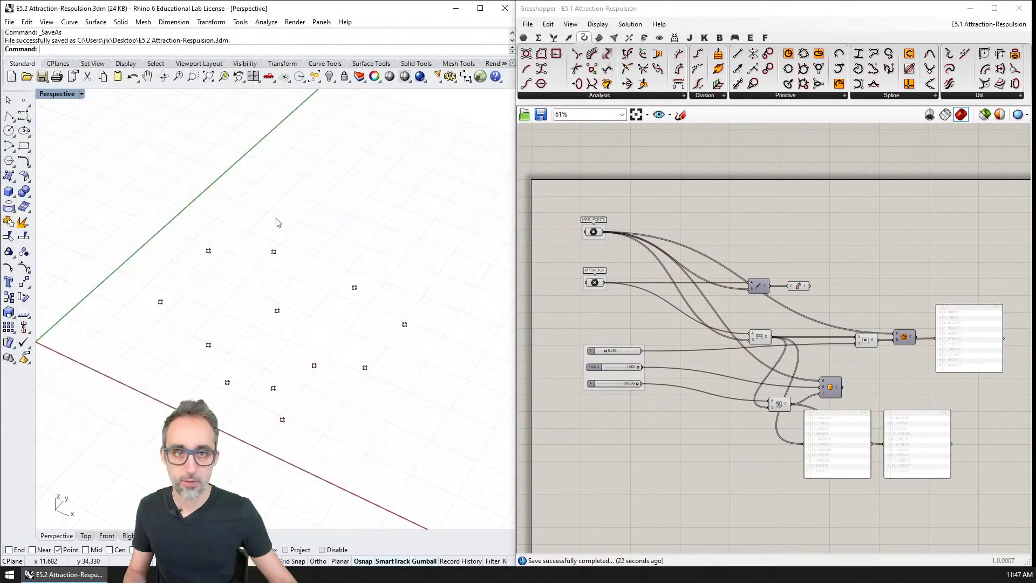
# Delete all points from the E5.2 Rhino model and close the E5.1 Grasshopper definition.
pyautogui.moveTo(616, 203); pyautogui.dragTo(606, 190, button='right')
pyautogui.moveTo(441, 213); pyautogui.dragTo(148, 443)
pyautogui.press('Delete')
pyautogui.click(969, 181)
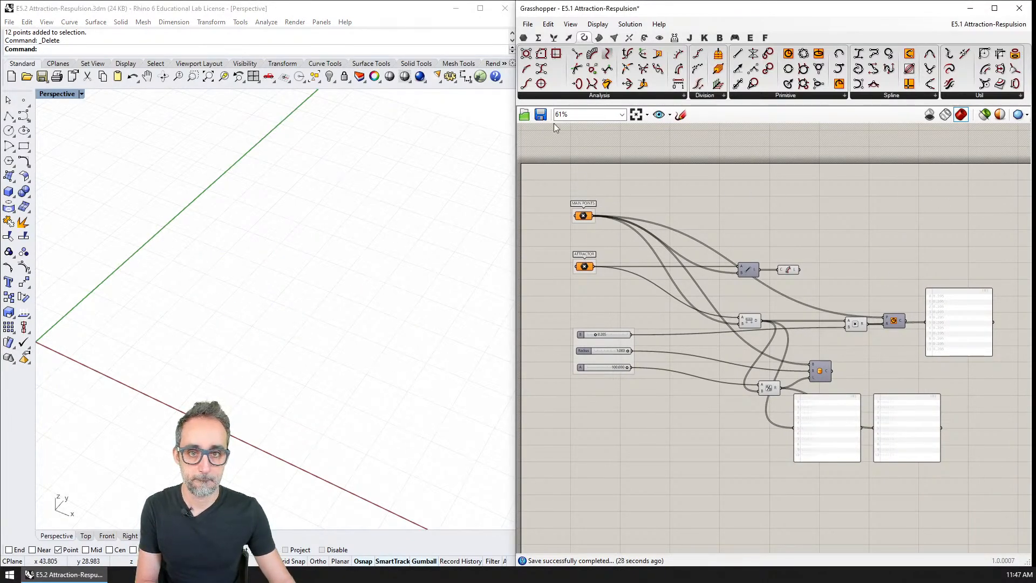
pyautogui.hotkey('ctrl', 'w')
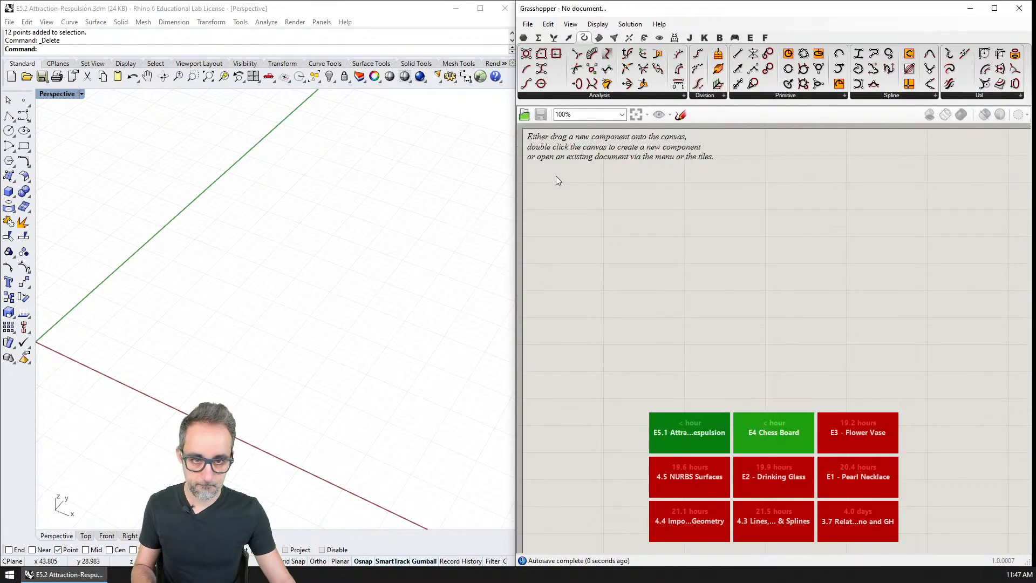
# Place a single point object in the emptied Rhino model, between the two axes near the origin.
pyautogui.moveTo(623, 252); pyautogui.dragTo(713, 328, button='right')
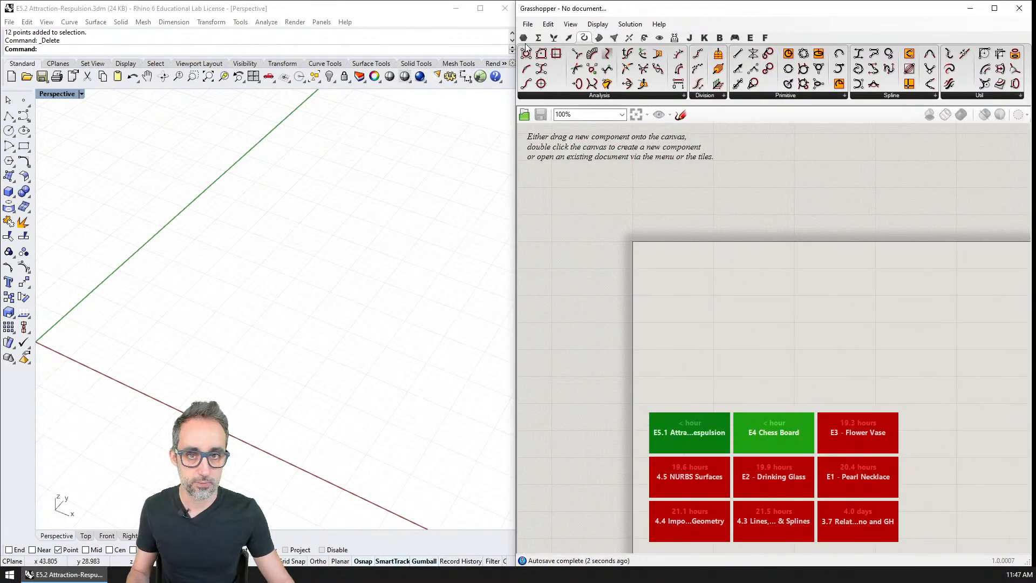
pyautogui.click(23, 100)
pyautogui.click(112, 202)
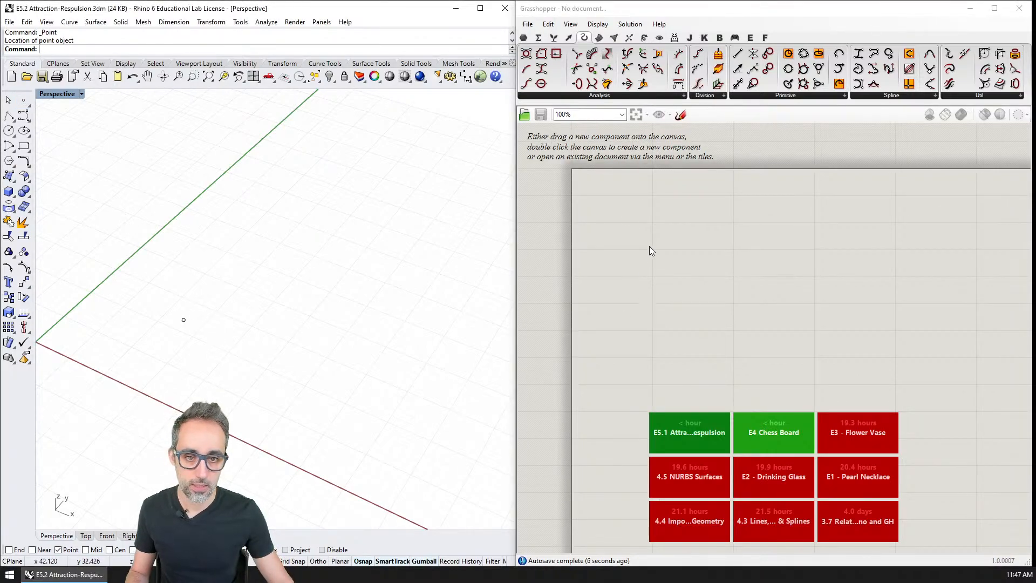
# Add a Point parameter in a new Grasshopper definition, reference the single Rhino point, and reposition the parameter on the canvas.
pyautogui.doubleClick(619, 215)
pyautogui.write('pio')
pyautogui.press('BackSpace')
pyautogui.press('BackSpace')
pyautogui.write('oint')
pyautogui.press('Return')
pyautogui.rightClick(620, 216)
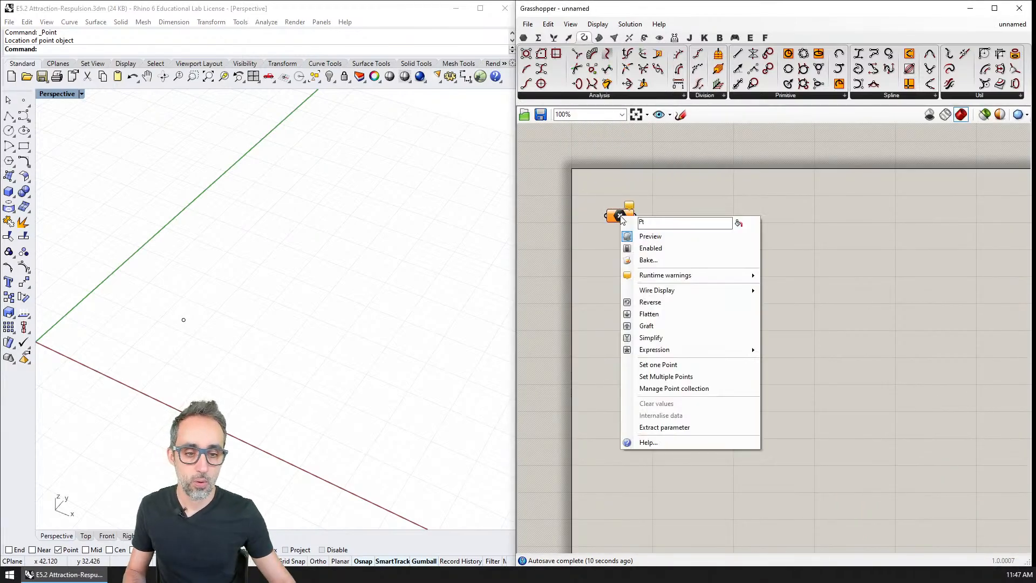
pyautogui.click(661, 365)
pyautogui.click(184, 319)
pyautogui.moveTo(617, 205); pyautogui.dragTo(678, 223)
# Add a number slider with the value 10.000 to the canvas just below the Point parameter.
pyautogui.doubleClick(685, 272)
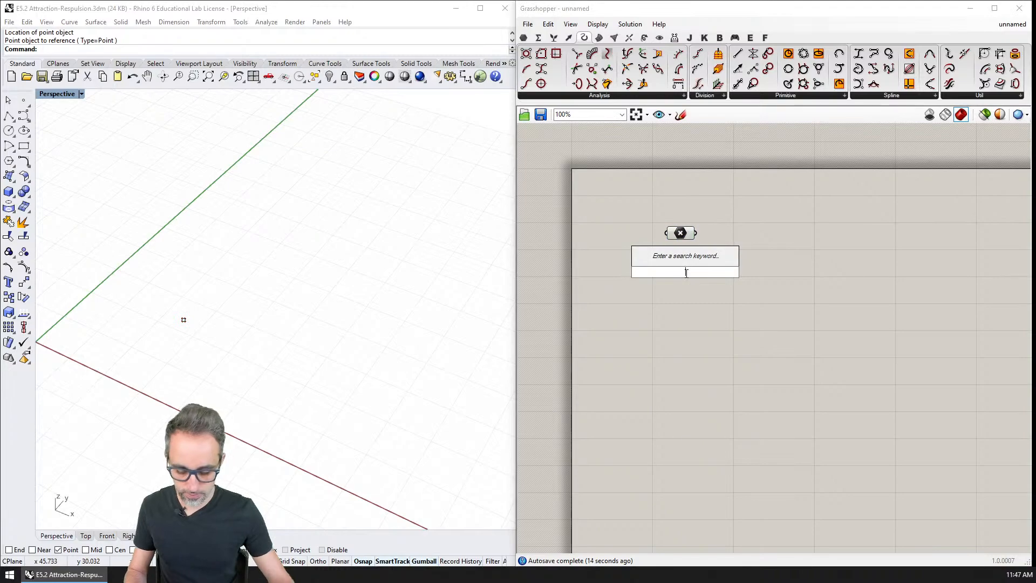
pyautogui.write('cells')
pyautogui.press('BackSpace')
pyautogui.press('BackSpace')
pyautogui.press('BackSpace')
pyautogui.press('BackSpace')
pyautogui.press('BackSpace')
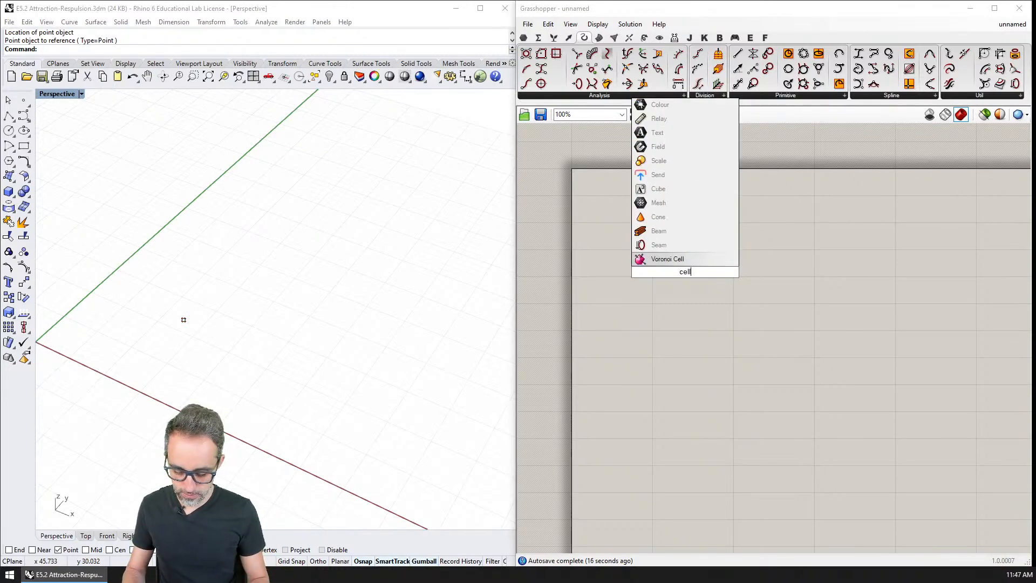
pyautogui.write('10')
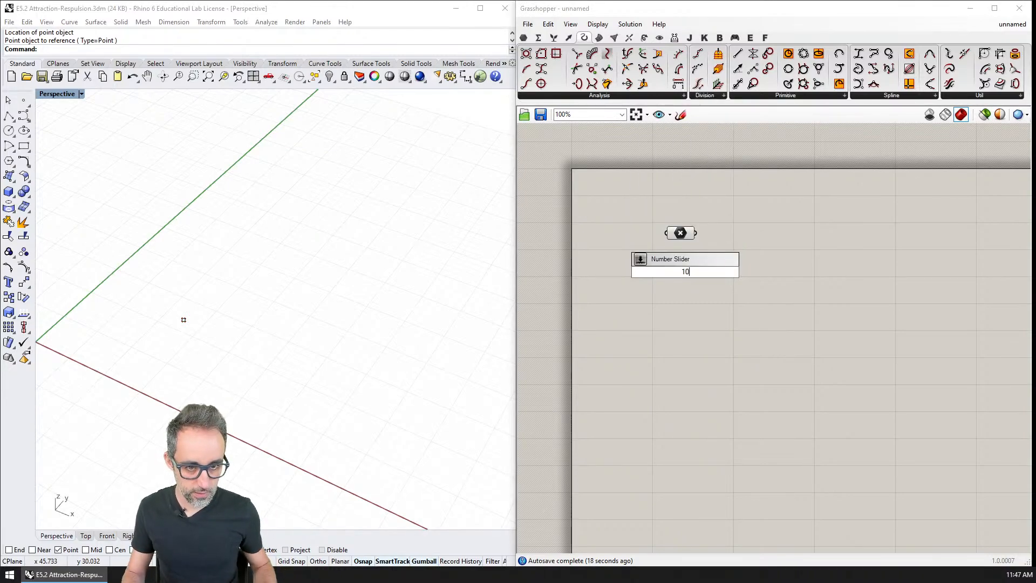
pyautogui.press('Return')
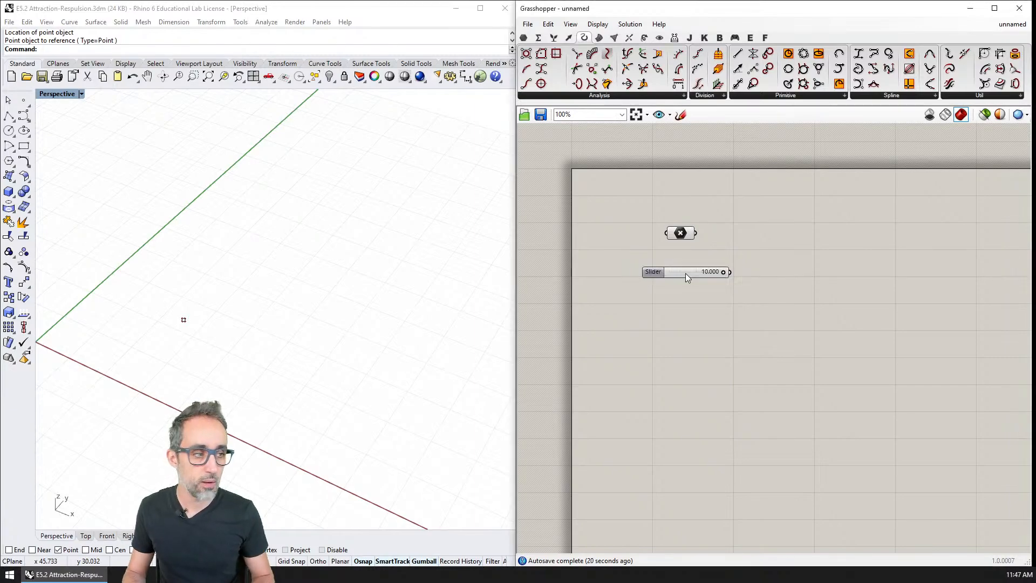
pyautogui.moveTo(694, 273); pyautogui.dragTo(720, 269)
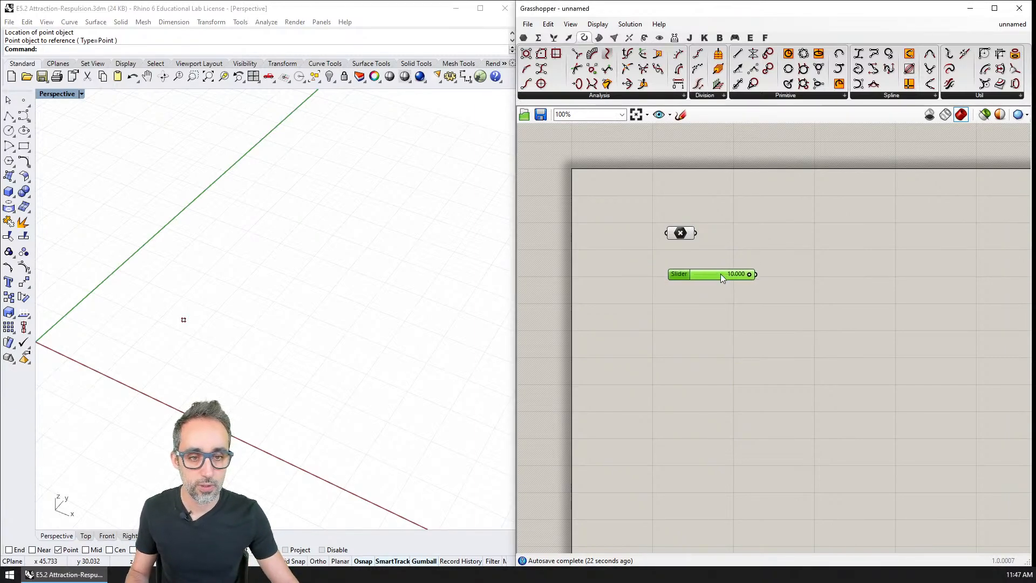
# Add an integer slider set to 20 under the 10.000 slider and place a duplicate of it below.
pyautogui.doubleClick(689, 296)
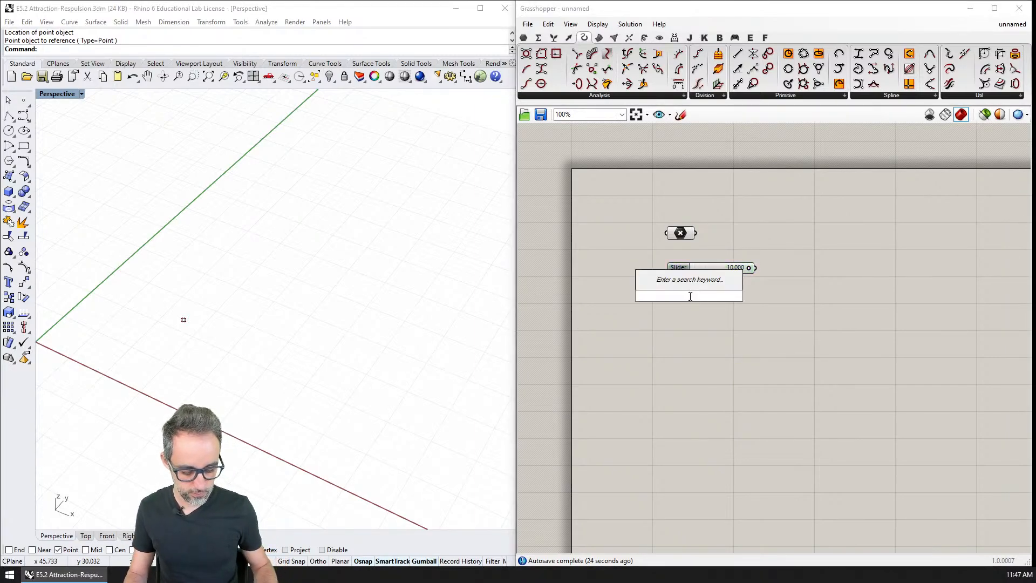
pyautogui.write('20')
pyautogui.press('Return')
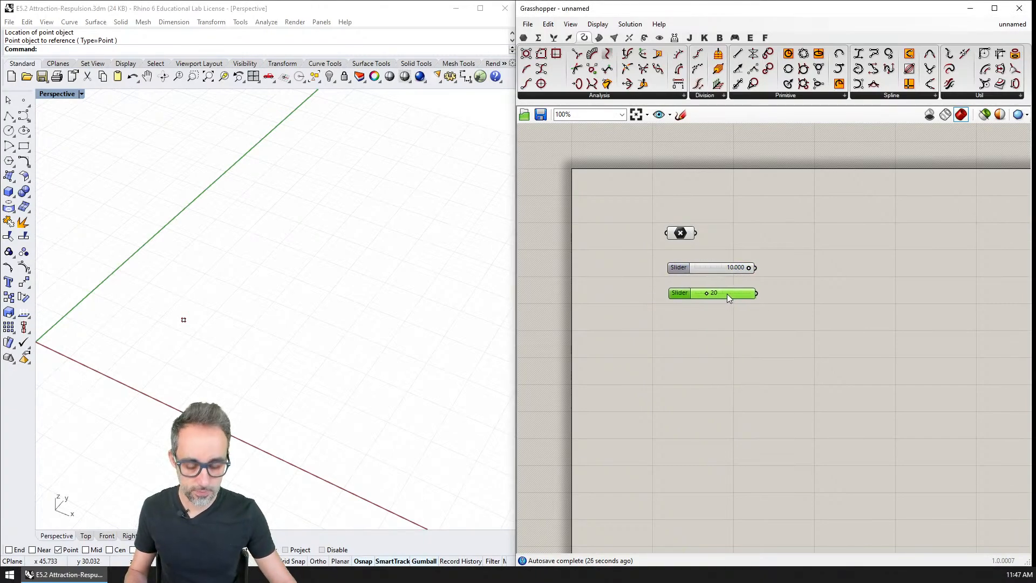
pyautogui.keyDown('alt'); pyautogui.moveTo(734, 297); pyautogui.dragTo(736, 316); pyautogui.keyUp('alt')
pyautogui.moveTo(829, 282); pyautogui.dragTo(777, 283, button='right')
pyautogui.click(777, 283)
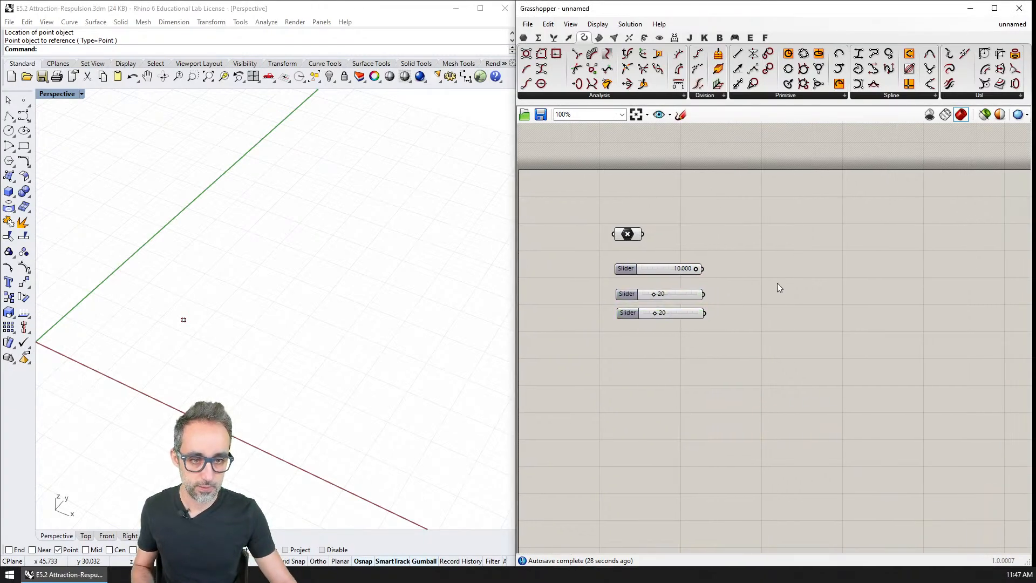
# Add a Square grid component fed by the Point parameter, with the 10.000 slider as size and the two 20 sliders as X and Y extents.
pyautogui.doubleClick(777, 286)
pyautogui.write('suare')
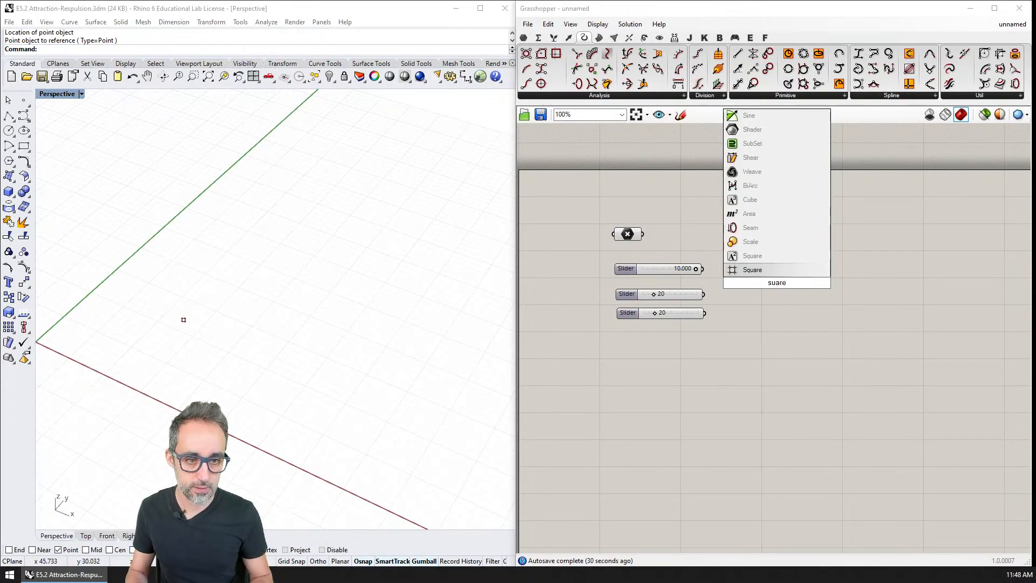
pyautogui.press('Return')
pyautogui.moveTo(642, 234); pyautogui.dragTo(789, 257)
pyautogui.moveTo(704, 269); pyautogui.dragTo(780, 247)
pyautogui.moveTo(704, 293); pyautogui.dragTo(779, 257)
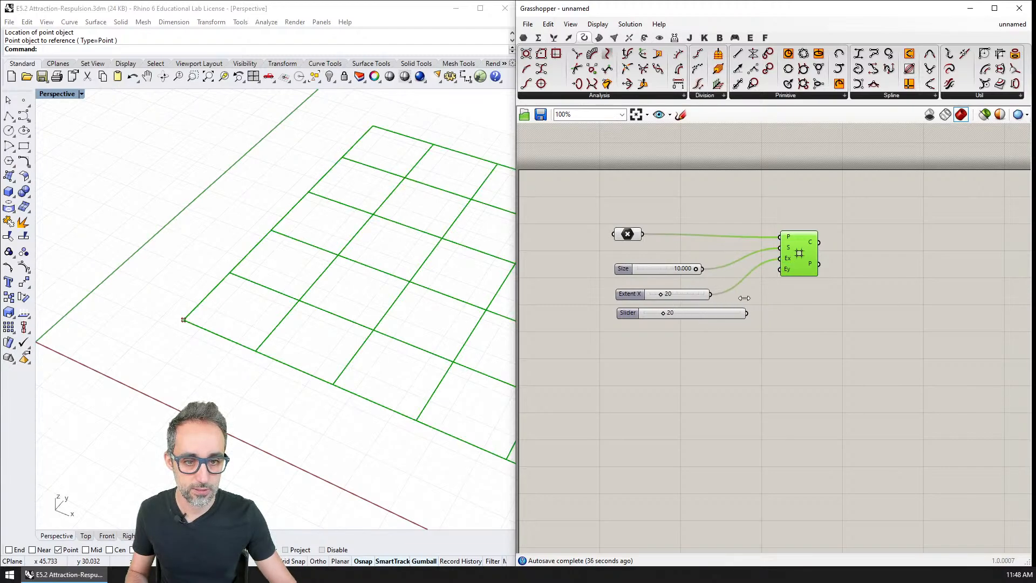
pyautogui.moveTo(704, 313); pyautogui.dragTo(817, 260)
pyautogui.scroll(-4, 270, 318)
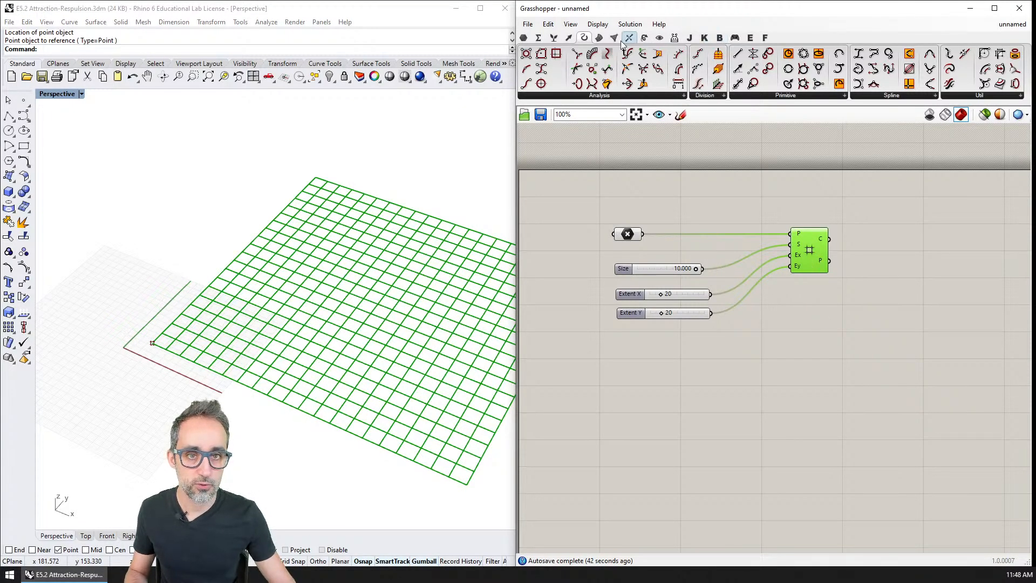
# Add a Center Box component below and beyond the Square grid and connect the grid's points output to its base input.
pyautogui.click(599, 37)
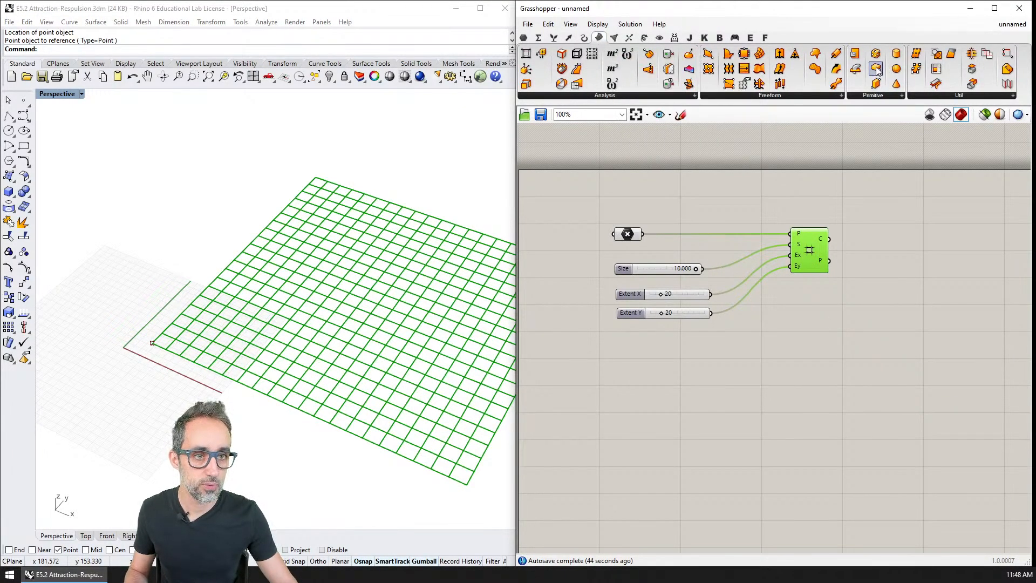
pyautogui.click(875, 98)
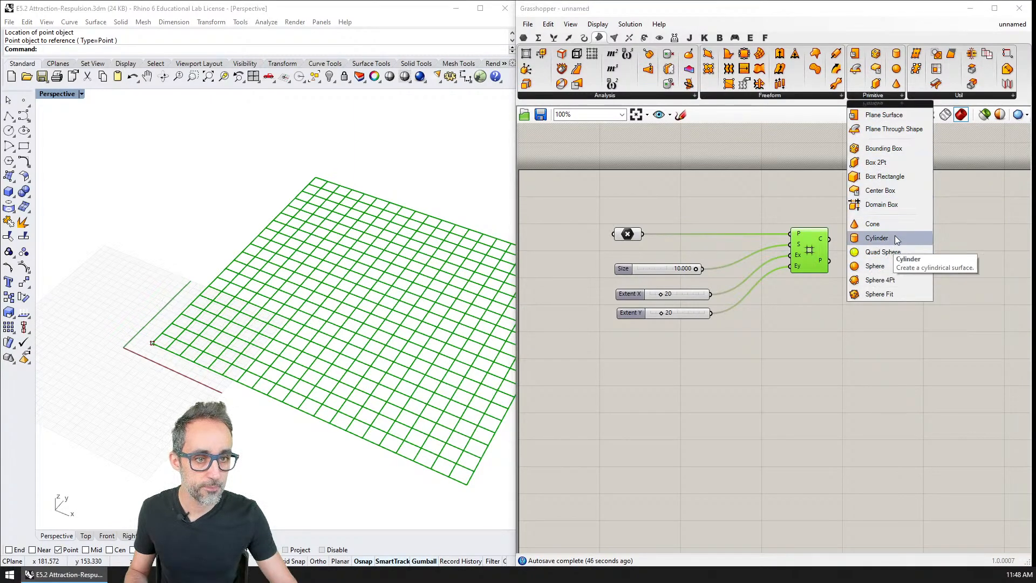
pyautogui.click(880, 191)
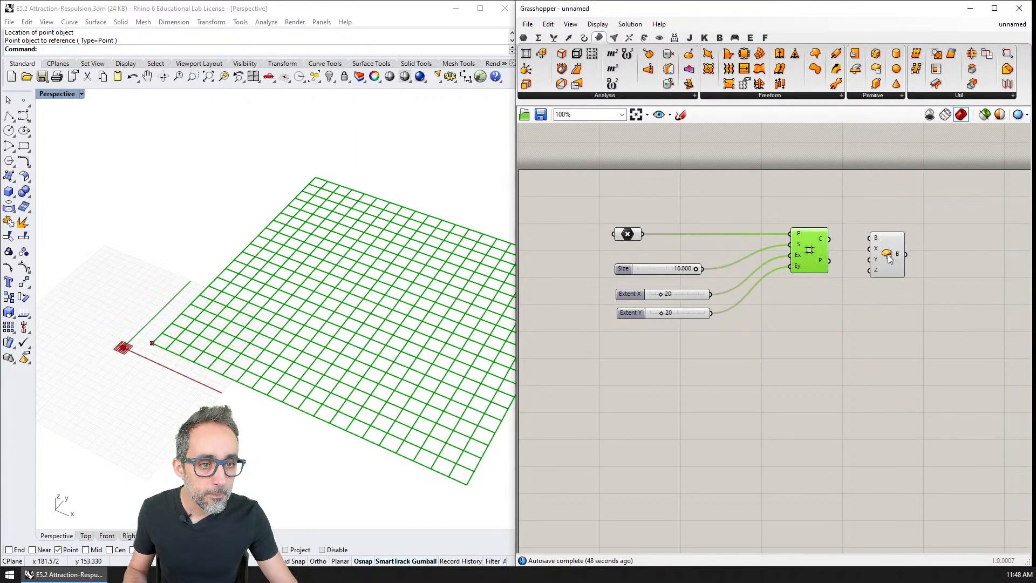
pyautogui.moveTo(878, 253)
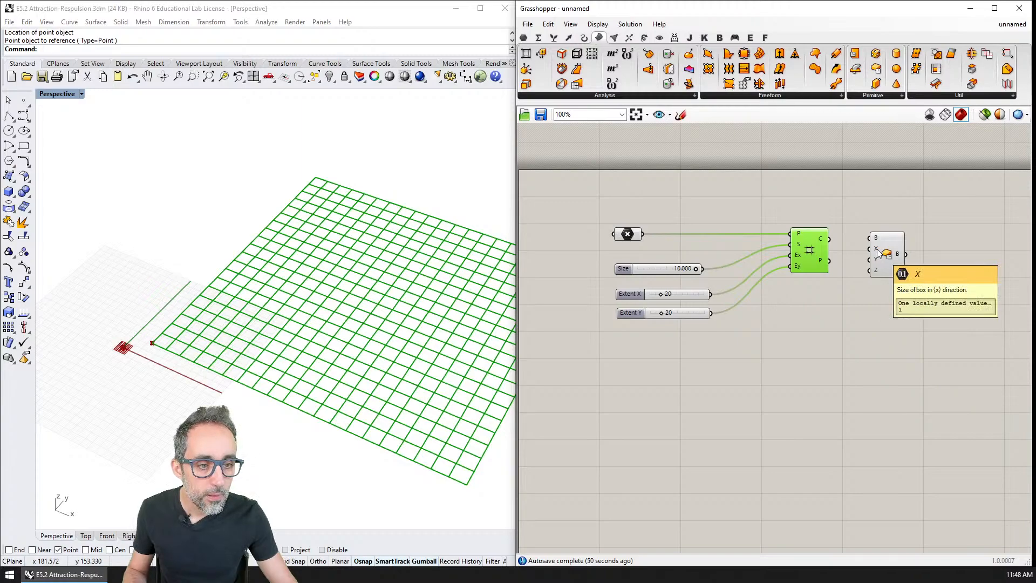
pyautogui.moveTo(891, 259); pyautogui.dragTo(900, 367)
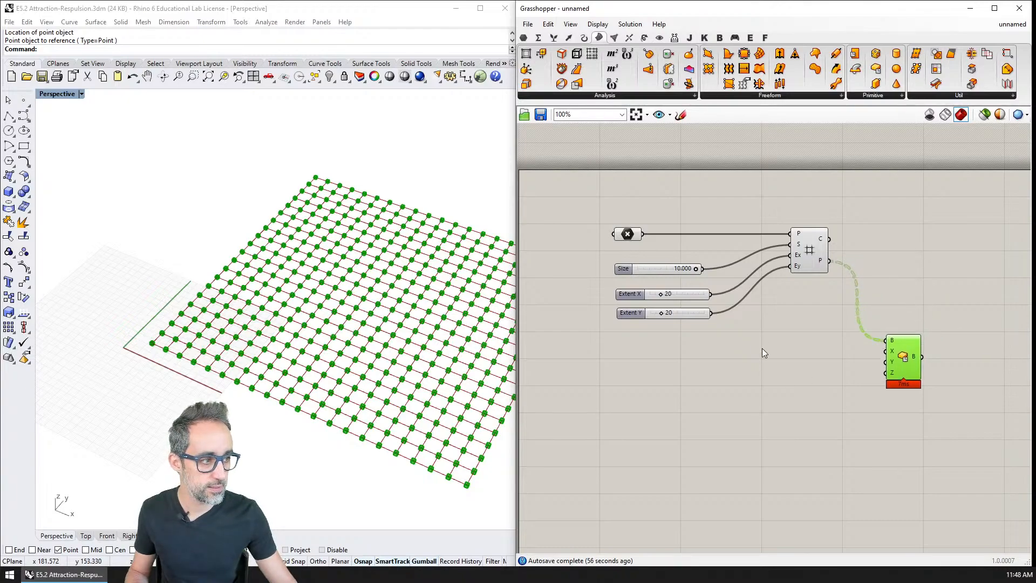
pyautogui.scroll(2, 762, 348)
pyautogui.keyDown('shift'); pyautogui.moveTo(391, 292); pyautogui.dragTo(243, 282, button='right'); pyautogui.keyUp('shift')
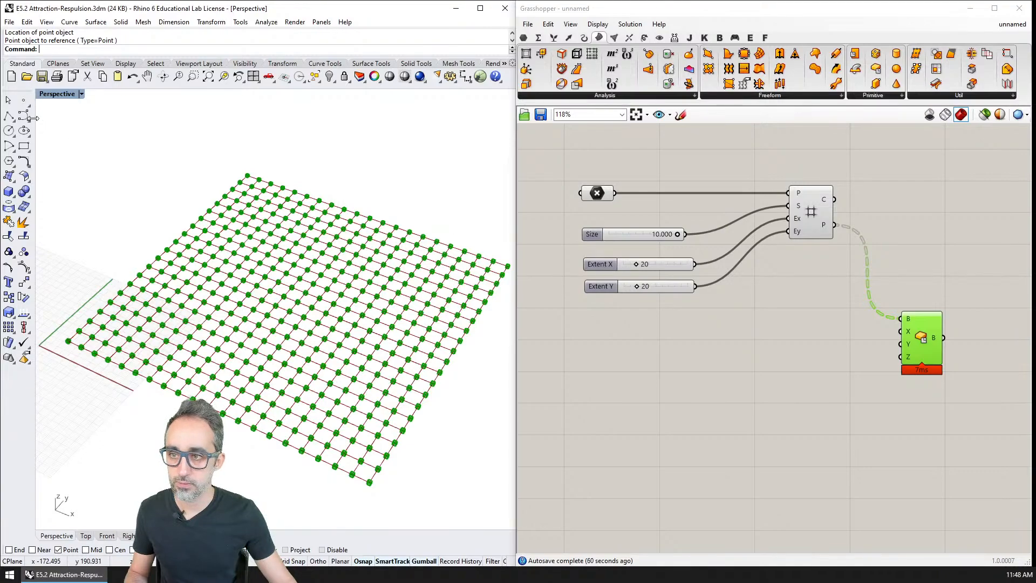
# Create three empty Point parameters stacked in a column below the Extent sliders.
pyautogui.click(597, 191)
pyautogui.doubleClick(583, 177)
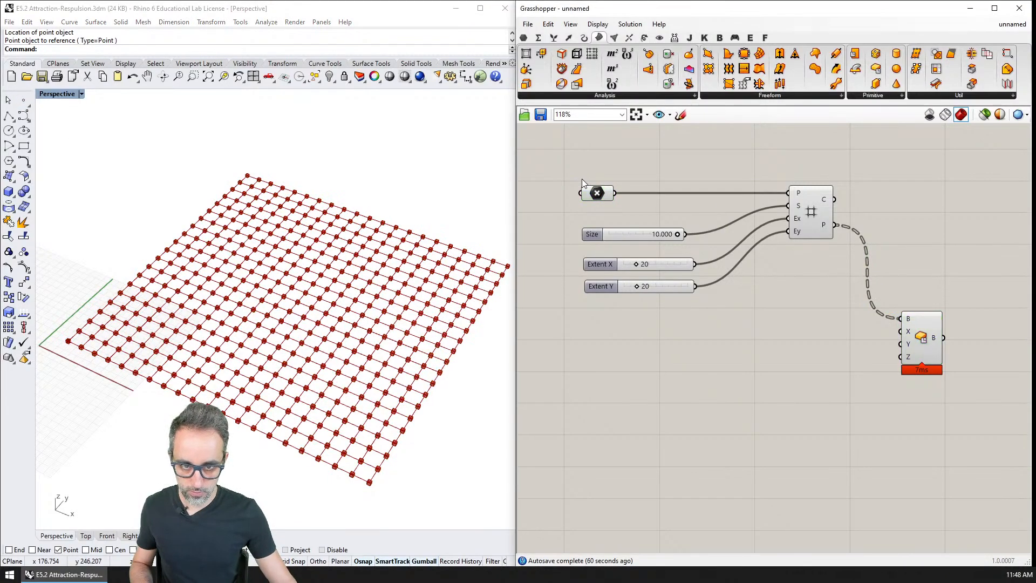
pyautogui.write('point')
pyautogui.press('Return')
pyautogui.moveTo(586, 179); pyautogui.dragTo(612, 432)
pyautogui.hotkey('ctrl', 'c')
pyautogui.hotkey('ctrl', 'v')
pyautogui.hotkey('ctrl', 'v')
pyautogui.moveTo(634, 482); pyautogui.dragTo(606, 359)
pyautogui.click(606, 356)
pyautogui.click(573, 319)
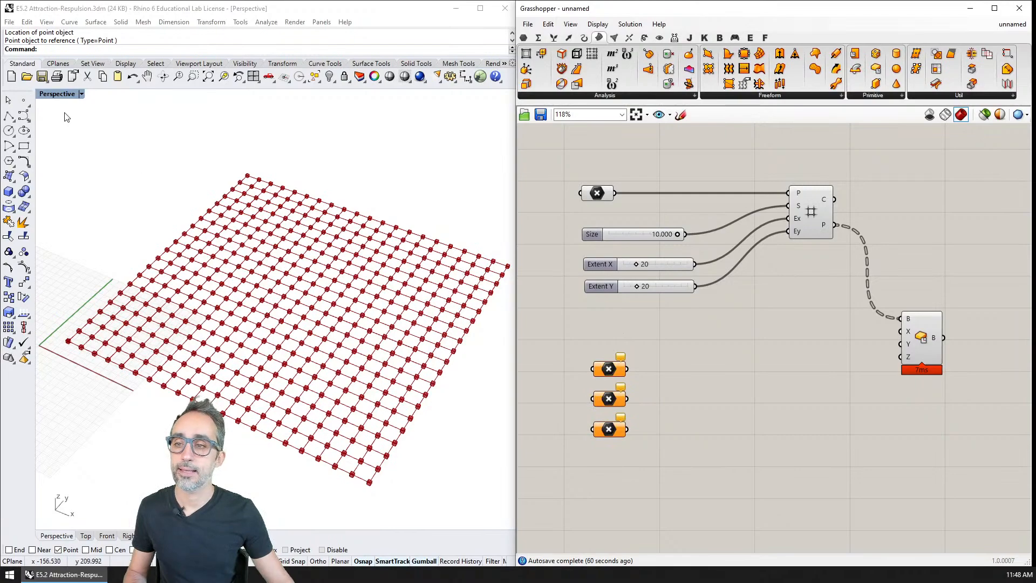
# Place three point objects in the Rhino model, spread across the grid area.
pyautogui.click(24, 101)
pyautogui.click(176, 323)
pyautogui.rightClick(208, 322)
pyautogui.click(284, 265)
pyautogui.rightClick(386, 318)
pyautogui.click(351, 400)
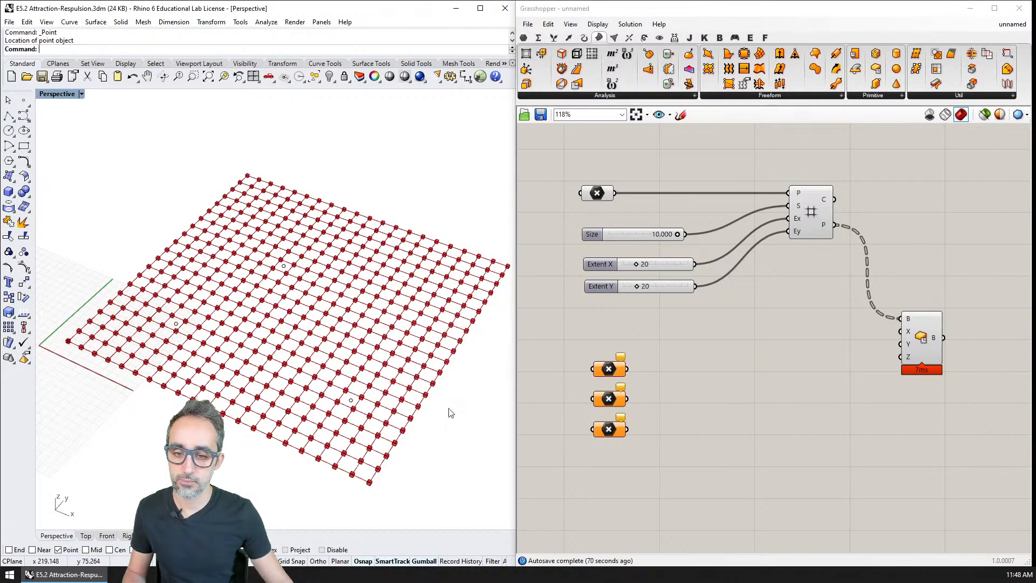
# Reference one of the three new Rhino points in each of the three empty Point parameters.
pyautogui.rightClick(609, 371)
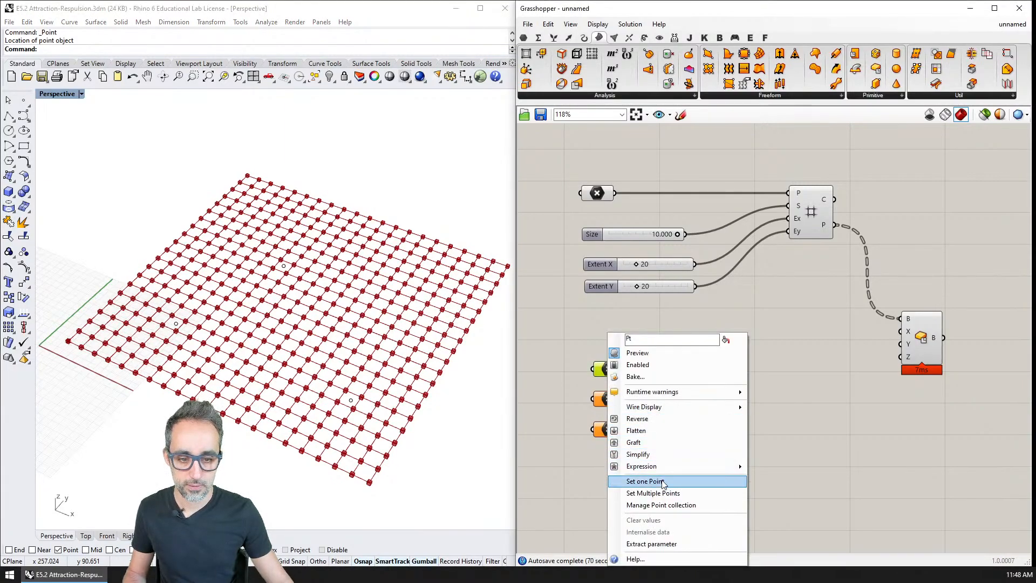
pyautogui.click(663, 483)
pyautogui.click(176, 323)
pyautogui.rightClick(609, 403)
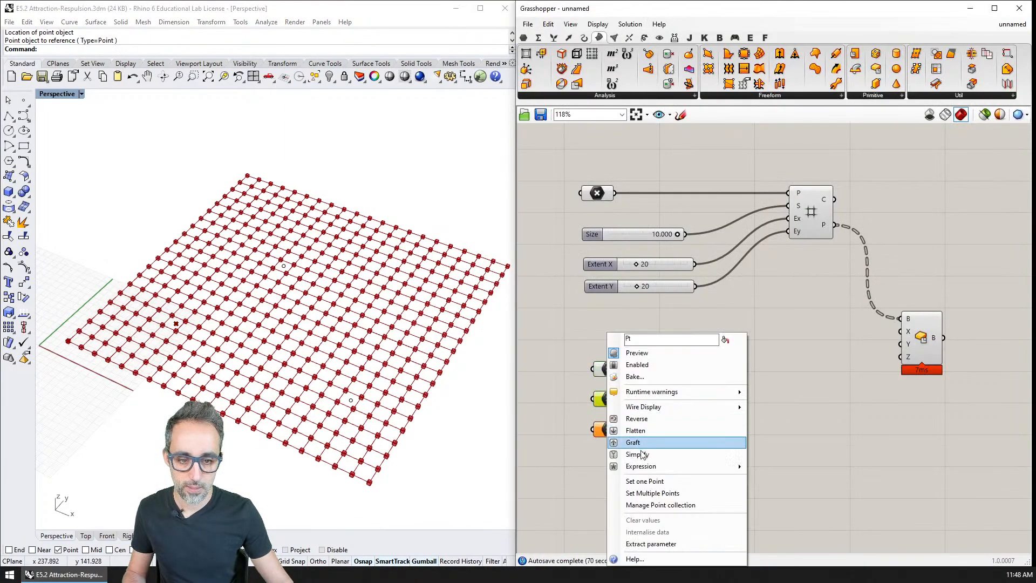
pyautogui.click(663, 442)
pyautogui.moveTo(258, 250); pyautogui.dragTo(334, 288)
pyautogui.click(608, 429)
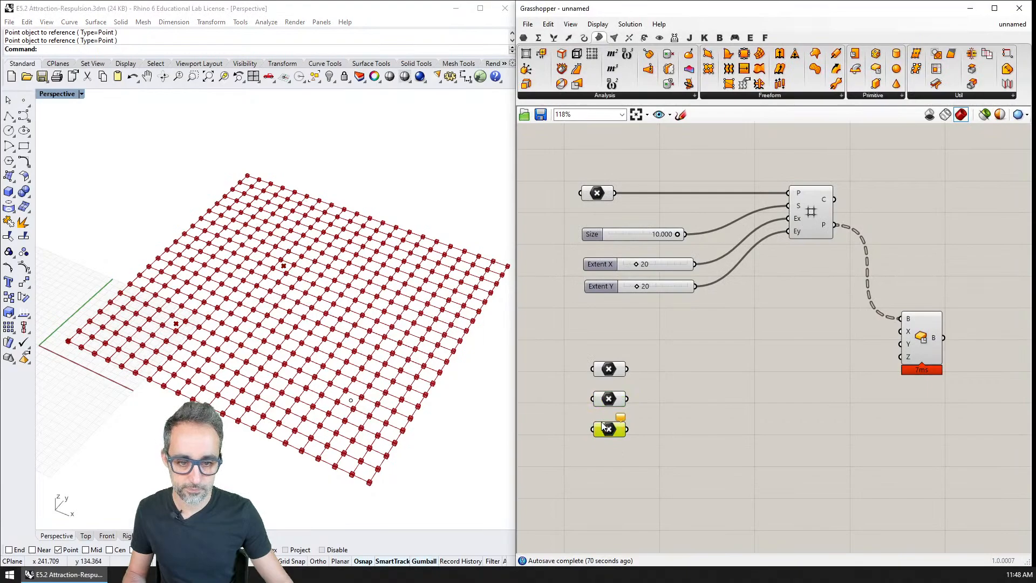
pyautogui.rightClick(606, 430)
pyautogui.click(642, 481)
pyautogui.click(350, 399)
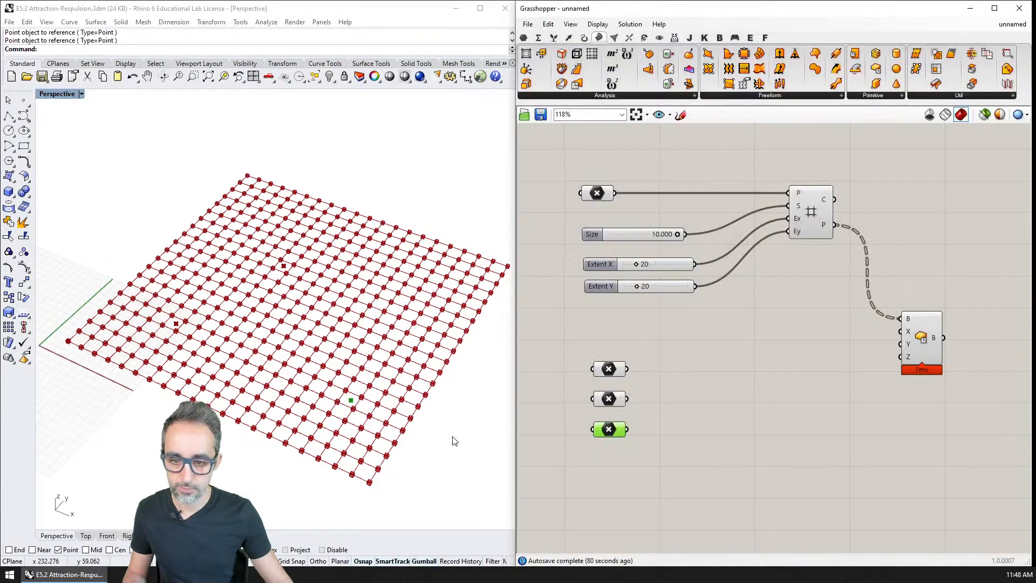
# Space out the three attractor Point parameters and put a number slider of 10.00 beneath each one.
pyautogui.moveTo(609, 429); pyautogui.dragTo(612, 481)
pyautogui.moveTo(616, 404); pyautogui.dragTo(619, 436)
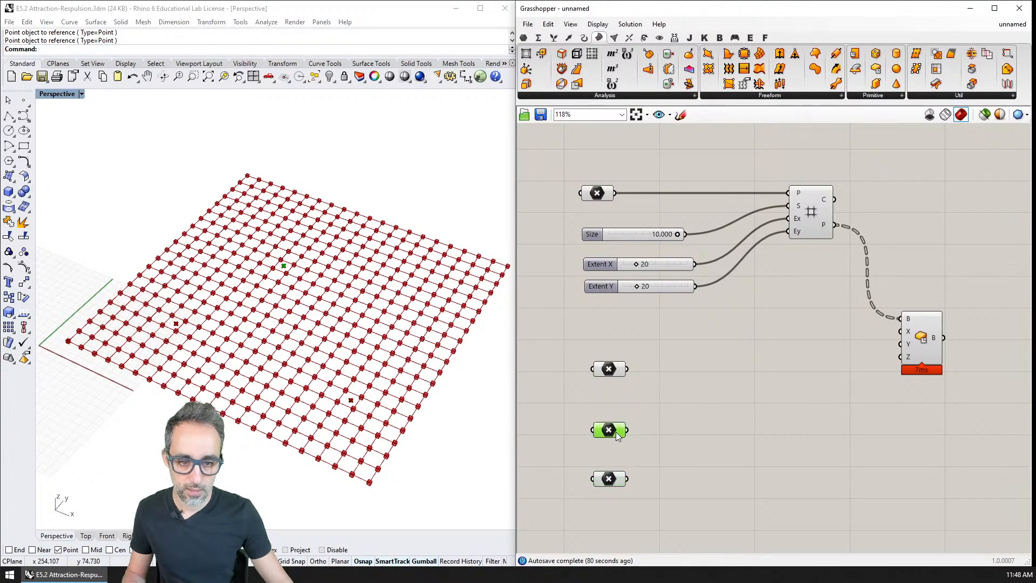
pyautogui.doubleClick(613, 402)
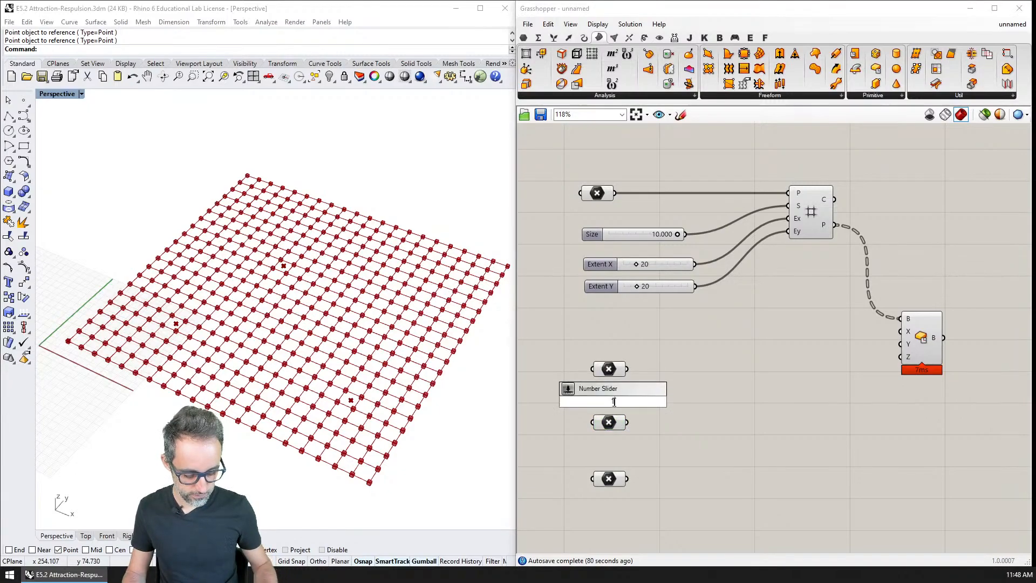
pyautogui.write('10.00')
pyautogui.press('Return')
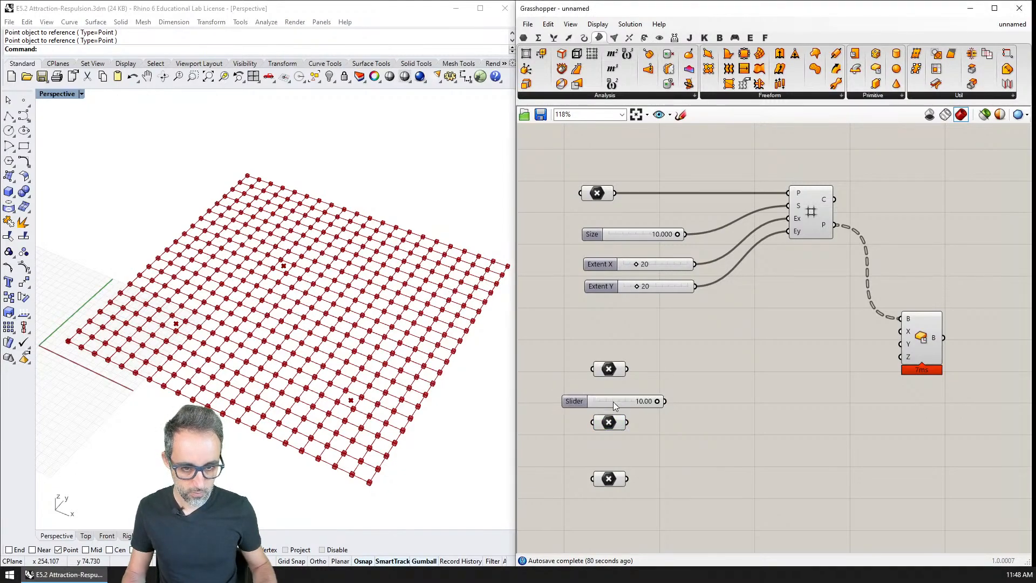
pyautogui.moveTo(613, 401); pyautogui.dragTo(640, 443)
pyautogui.hotkey('ctrl', 'v')
pyautogui.moveTo(658, 404); pyautogui.dragTo(644, 506)
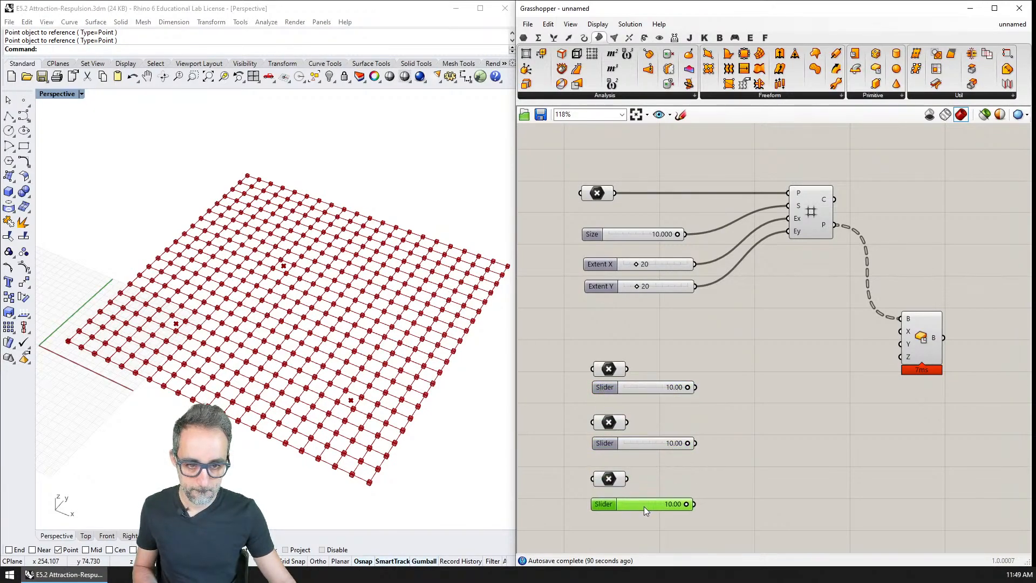
# Add a Distance component measuring from the Square grid points to the first attractor point.
pyautogui.scroll(-1, 669, 404)
pyautogui.moveTo(847, 326); pyautogui.dragTo(914, 326)
pyautogui.doubleClick(808, 348)
pyautogui.write('distance')
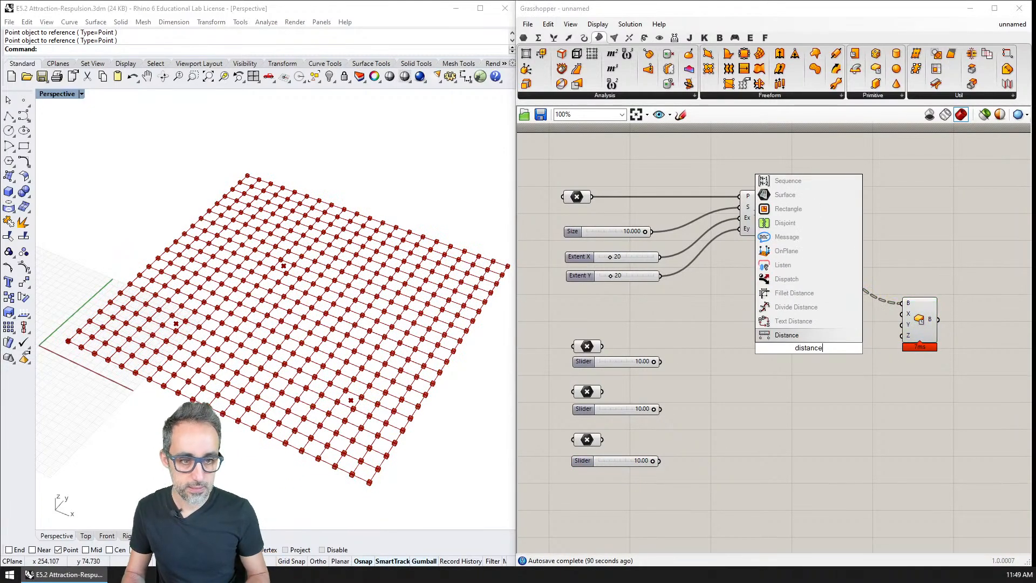
pyautogui.press('Return')
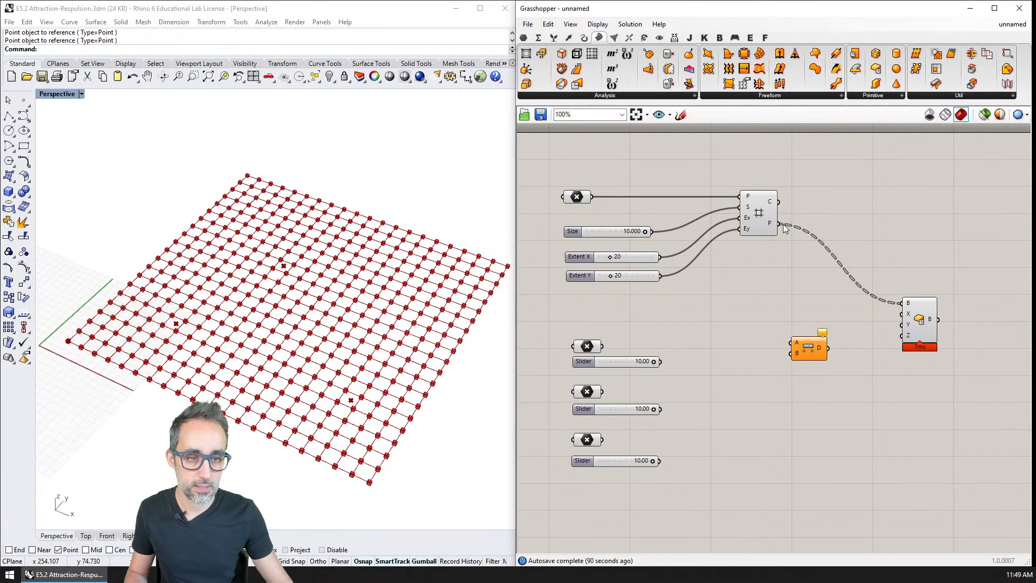
pyautogui.moveTo(778, 224); pyautogui.dragTo(791, 343)
pyautogui.moveTo(602, 346); pyautogui.dragTo(764, 345)
# Add a Multiplication component after the Distance component and connect the distances to its A input.
pyautogui.click(822, 344)
pyautogui.doubleClick(822, 344)
pyautogui.write('mul')
pyautogui.press('Up')
pyautogui.press('Return')
pyautogui.moveTo(778, 340); pyautogui.dragTo(790, 343)
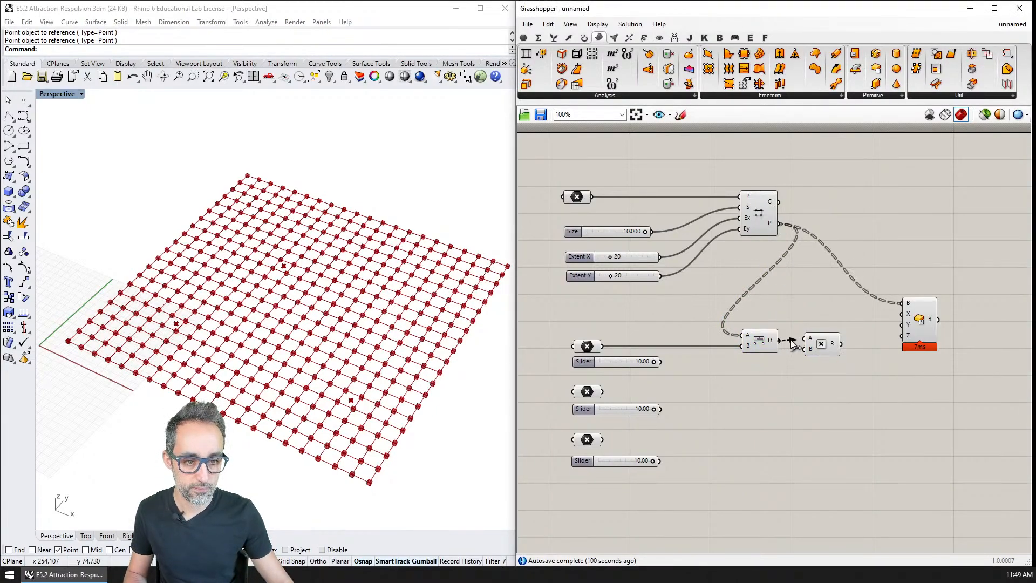
# Replace the first attractor's slider with a 1.000 slider wired to the Multiplication's B input, and feed the product into Center Box X.
pyautogui.click(625, 362)
pyautogui.press('Delete')
pyautogui.doubleClick(608, 362)
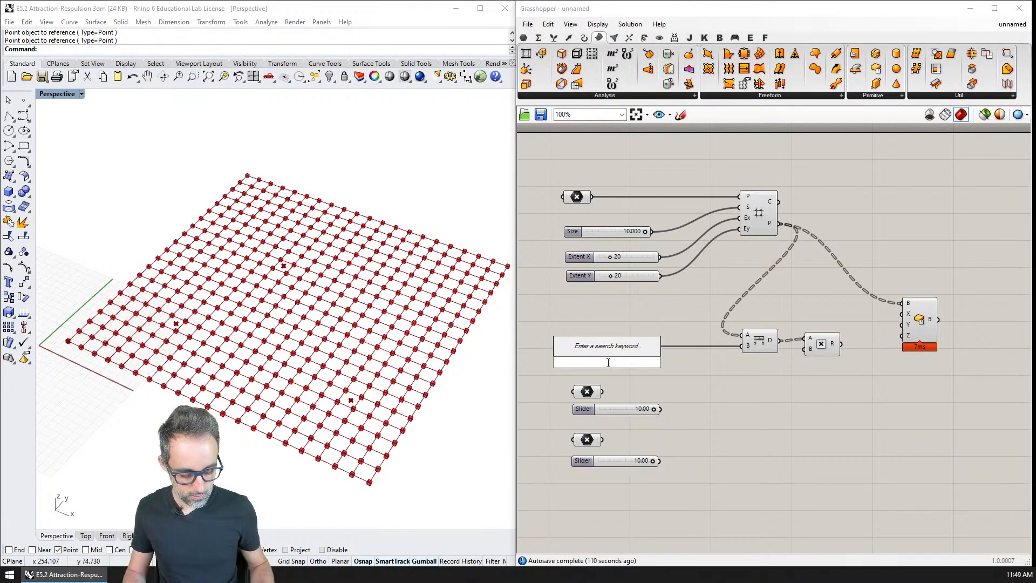
pyautogui.write('1.0000')
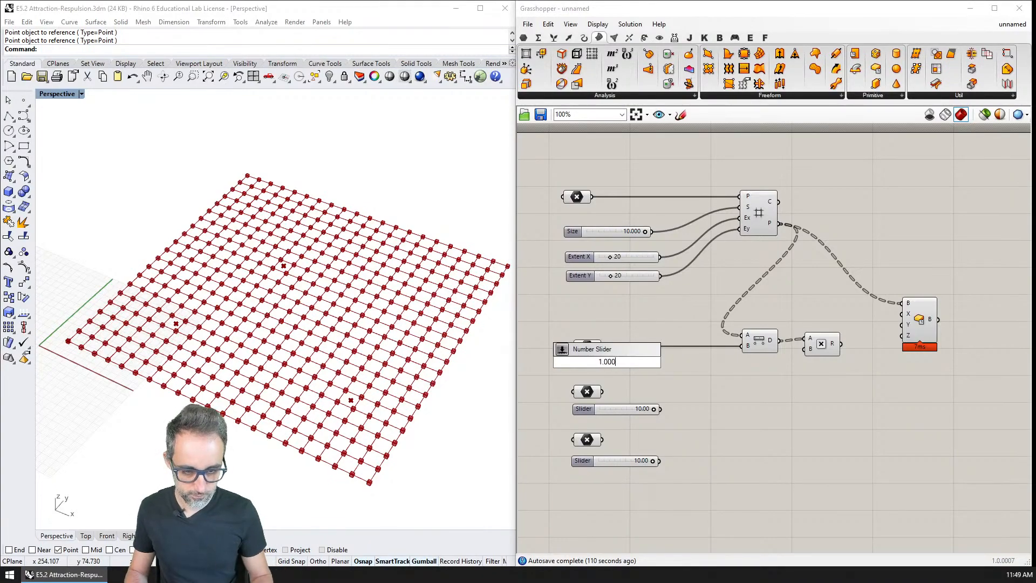
pyautogui.press('Return')
pyautogui.moveTo(829, 345); pyautogui.dragTo(832, 347)
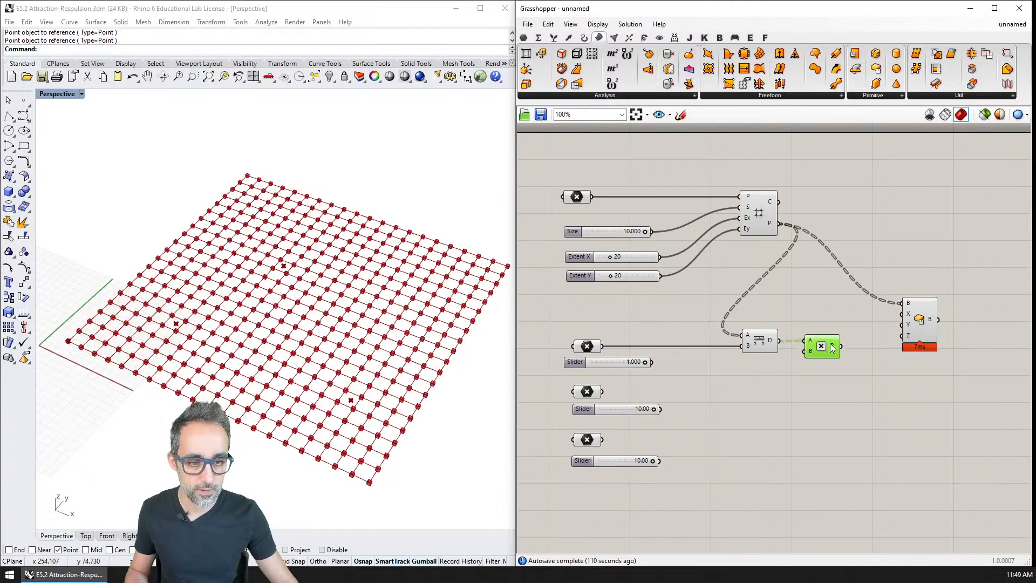
pyautogui.moveTo(651, 362); pyautogui.dragTo(902, 314)
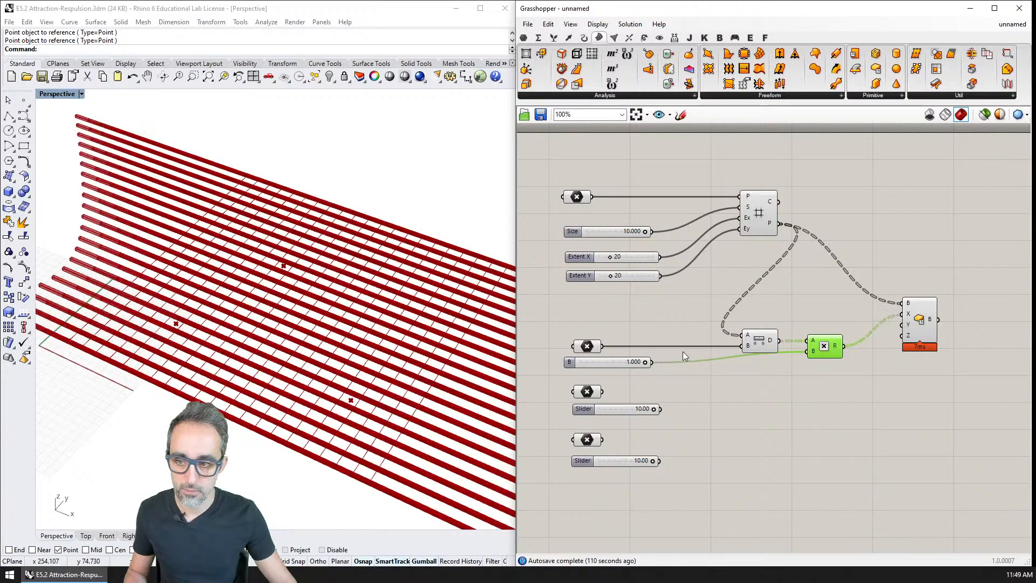
# Lower the first attractor's multiplier slider to 0.017 and move the Distance and Multiplication components closer to their inputs.
pyautogui.moveTo(644, 362)
pyautogui.mouseDown()
pyautogui.moveTo(577, 367)
pyautogui.moveTo(637, 362)
pyautogui.mouseUp()
pyautogui.moveTo(825, 349); pyautogui.dragTo(705, 346)
pyautogui.click(786, 332)
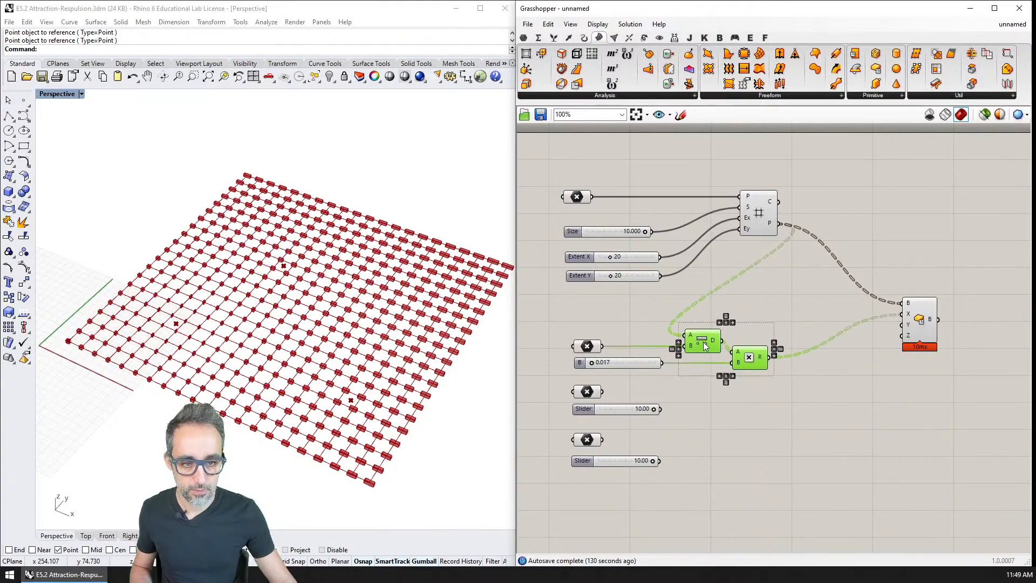
# Replace the second and third Point parameters and sliders with two copies of the first attractor's complete chain, placed below it.
pyautogui.moveTo(688, 381); pyautogui.dragTo(559, 496)
pyautogui.press('Delete')
pyautogui.moveTo(809, 389); pyautogui.dragTo(592, 334)
pyautogui.hotkey('ctrl', 'c')
pyautogui.hotkey('ctrl', 'v')
pyautogui.hotkey('ctrl', 'v')
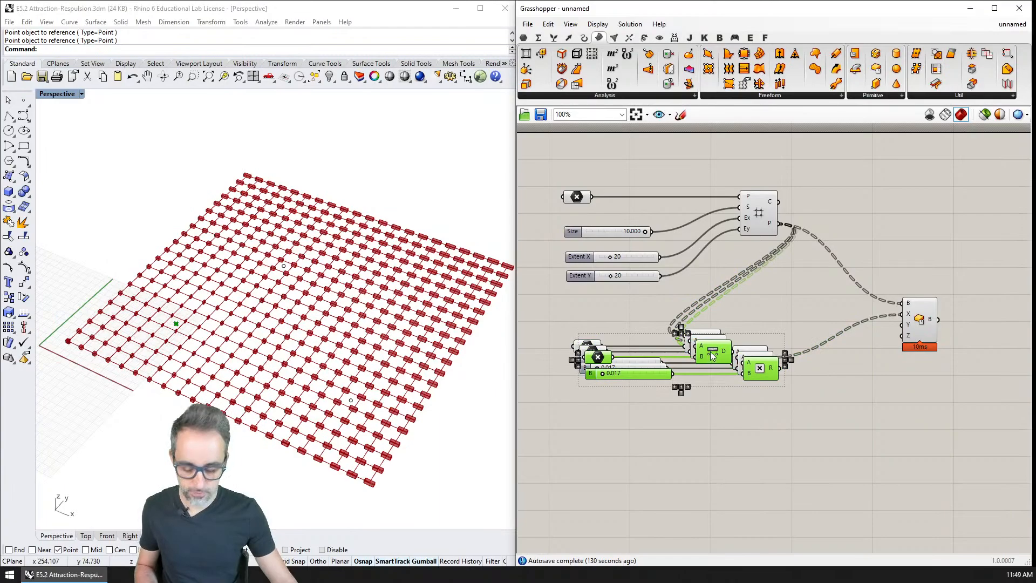
pyautogui.hotkey('ctrl', 'z')
pyautogui.hotkey('ctrl', 'z')
pyautogui.hotkey('ctrl', 'v')
pyautogui.moveTo(720, 364); pyautogui.dragTo(698, 413)
pyautogui.hotkey('ctrl', 'v')
pyautogui.moveTo(717, 370); pyautogui.dragTo(699, 490)
# Reference the second and third Rhino attractor points in the Point parameters of the two copied chains.
pyautogui.rightClick(588, 415)
pyautogui.click(610, 442)
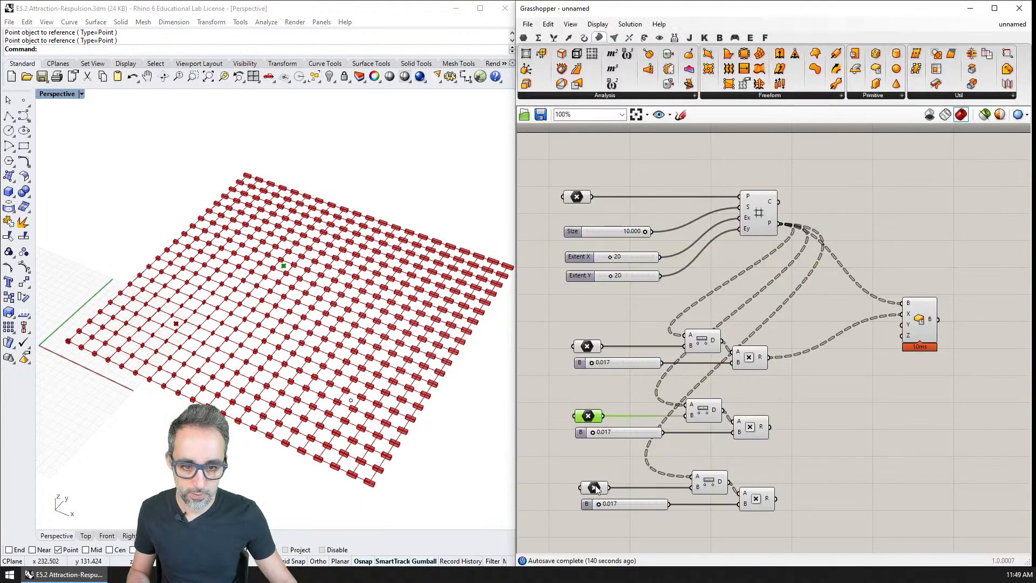
pyautogui.click(595, 487)
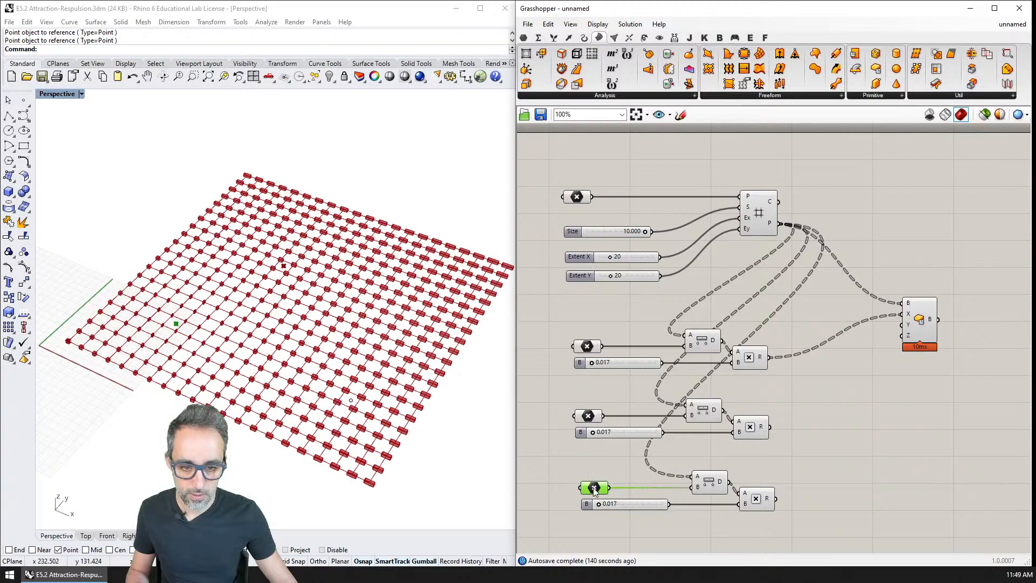
pyautogui.click(603, 433)
pyautogui.moveTo(601, 487); pyautogui.dragTo(659, 224, button='right')
pyautogui.rightClick(650, 234)
pyautogui.click(670, 369)
pyautogui.click(350, 401)
# Connect the second Multiplication's result to Center Box Y and the third Multiplication's result to Center Box Z.
pyautogui.moveTo(857, 210); pyautogui.dragTo(777, 360, button='right')
pyautogui.moveTo(743, 326); pyautogui.dragTo(875, 233)
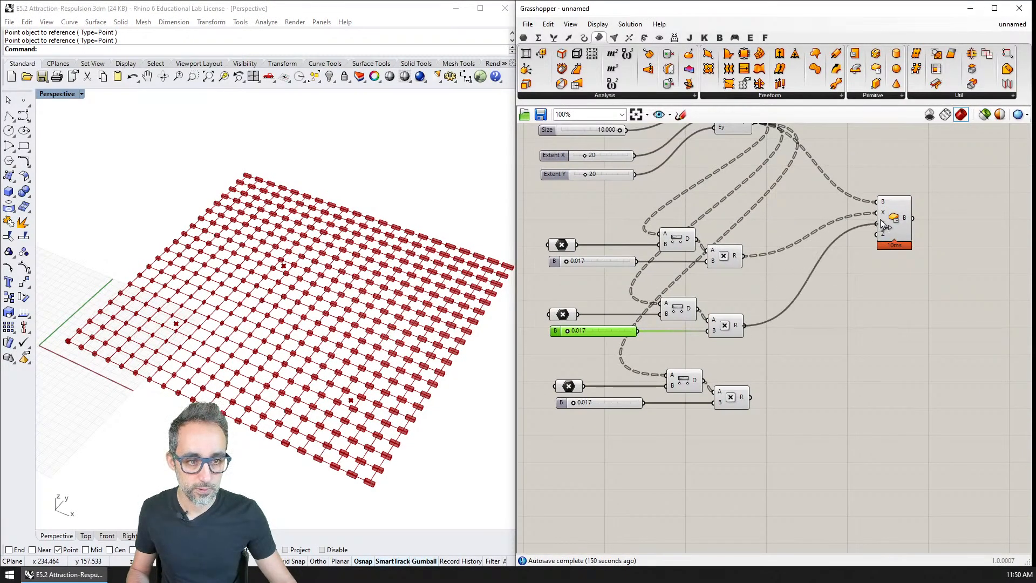
pyautogui.moveTo(749, 396); pyautogui.dragTo(875, 233)
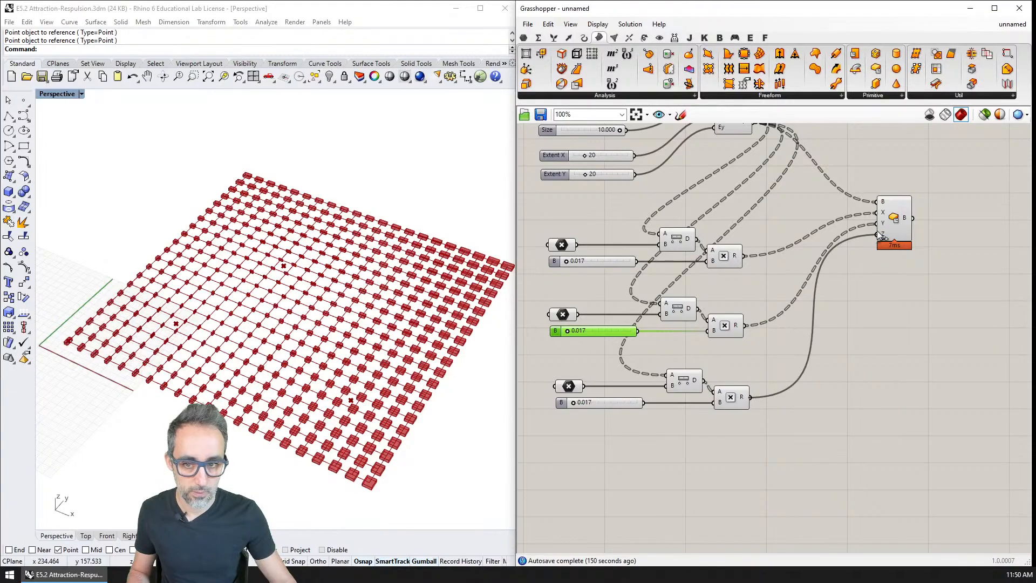
pyautogui.moveTo(361, 353)
pyautogui.mouseDown(button='right')
pyautogui.moveTo(348, 364)
pyautogui.moveTo(345, 350)
pyautogui.mouseUp(button='right')
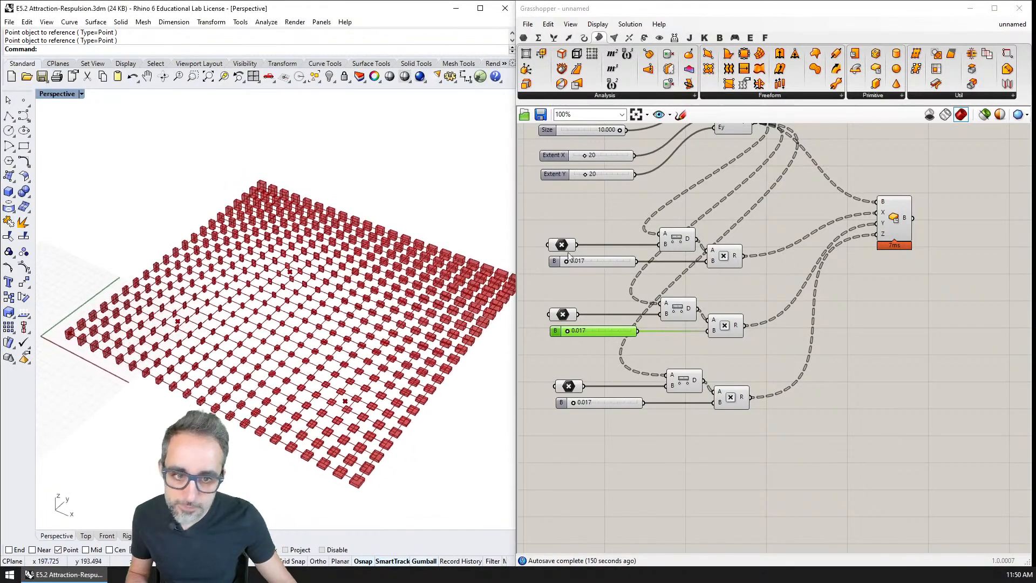
# Hide the Square grid's preview and reduce its Extent X and Extent Y to 10.
pyautogui.moveTo(696, 189); pyautogui.dragTo(723, 235, button='right')
pyautogui.click(769, 162)
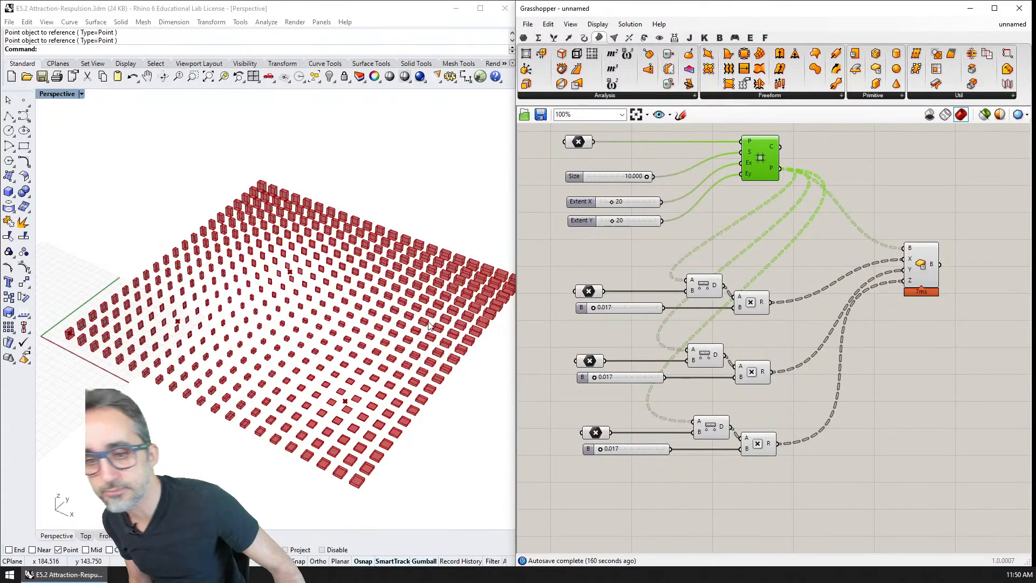
pyautogui.click(610, 201)
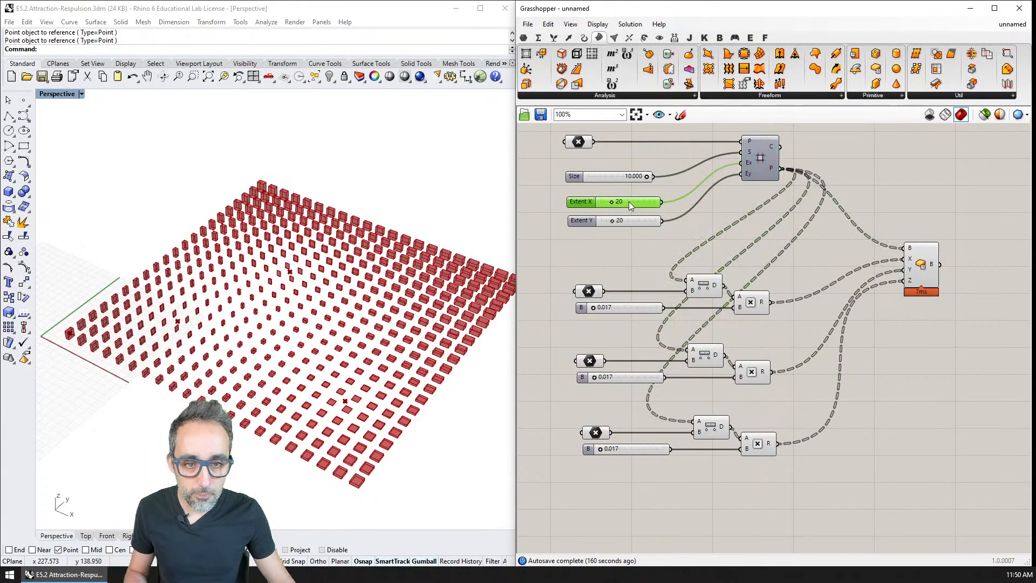
pyautogui.press('Return')
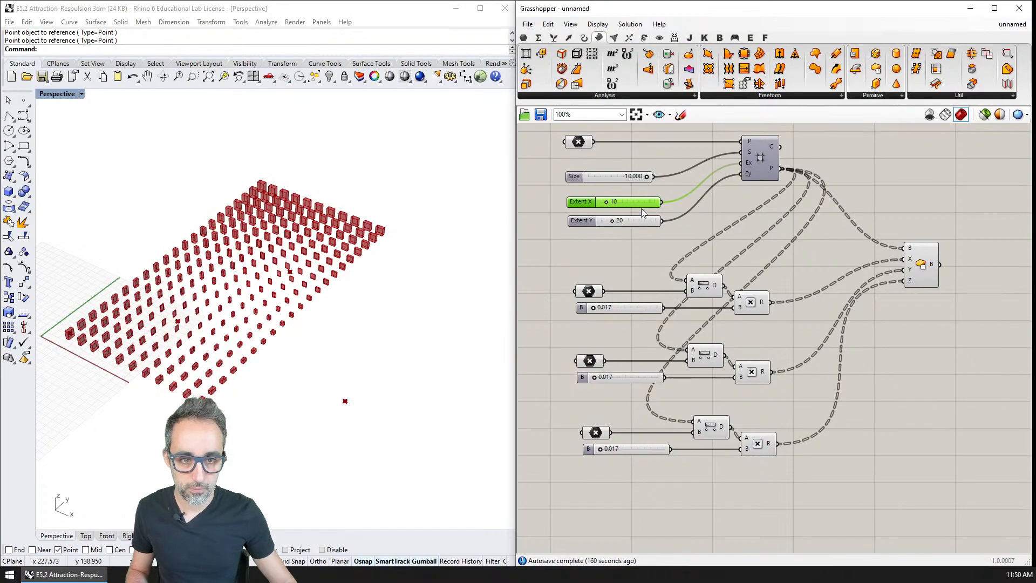
pyautogui.click(640, 224)
pyautogui.write('10')
pyautogui.press('Return')
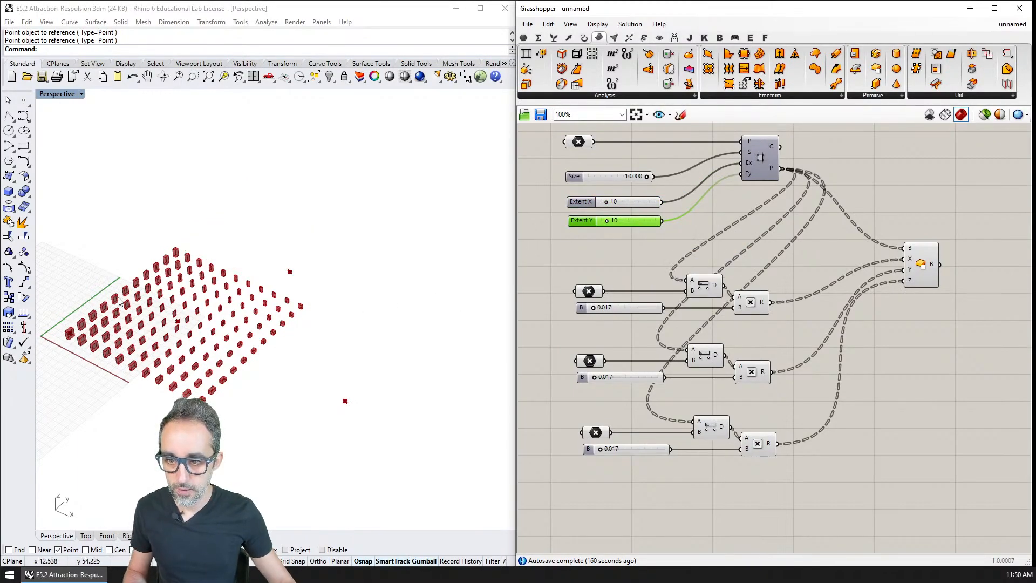
# Move the three attractor points in the Rhino viewport to new positions within the reduced grid.
pyautogui.click(340, 312)
pyautogui.moveTo(340, 313); pyautogui.dragTo(191, 353)
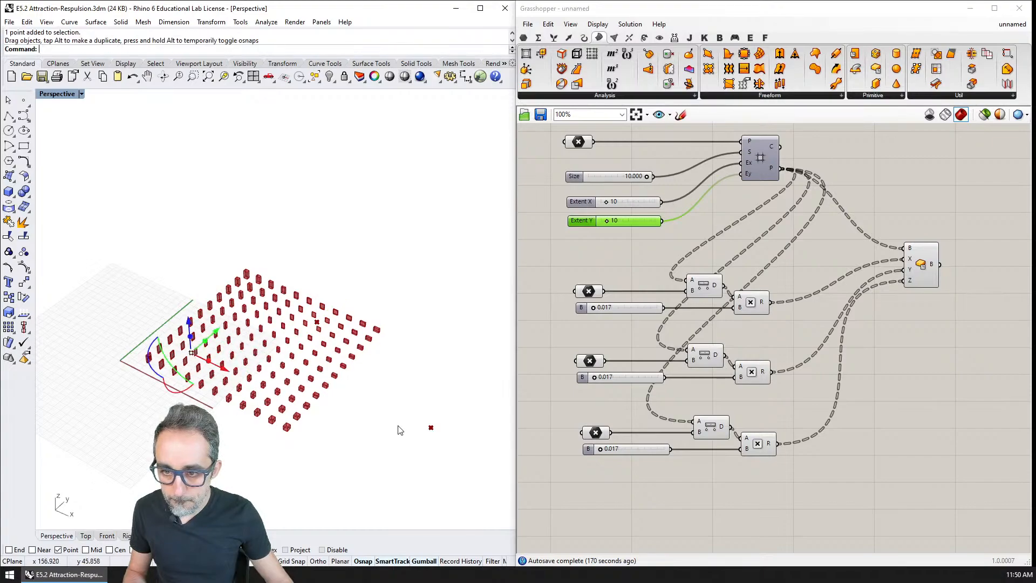
pyautogui.moveTo(431, 427); pyautogui.dragTo(287, 393)
pyautogui.scroll(5, 229, 339)
pyautogui.scroll(3, 280, 406)
# Set the multiplier sliders of the first, second and third attractors to 0.042, 0.025 and 0.050.
pyautogui.moveTo(593, 310); pyautogui.dragTo(594, 309)
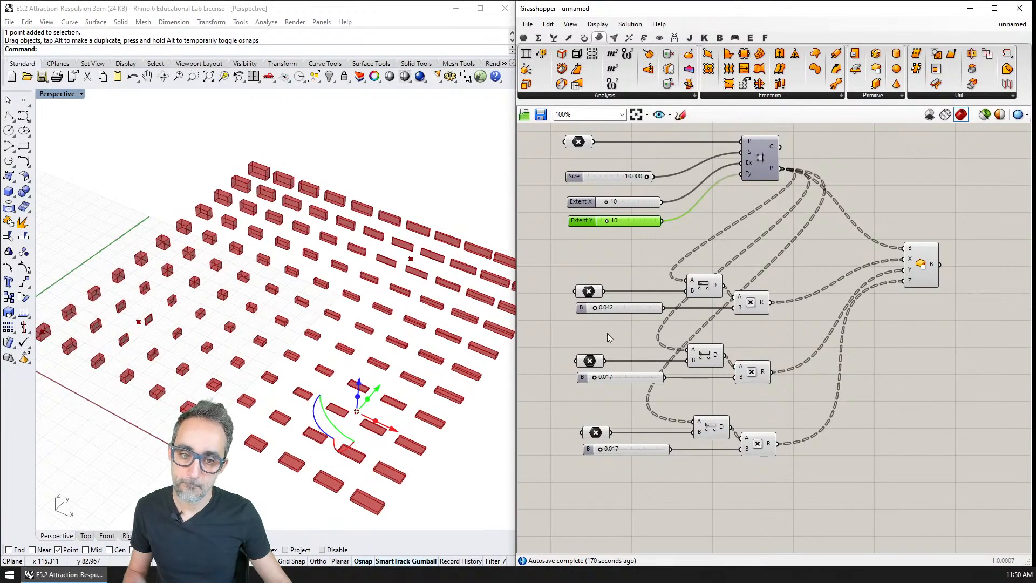
pyautogui.moveTo(593, 377); pyautogui.dragTo(595, 379)
pyautogui.moveTo(598, 451); pyautogui.dragTo(601, 451)
# Widen the Rhino window beside Grasshopper and examine the Center Box output over the grid.
pyautogui.moveTo(396, 345); pyautogui.dragTo(311, 353, button='right')
pyautogui.scroll(-2, 360, 379)
pyautogui.moveTo(515, 177); pyautogui.dragTo(598, 208)
pyautogui.click(515, 188)
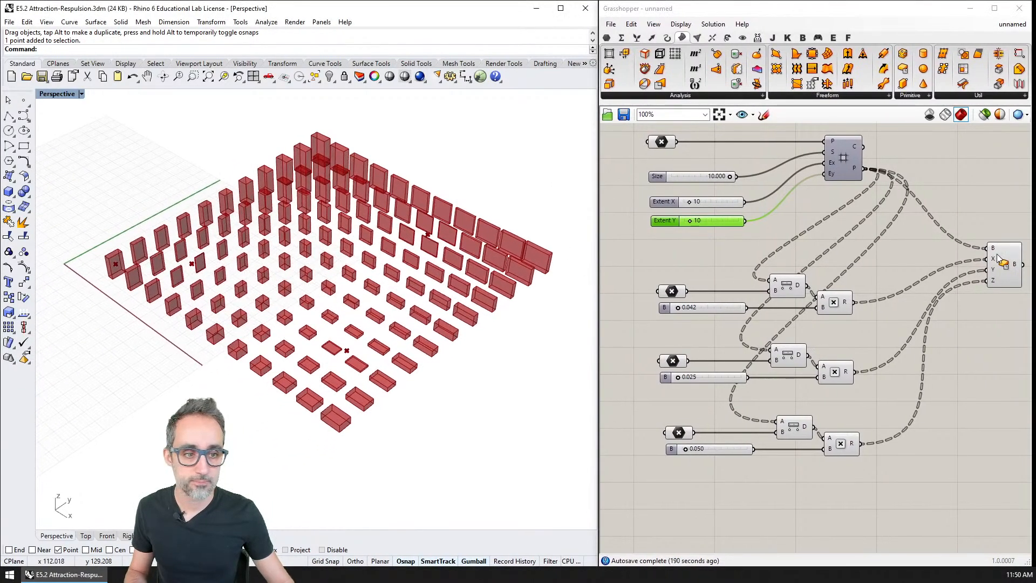
pyautogui.click(1003, 270)
pyautogui.moveTo(459, 232); pyautogui.dragTo(461, 206, button='right')
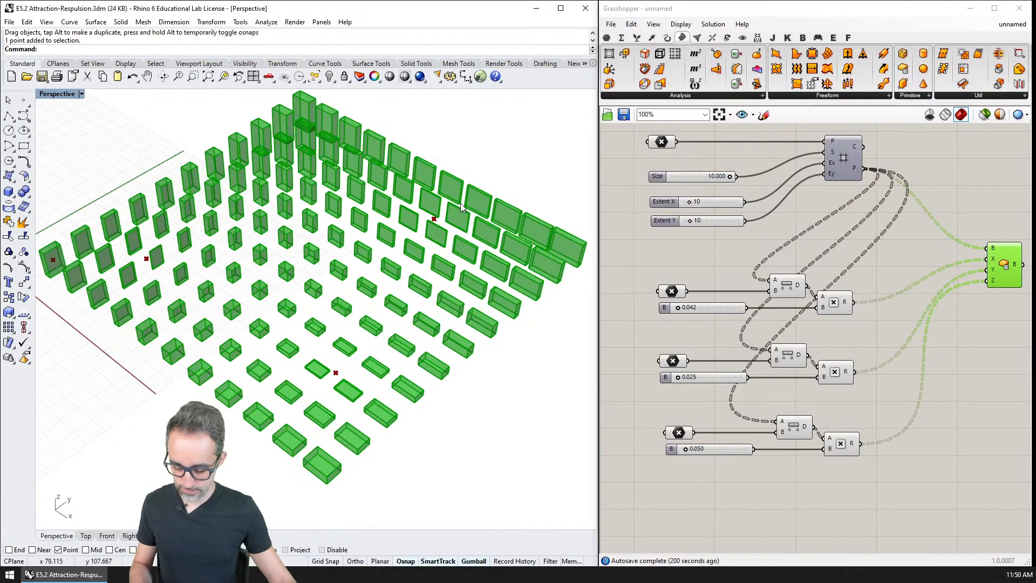
# Save the definition on the Desktop as a Grasshopper binary file named E5.2 Attraction-Respulsion.
pyautogui.click(852, 392)
pyautogui.hotkey('ctrl', 's')
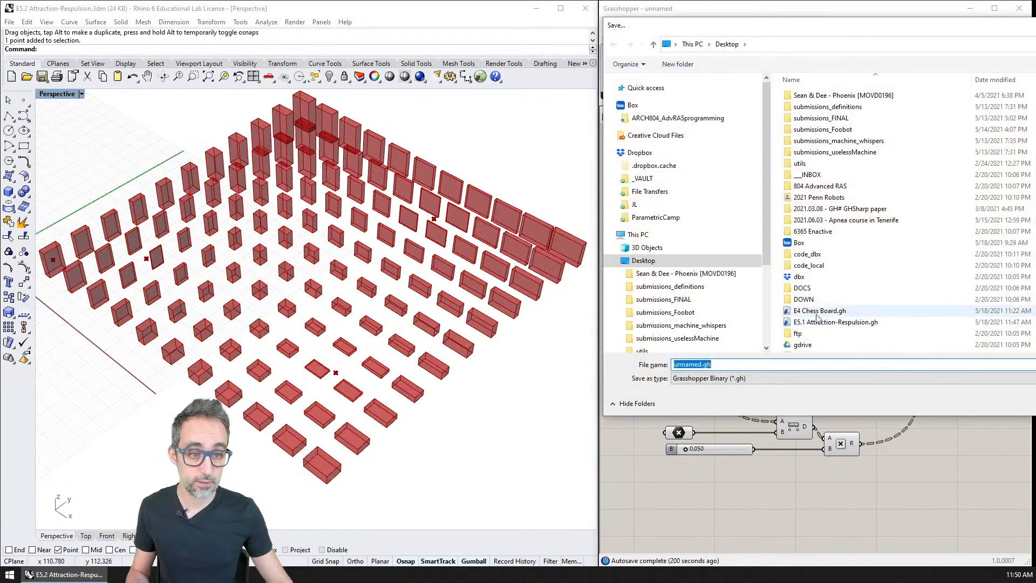
pyautogui.write('E')
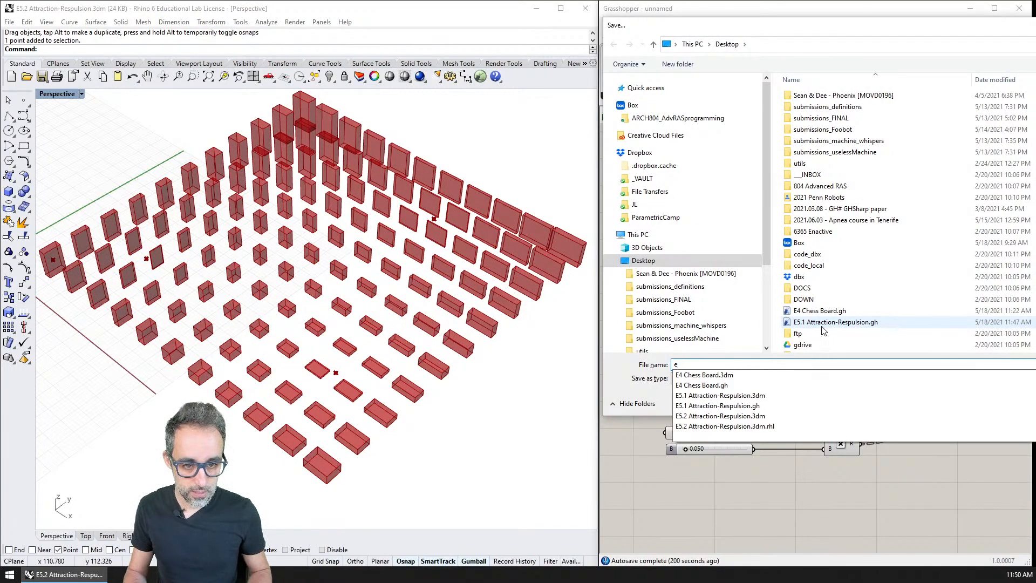
pyautogui.press('Down')
pyautogui.press('Down')
pyautogui.press('Down')
pyautogui.press('Down')
pyautogui.press('Down')
pyautogui.press('BackSpace')
pyautogui.press('BackSpace')
pyautogui.press('BackSpace')
pyautogui.press('BackSpace')
pyautogui.press('Return')
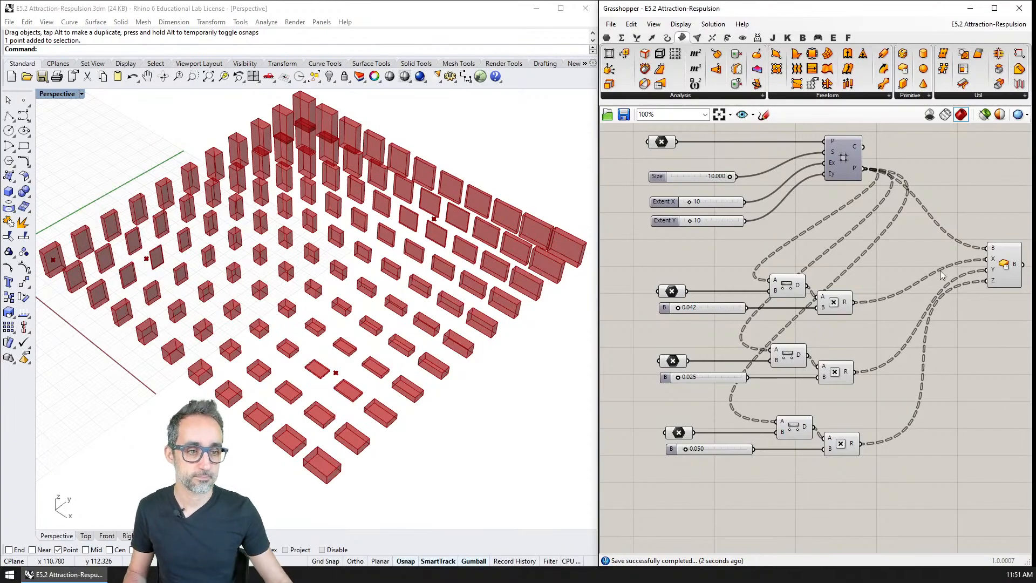
# Group each of the three attractor chains separately, and group the grid's base point with its Size and Extent sliders.
pyautogui.click(996, 265)
pyautogui.click(884, 262)
pyautogui.moveTo(882, 258); pyautogui.dragTo(672, 319)
pyautogui.hotkey('ctrl', 'g')
pyautogui.click(872, 336)
pyautogui.moveTo(872, 336); pyautogui.dragTo(638, 393)
pyautogui.hotkey('ctrl', 'g')
pyautogui.moveTo(862, 399); pyautogui.dragTo(637, 473)
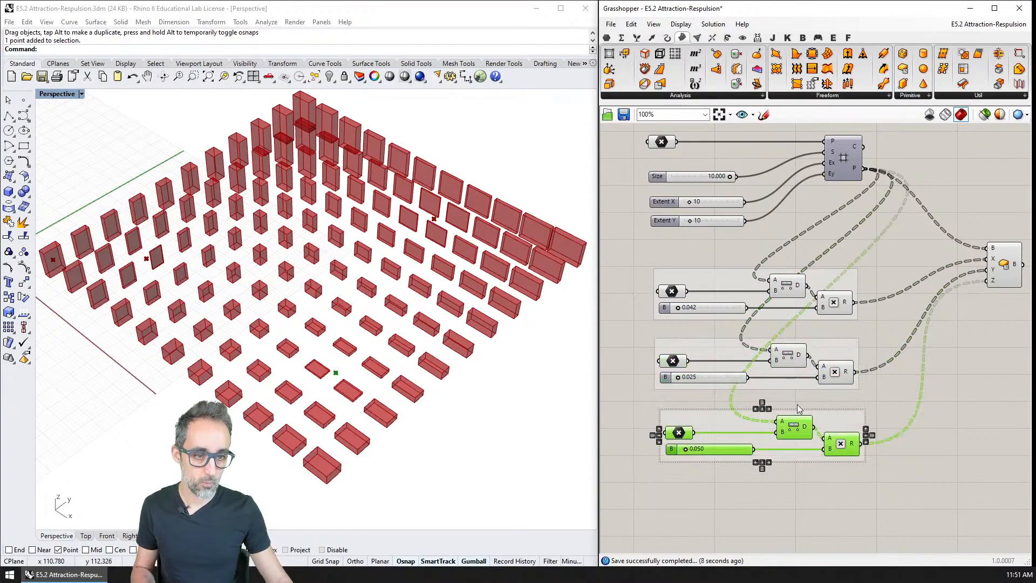
pyautogui.moveTo(727, 249); pyautogui.dragTo(634, 125)
pyautogui.hotkey('ctrl', 'g')
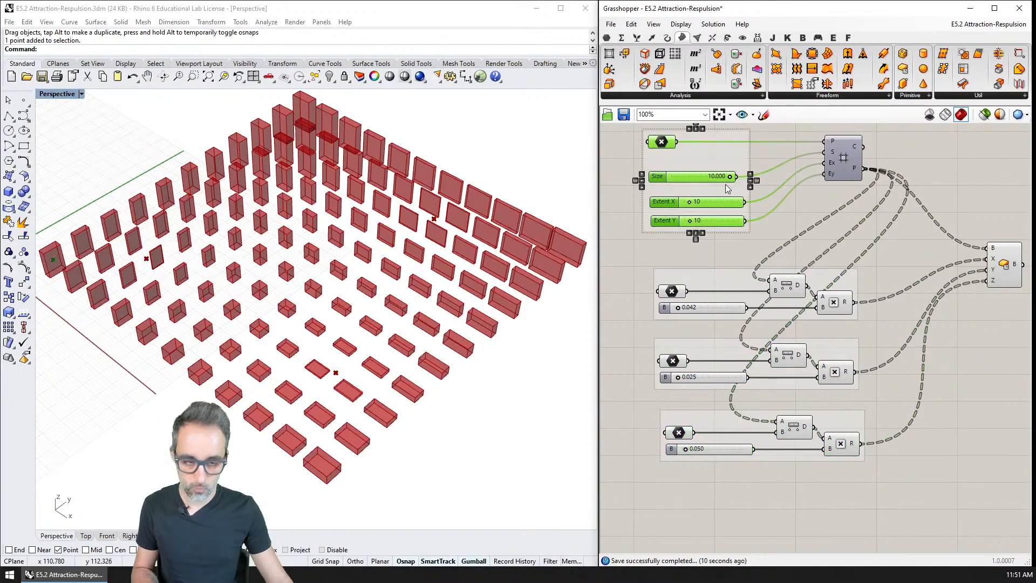
pyautogui.moveTo(696, 125); pyautogui.dragTo(713, 172, button='right')
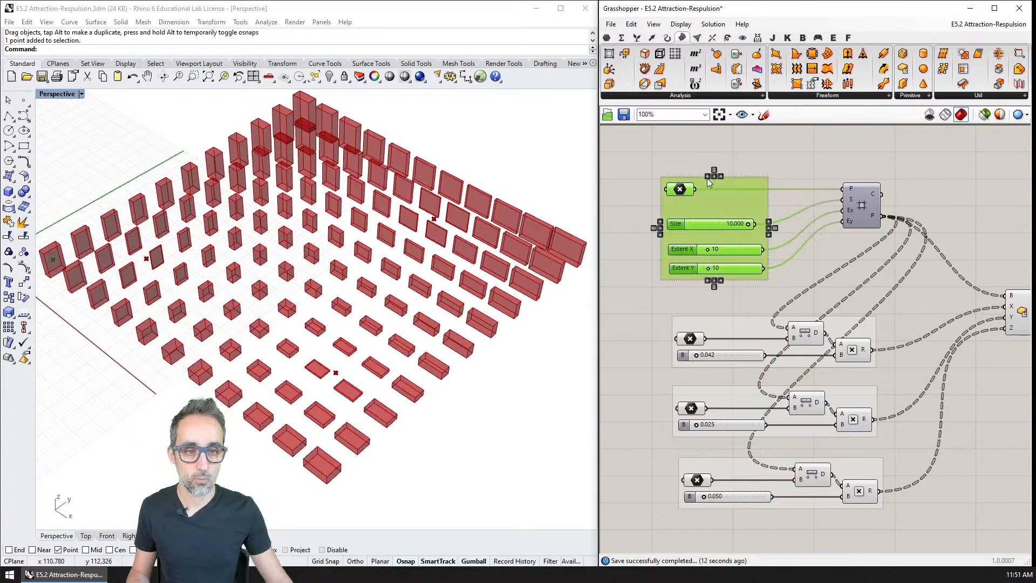
# Left-align the Point parameters and number sliders of the grid input group and the three attractor groups.
pyautogui.click(723, 302)
pyautogui.moveTo(721, 298); pyautogui.dragTo(670, 519)
pyautogui.click(667, 415)
pyautogui.click(733, 291)
pyautogui.moveTo(642, 296); pyautogui.dragTo(772, 539)
pyautogui.moveTo(734, 356); pyautogui.dragTo(723, 354)
pyautogui.click(798, 288)
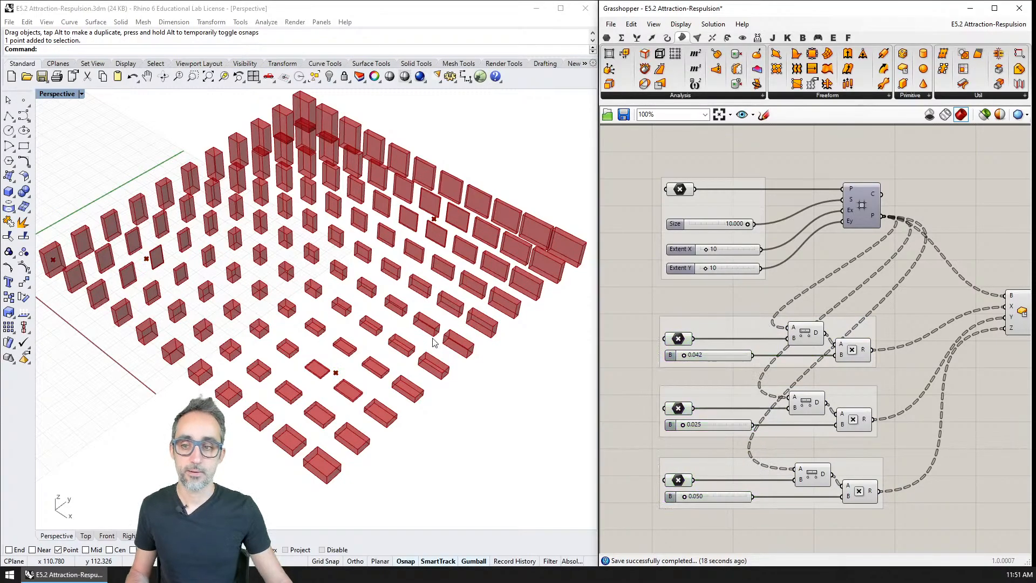
# Move the Center Box component down beside the attractor groups and hide the preview of the grid's base Point parameter.
pyautogui.click(1008, 321)
pyautogui.keyDown('shift'); pyautogui.moveTo(339, 369); pyautogui.dragTo(342, 367, button='right'); pyautogui.keyUp('shift')
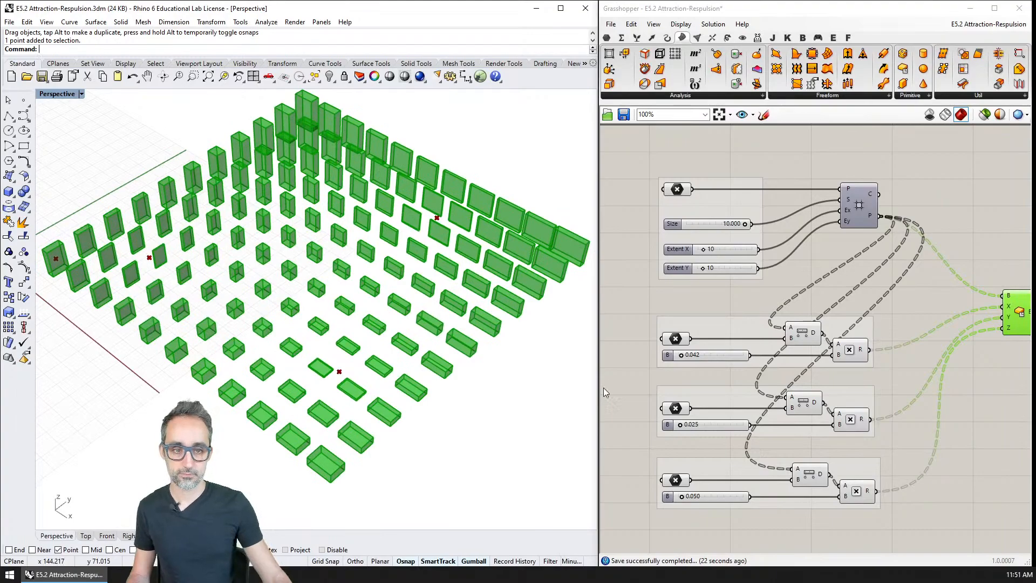
pyautogui.moveTo(791, 324); pyautogui.dragTo(779, 307, button='right')
pyautogui.moveTo(1005, 302); pyautogui.dragTo(992, 344)
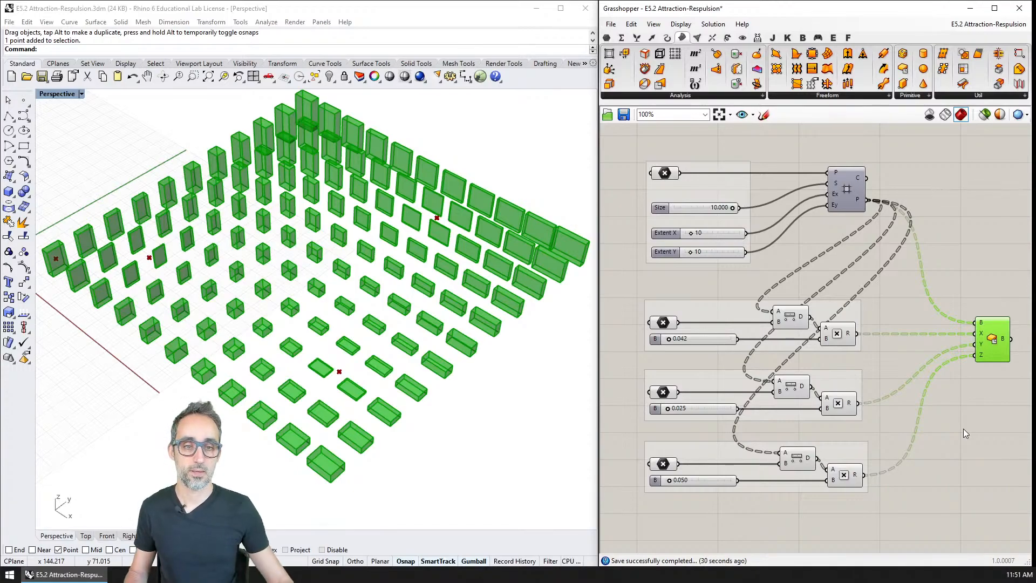
pyautogui.click(672, 171)
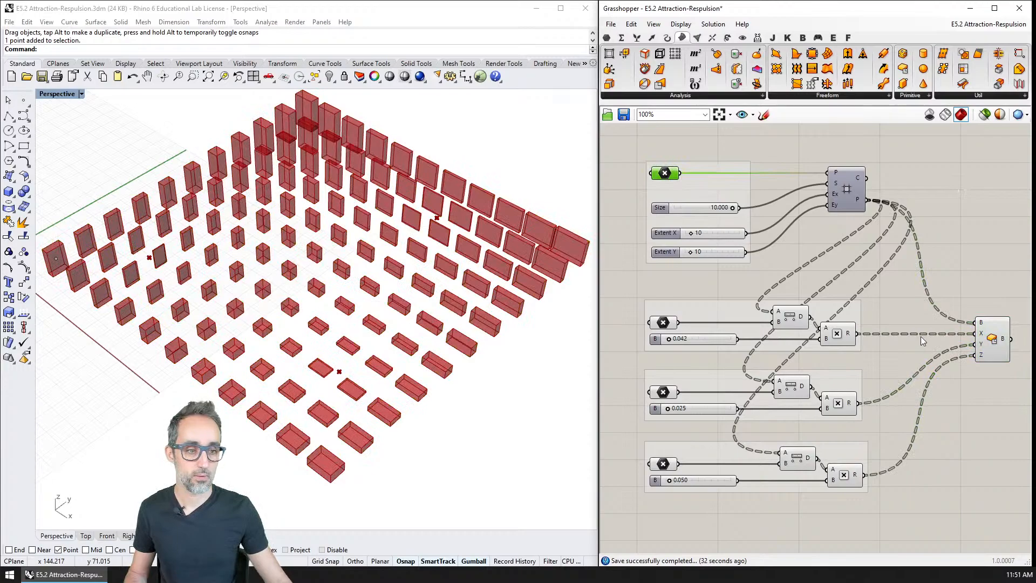
# Preview the Square grid temporarily to examine how the Center Box output sits on its points.
pyautogui.click(996, 342)
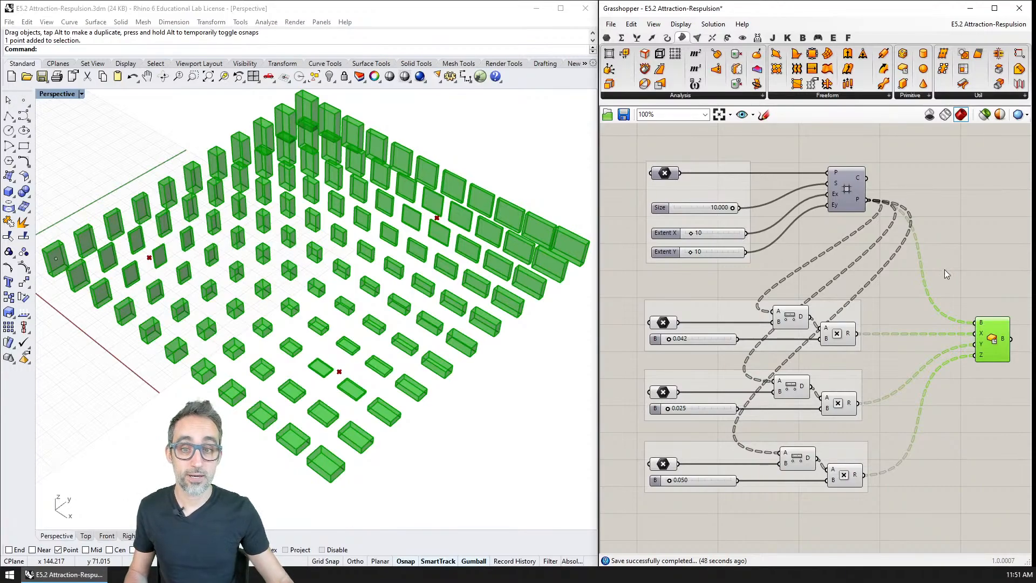
pyautogui.click(846, 194)
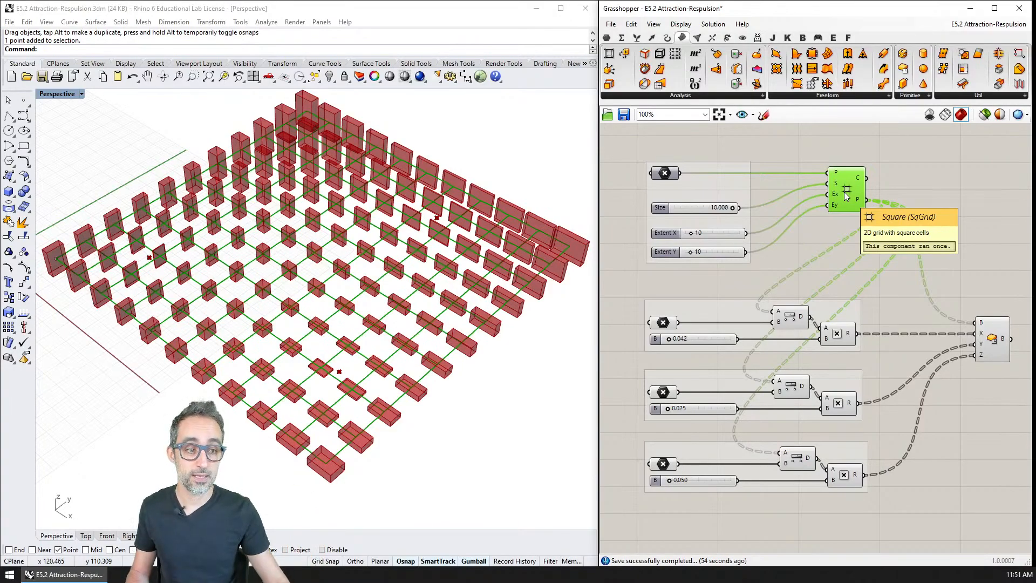
pyautogui.moveTo(996, 340); pyautogui.dragTo(999, 340)
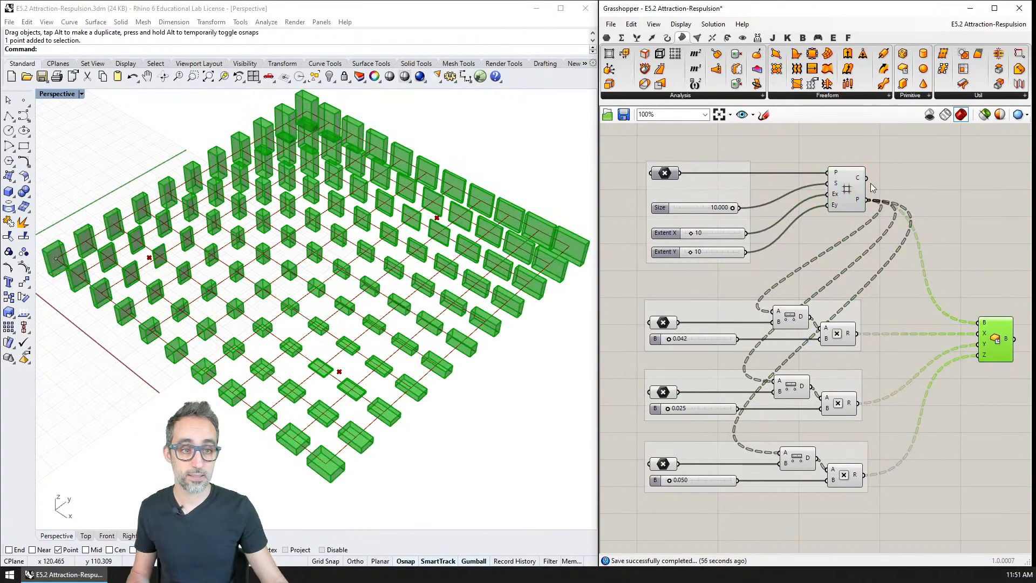
pyautogui.click(851, 192)
pyautogui.click(1001, 347)
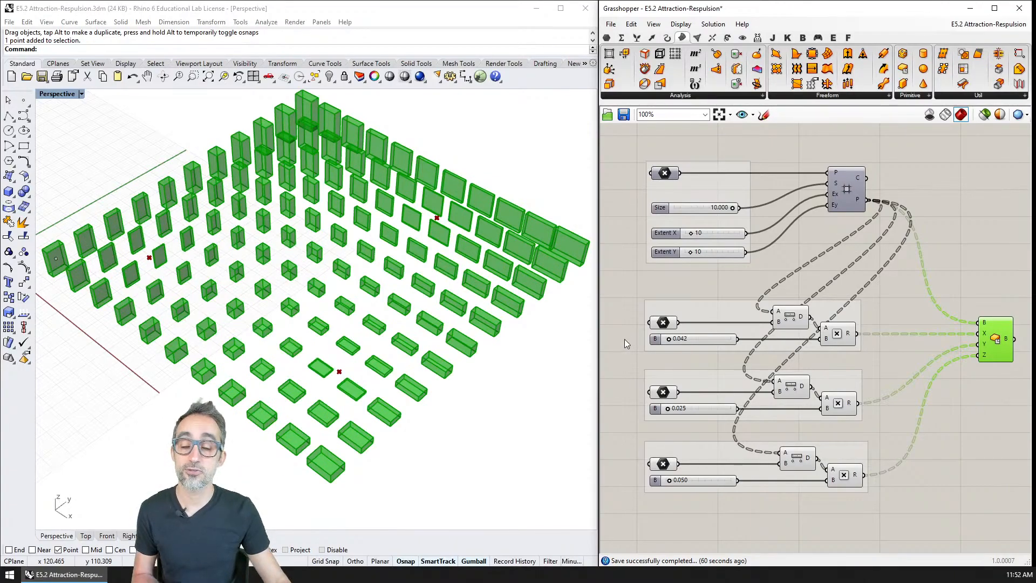
# Examine the three attractor points in the viewport together with their Point parameters and multiplier sliders.
pyautogui.click(149, 257)
pyautogui.moveTo(294, 338); pyautogui.dragTo(345, 387)
pyautogui.click(437, 218)
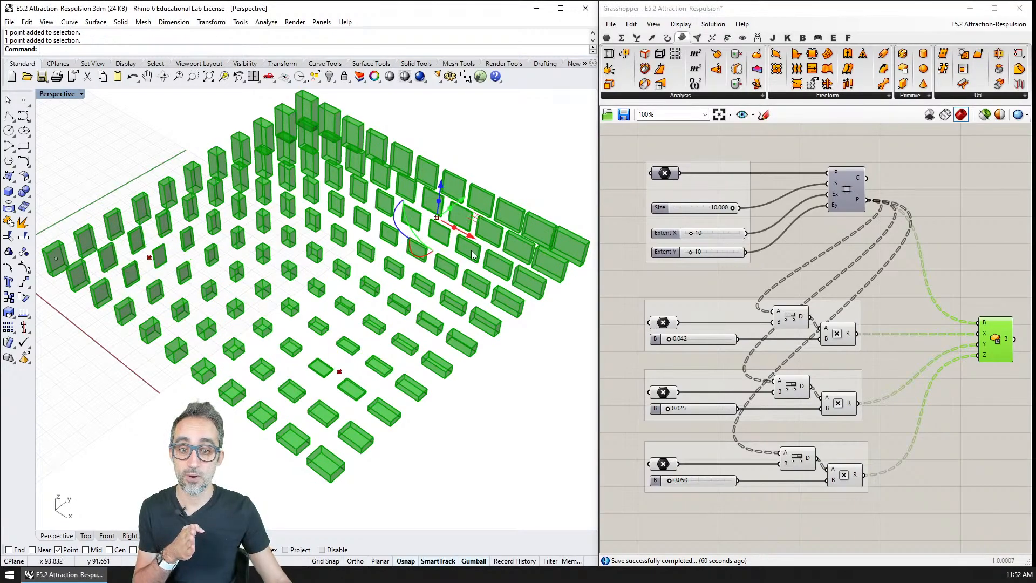
pyautogui.moveTo(623, 296); pyautogui.dragTo(757, 527)
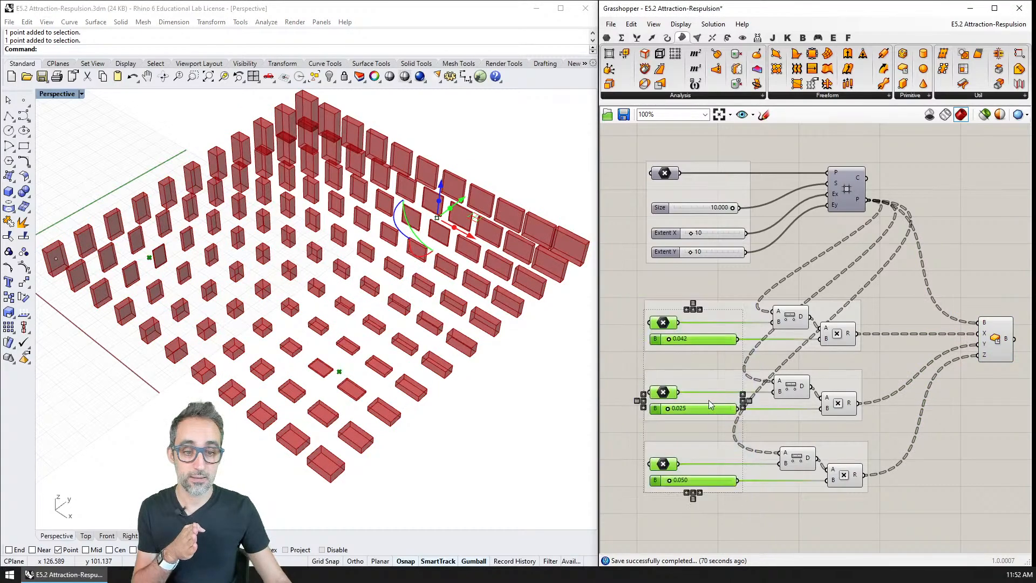
pyautogui.click(627, 369)
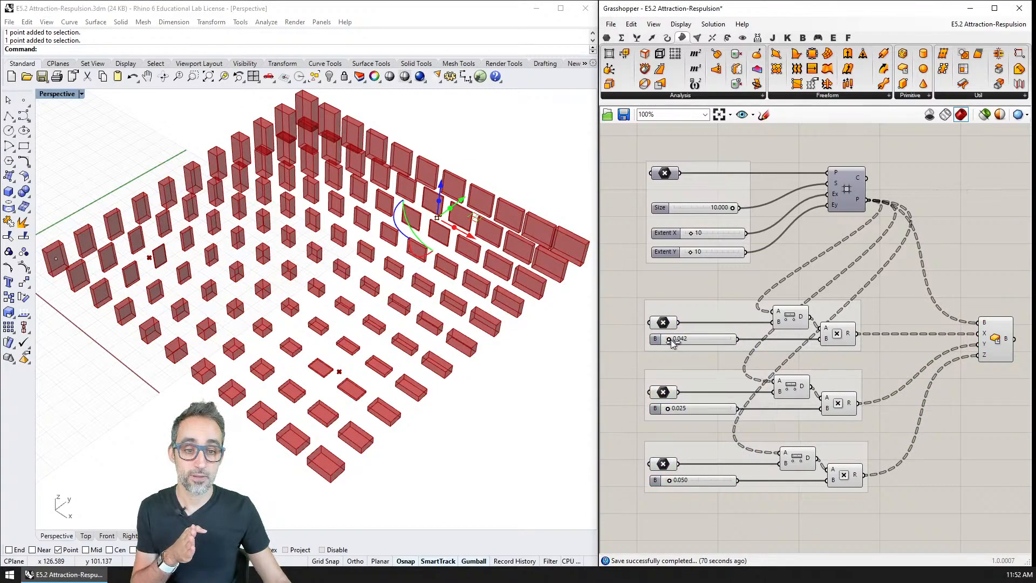
# Set the first attractor's multiplier to 0.034 and undo the trial changes to the second and third multipliers.
pyautogui.moveTo(671, 338); pyautogui.dragTo(670, 338)
pyautogui.moveTo(668, 408); pyautogui.dragTo(668, 409)
pyautogui.moveTo(670, 480); pyautogui.dragTo(671, 481)
pyautogui.hotkey('ctrl', 'z')
pyautogui.hotkey('ctrl', 'z')
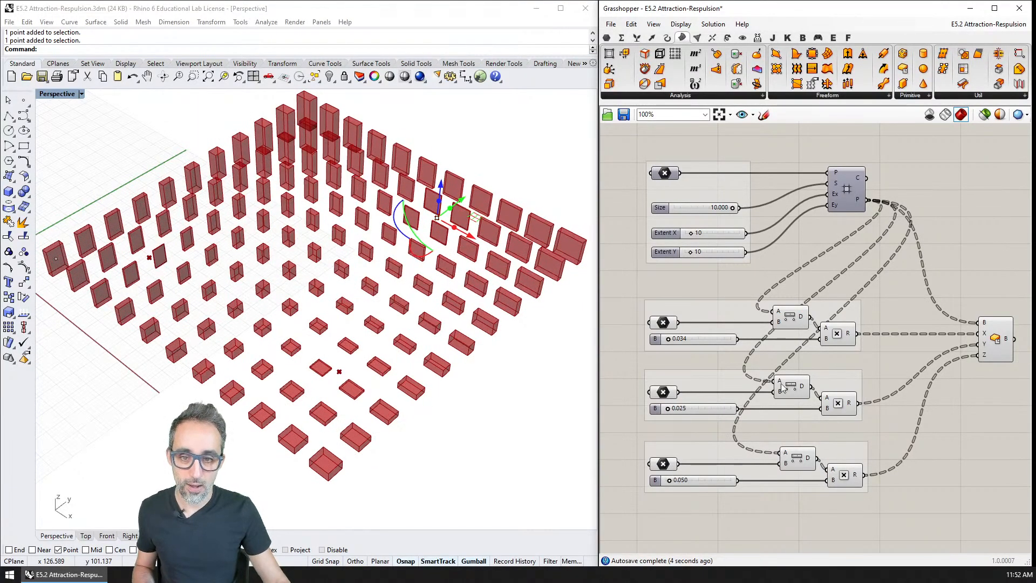
# Reposition the attractor points with Center Box highlighted, gathering them near the grid's front corner and moving one back toward its far edge.
pyautogui.click(1000, 339)
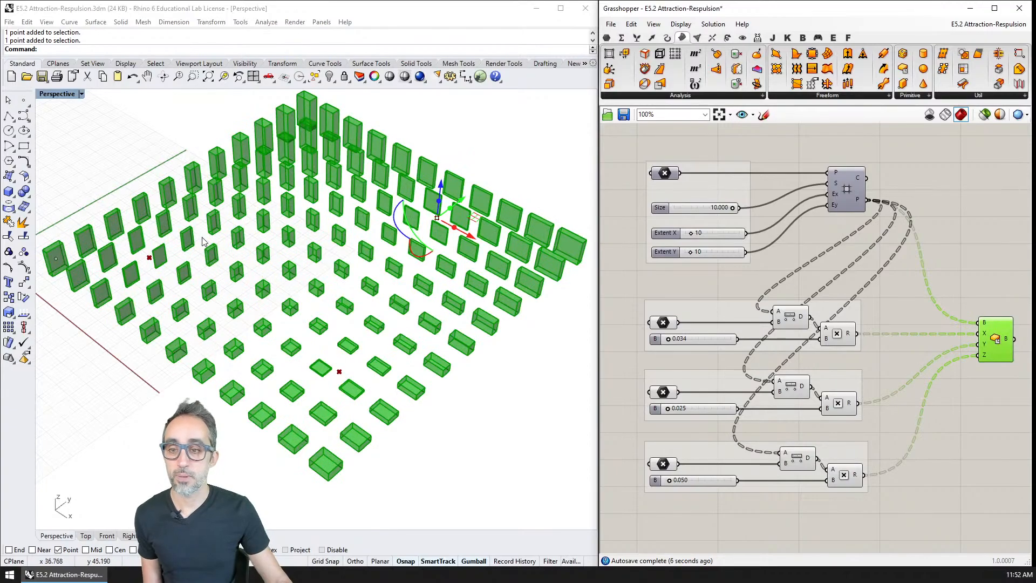
pyautogui.moveTo(152, 261); pyautogui.dragTo(266, 379)
pyautogui.moveTo(340, 372); pyautogui.dragTo(276, 293)
pyautogui.moveTo(437, 218); pyautogui.dragTo(522, 285)
pyautogui.moveTo(278, 295); pyautogui.dragTo(343, 432)
pyautogui.moveTo(265, 378); pyautogui.dragTo(306, 425)
pyautogui.moveTo(526, 285); pyautogui.dragTo(323, 402)
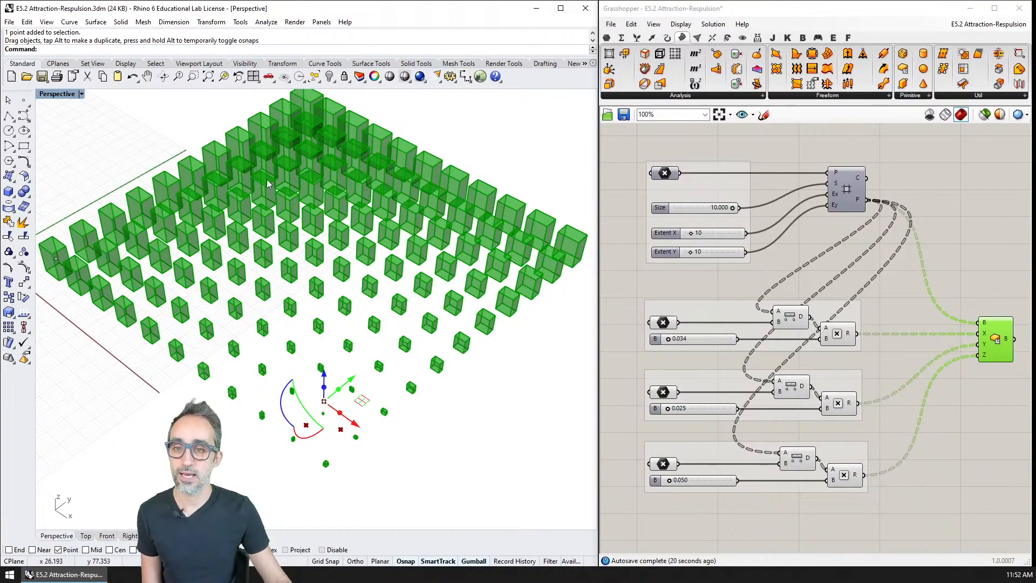
pyautogui.moveTo(324, 402); pyautogui.dragTo(482, 267)
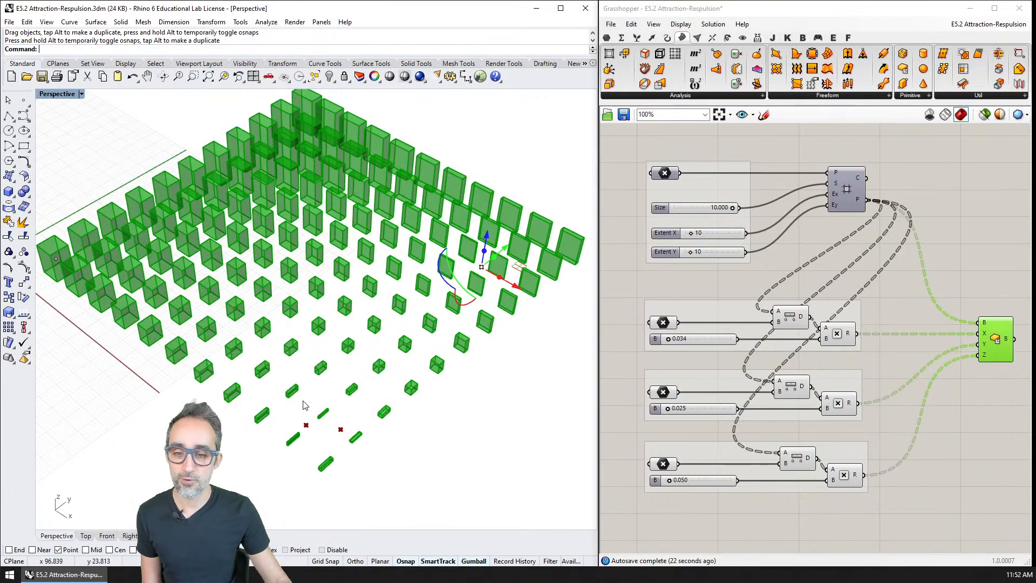
# Move one attractor point from the grid's front to its far side corner and another closer to the front corner.
pyautogui.moveTo(307, 428); pyautogui.dragTo(100, 268)
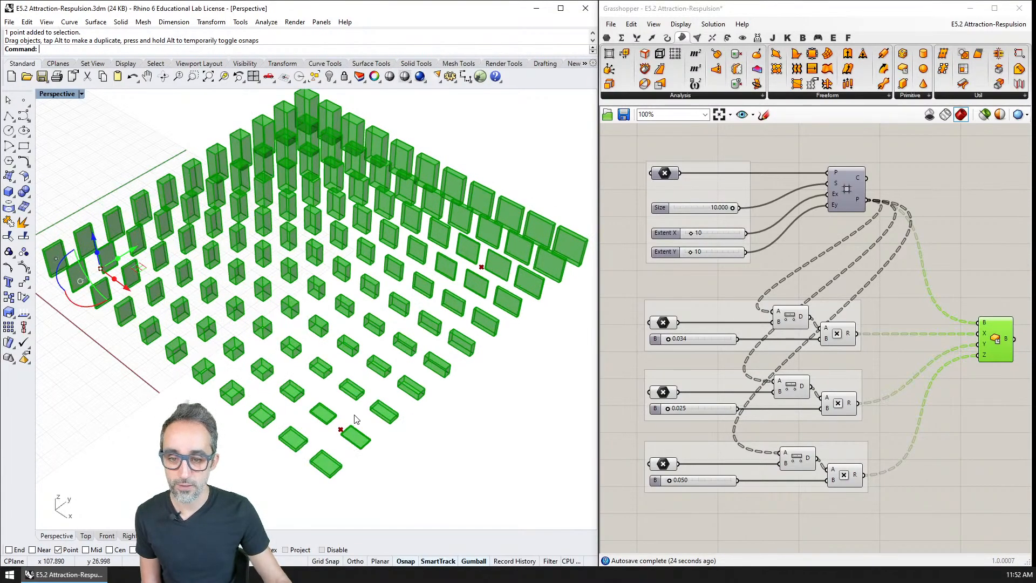
pyautogui.moveTo(341, 430); pyautogui.dragTo(330, 446)
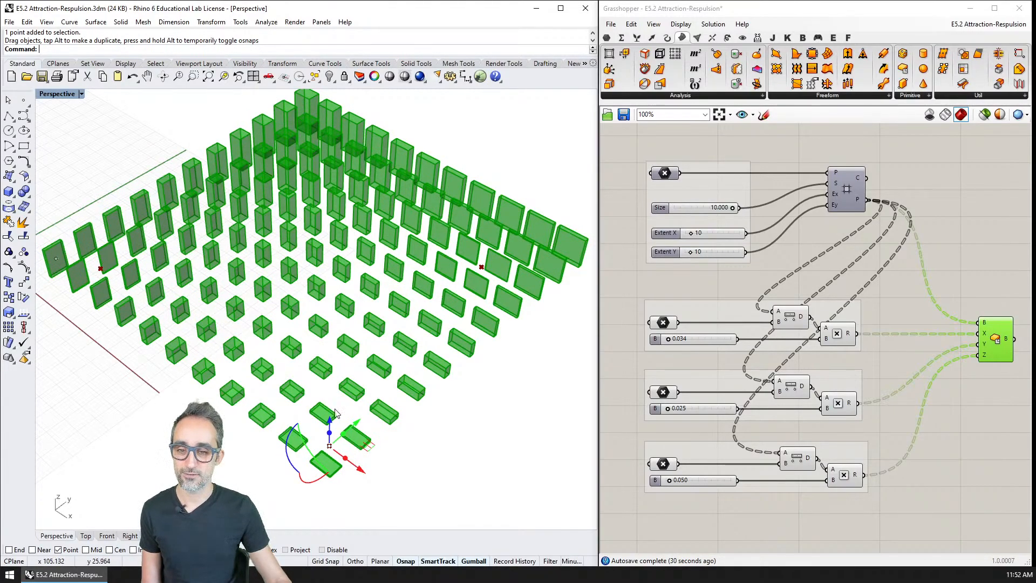
pyautogui.moveTo(330, 441); pyautogui.dragTo(410, 388, button='right')
# Bake the Center Box output on the Default layer with grouping enabled, and hide the component's preview.
pyautogui.click(1007, 341)
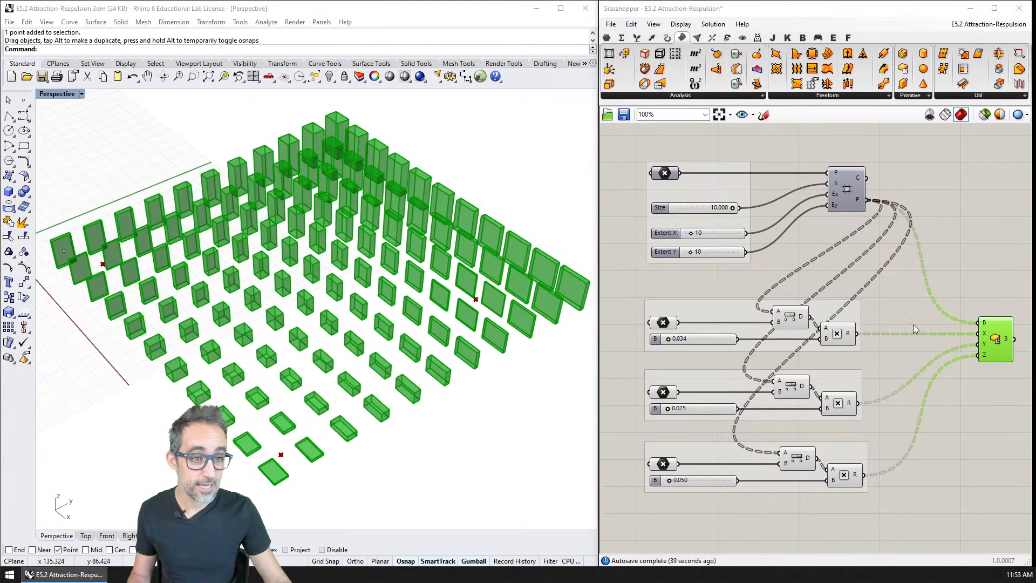
pyautogui.click(858, 382)
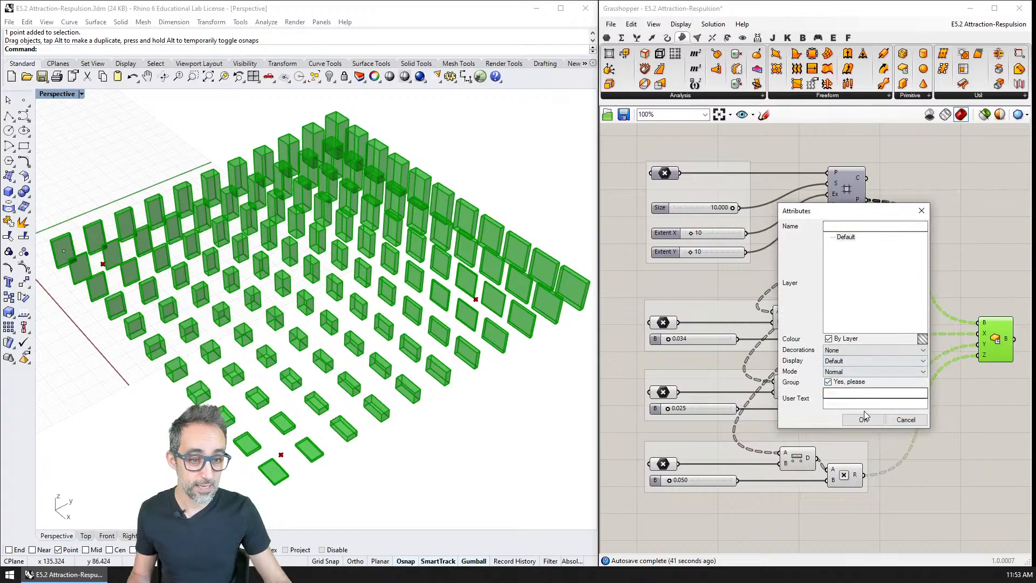
pyautogui.click(864, 417)
pyautogui.click(802, 283)
pyautogui.click(987, 340)
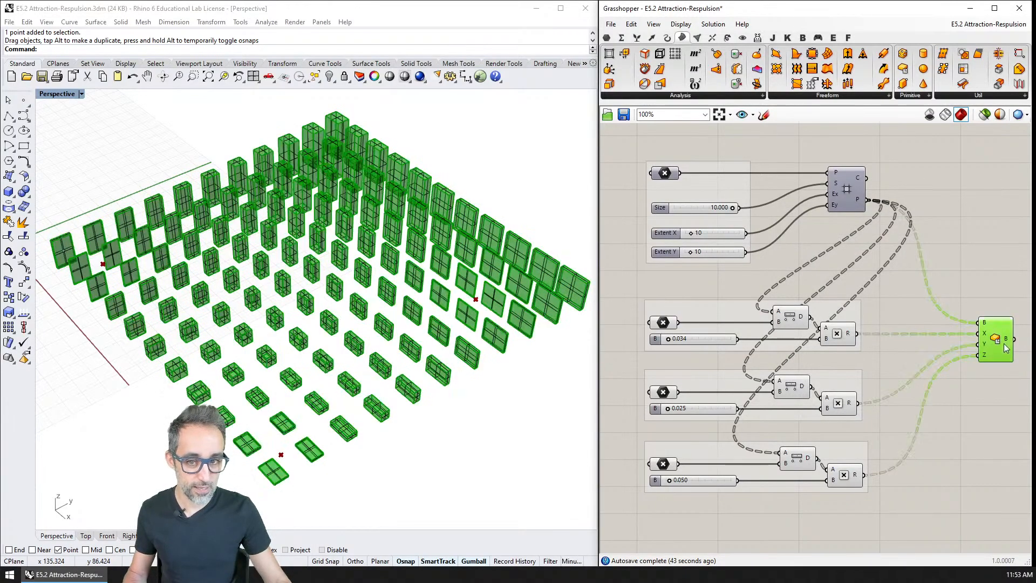
pyautogui.hotkey('ctrl', 'q')
# Set the Perspective viewport's display mode to Rendered to examine the baked boxes.
pyautogui.rightClick(66, 95)
pyautogui.click(81, 159)
pyautogui.moveTo(335, 306)
pyautogui.mouseDown(button='right')
pyautogui.moveTo(354, 273)
pyautogui.moveTo(350, 313)
pyautogui.moveTo(320, 322)
pyautogui.moveTo(515, 340)
pyautogui.moveTo(468, 272)
pyautogui.moveTo(410, 261)
pyautogui.moveTo(464, 342)
pyautogui.moveTo(460, 326)
pyautogui.moveTo(470, 328)
pyautogui.moveTo(452, 312)
pyautogui.mouseUp(button='right')
pyautogui.rightClick(66, 95)
pyautogui.click(73, 145)
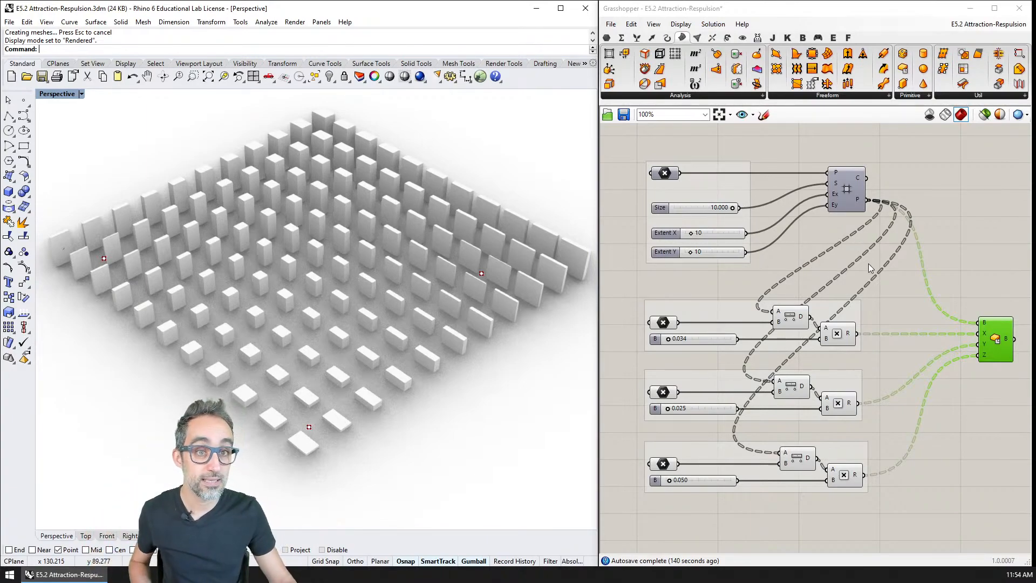
# Save the E5.2 definition and open the E5.1 Attraction-Respulsion.gh definition from the Desktop.
pyautogui.click(881, 294)
pyautogui.hotkey('ctrl', 's')
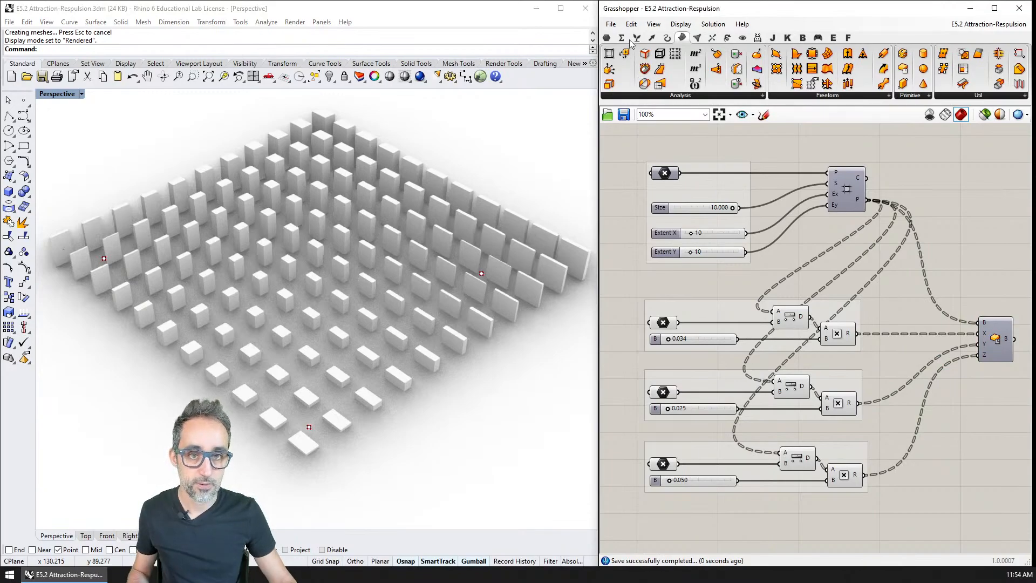
pyautogui.click(611, 25)
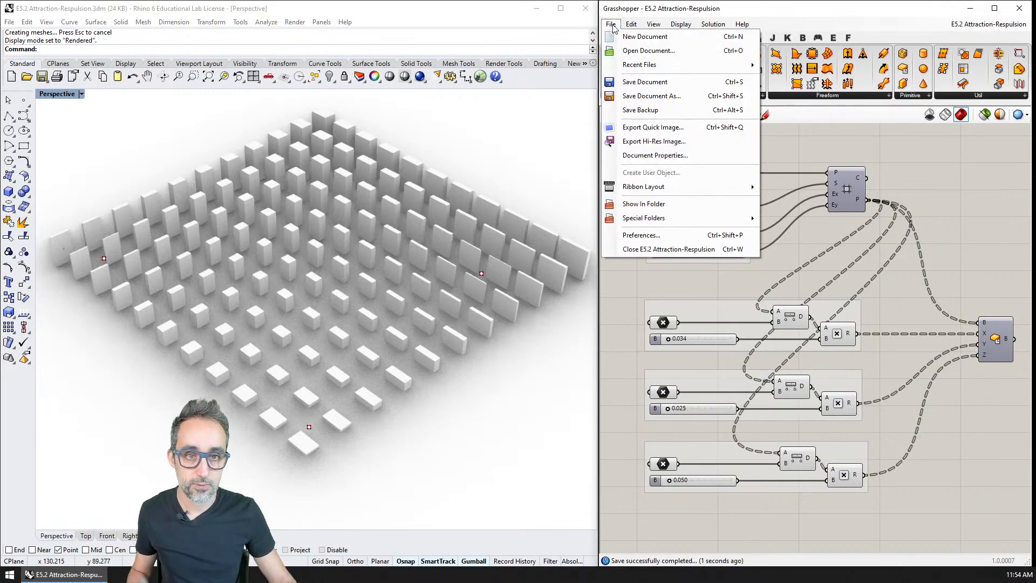
pyautogui.click(647, 50)
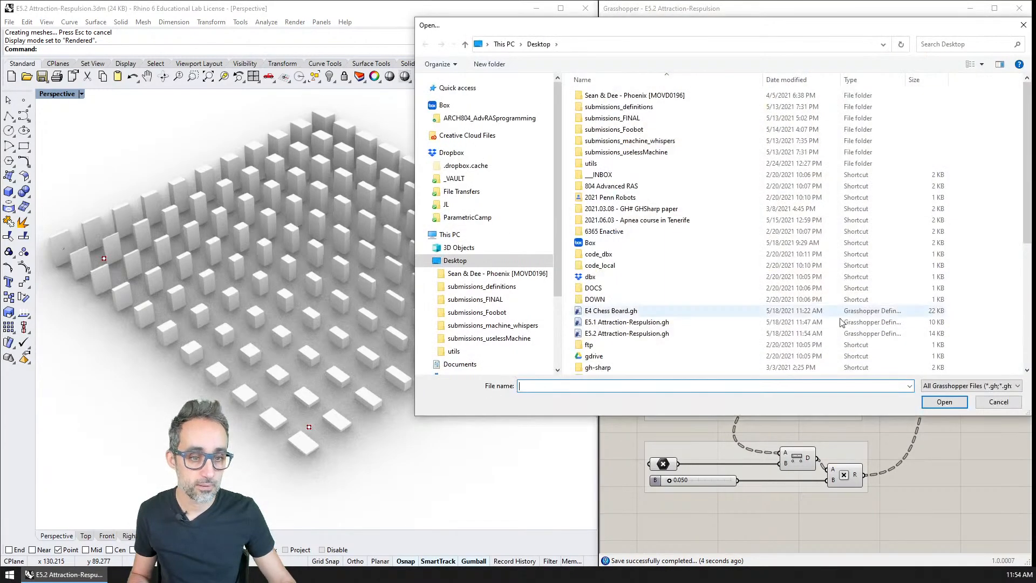
pyautogui.scroll(-3, 636, 302)
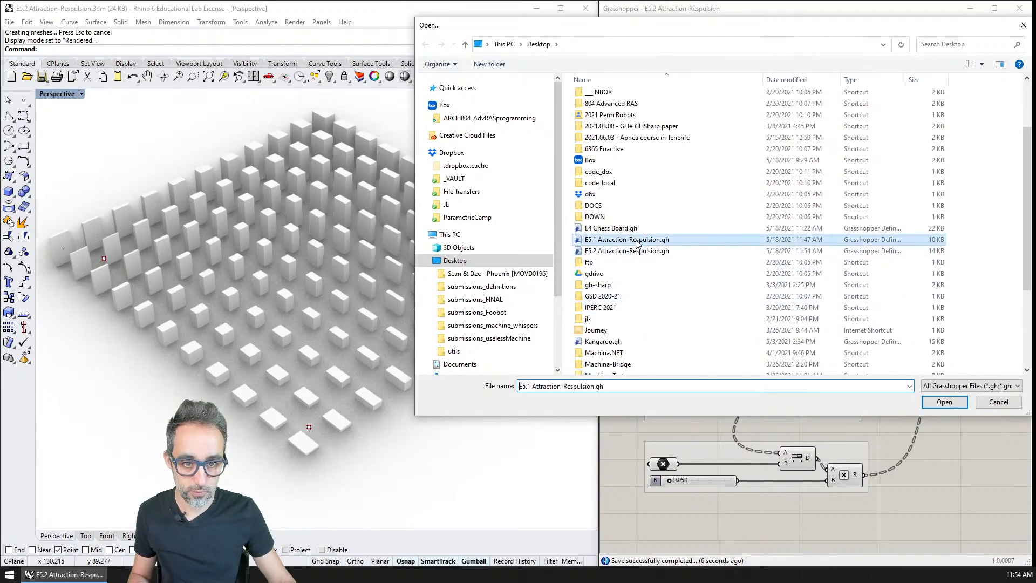
pyautogui.doubleClick(638, 242)
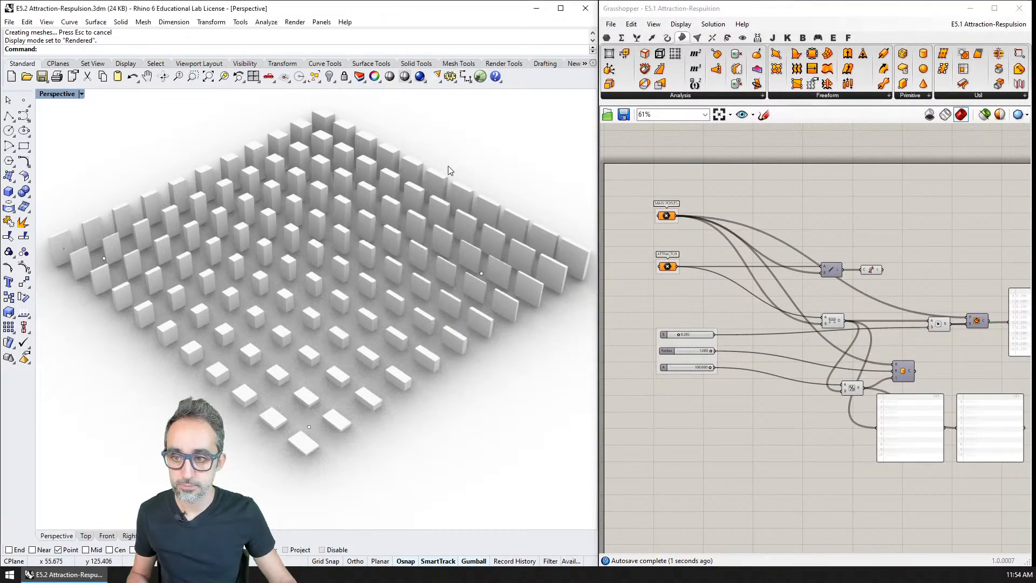
# Delete all the baked boxes and set the Perspective viewport's display mode to Wireframe.
pyautogui.scroll(-5, 449, 191)
pyautogui.hotkey('ctrl', 'a')
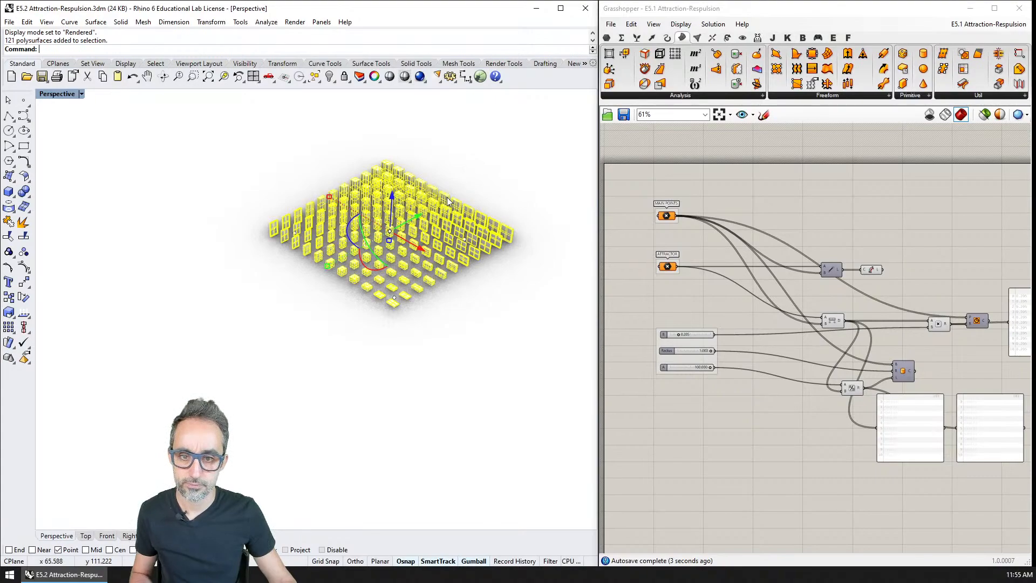
pyautogui.press('Delete')
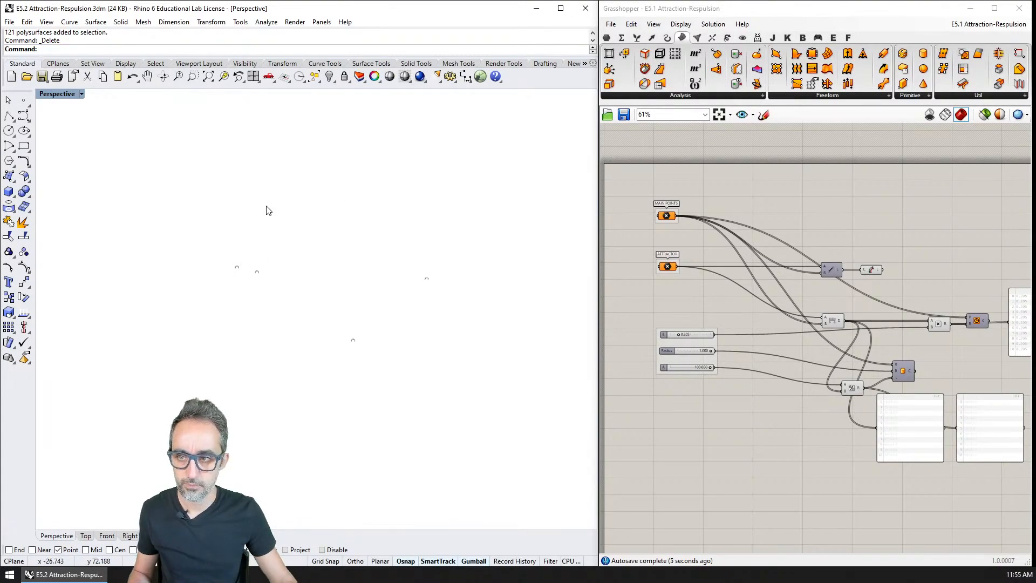
pyautogui.click(75, 94)
pyautogui.click(70, 120)
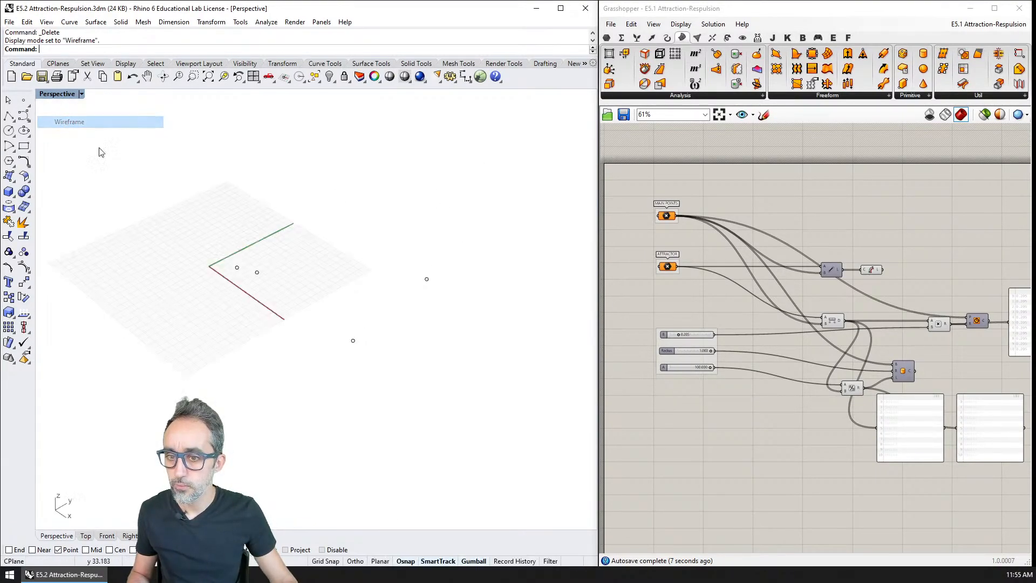
# Select the four remaining points and move them together well away from the construction plane's grid.
pyautogui.moveTo(196, 212); pyautogui.dragTo(501, 418)
pyautogui.scroll(-1, 444, 351)
pyautogui.keyDown('shift'); pyautogui.moveTo(444, 348); pyautogui.dragTo(364, 340, button='right'); pyautogui.keyUp('shift')
pyautogui.moveTo(317, 307); pyautogui.dragTo(444, 302)
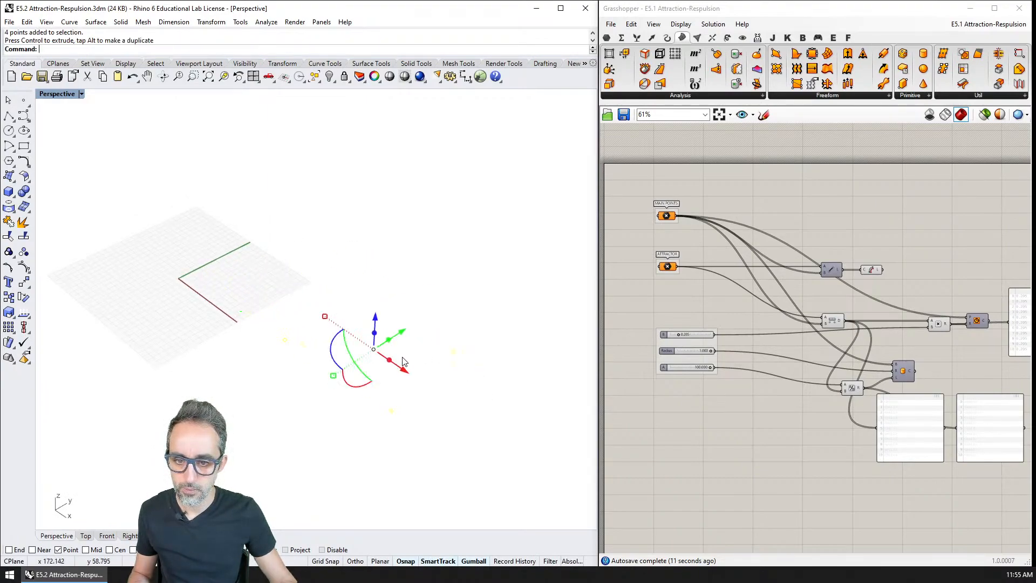
pyautogui.moveTo(373, 349); pyautogui.dragTo(533, 288)
pyautogui.keyDown('shift'); pyautogui.moveTo(535, 290); pyautogui.dragTo(419, 291, button='right'); pyautogui.keyUp('shift')
pyautogui.moveTo(415, 289); pyautogui.dragTo(462, 283)
pyautogui.click(316, 308)
pyautogui.moveTo(275, 298); pyautogui.dragTo(255, 388, button='right')
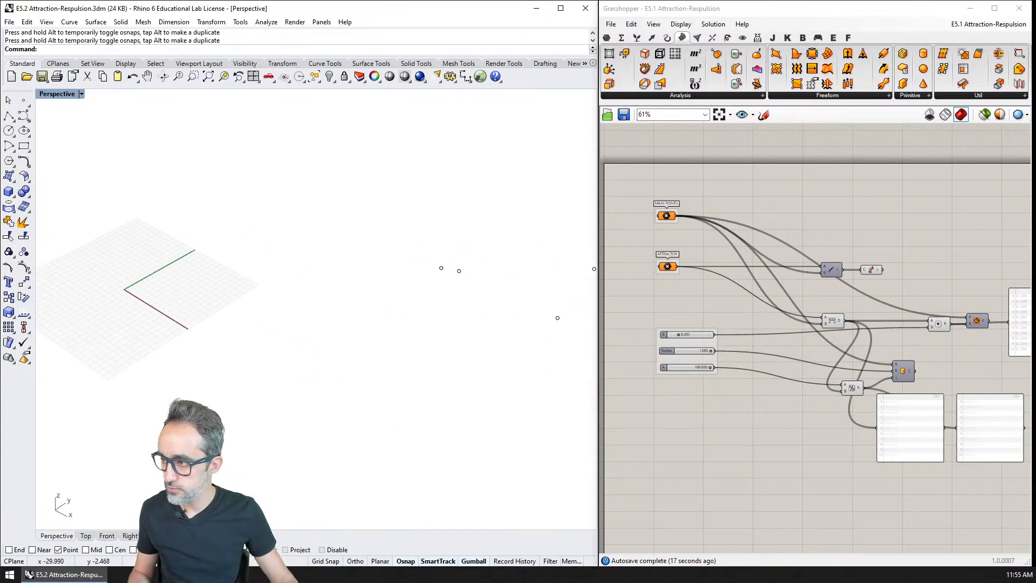
# Import the E5.1 Attraction-Respulsion.3dm file into the current Rhino model.
pyautogui.hotkey('alt', 'Tab')
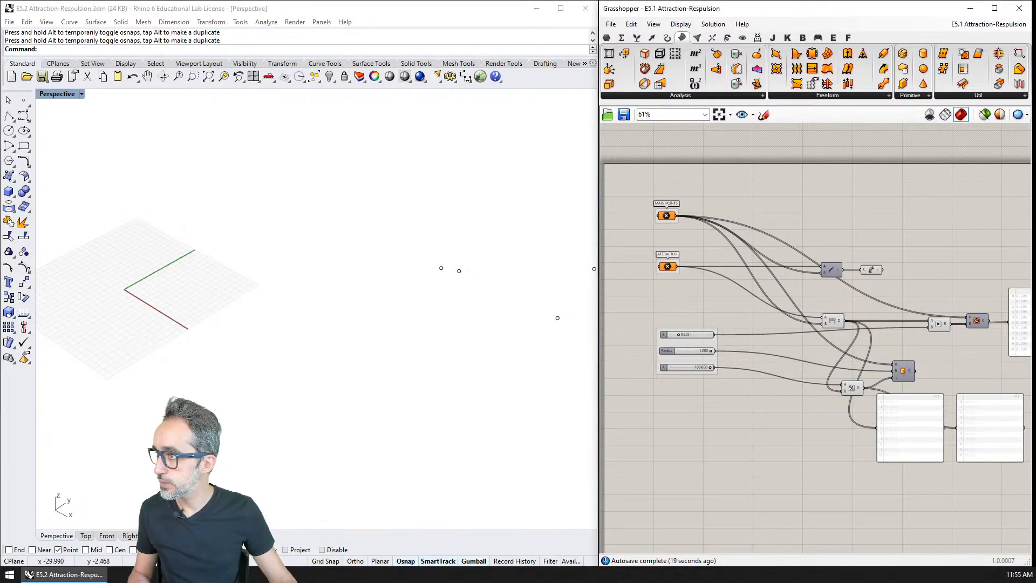
pyautogui.moveTo(0, 291); pyautogui.dragTo(193, 289)
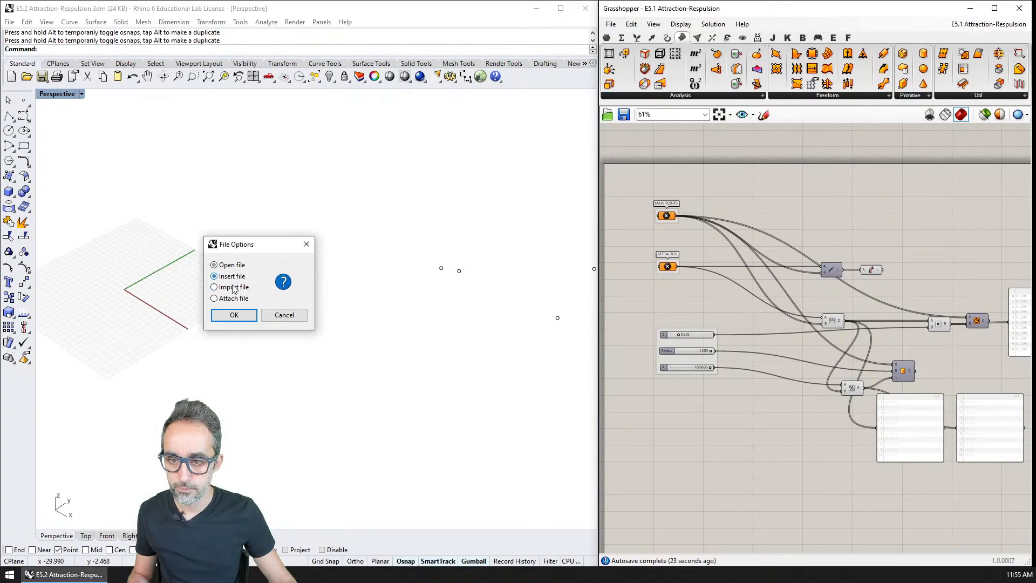
pyautogui.click(232, 286)
pyautogui.click(233, 314)
pyautogui.click(199, 311)
pyautogui.keyDown('shift'); pyautogui.moveTo(167, 311); pyautogui.dragTo(224, 324, button='right'); pyautogui.keyUp('shift')
pyautogui.click(246, 320)
pyautogui.click(272, 385)
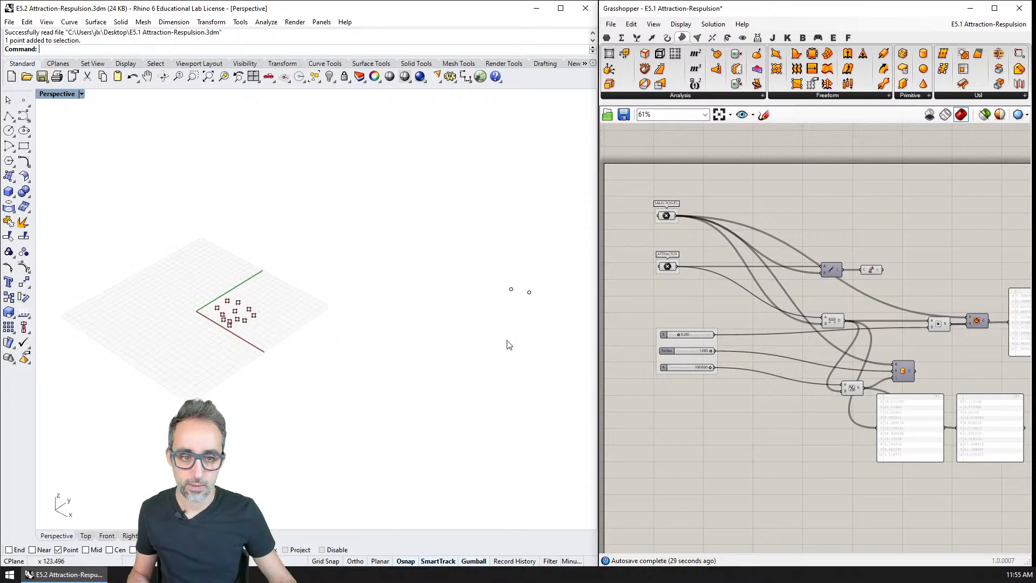
# Preview the Cylinder component briefly, then hide it and turn on the Circle preview in the E5.1 definition.
pyautogui.scroll(10, 226, 315)
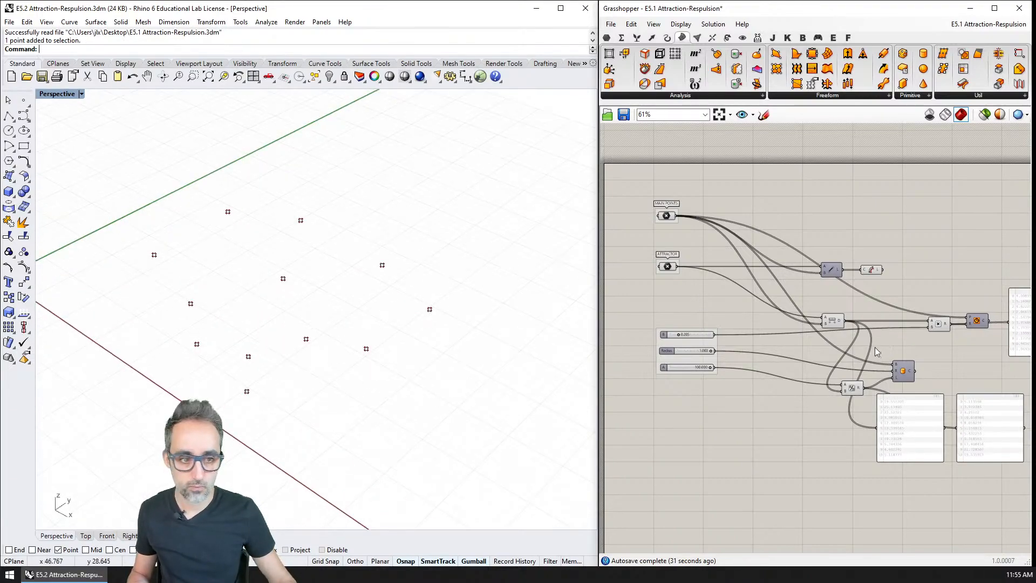
pyautogui.moveTo(901, 372); pyautogui.dragTo(807, 360, button='right')
pyautogui.click(808, 359)
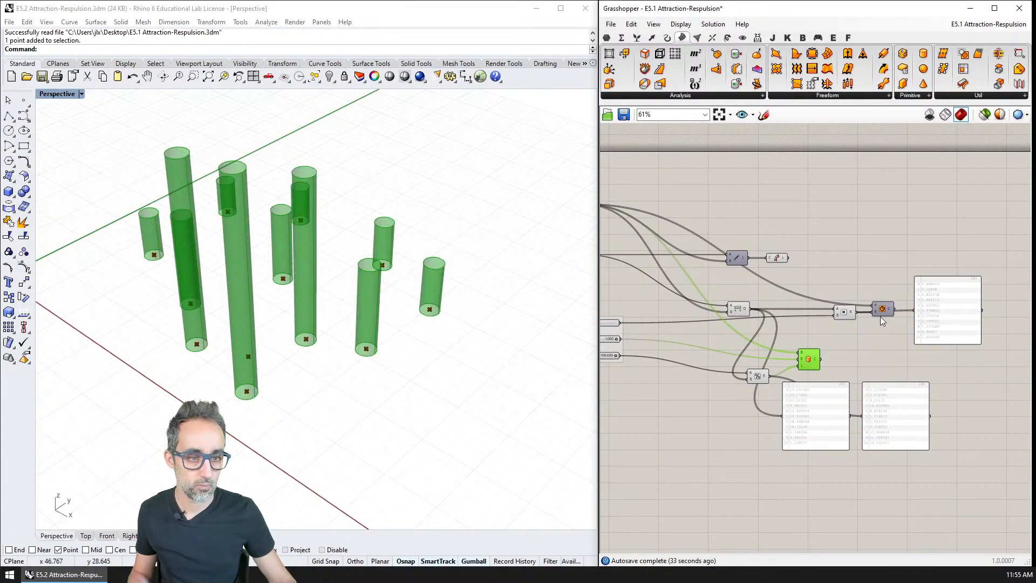
pyautogui.moveTo(752, 344); pyautogui.dragTo(817, 349, button='right')
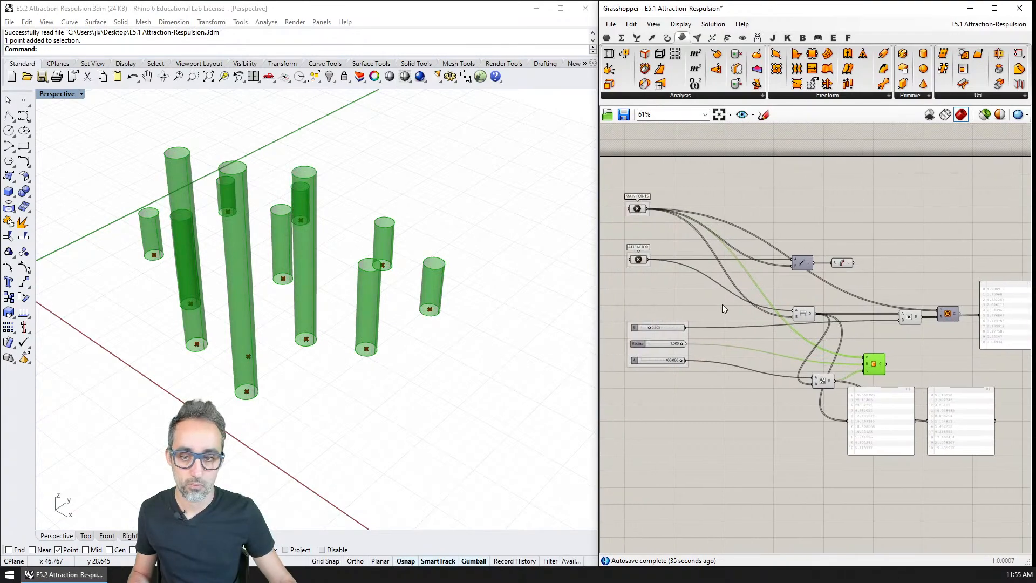
pyautogui.click(948, 314)
pyautogui.click(872, 364)
pyautogui.hotkey('ctrl', 'q')
pyautogui.moveTo(370, 319); pyautogui.dragTo(308, 307, button='right')
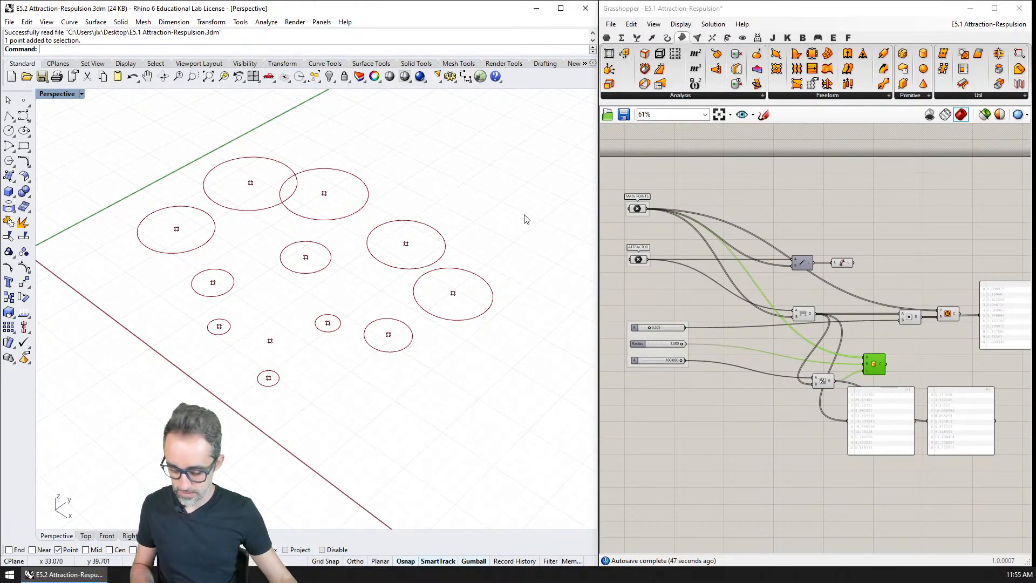
# Save the current model, then save it under the new name E5 Attraction-Respulsion.3dm on the Desktop.
pyautogui.hotkey('ctrl', 's')
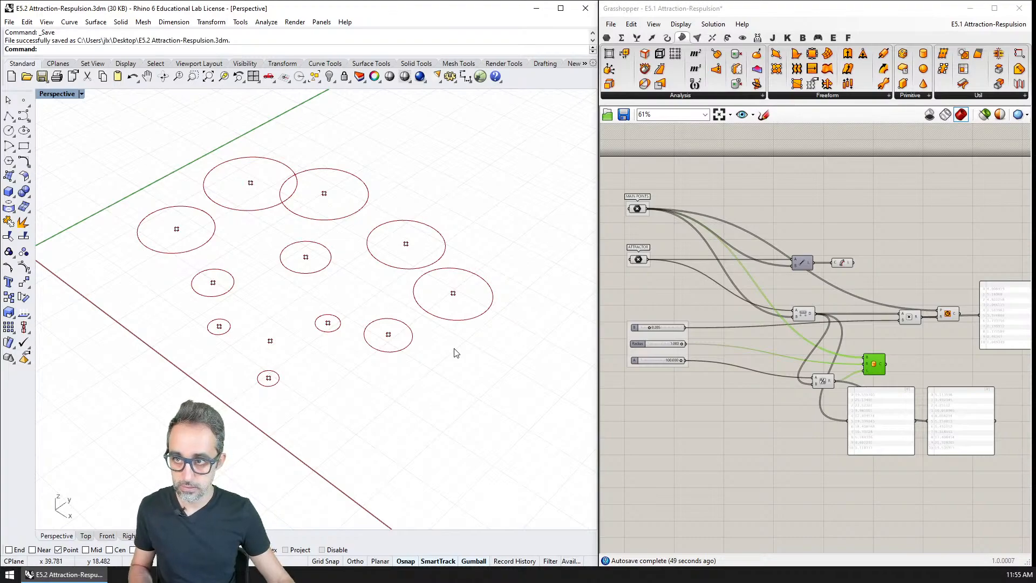
pyautogui.write('split')
pyautogui.press('Return')
pyautogui.click(10, 21)
pyautogui.click(24, 98)
pyautogui.hotkey('ctrl', 'Left')
pyautogui.hotkey('ctrl', 'Left')
pyautogui.hotkey('ctrl', 'Left')
pyautogui.hotkey('ctrl', 'Left')
pyautogui.press('Delete')
pyautogui.press('Delete')
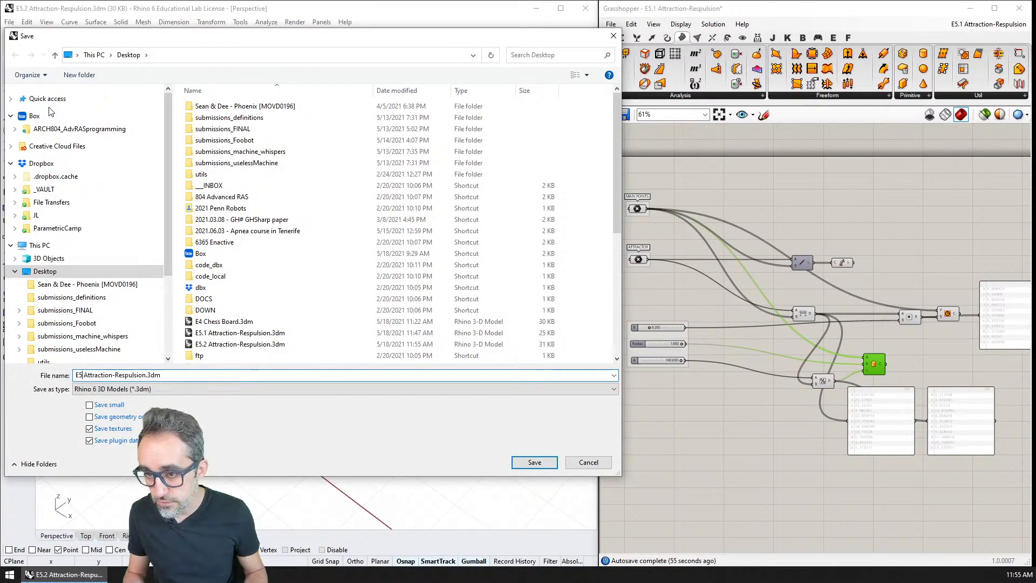
pyautogui.press('Return')
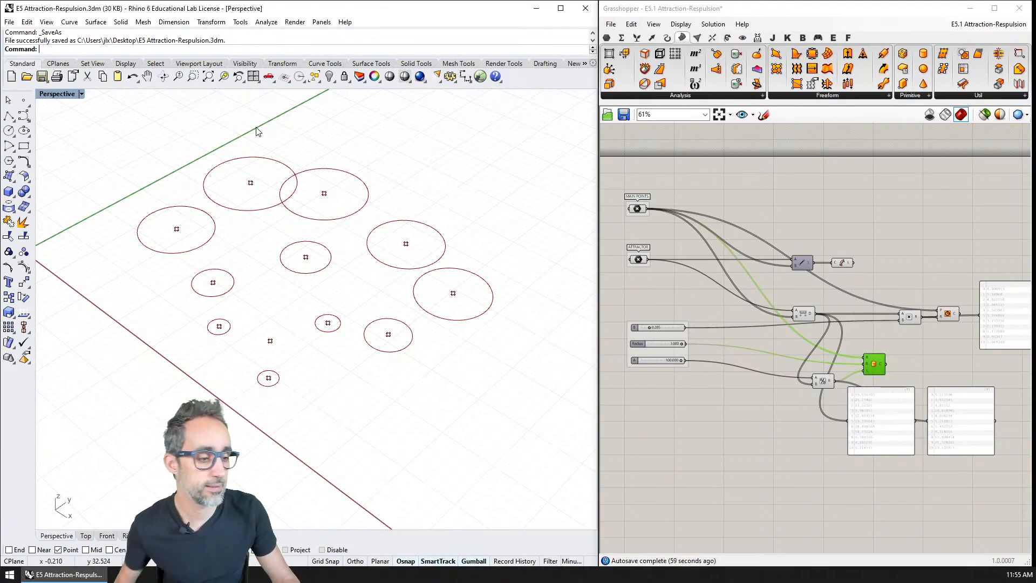
# Test the circles by moving the attractor to the middle of the points, toward their far edge, and to the opposite side.
pyautogui.keyDown('shift'); pyautogui.moveTo(396, 270); pyautogui.dragTo(406, 292, button='right'); pyautogui.keyUp('shift')
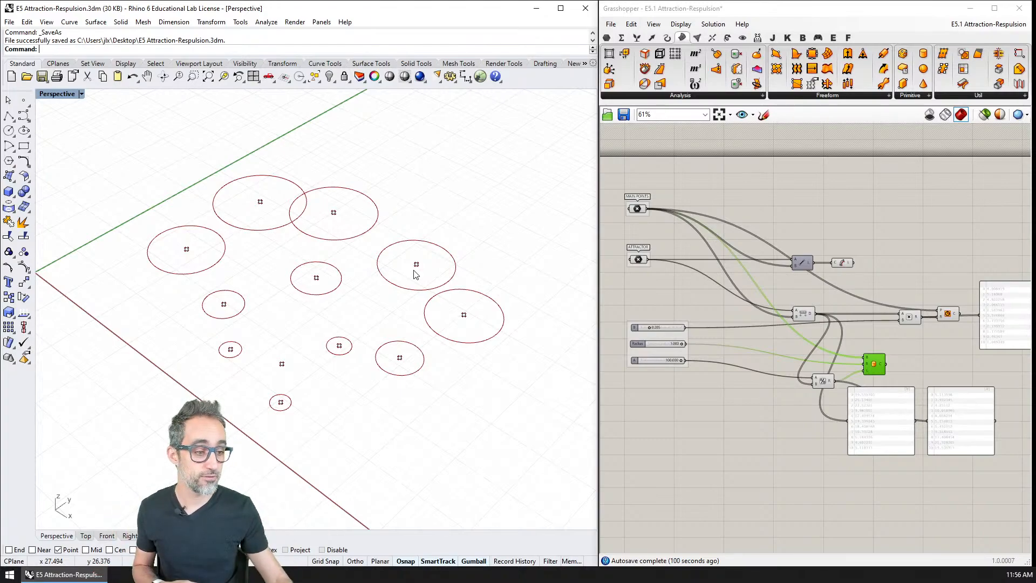
pyautogui.keyDown('shift'); pyautogui.moveTo(324, 270); pyautogui.dragTo(355, 245, button='right'); pyautogui.keyUp('shift')
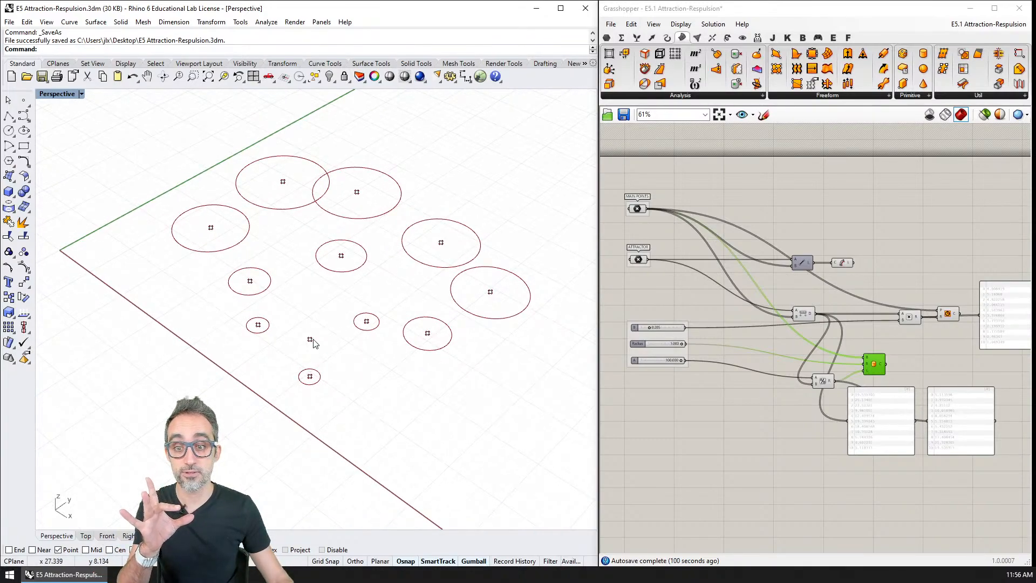
pyautogui.moveTo(310, 340); pyautogui.dragTo(308, 293)
pyautogui.click(317, 319)
pyautogui.click(306, 292)
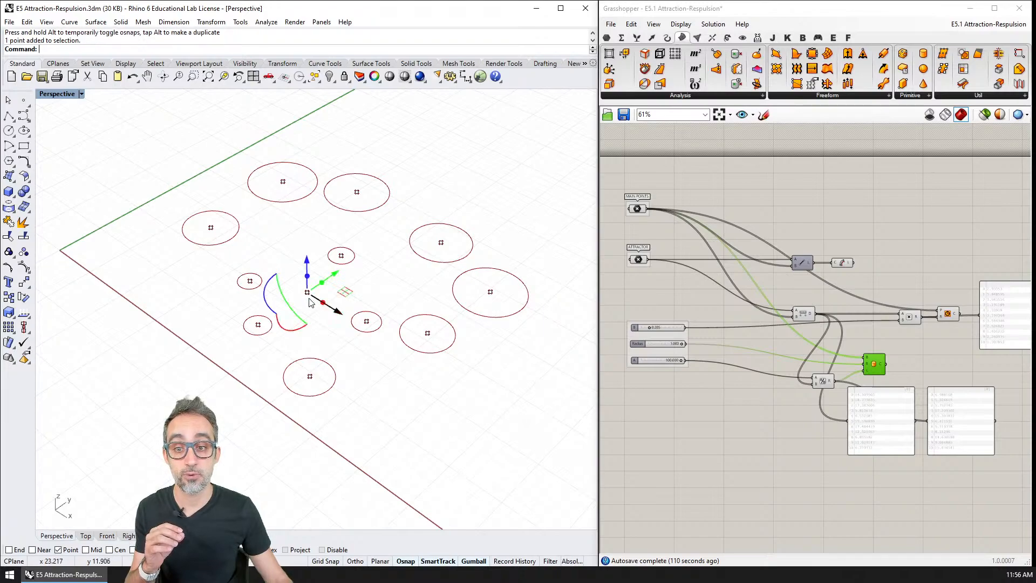
pyautogui.moveTo(307, 292); pyautogui.dragTo(272, 200)
pyautogui.click(247, 160)
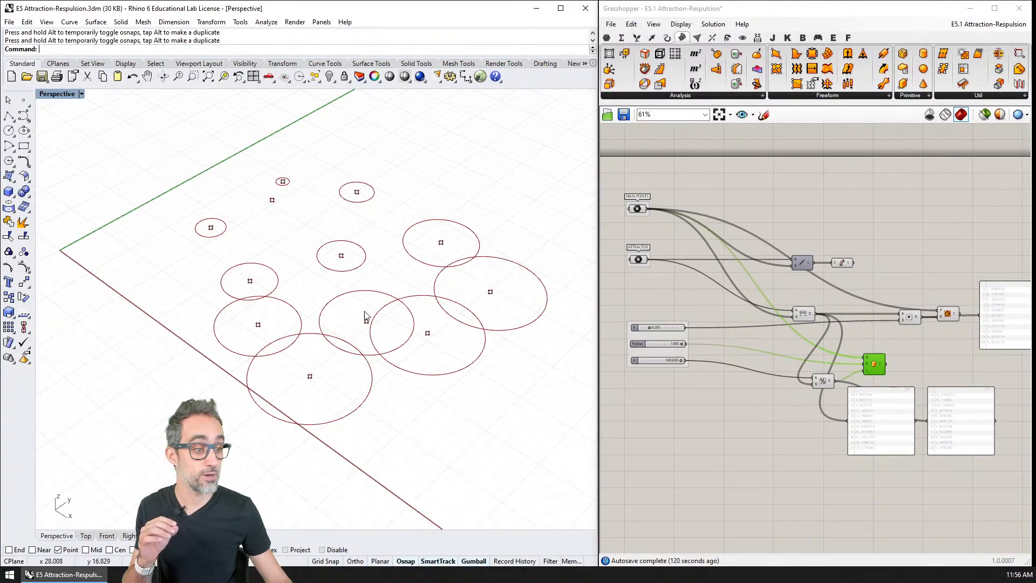
pyautogui.click(271, 200)
pyautogui.moveTo(271, 200); pyautogui.dragTo(468, 323)
pyautogui.click(510, 402)
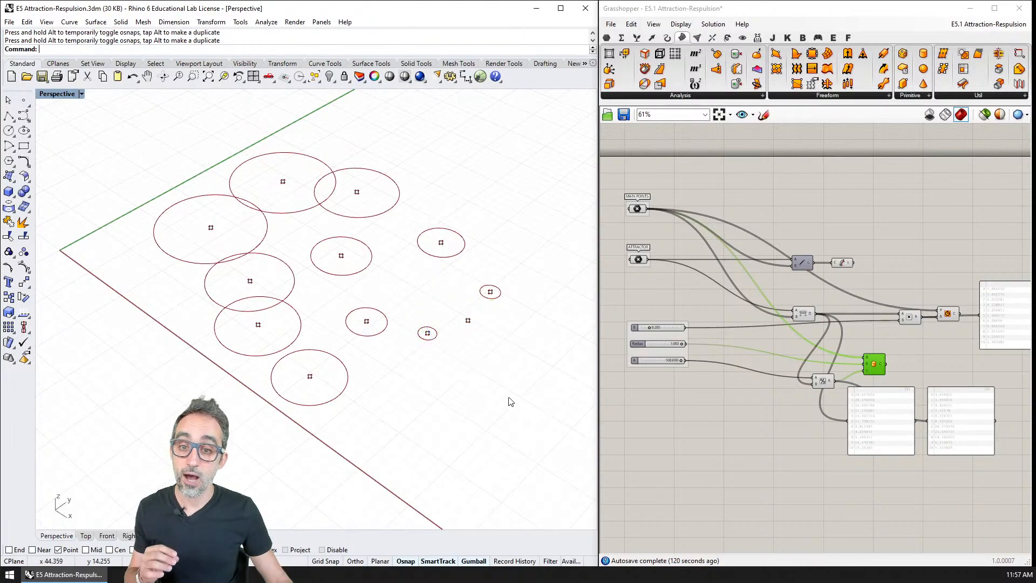
# Hide the Circle preview, show the Cylinder preview, and move the attractor across to the other side of the points.
pyautogui.click(943, 315)
pyautogui.hotkey('ctrl', 'q')
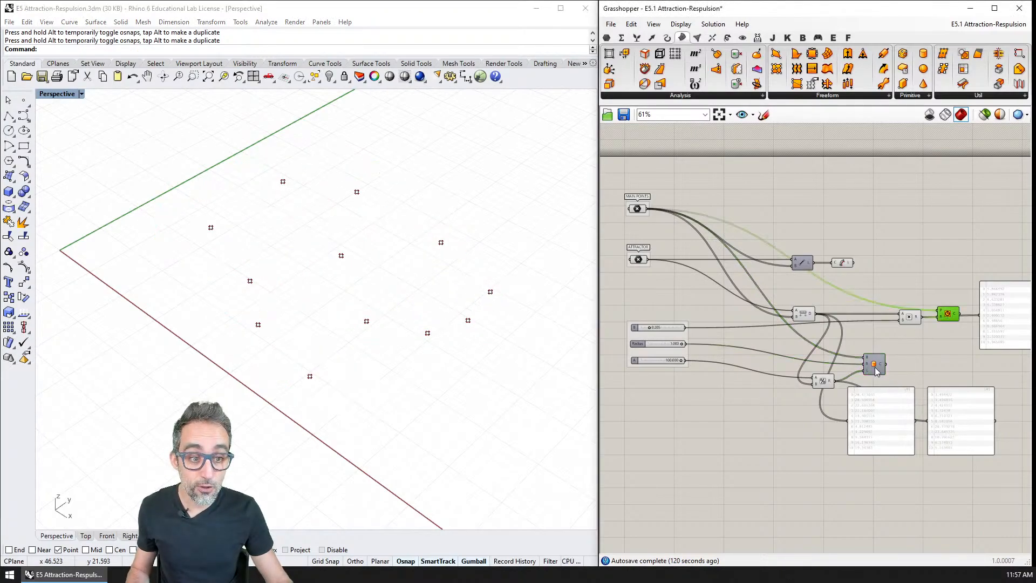
pyautogui.click(875, 368)
pyautogui.hotkey('ctrl', 'q')
pyautogui.moveTo(432, 356); pyautogui.dragTo(443, 426, button='right')
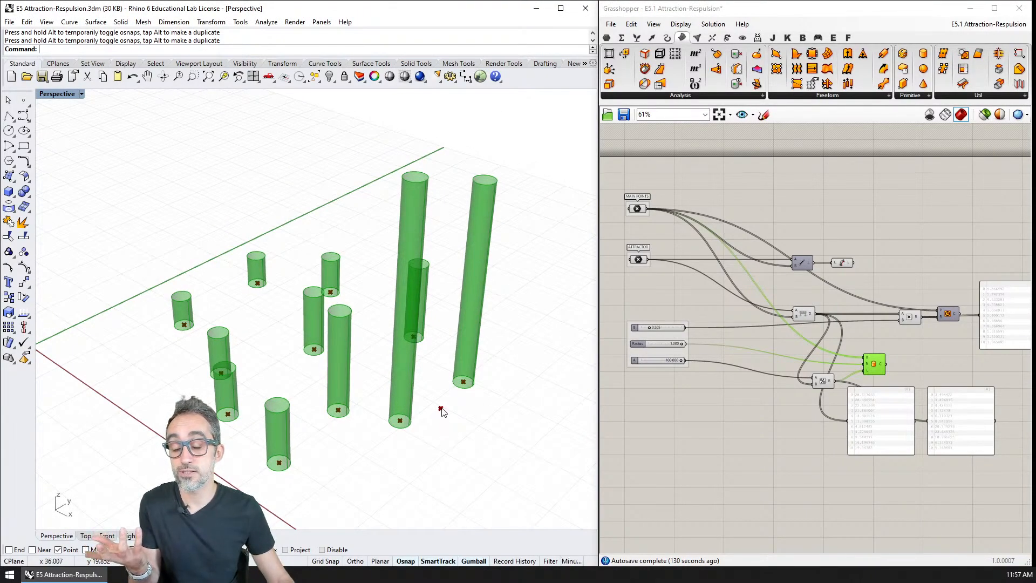
pyautogui.moveTo(441, 413); pyautogui.dragTo(249, 383)
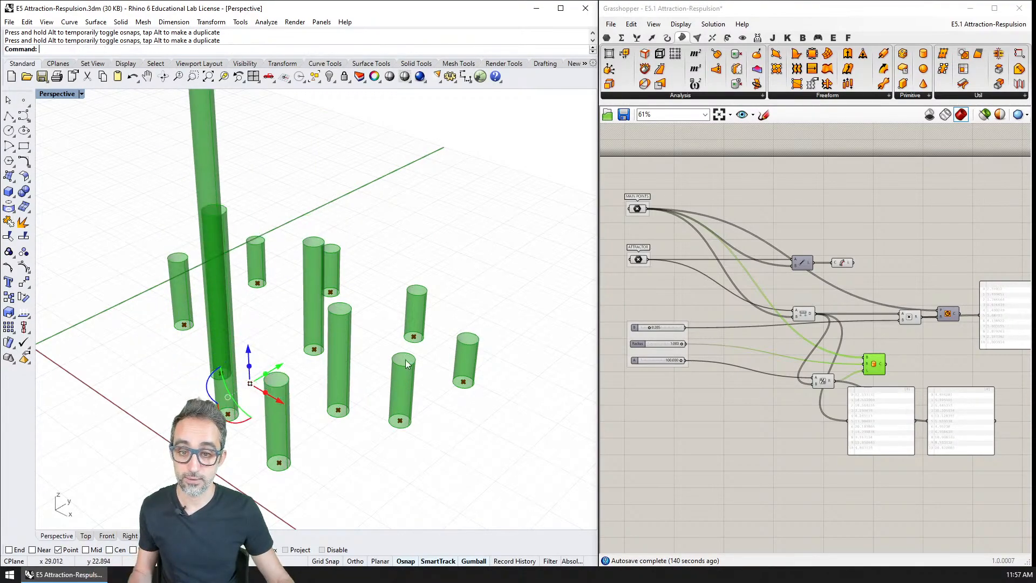
# Switch the Grasshopper canvas to the E5.2 Attraction-Respulsion definition.
pyautogui.click(657, 214)
pyautogui.click(988, 23)
pyautogui.click(970, 132)
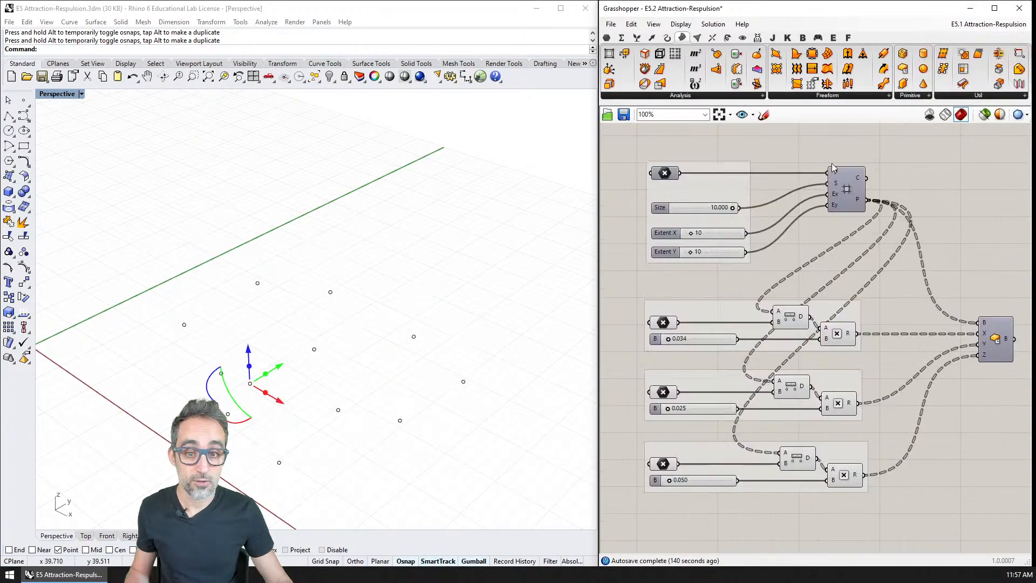
# Select the Center Box component and frame its complete grid of boxes in the perspective view.
pyautogui.scroll(-5, 115, 282)
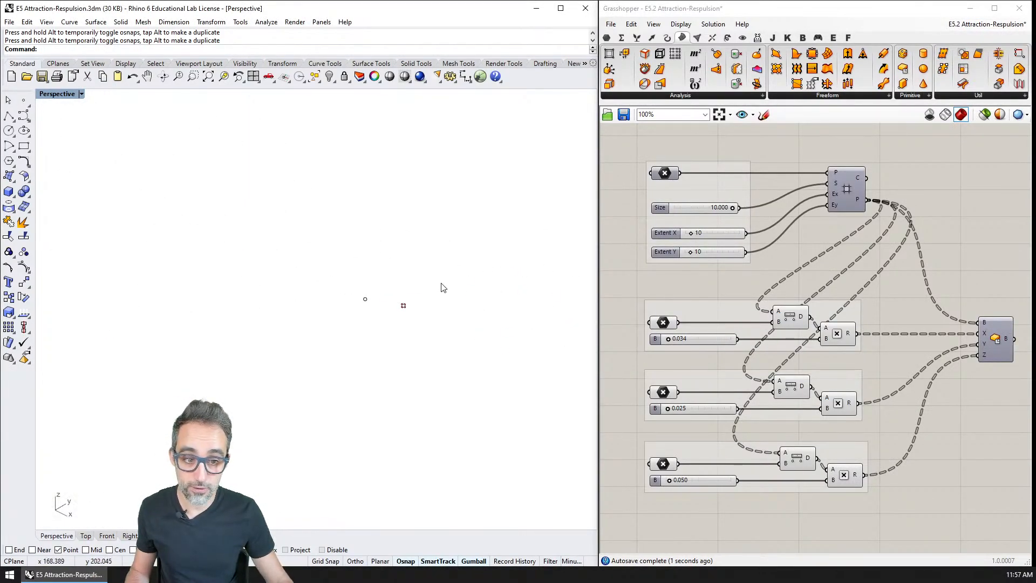
pyautogui.click(994, 338)
pyautogui.moveTo(473, 311); pyautogui.dragTo(335, 341, button='right')
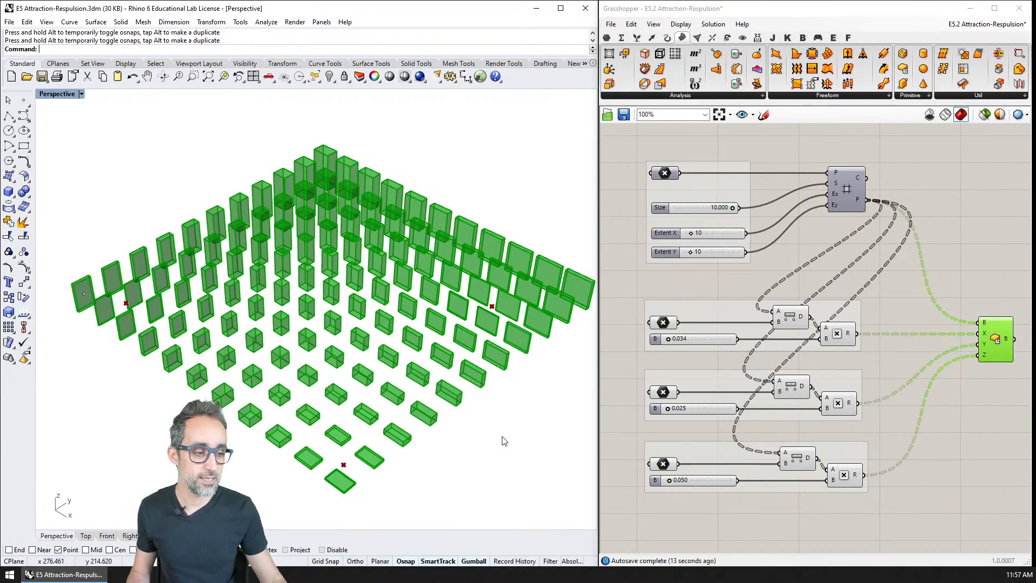
pyautogui.moveTo(492, 395); pyautogui.dragTo(484, 386, button='right')
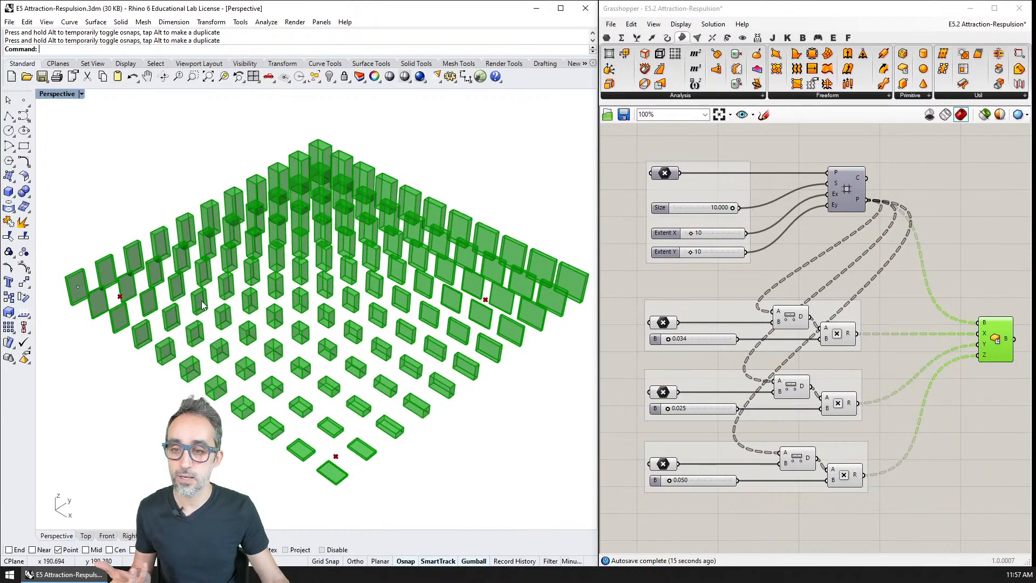
# Test the boxes by moving two of the attractor points close together on the thin-box side of the grid.
pyautogui.click(120, 296)
pyautogui.moveTo(119, 296); pyautogui.dragTo(337, 456)
pyautogui.click(485, 300)
pyautogui.moveTo(485, 299); pyautogui.dragTo(167, 267)
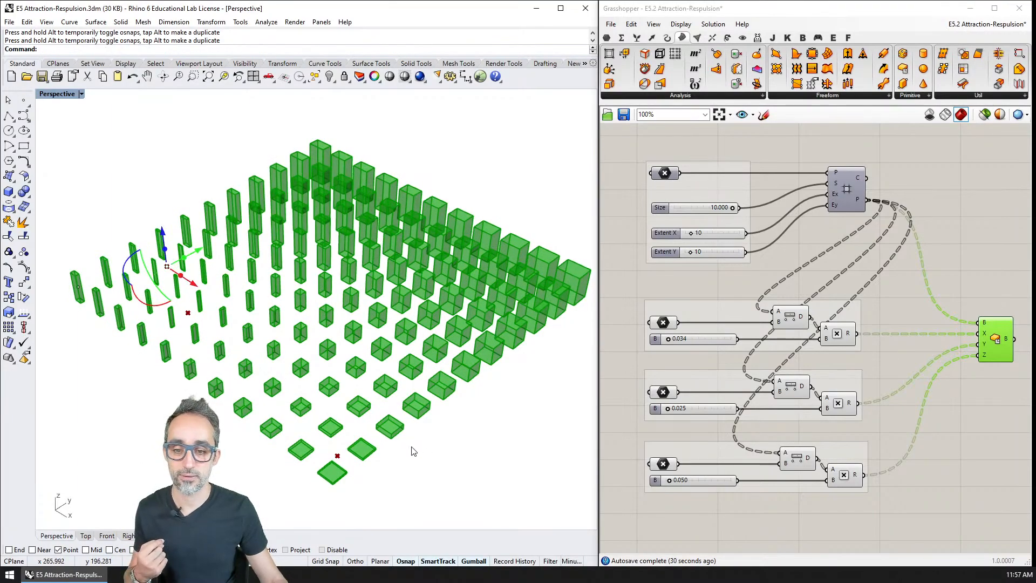
pyautogui.press('Escape')
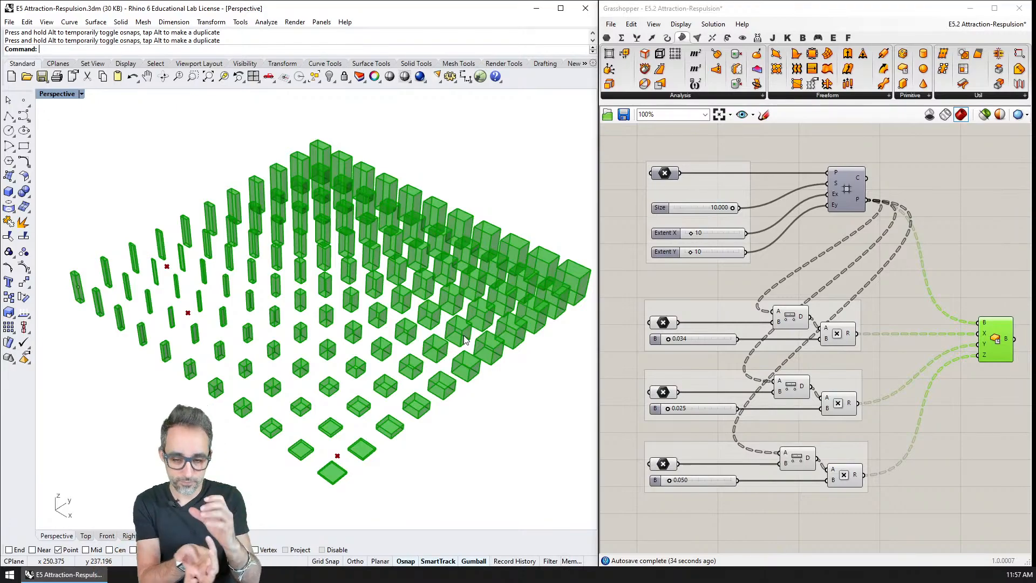
# Bake the Center Box geometry into Rhino and set the perspective view to Shaded display.
pyautogui.click(992, 341)
pyautogui.hotkey('alt', 'Tab')
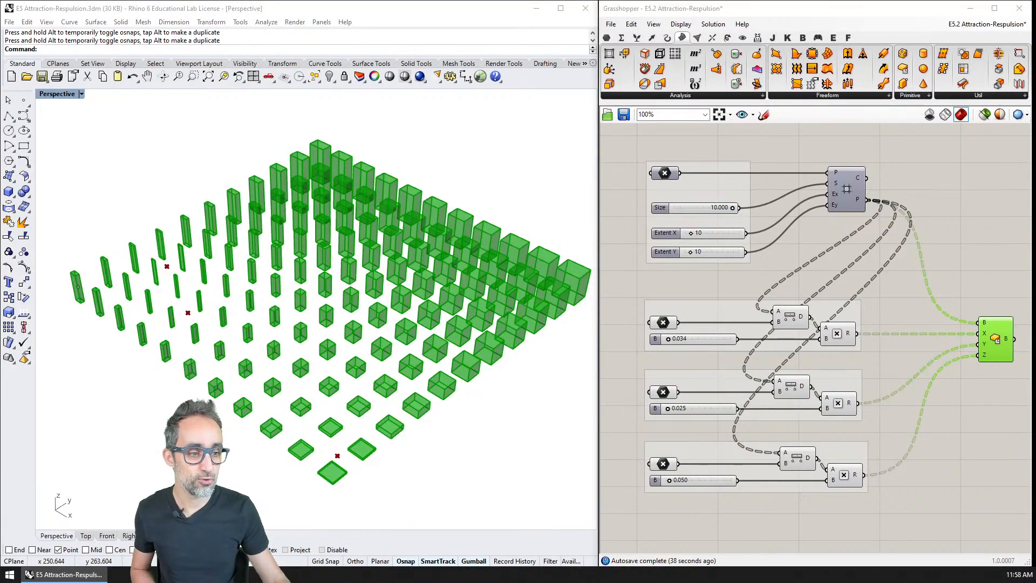
pyautogui.click(59, 94)
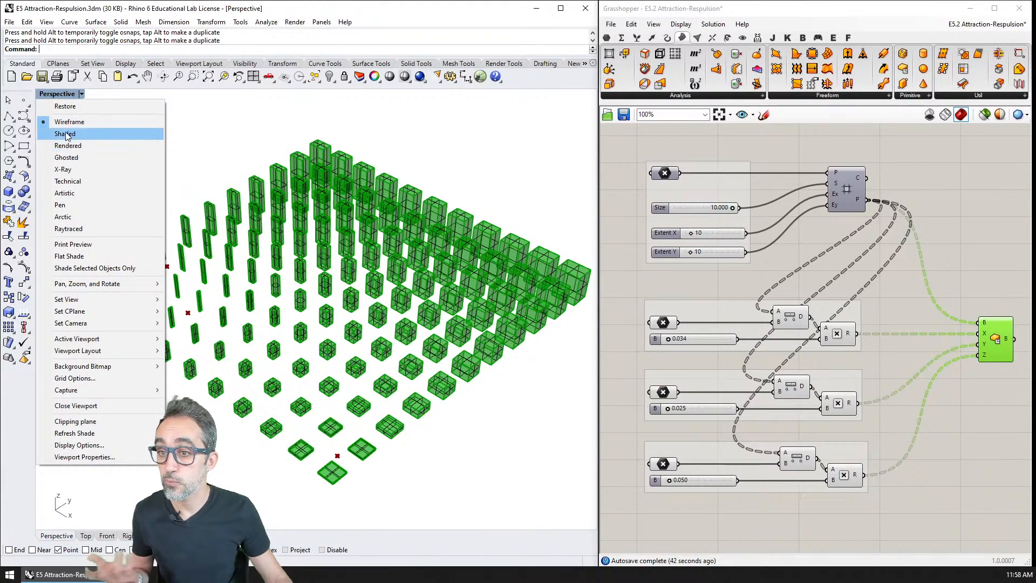
pyautogui.click(71, 134)
# Hide the Center Box preview and set the perspective view to Rendered display to inspect the baked boxes.
pyautogui.click(994, 341)
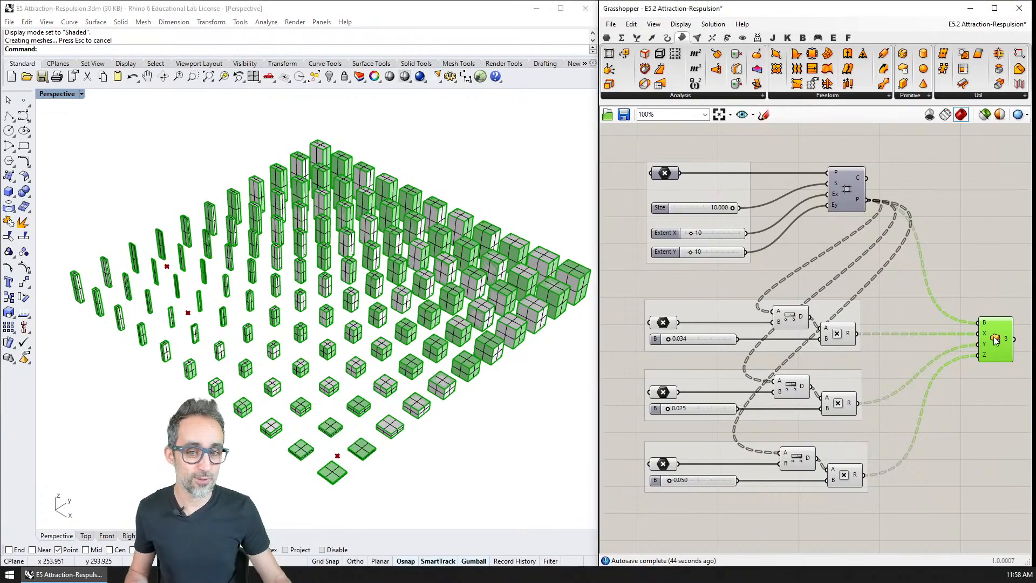
pyautogui.hotkey('ctrl', 'q')
pyautogui.rightClick(52, 96)
pyautogui.click(54, 98)
pyautogui.click(68, 142)
pyautogui.moveTo(458, 473); pyautogui.dragTo(443, 442, button='right')
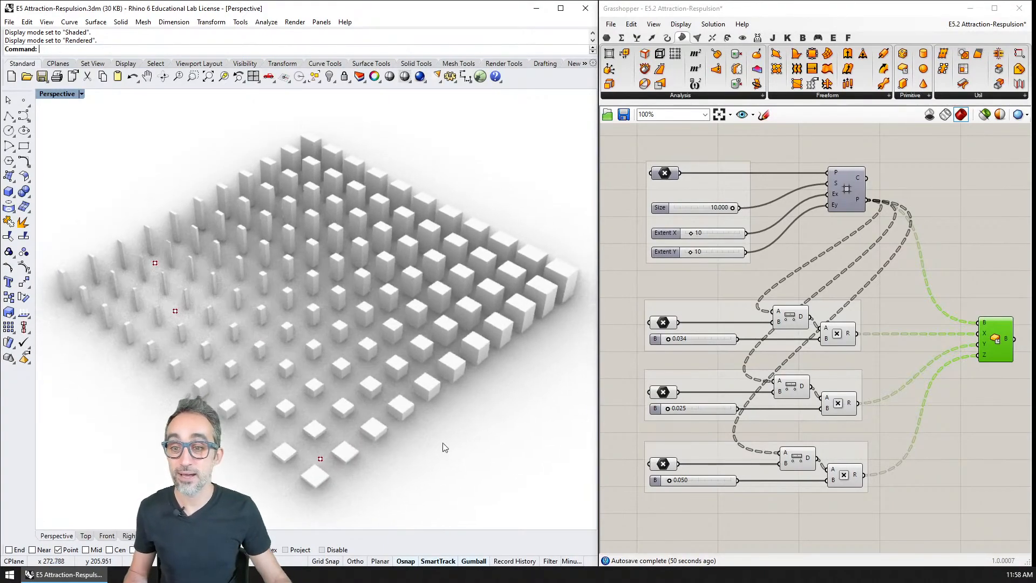